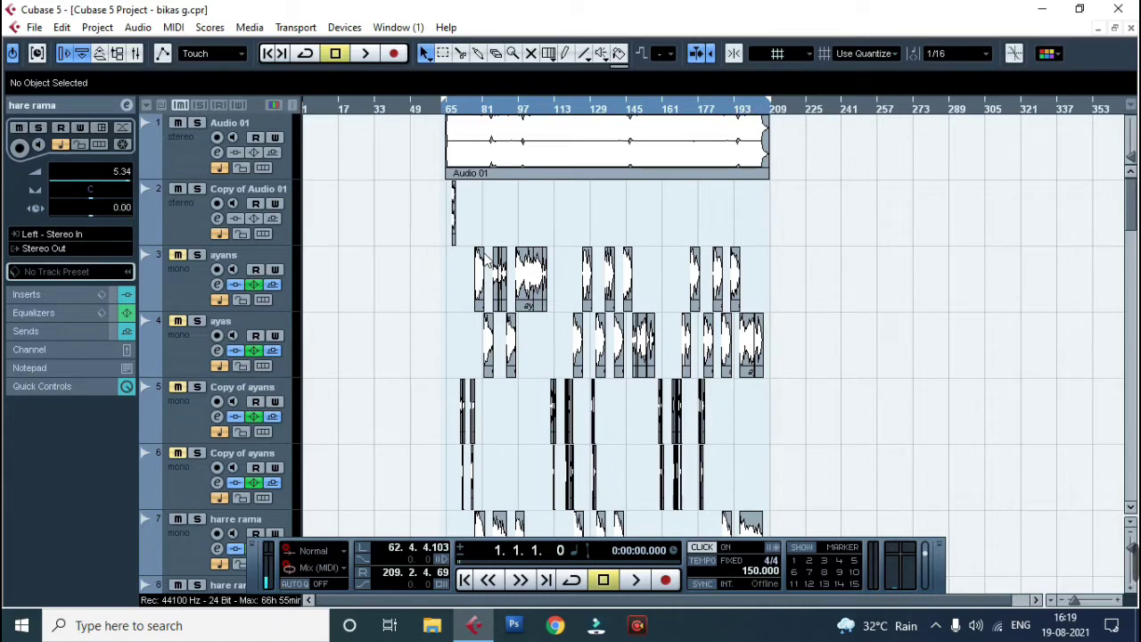
# Step: Play the project from the start of the song and stop once the vocals on the harre rama track come in
pyautogui.press('space')
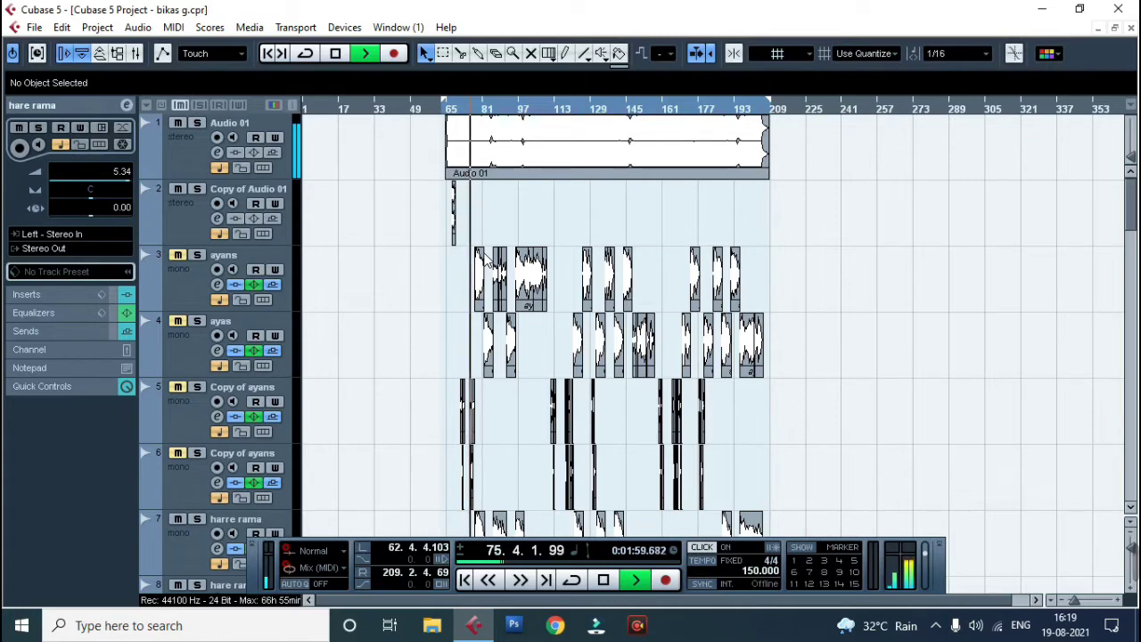
pyautogui.press('h')
pyautogui.press('h')
pyautogui.scroll(-3, 527, 390)
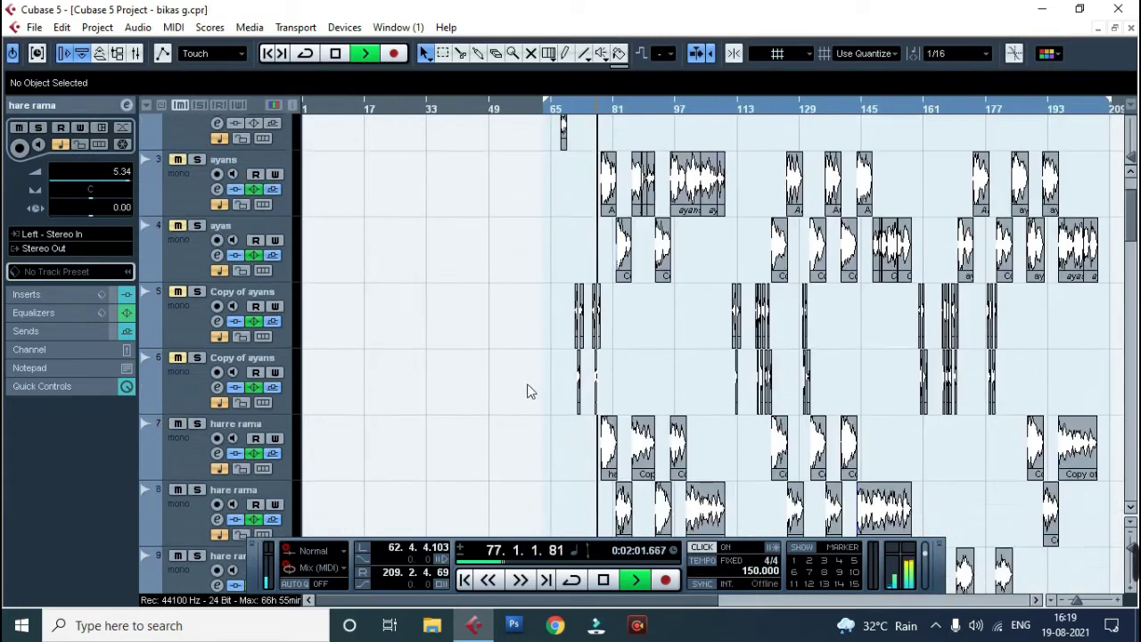
pyautogui.scroll(-3, 526, 391)
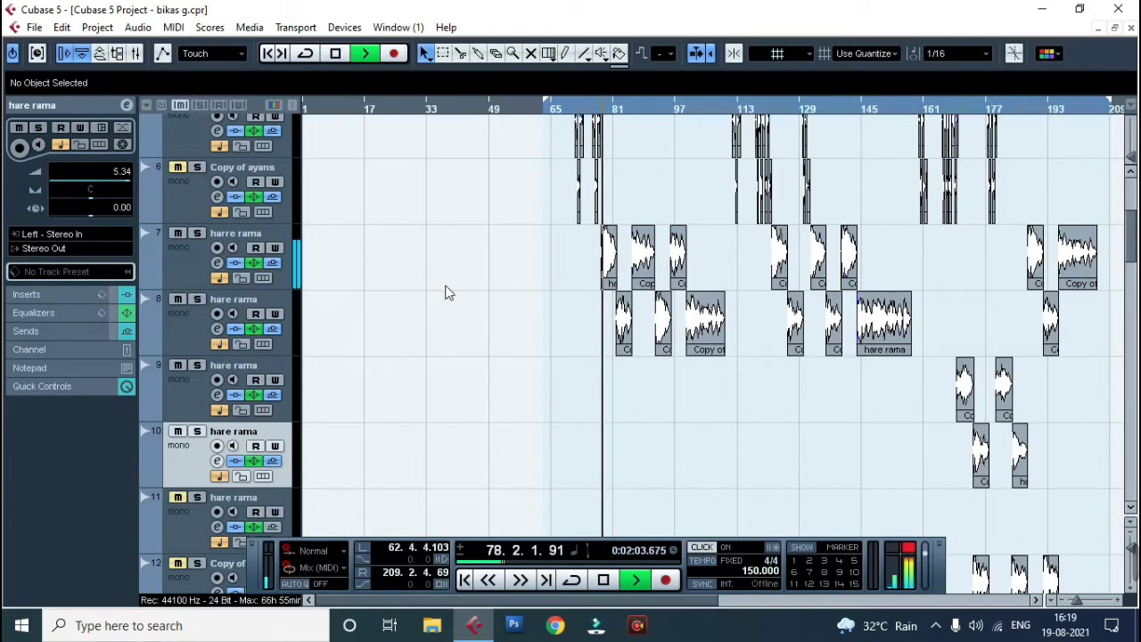
pyautogui.press('space')
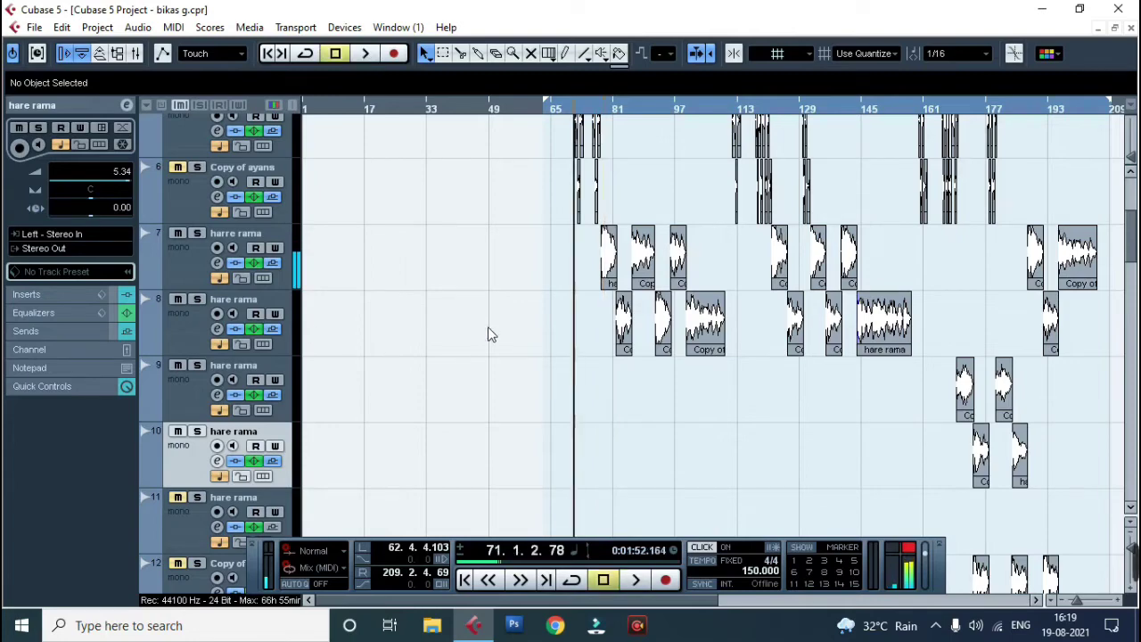
# Step: Examine the whole track list, from the vocal tracks down to the FX channels and back up to the hare rama tracks
pyautogui.scroll(-1, 482, 348)
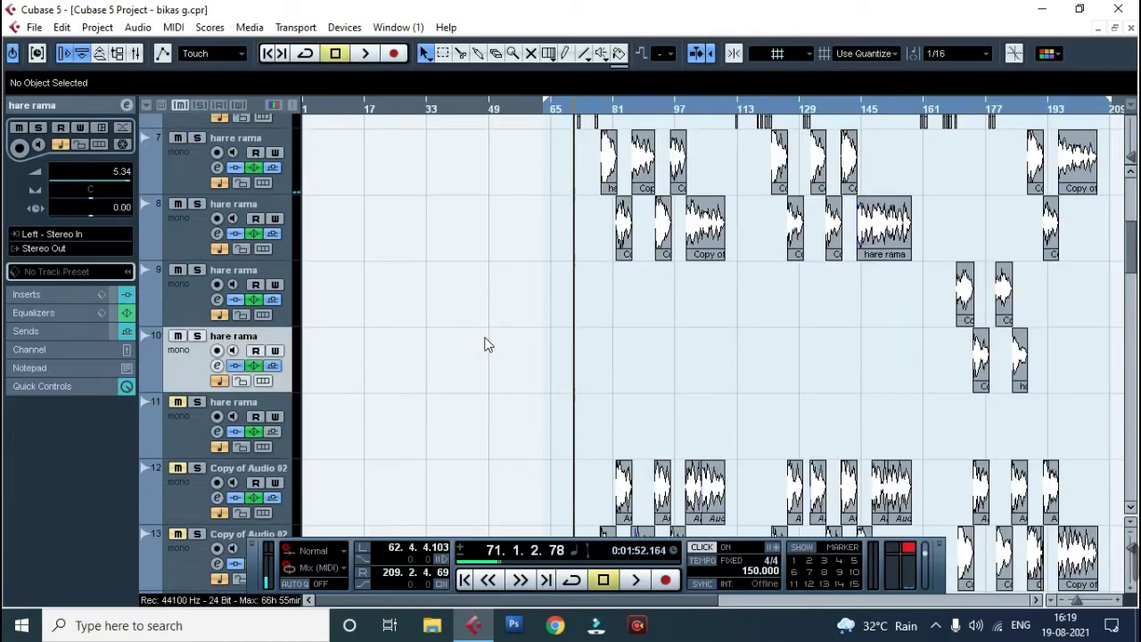
pyautogui.scroll(-5, 486, 342)
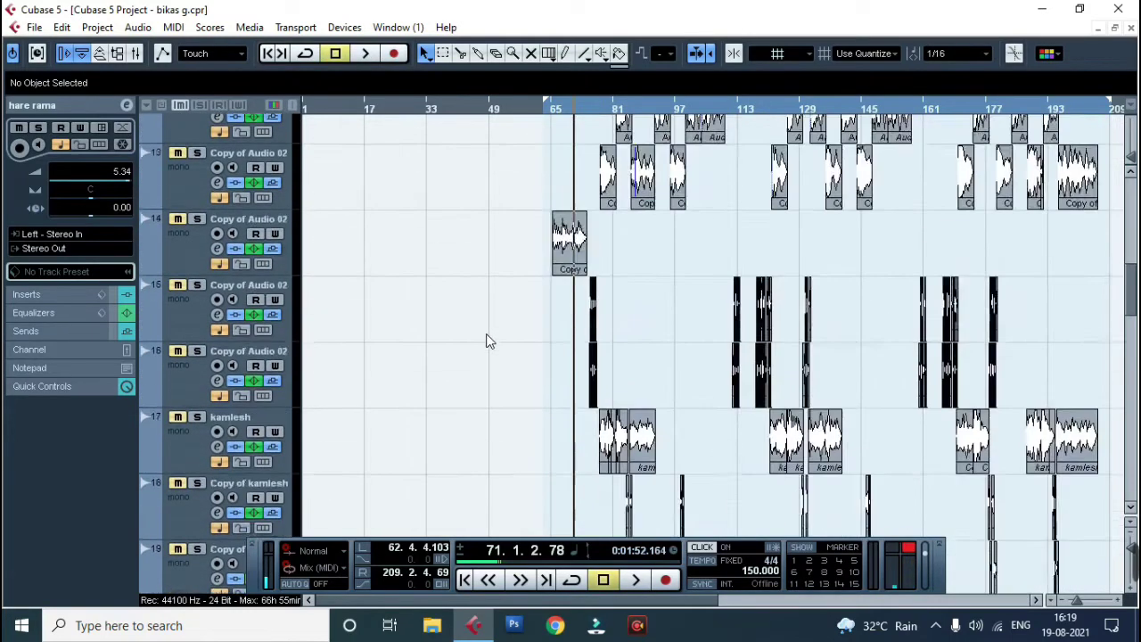
pyautogui.scroll(-20, 486, 338)
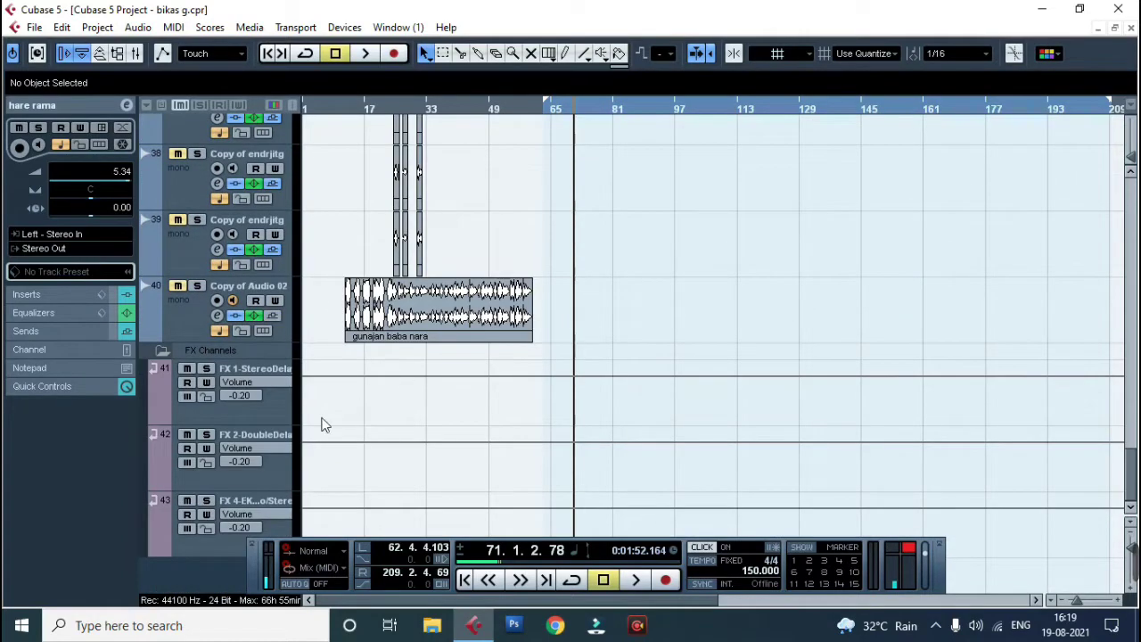
pyautogui.scroll(15, 547, 350)
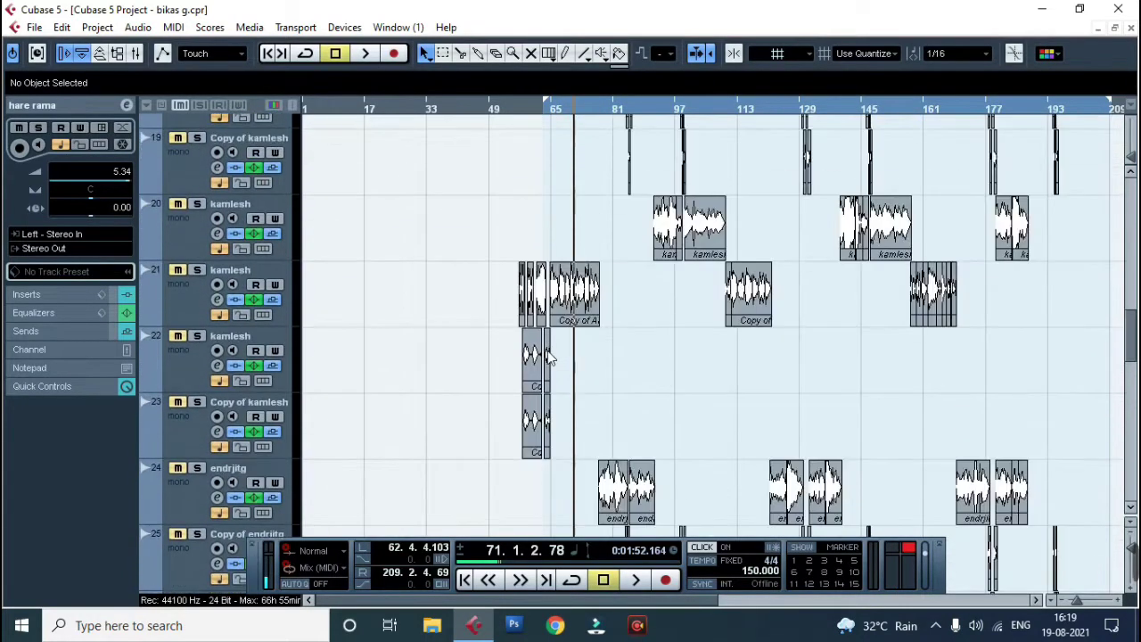
pyautogui.scroll(-18, 546, 351)
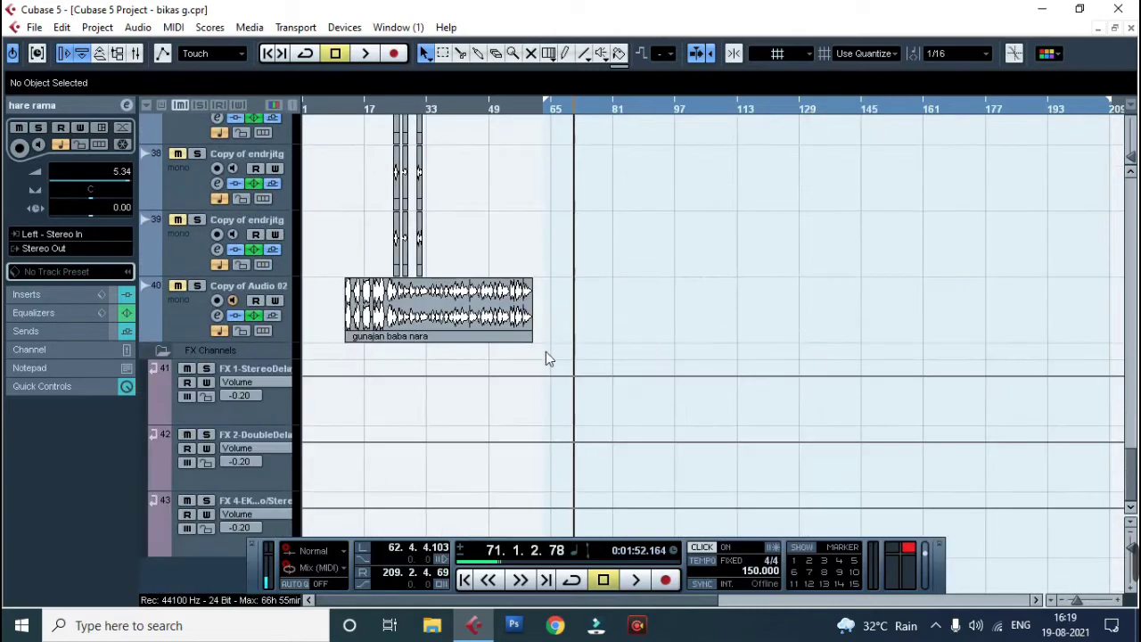
pyautogui.scroll(8, 546, 332)
pyautogui.scroll(17, 549, 298)
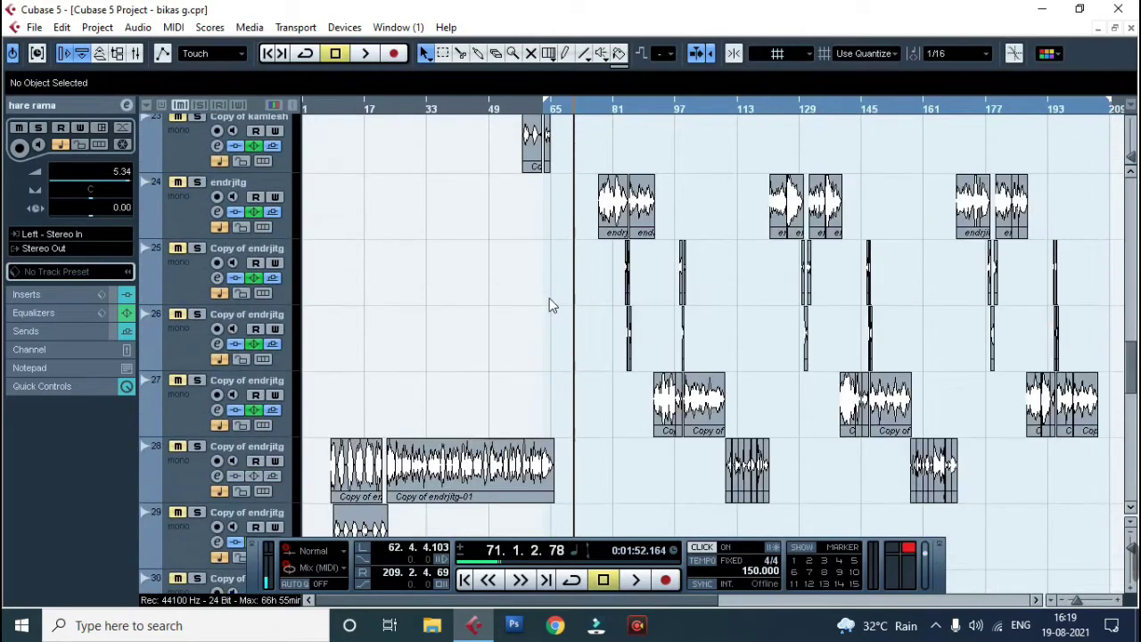
pyautogui.scroll(6, 549, 305)
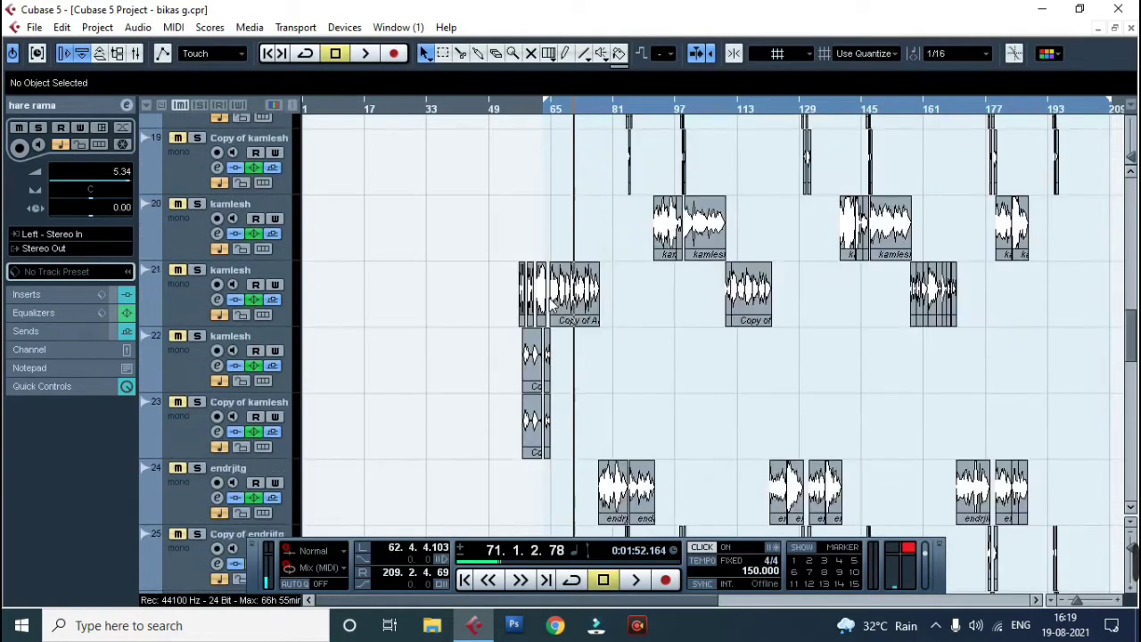
pyautogui.scroll(3, 550, 305)
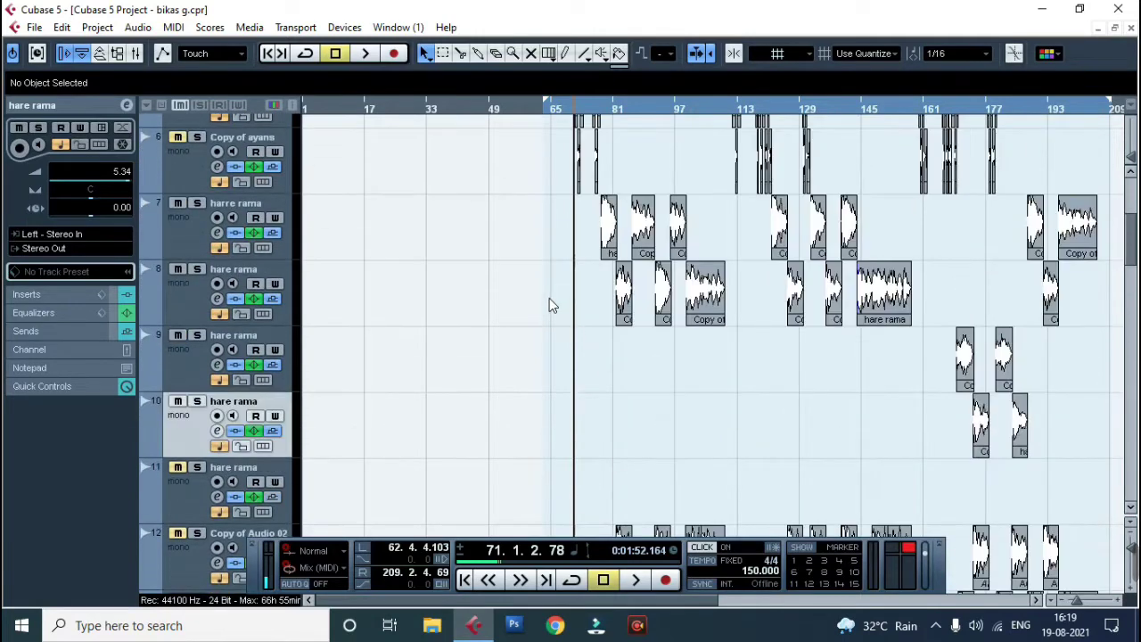
# Step: Open the channel settings of harre rama track 7 and review its L3 UltraMaximizer and Compressor inserts
pyautogui.click(183, 234)
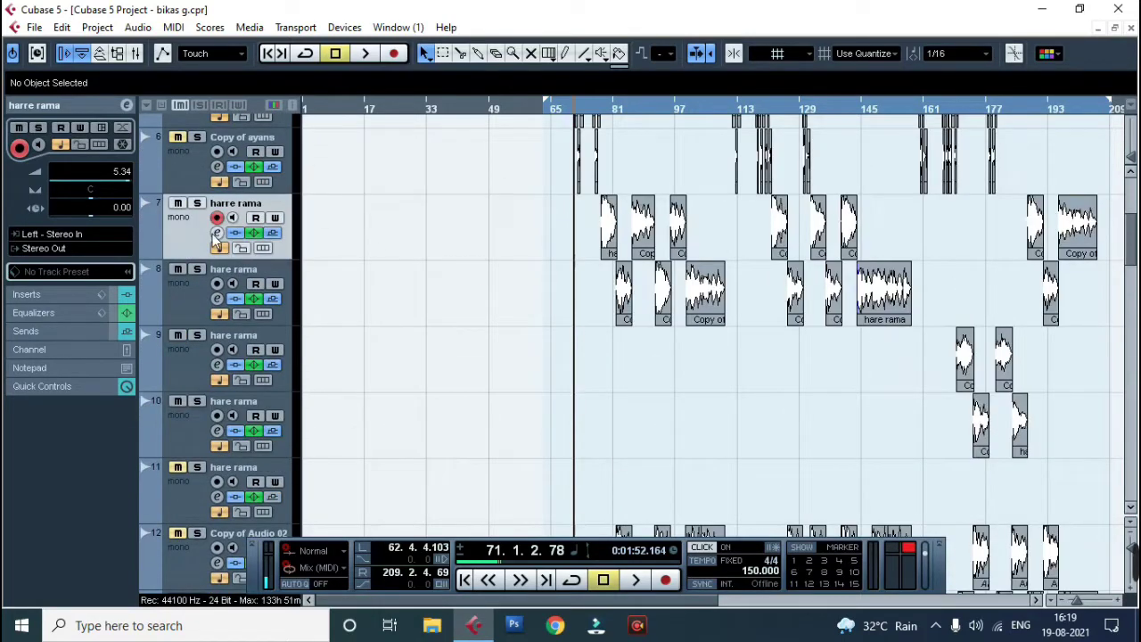
pyautogui.click(216, 234)
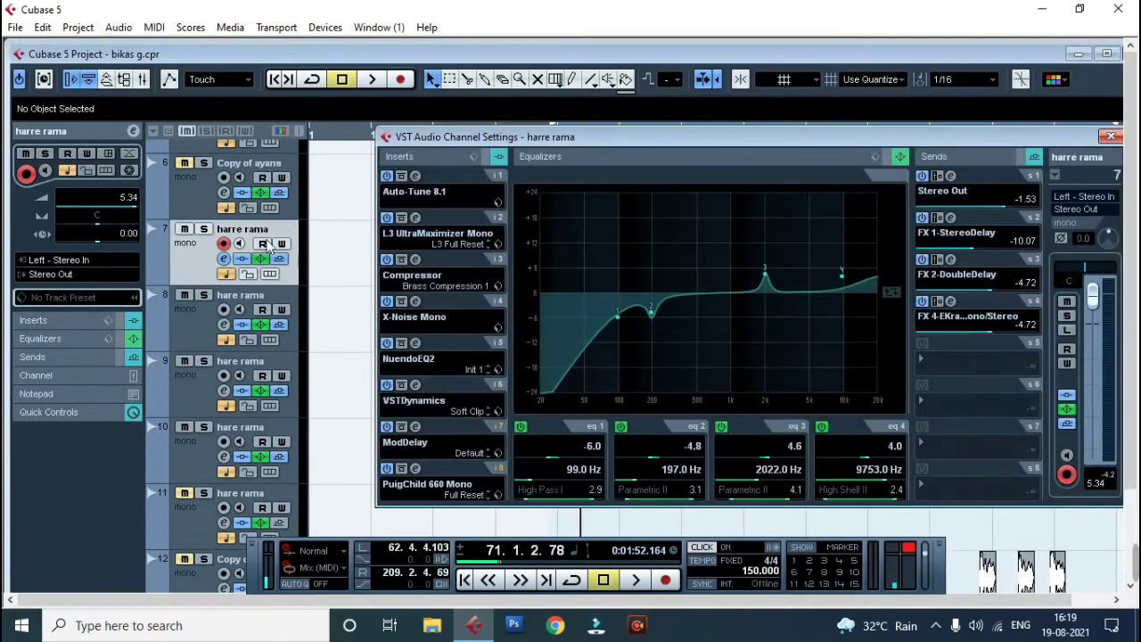
pyautogui.click(415, 219)
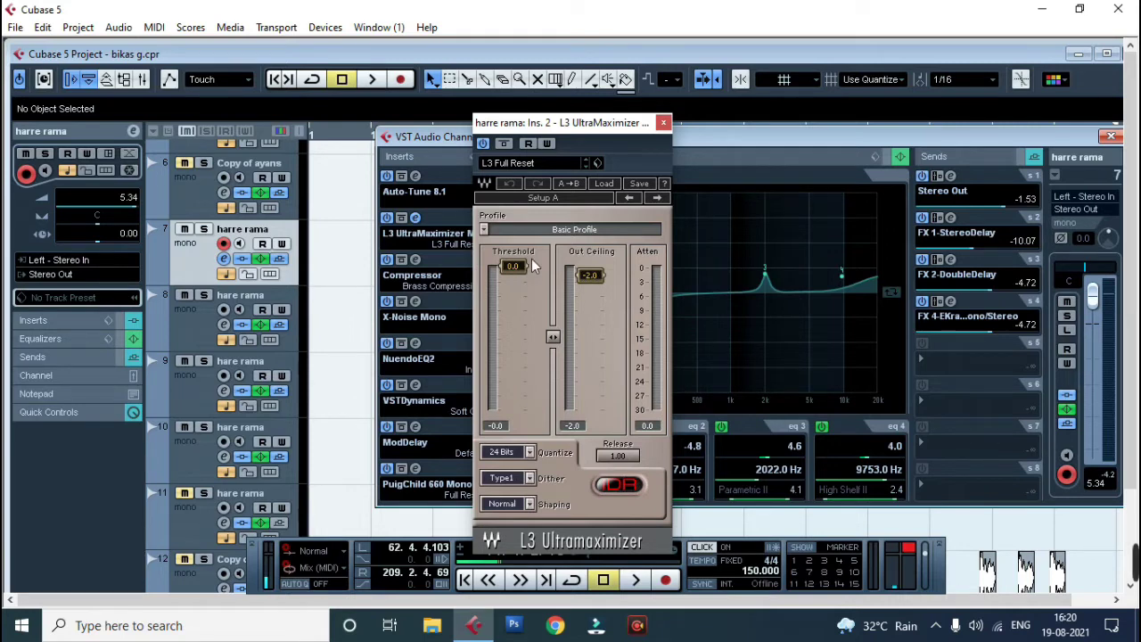
pyautogui.click(663, 122)
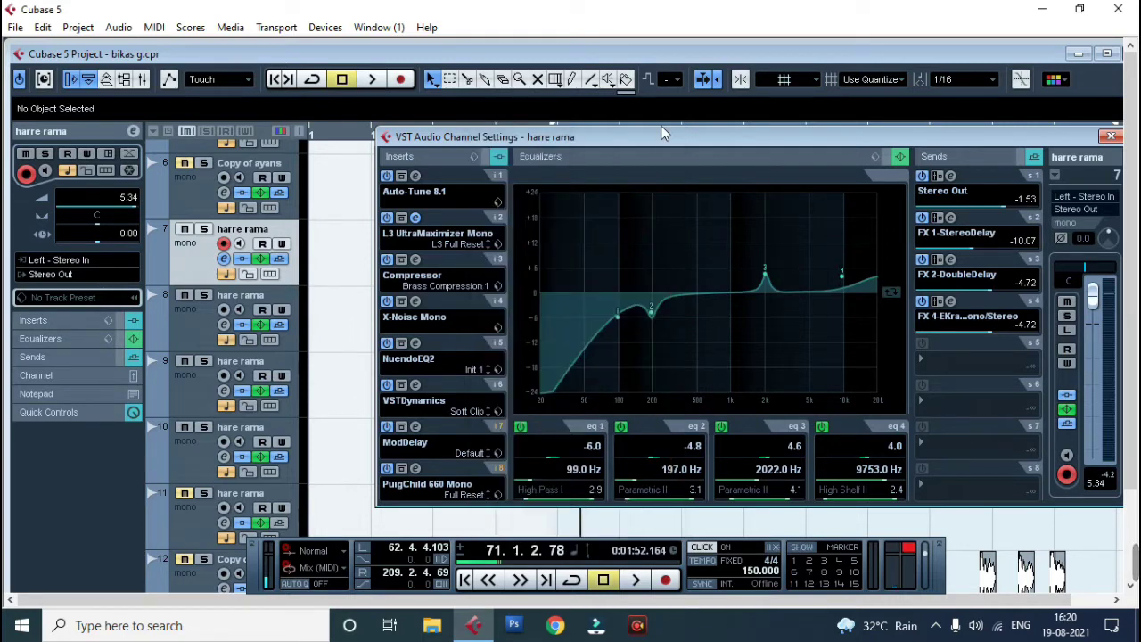
pyautogui.click(415, 258)
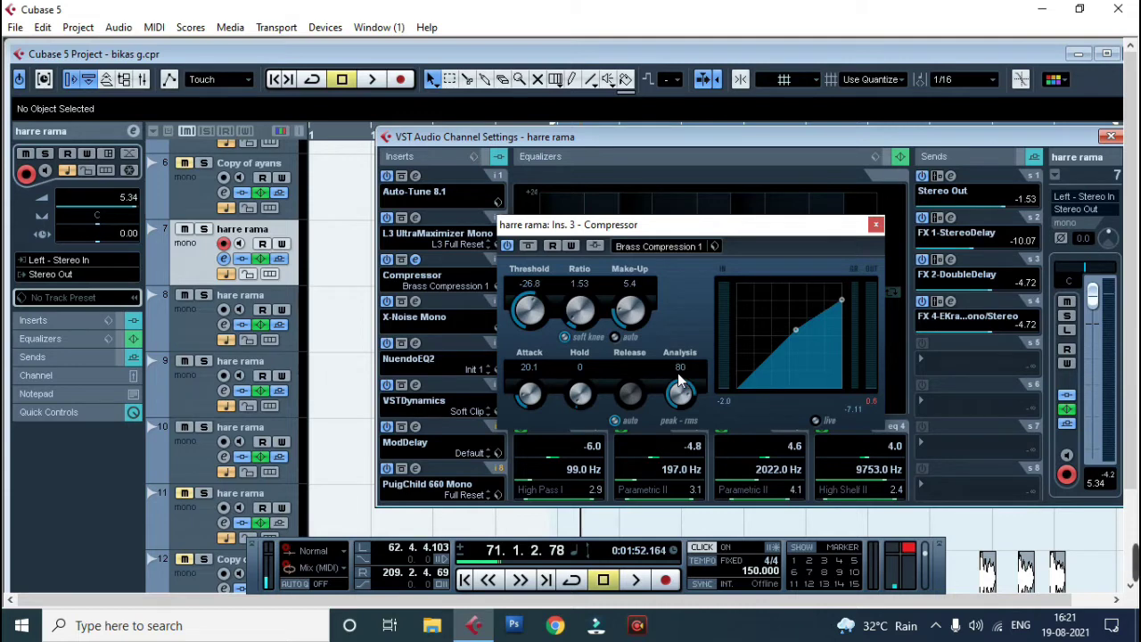
pyautogui.click(873, 228)
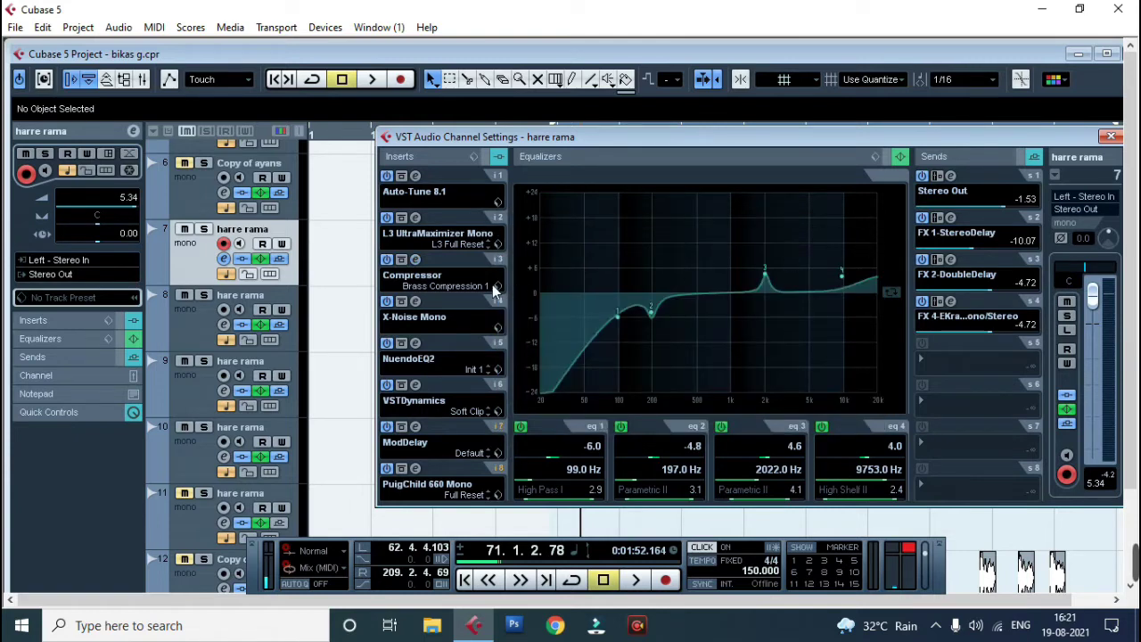
# Step: Set the threshold of the harre rama track's X-Noise insert to 2.0 and close the plug-in
pyautogui.click(415, 302)
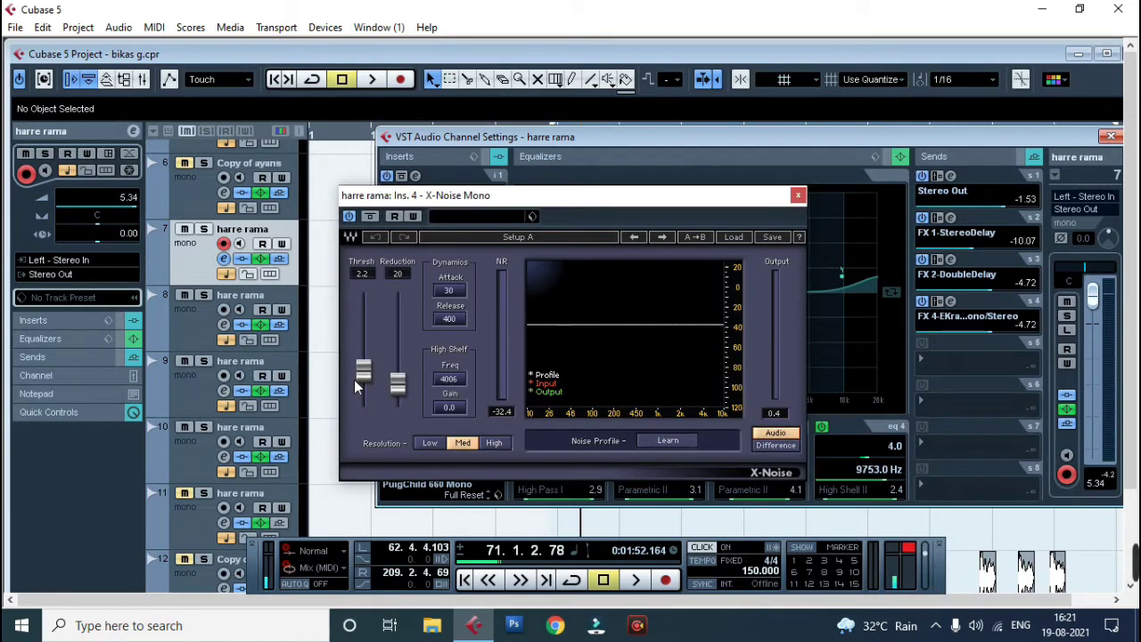
pyautogui.click(360, 275)
pyautogui.write('2')
pyautogui.press('Return')
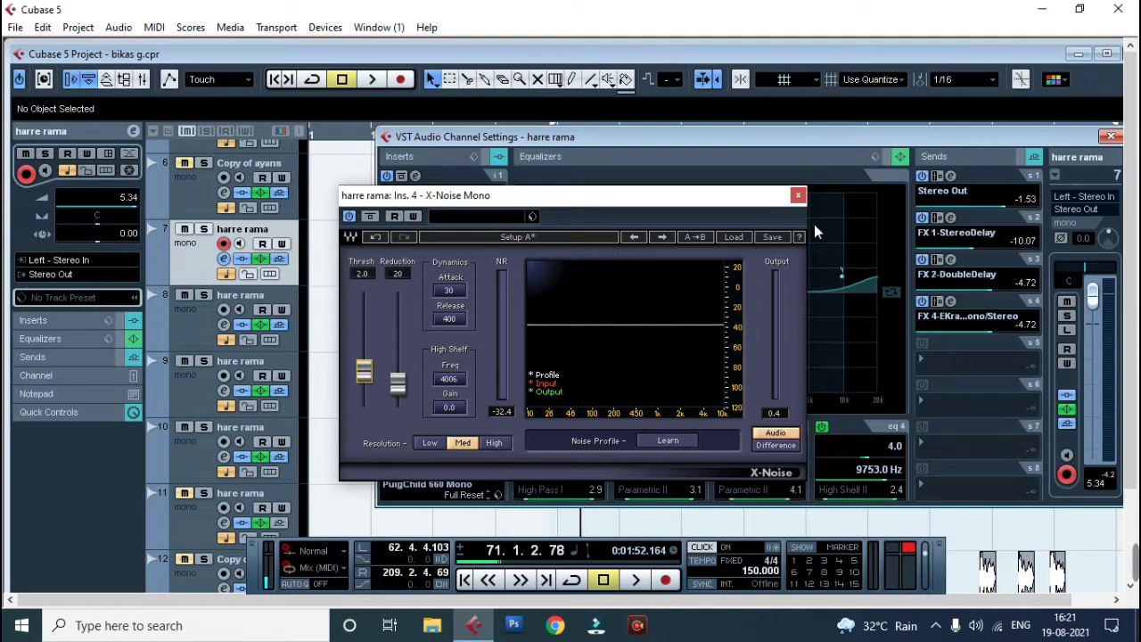
pyautogui.click(797, 196)
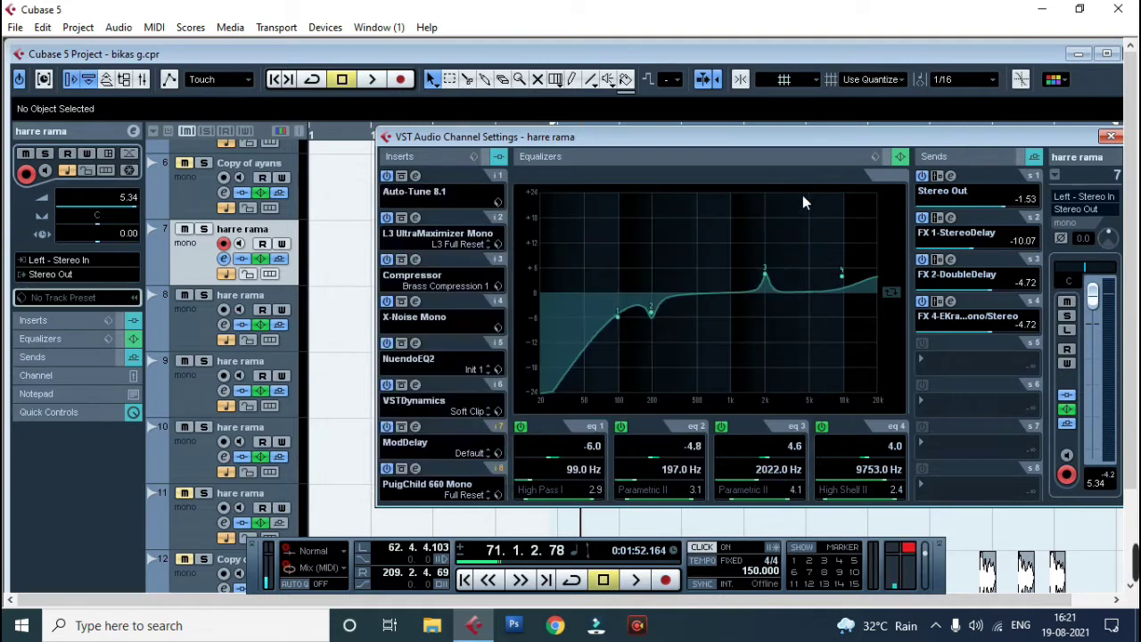
# Step: Review the harre rama track's NuendoEQ2 insert, audition the vocal with the maximized project playing, and close the plug-in
pyautogui.click(422, 352)
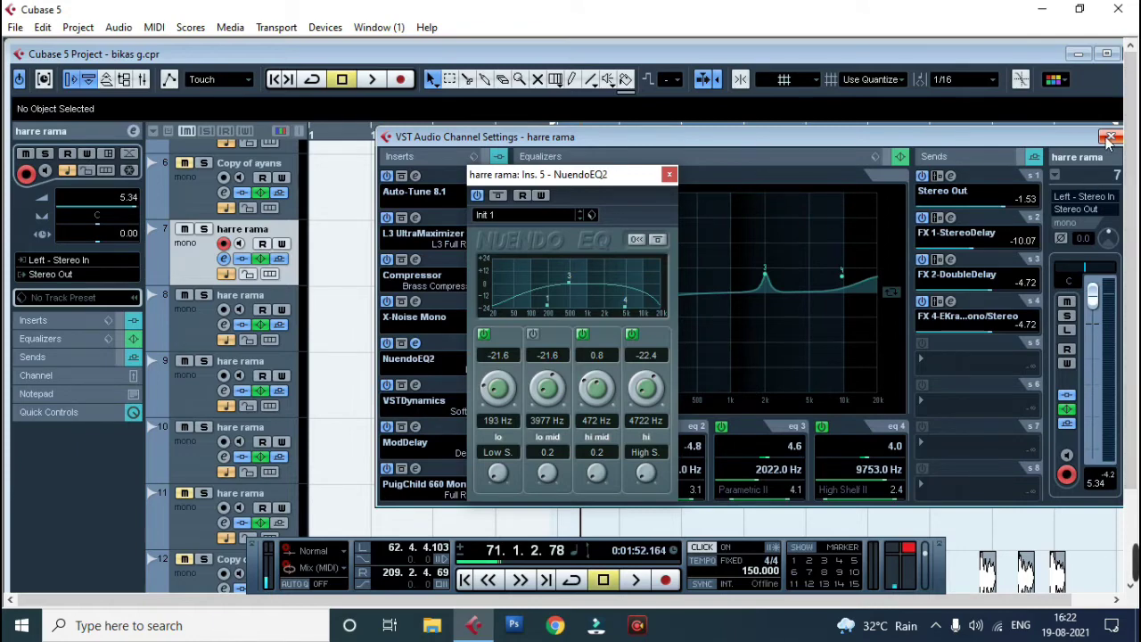
pyautogui.click(1106, 55)
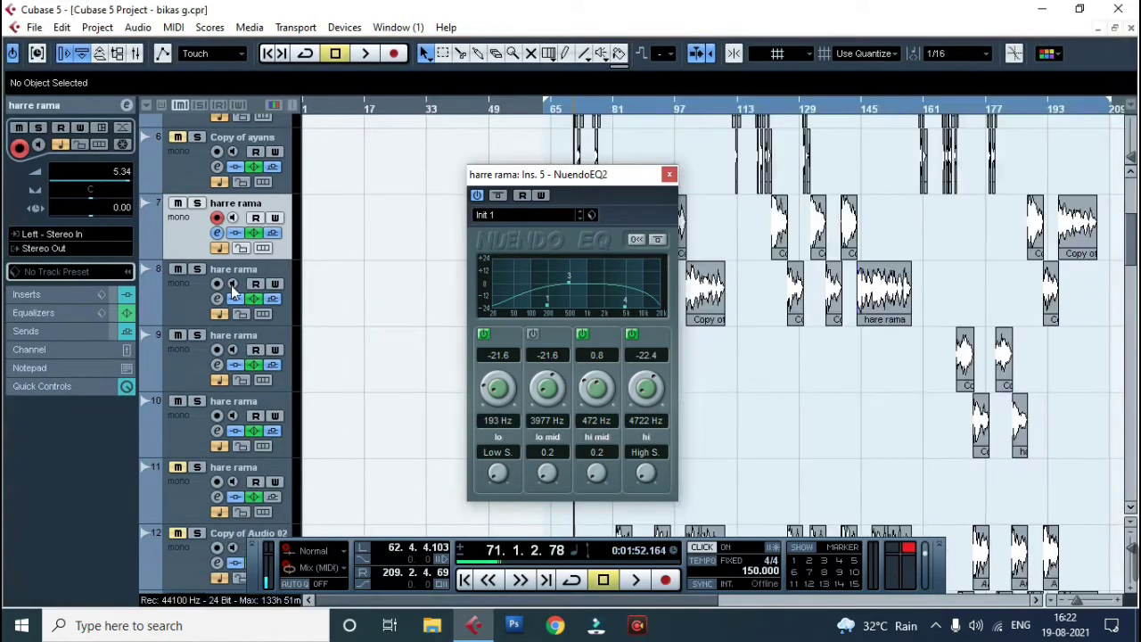
pyautogui.scroll(5, 452, 295)
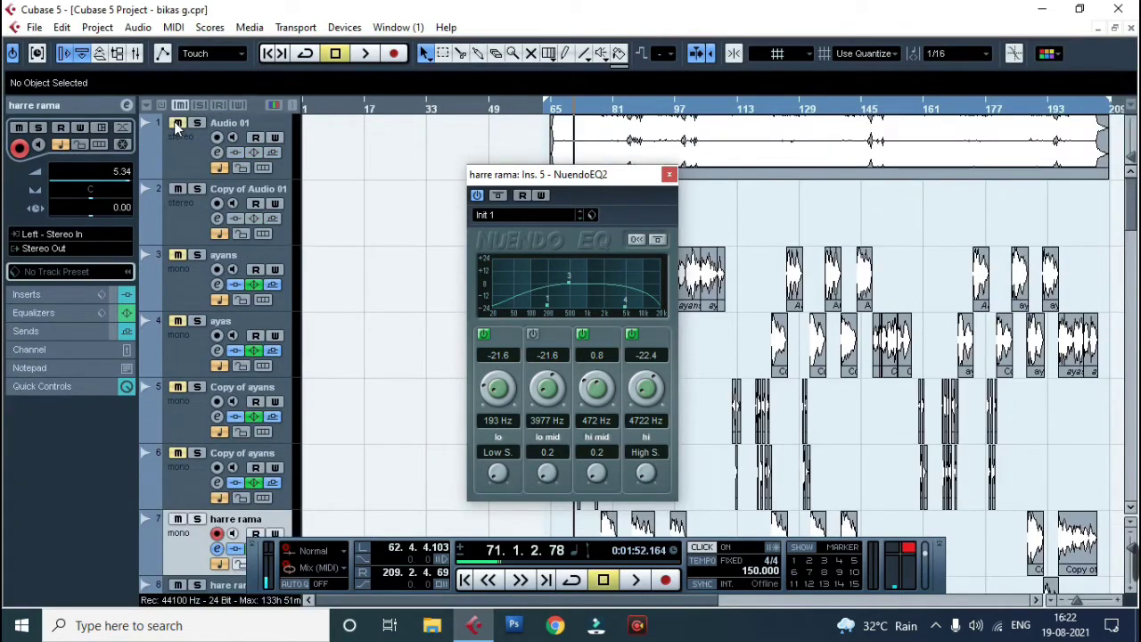
pyautogui.scroll(-4, 455, 337)
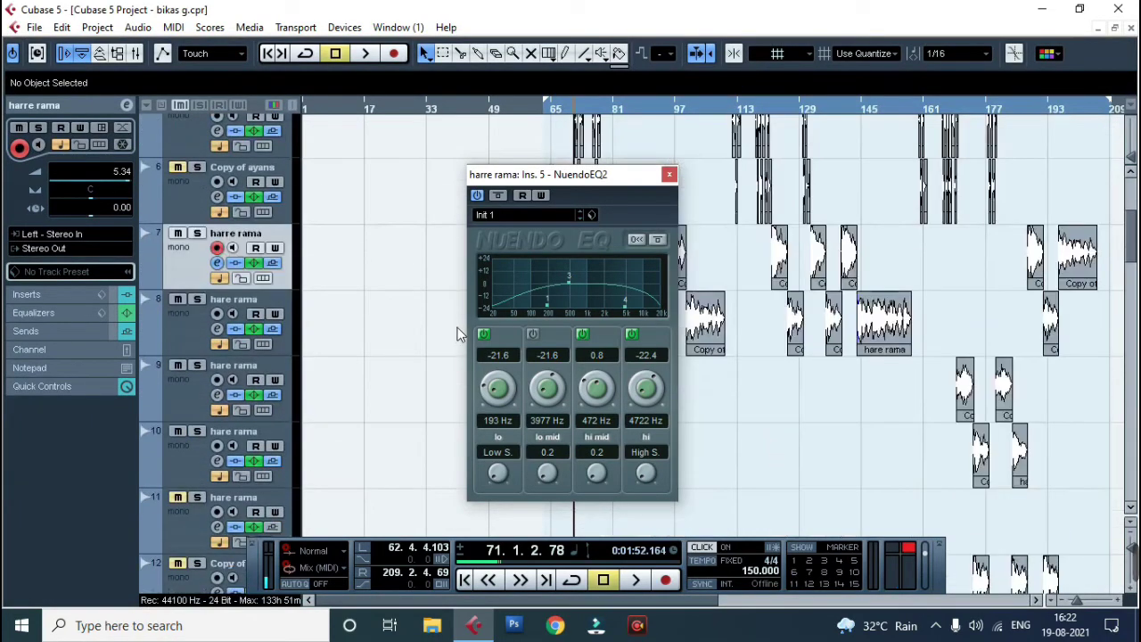
pyautogui.press('space')
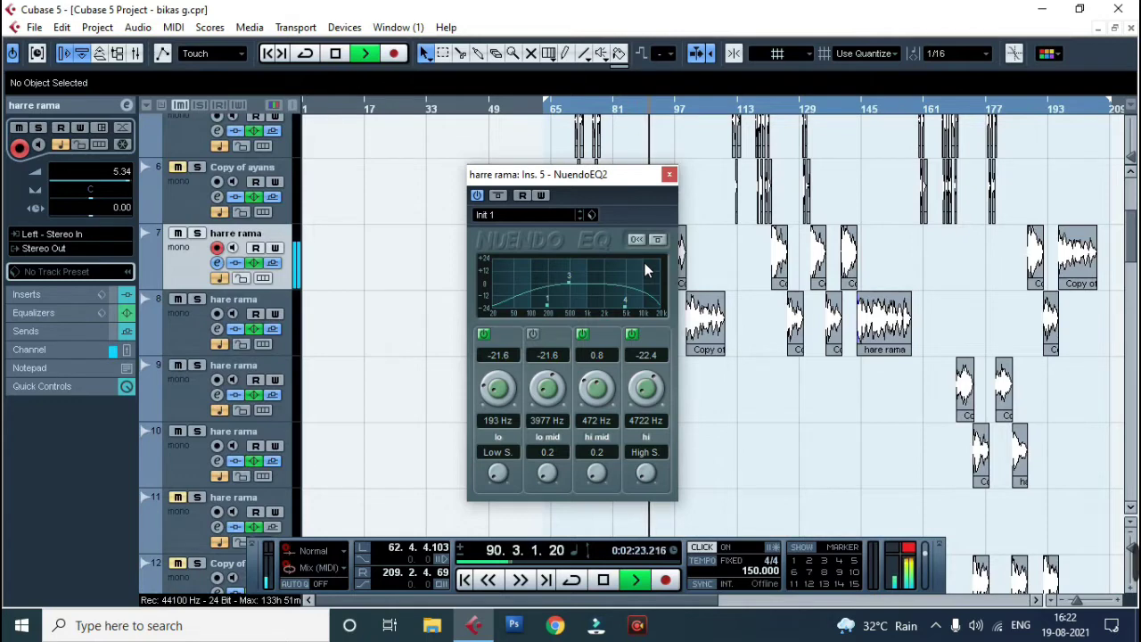
pyautogui.press('space')
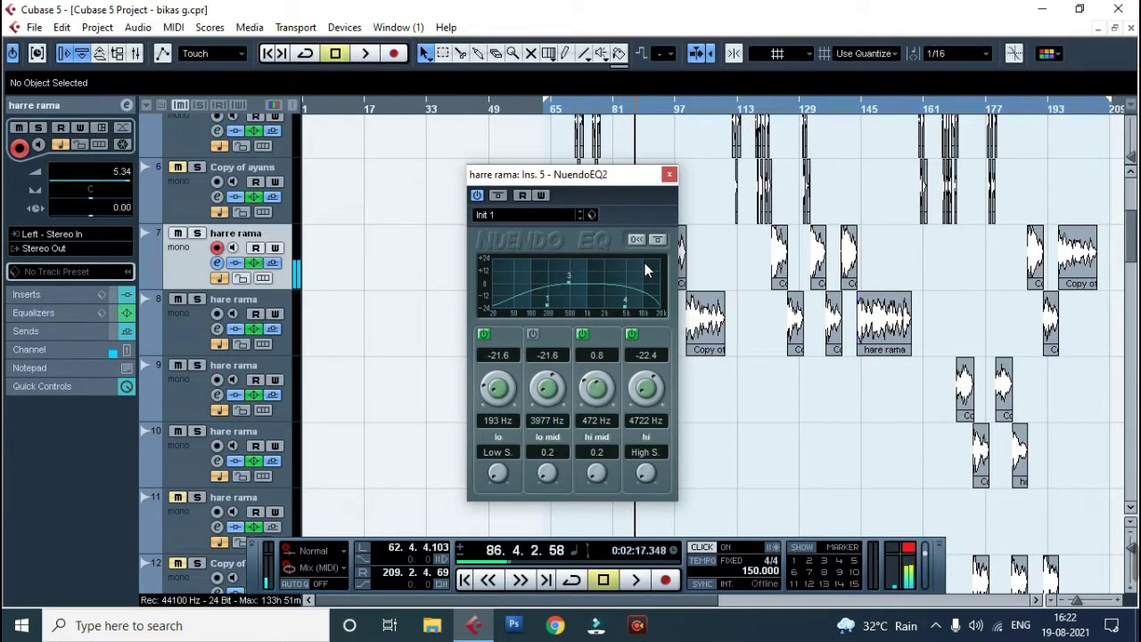
pyautogui.click(668, 174)
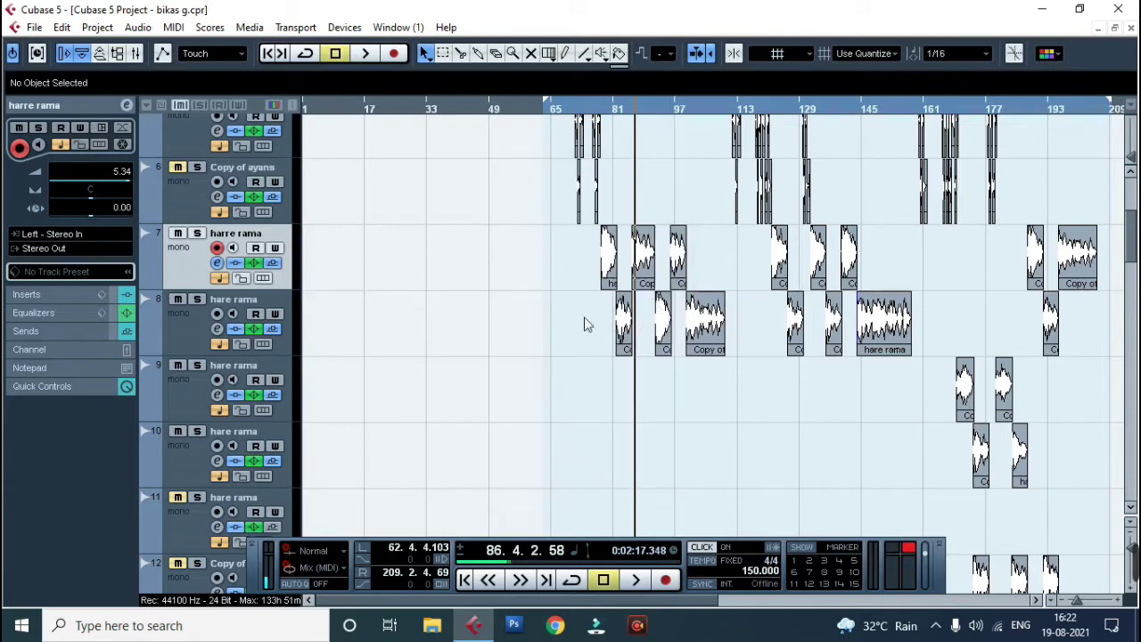
# Step: Reopen the harre rama track's channel settings and review its VSTDynamics insert
pyautogui.click(216, 262)
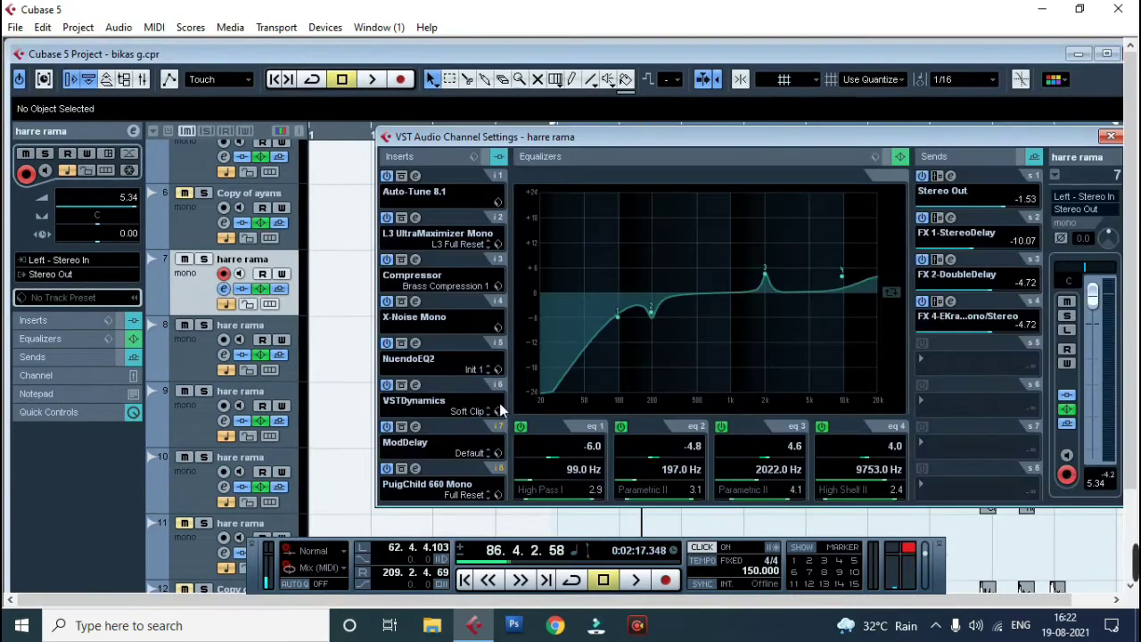
pyautogui.click(415, 386)
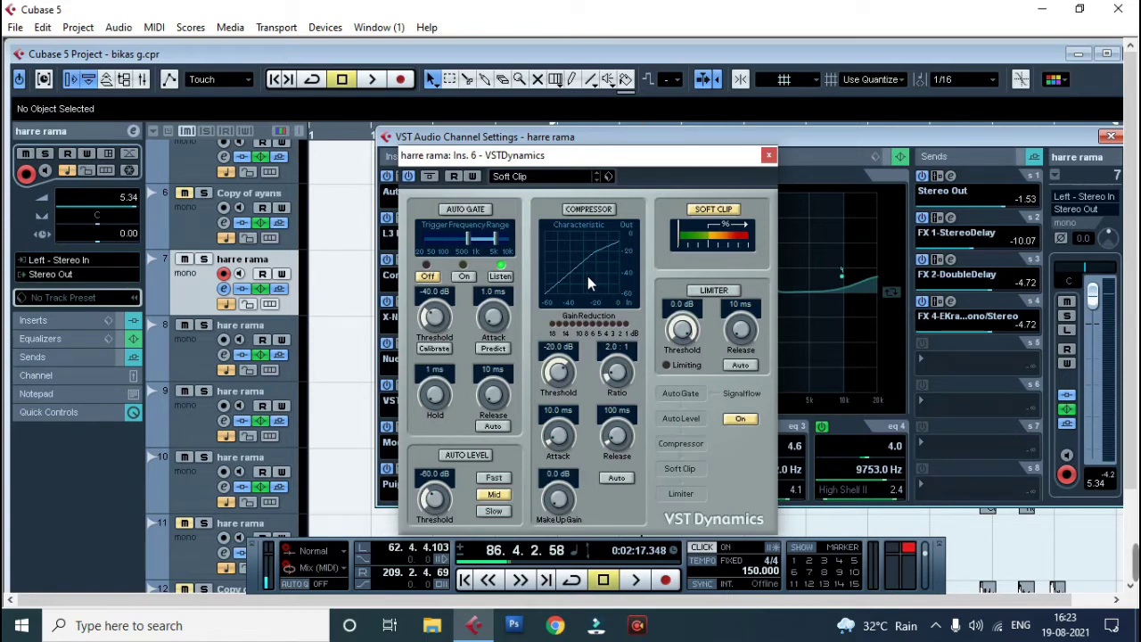
pyautogui.click(768, 157)
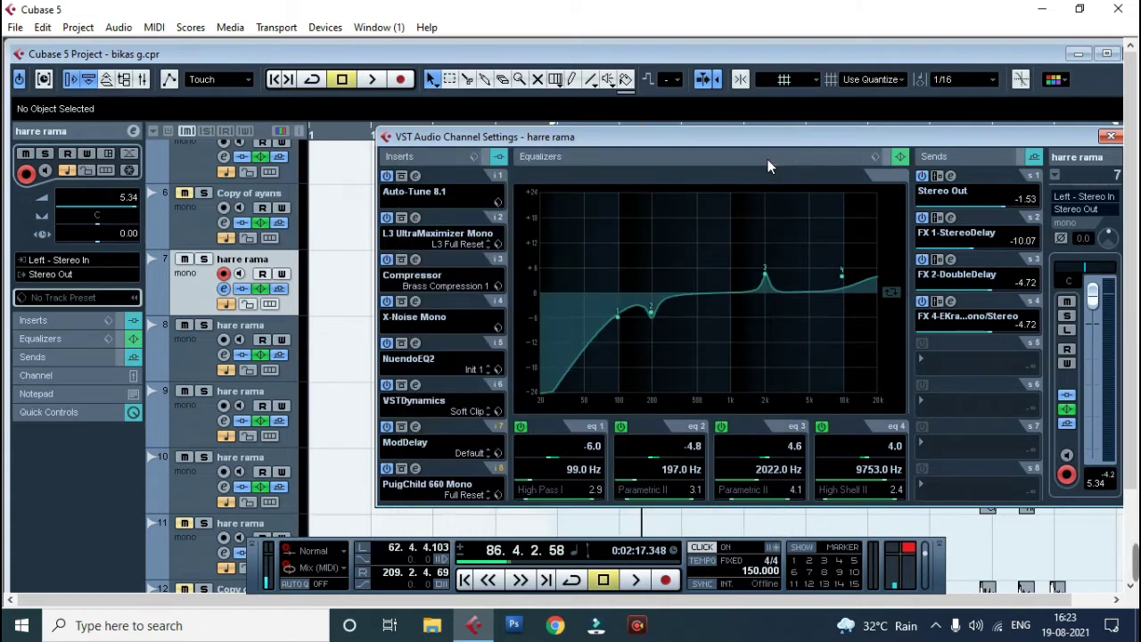
# Step: Set the ModDelay insert's feedback to 35% and its delay modulation to 60% on the harre rama track, and close the plug-in
pyautogui.click(415, 427)
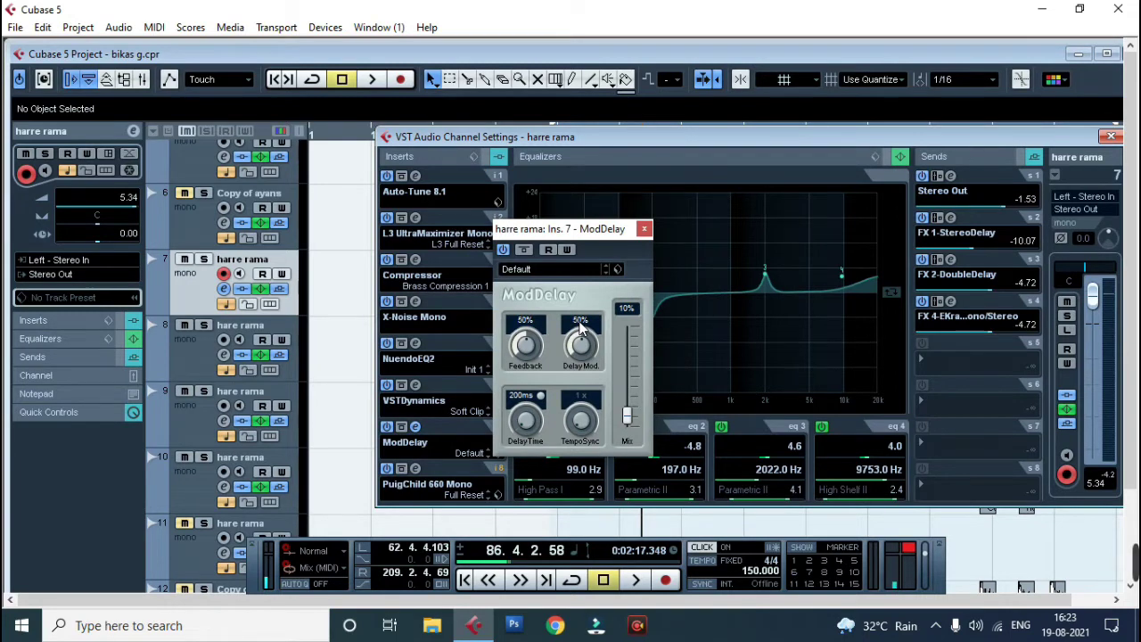
pyautogui.click(525, 321)
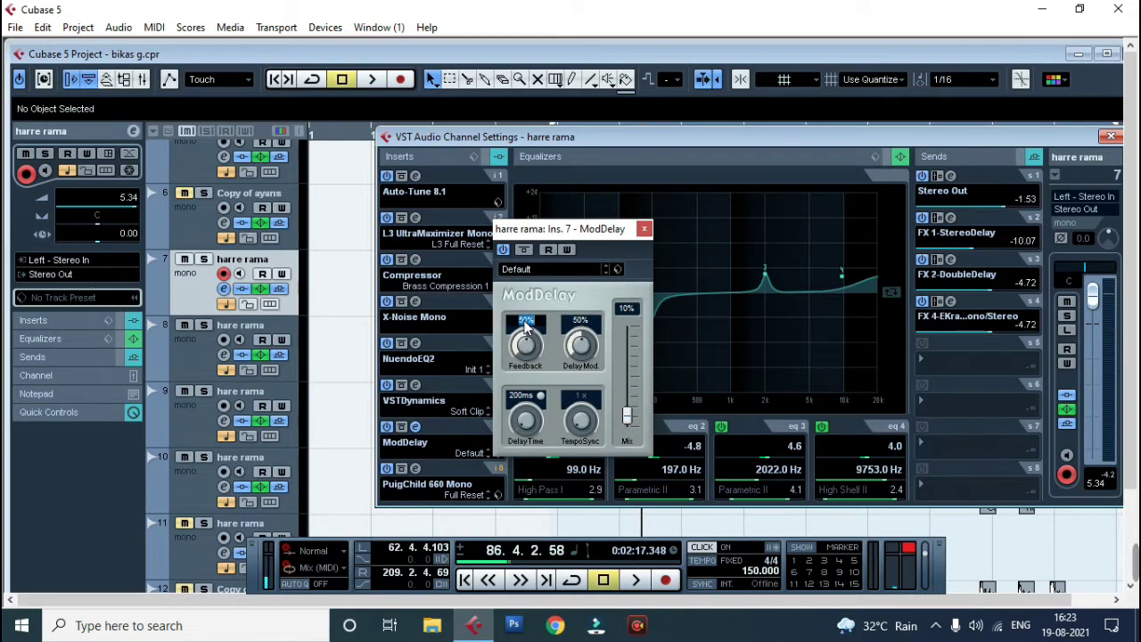
pyautogui.write('35')
pyautogui.press('Return')
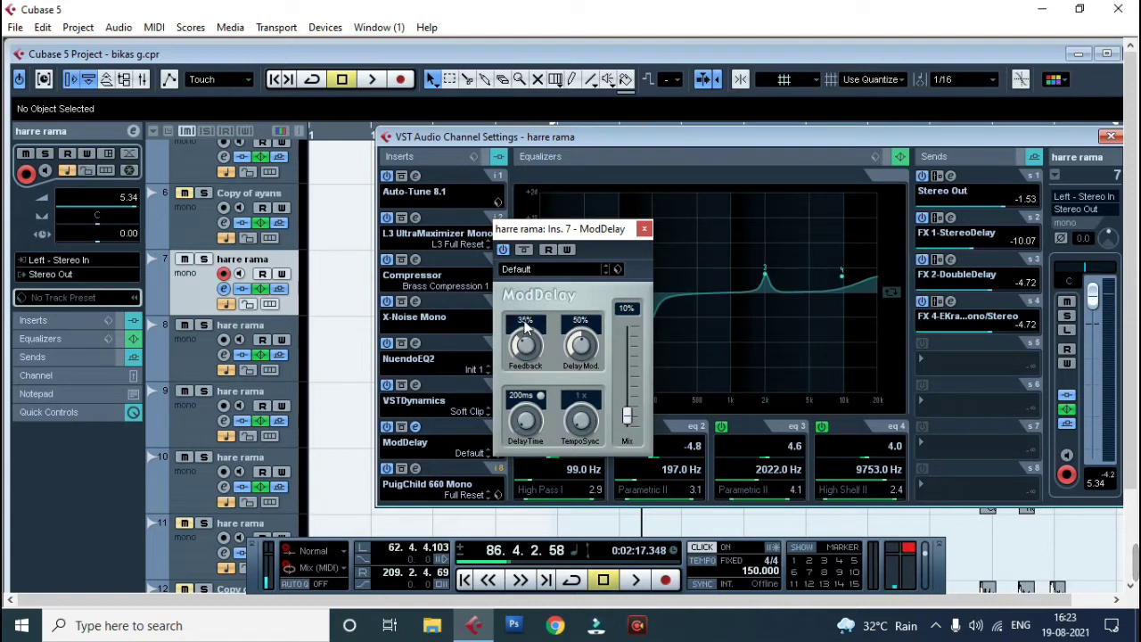
pyautogui.click(580, 322)
pyautogui.write('60')
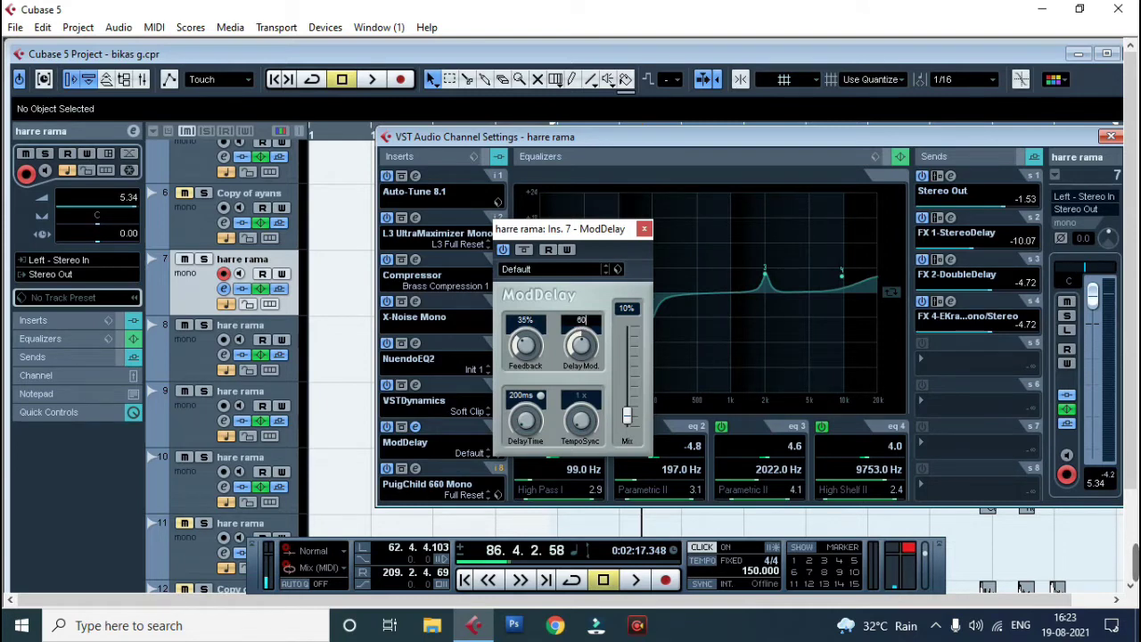
pyautogui.press('Return')
pyautogui.click(644, 230)
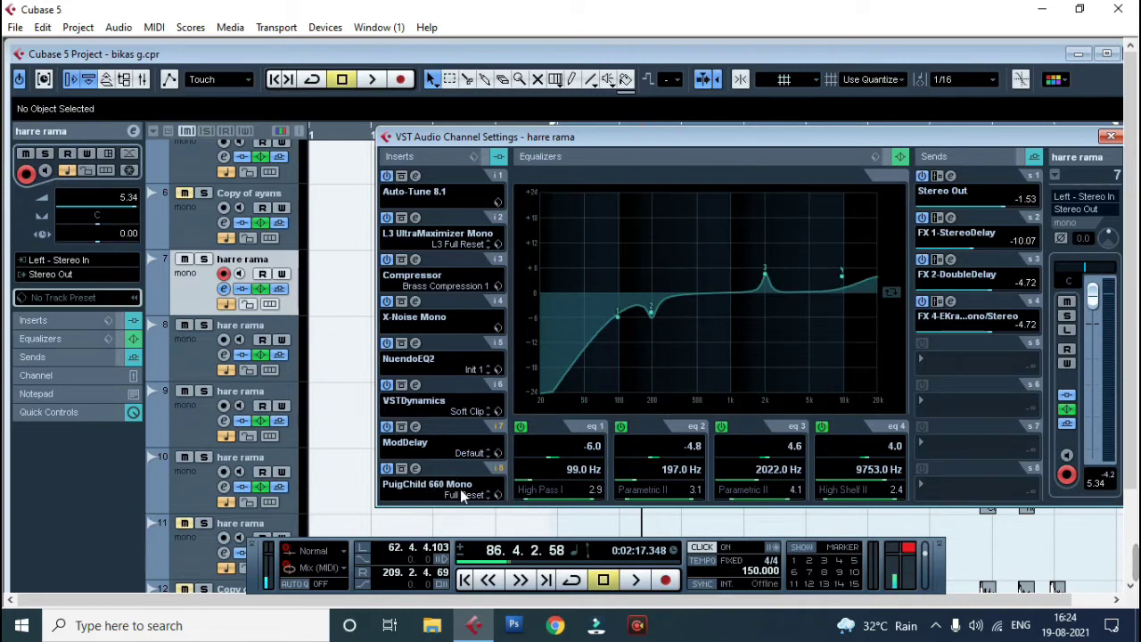
# Step: Load the PuigChild Default preset in the harre rama track's PuigChild 660 Mono insert and lower its threshold to about 2
pyautogui.click(414, 470)
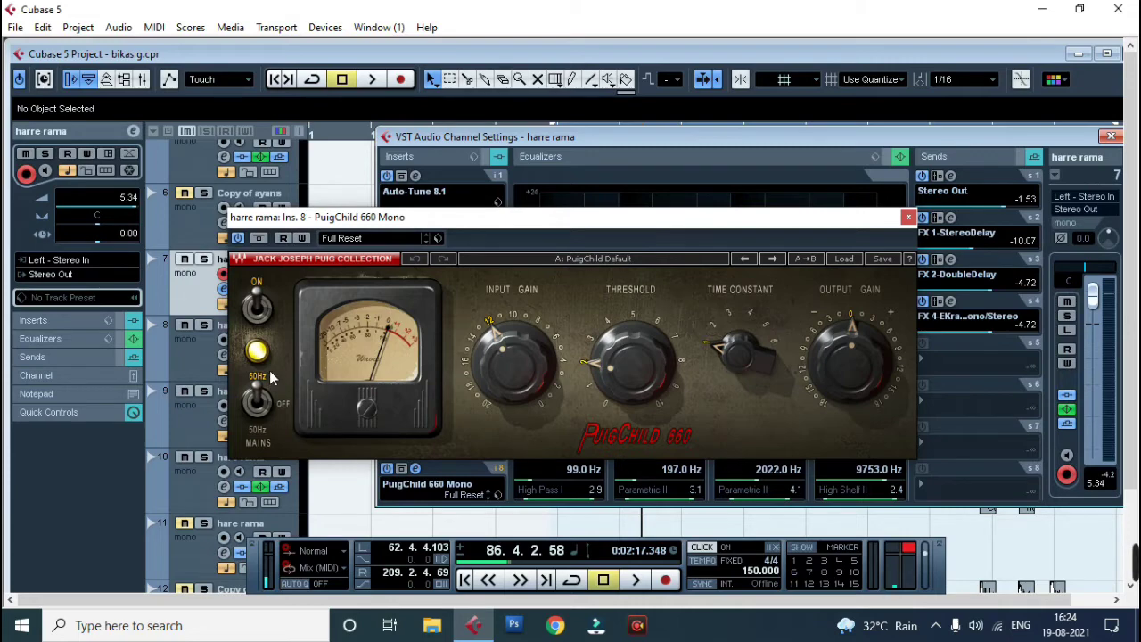
pyautogui.click(420, 238)
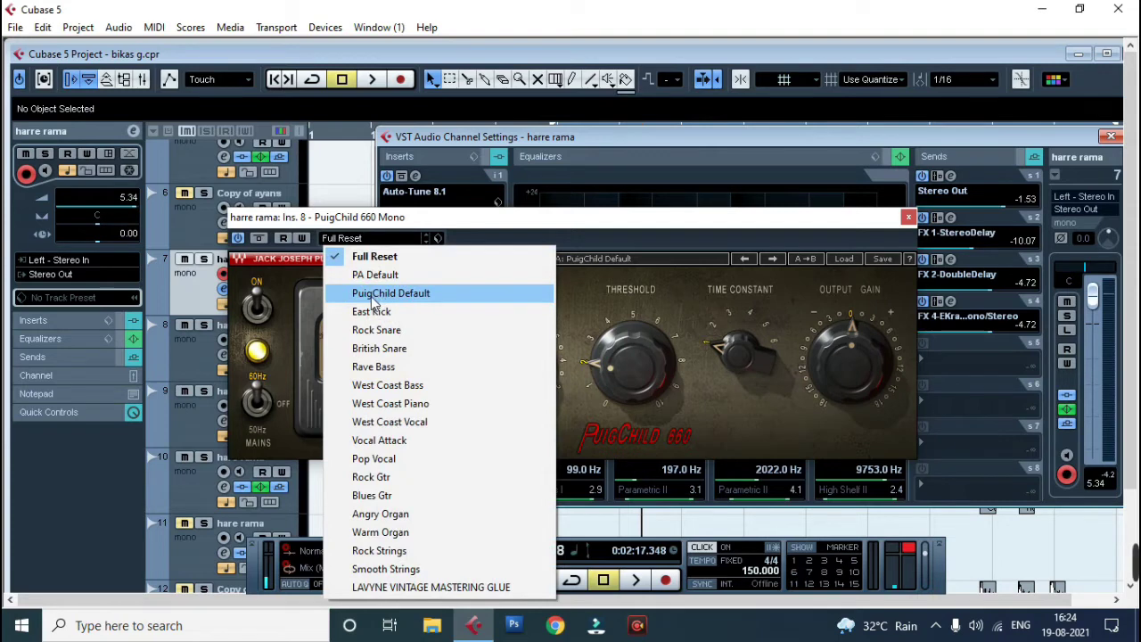
pyautogui.click(410, 295)
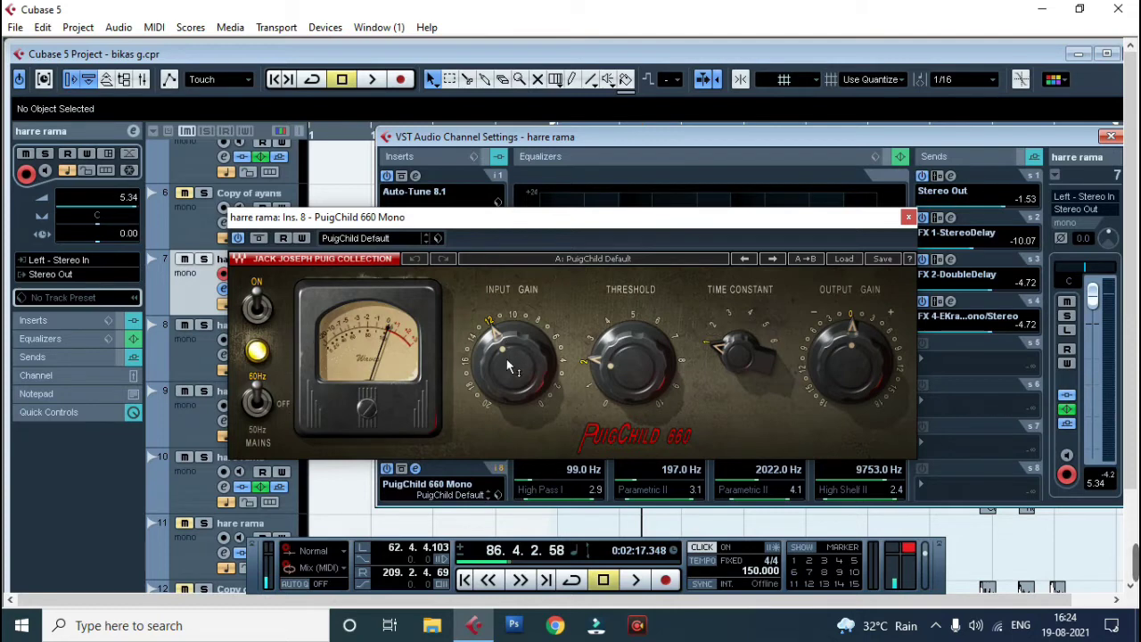
pyautogui.moveTo(513, 386)
pyautogui.moveTo(631, 382)
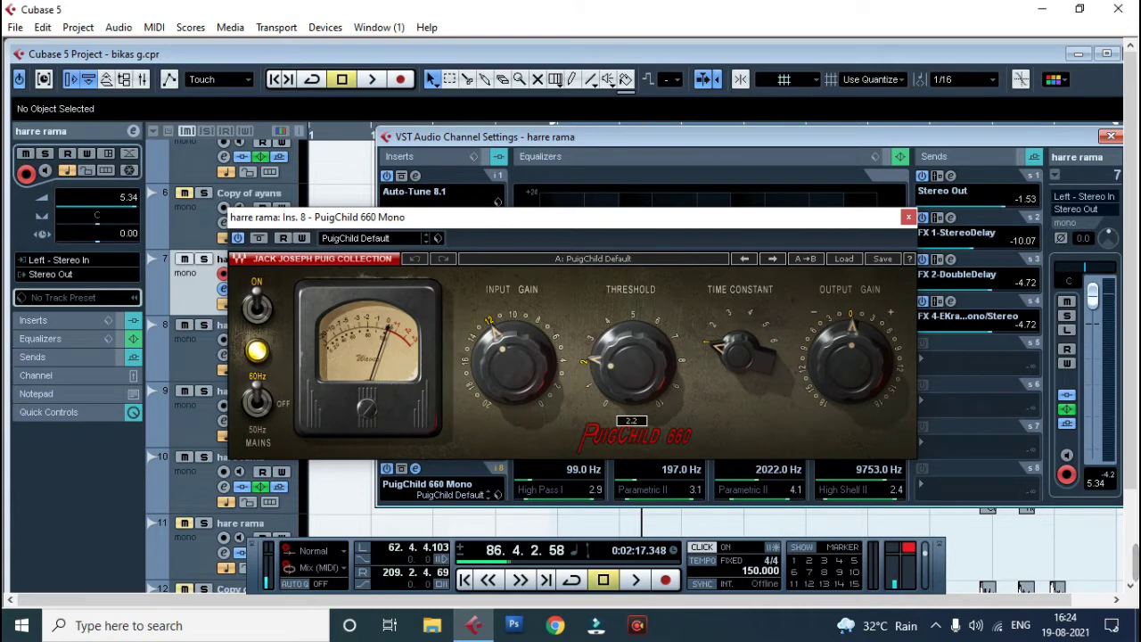
pyautogui.moveTo(619, 366); pyautogui.dragTo(642, 375)
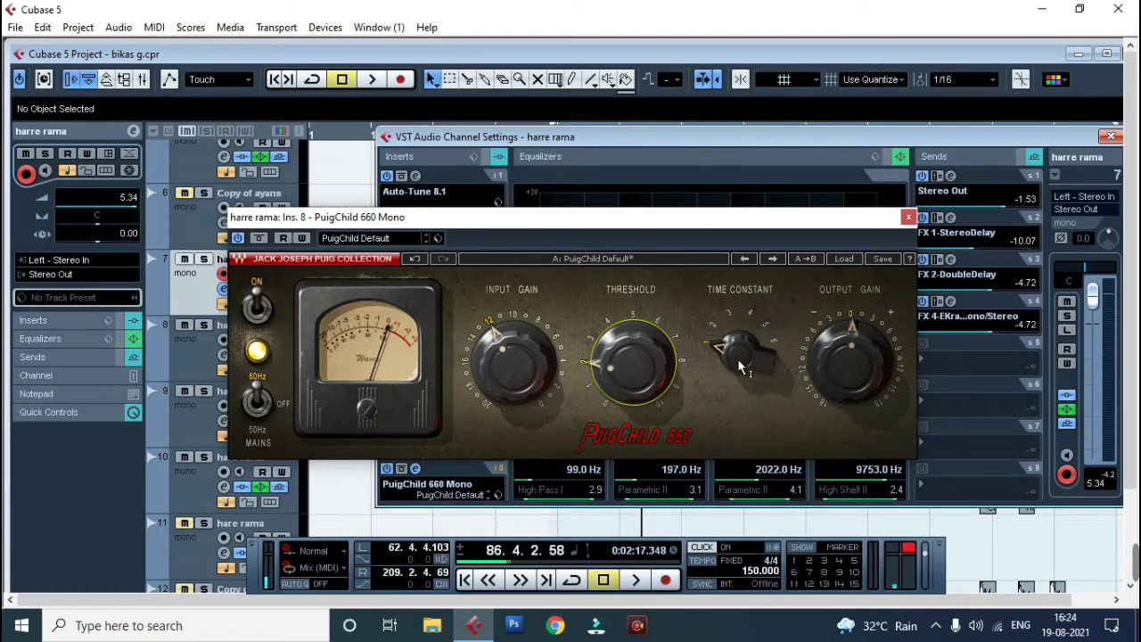
# Step: Set the PuigChild 660's time constant to 2, lower its output gain to about -3, and close the plug-in
pyautogui.moveTo(737, 358)
pyautogui.click(742, 366)
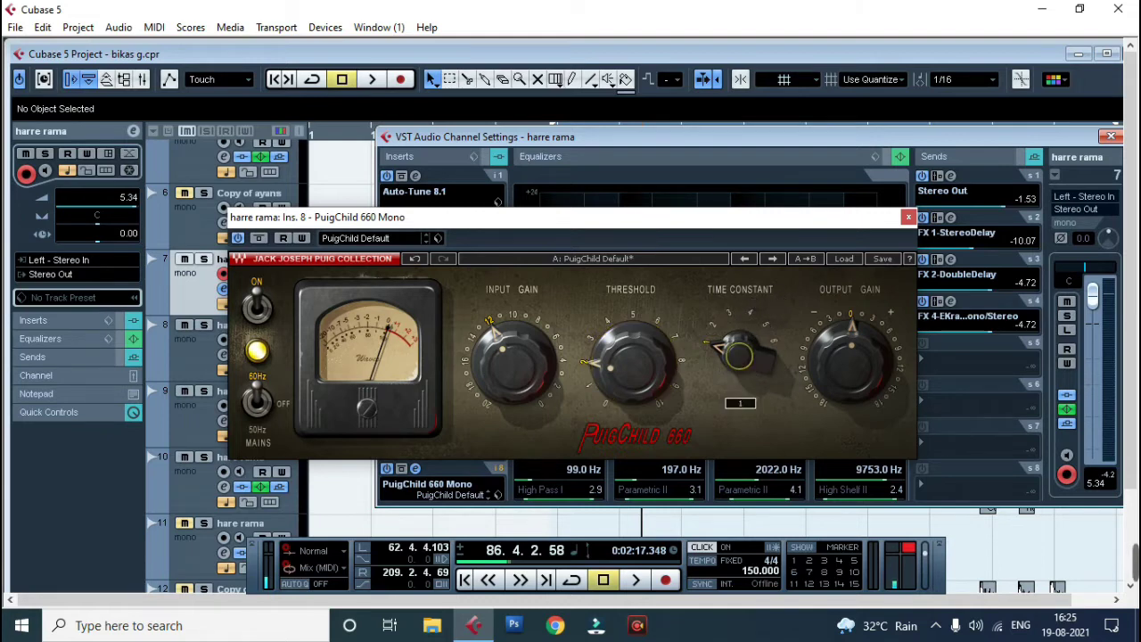
pyautogui.moveTo(743, 366); pyautogui.dragTo(742, 356)
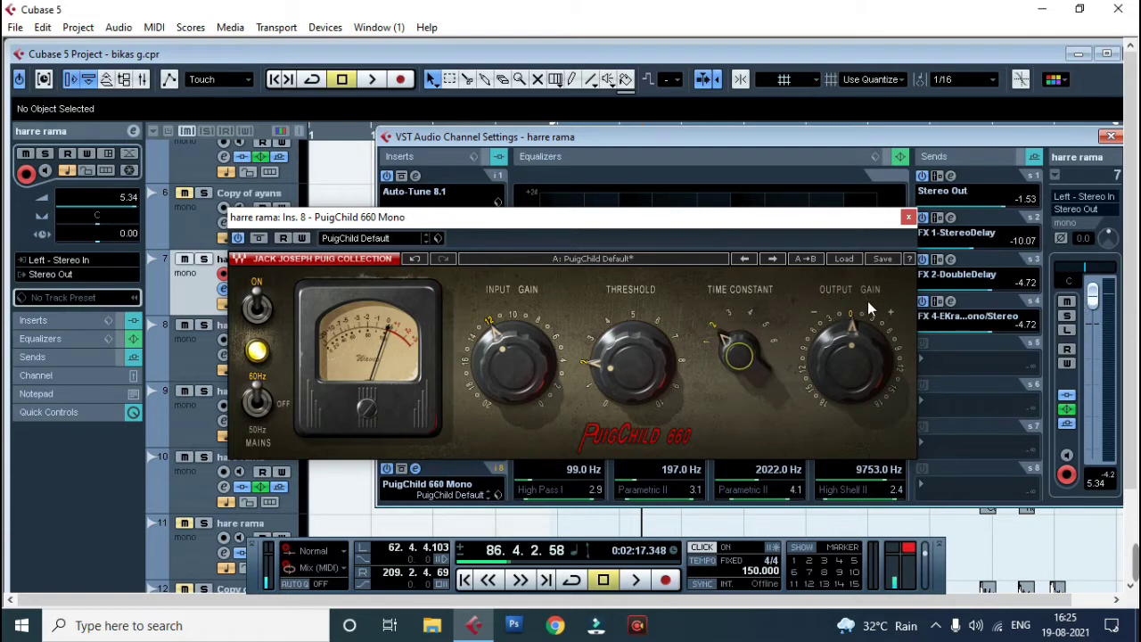
pyautogui.moveTo(856, 358)
pyautogui.moveTo(855, 358); pyautogui.dragTo(855, 382)
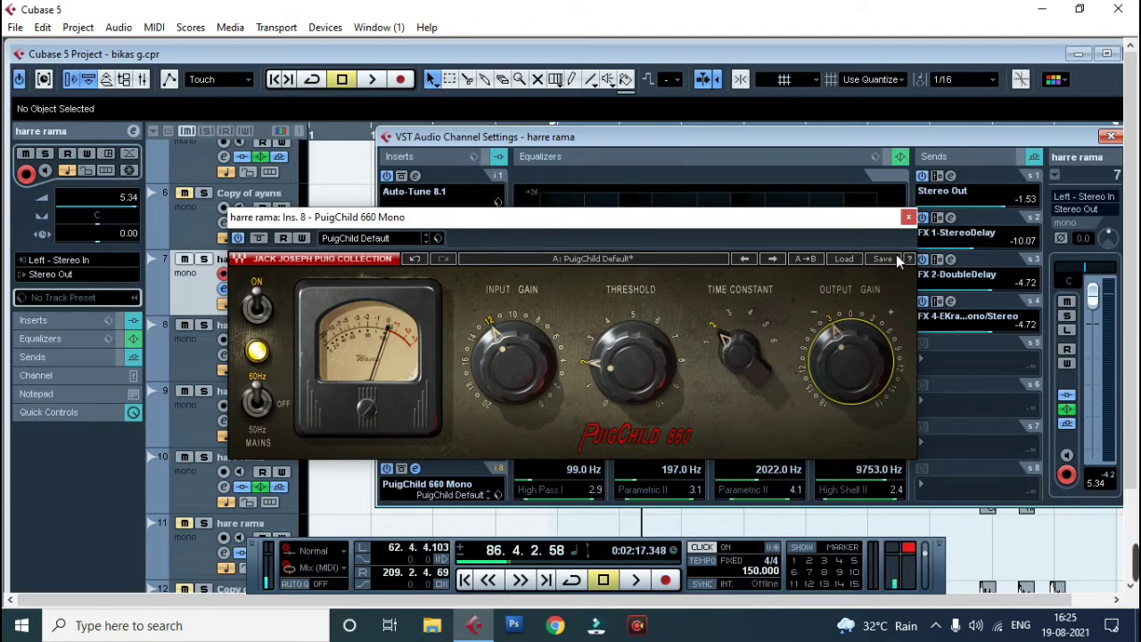
pyautogui.click(907, 217)
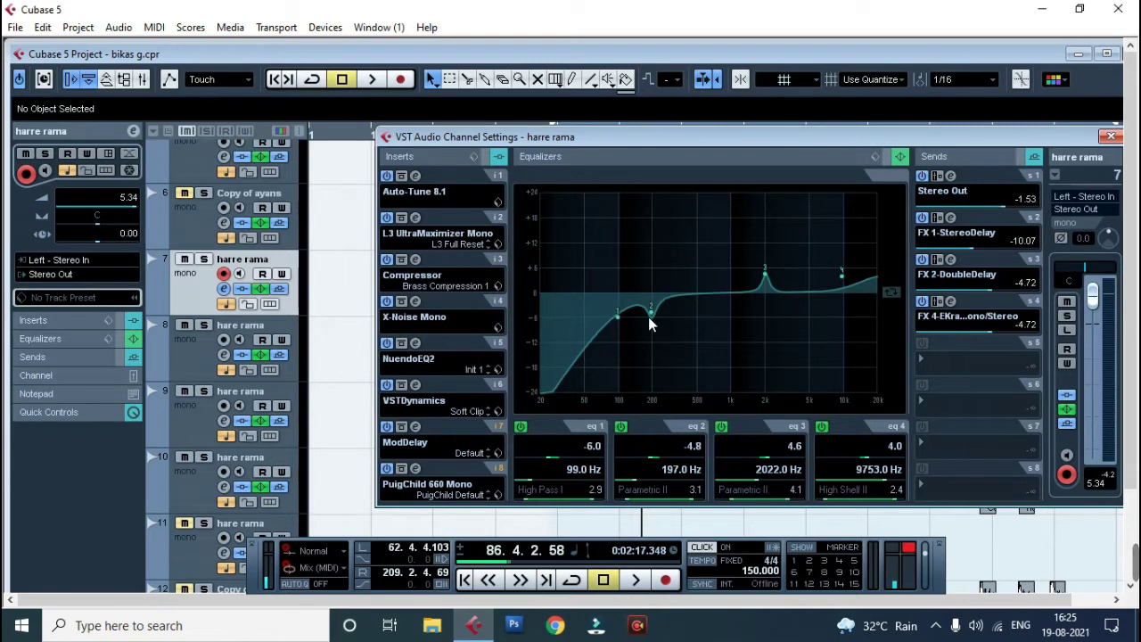
# Step: Set the harre rama equalizer's band 2 gain to -5.2 and band 4 to 3.2 at 10092 Hz, and close the channel settings
pyautogui.moveTo(650, 314); pyautogui.dragTo(651, 315)
pyautogui.moveTo(843, 277); pyautogui.dragTo(844, 280)
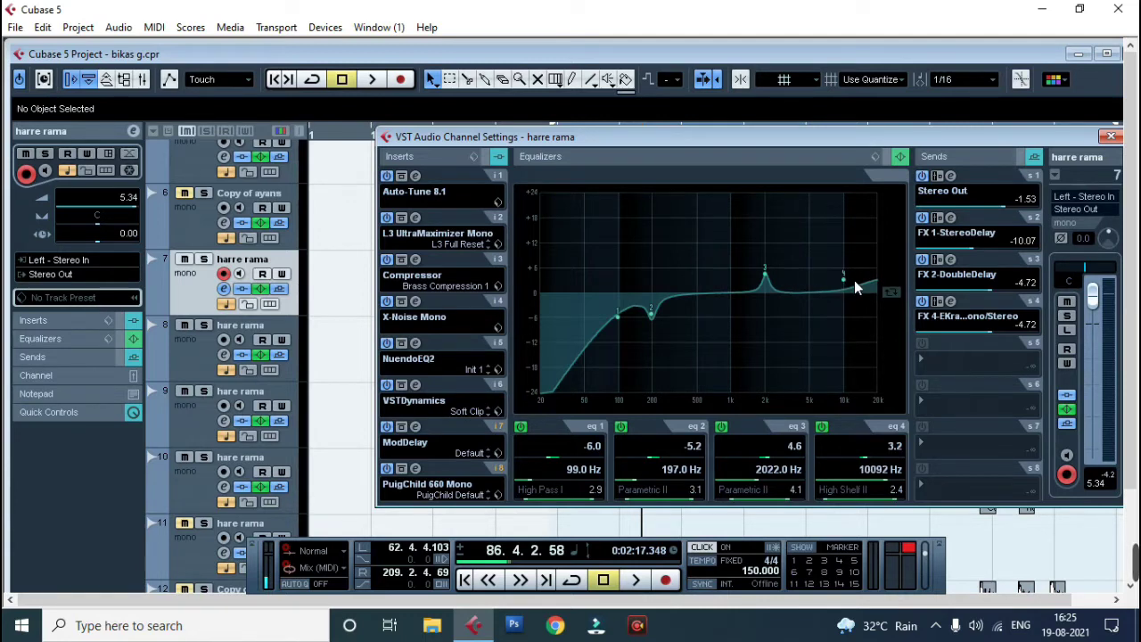
pyautogui.click(1110, 138)
# Step: Maximize the project and remove the FX 1-StereoDelay, FX 2-DoubleDelay and FX 4 channel tracks from the end of the track list
pyautogui.click(1106, 54)
pyautogui.scroll(-20, 570, 470)
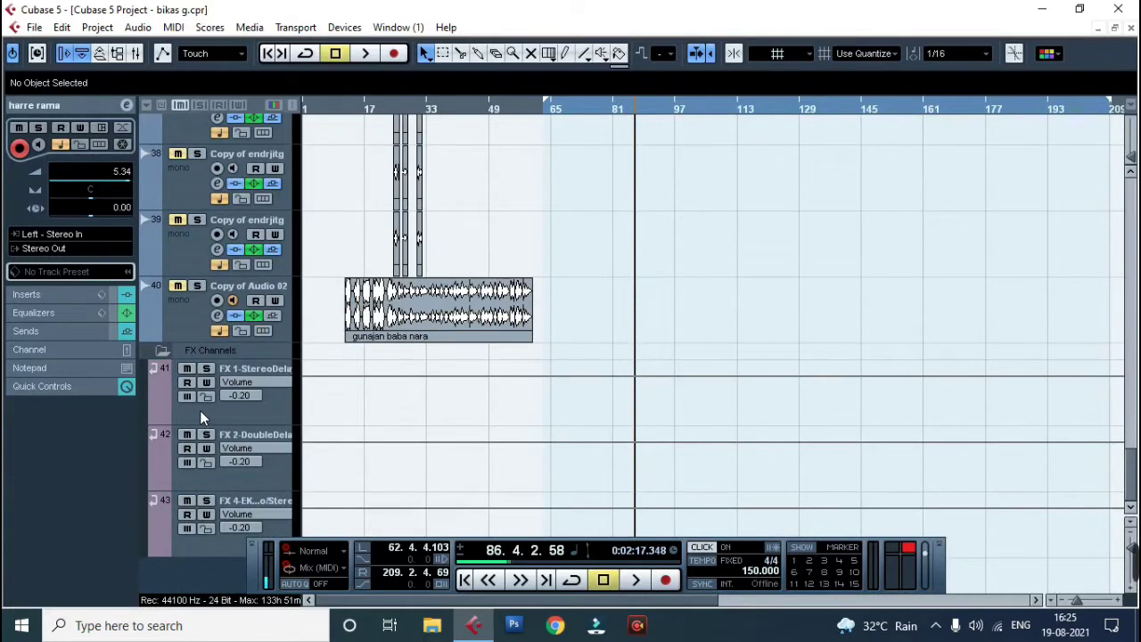
pyautogui.click(192, 408)
pyautogui.rightClick(192, 408)
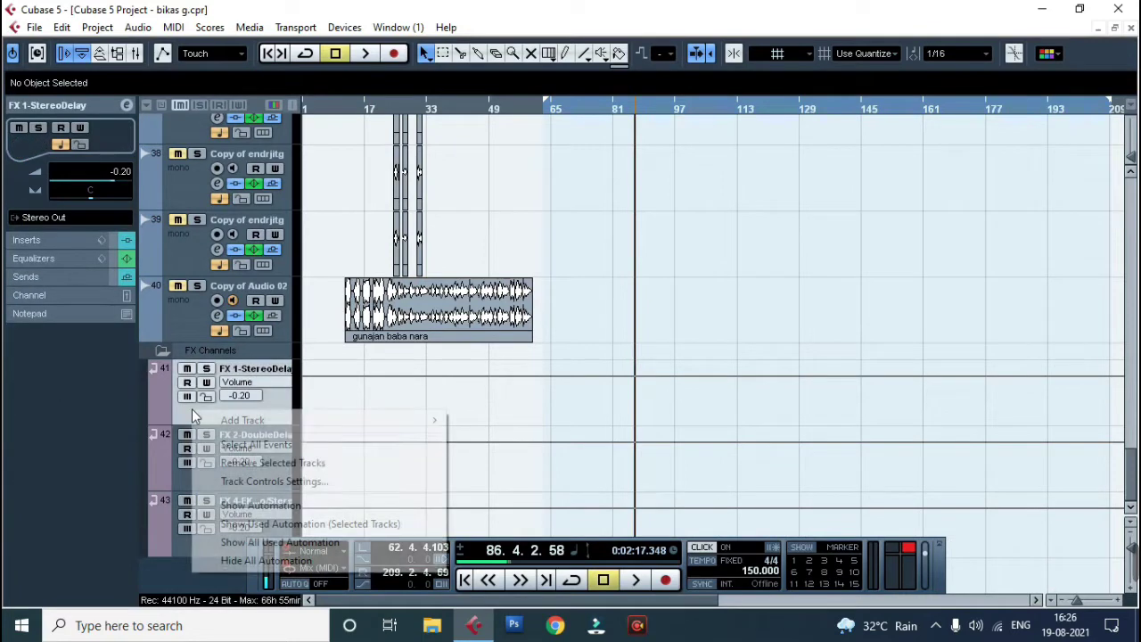
pyautogui.click(256, 465)
pyautogui.click(219, 484)
pyautogui.rightClick(218, 484)
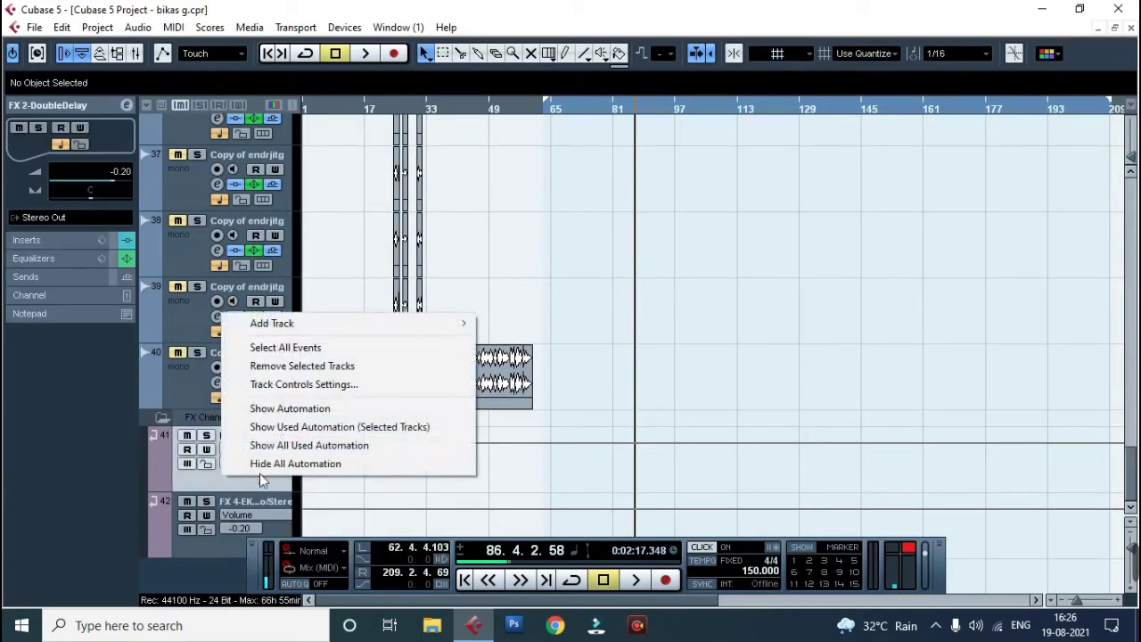
pyautogui.click(299, 366)
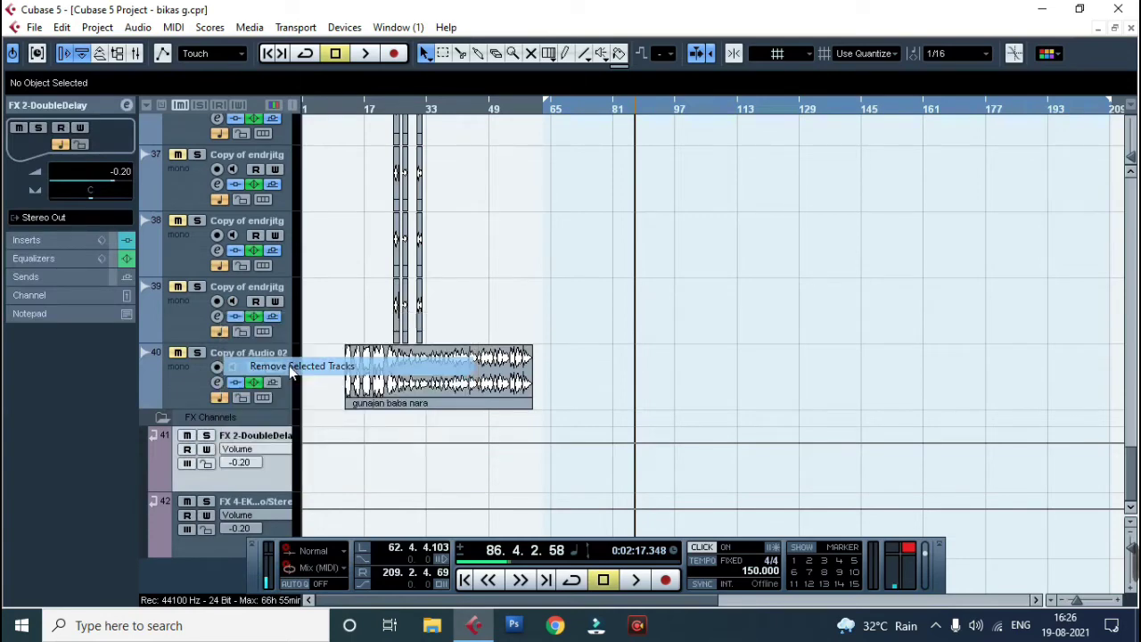
pyautogui.click(214, 548)
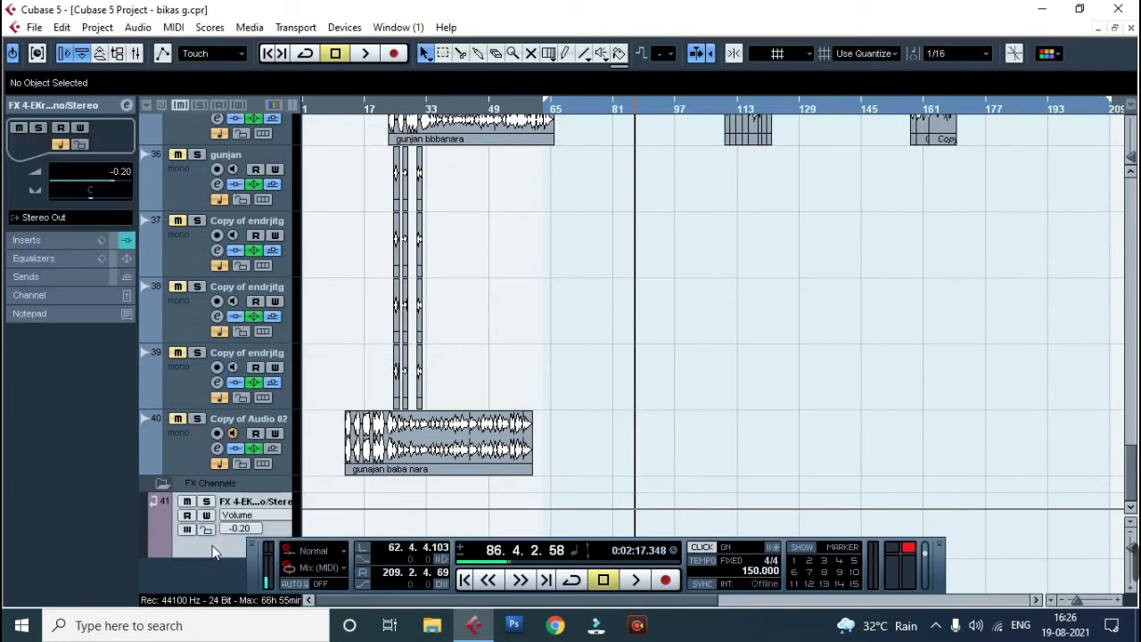
pyautogui.rightClick(214, 547)
pyautogui.click(287, 435)
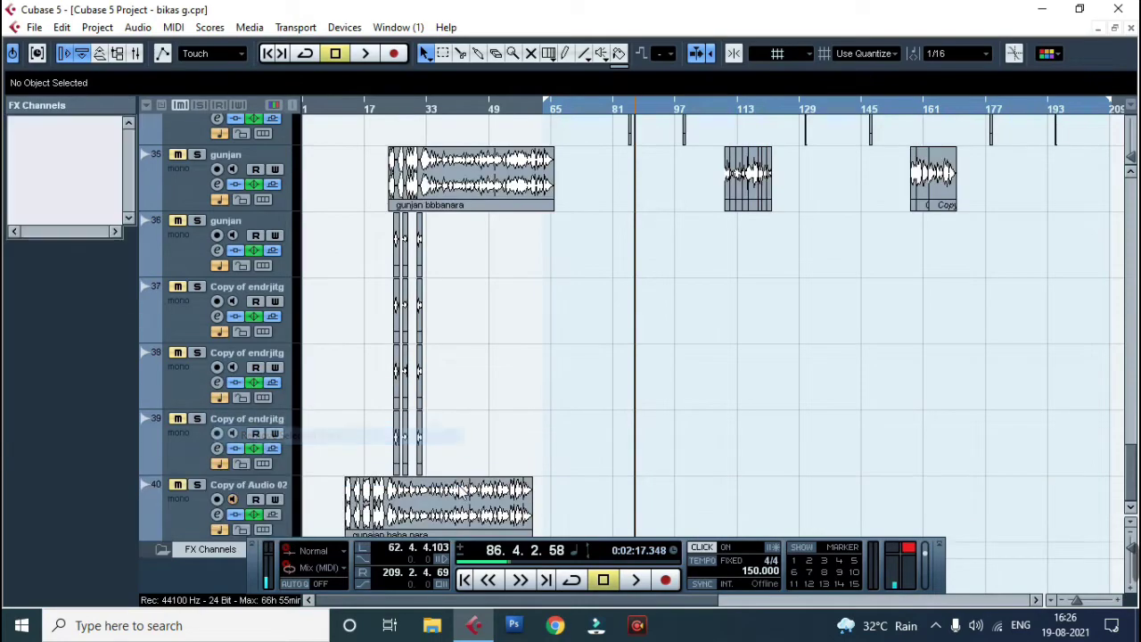
# Step: Add a stereo FX channel track with the PingPongDelay effect below the audio tracks
pyautogui.scroll(5, 593, 453)
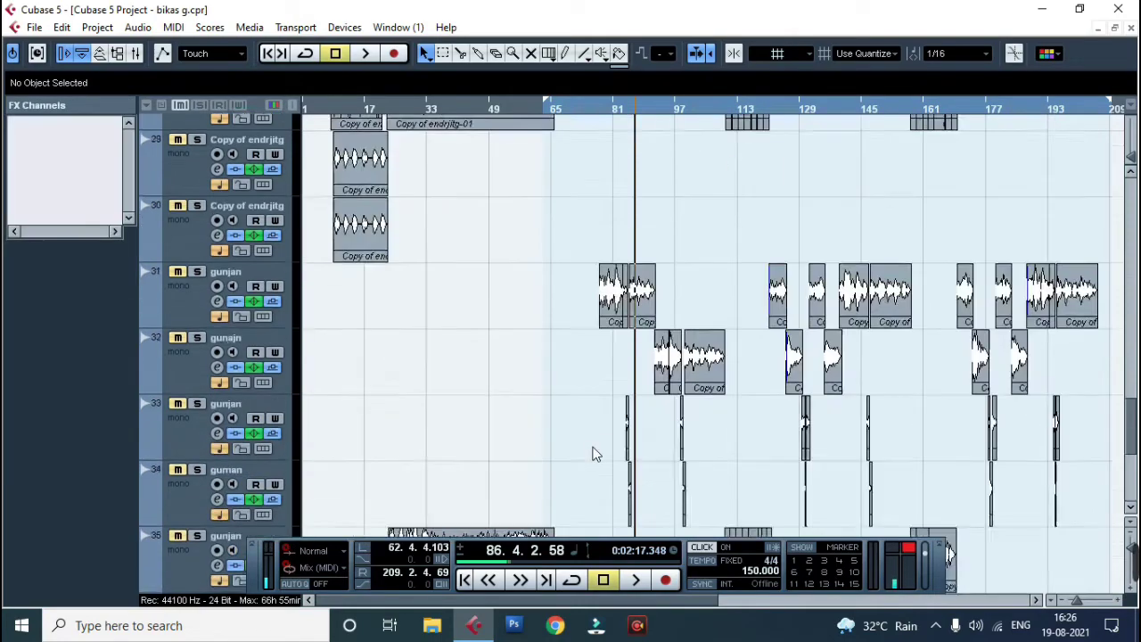
pyautogui.scroll(7, 596, 455)
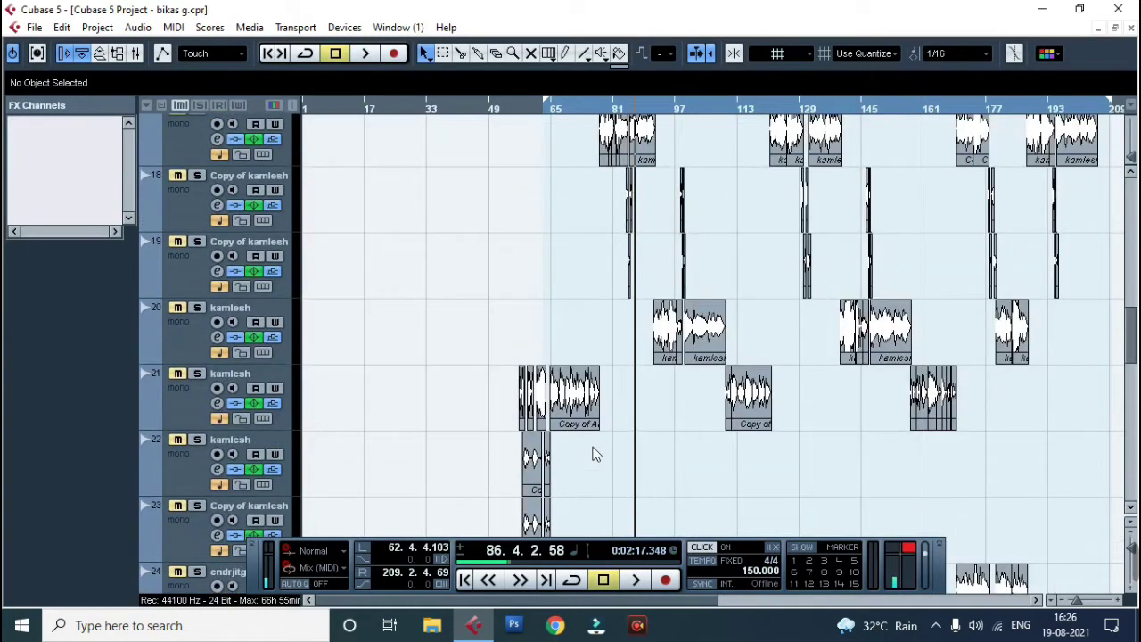
pyautogui.scroll(-12, 596, 455)
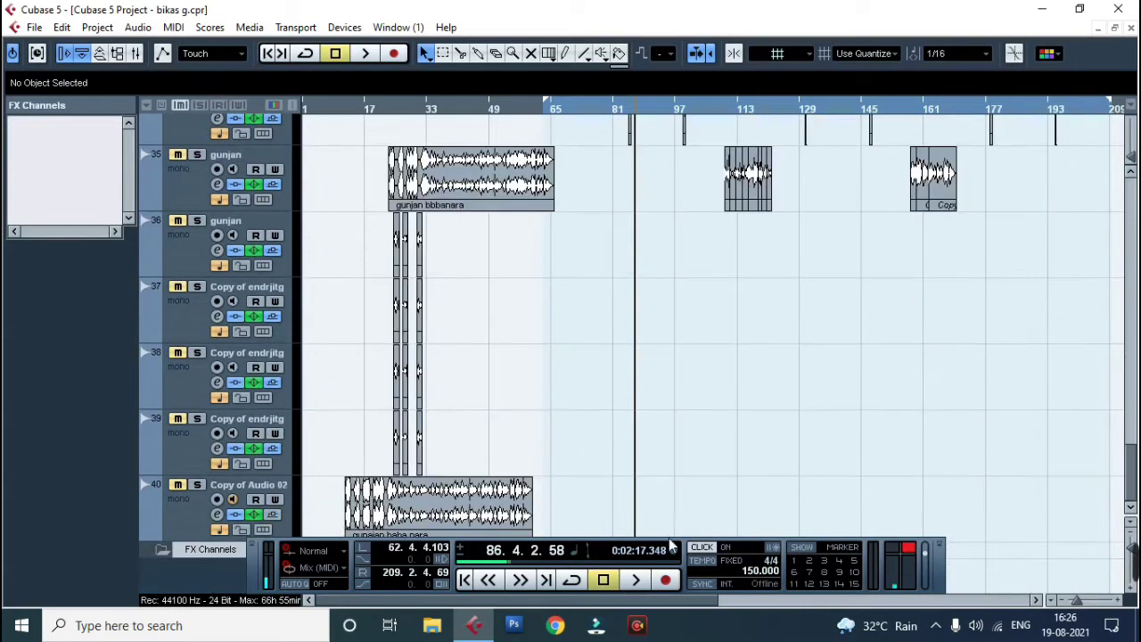
pyautogui.rightClick(183, 564)
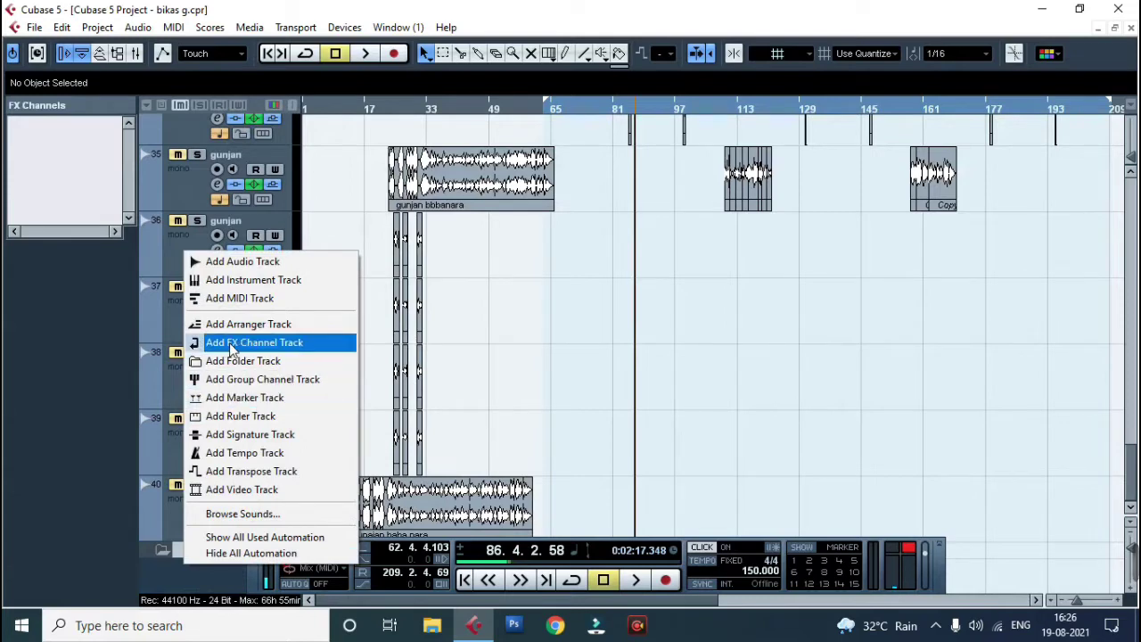
pyautogui.click(270, 343)
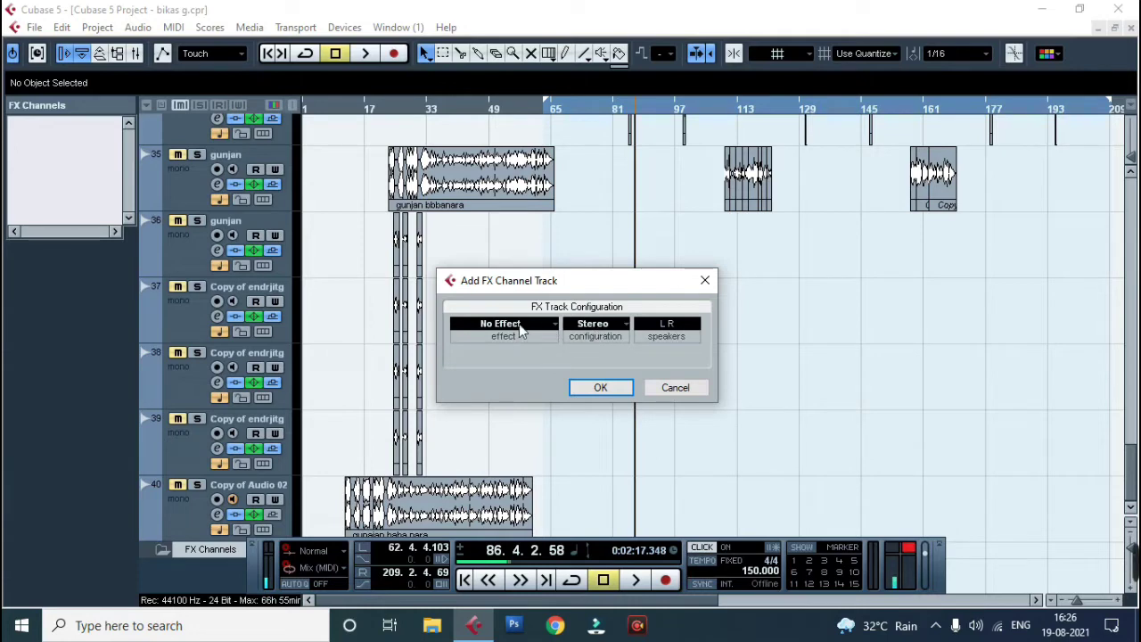
pyautogui.click(552, 329)
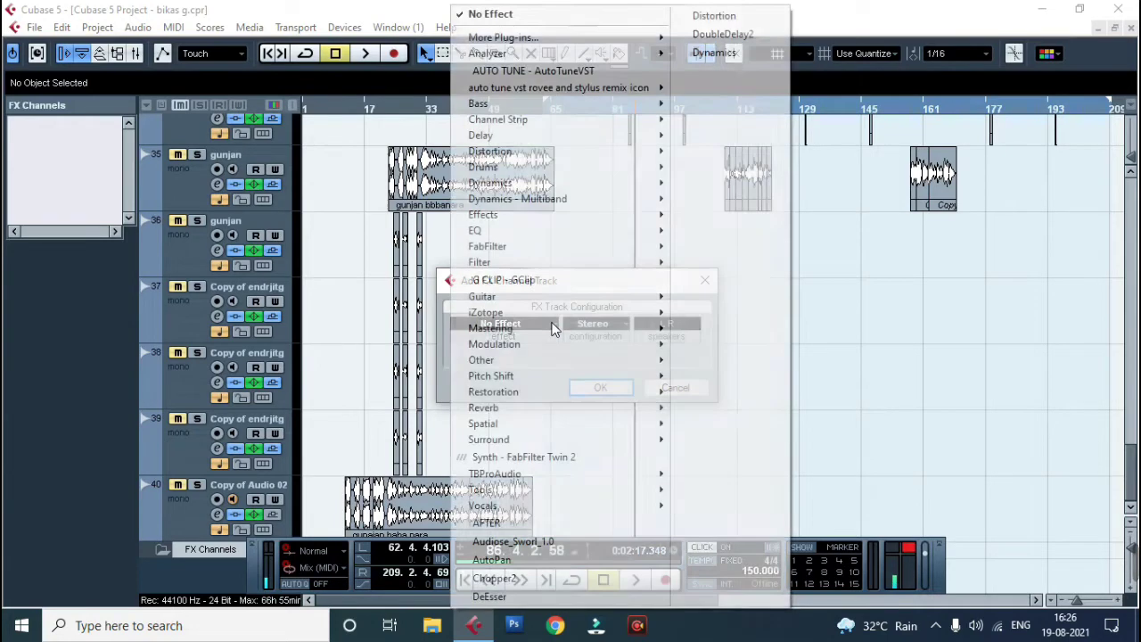
pyautogui.moveTo(555, 329)
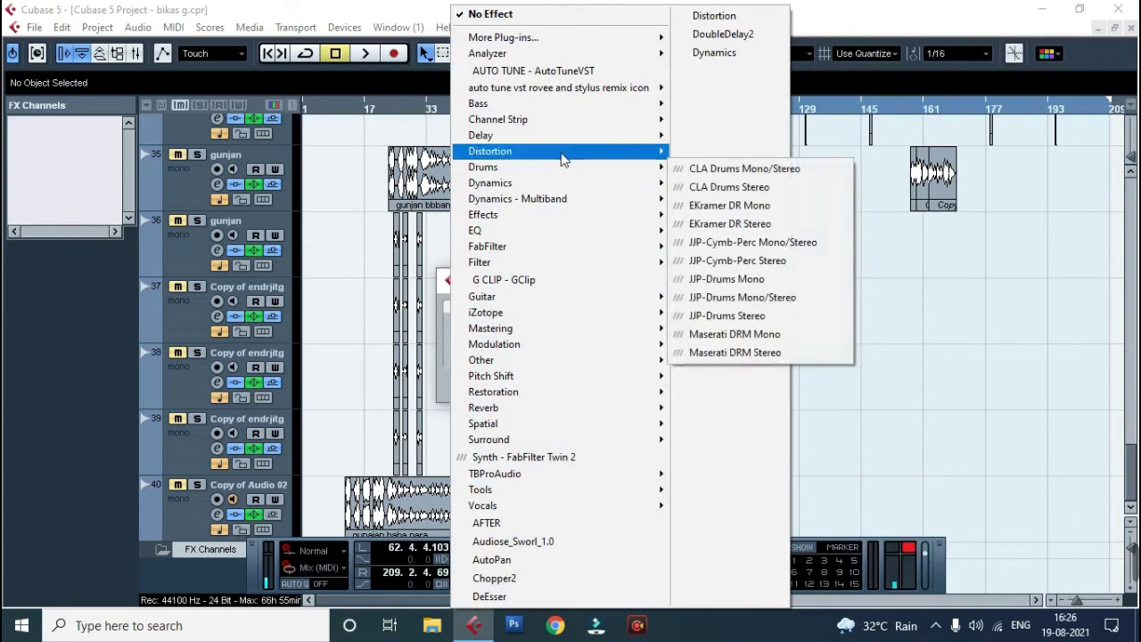
pyautogui.moveTo(562, 146)
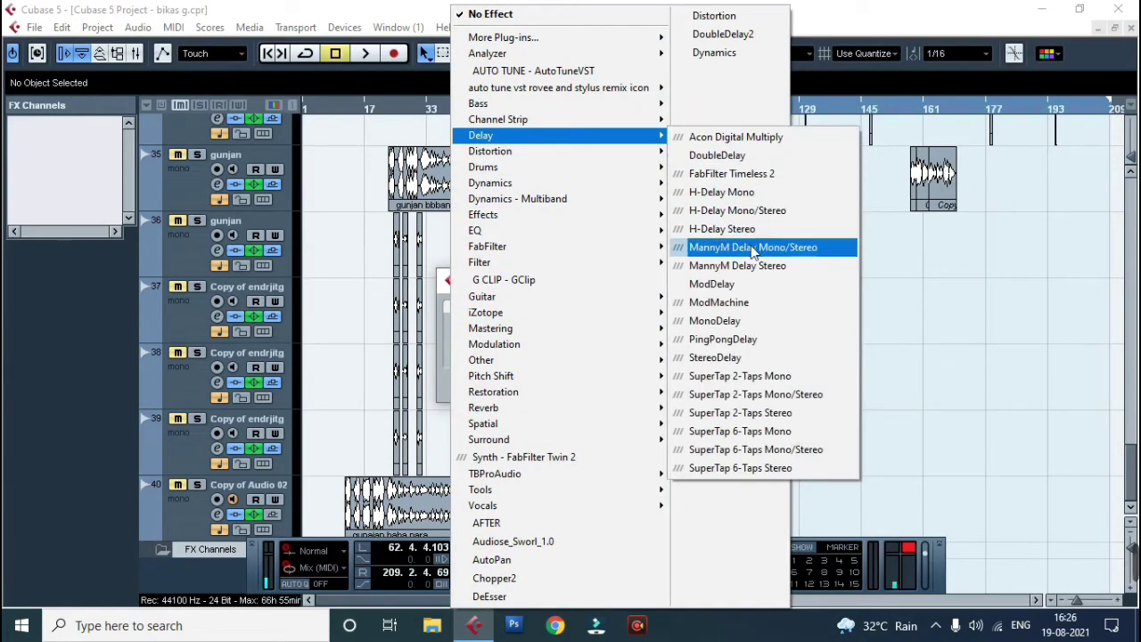
pyautogui.click(719, 342)
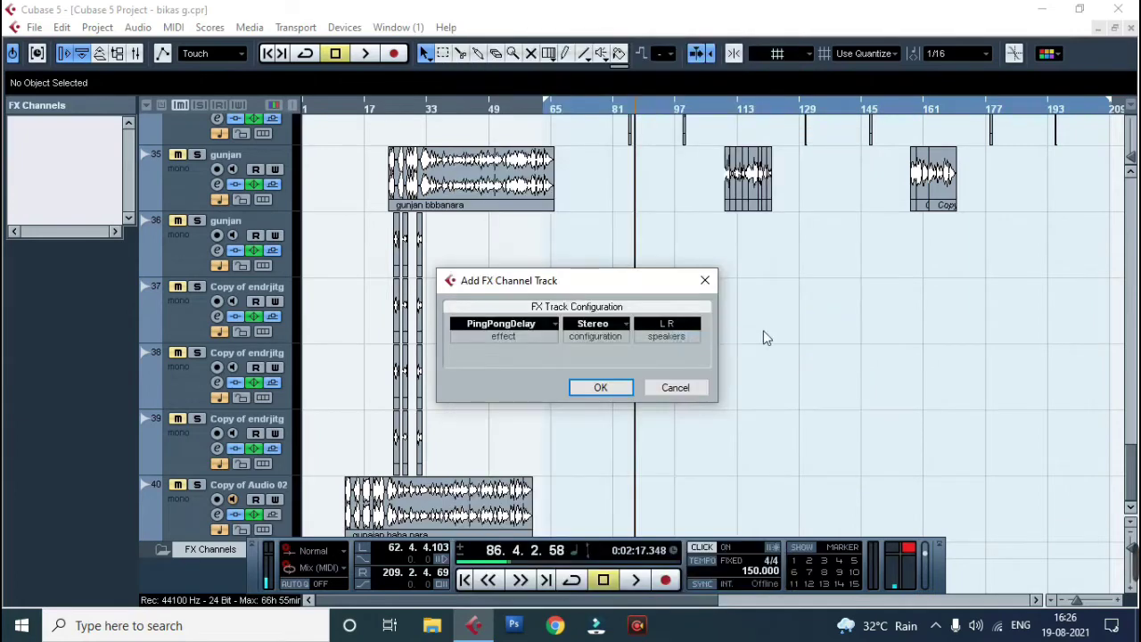
pyautogui.click(598, 391)
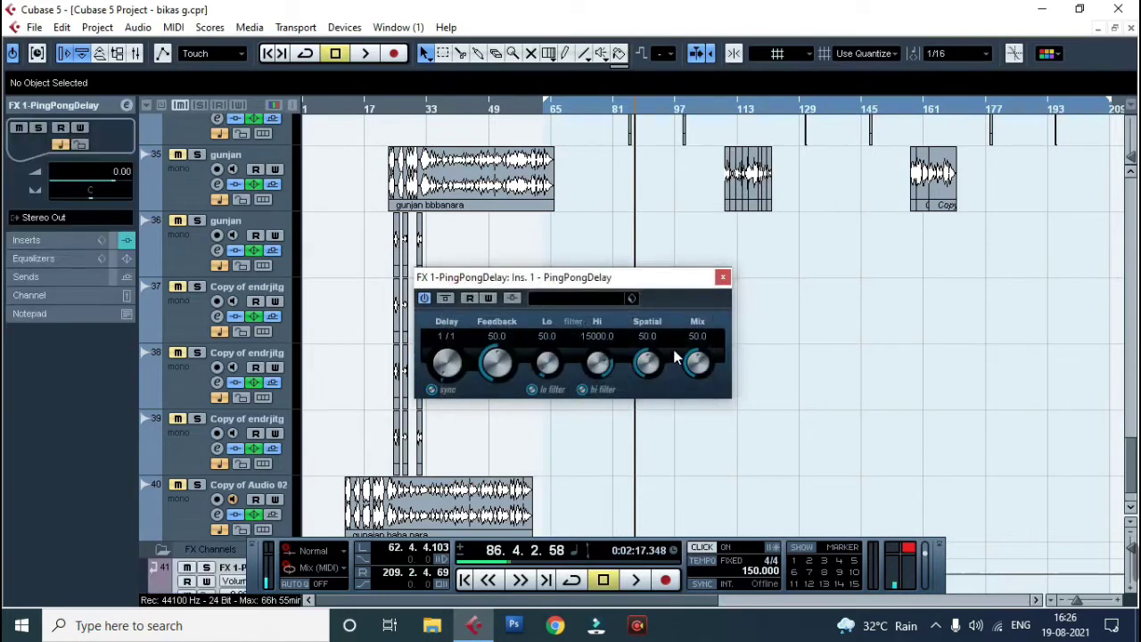
# Step: Load the aju ke ratiya preset into the FX 1 PingPongDelay and close the plug-in
pyautogui.click(622, 298)
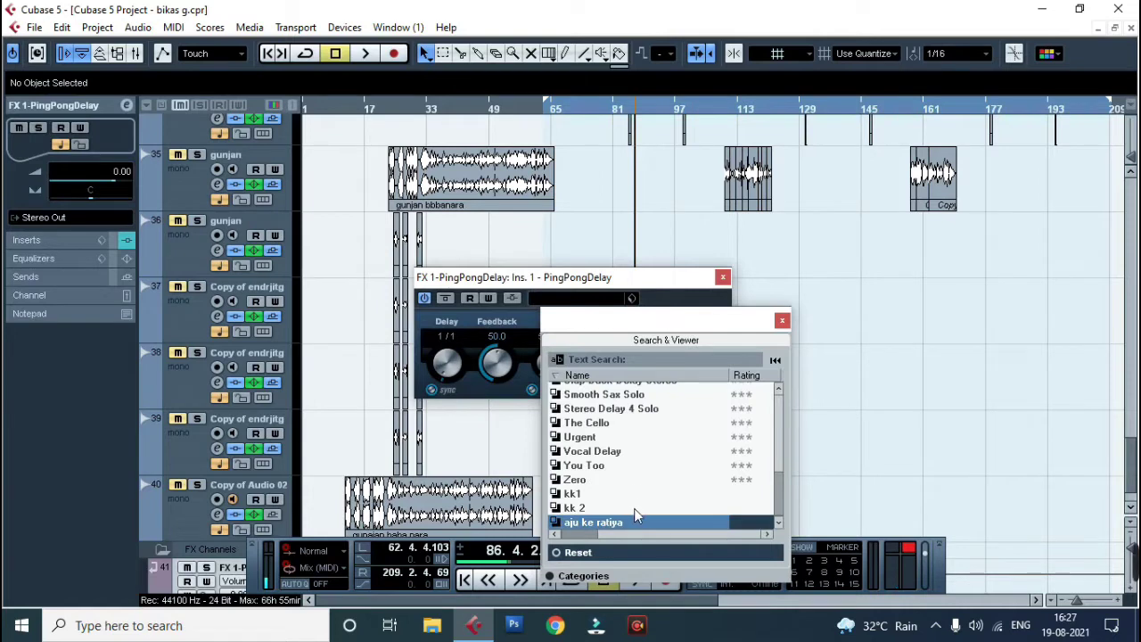
pyautogui.scroll(10, 630, 459)
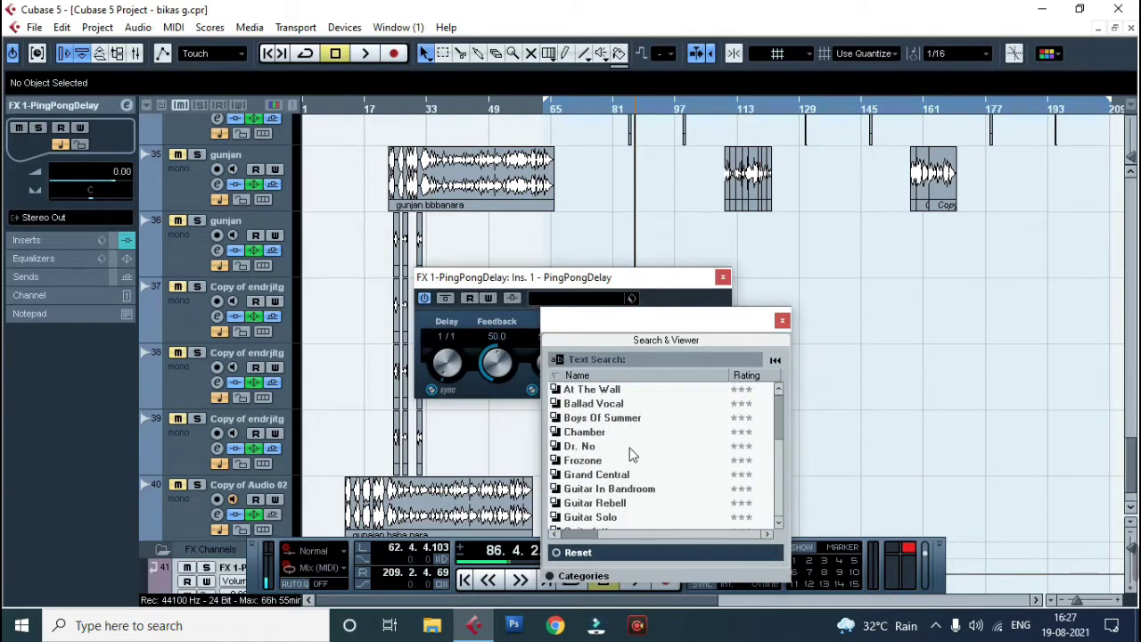
pyautogui.scroll(-10, 630, 455)
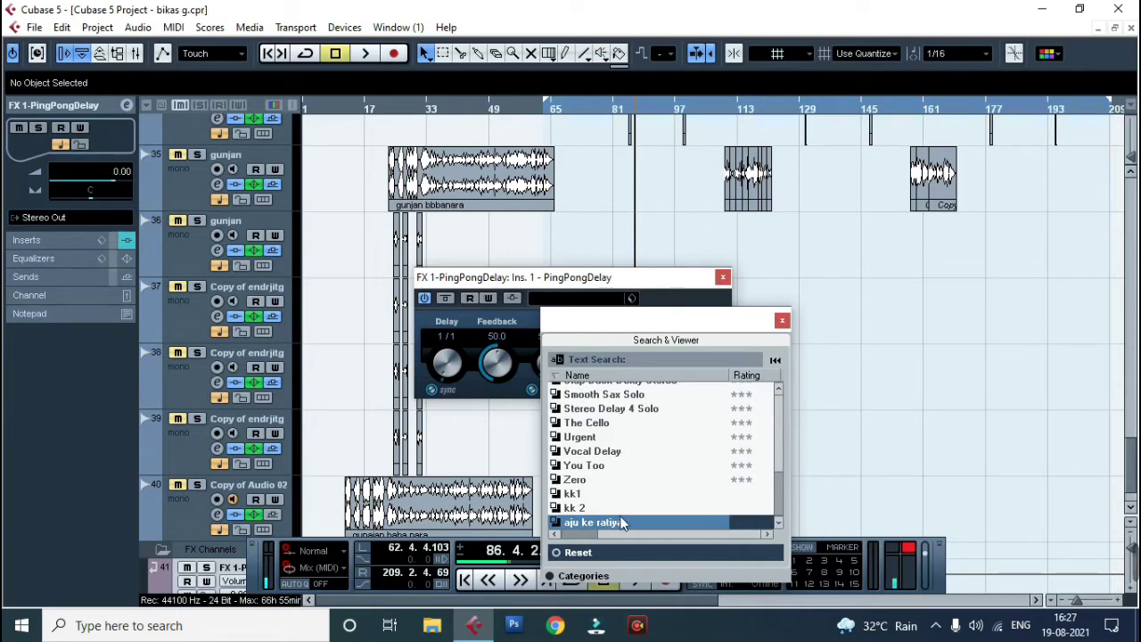
pyautogui.click(581, 508)
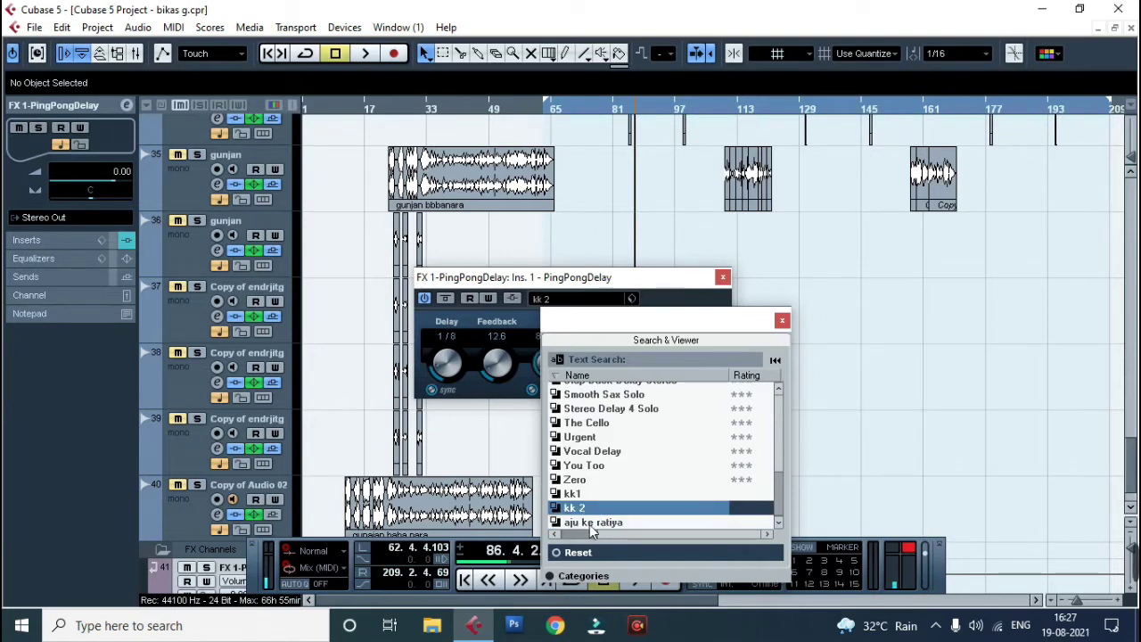
pyautogui.click(587, 524)
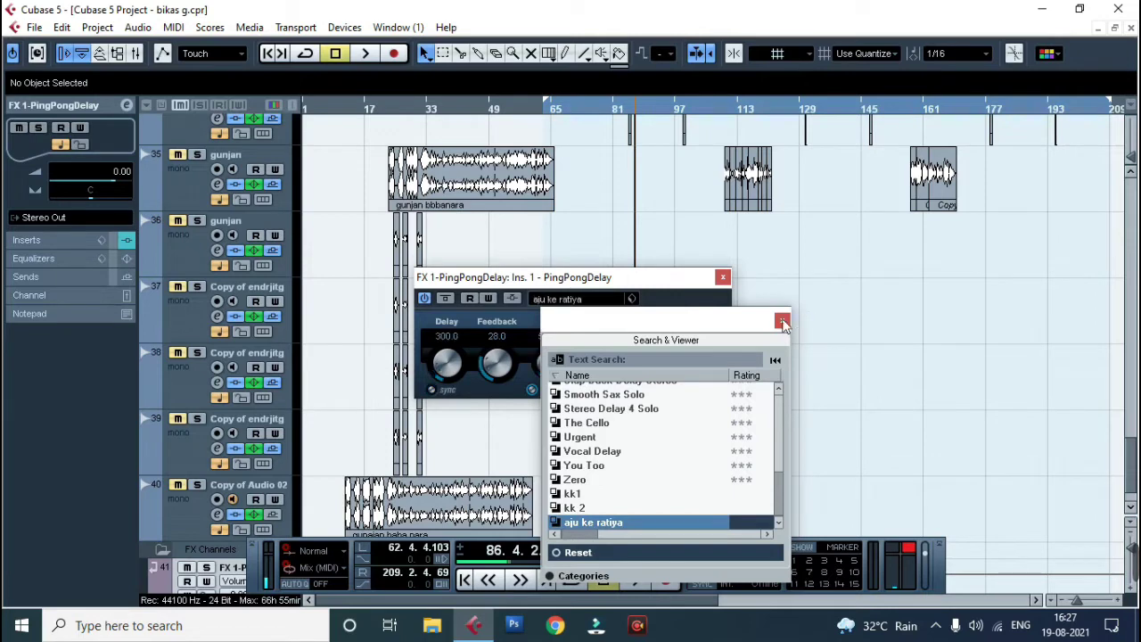
pyautogui.click(782, 320)
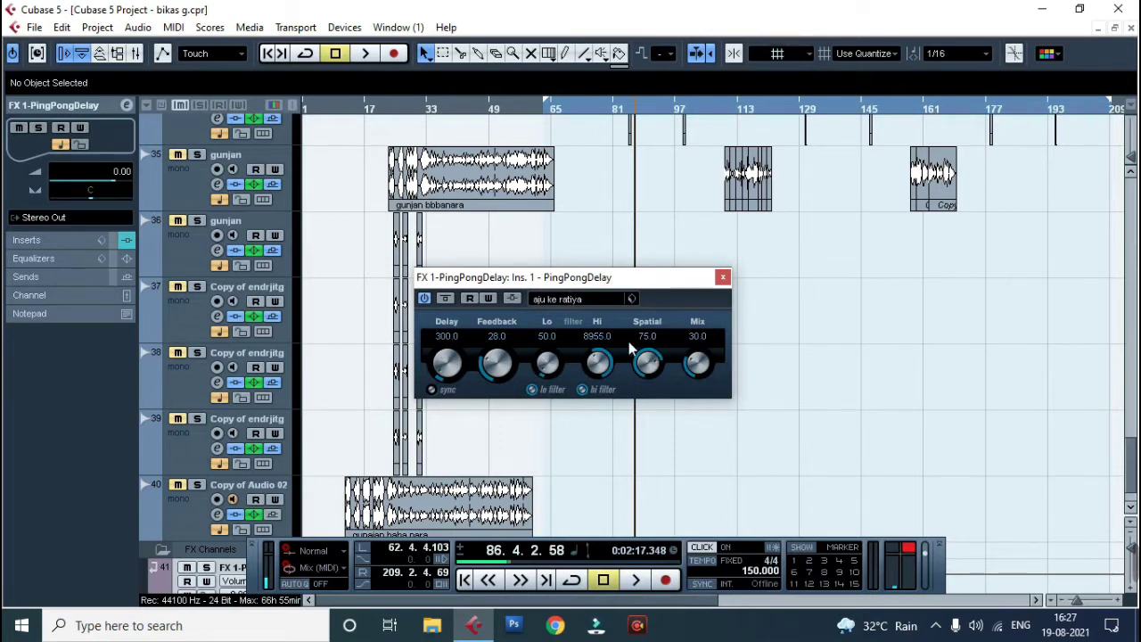
pyautogui.click(723, 277)
# Step: Open the harre rama channel settings, activate the second send to Stereo Out and set its level to about -3.39
pyautogui.scroll(-1, 810, 344)
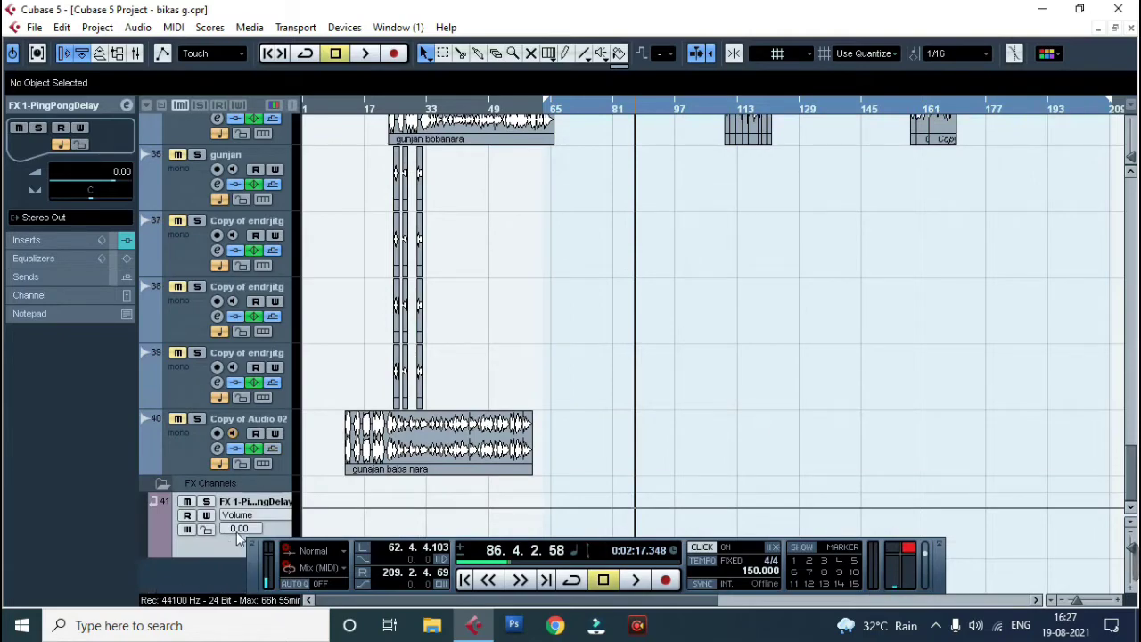
pyautogui.scroll(15, 520, 354)
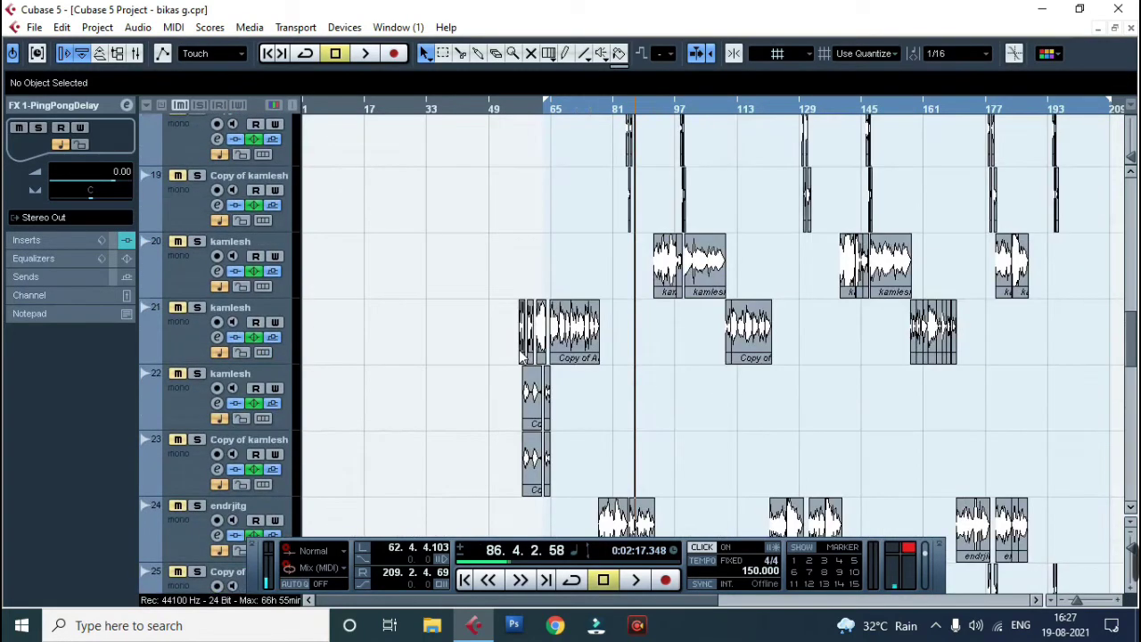
pyautogui.scroll(12, 519, 351)
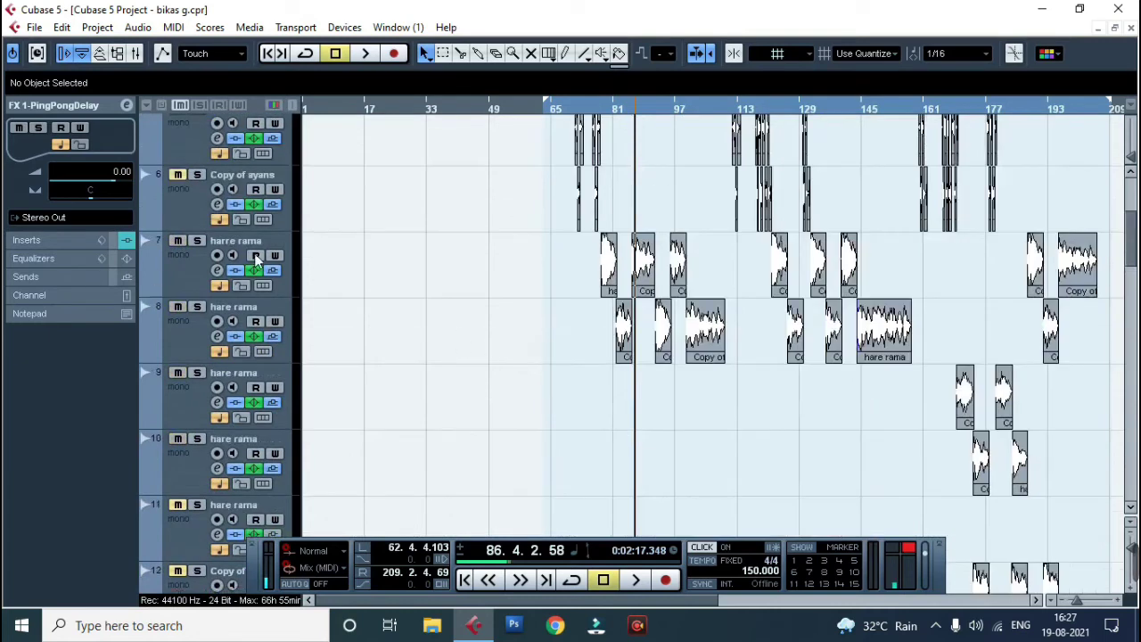
pyautogui.click(217, 271)
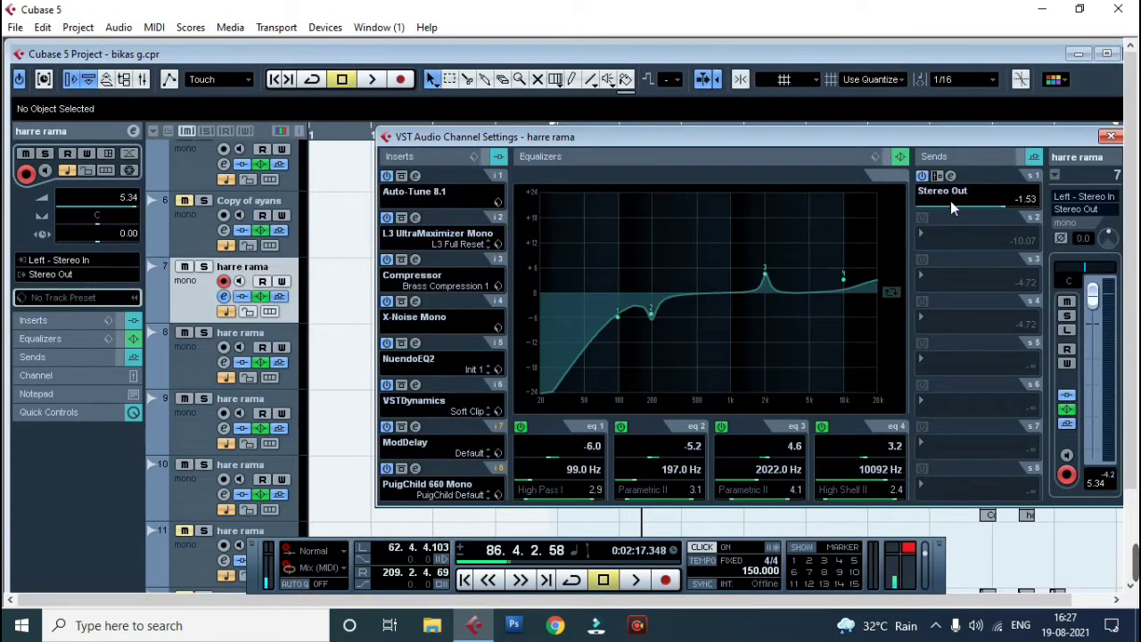
pyautogui.click(925, 239)
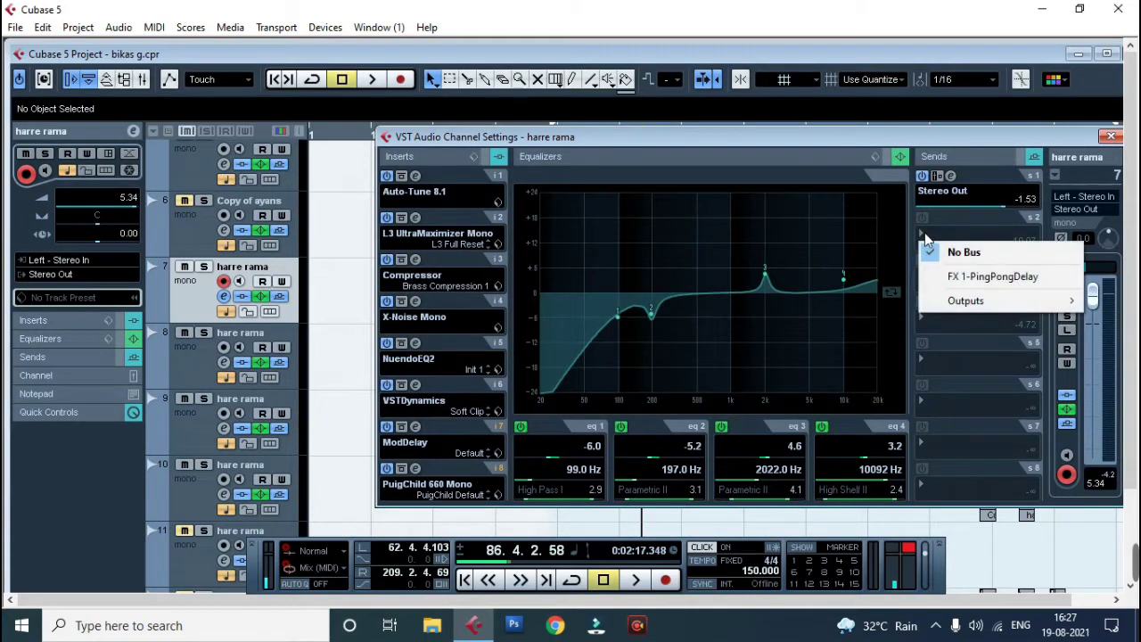
pyautogui.moveTo(981, 301)
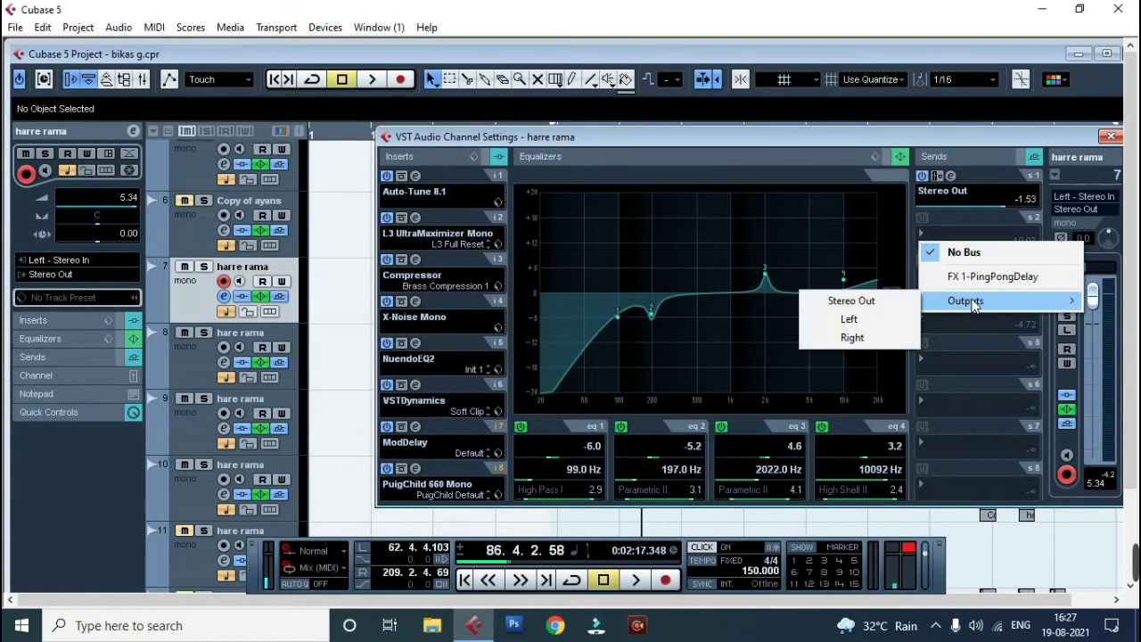
pyautogui.click(851, 304)
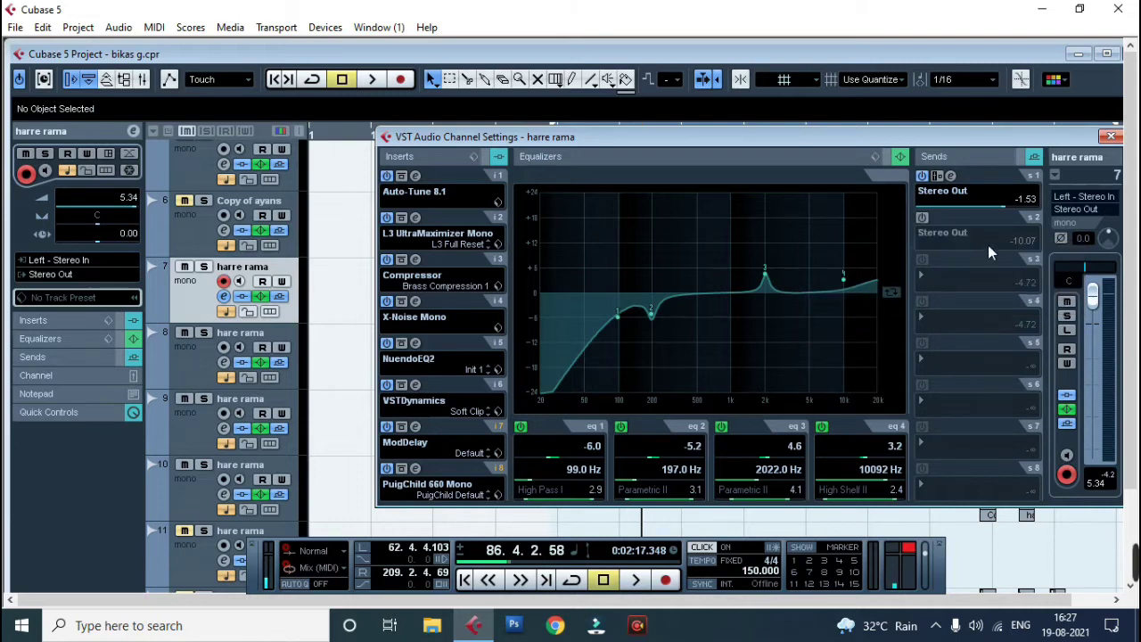
pyautogui.click(923, 220)
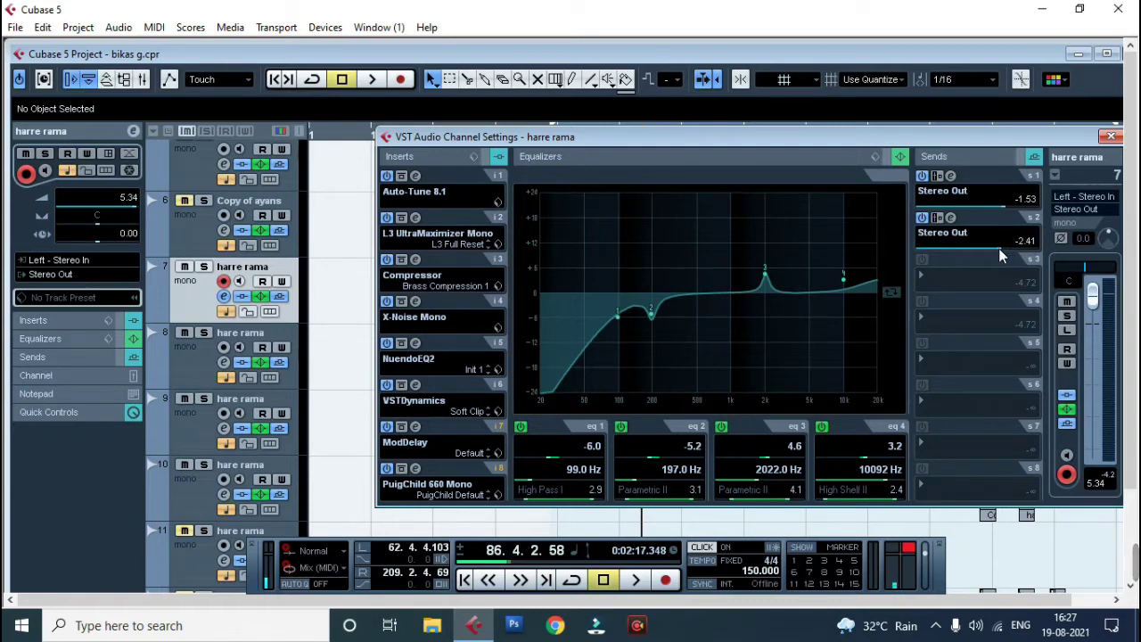
pyautogui.moveTo(999, 248); pyautogui.dragTo(995, 249)
# Step: Clear the second send's destination with No Bus and audition the harre rama track without it
pyautogui.click(932, 233)
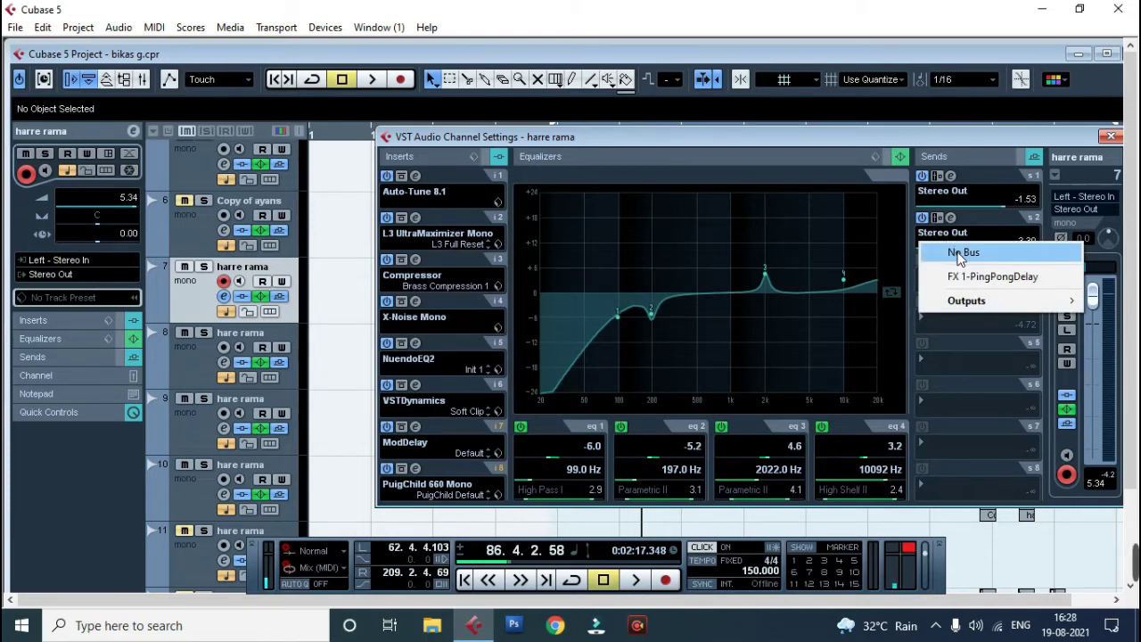
pyautogui.click(962, 255)
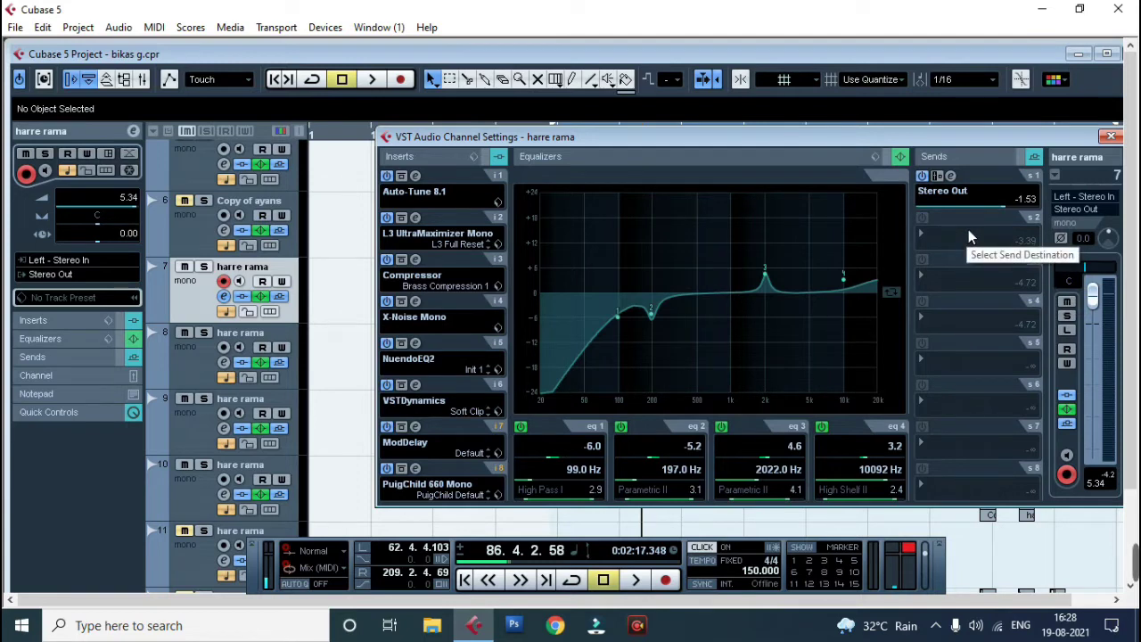
pyautogui.press('space')
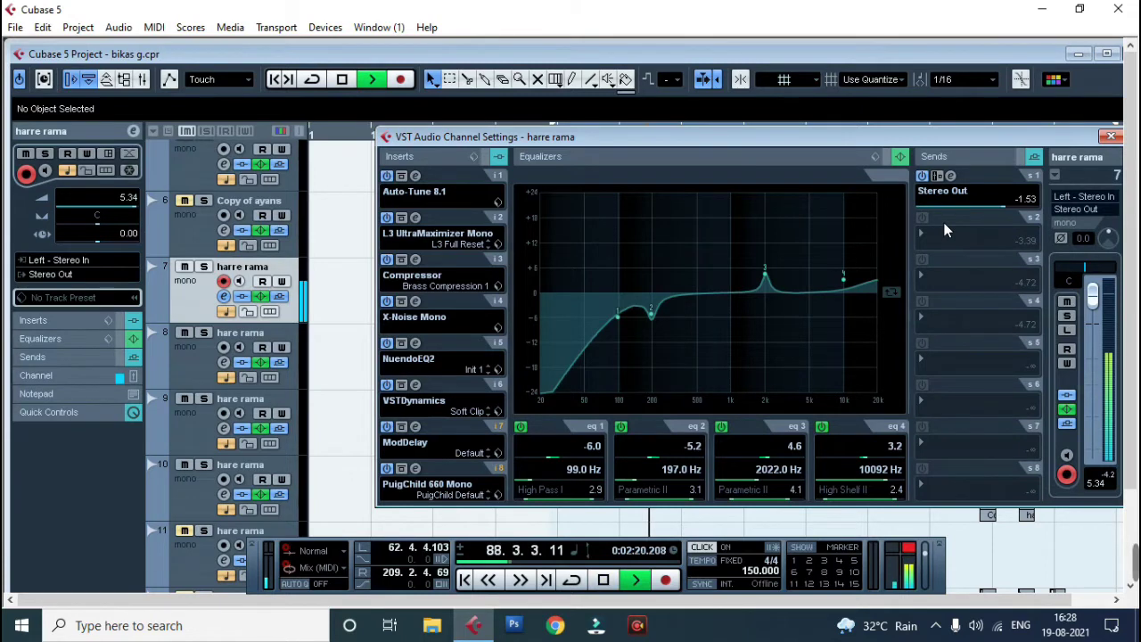
pyautogui.press('space')
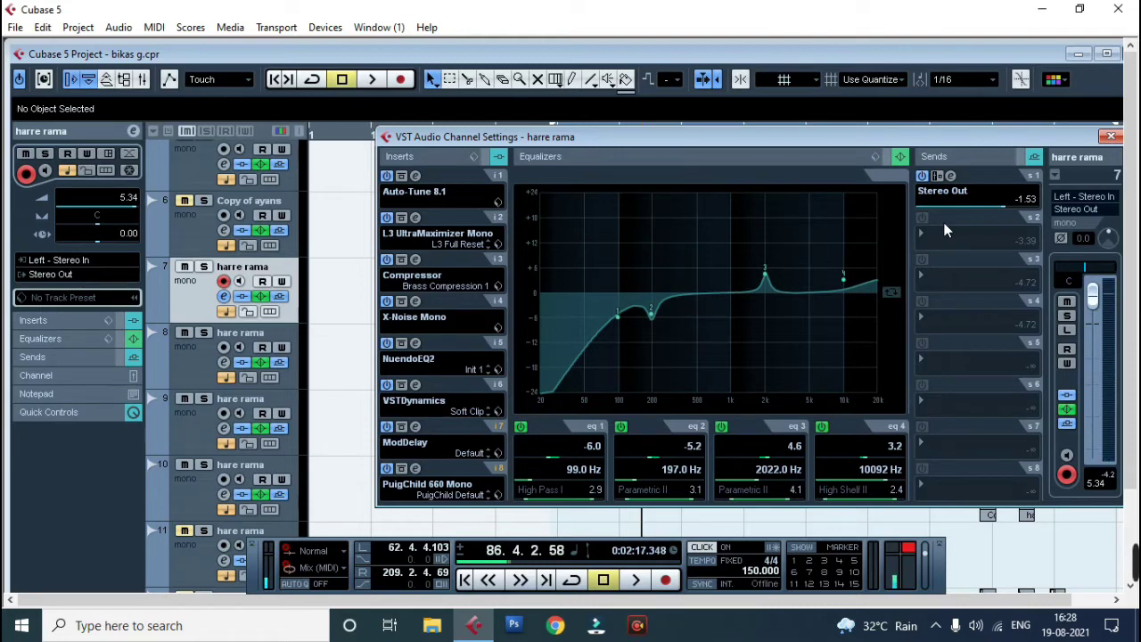
pyautogui.click(455, 451)
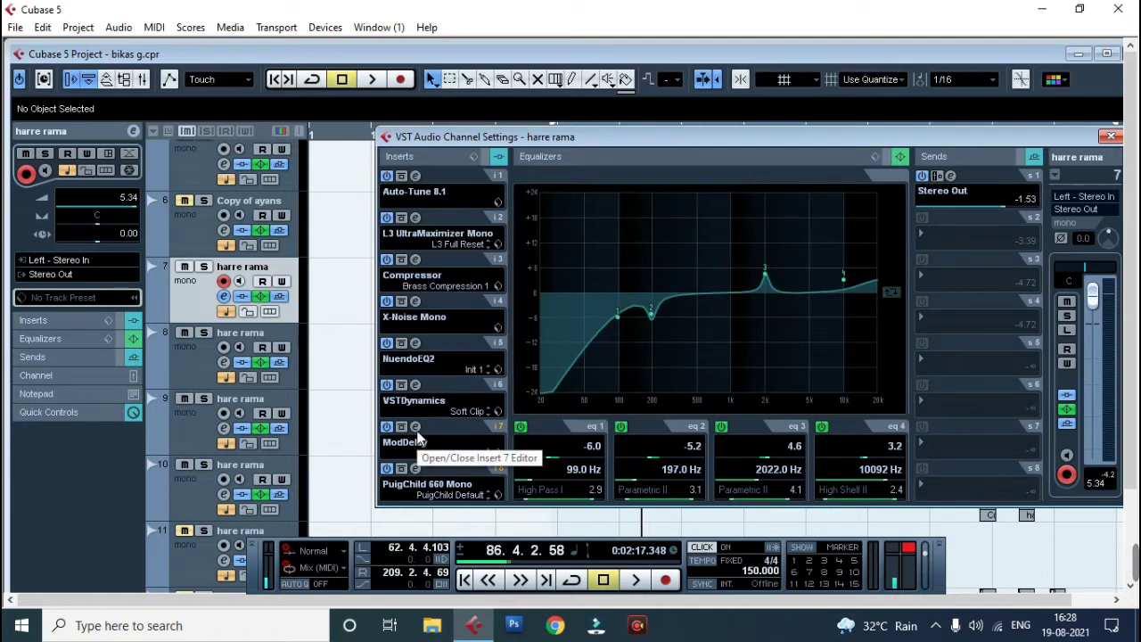
# Step: Route harre rama's second send to FX 1-PingPongDelay, activate it and audition the result
pyautogui.click(925, 238)
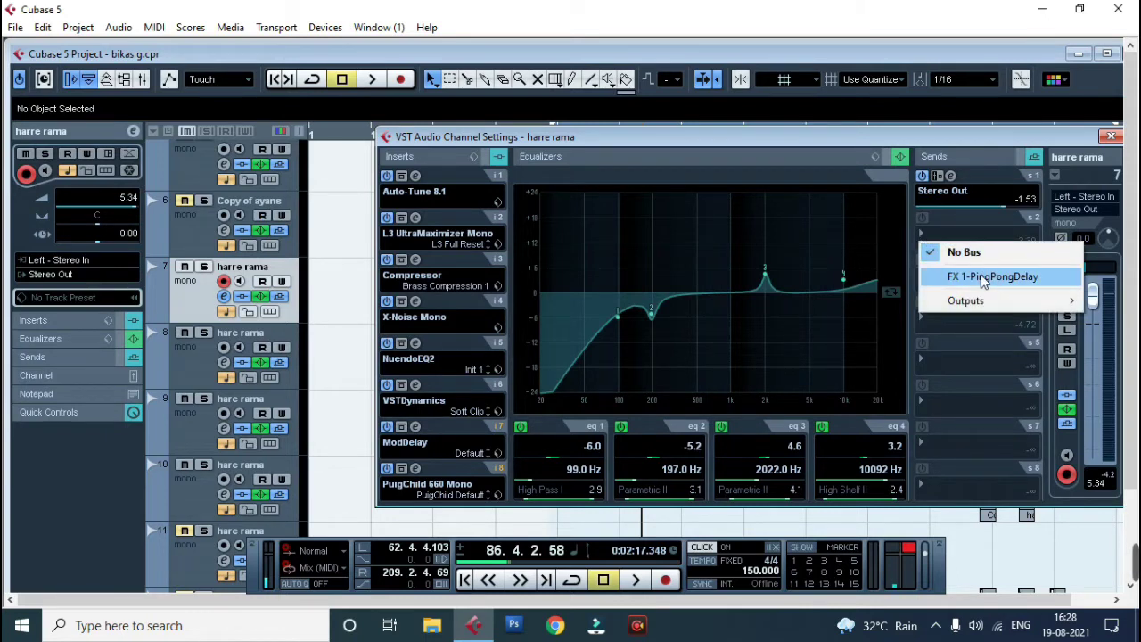
pyautogui.click(980, 277)
pyautogui.click(924, 219)
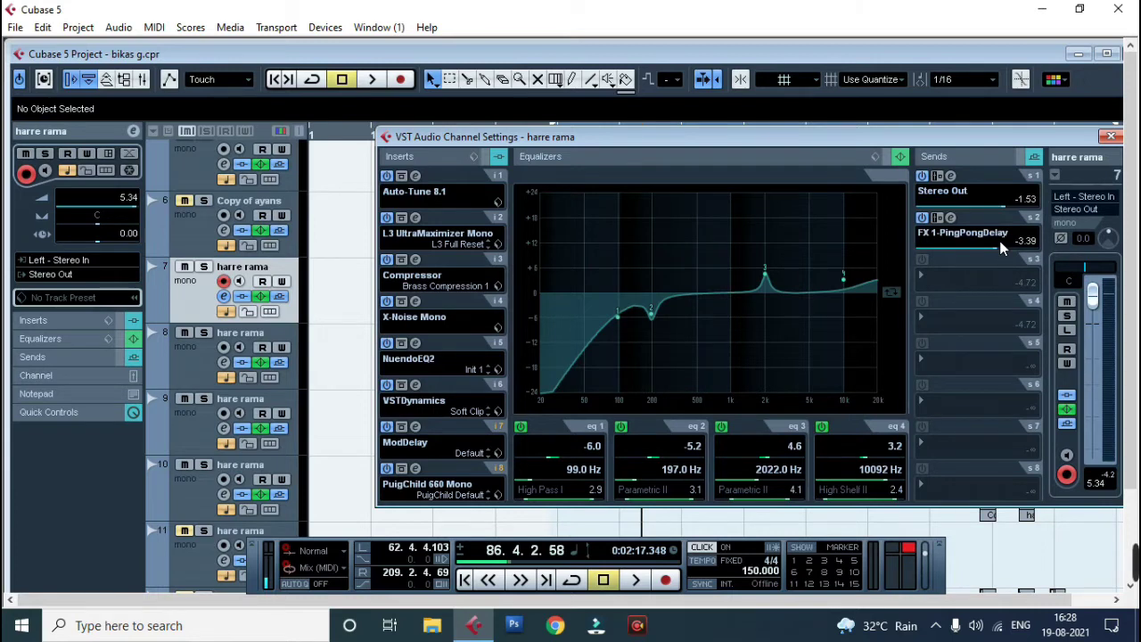
pyautogui.press('space')
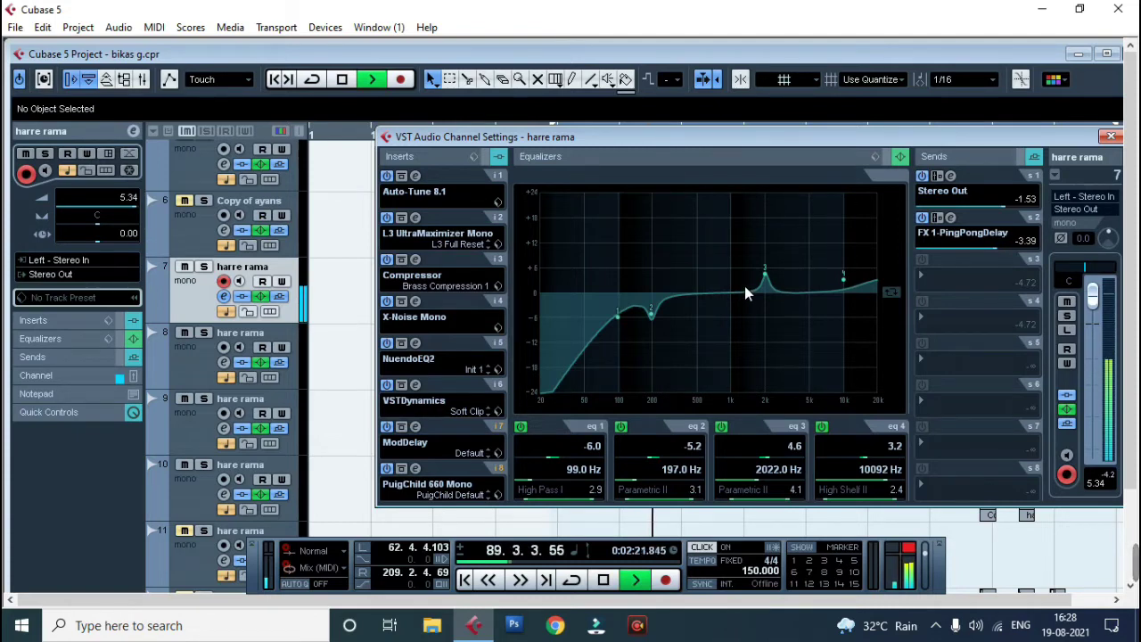
pyautogui.press('space')
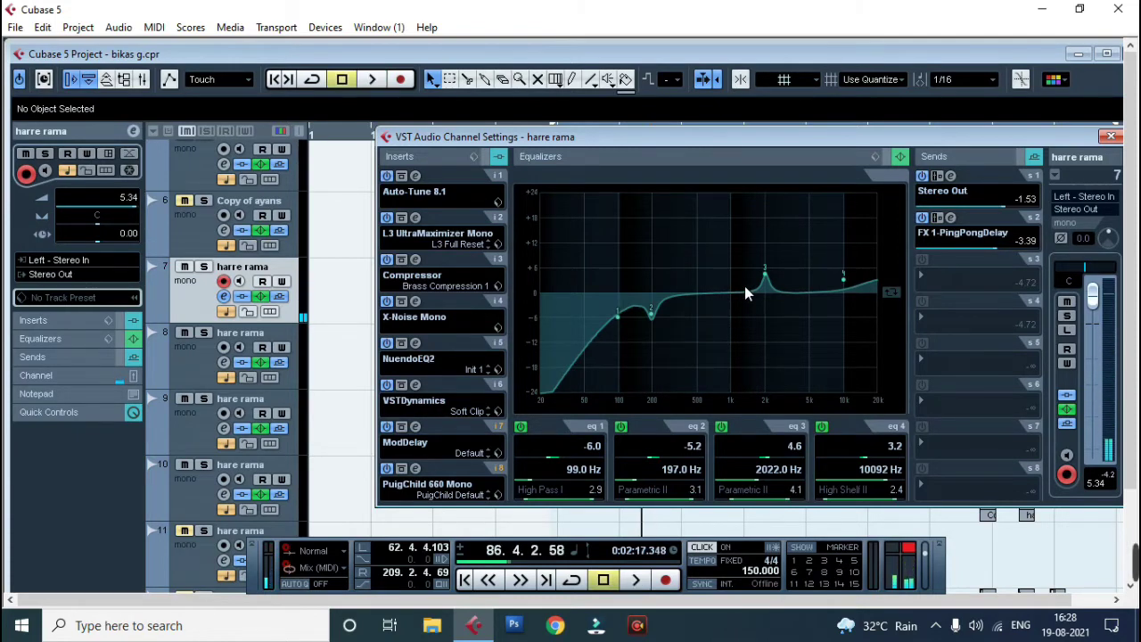
# Step: Compare the harre rama playback with the PingPongDelay send switched off and on, leaving the send active
pyautogui.click(922, 220)
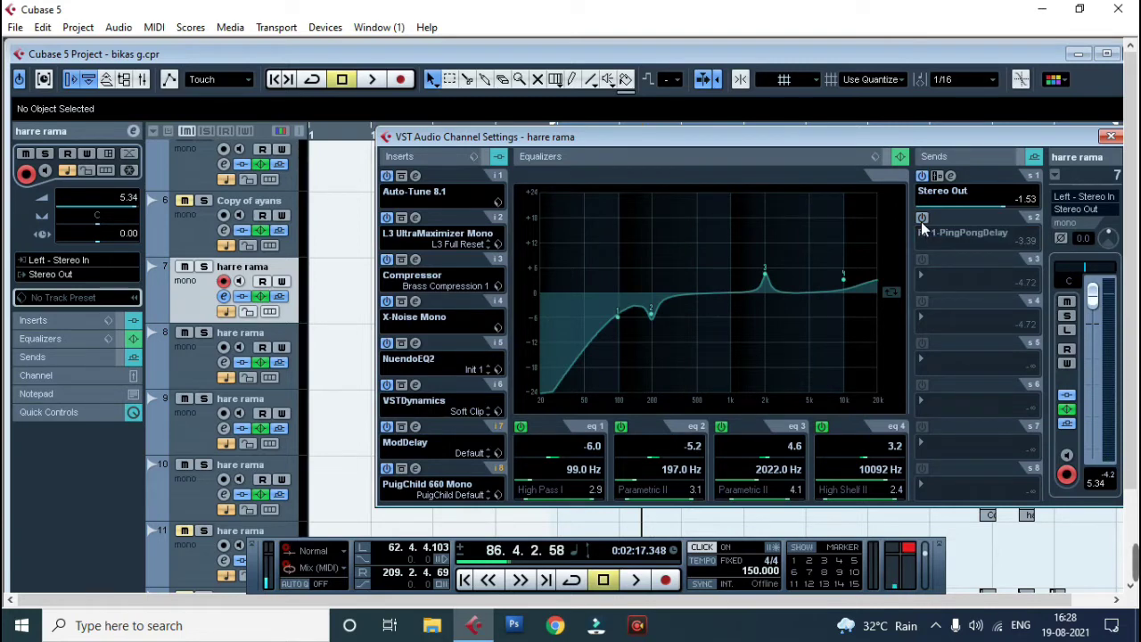
pyautogui.press('space')
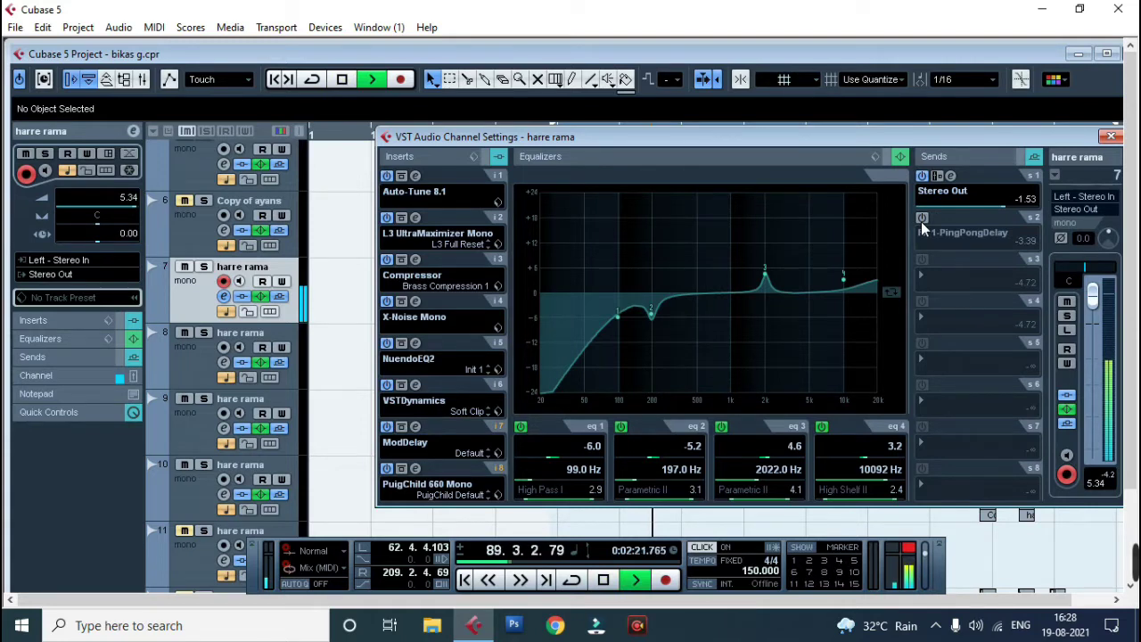
pyautogui.press('space')
pyautogui.click(921, 218)
pyautogui.press('space')
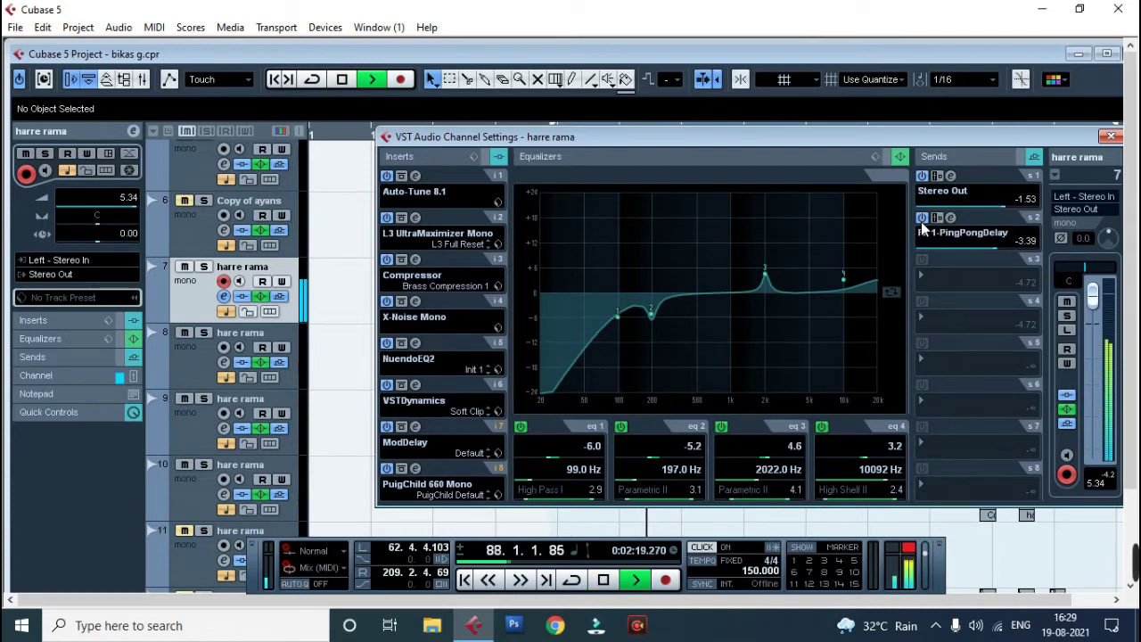
pyautogui.press('space')
pyautogui.press('space')
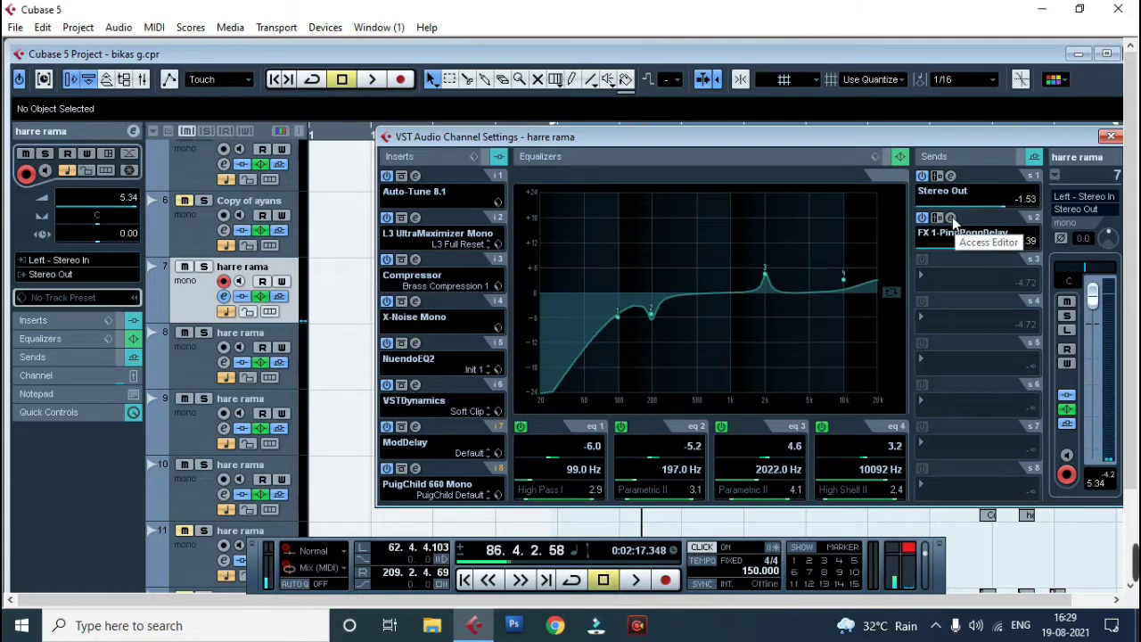
# Step: Open the PingPongDelay from the second send, set its mix to 28.5 and close the plug-in
pyautogui.click(951, 217)
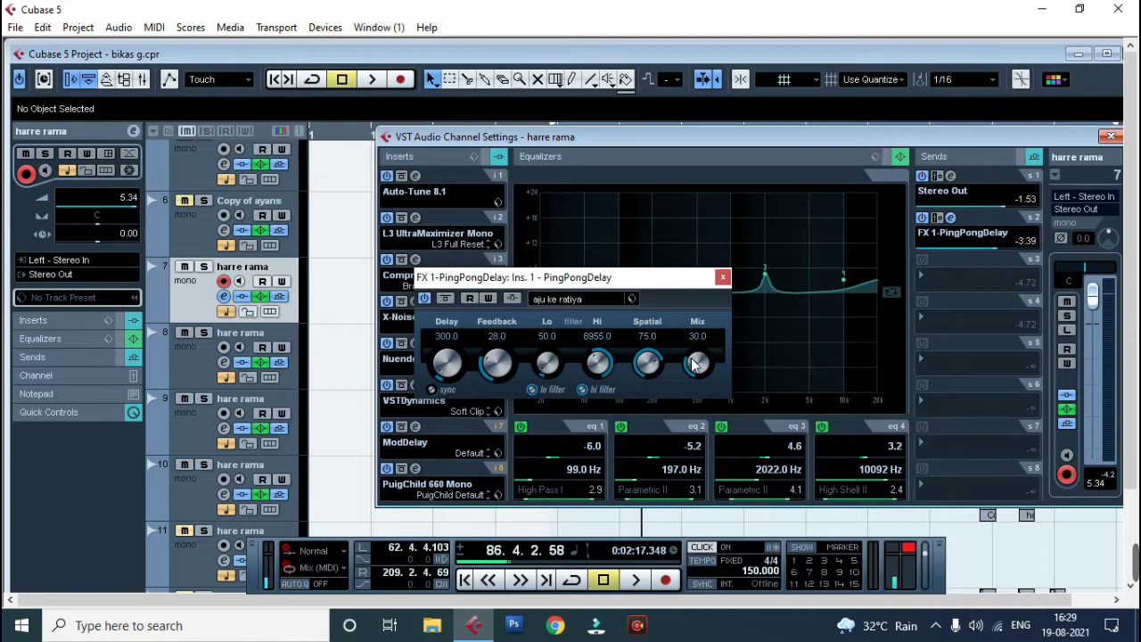
pyautogui.scroll(-1, 694, 364)
pyautogui.scroll(-1, 694, 364)
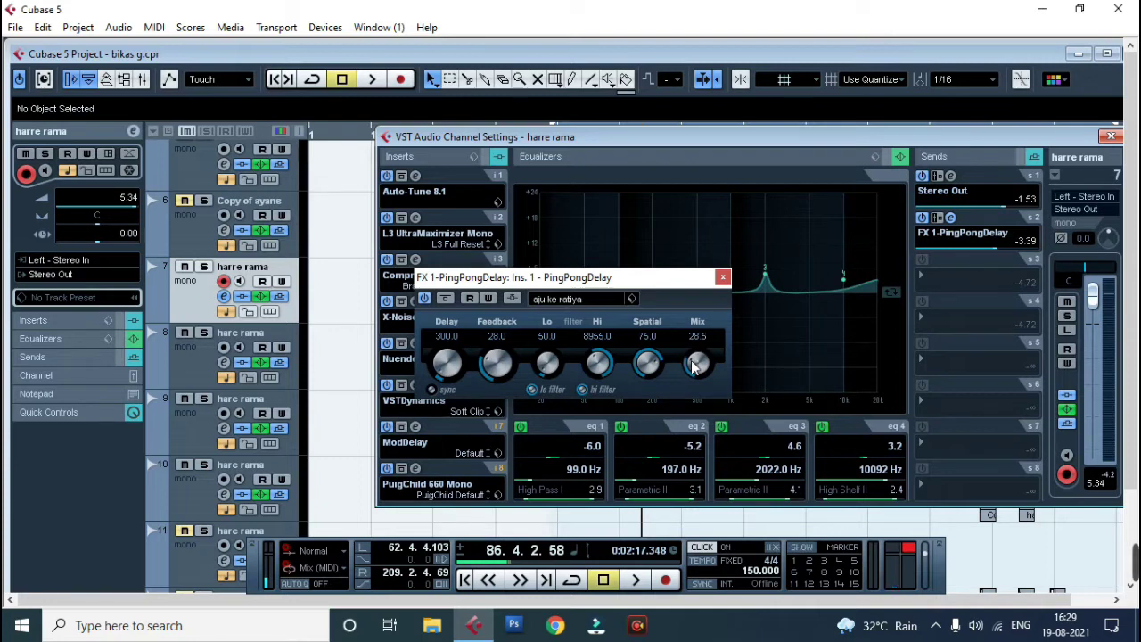
pyautogui.click(723, 279)
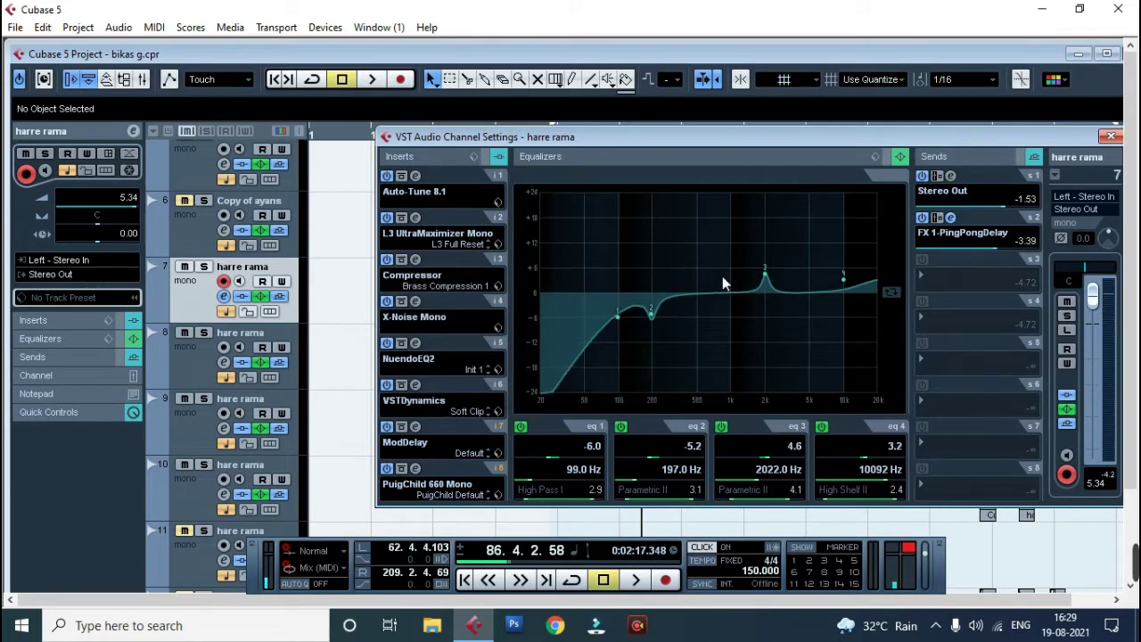
# Step: Audition the harre rama track with the reduced delay mix, close its channel settings and maximize the project
pyautogui.press('space')
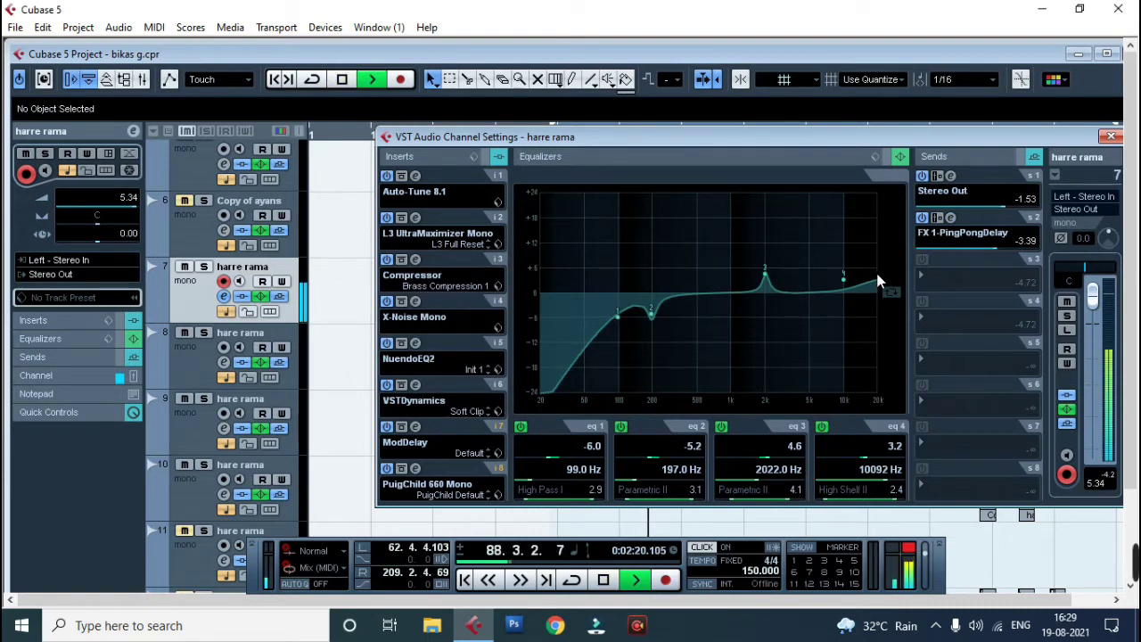
pyautogui.press('space')
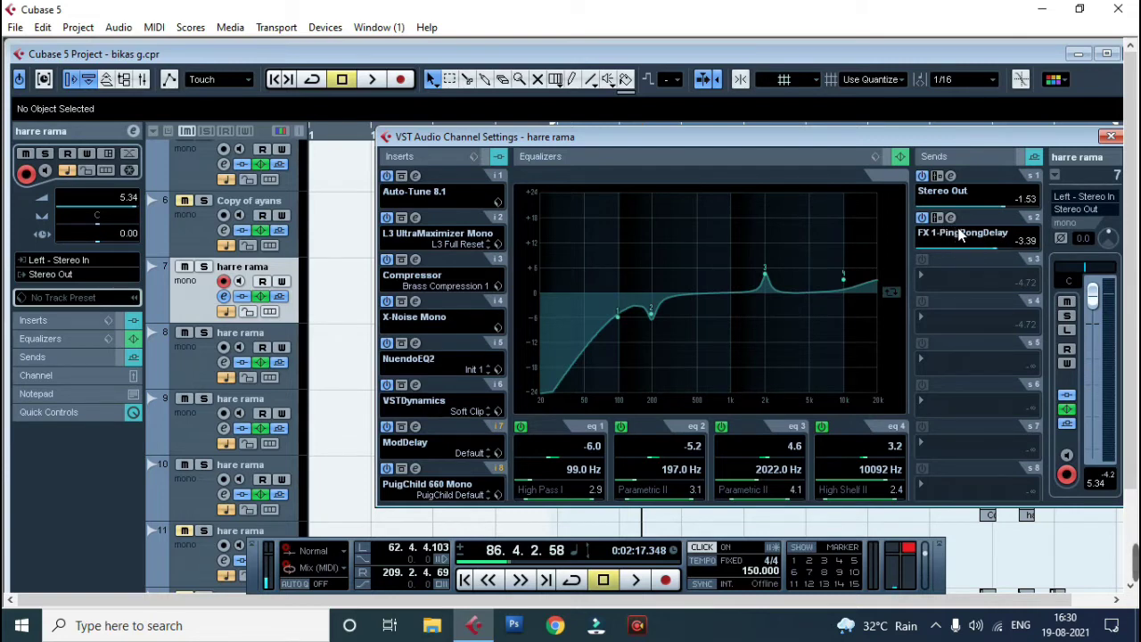
pyautogui.click(1112, 138)
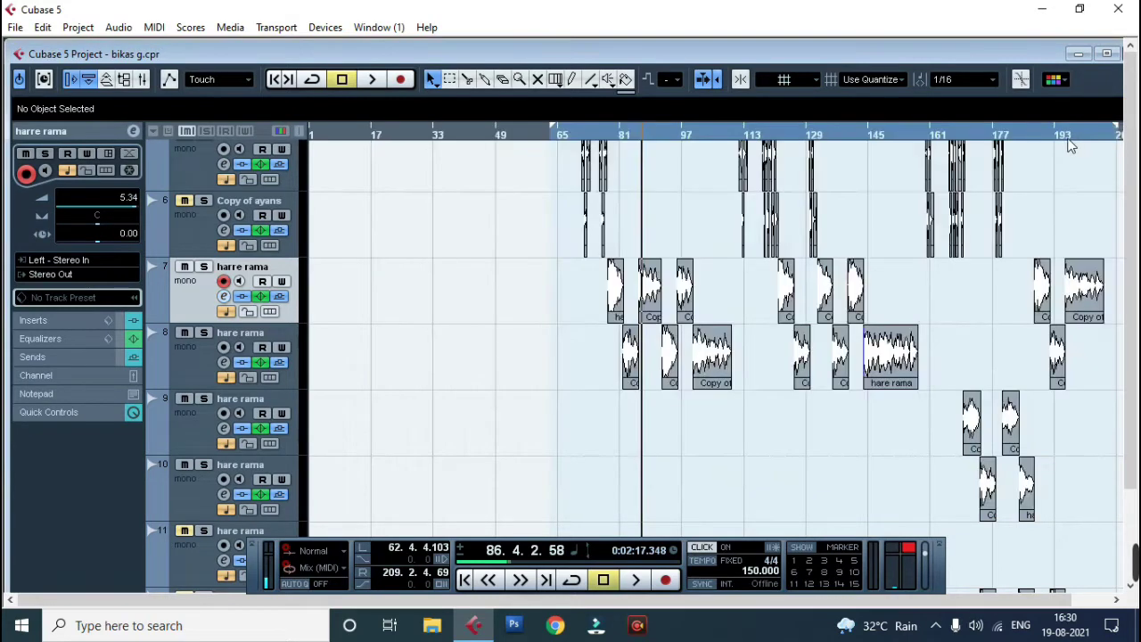
pyautogui.click(1106, 53)
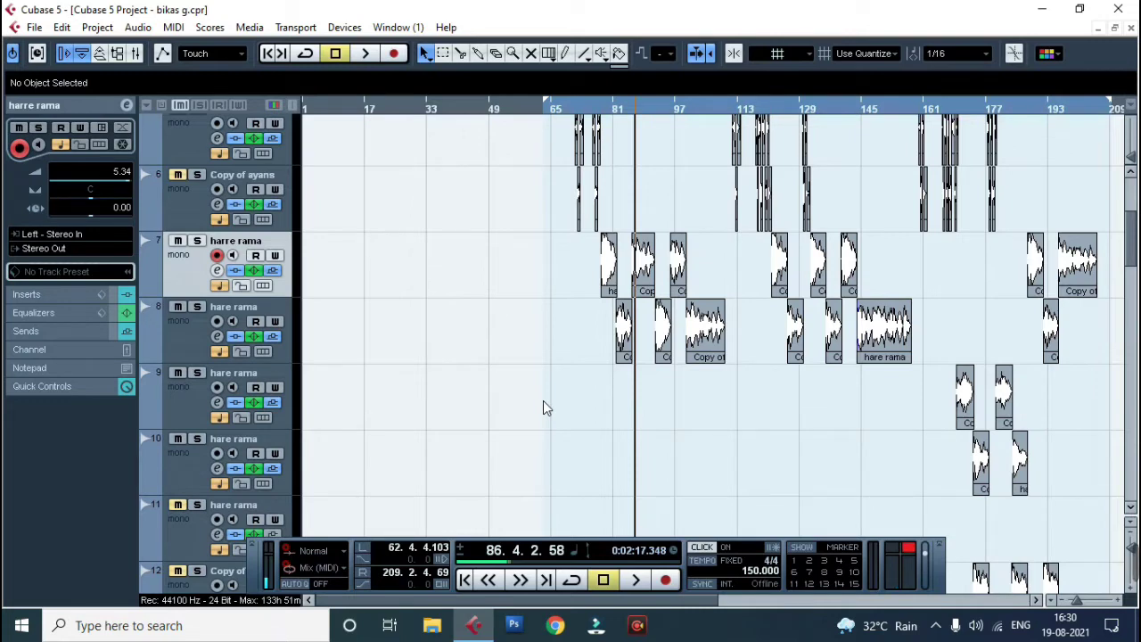
# Step: Review the inserts, EQ and sends in harre rama's channel settings, close them and maximize the project
pyautogui.click(217, 270)
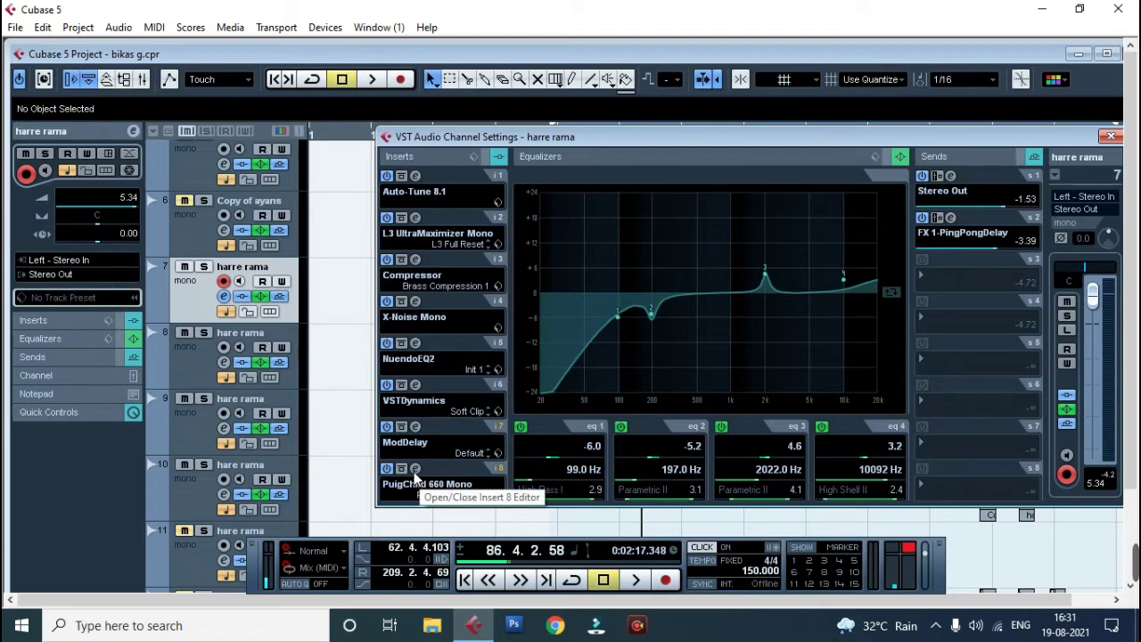
pyautogui.click(1112, 136)
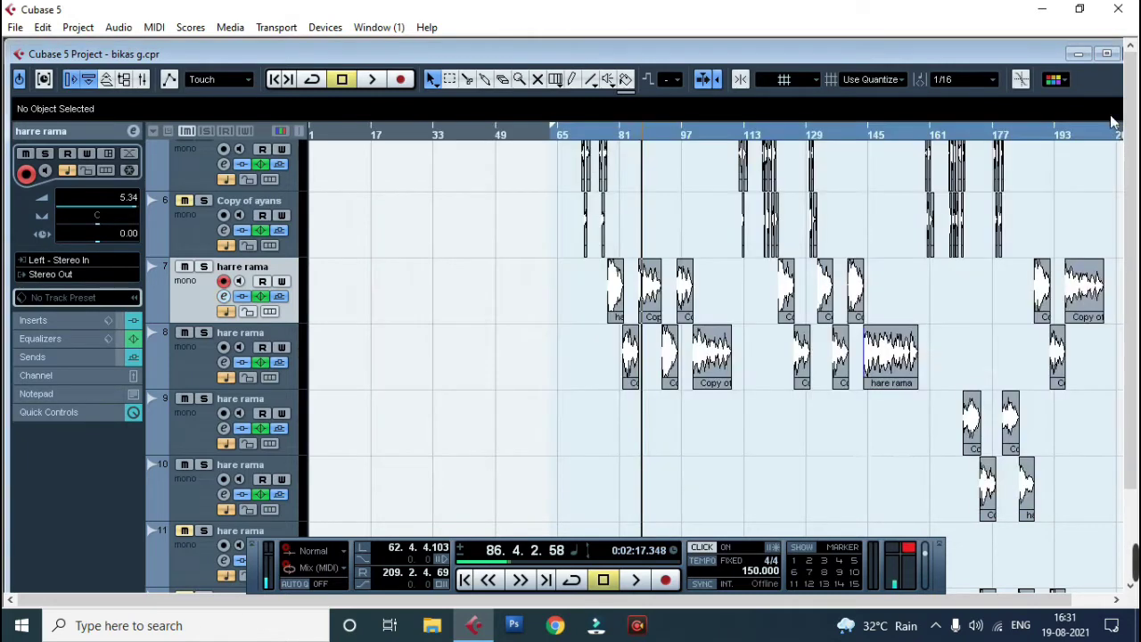
pyautogui.click(1106, 53)
# Step: Add a stereo FX channel track below the existing FX channel with the EKramer FX Stereo effect
pyautogui.scroll(-20, 521, 393)
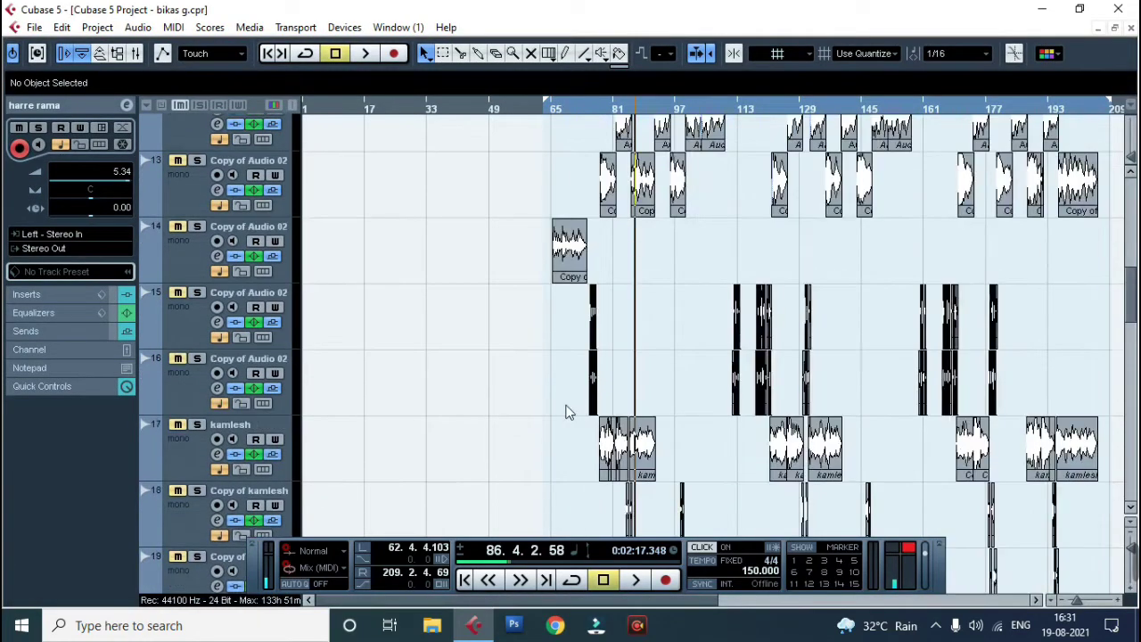
pyautogui.scroll(-2, 669, 454)
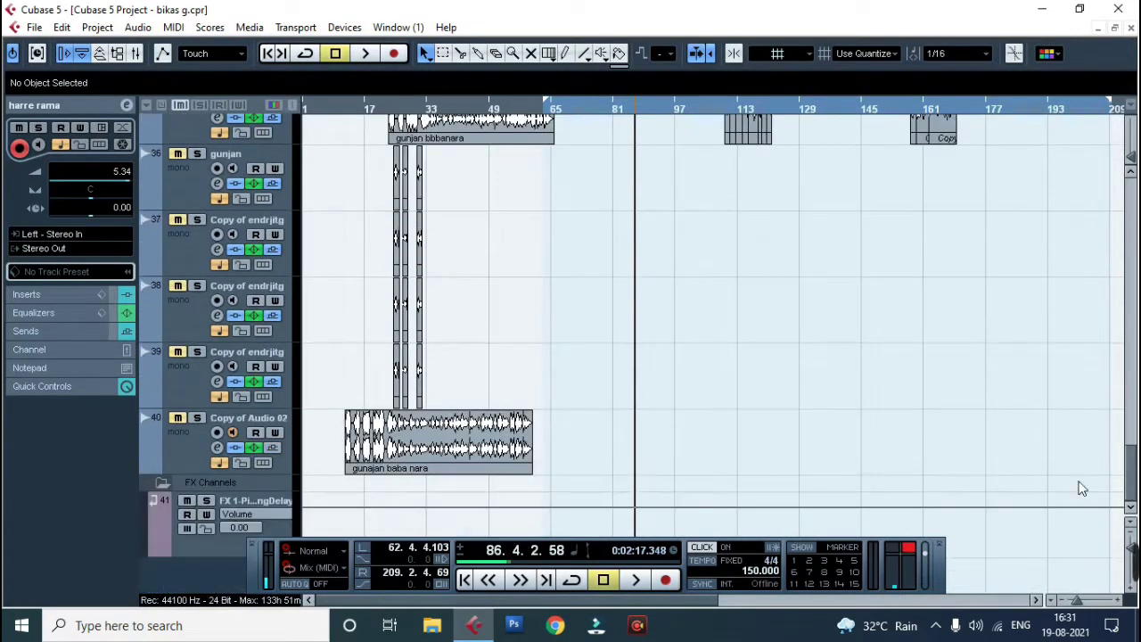
pyautogui.rightClick(191, 572)
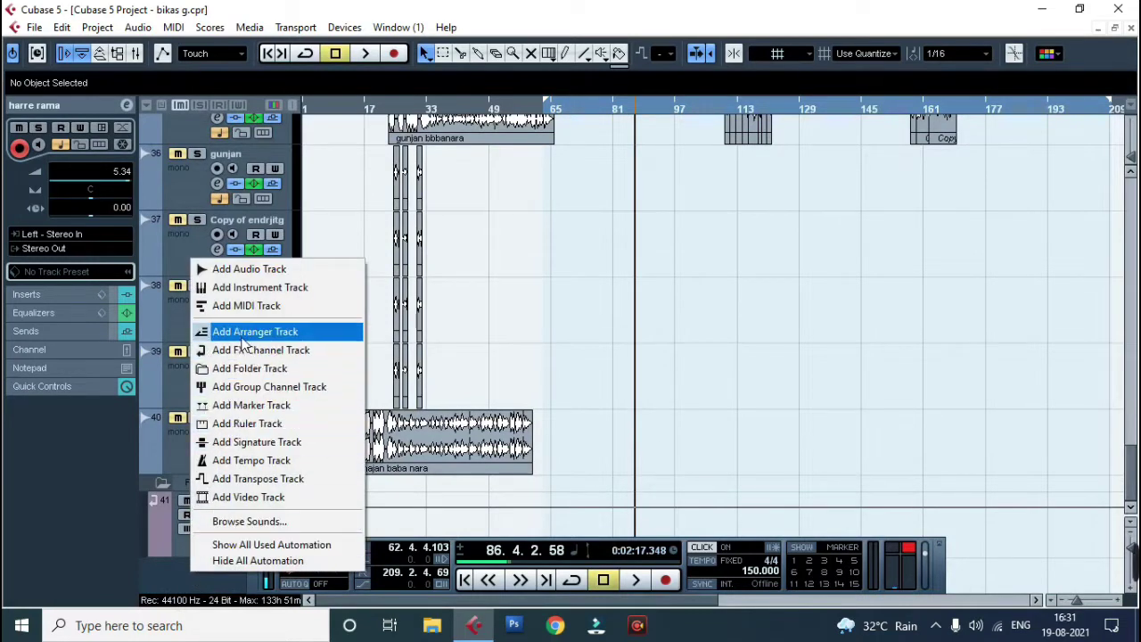
pyautogui.click(270, 350)
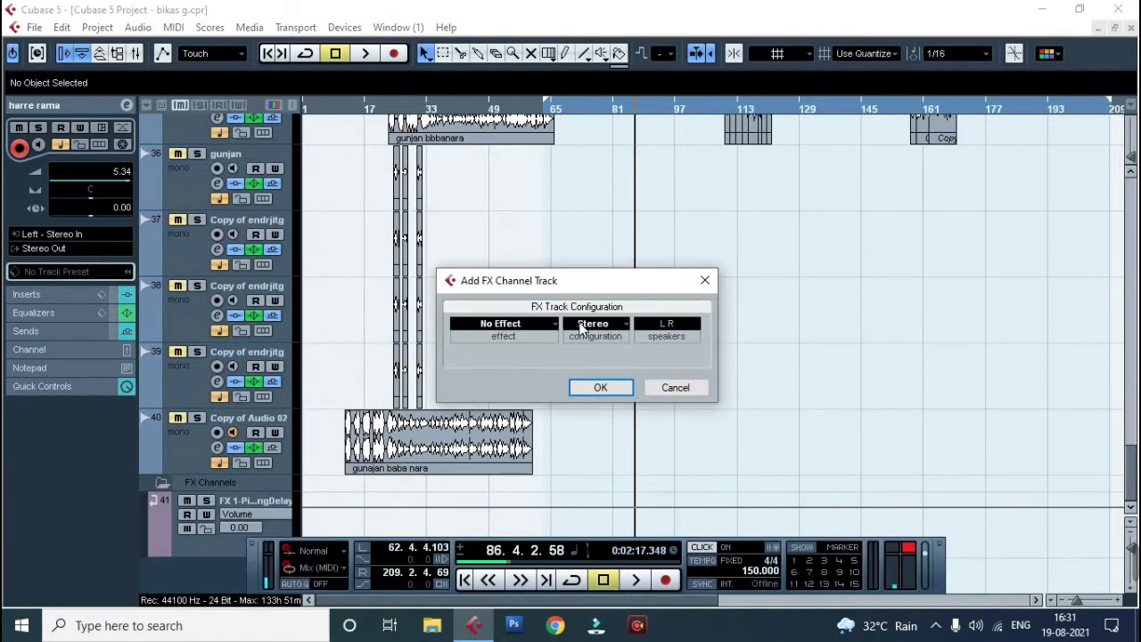
pyautogui.click(554, 328)
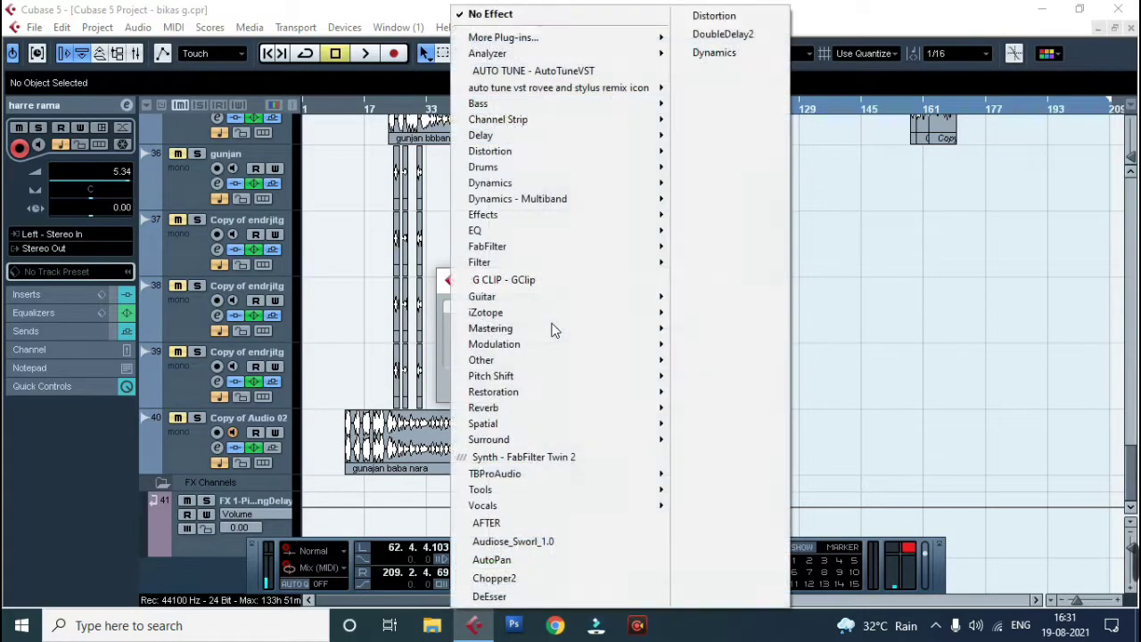
pyautogui.moveTo(538, 205)
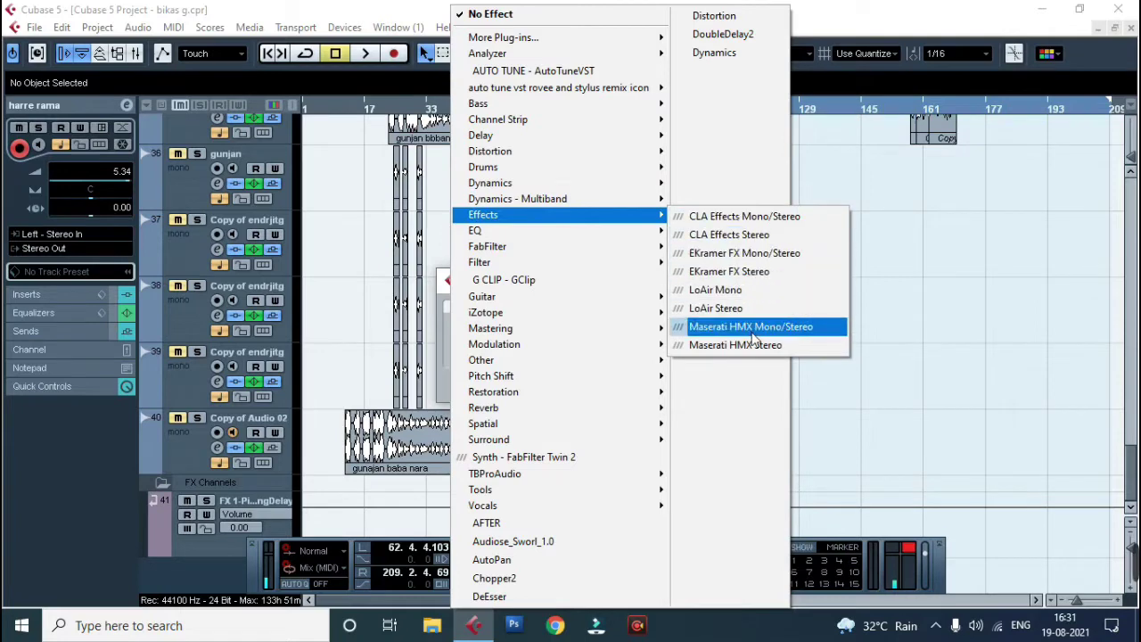
pyautogui.click(749, 274)
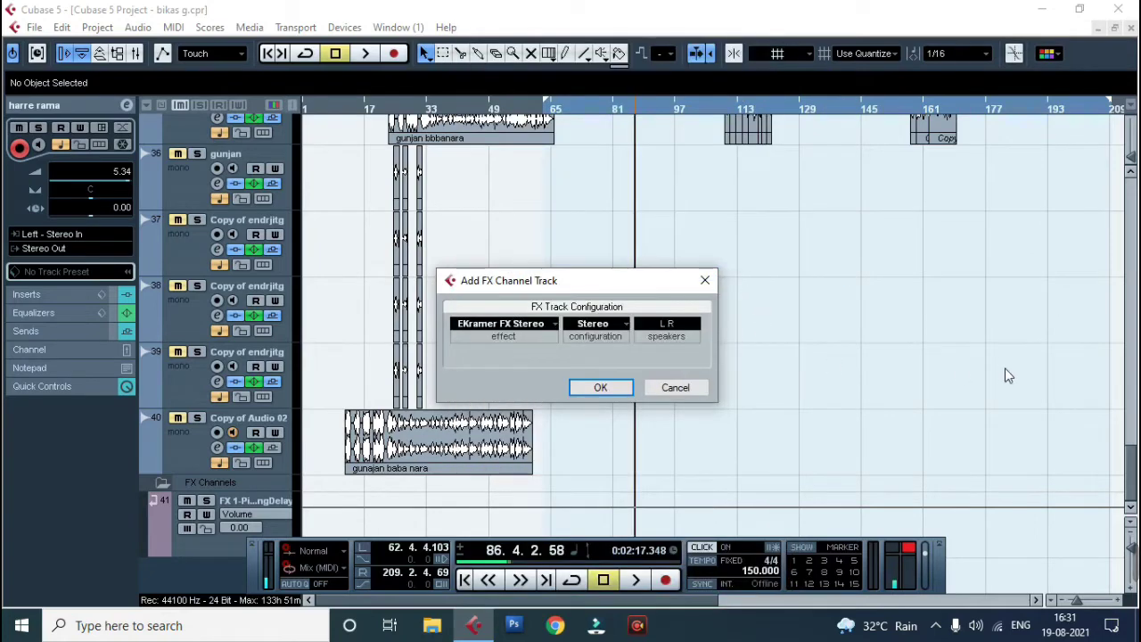
pyautogui.click(599, 390)
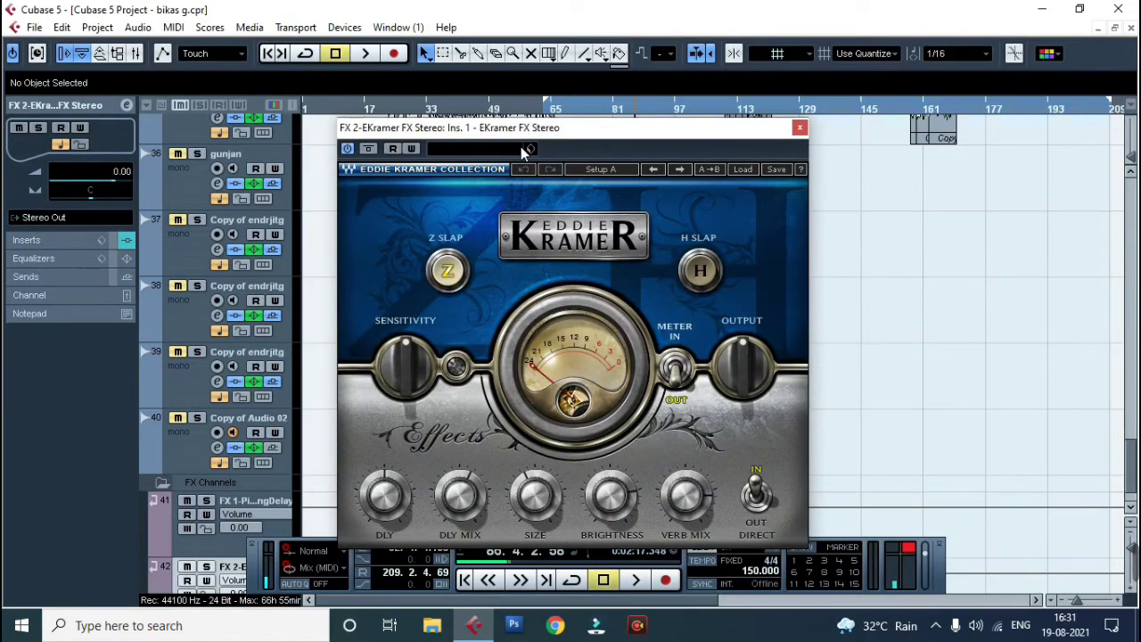
# Step: Try the Z Slap control of the EKramer FX plug-in during playback and close the plug-in
pyautogui.click(445, 276)
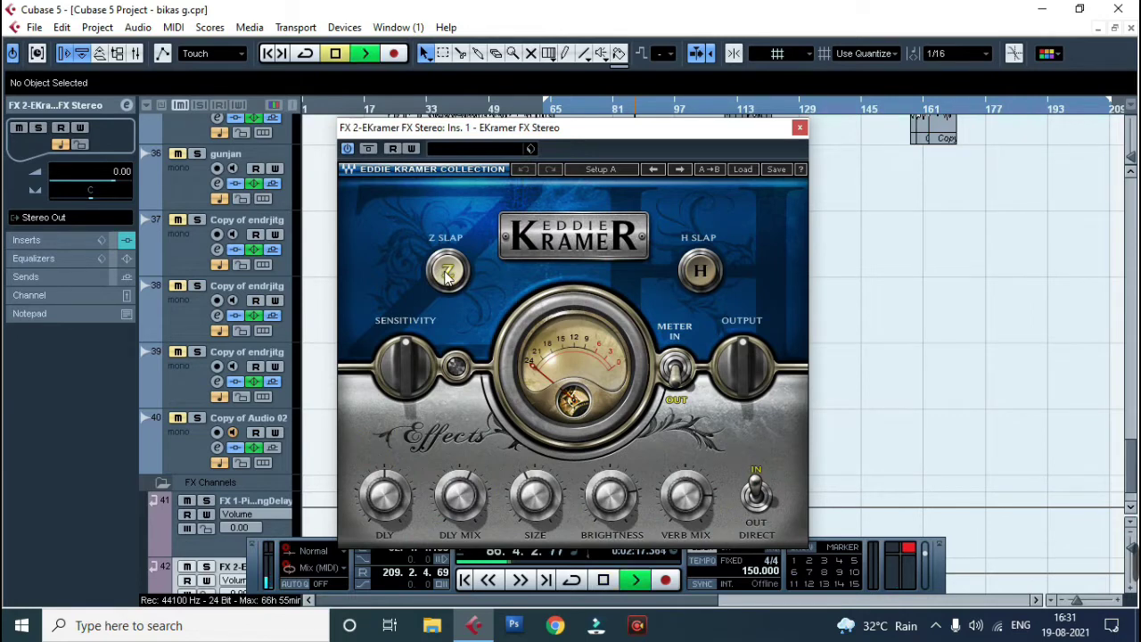
pyautogui.click(446, 276)
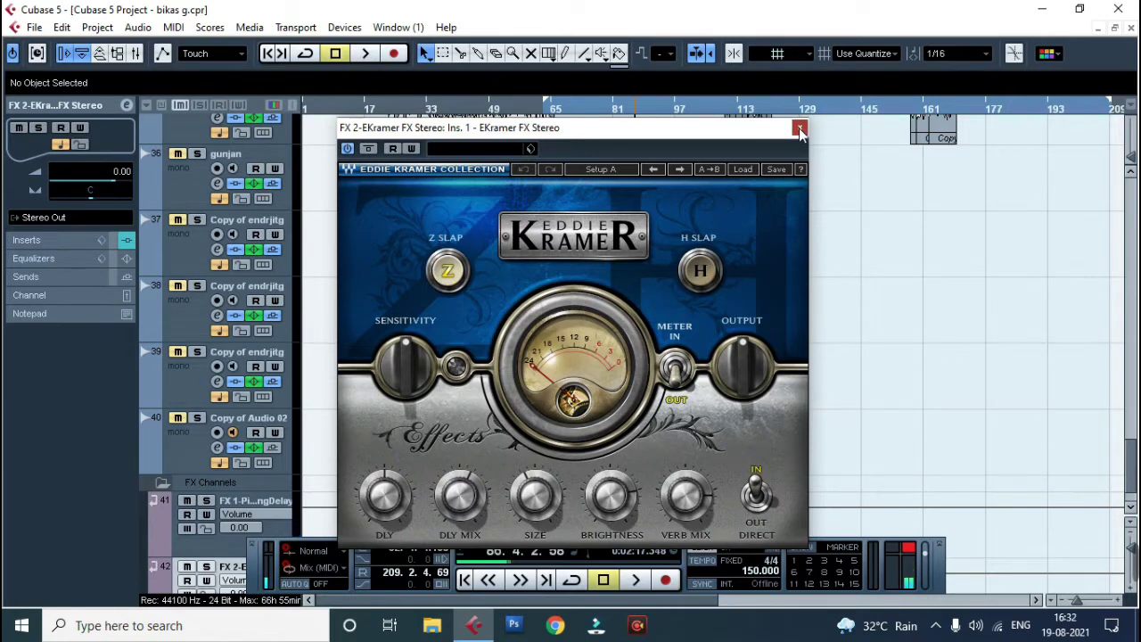
pyautogui.click(799, 128)
# Step: Open harre rama's channel settings and route its third send to FX 2-EKramer FX Stereo
pyautogui.scroll(15, 526, 333)
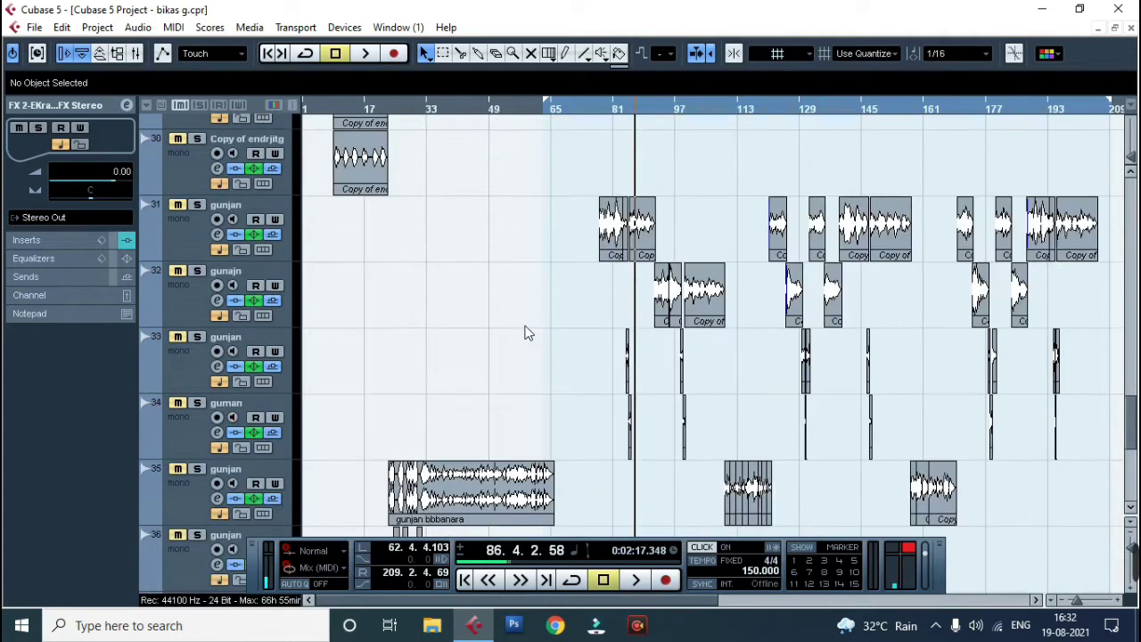
pyautogui.scroll(-3, 528, 332)
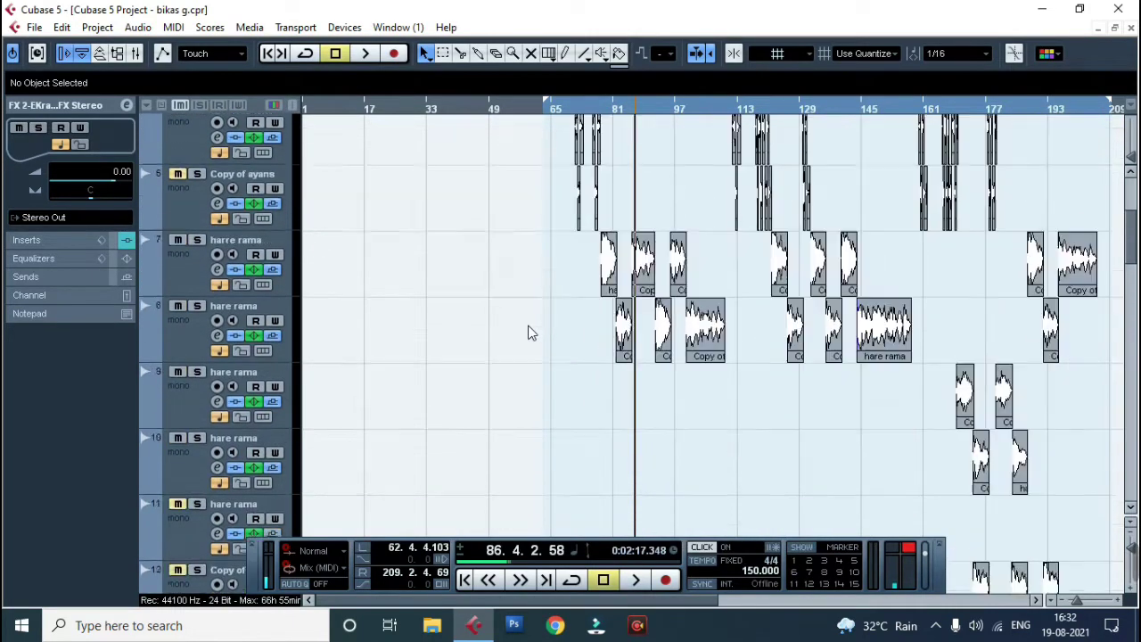
pyautogui.scroll(3, 528, 332)
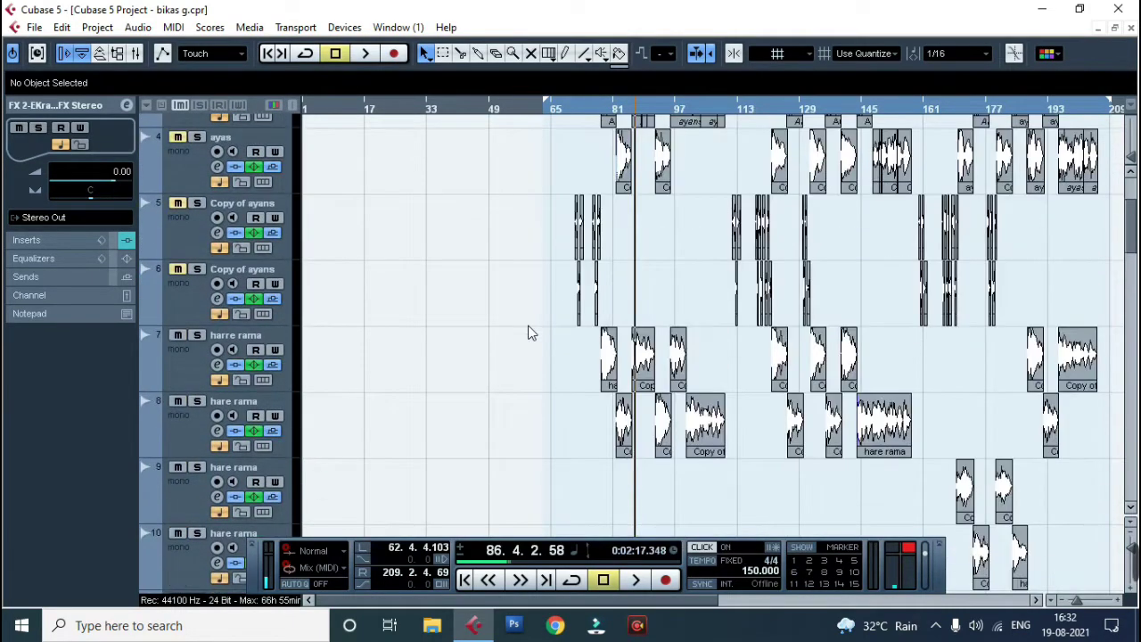
pyautogui.click(216, 364)
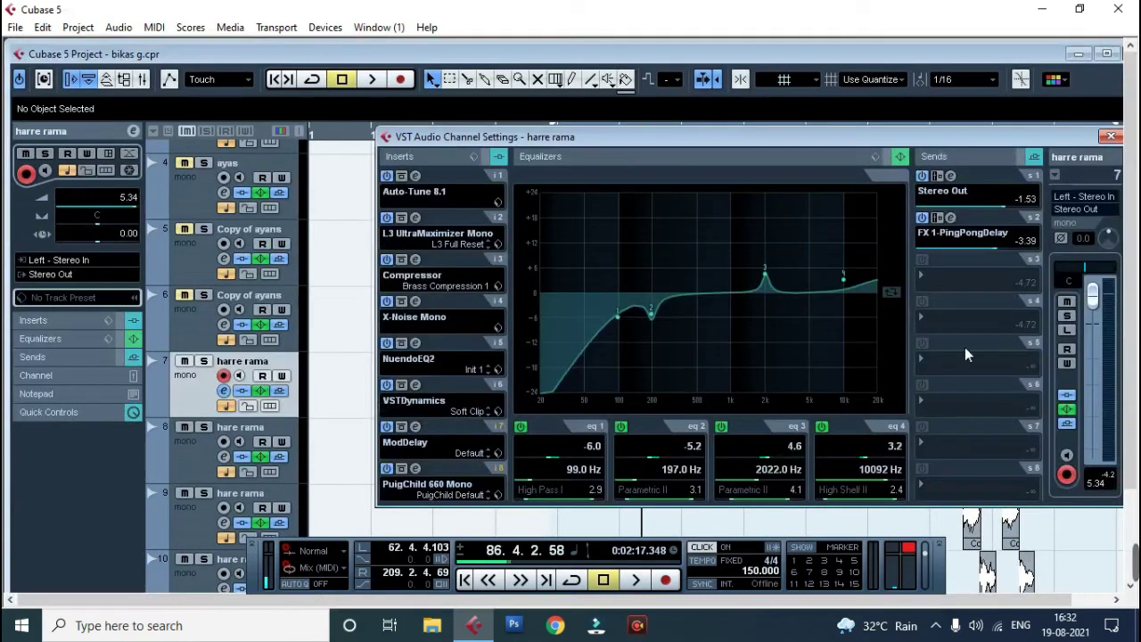
pyautogui.click(924, 278)
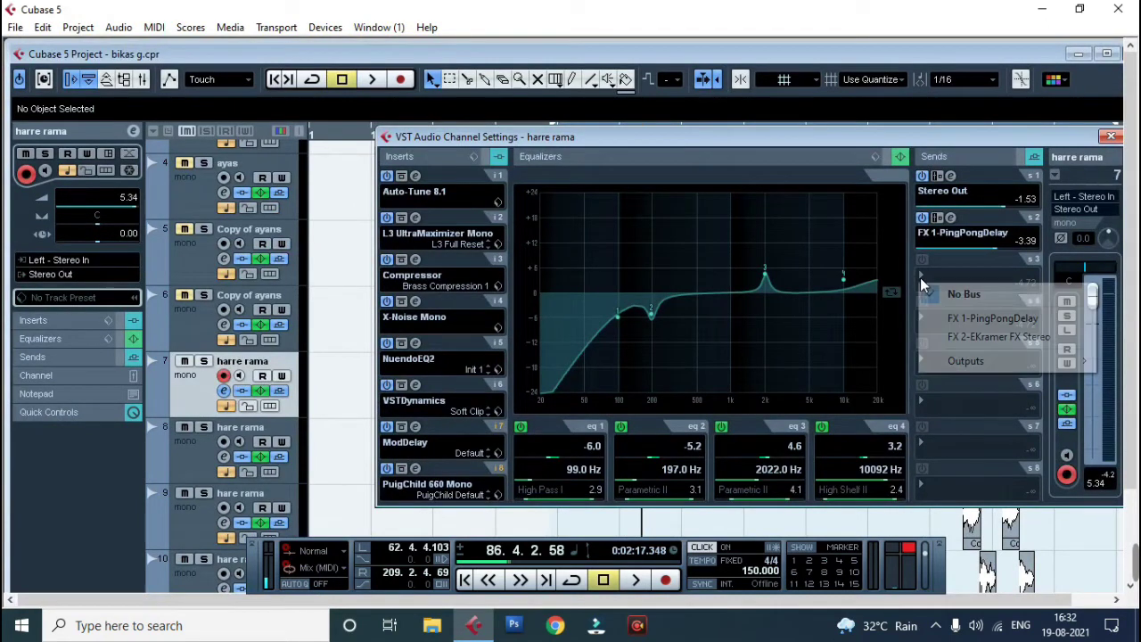
pyautogui.click(978, 345)
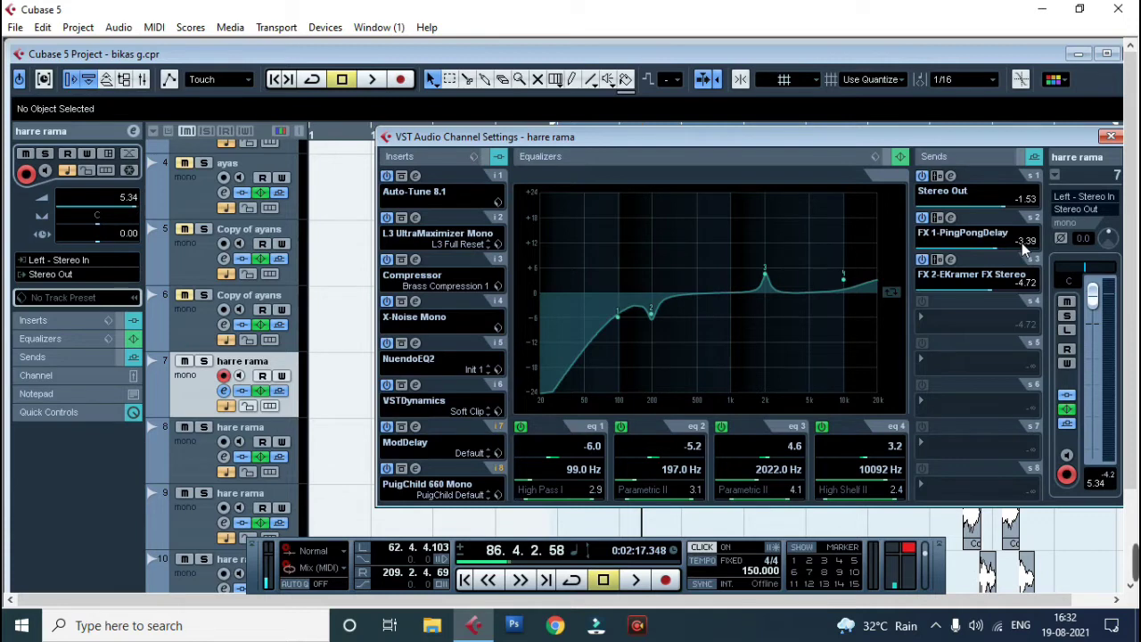
# Step: Set harre rama's FX 1-PingPongDelay send level to -4.72 and audition the track with both effects
pyautogui.write('-')
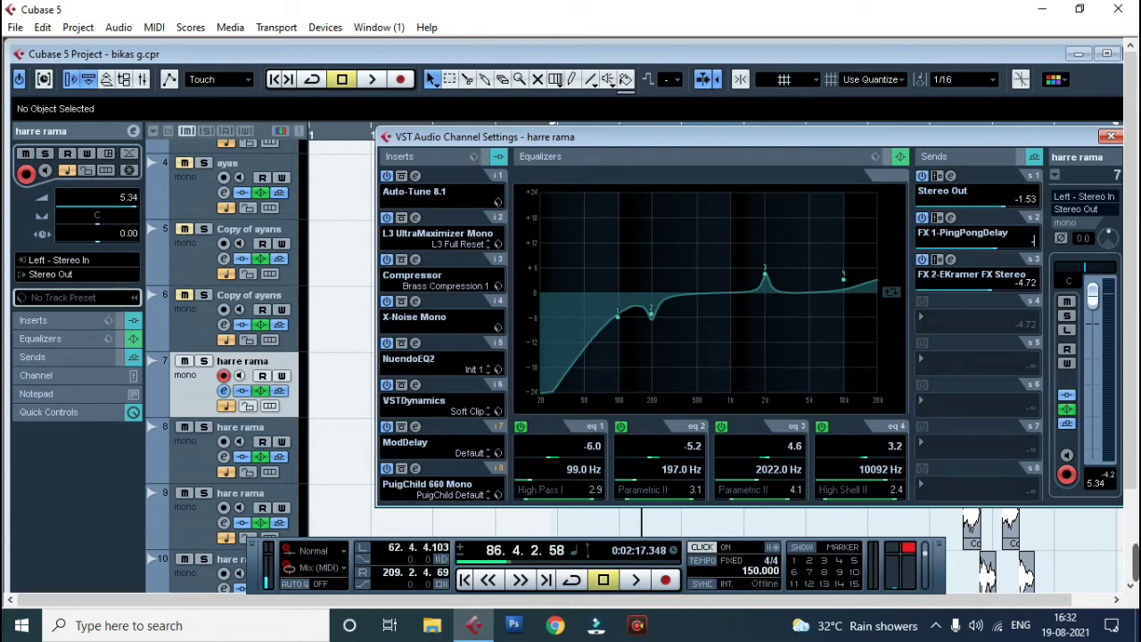
pyautogui.write('4.72')
pyautogui.press('space')
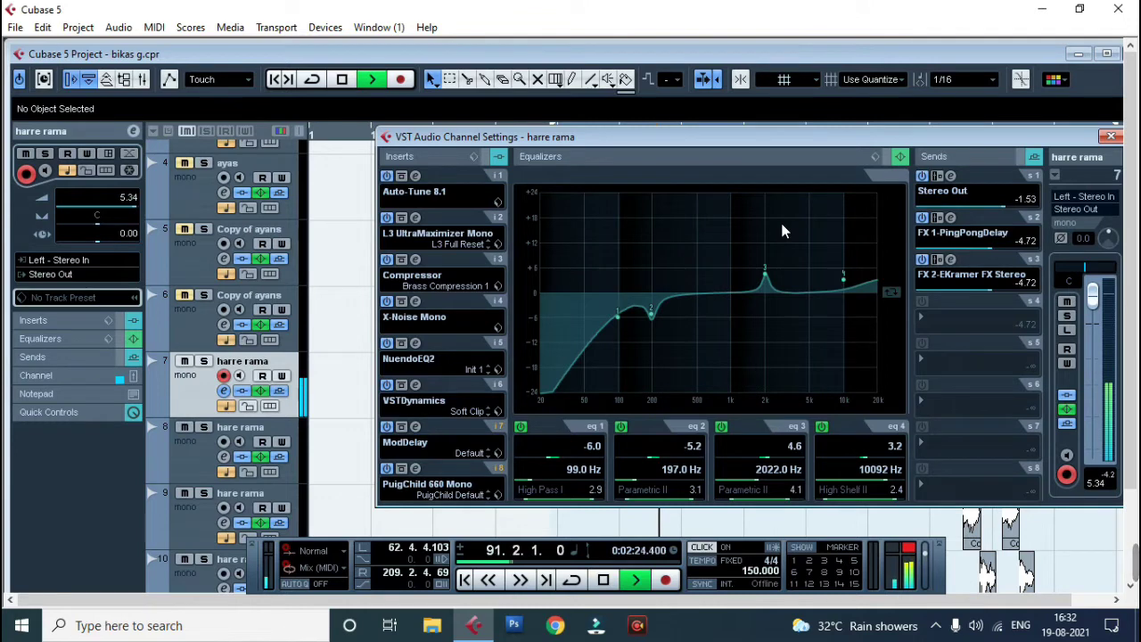
pyautogui.press('space')
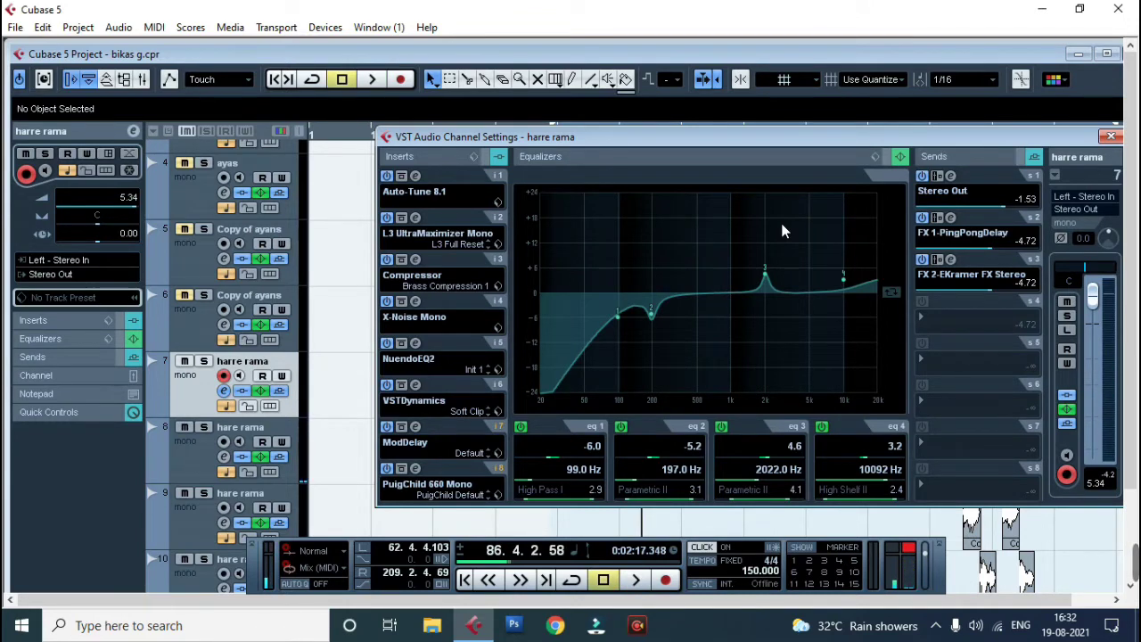
# Step: Rewind the playback position slightly, close harre rama's channel settings and maximize the project
pyautogui.press('KP_Subtract')
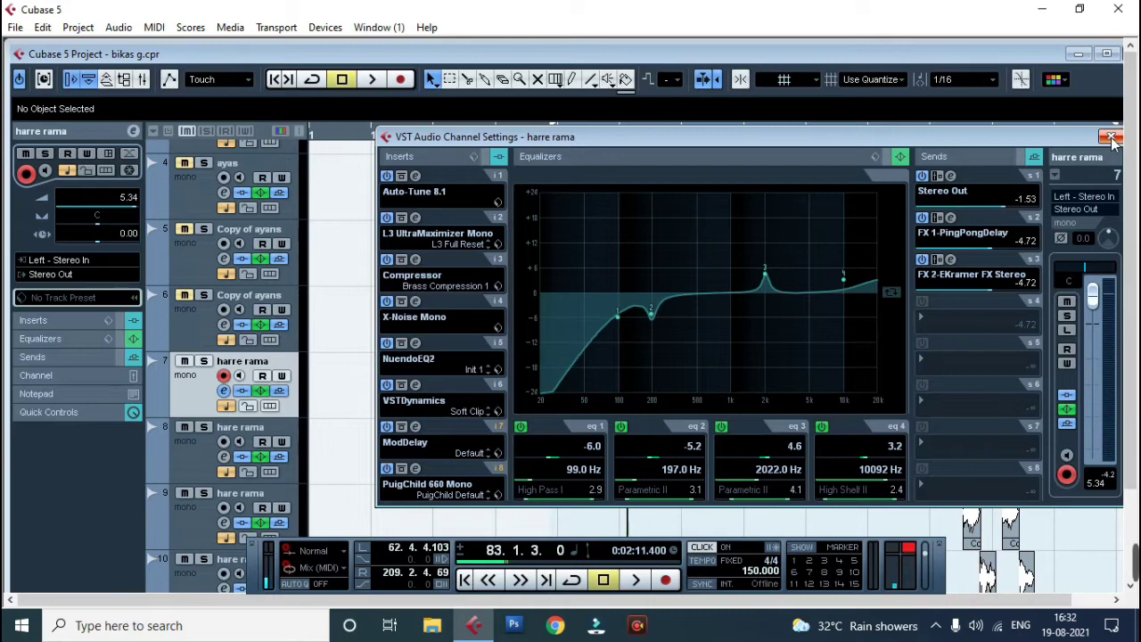
pyautogui.click(1111, 136)
pyautogui.click(1106, 53)
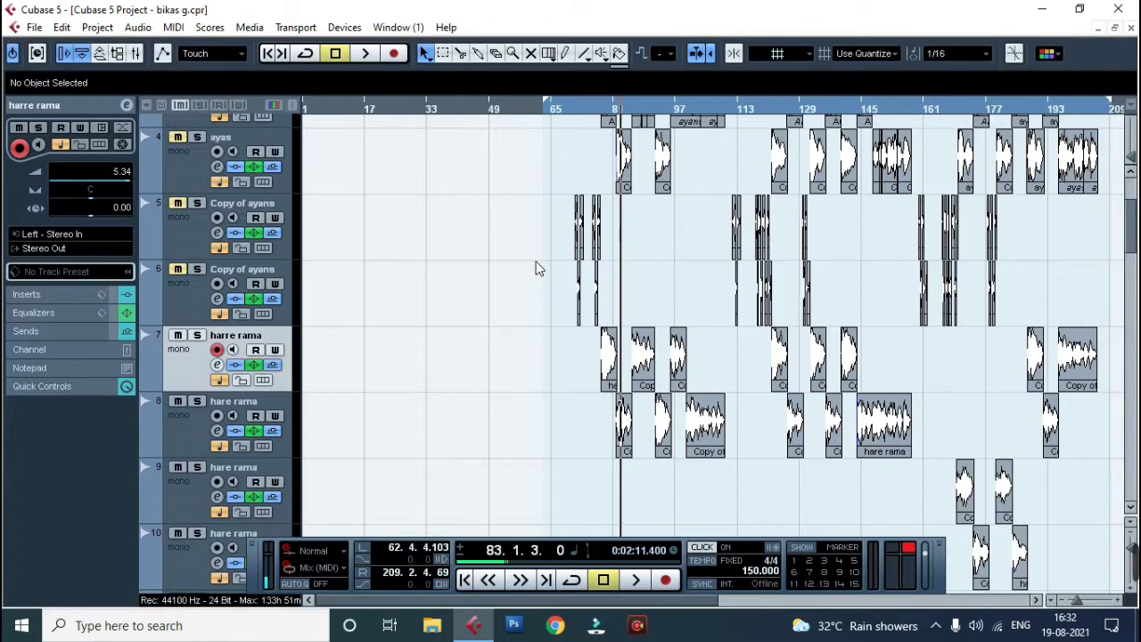
# Step: Move the playback position to around bar 85, zoom into the timeline and audition the harre rama track
pyautogui.press('KP_Add')
pyautogui.press('KP_Subtract')
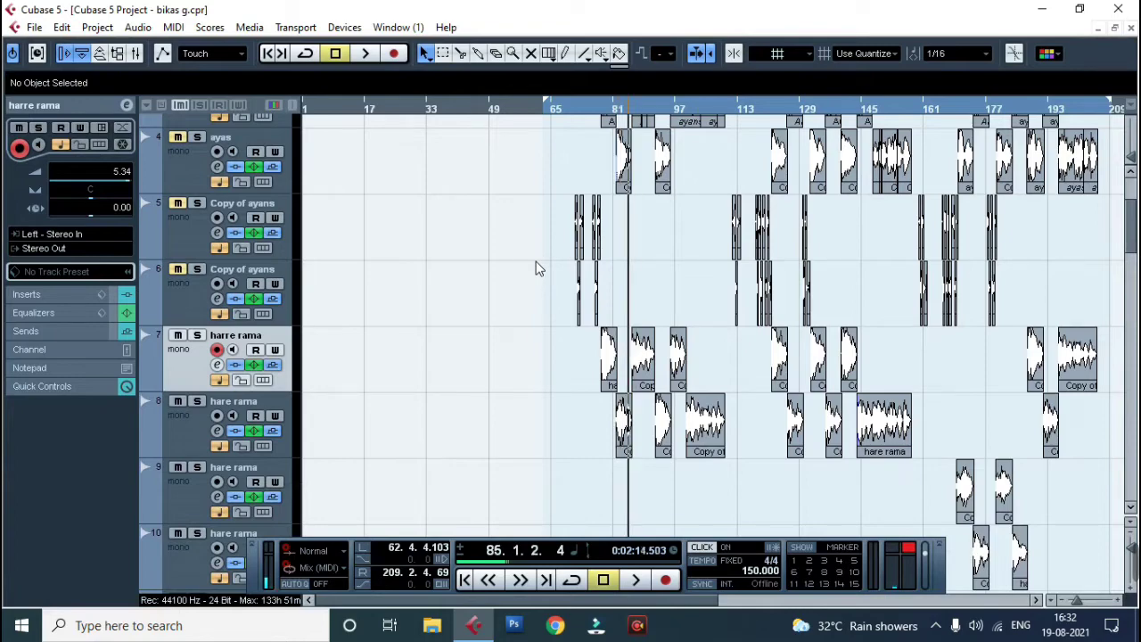
pyautogui.press('h')
pyautogui.press('h')
pyautogui.press('h')
pyautogui.press('h')
pyautogui.press('h')
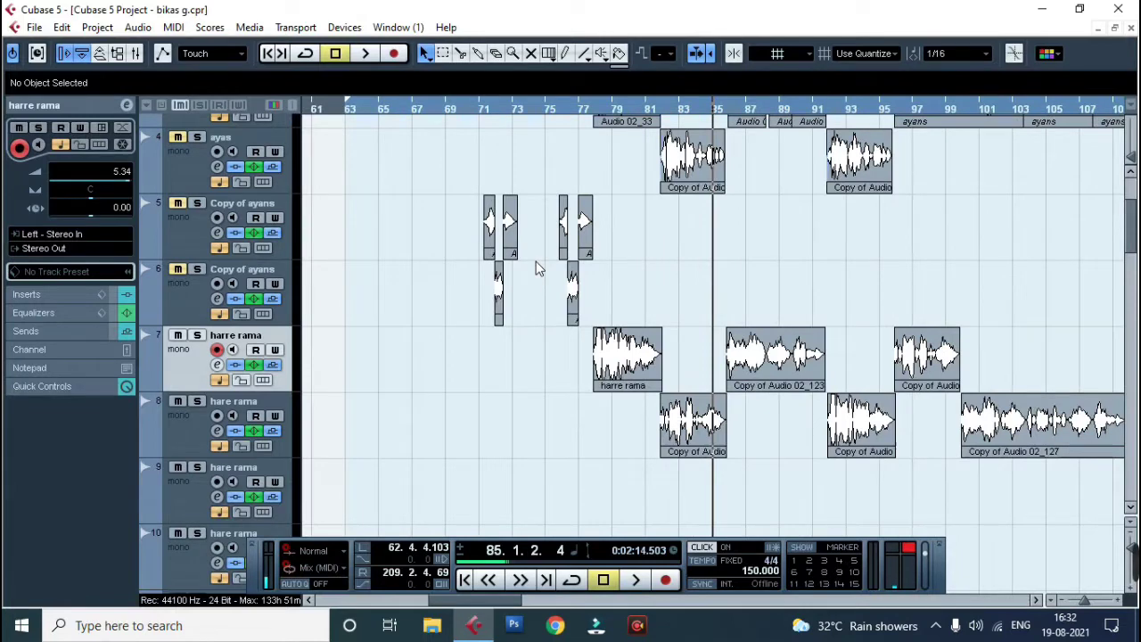
pyautogui.press('space')
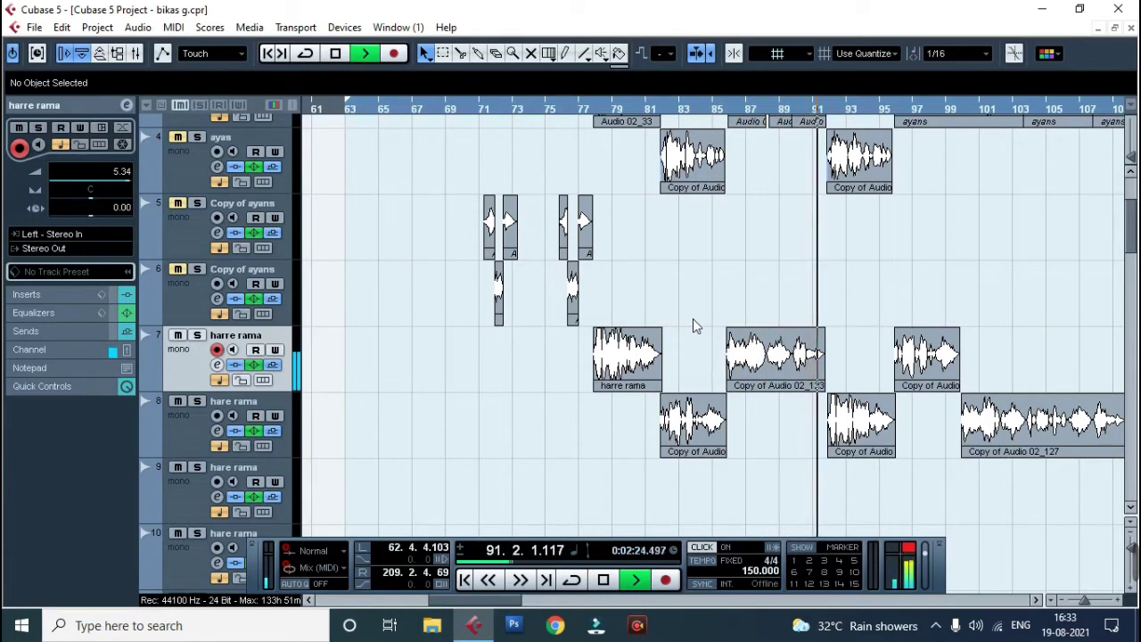
pyautogui.press('space')
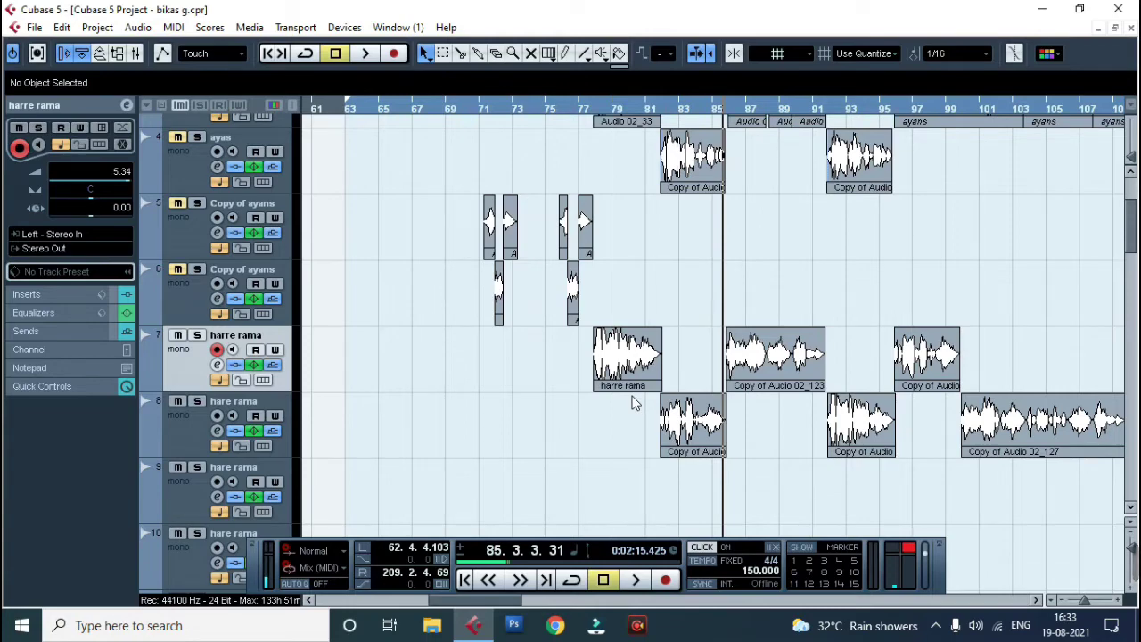
# Step: Set the volume of the PingPongDelay and EKramer FX channels to -0.20 each and audition the result
pyautogui.scroll(-10, 631, 403)
pyautogui.scroll(-7, 631, 403)
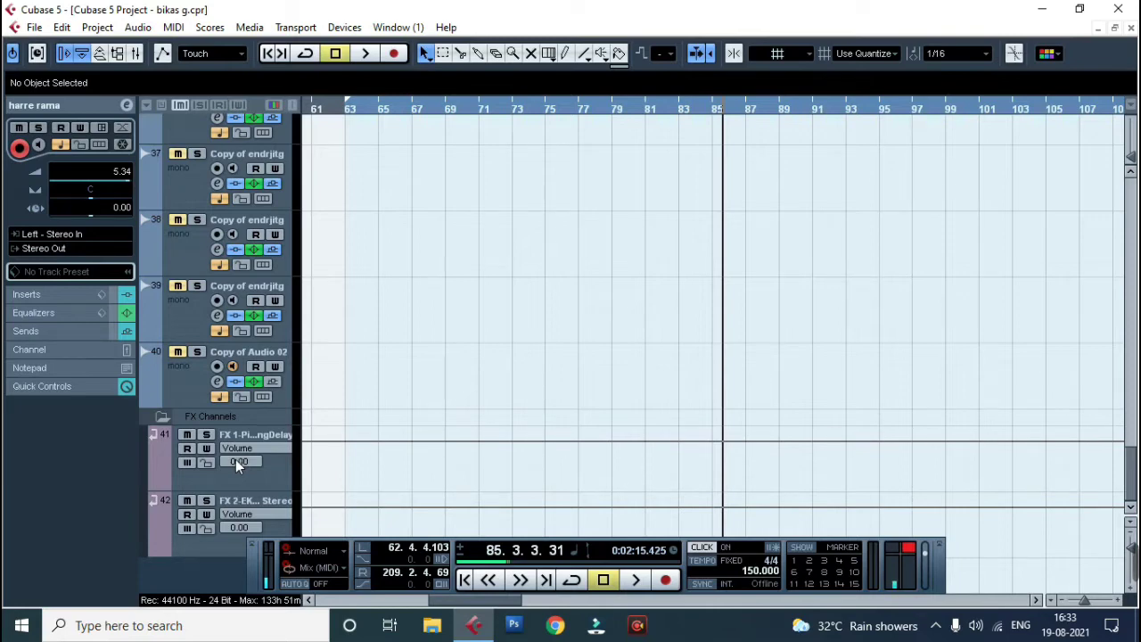
pyautogui.scroll(-1, 235, 461)
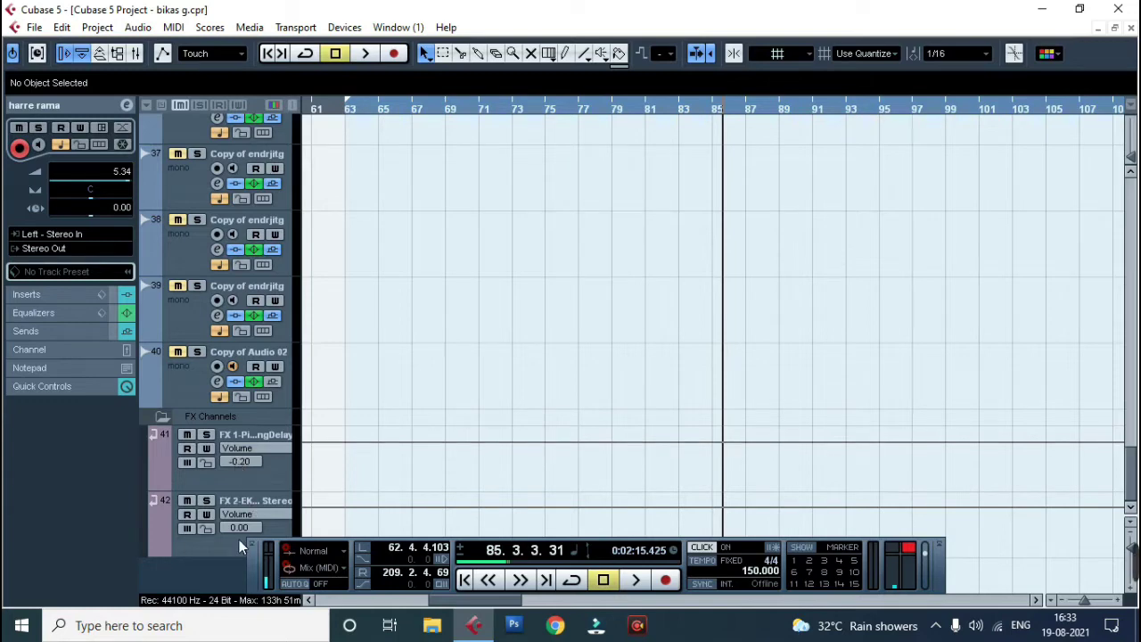
pyautogui.scroll(-1, 234, 523)
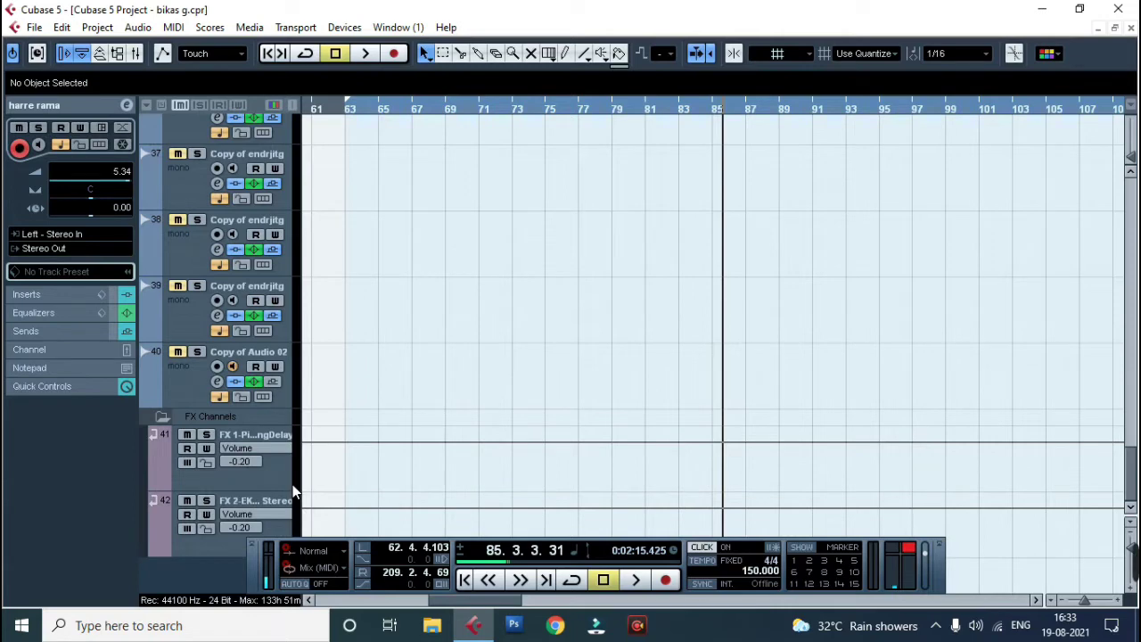
pyautogui.press('space')
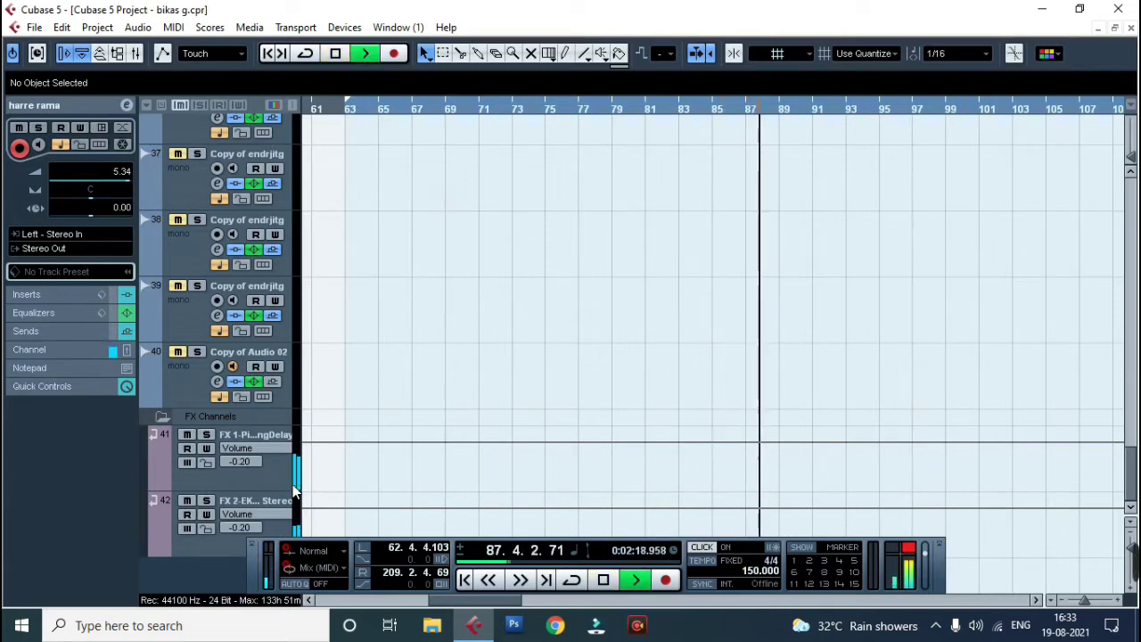
pyautogui.press('space')
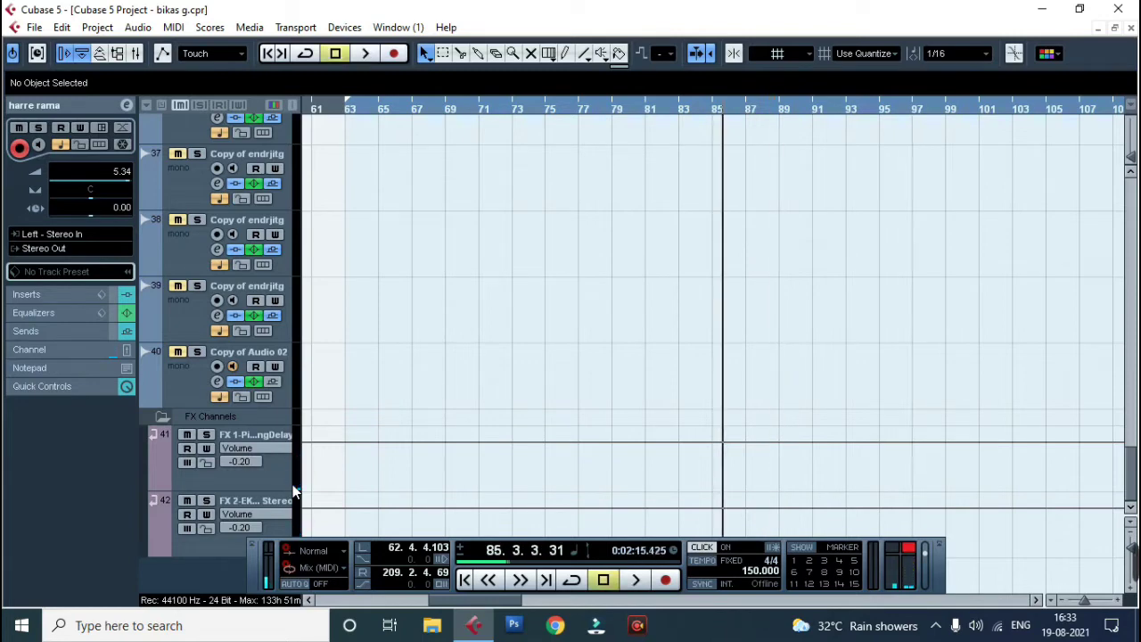
# Step: Inspect the FX 1-PingPongDelay and FX 2-EKramer FX Stereo channels in turn, leaving FX 1 selected
pyautogui.click(238, 481)
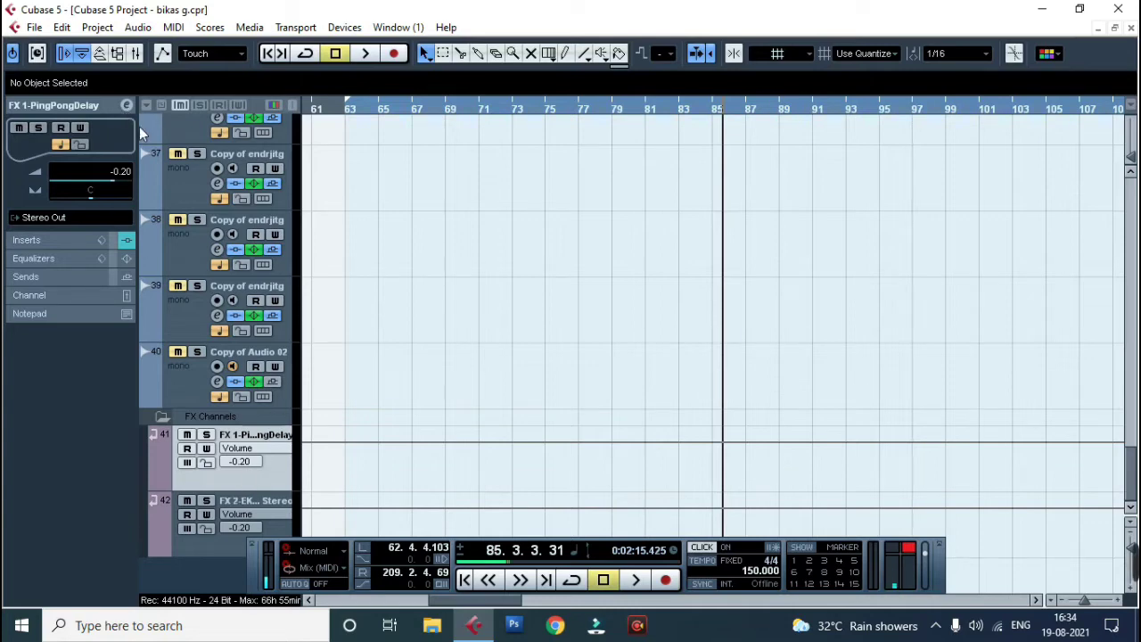
pyautogui.click(232, 524)
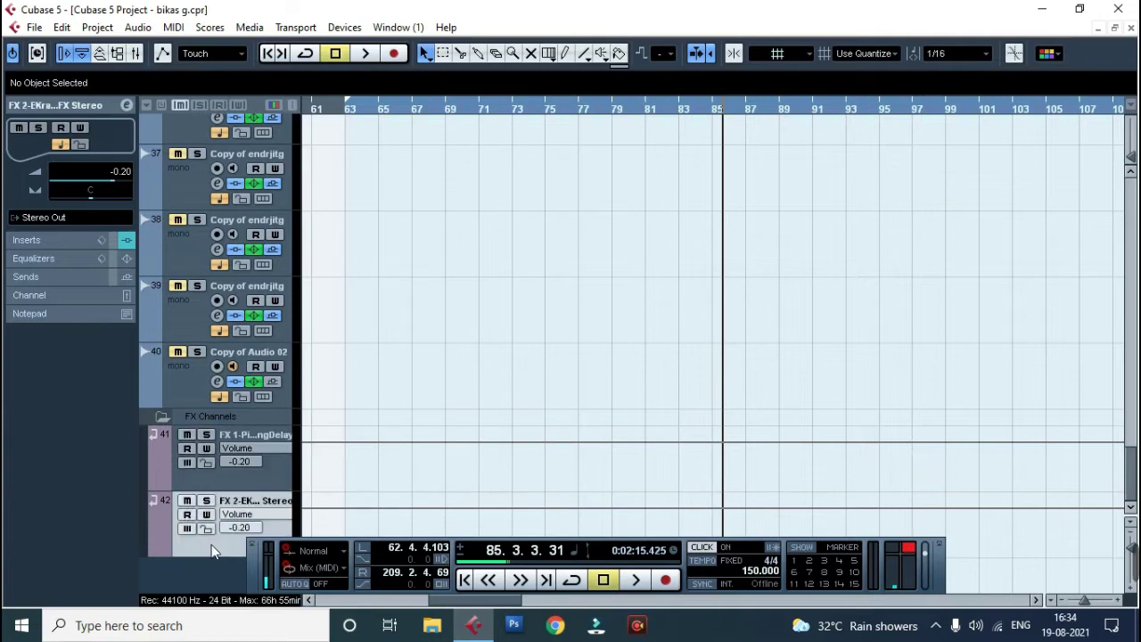
pyautogui.click(227, 484)
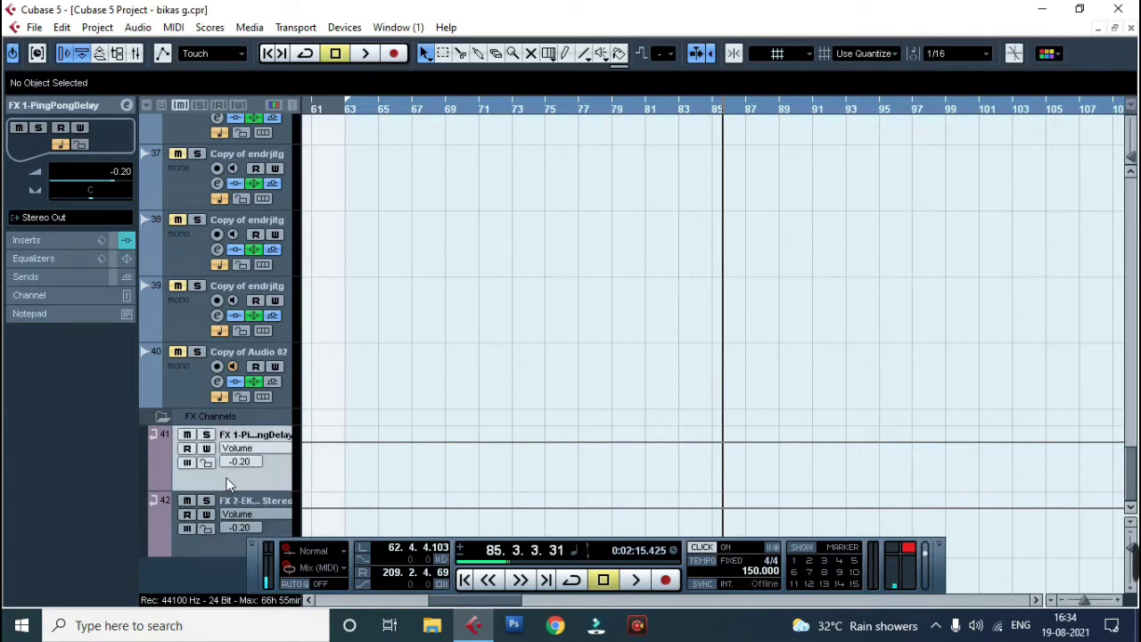
# Step: Open the FX 1-PingPongDelay channel settings and inspect the PingPongDelay insert's parameters, leaving the channel settings open
pyautogui.click(126, 104)
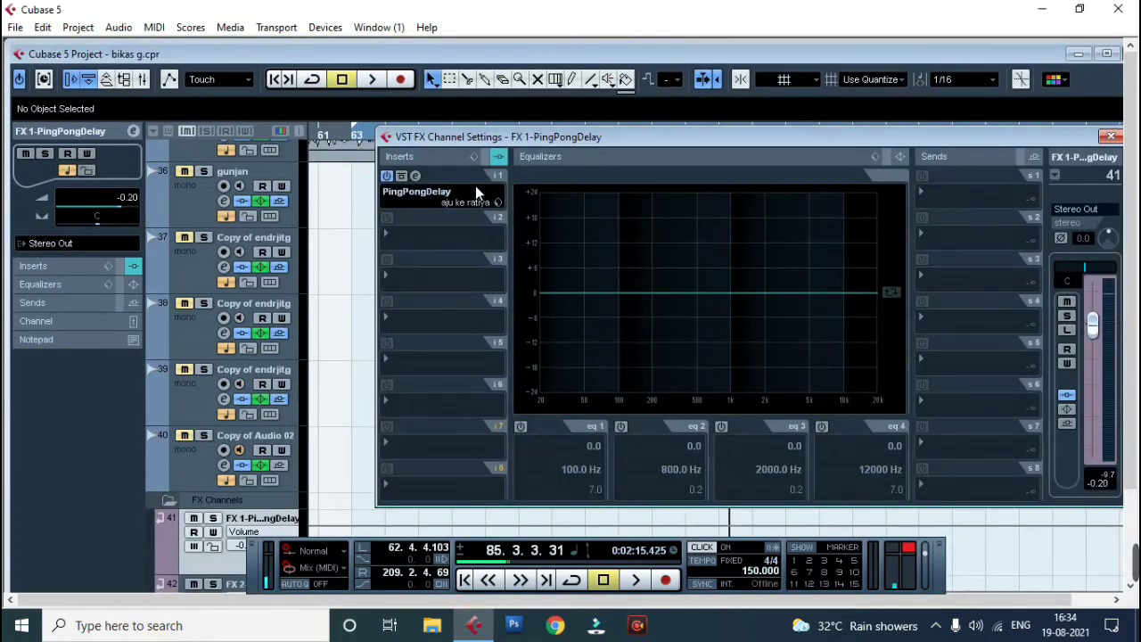
pyautogui.click(414, 176)
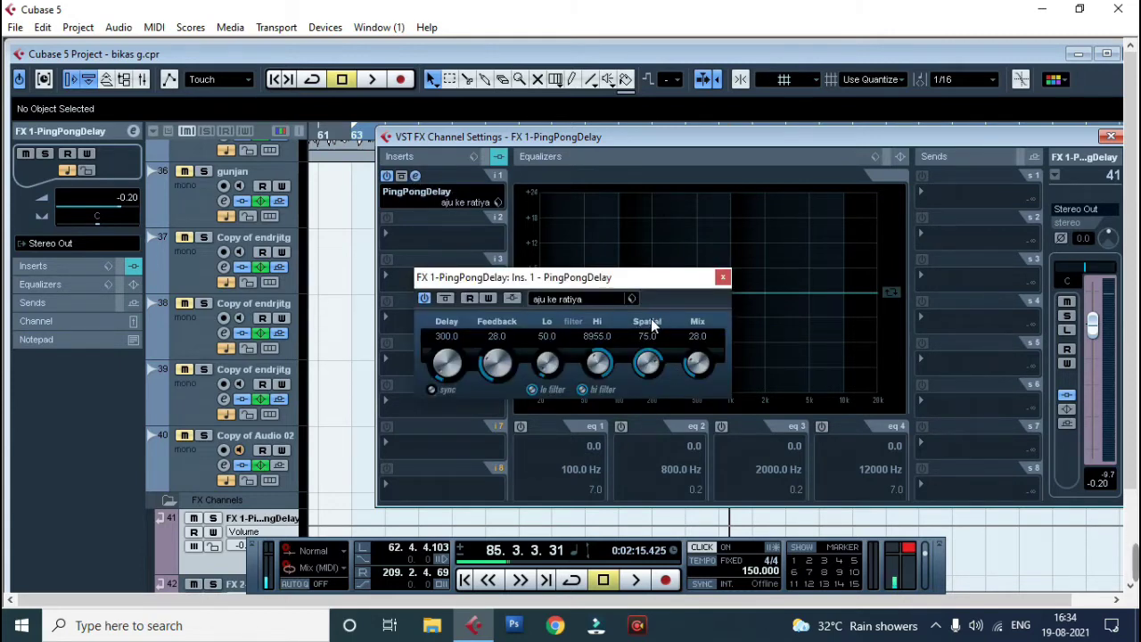
pyautogui.click(722, 277)
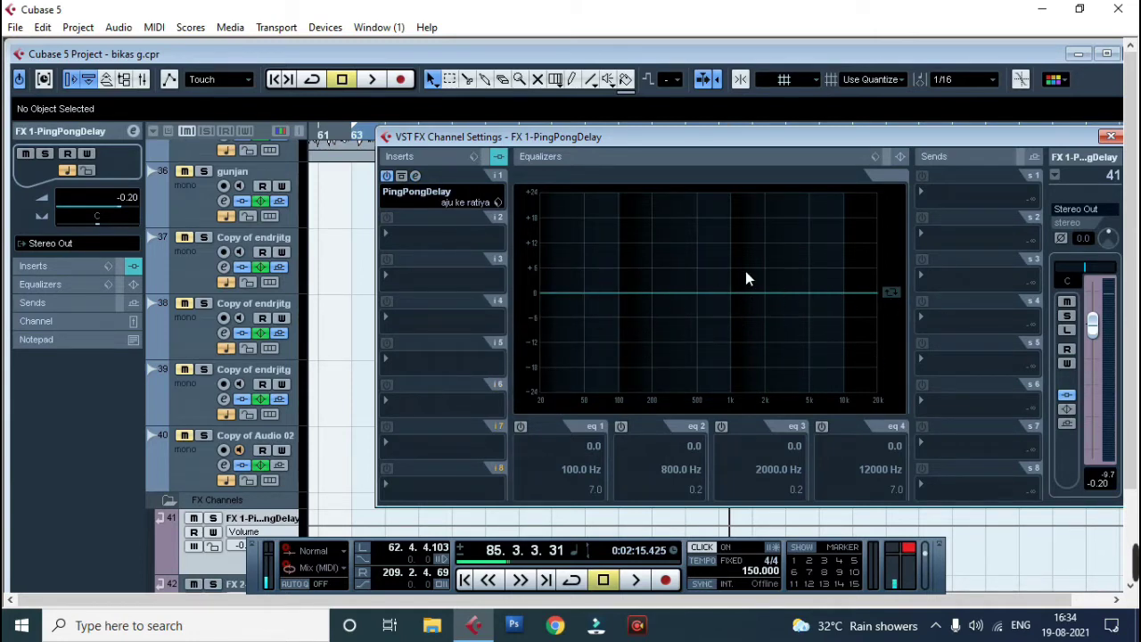
# Step: Enable EQ band 1 on FX 1-PingPongDelay and set its gain to -18.4, frequency to 479.2 Hz and Q to 4.1
pyautogui.click(520, 426)
pyautogui.moveTo(616, 293); pyautogui.dragTo(696, 365)
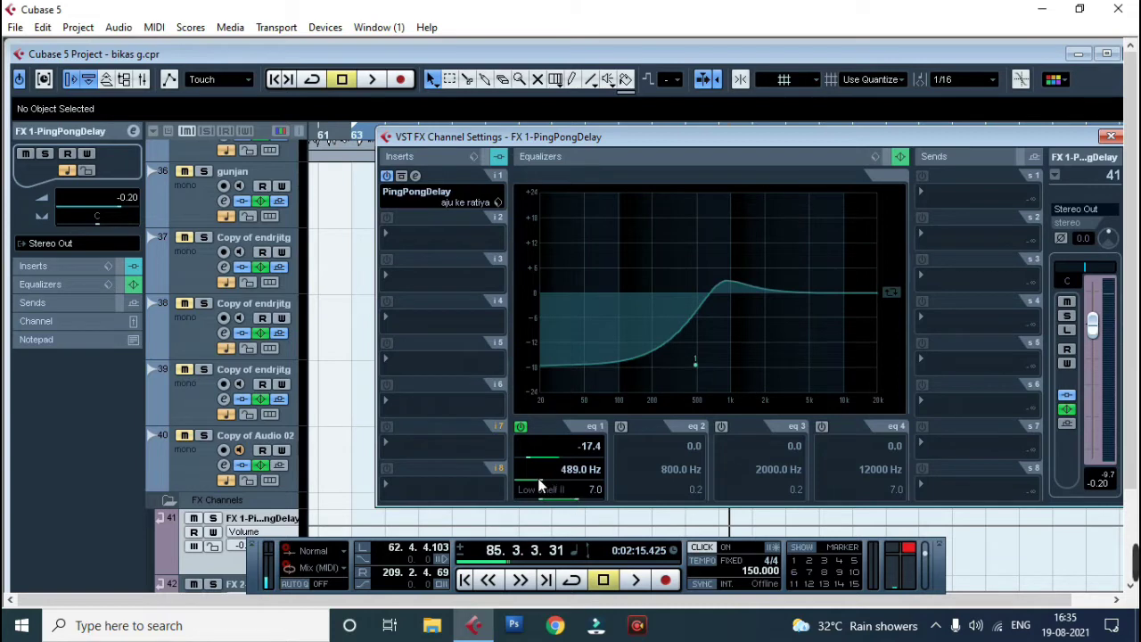
pyautogui.moveTo(541, 487); pyautogui.dragTo(527, 466)
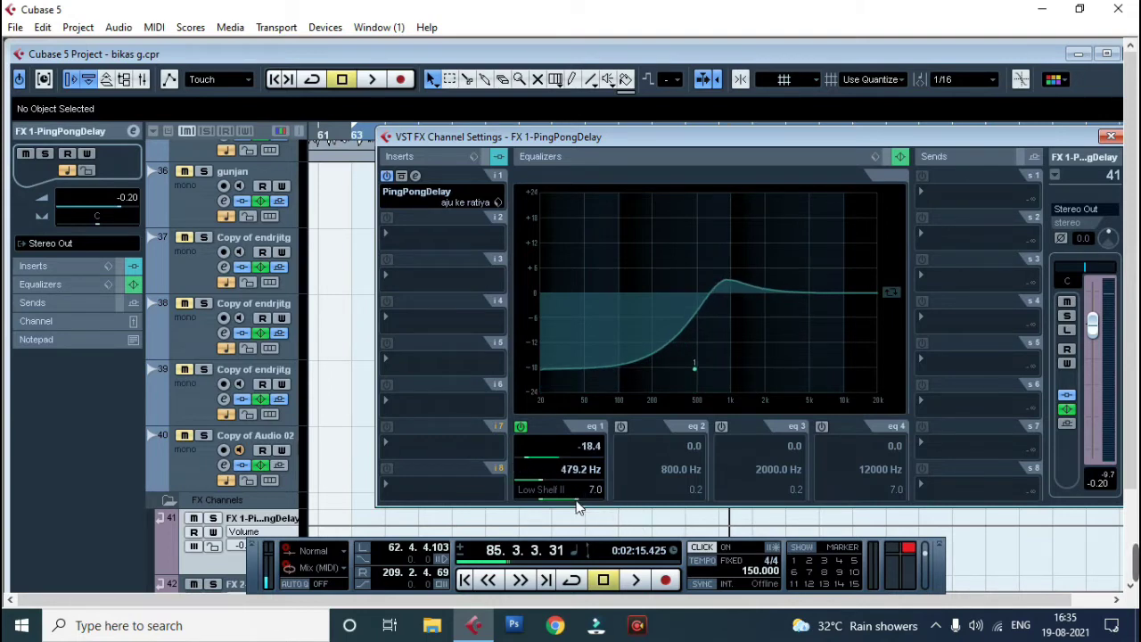
pyautogui.moveTo(575, 502)
pyautogui.mouseDown()
pyautogui.moveTo(622, 510)
pyautogui.moveTo(565, 506)
pyautogui.moveTo(586, 508)
pyautogui.mouseUp()
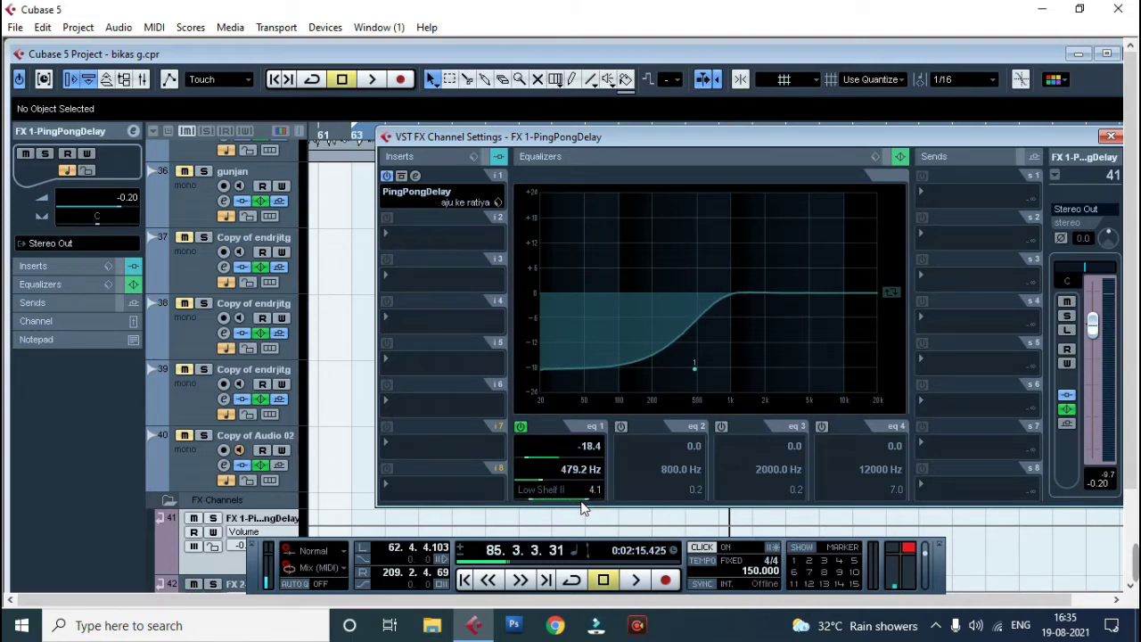
# Step: Audition the delay channel with EQ band 1 on, off and on again, leaving the band enabled
pyautogui.press('space')
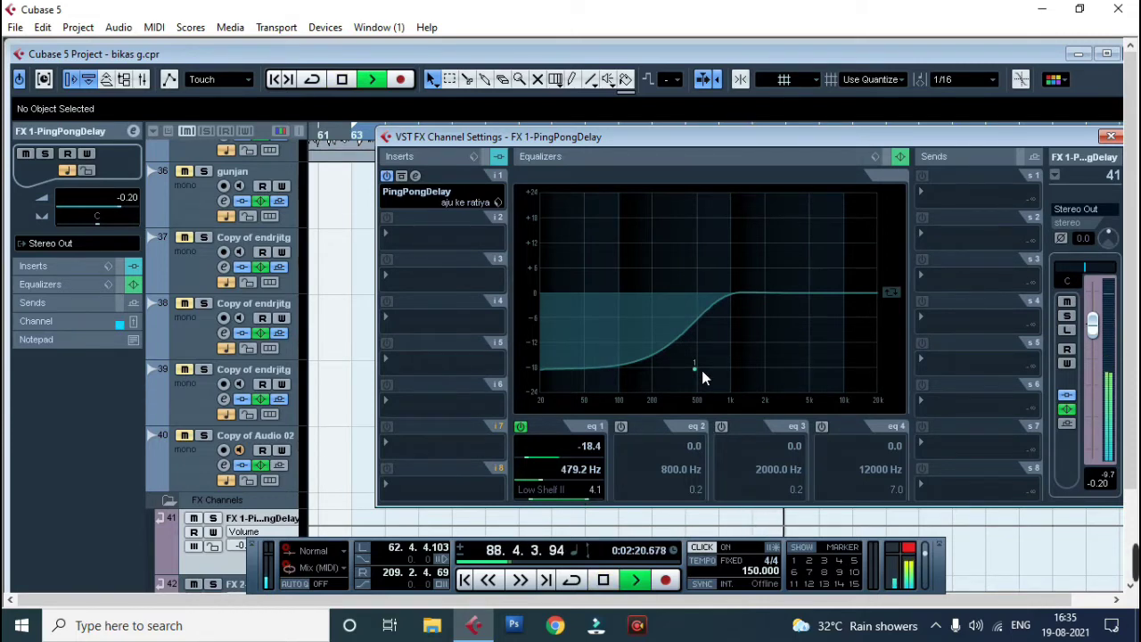
pyautogui.press('space')
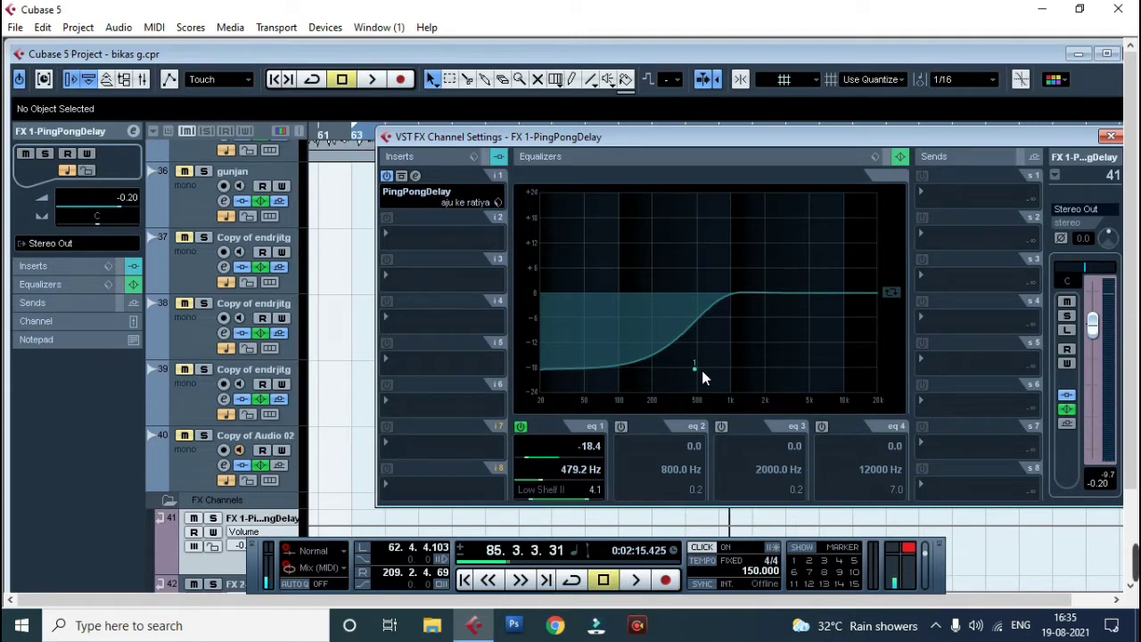
pyautogui.click(518, 427)
pyautogui.press('space')
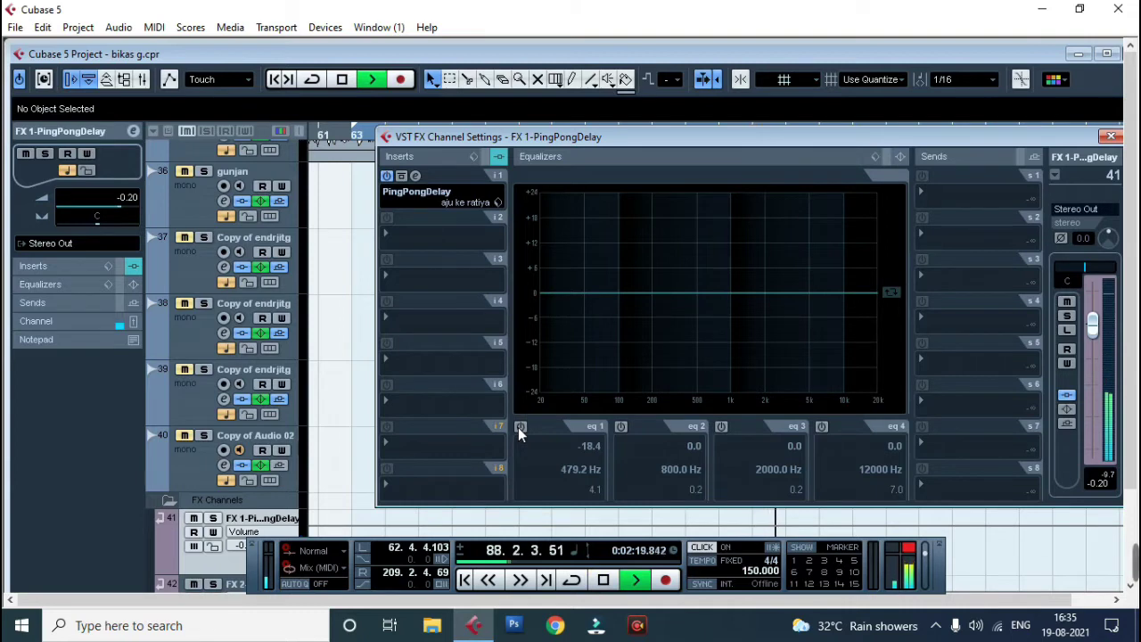
pyautogui.press('space')
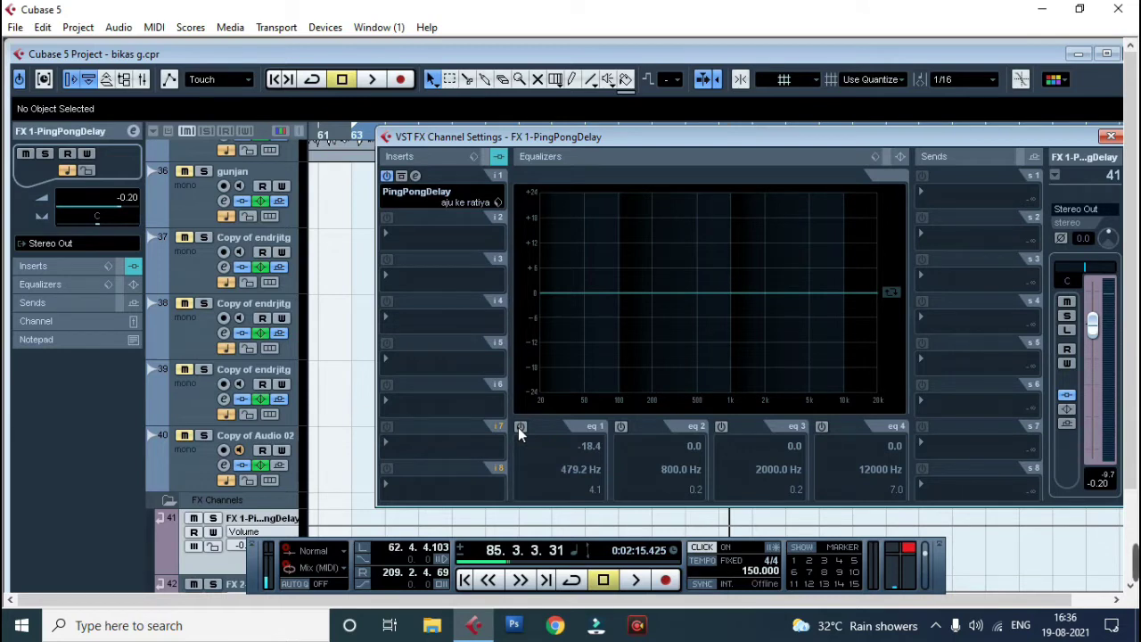
pyautogui.click(520, 427)
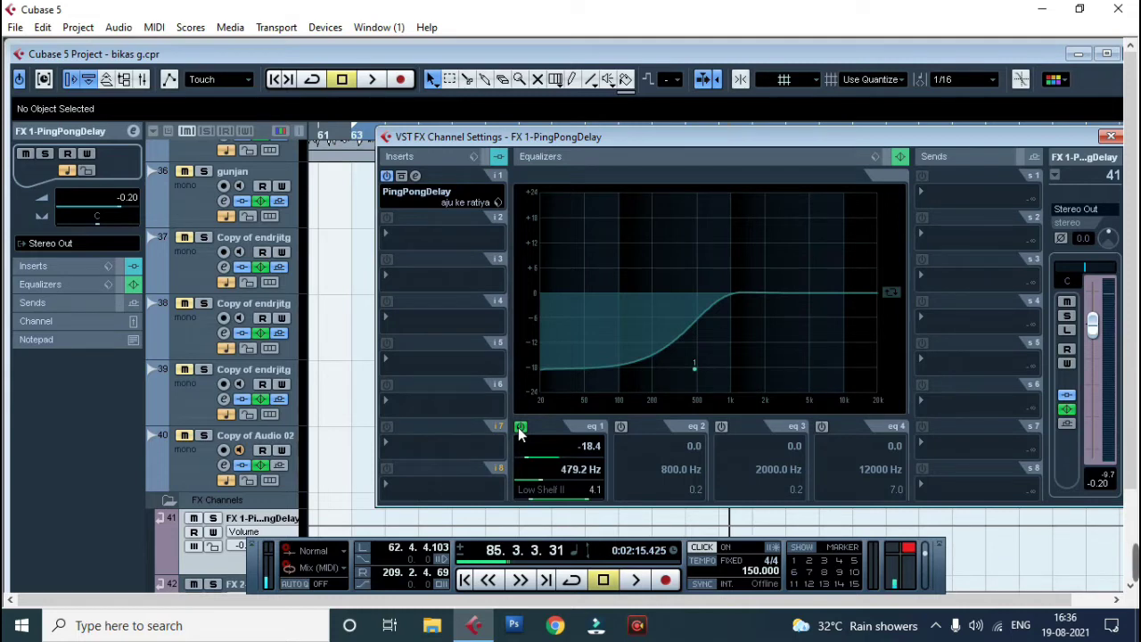
pyautogui.press('space')
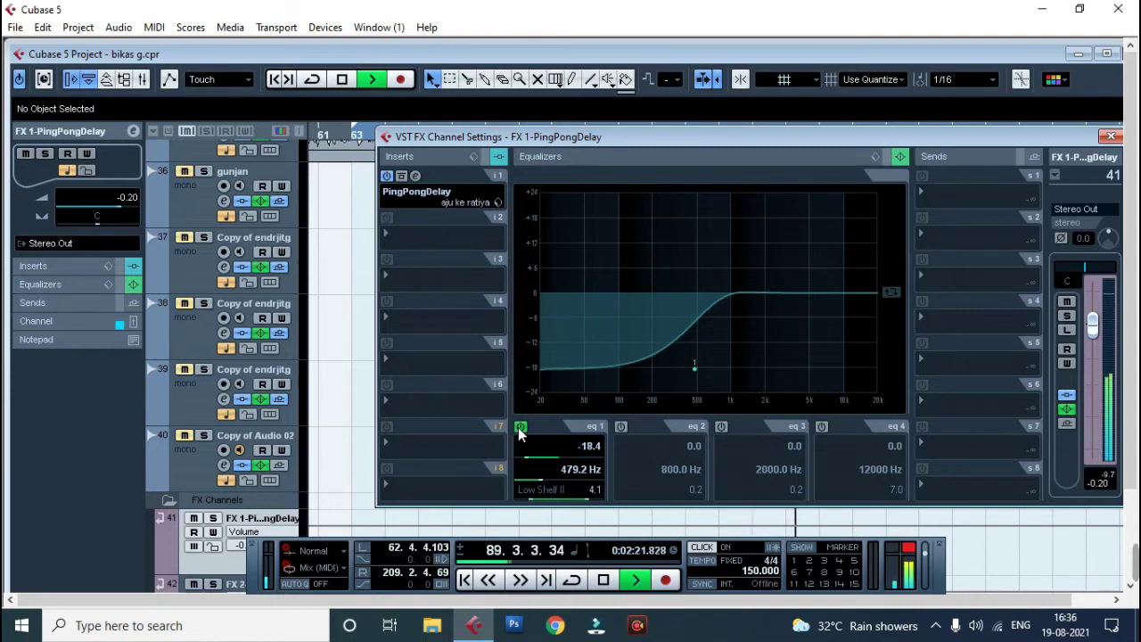
pyautogui.press('space')
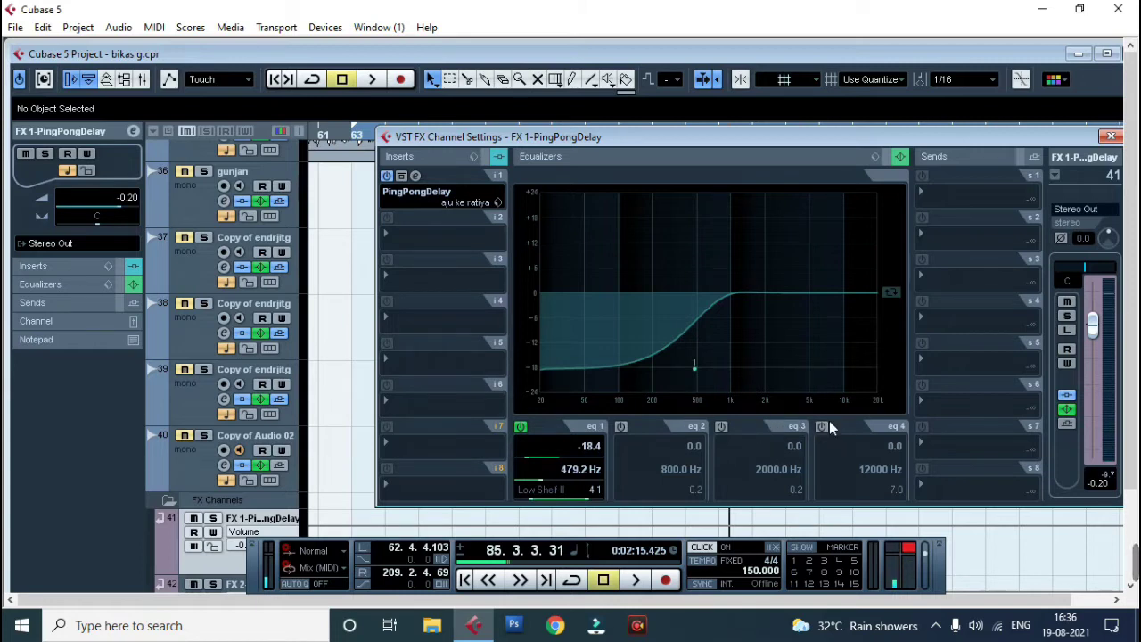
# Step: Route FX 1-PingPongDelay's send 1 to the left side and send 2 to the right side of Stereo Out, with both enabled
pyautogui.click(922, 194)
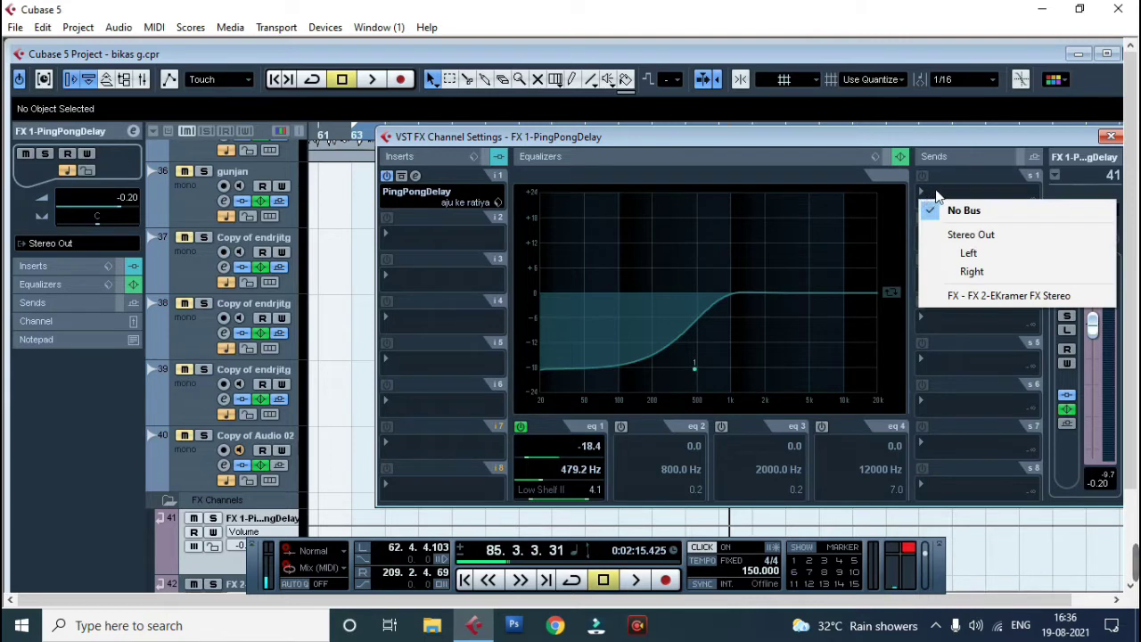
pyautogui.click(886, 230)
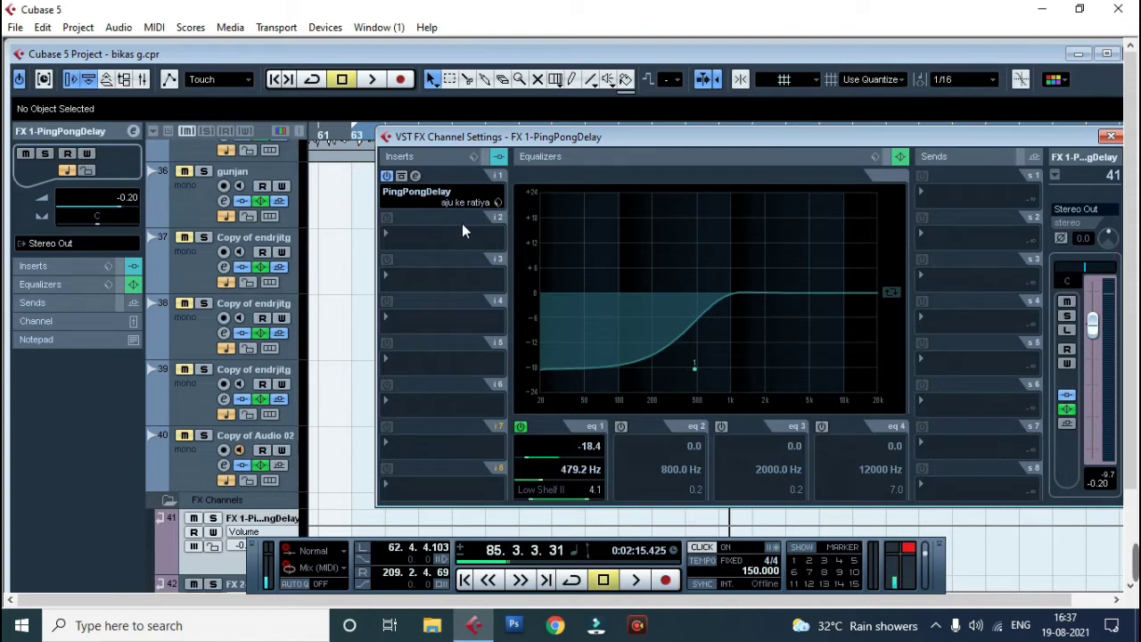
pyautogui.click(924, 191)
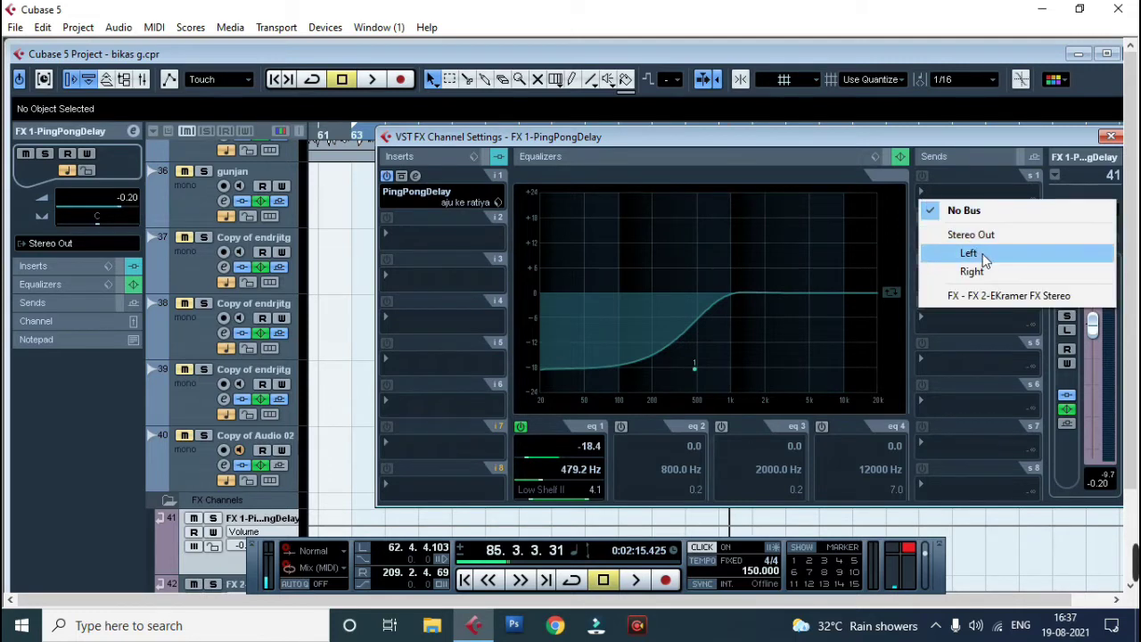
pyautogui.click(981, 254)
pyautogui.click(924, 178)
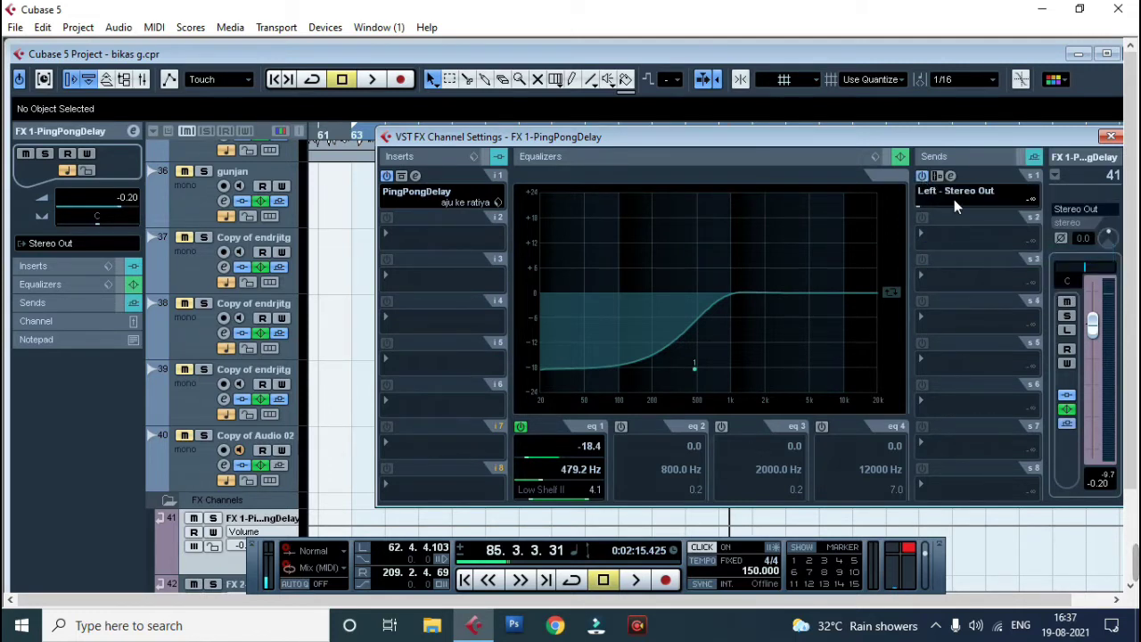
pyautogui.click(922, 234)
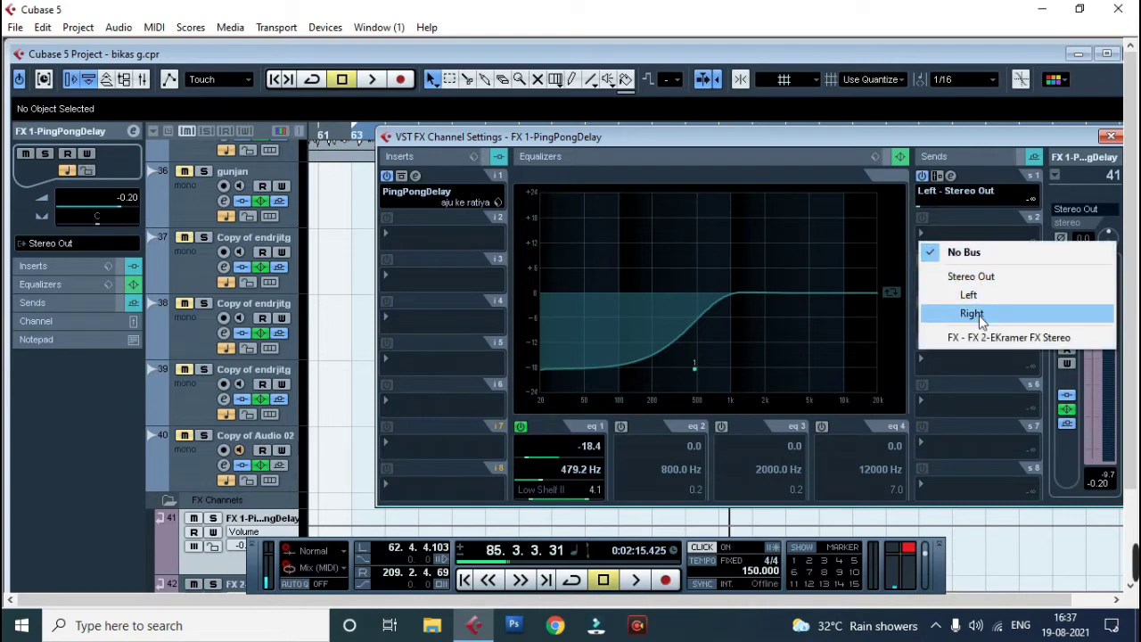
pyautogui.click(980, 313)
pyautogui.click(922, 218)
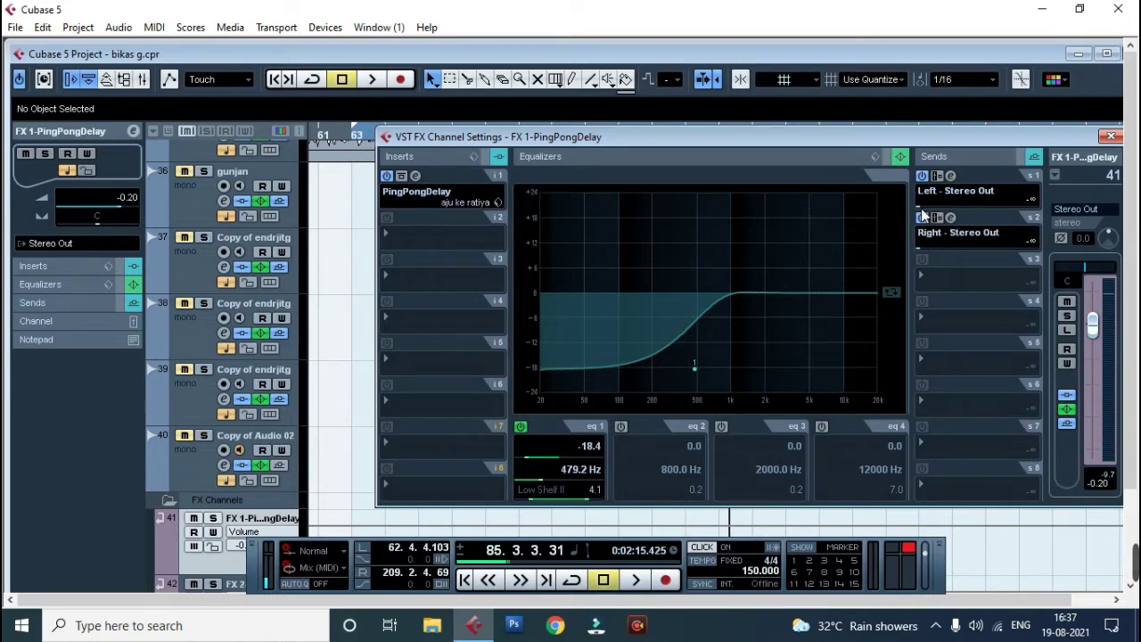
# Step: Set the levels of FX 1's left and right Stereo Out sends to -15.47 each
pyautogui.moveTo(920, 210); pyautogui.dragTo(959, 211)
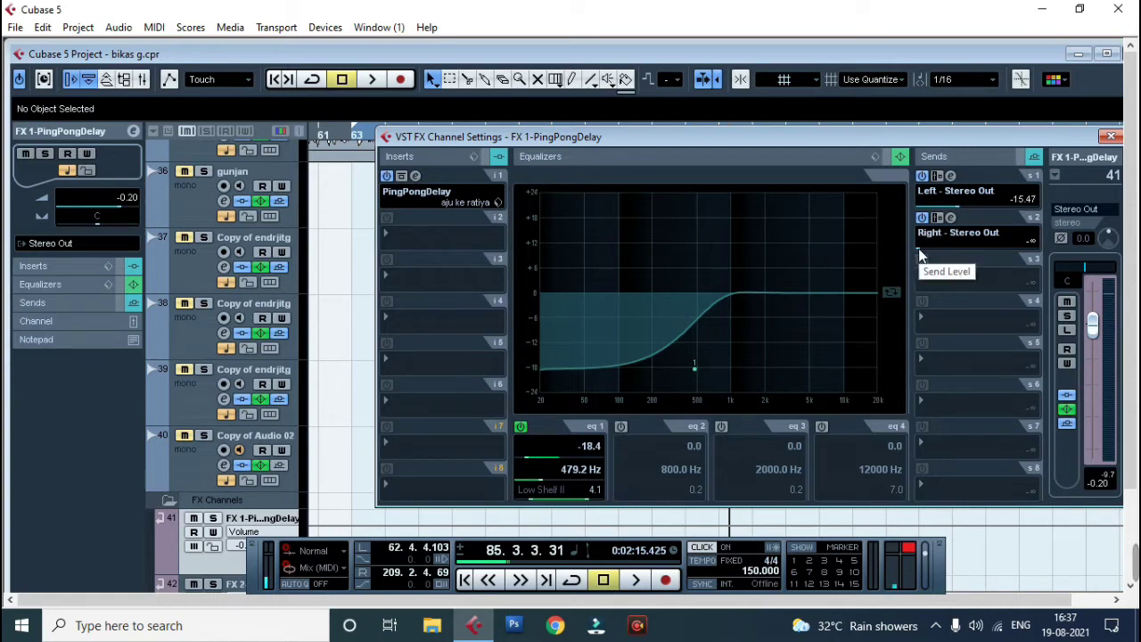
pyautogui.moveTo(945, 249); pyautogui.dragTo(965, 252)
pyautogui.moveTo(963, 249); pyautogui.dragTo(959, 249)
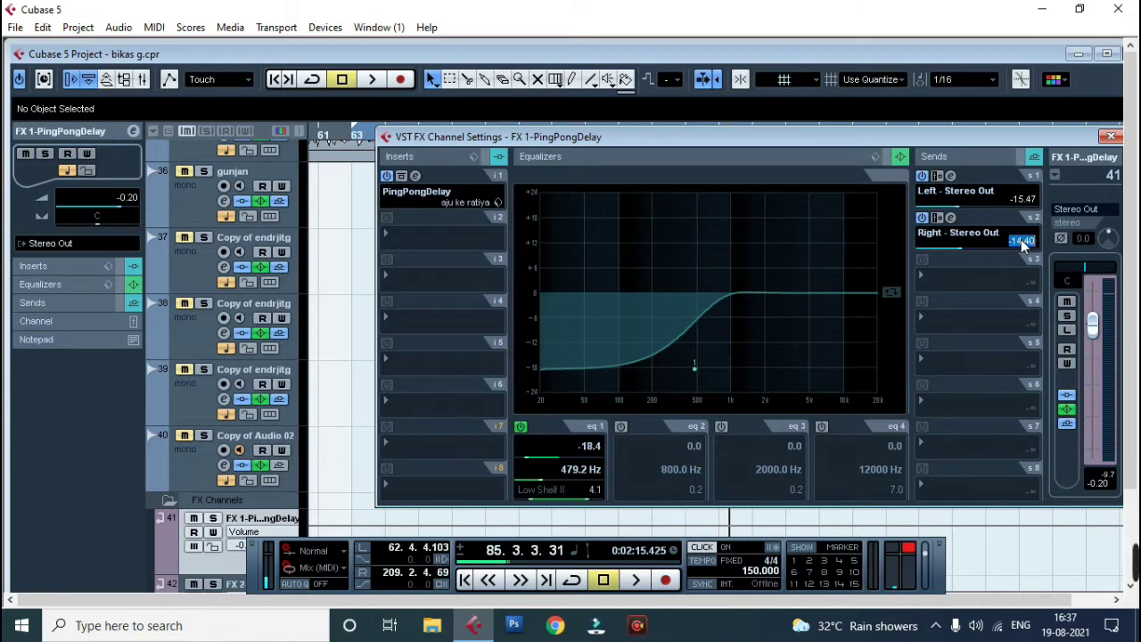
pyautogui.write('15.47')
# Step: Audition the delay channel with both Stereo Out sends on, off and on again, leaving both enabled
pyautogui.press('space')
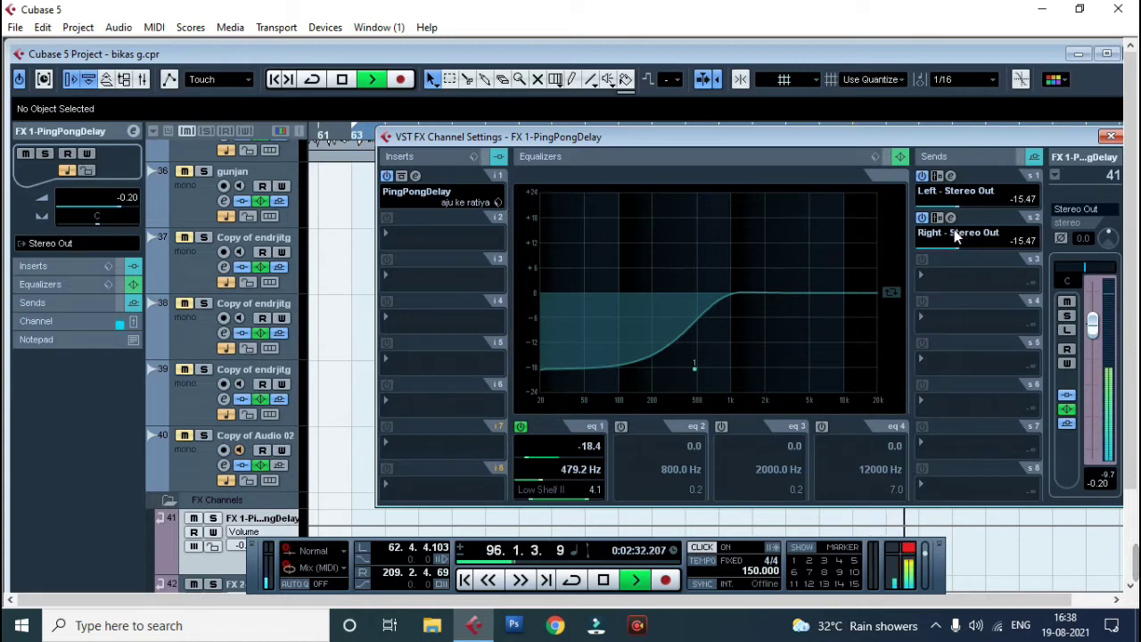
pyautogui.press('space')
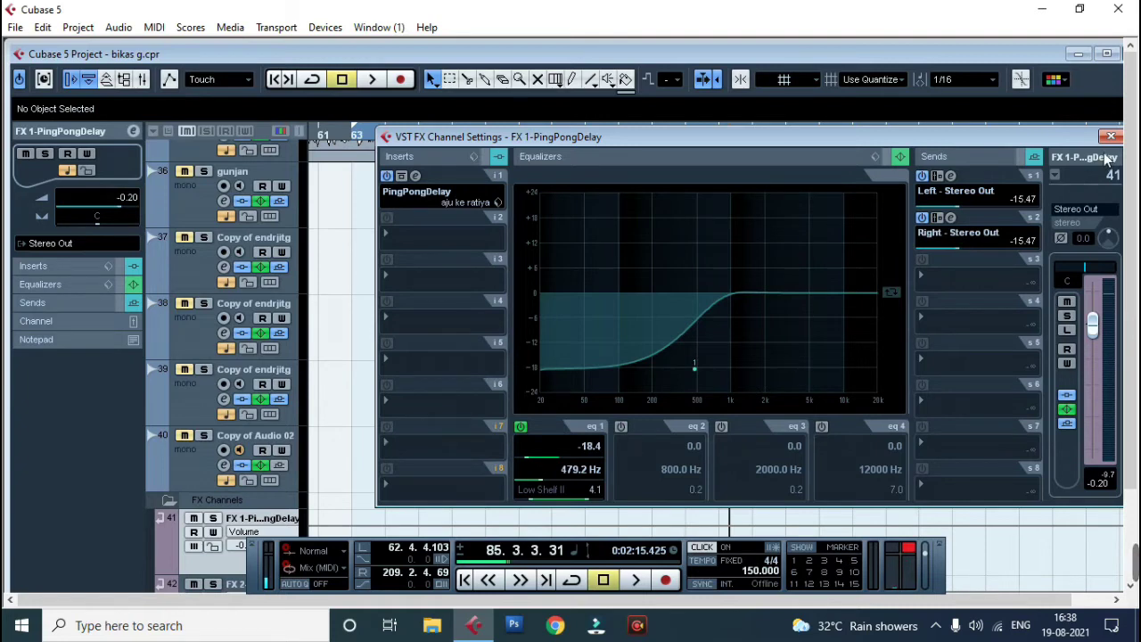
pyautogui.click(923, 218)
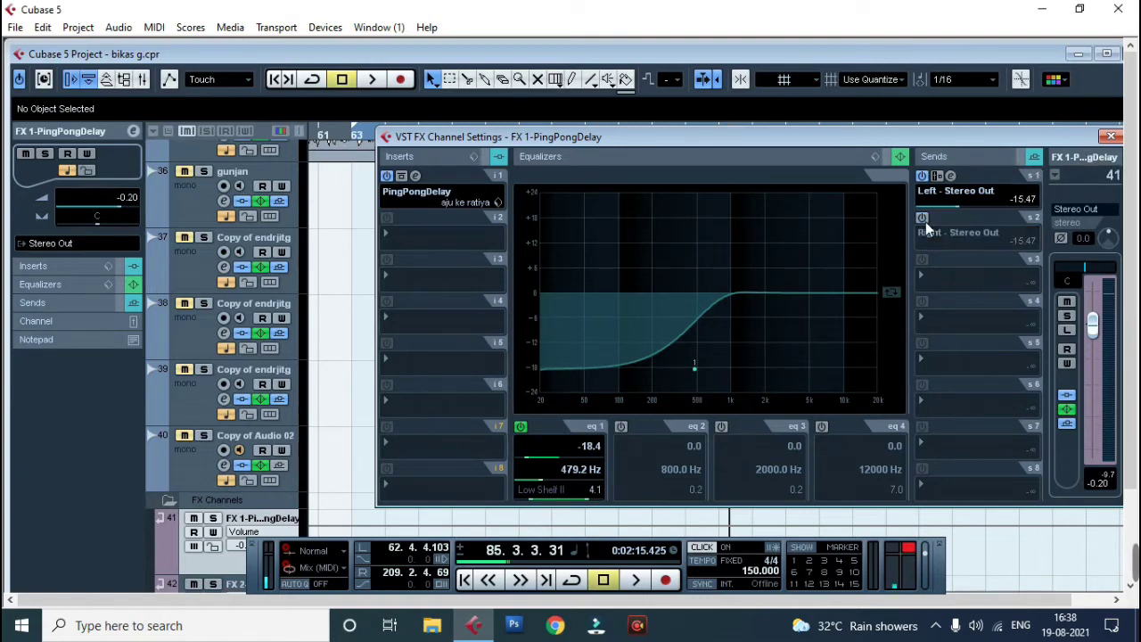
pyautogui.click(922, 175)
pyautogui.press('space')
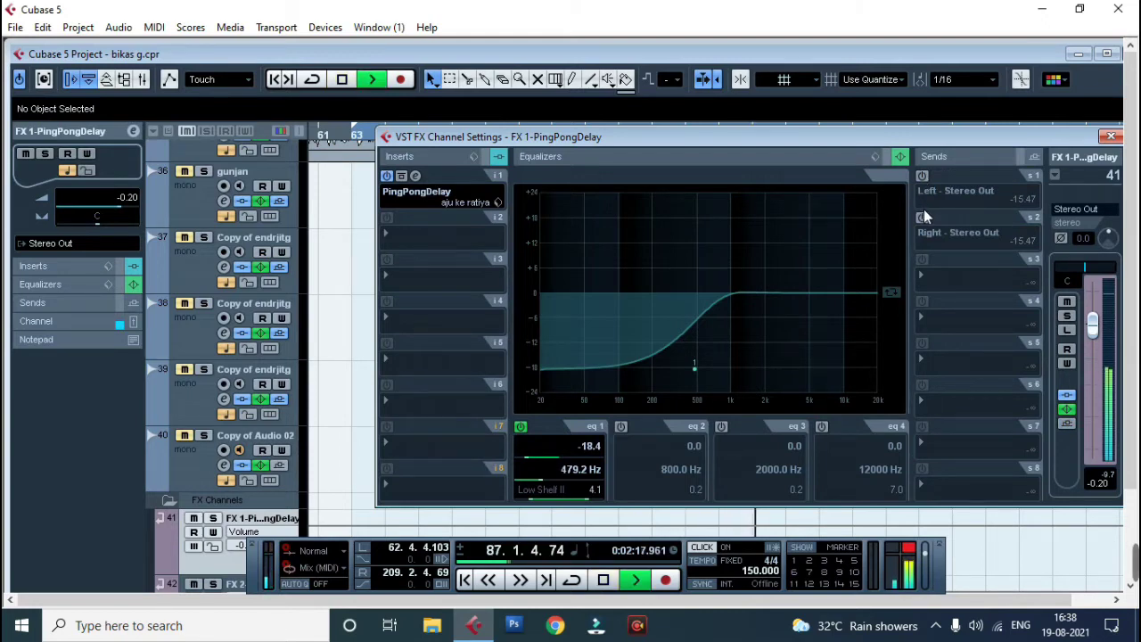
pyautogui.press('space')
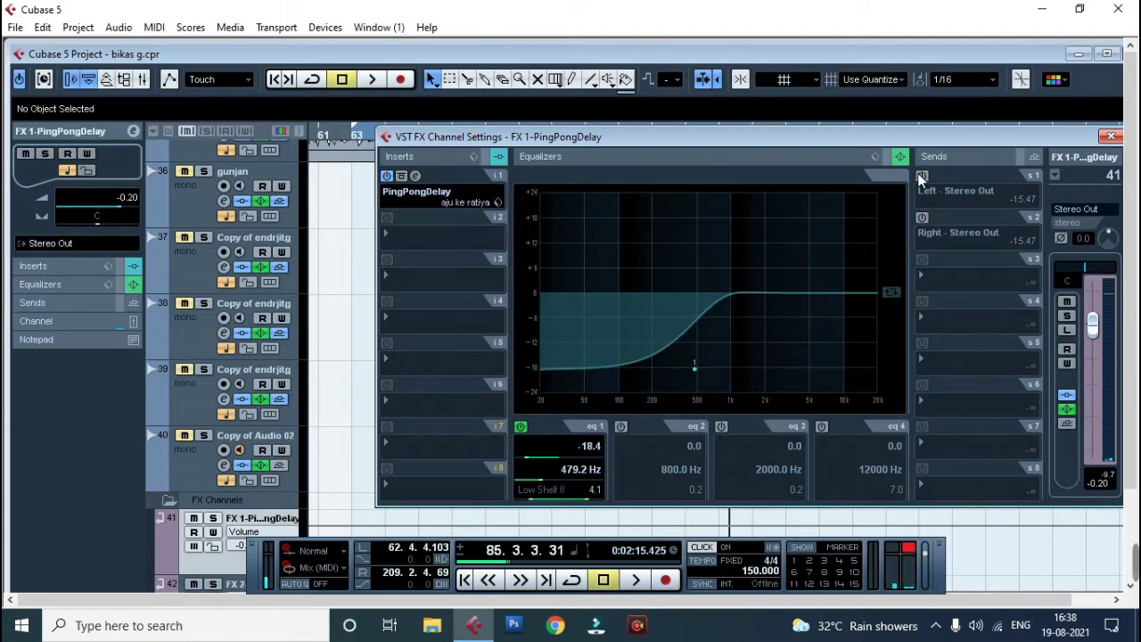
pyautogui.click(920, 177)
pyautogui.click(922, 217)
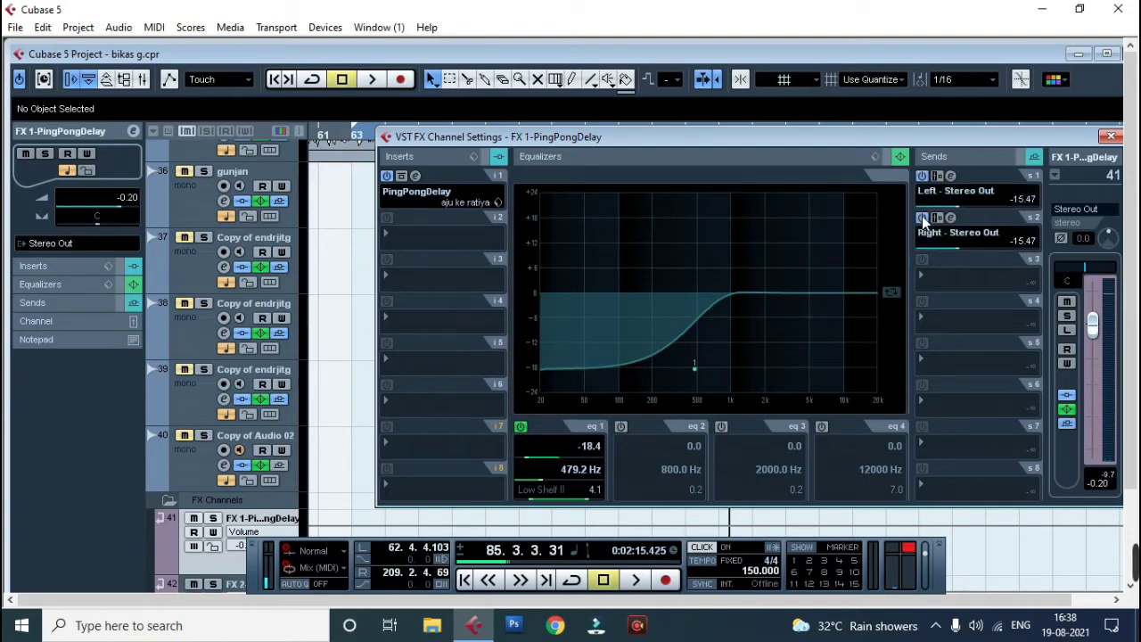
pyautogui.press('space')
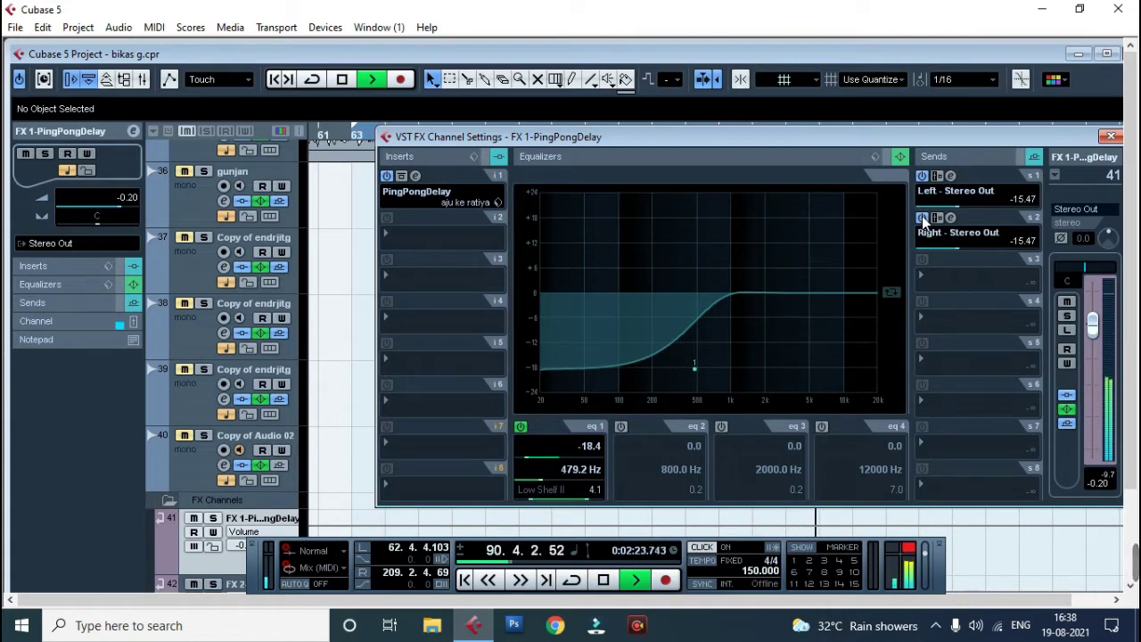
pyautogui.press('space')
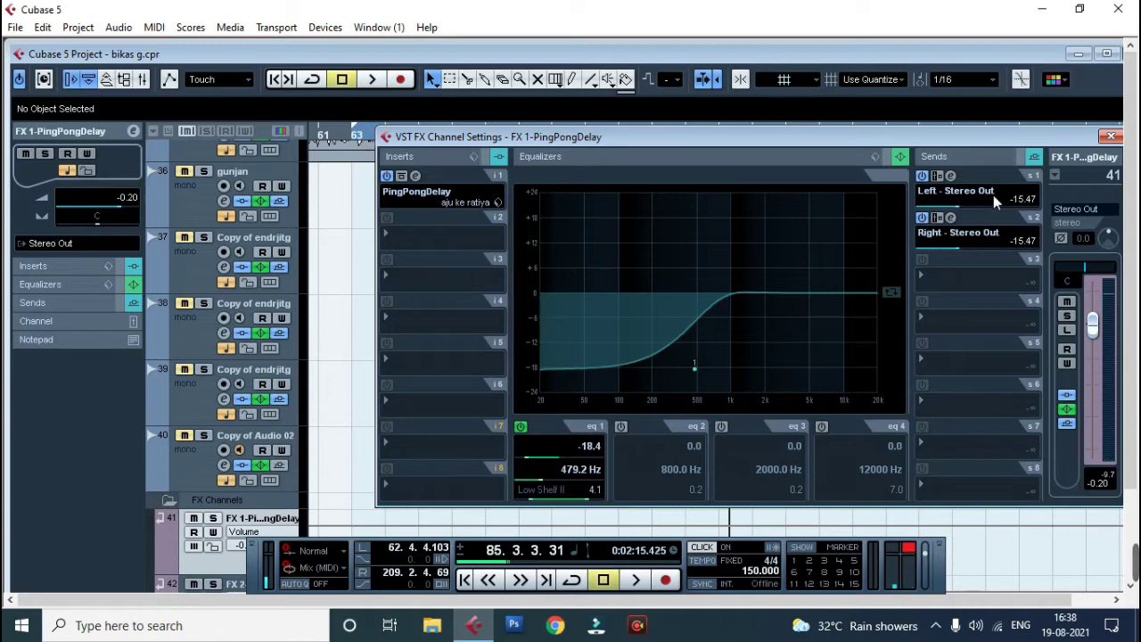
# Step: Close FX 1's channel settings and open the EKramer FX Stereo insert editor on FX 2, toggling Z Slap and leaving it selected
pyautogui.click(1109, 138)
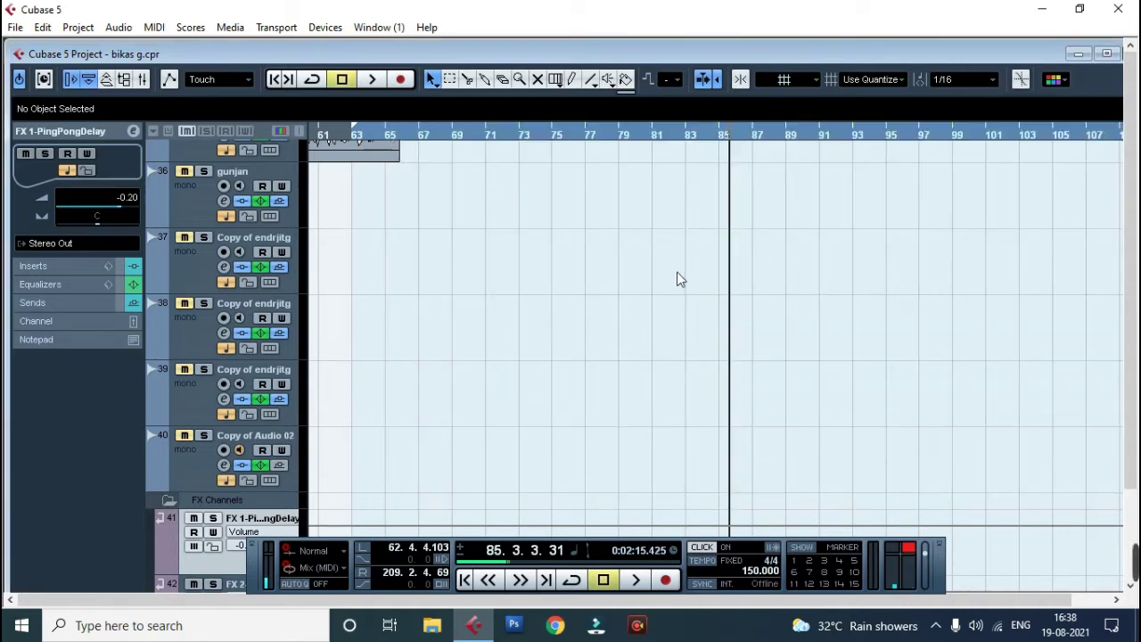
pyautogui.click(1110, 53)
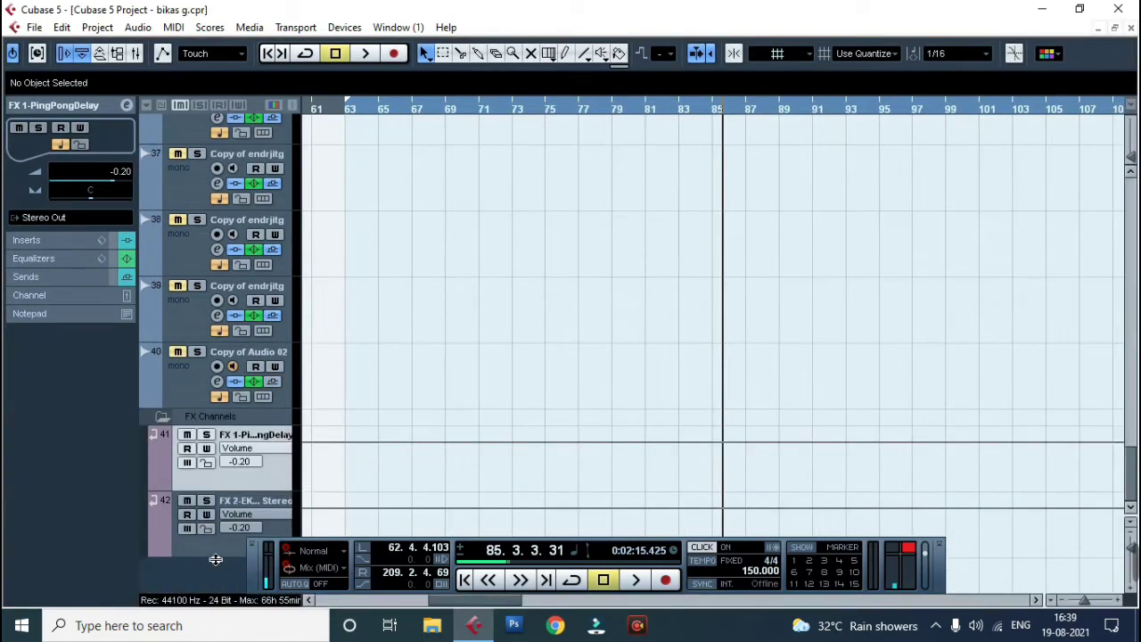
pyautogui.click(212, 548)
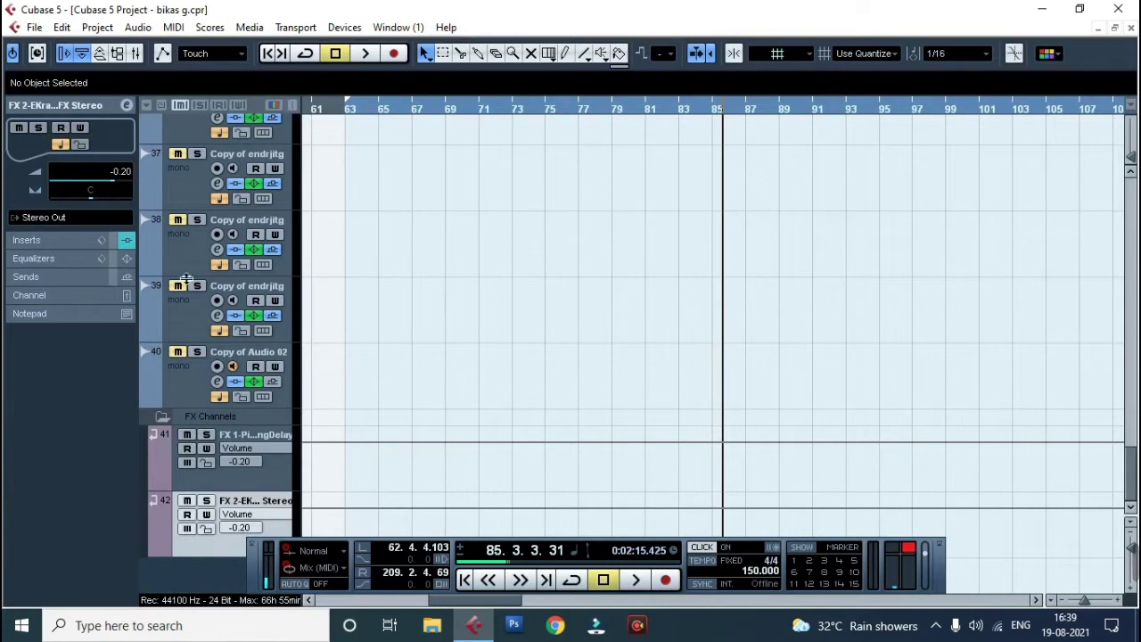
pyautogui.click(128, 105)
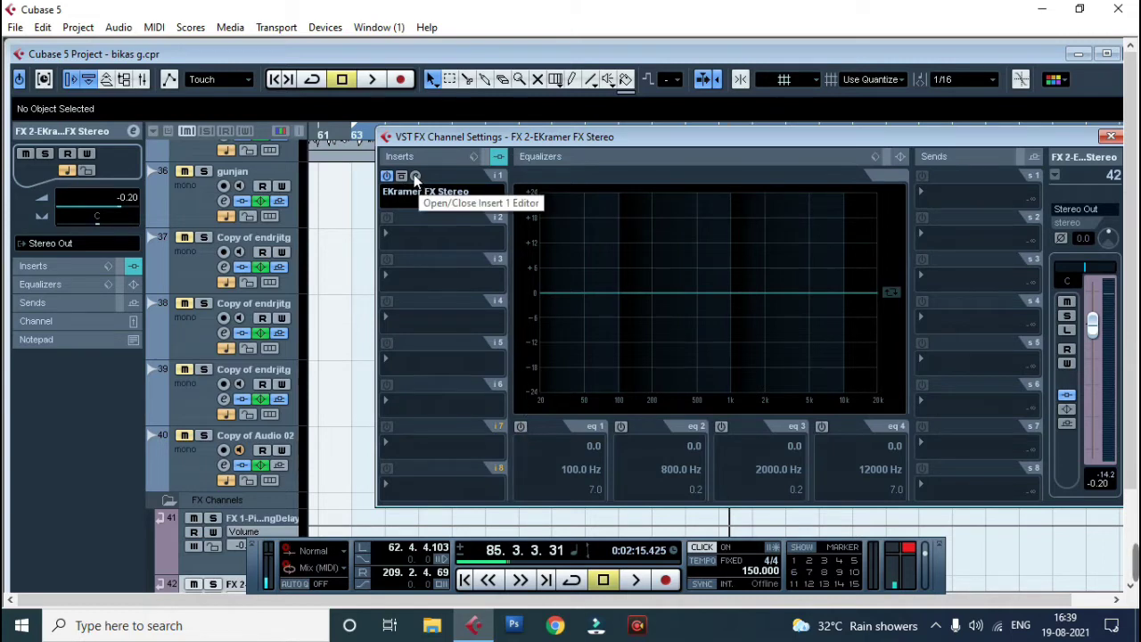
pyautogui.click(418, 177)
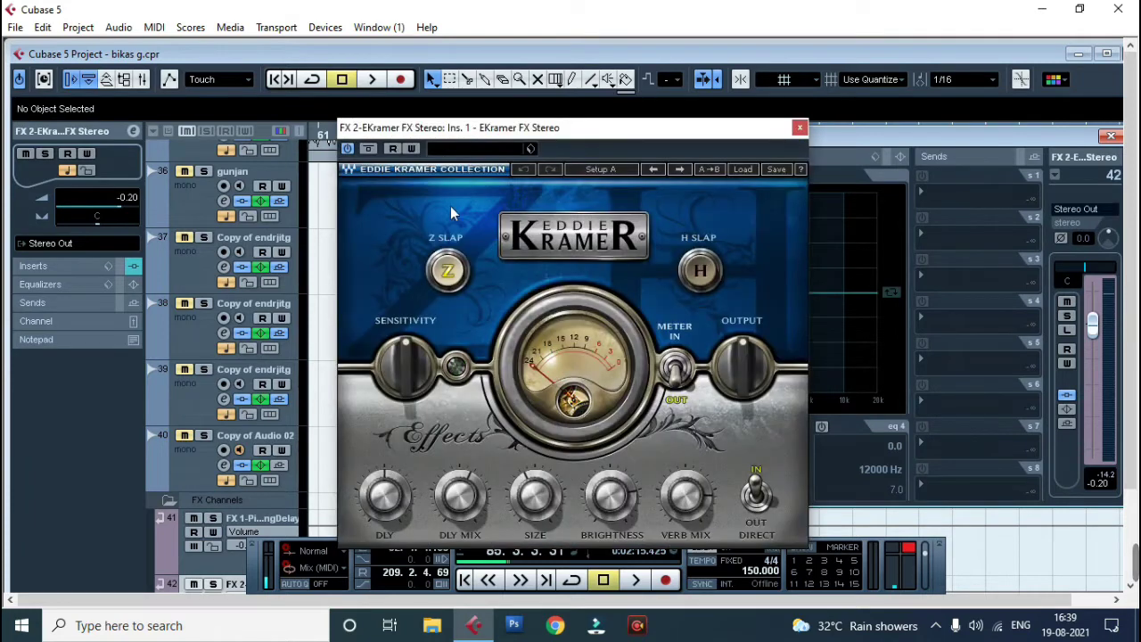
pyautogui.click(448, 271)
pyautogui.click(447, 274)
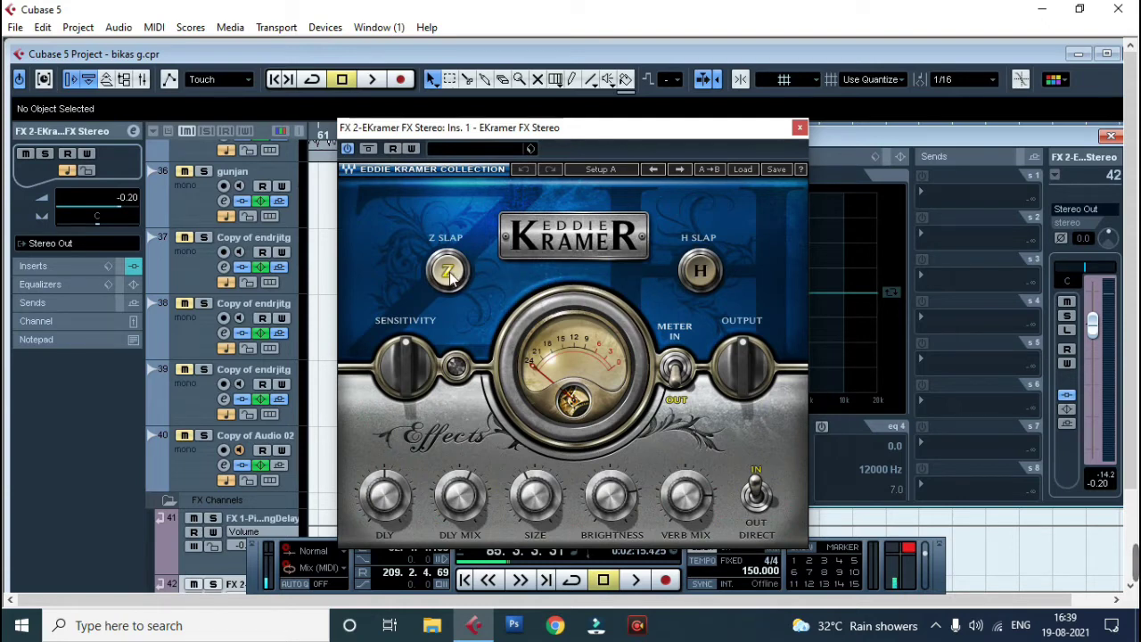
# Step: Compare the Z Slap and H Slap modes of EKramer FX during playback, leaving Z Slap selected
pyautogui.click(449, 276)
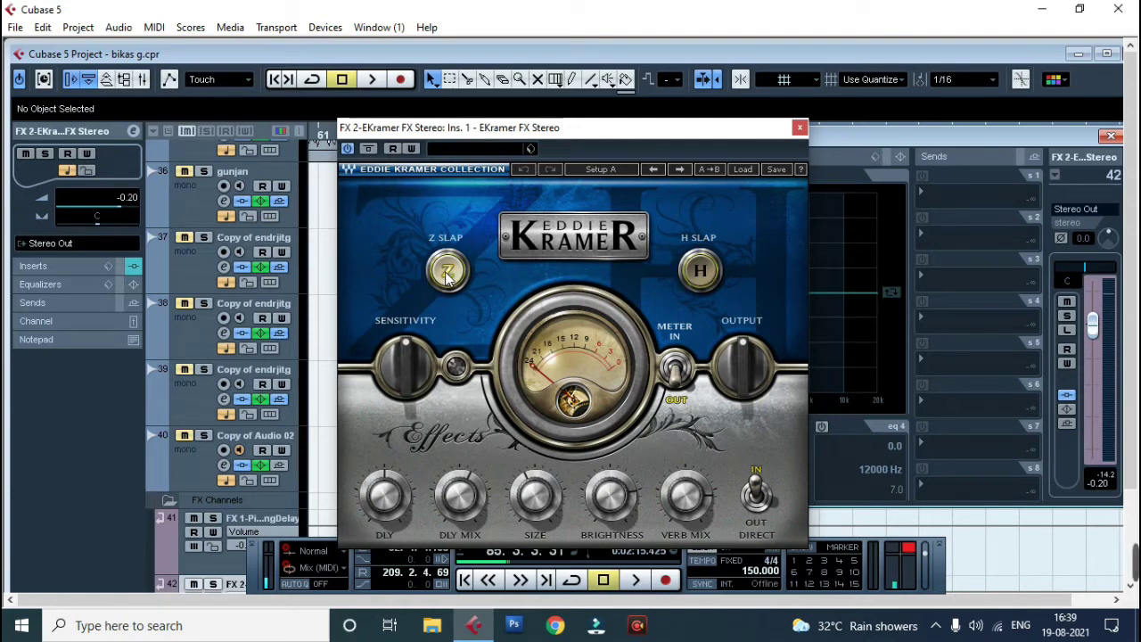
pyautogui.click(701, 273)
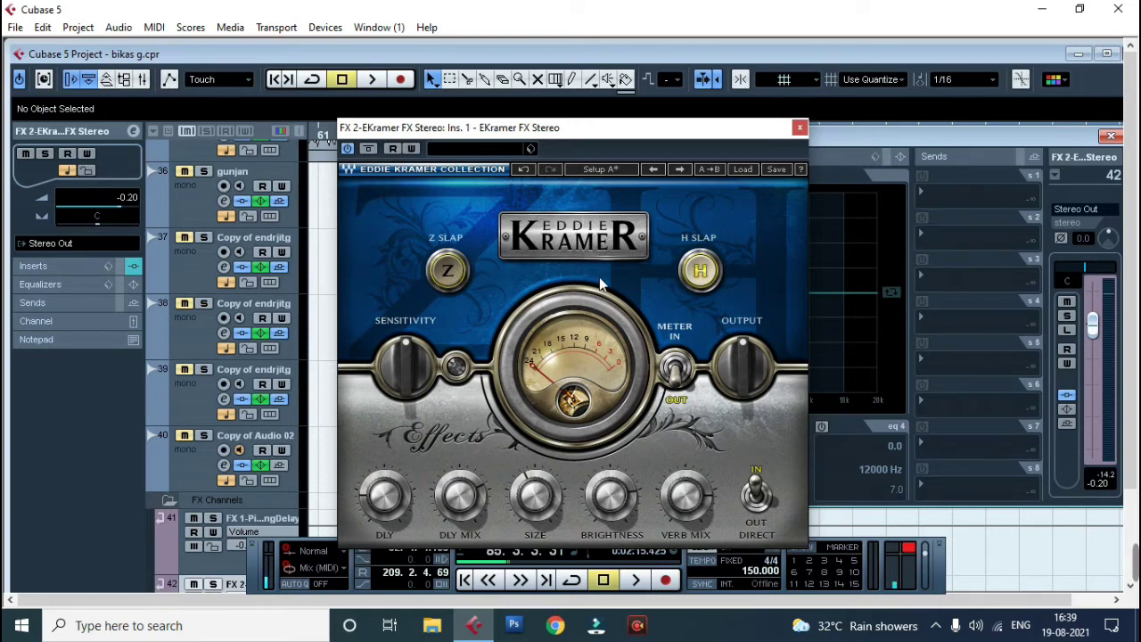
pyautogui.press('space')
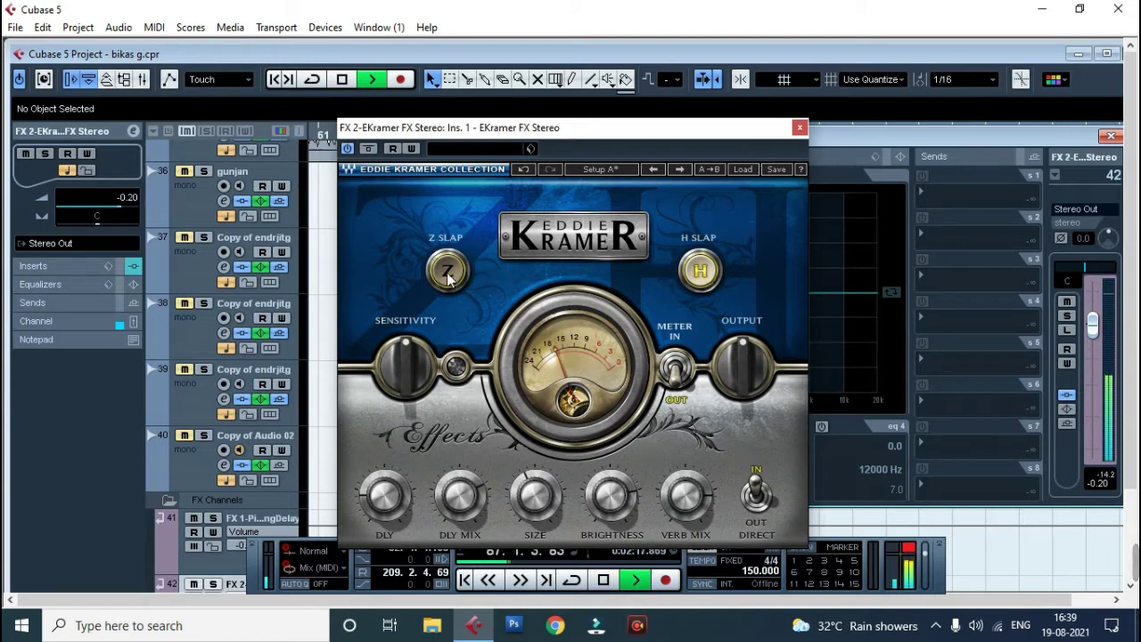
pyautogui.click(448, 274)
pyautogui.click(701, 274)
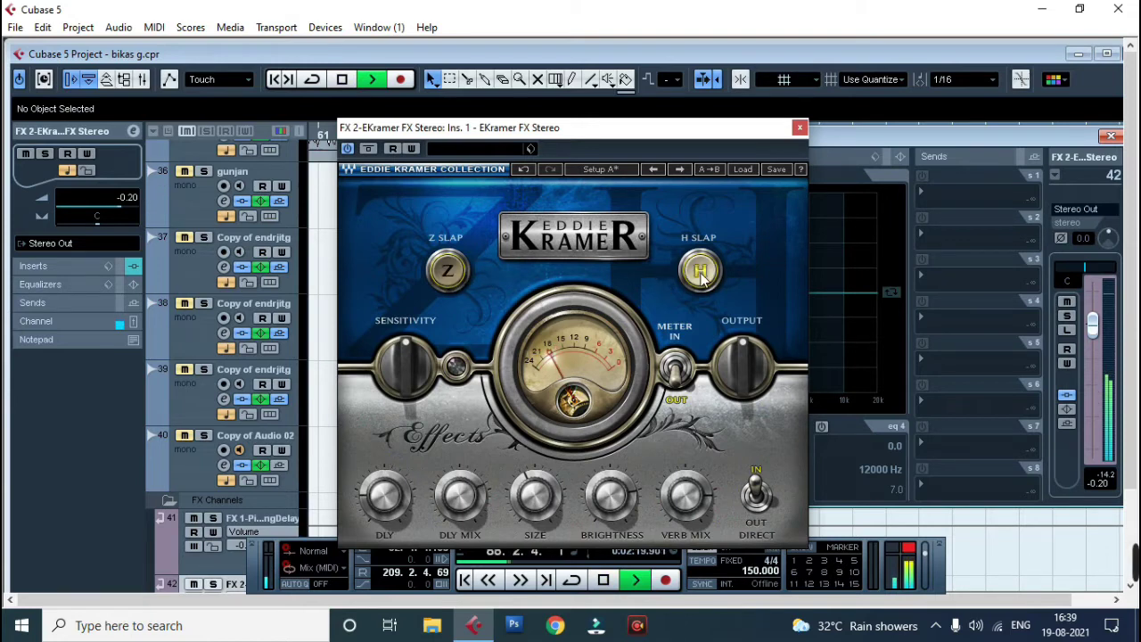
pyautogui.click(448, 273)
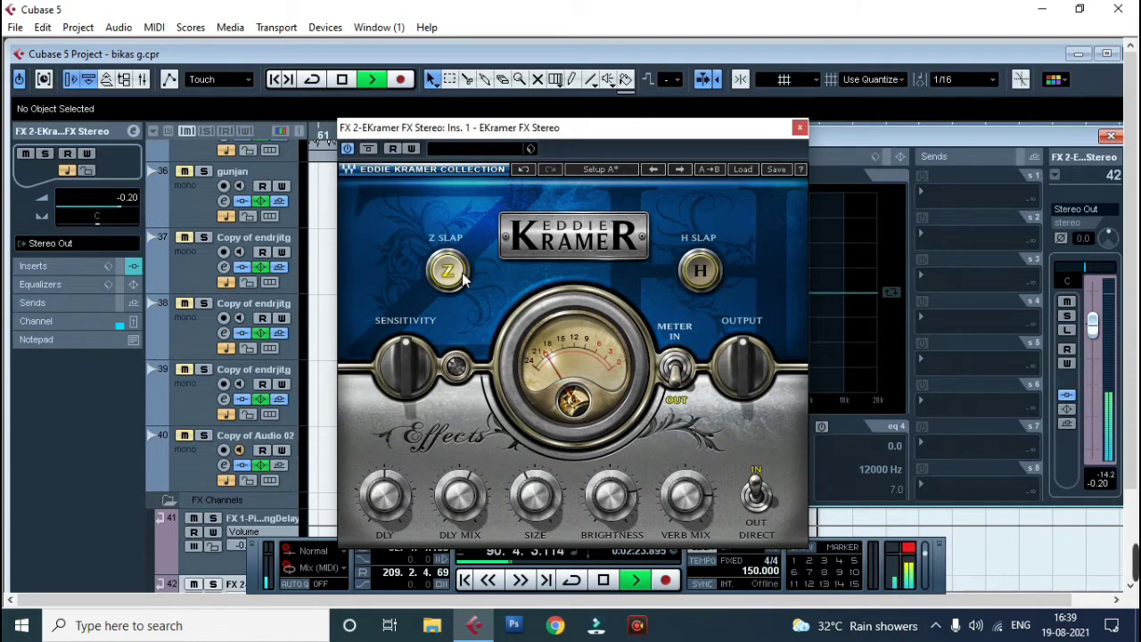
pyautogui.press('space')
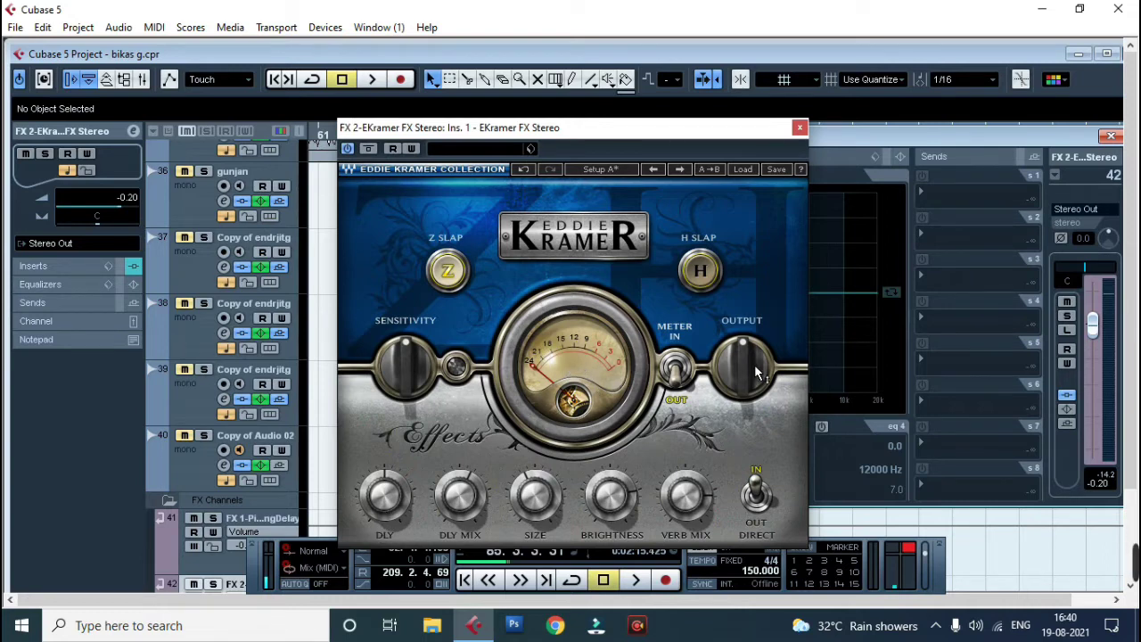
# Step: Switch the EKramer FX Direct signal between IN and OUT during playback, leaving it at OUT
pyautogui.moveTo(757, 358)
pyautogui.moveTo(392, 359)
pyautogui.moveTo(415, 398)
pyautogui.click(755, 496)
pyautogui.press('space')
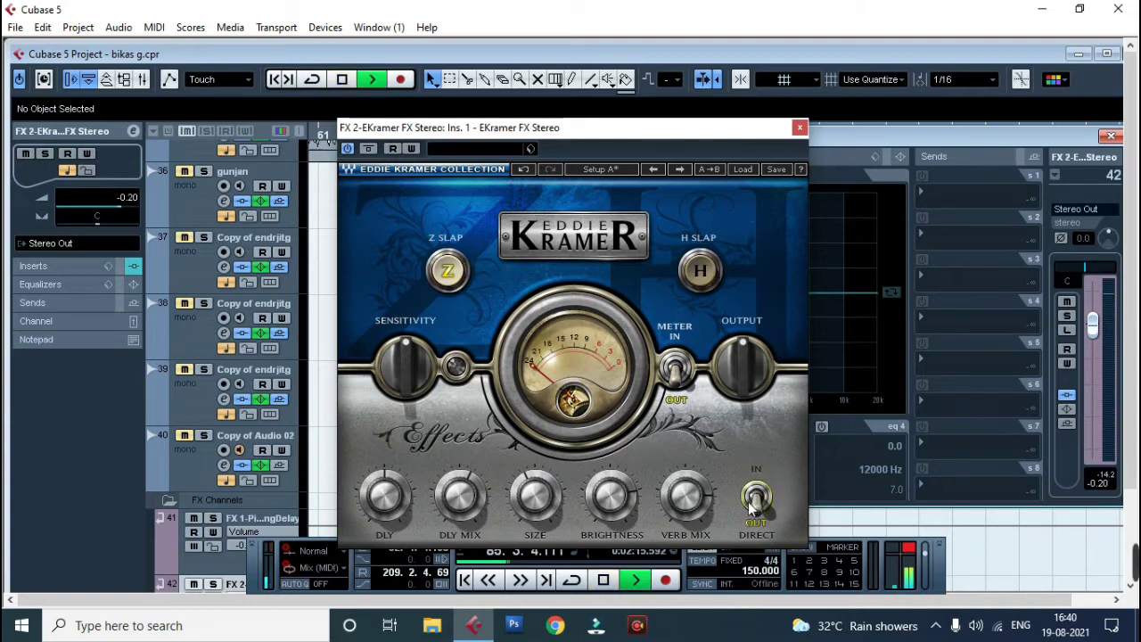
pyautogui.click(757, 502)
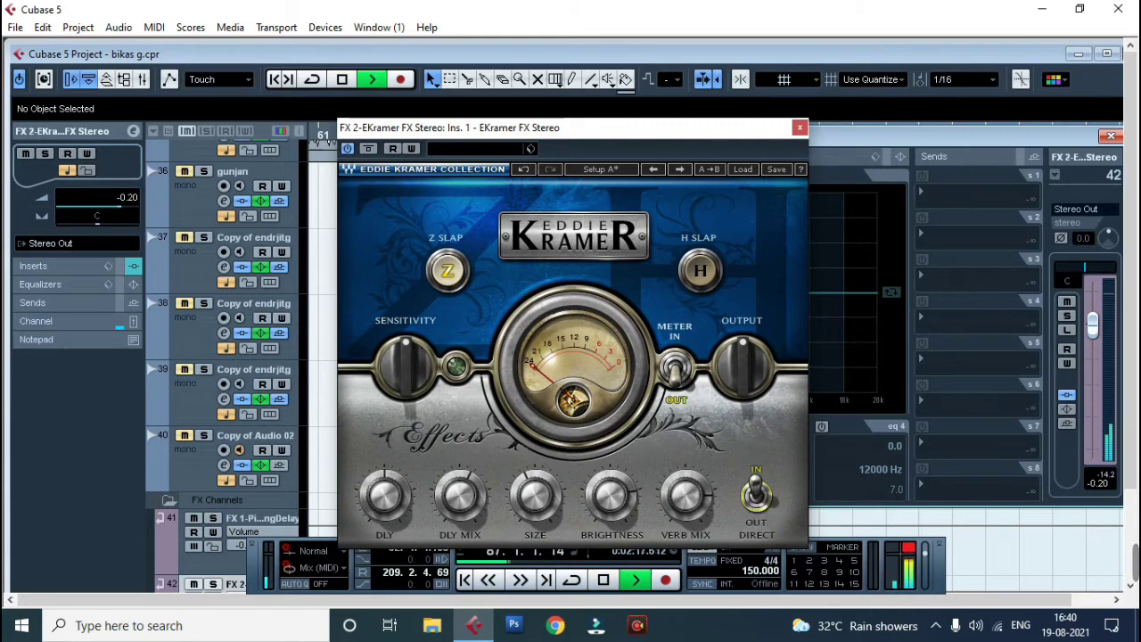
pyautogui.click(758, 501)
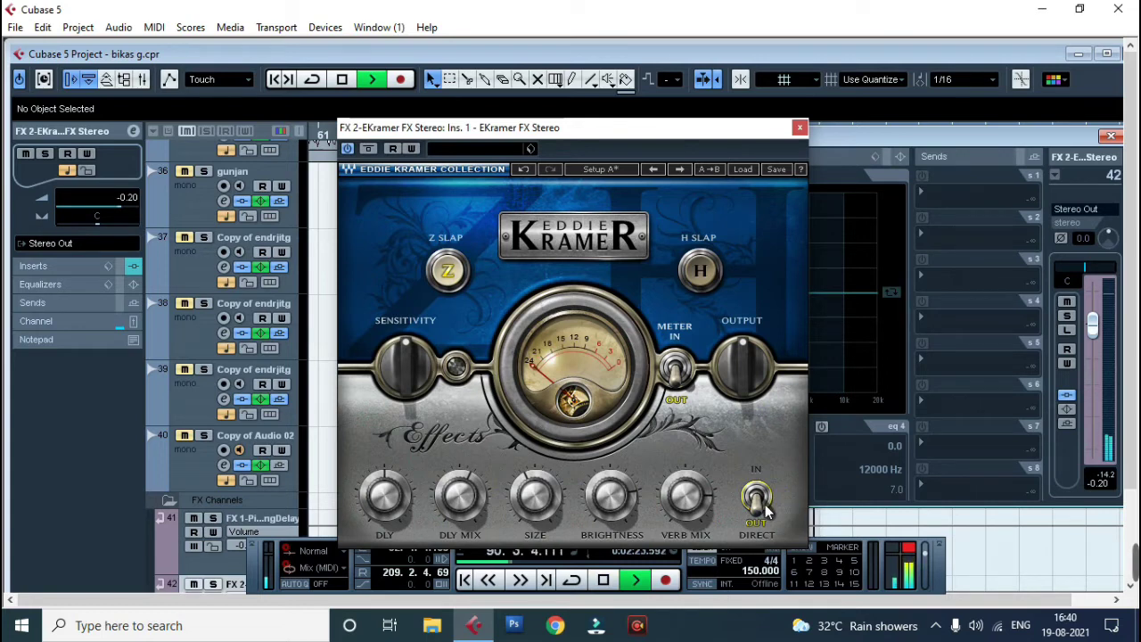
pyautogui.press('space')
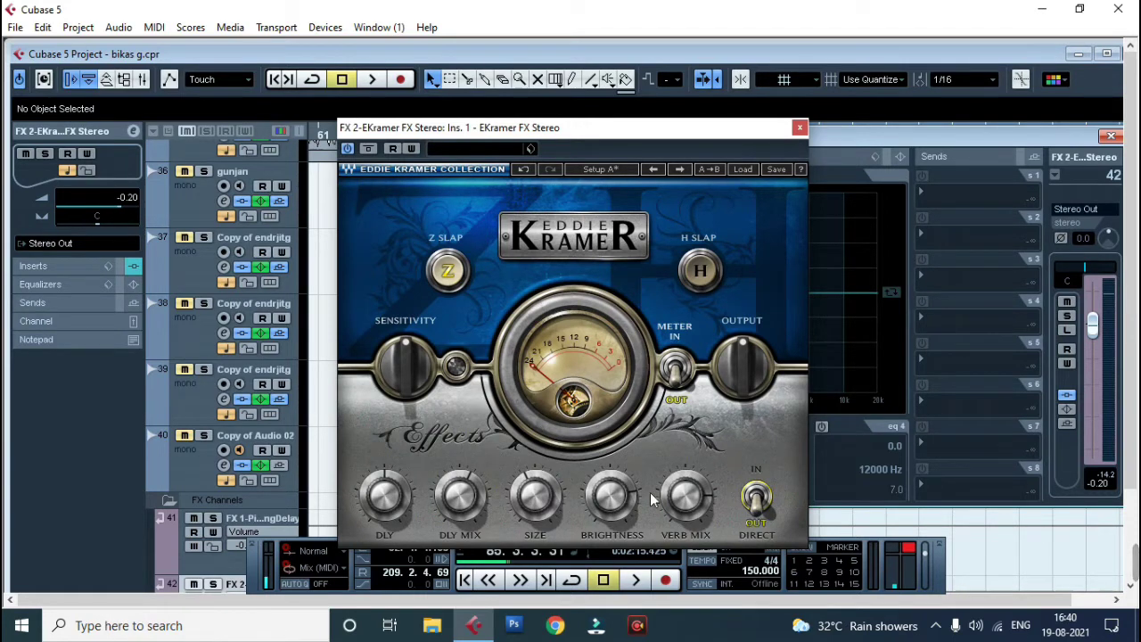
# Step: Examine the EKramer FX delay, size, brightness and reverb mix settings, audition the effect in playback, and close the plug-in editor
pyautogui.click(391, 501)
pyautogui.click(472, 497)
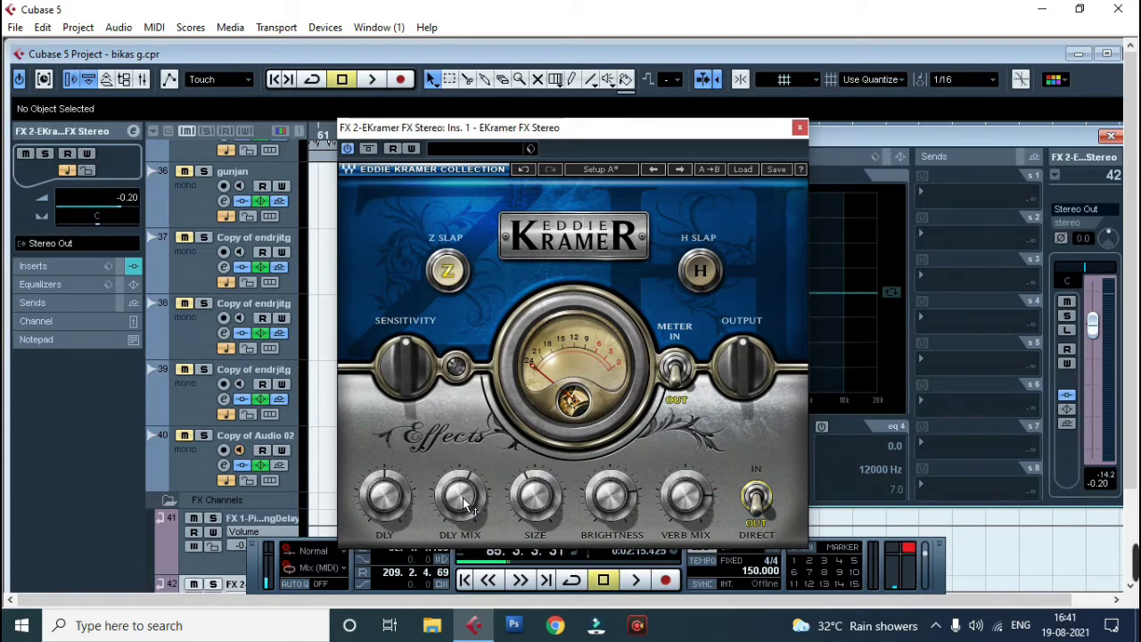
pyautogui.moveTo(461, 499)
pyautogui.moveTo(536, 505)
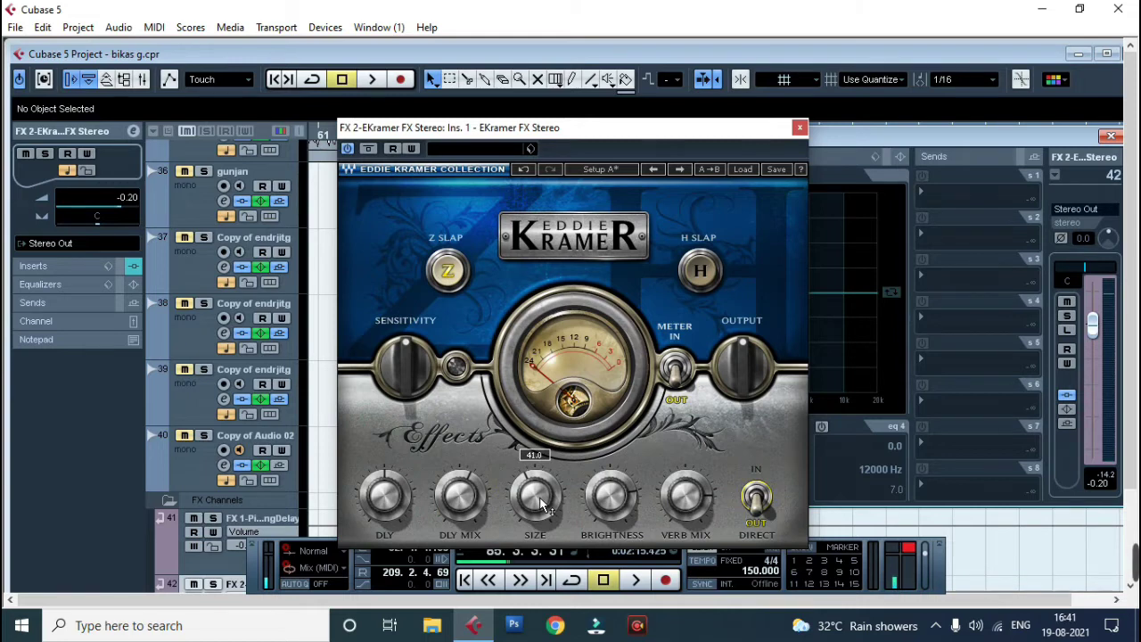
pyautogui.moveTo(539, 502); pyautogui.dragTo(539, 506)
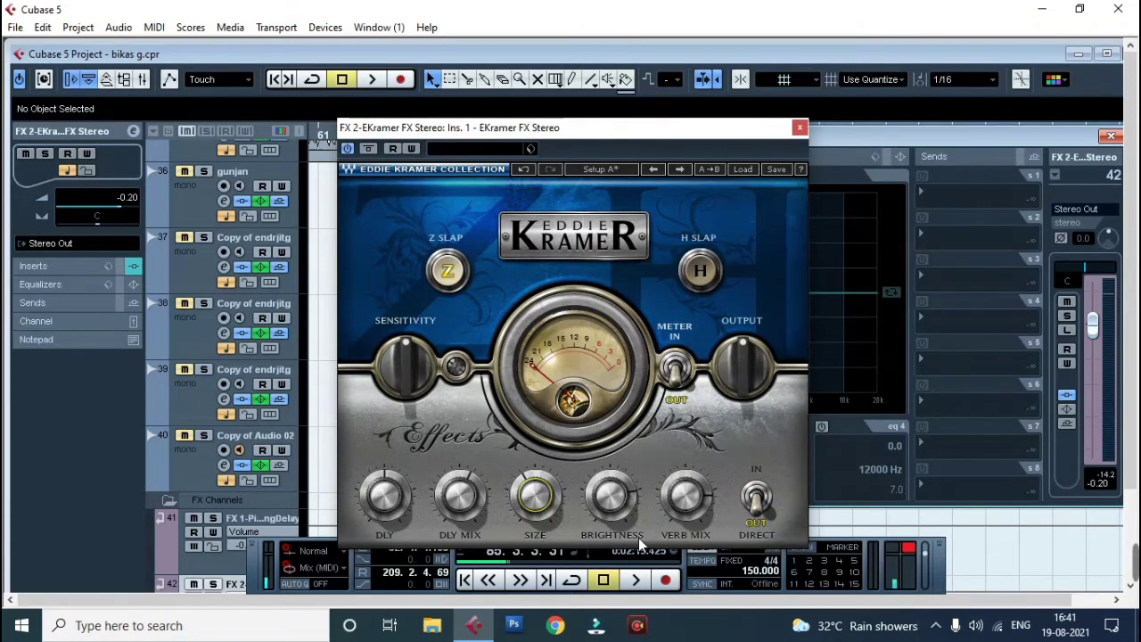
pyautogui.moveTo(625, 503)
pyautogui.moveTo(694, 518)
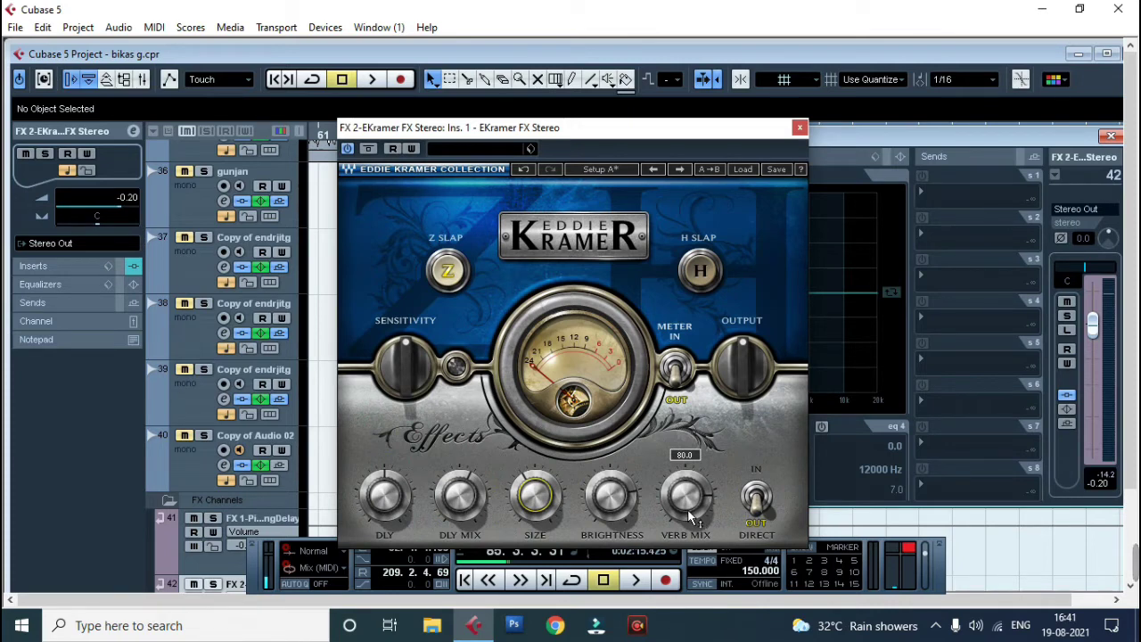
pyautogui.press('space')
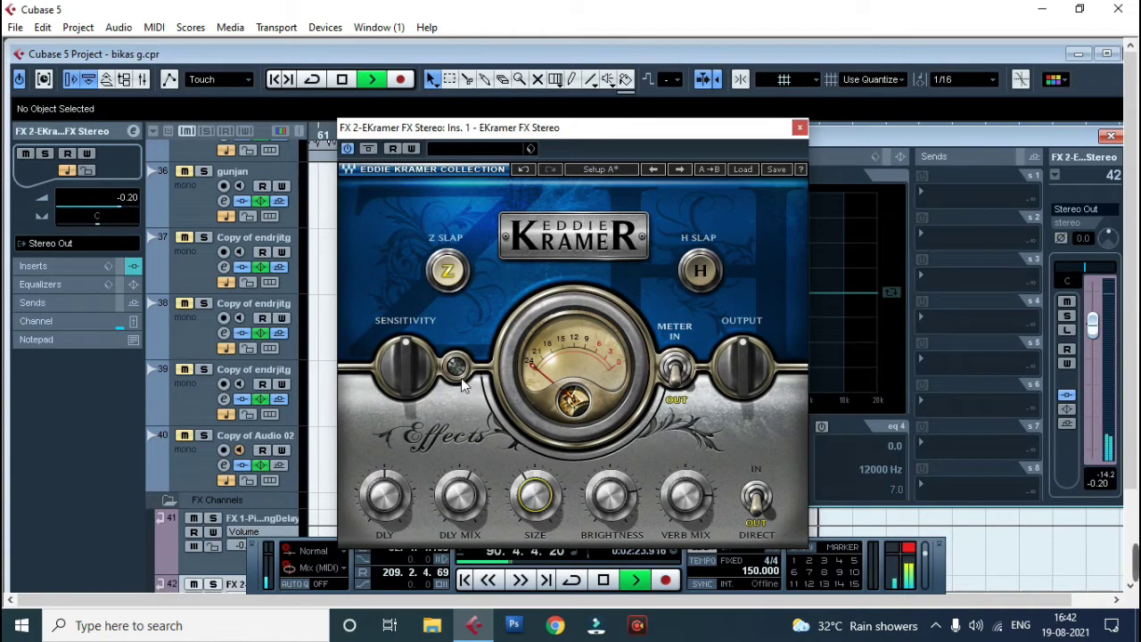
pyautogui.press('space')
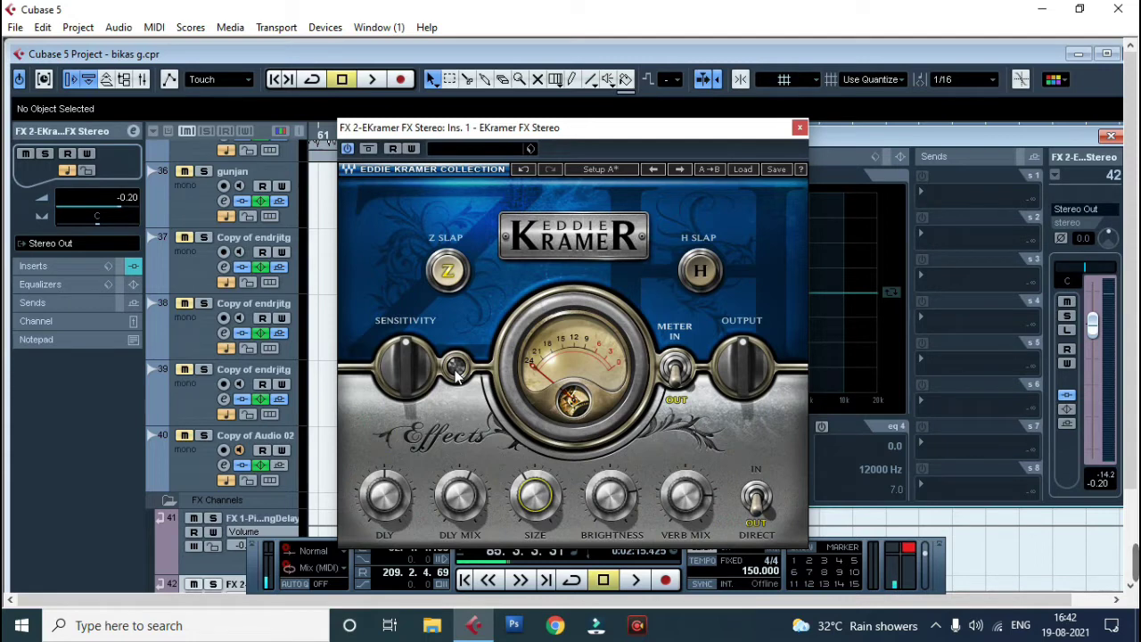
pyautogui.click(799, 130)
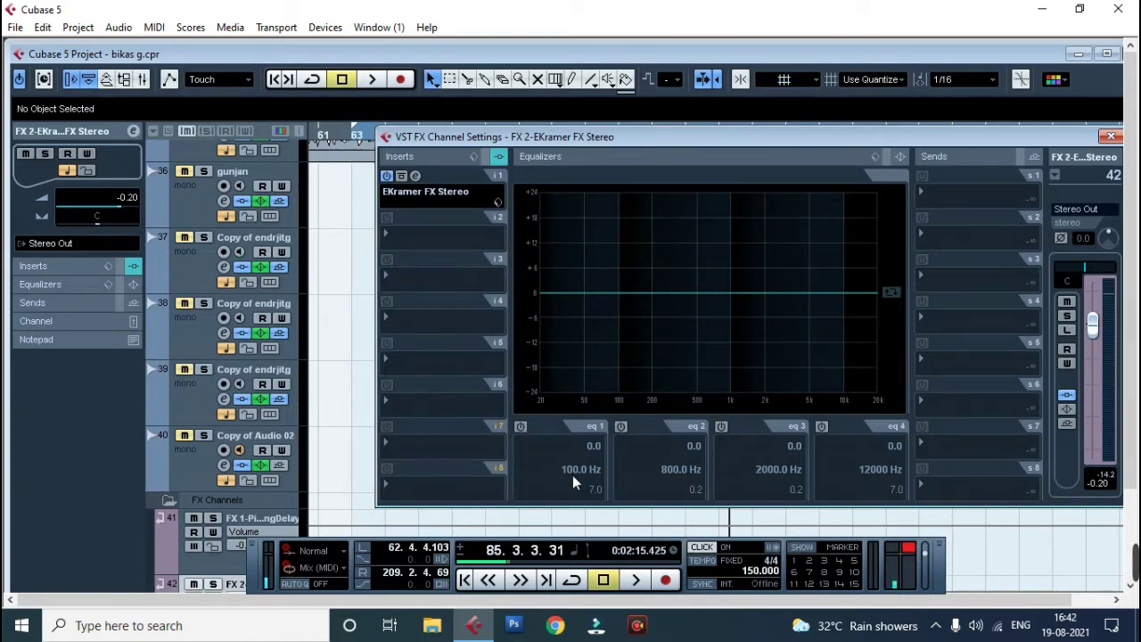
# Step: Try a Low Shelf II cut of -19.8 at 570 Hz on FX 2's EQ 1 during playback, and switch the band off
pyautogui.click(520, 426)
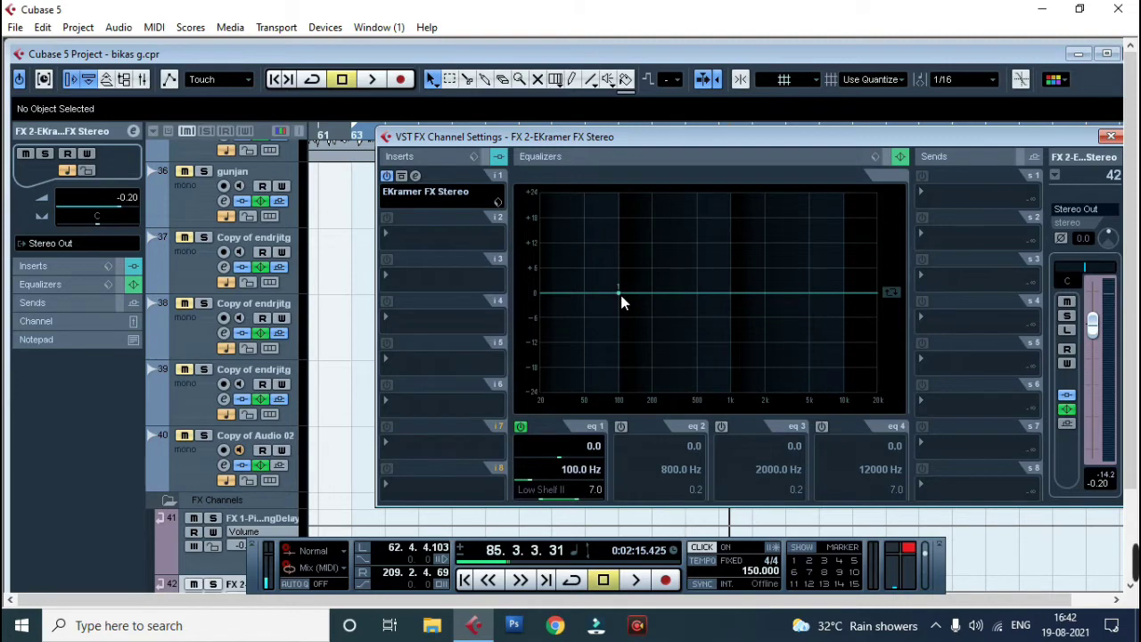
pyautogui.moveTo(617, 295); pyautogui.dragTo(730, 367)
pyautogui.press('space')
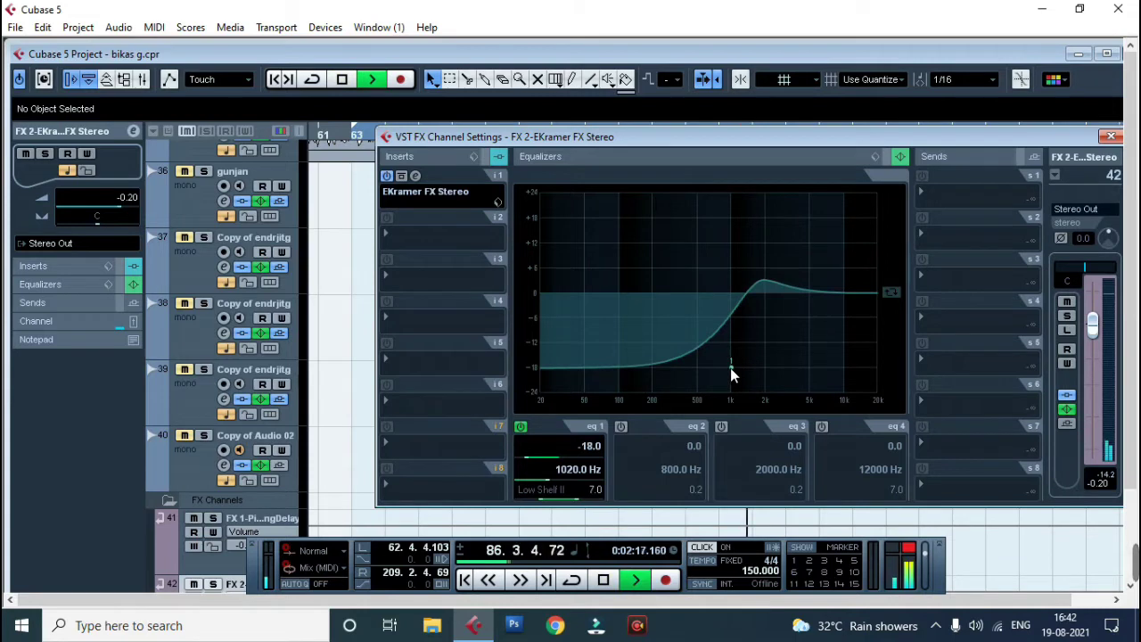
pyautogui.moveTo(730, 367); pyautogui.dragTo(702, 375)
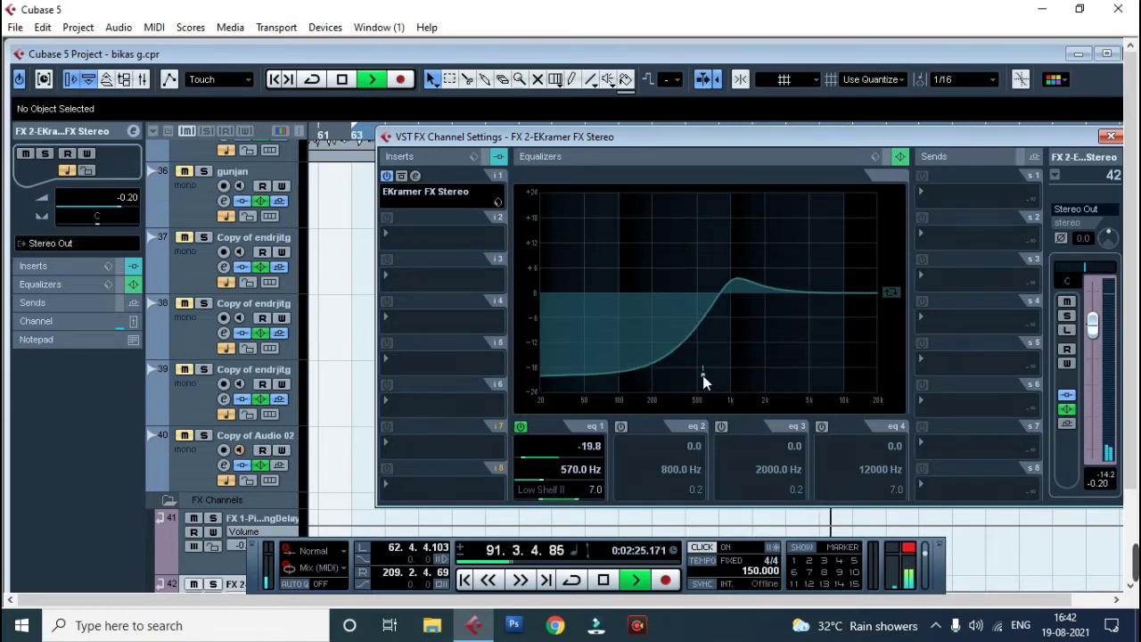
pyautogui.press('space')
pyautogui.click(522, 428)
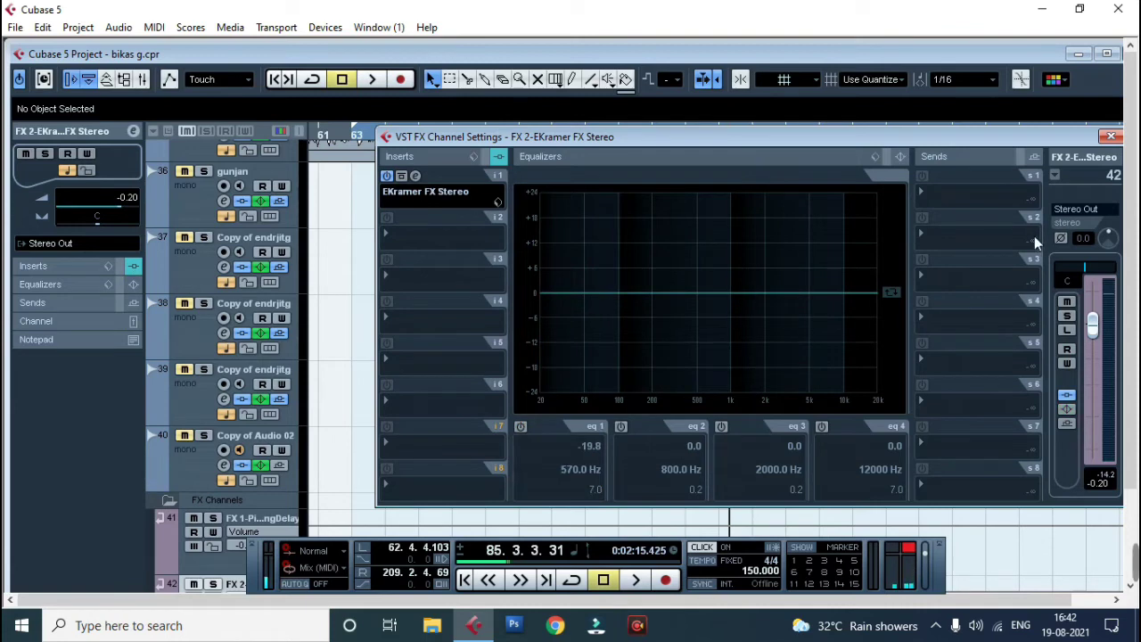
# Step: Close FX 2's channel settings and open the channel settings of the hare rama audio track 8
pyautogui.click(1108, 138)
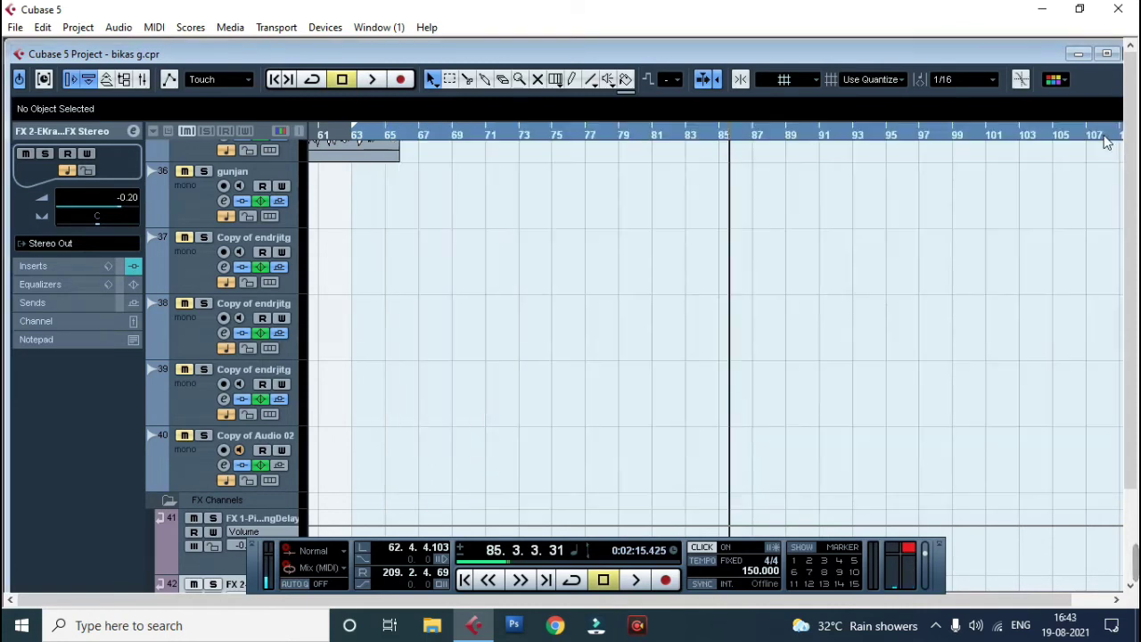
pyautogui.click(1106, 53)
pyautogui.scroll(-1, 575, 406)
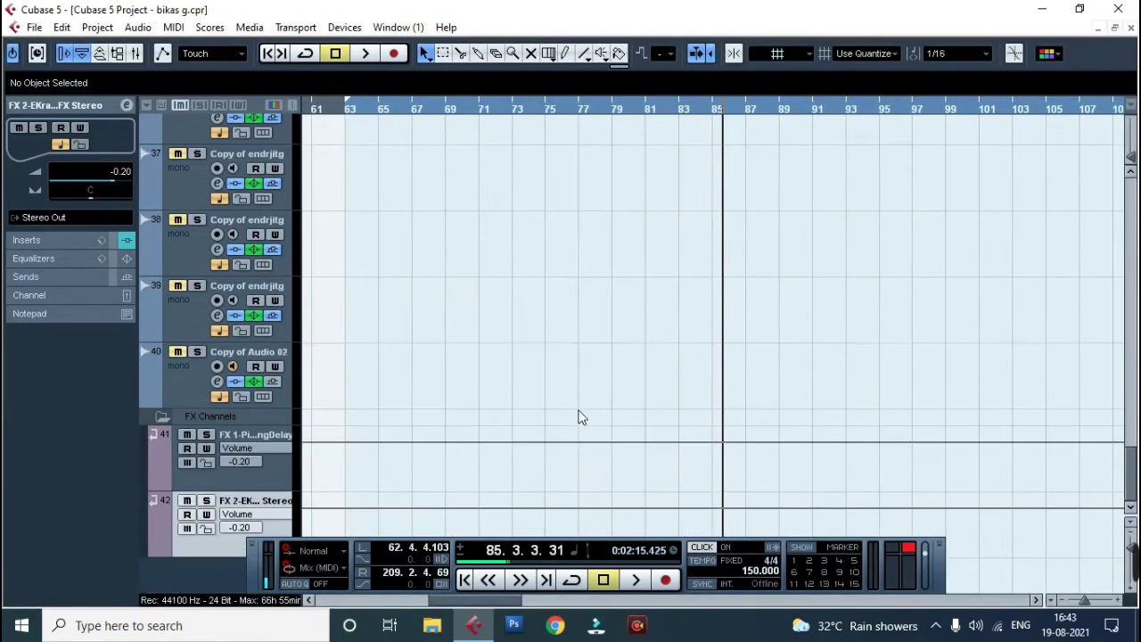
pyautogui.scroll(15, 584, 416)
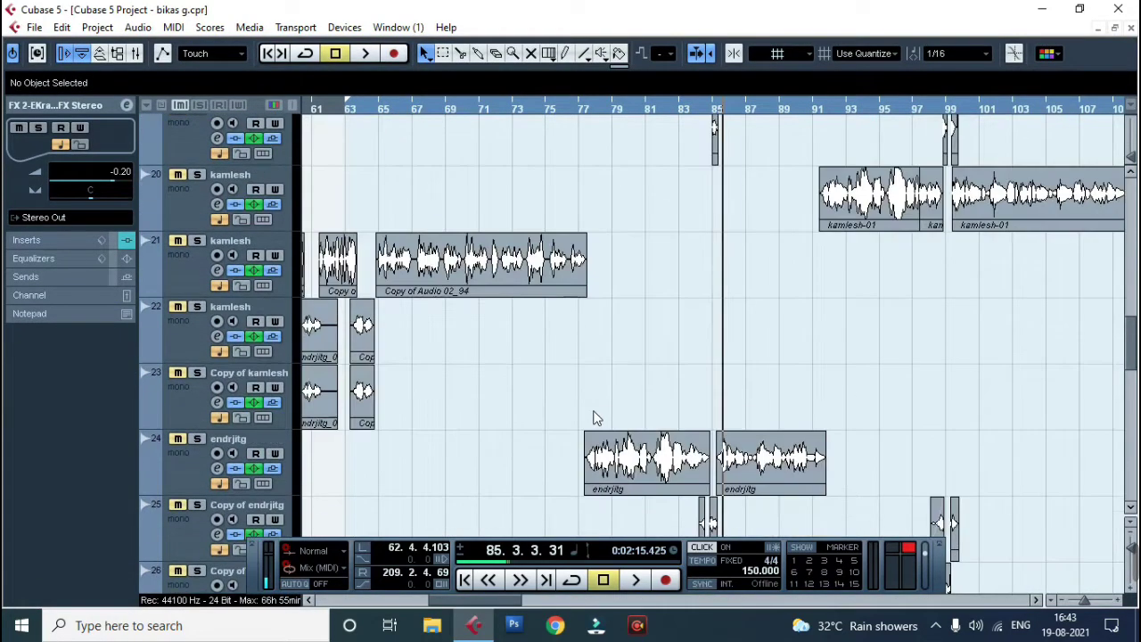
pyautogui.scroll(10, 599, 417)
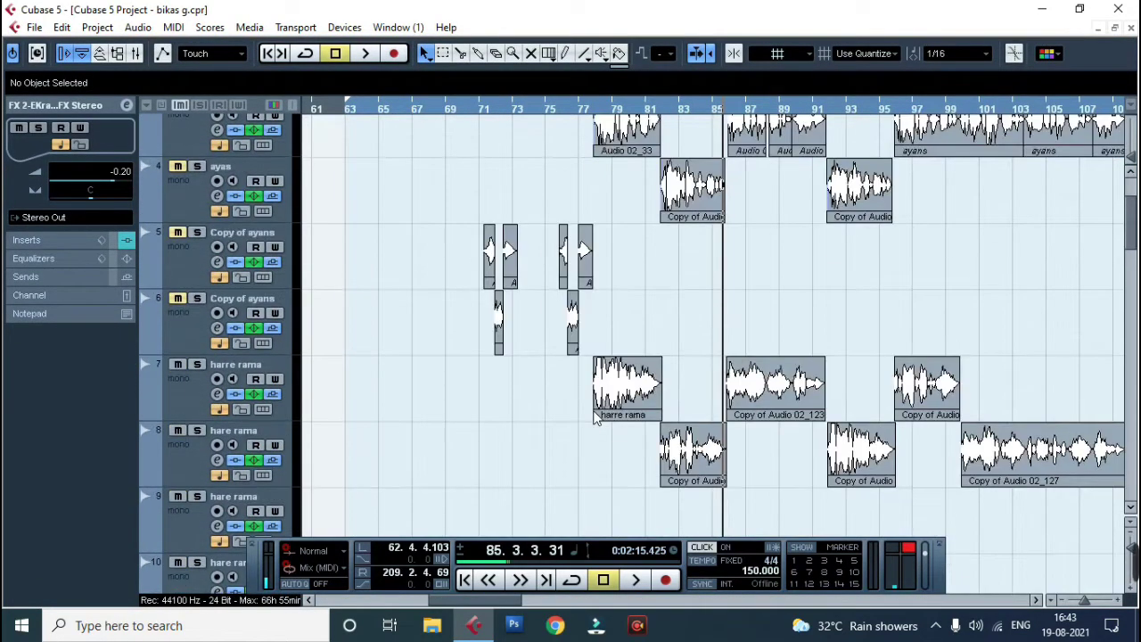
pyautogui.scroll(3, 596, 419)
pyautogui.press('g')
pyautogui.press('g')
pyautogui.press('g')
pyautogui.press('g')
pyautogui.press('g')
pyautogui.press('g')
pyautogui.press('g')
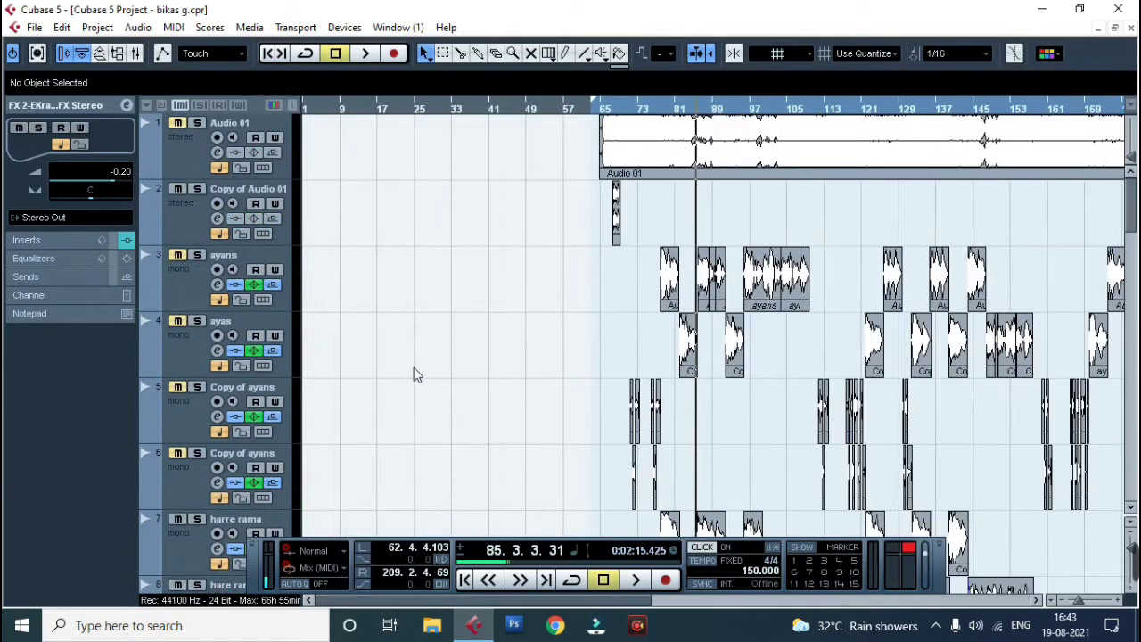
pyautogui.scroll(-6, 414, 367)
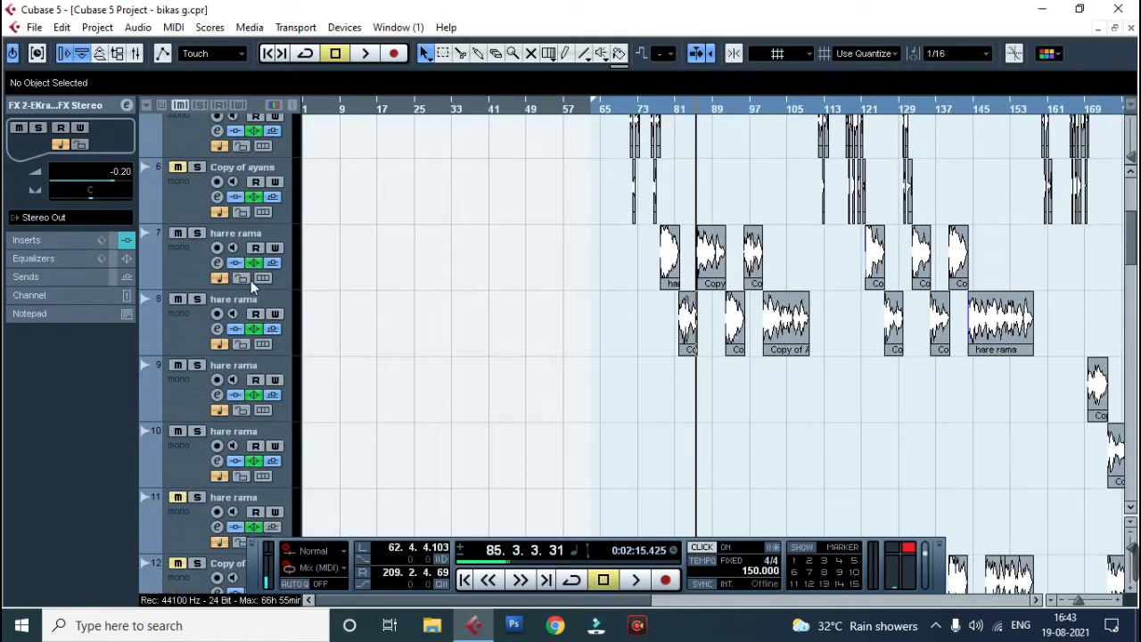
pyautogui.click(186, 270)
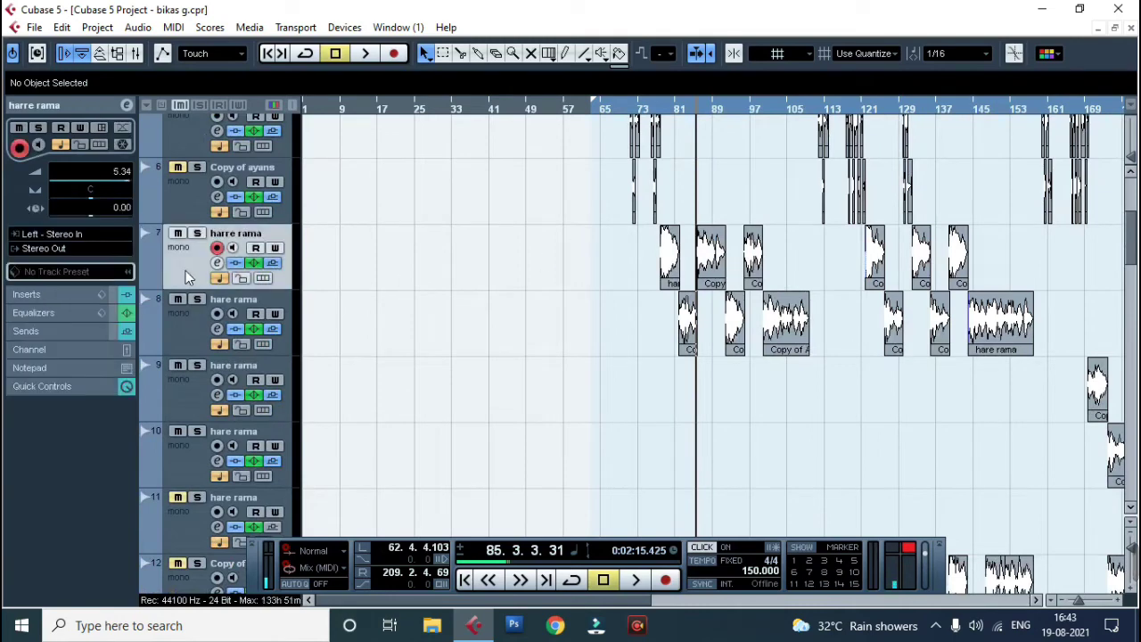
pyautogui.click(216, 328)
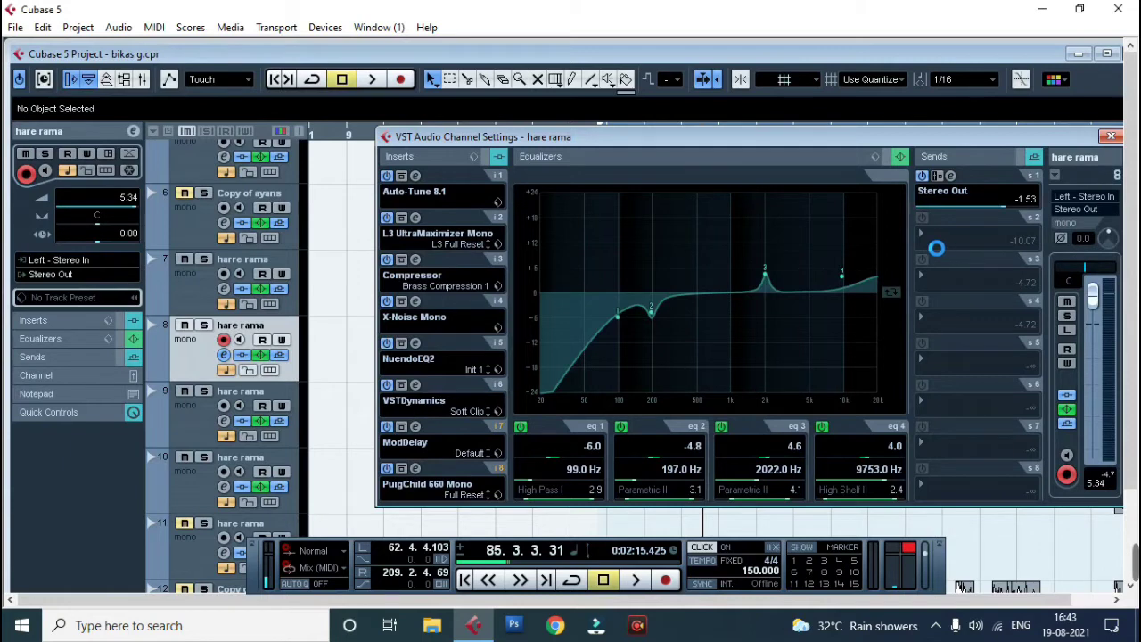
# Step: Route the hare rama track's send 2 to FX 1-PingPongDelay and enable it at a level of -4.72
pyautogui.click(925, 235)
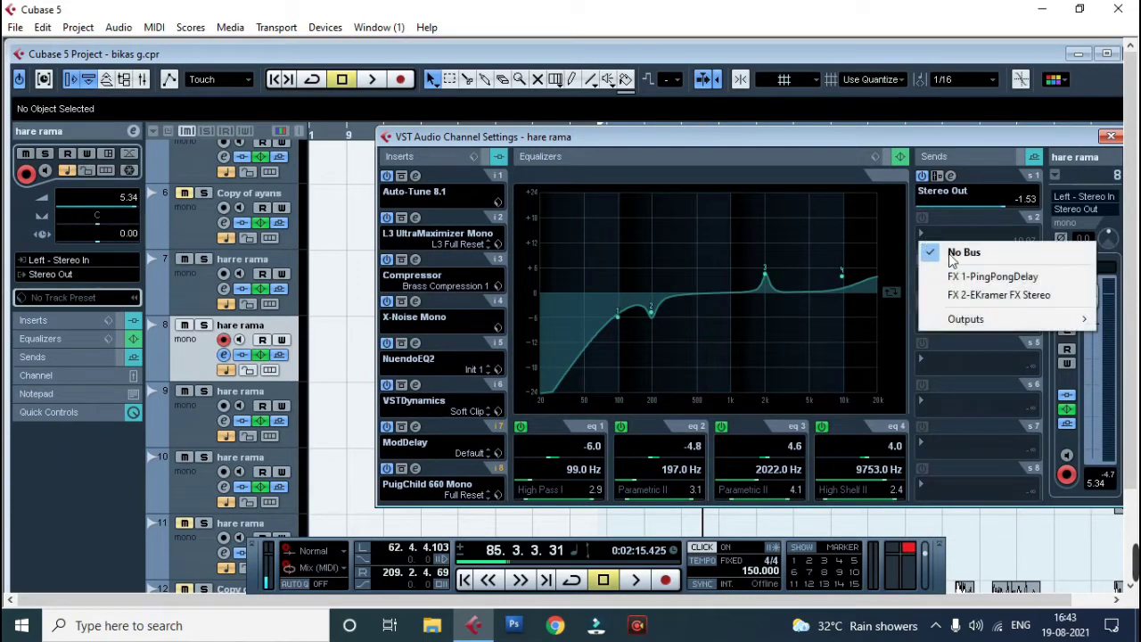
pyautogui.click(976, 279)
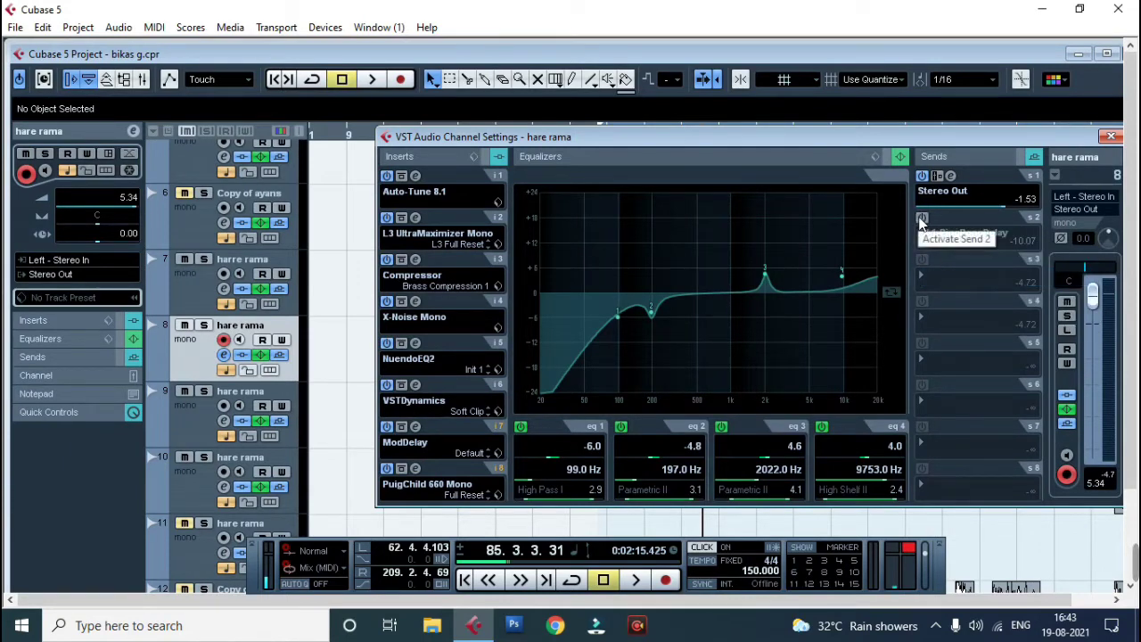
pyautogui.click(921, 218)
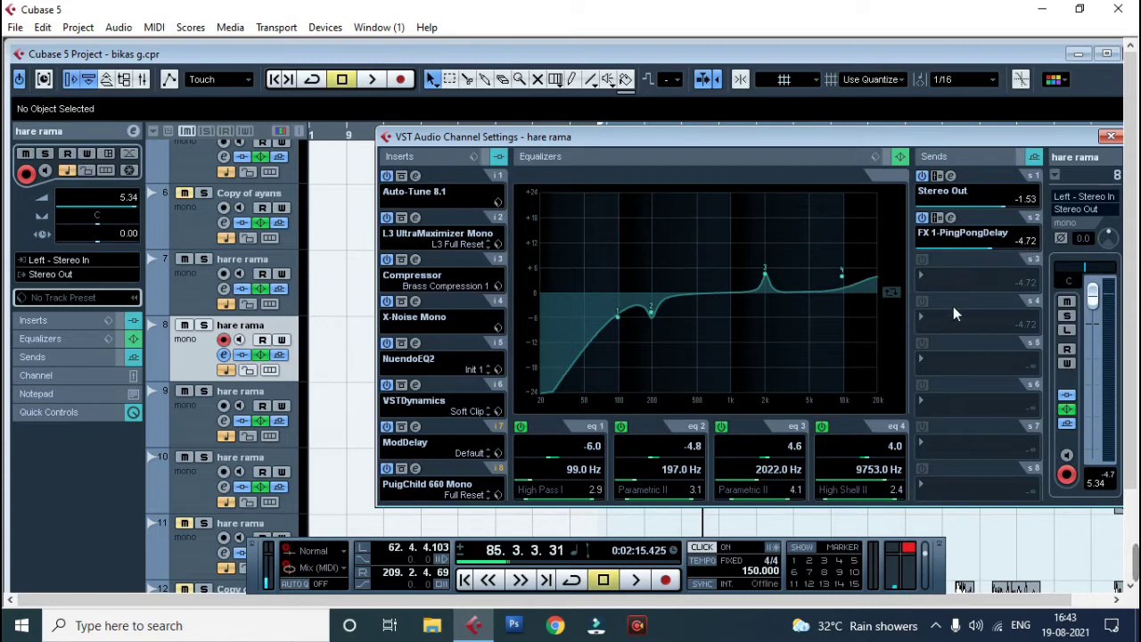
# Step: Assign the hare rama track's send 3 to FX 2-EKramer FX Stereo, close its channel settings and maximize the project window
pyautogui.click(923, 278)
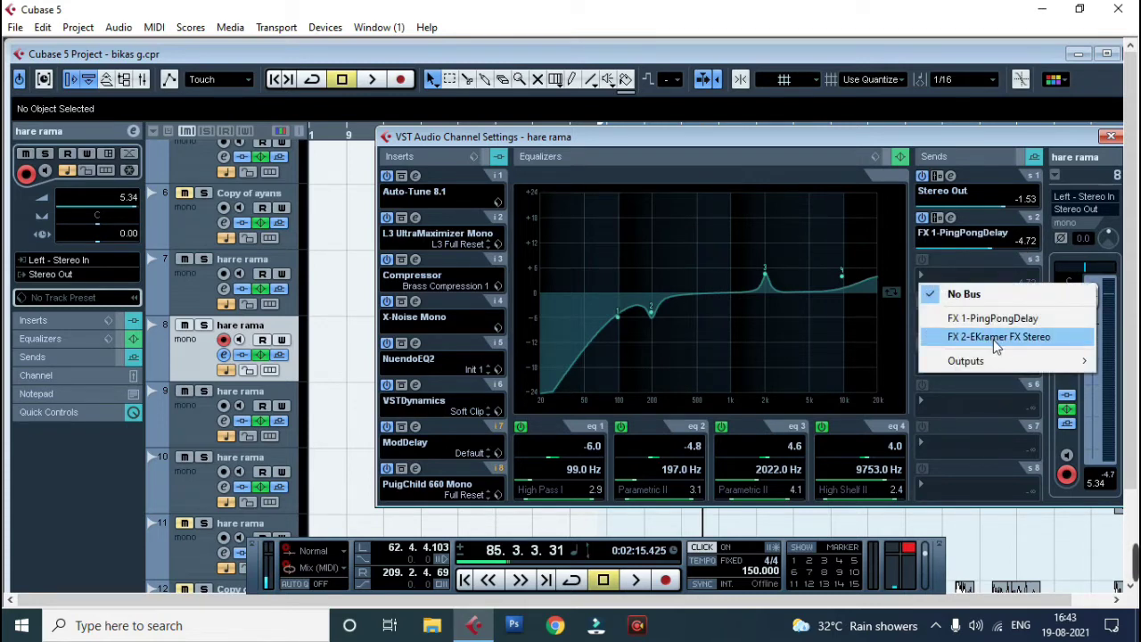
pyautogui.click(987, 338)
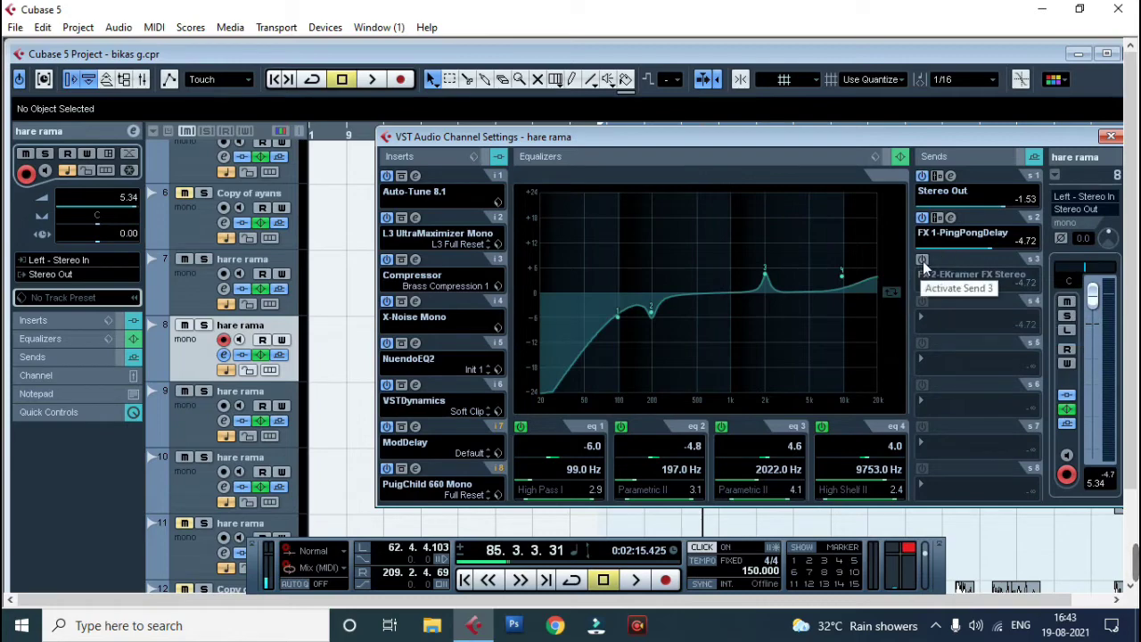
pyautogui.click(1109, 136)
pyautogui.click(1107, 54)
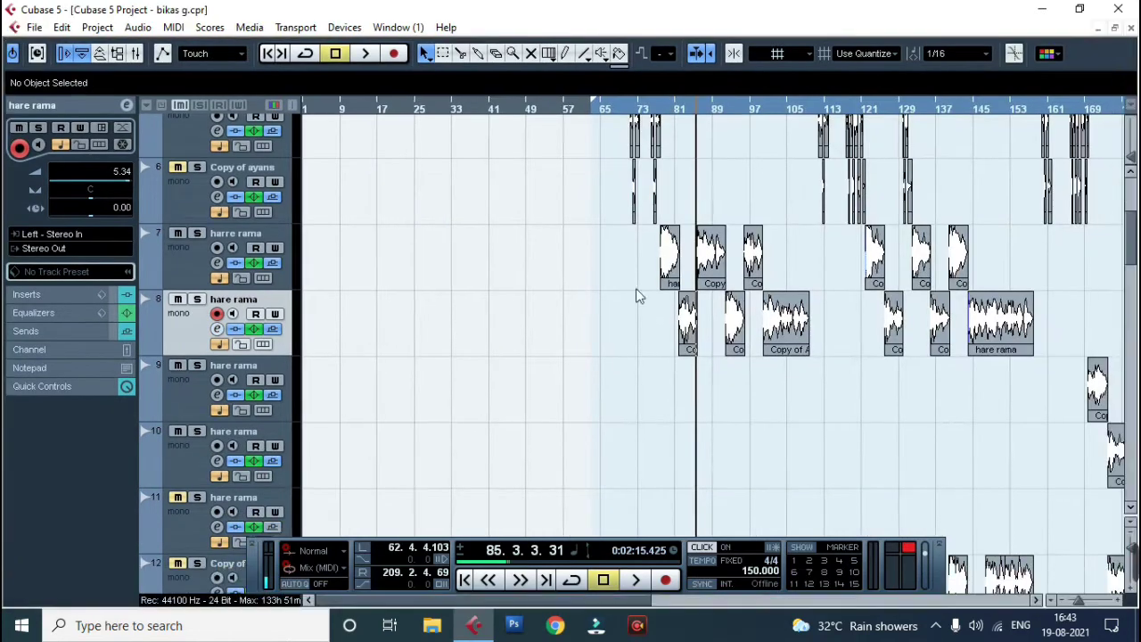
# Step: Route send 2 of the hare rama track 9 to FX 1-PingPongDelay and enable it at a level of -4.72
pyautogui.click(217, 394)
pyautogui.click(920, 237)
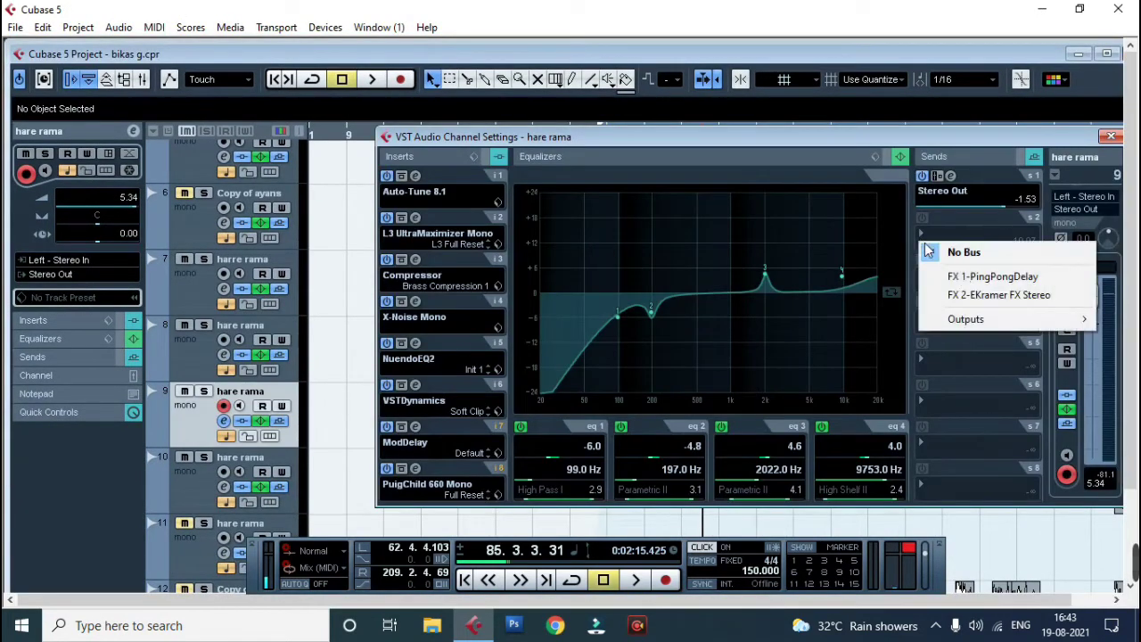
pyautogui.click(976, 274)
pyautogui.click(927, 218)
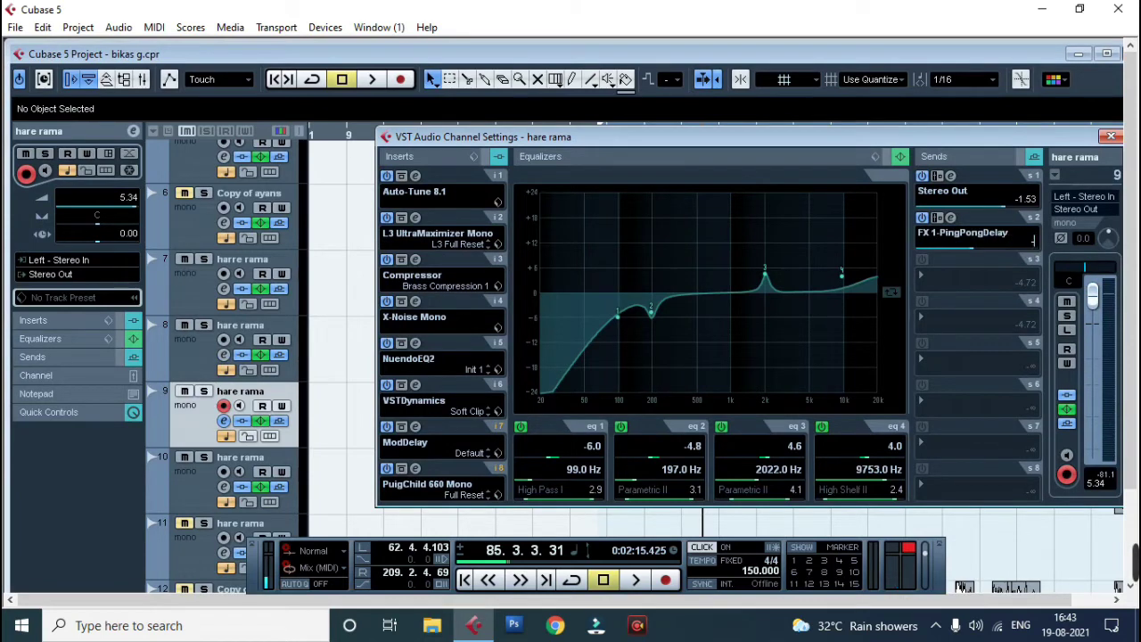
pyautogui.write('-4.72')
pyautogui.press('Return')
# Step: Assign send 3 of hare rama track 9 to FX 2-EKramer FX Stereo, enable it and close the channel settings
pyautogui.click(923, 275)
pyautogui.click(985, 337)
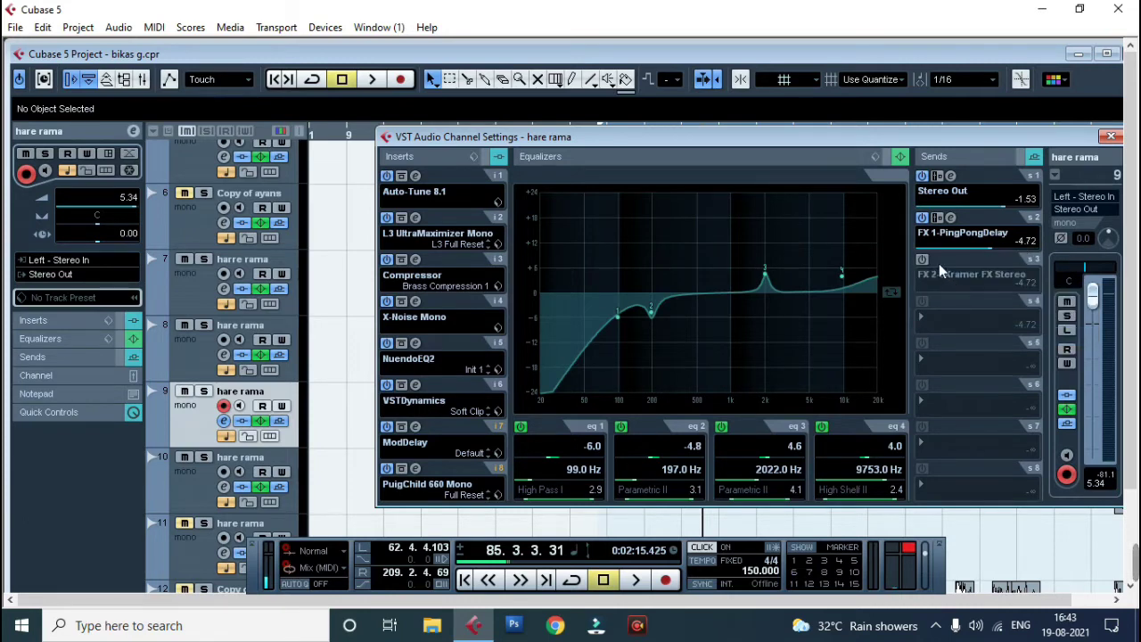
pyautogui.click(923, 262)
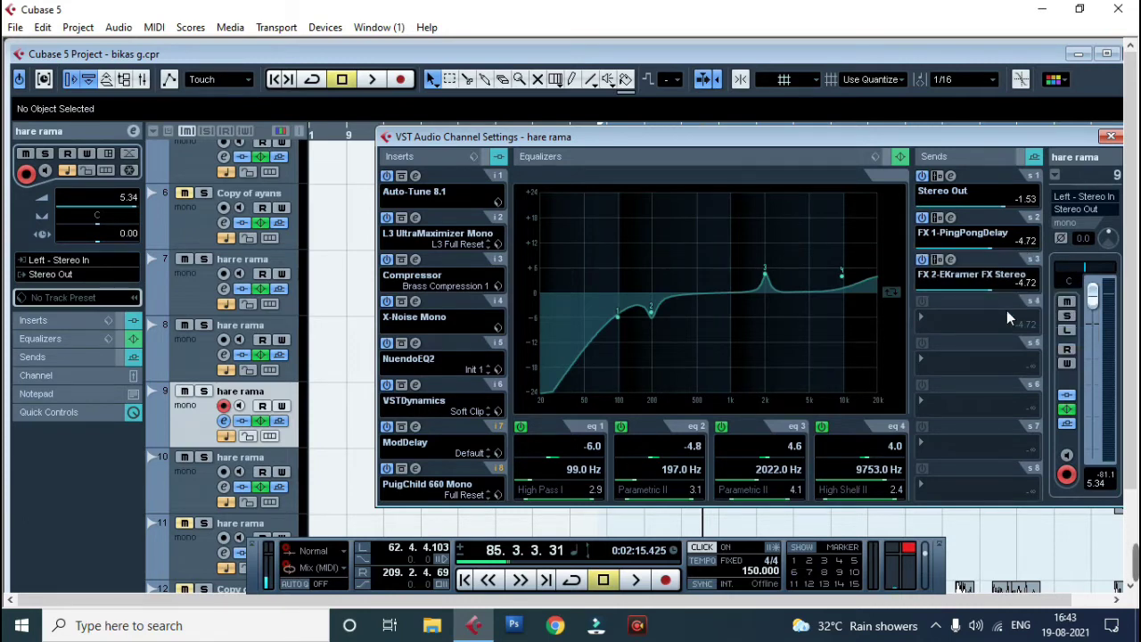
pyautogui.click(1111, 135)
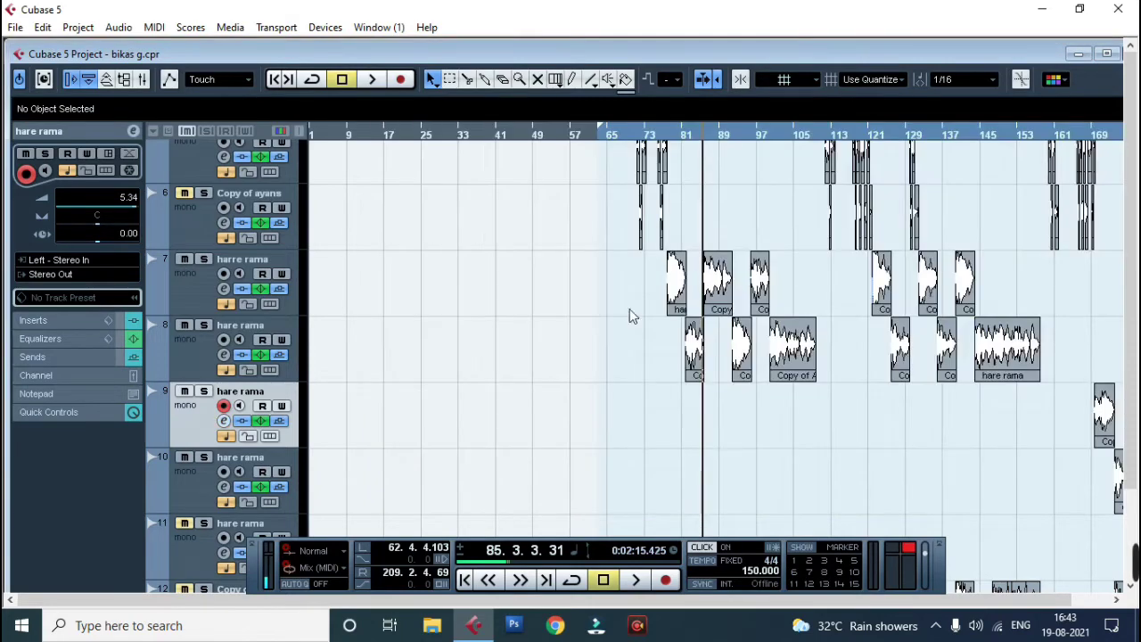
# Step: Route send 2 of the hare rama track 10 to FX 1-PingPongDelay and enable it at a level of -4.72
pyautogui.click(224, 486)
pyautogui.click(924, 234)
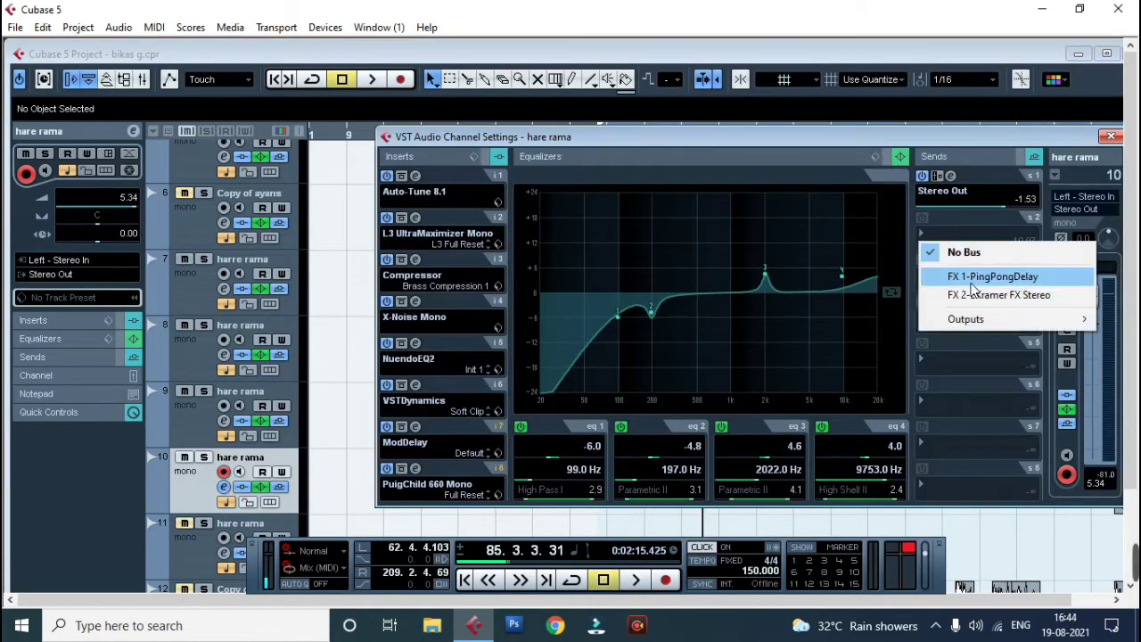
pyautogui.click(981, 275)
pyautogui.click(923, 218)
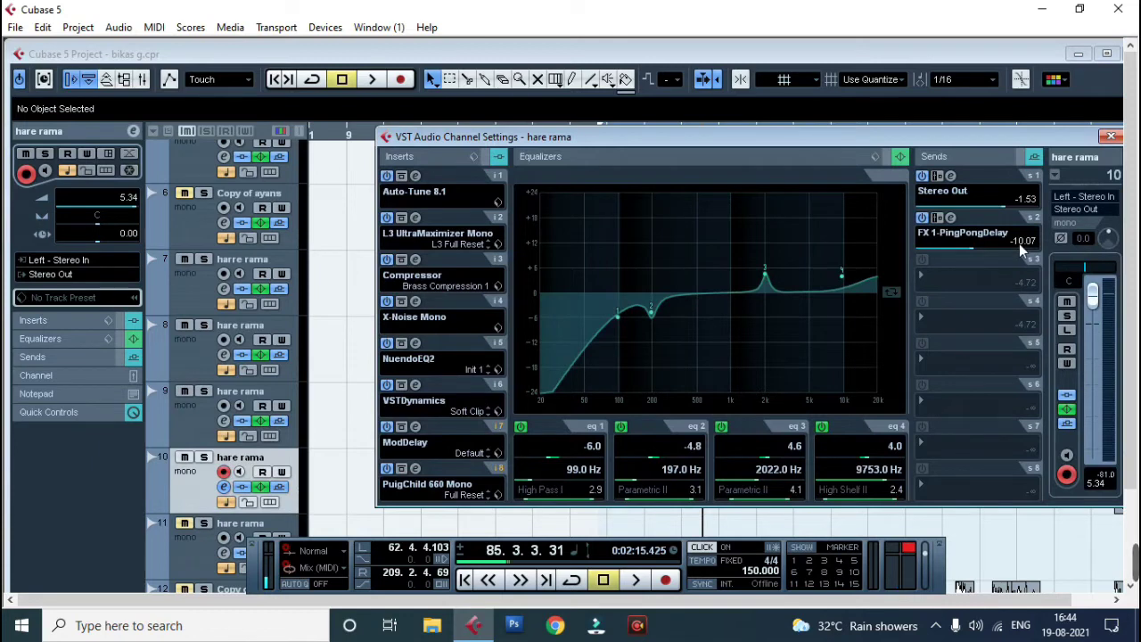
pyautogui.write('-4.72')
# Step: Enable track 10's send 3 to FX 2-EKramer FX Stereo, move its EQ 2 band to -4.2 at 194 Hz, and return to the maximized project
pyautogui.click(926, 276)
pyautogui.click(988, 348)
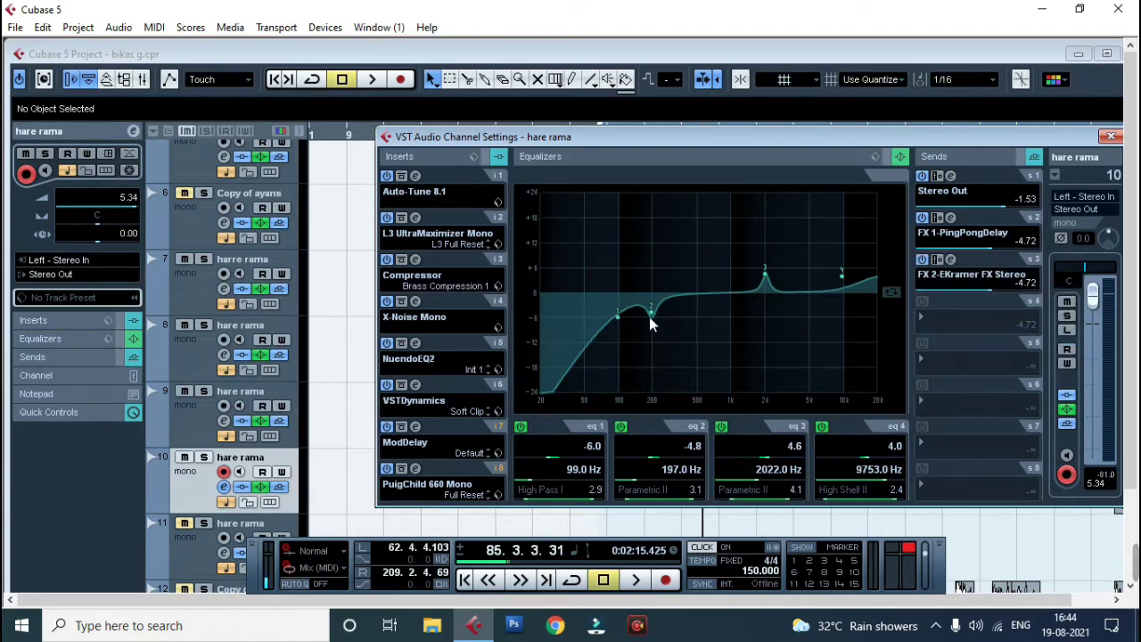
pyautogui.moveTo(650, 319); pyautogui.dragTo(651, 311)
pyautogui.click(1110, 135)
pyautogui.click(1106, 53)
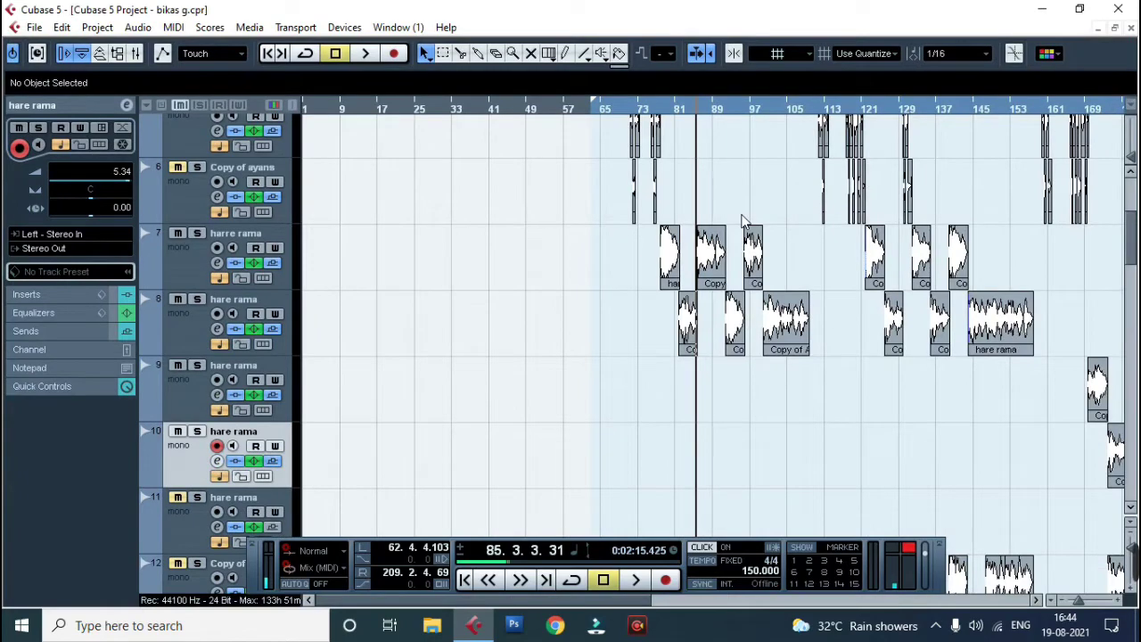
# Step: Unmute the Audio 01 track
pyautogui.press('g')
pyautogui.press('g')
pyautogui.press('g')
pyautogui.press('g')
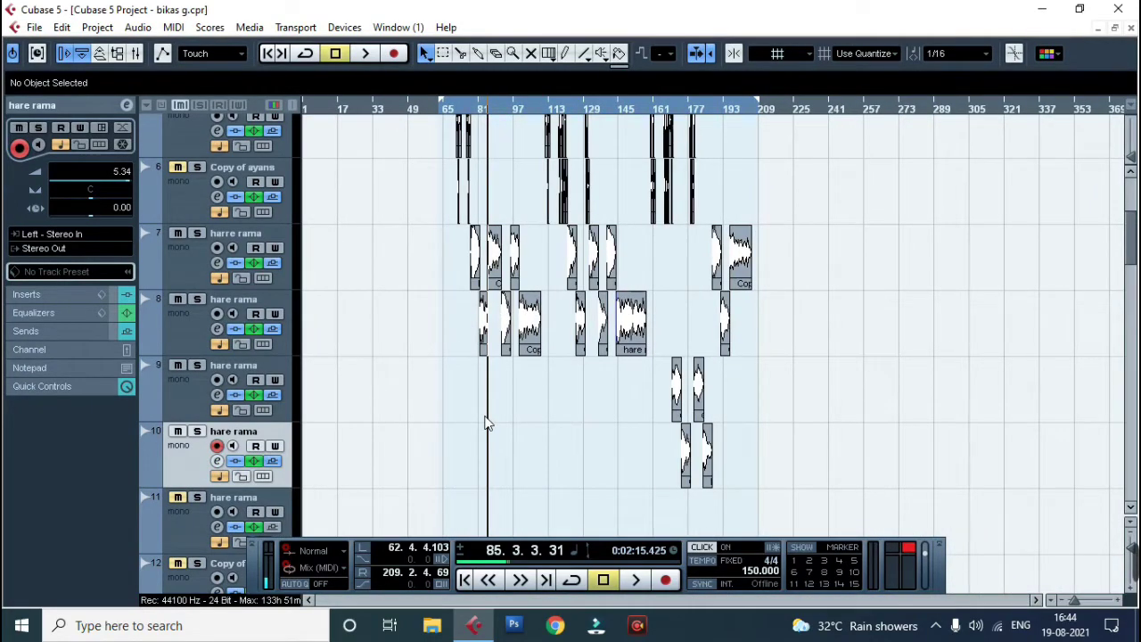
pyautogui.scroll(5, 488, 423)
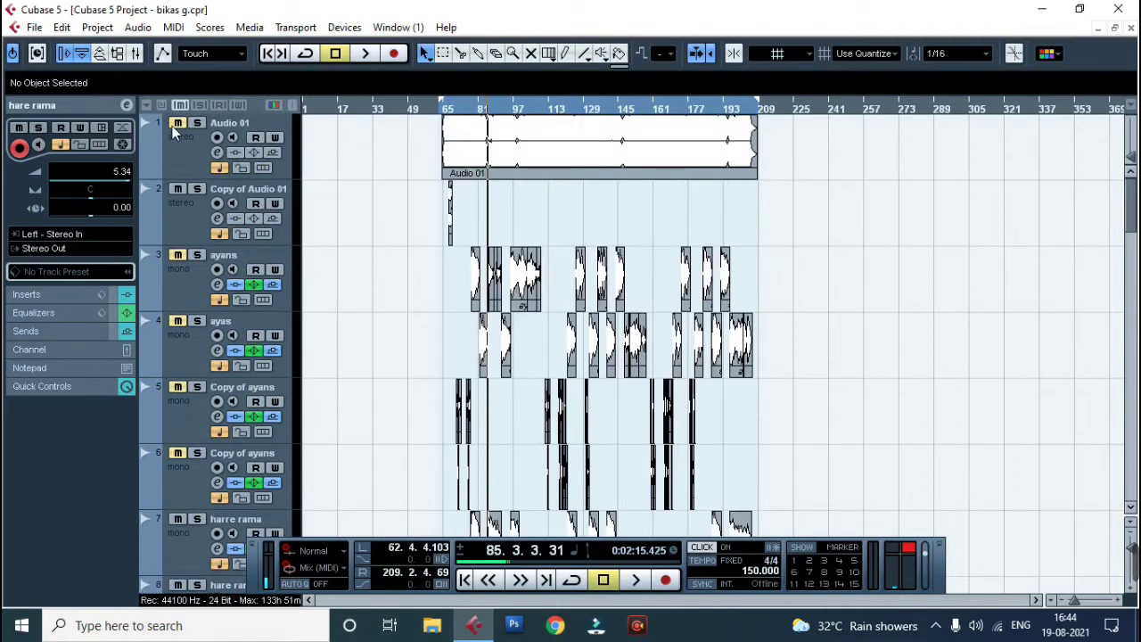
pyautogui.scroll(-4, 428, 250)
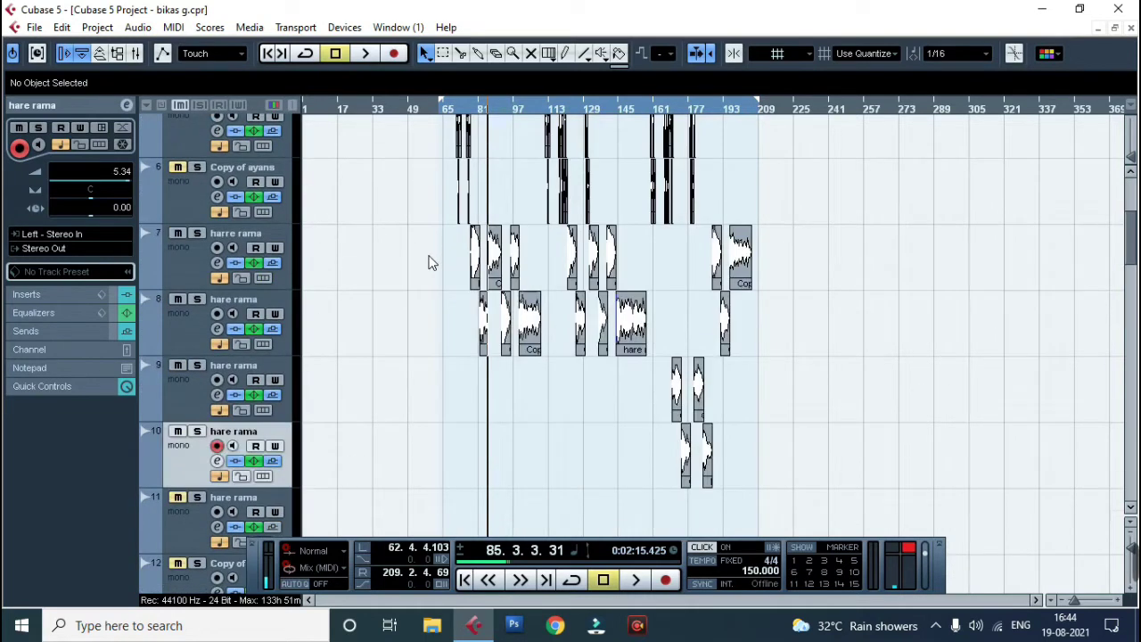
# Step: Check the volume levels of the harre rama track 7 and the hare rama tracks 8, 9 and 10
pyautogui.click(161, 258)
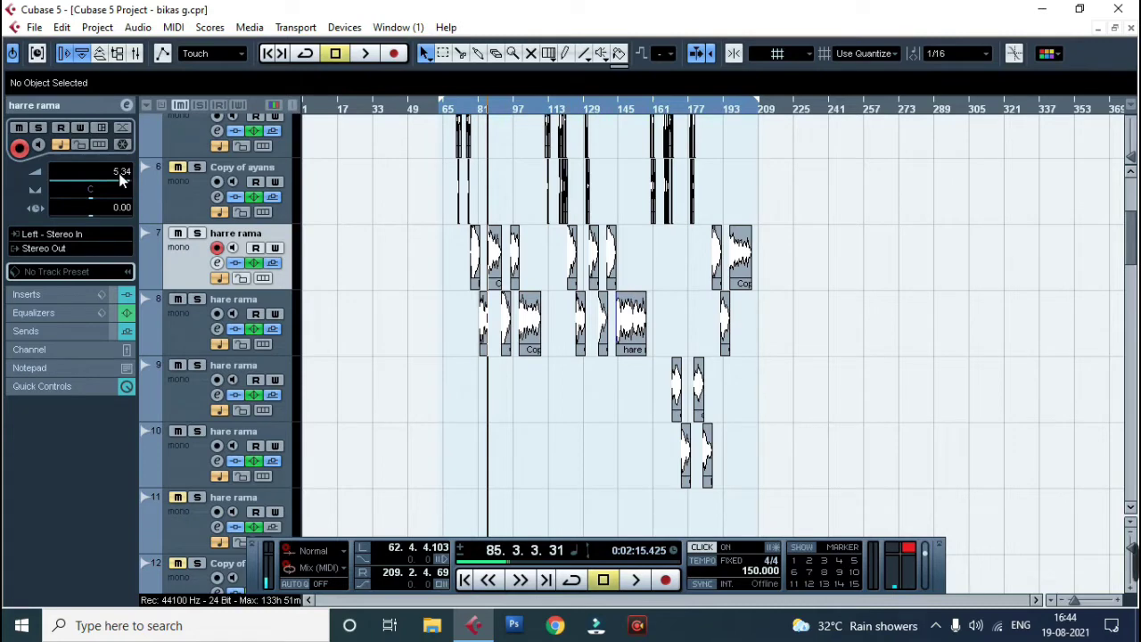
pyautogui.click(194, 322)
pyautogui.click(193, 389)
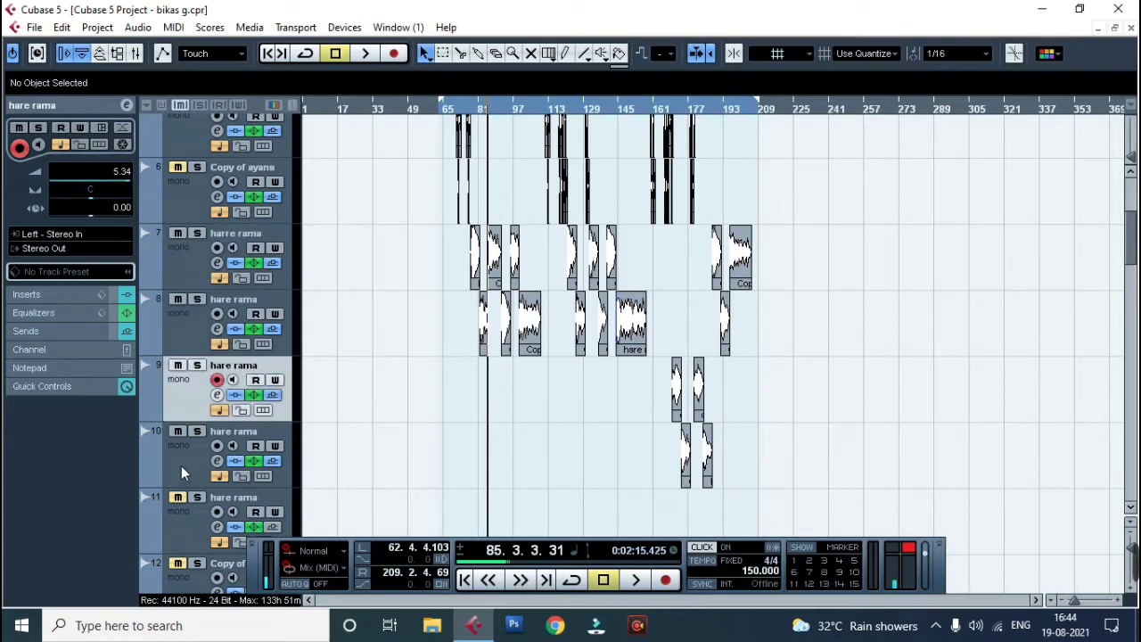
pyautogui.click(181, 465)
# Step: Play the mix from bar 85 to hear the hare rama vocals with the Audio 01 track, and stop playback
pyautogui.scroll(5, 337, 400)
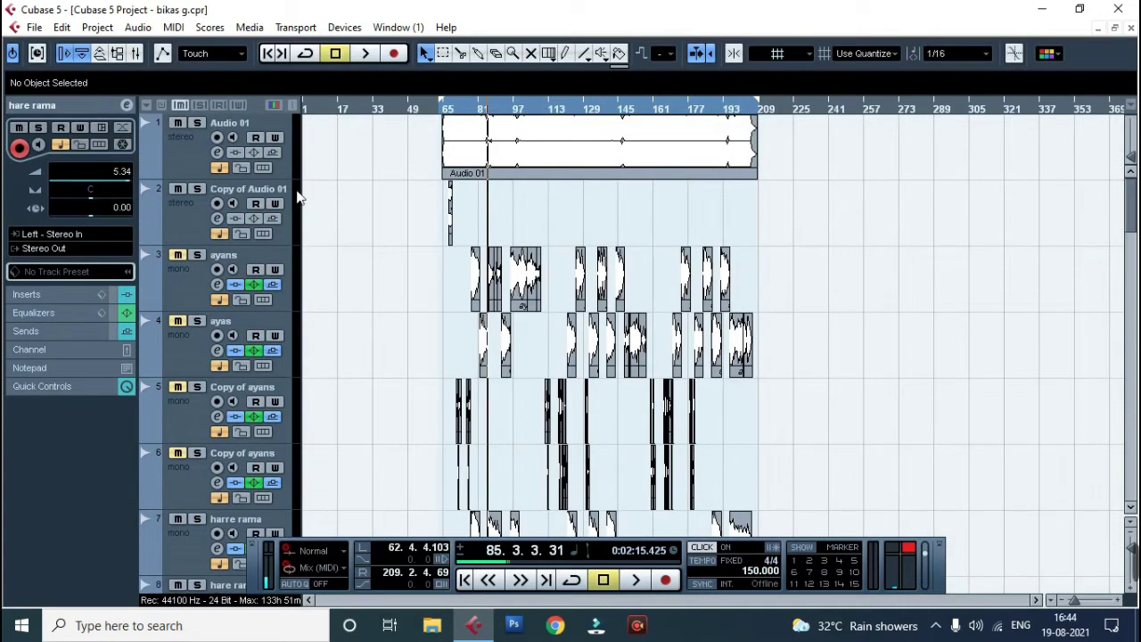
pyautogui.press('space')
pyautogui.press('h')
pyautogui.press('h')
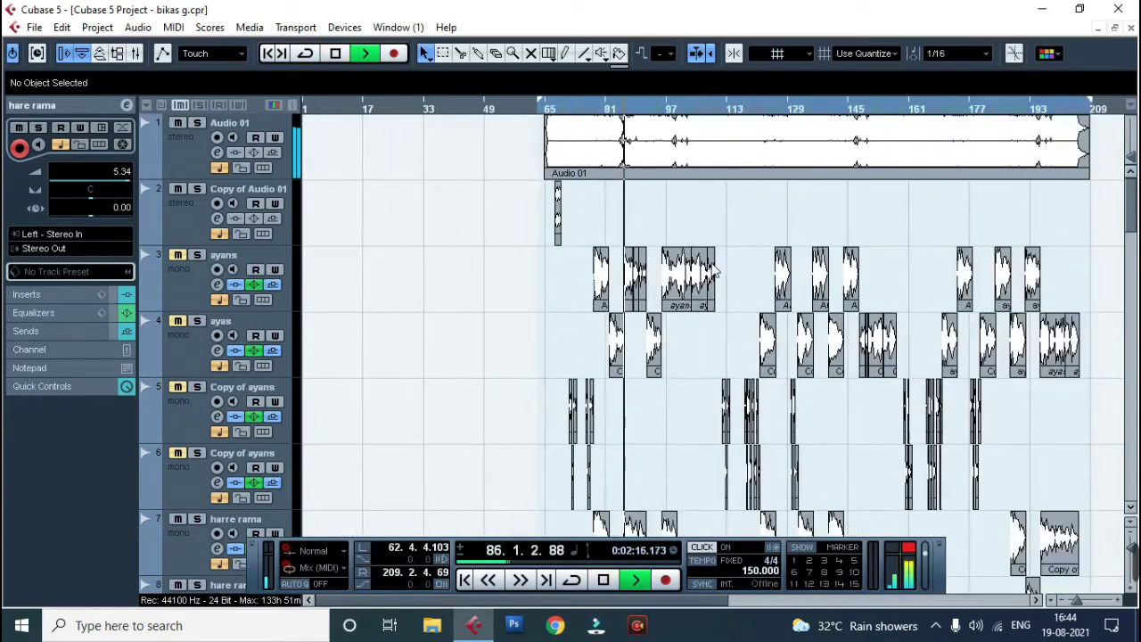
pyautogui.press('h')
pyautogui.scroll(-3, 713, 356)
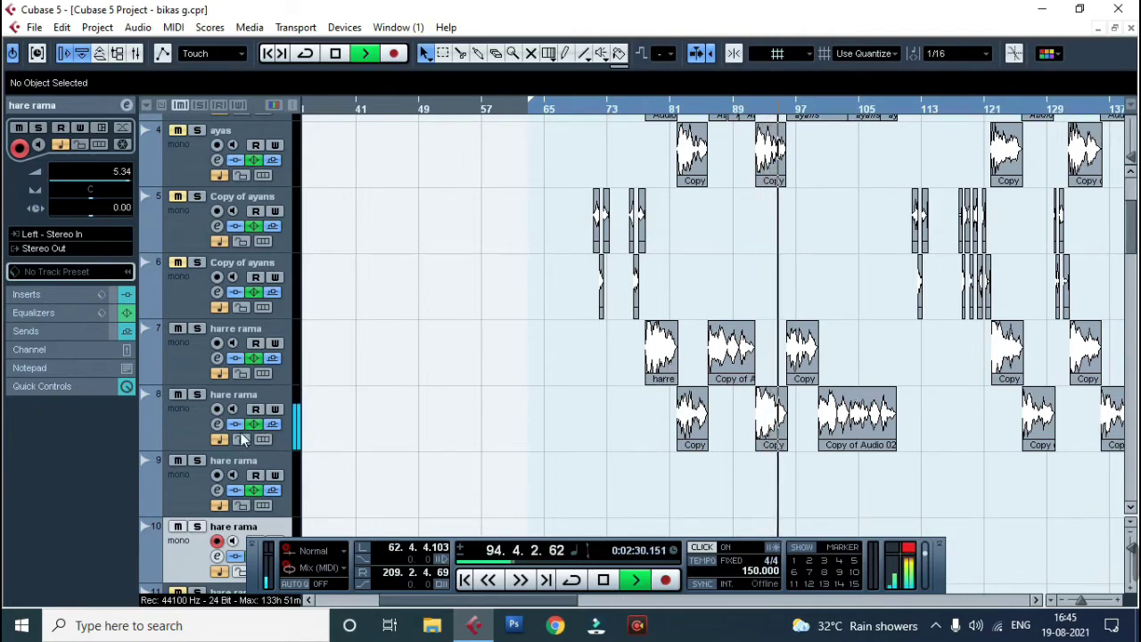
pyautogui.press('space')
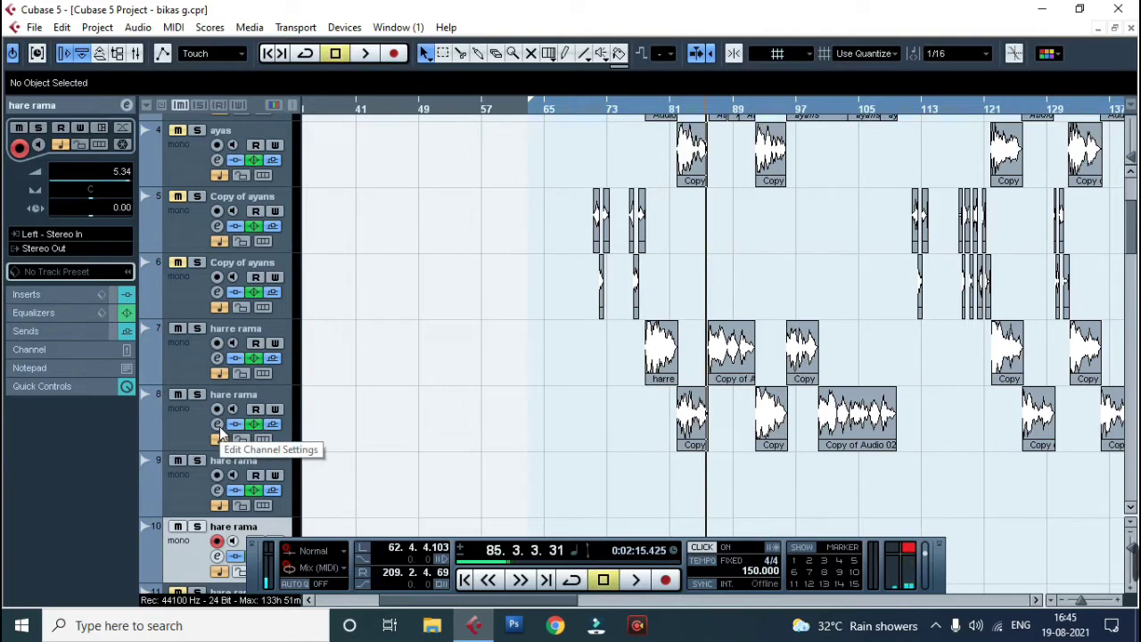
# Step: Set the ModDelay insert on hare rama track 8 to 35% Feedback and 60% Delay Mod., and close its channel settings
pyautogui.click(216, 424)
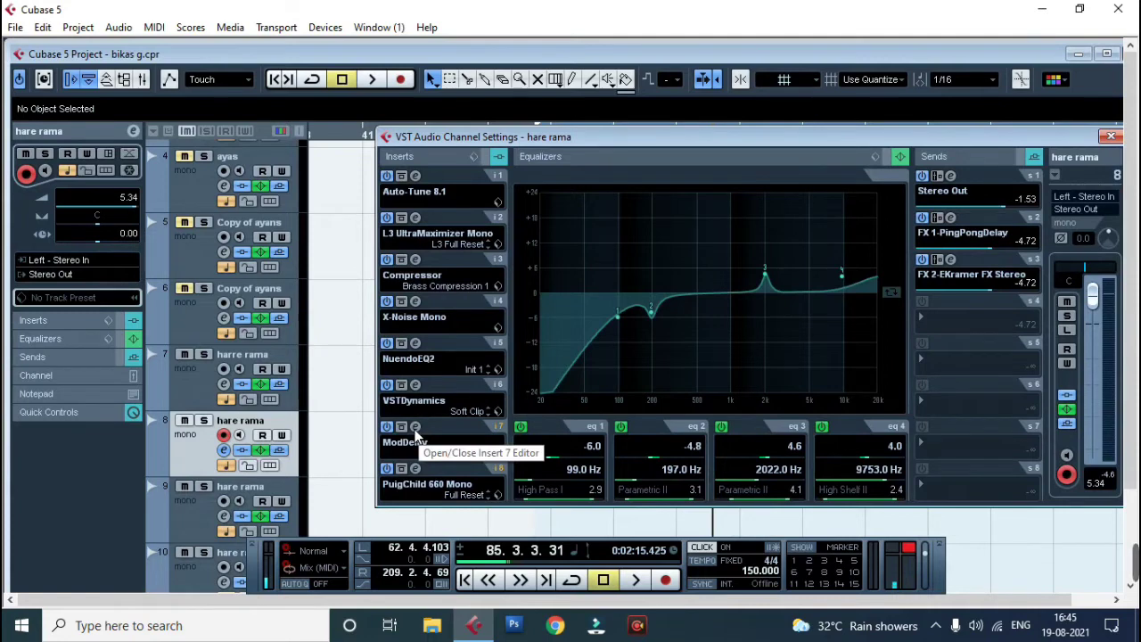
pyautogui.click(415, 428)
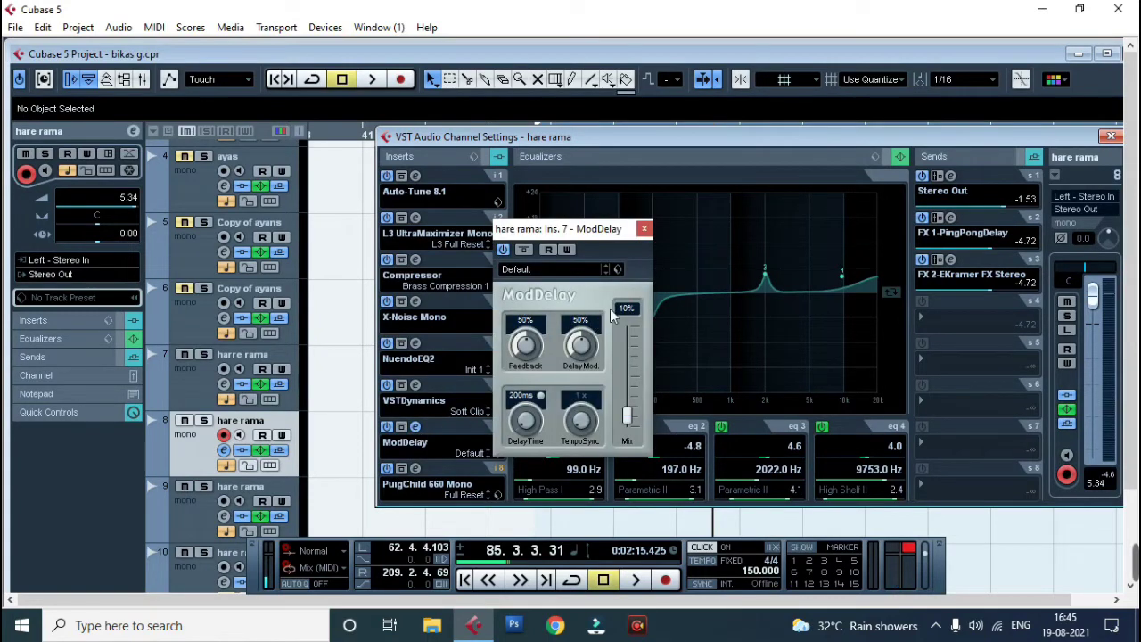
pyautogui.click(524, 326)
pyautogui.write('35')
pyautogui.press('Return')
pyautogui.click(582, 322)
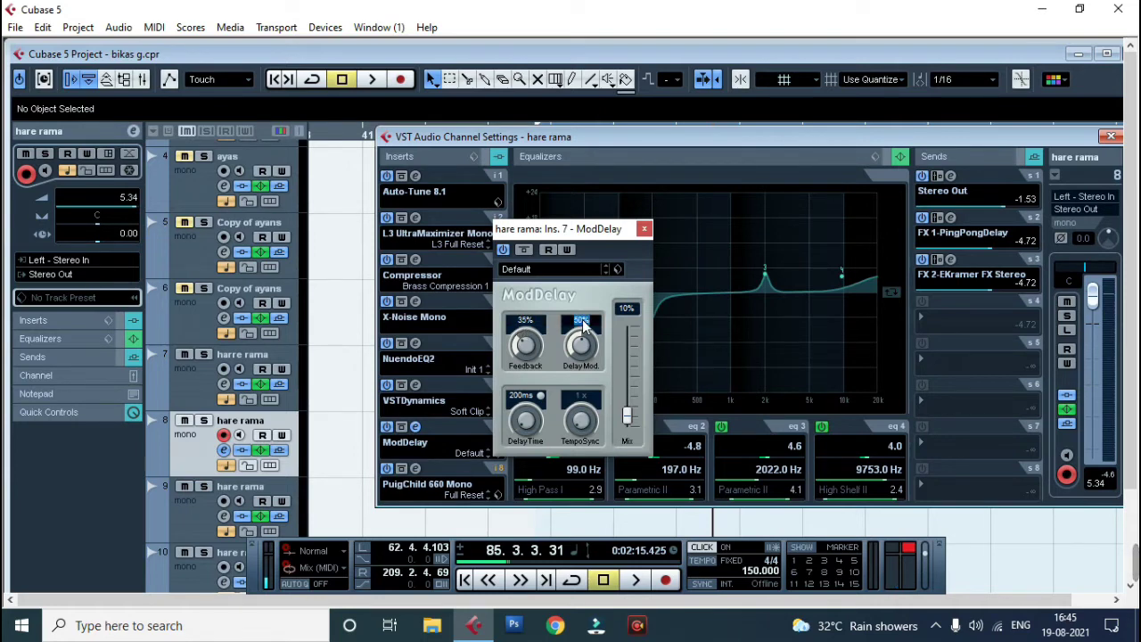
pyautogui.write('60')
pyautogui.press('Return')
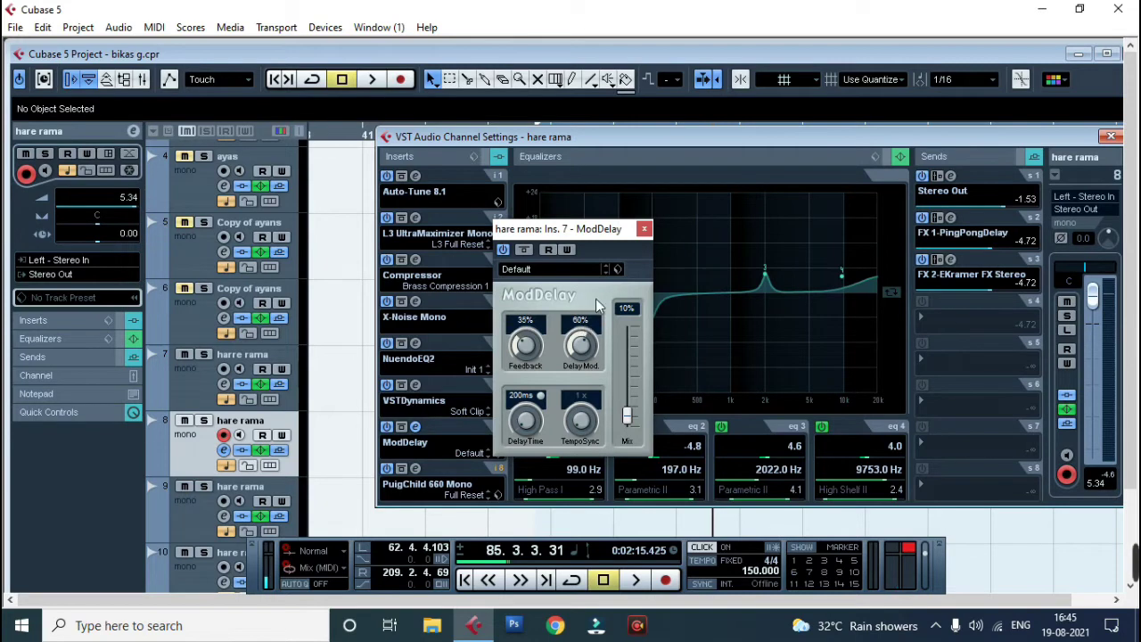
pyautogui.click(643, 229)
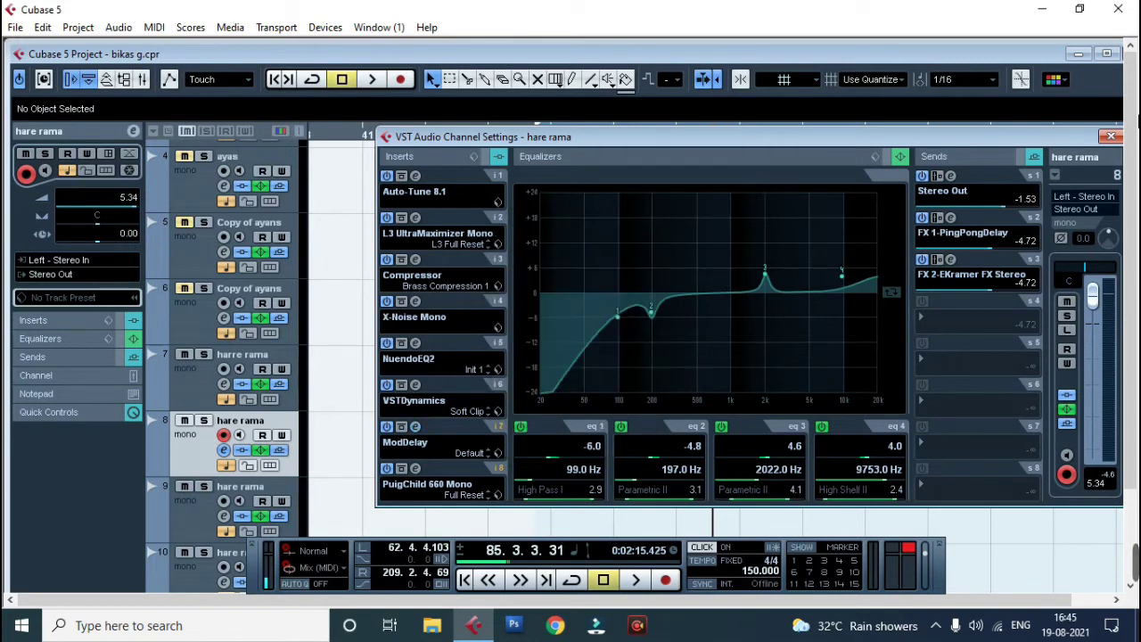
pyautogui.click(1110, 135)
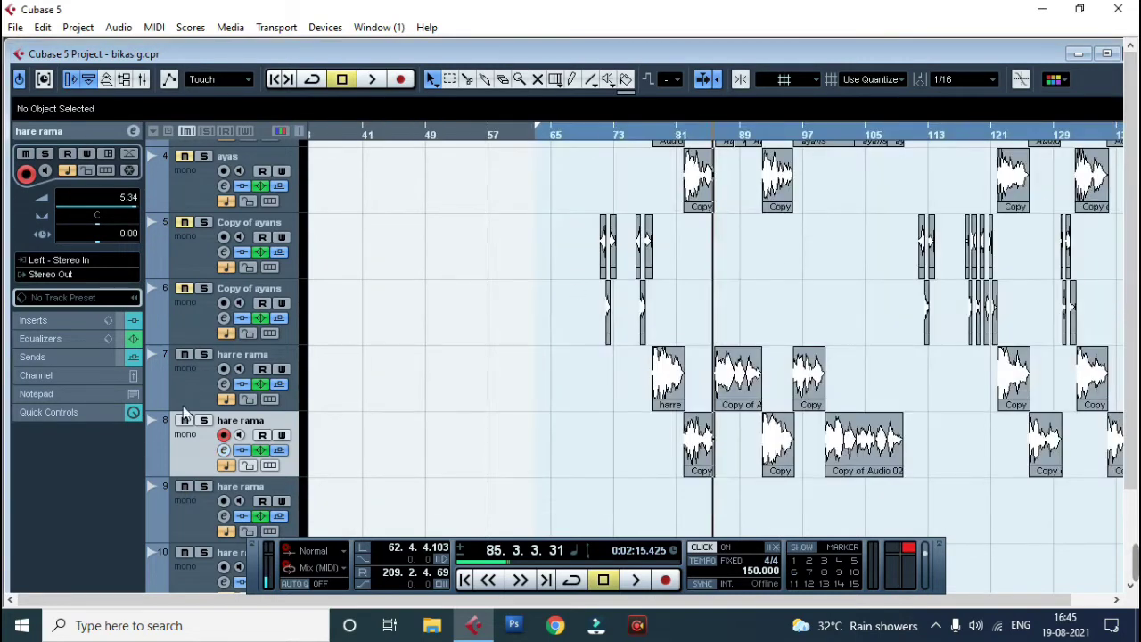
# Step: Set the ModDelay insert on hare rama track 9 to 35% Feedback and 60% Delay Mod., and close its channel settings
pyautogui.click(224, 516)
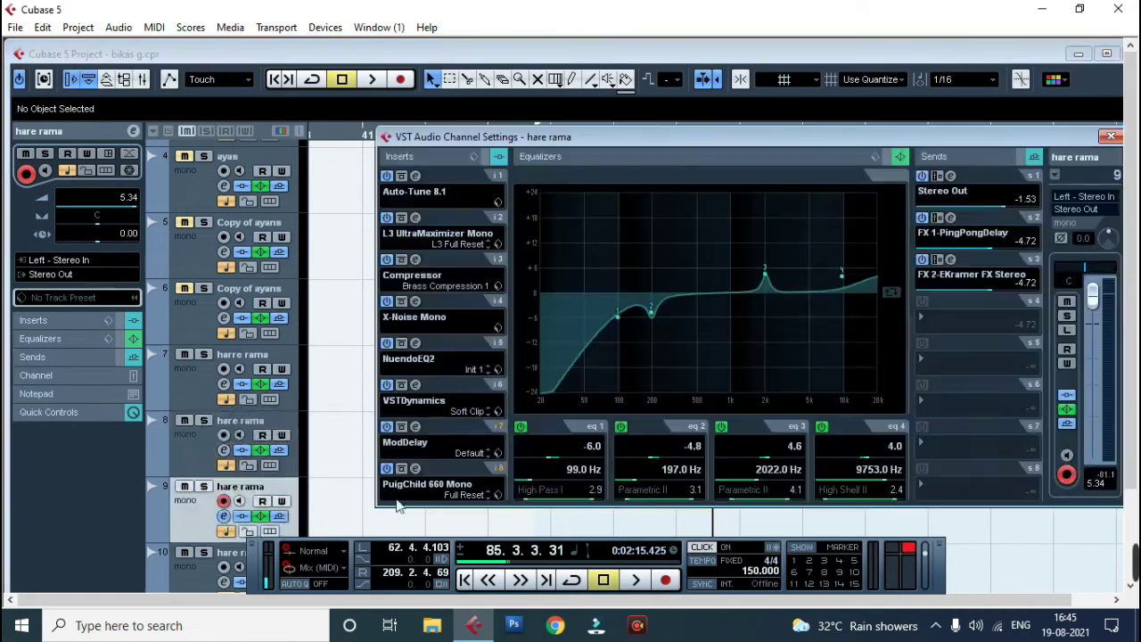
pyautogui.click(414, 427)
pyautogui.click(524, 323)
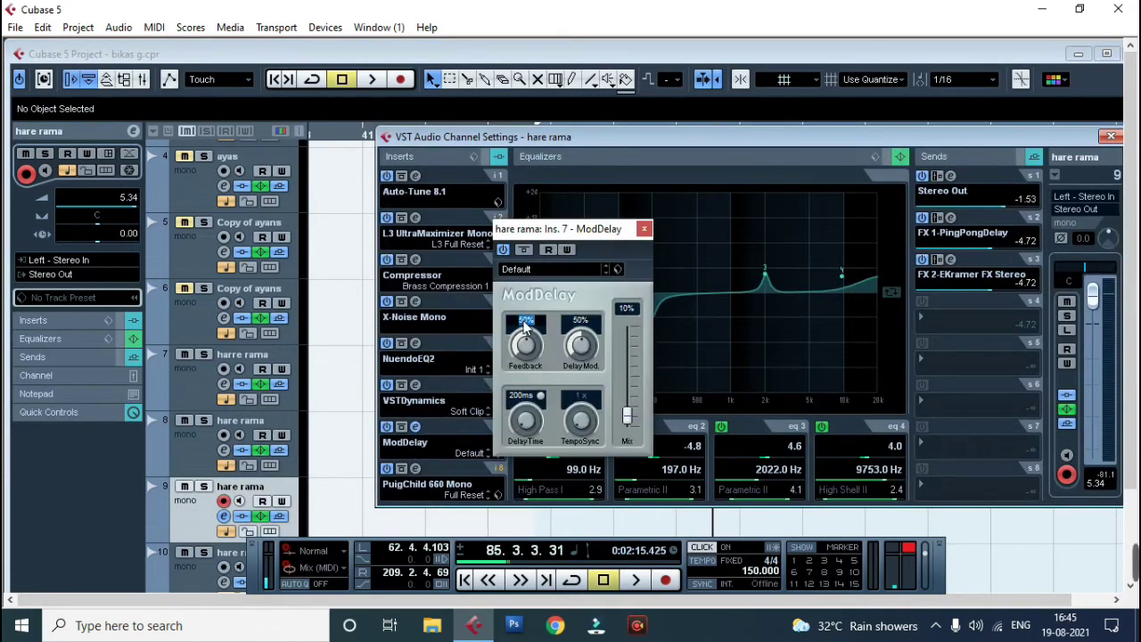
pyautogui.write('3')
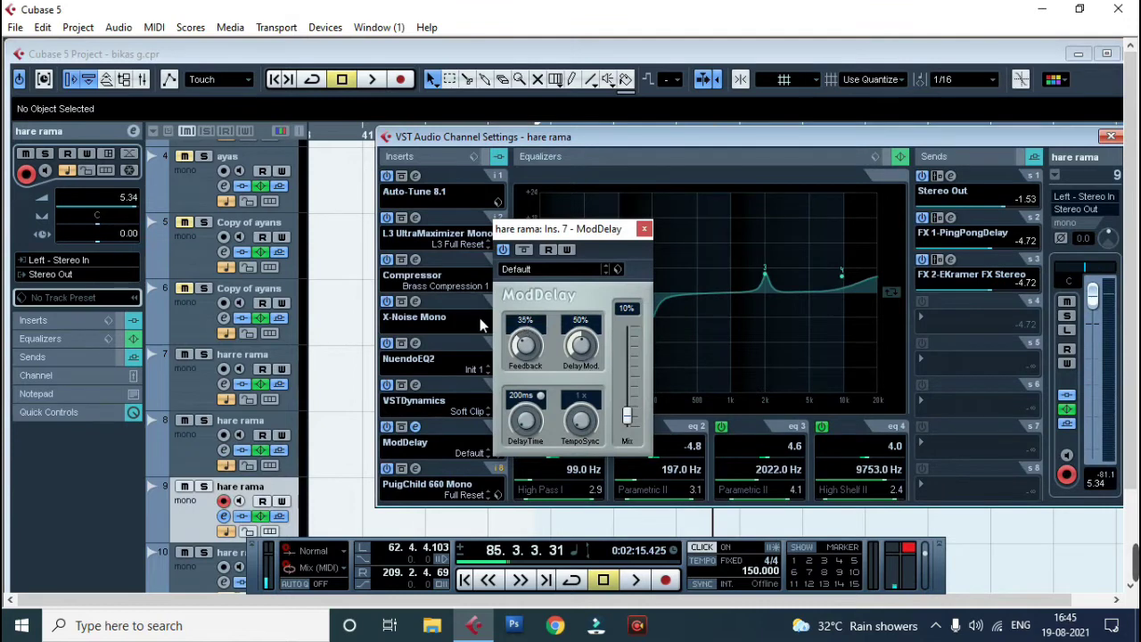
pyautogui.click(582, 323)
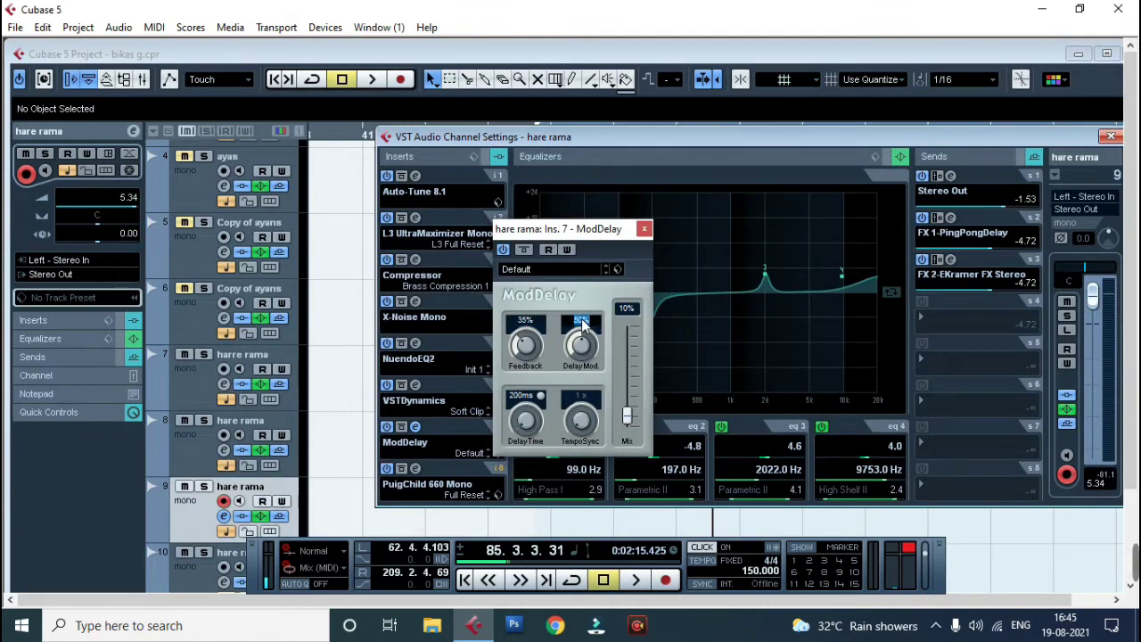
pyautogui.write('60')
pyautogui.press('Return')
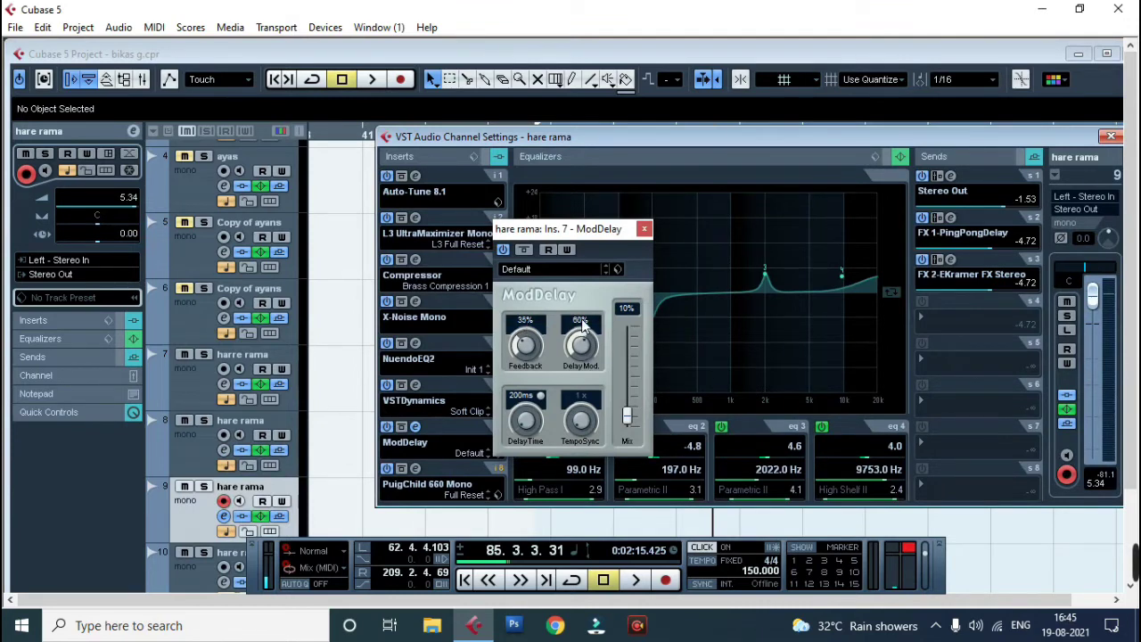
pyautogui.click(644, 229)
pyautogui.click(1109, 137)
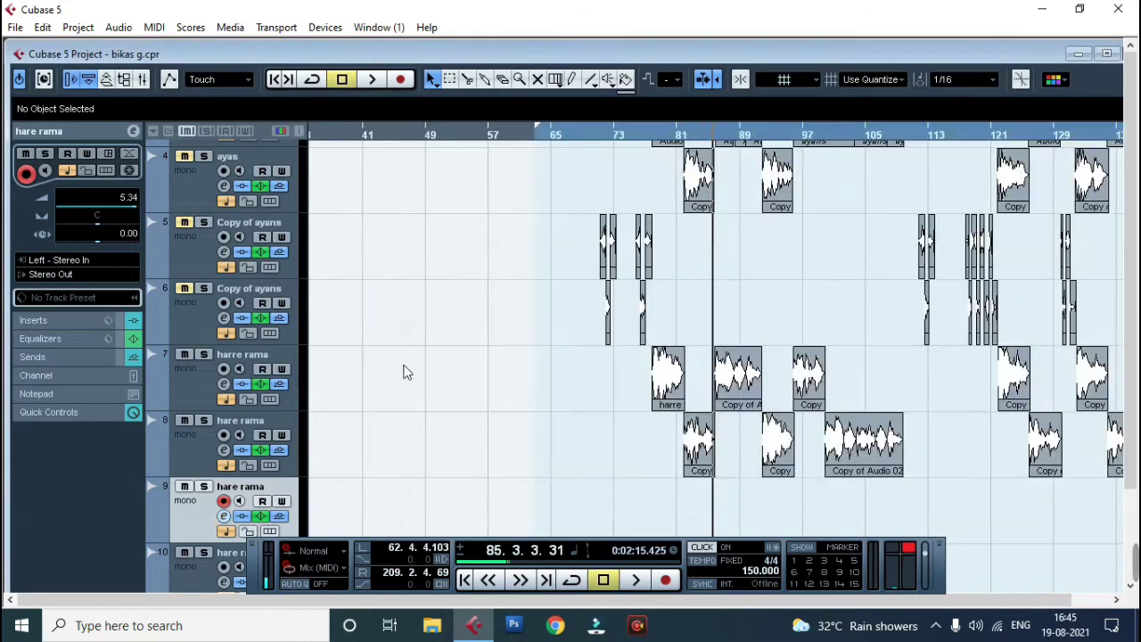
# Step: Set track 10's ModDelay insert to 35% Feedback and 60% Delay Mod., close its channel settings and maximize the project window
pyautogui.scroll(-5, 402, 369)
pyautogui.scroll(3, 451, 357)
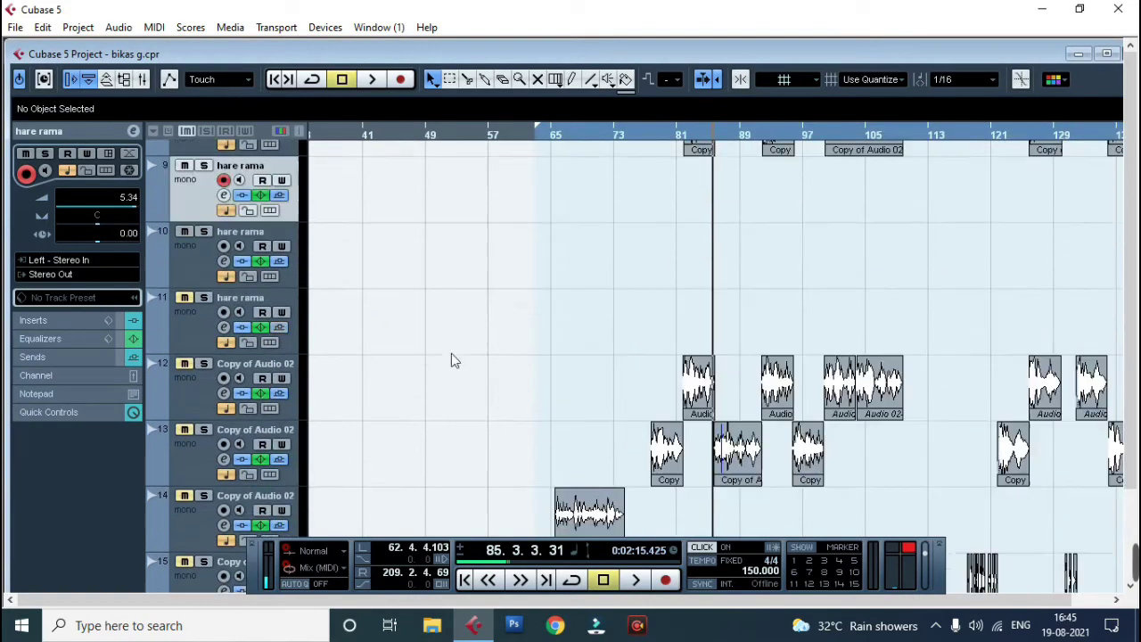
pyautogui.click(224, 260)
pyautogui.click(416, 428)
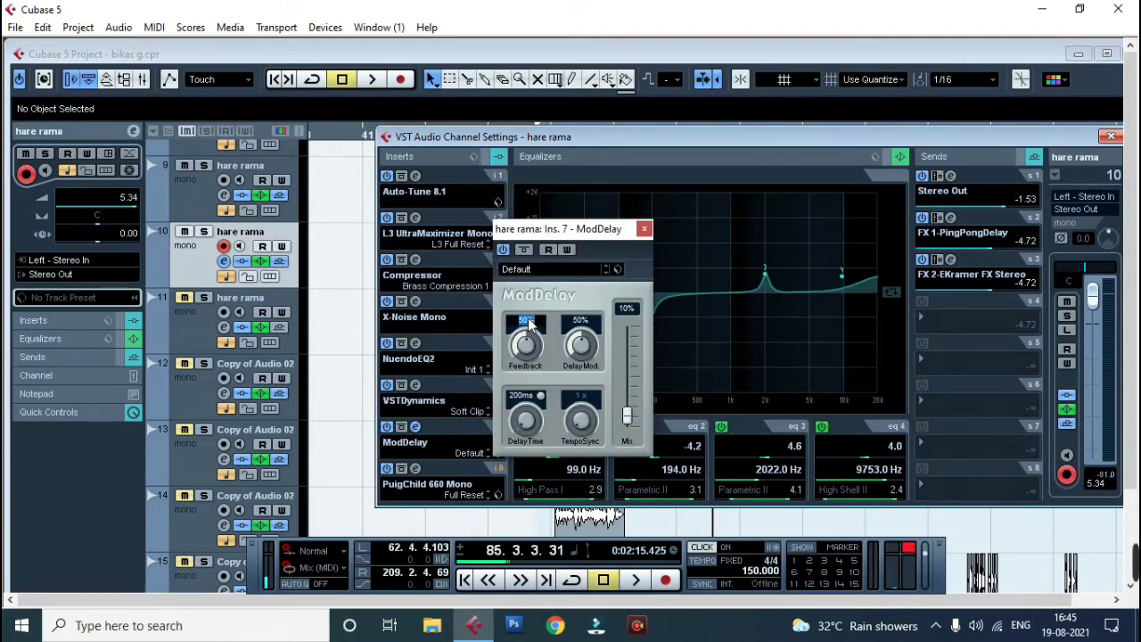
pyautogui.write('35')
pyautogui.press('Return')
pyautogui.write('60')
pyautogui.click(643, 228)
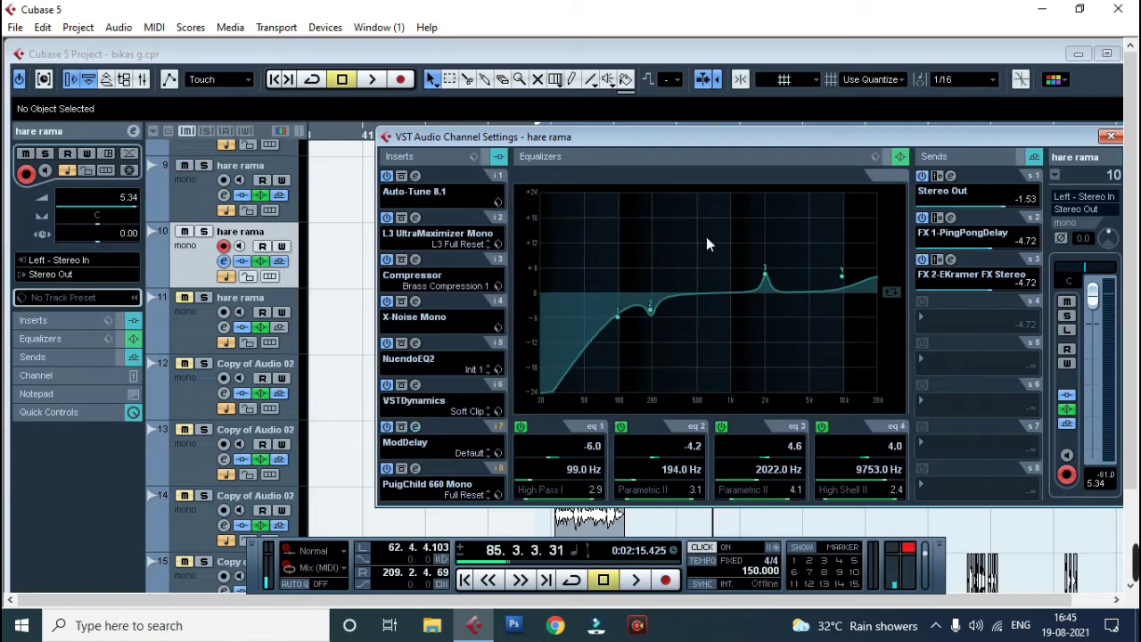
pyautogui.click(1109, 137)
pyautogui.click(1106, 53)
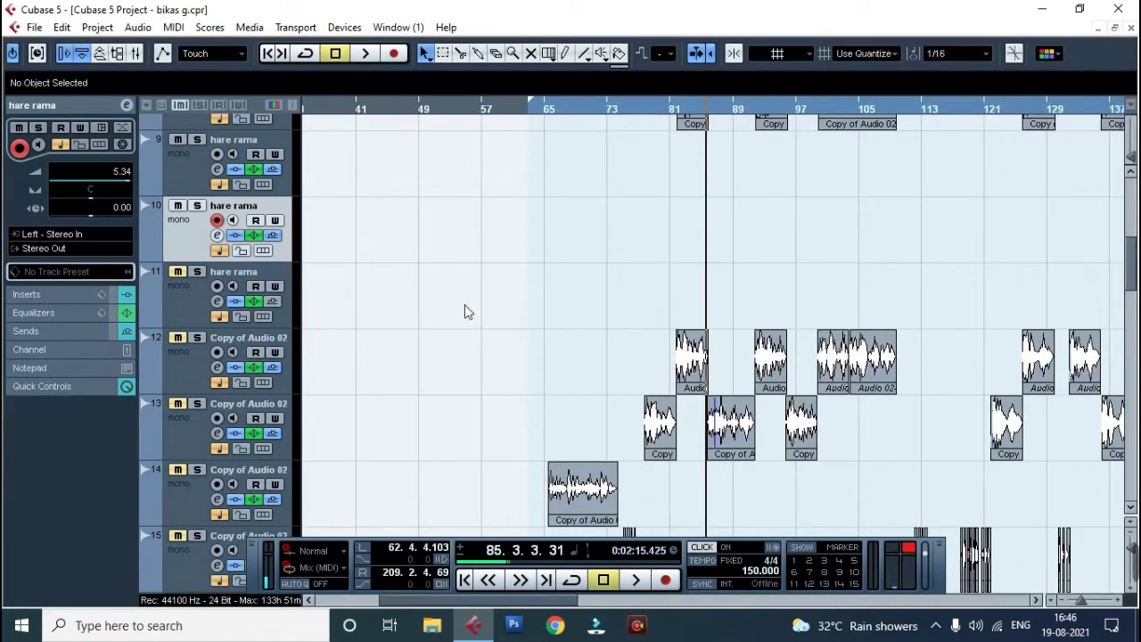
pyautogui.scroll(3, 466, 311)
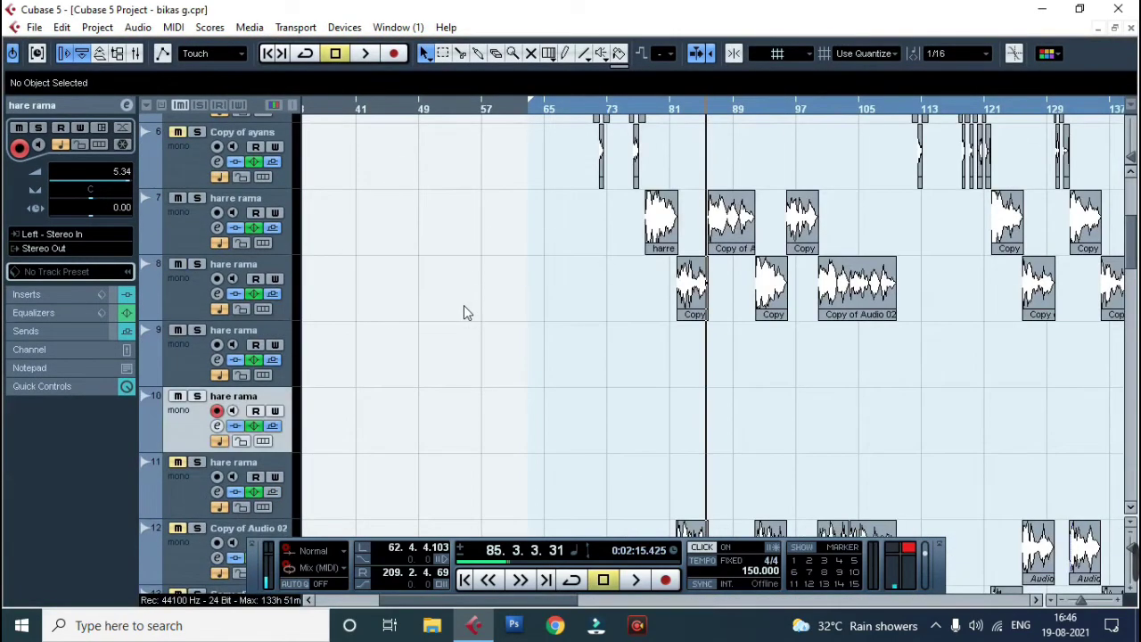
# Step: Look over the arrangement of the vocal tracks from Audio 01 down to the hare rama tracks
pyautogui.press('g')
pyautogui.press('g')
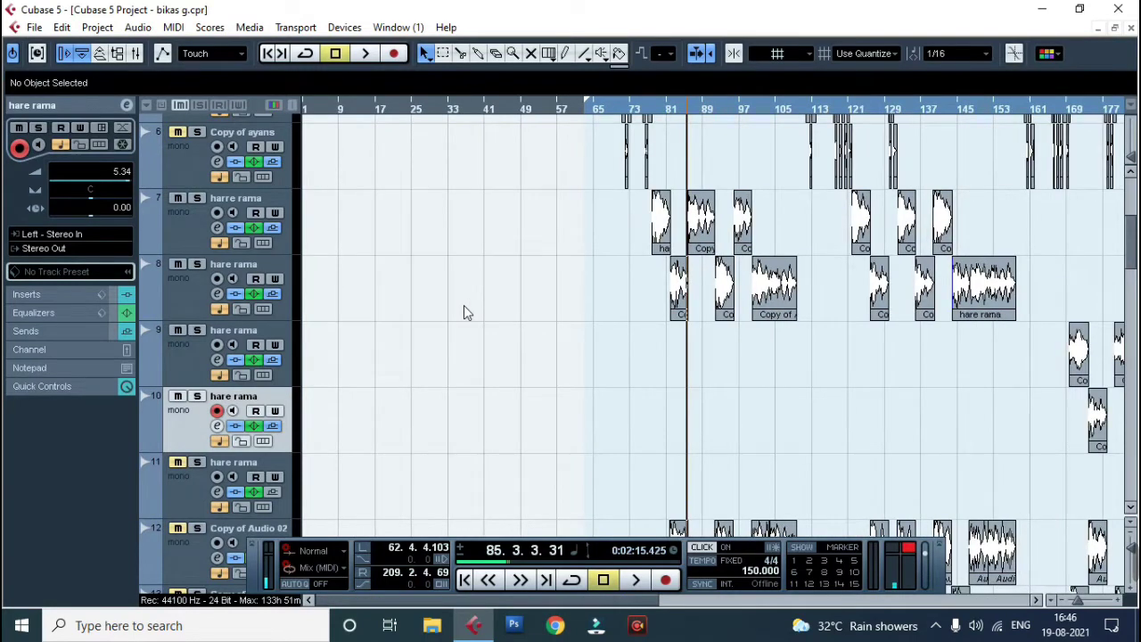
pyautogui.press('g')
pyautogui.press('g')
pyautogui.scroll(2, 611, 371)
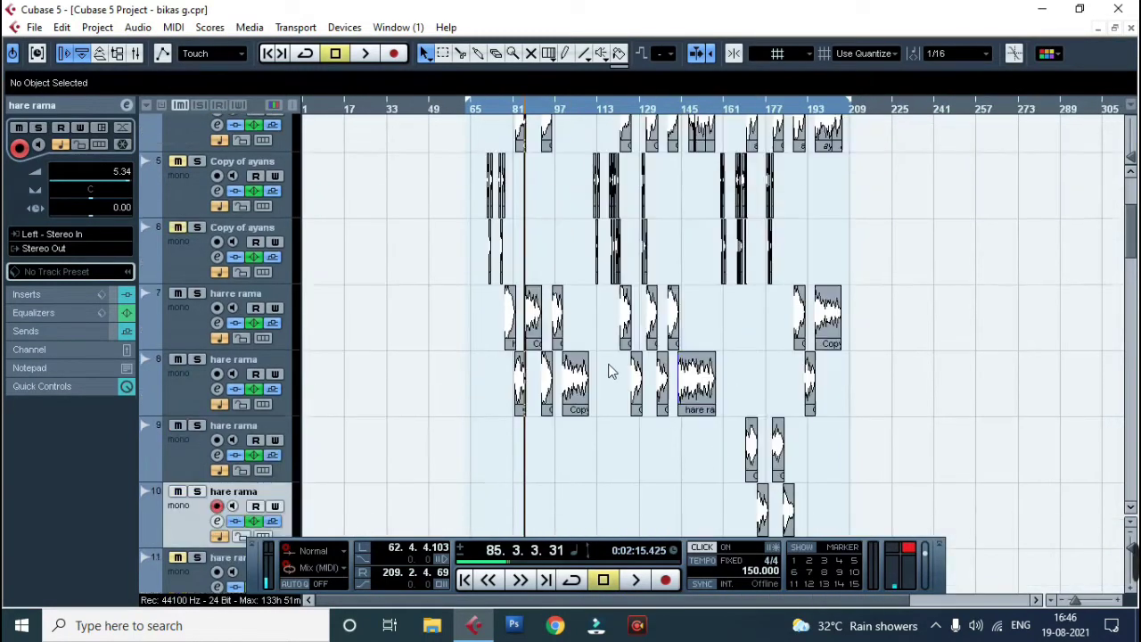
pyautogui.scroll(3, 606, 373)
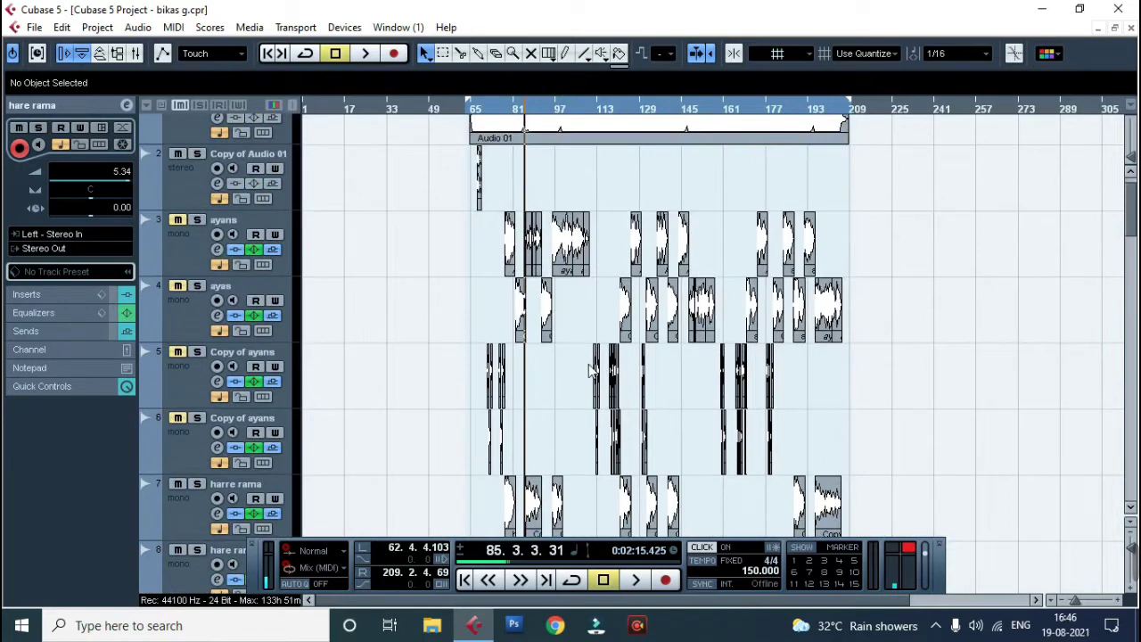
pyautogui.scroll(1, 590, 371)
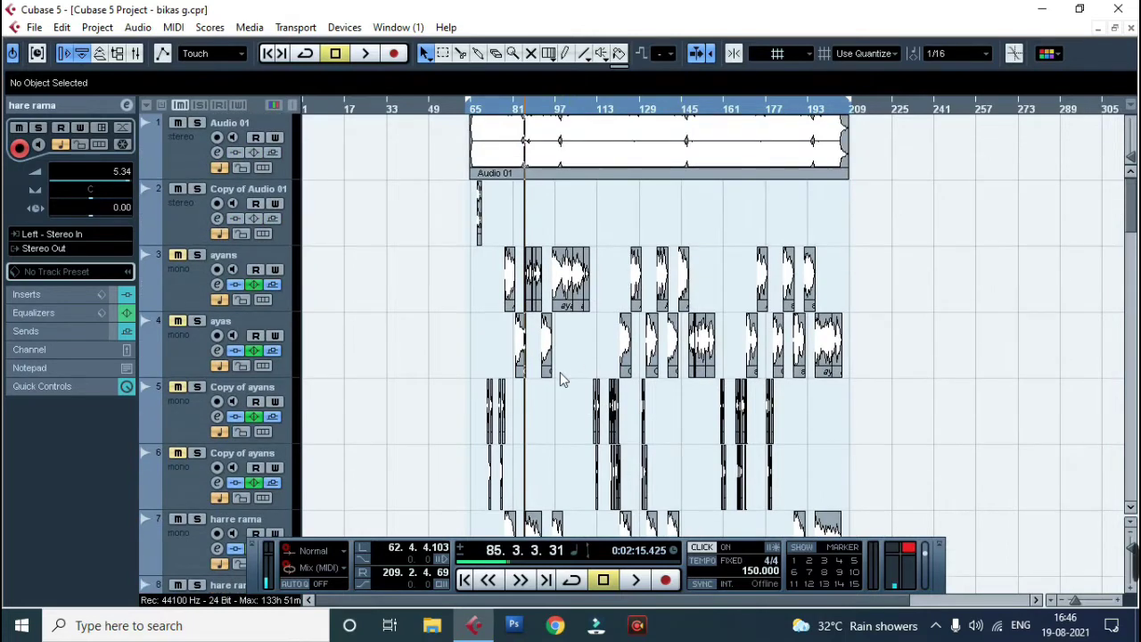
pyautogui.scroll(-3, 561, 374)
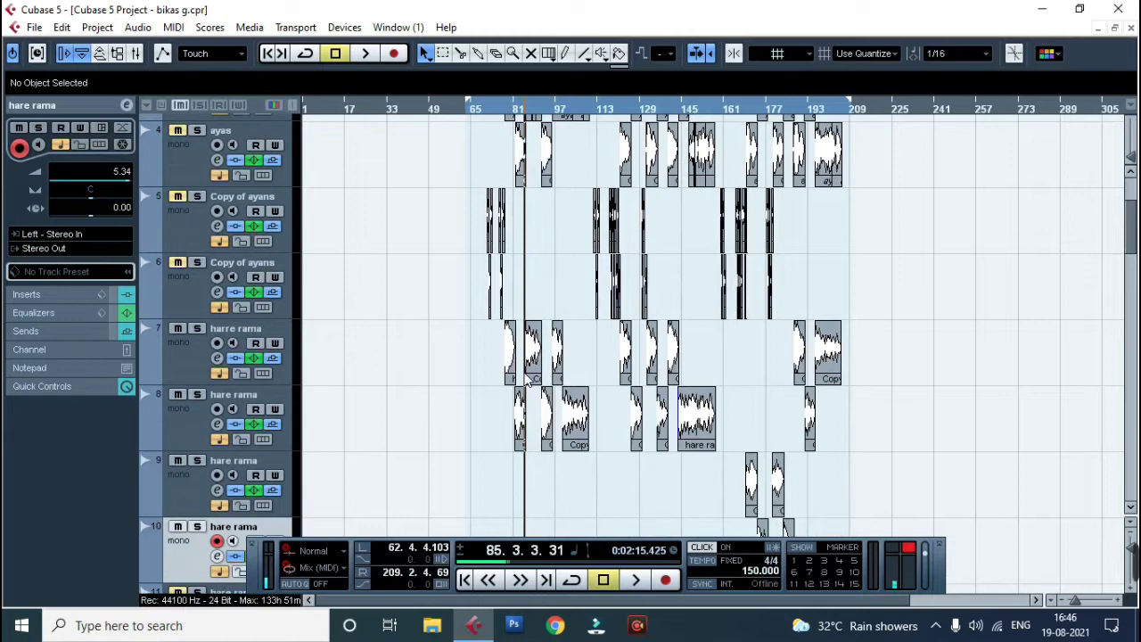
# Step: Play the mix from bar 85 to hear the vocals on tracks 7 and 8, and stop playback
pyautogui.press('space')
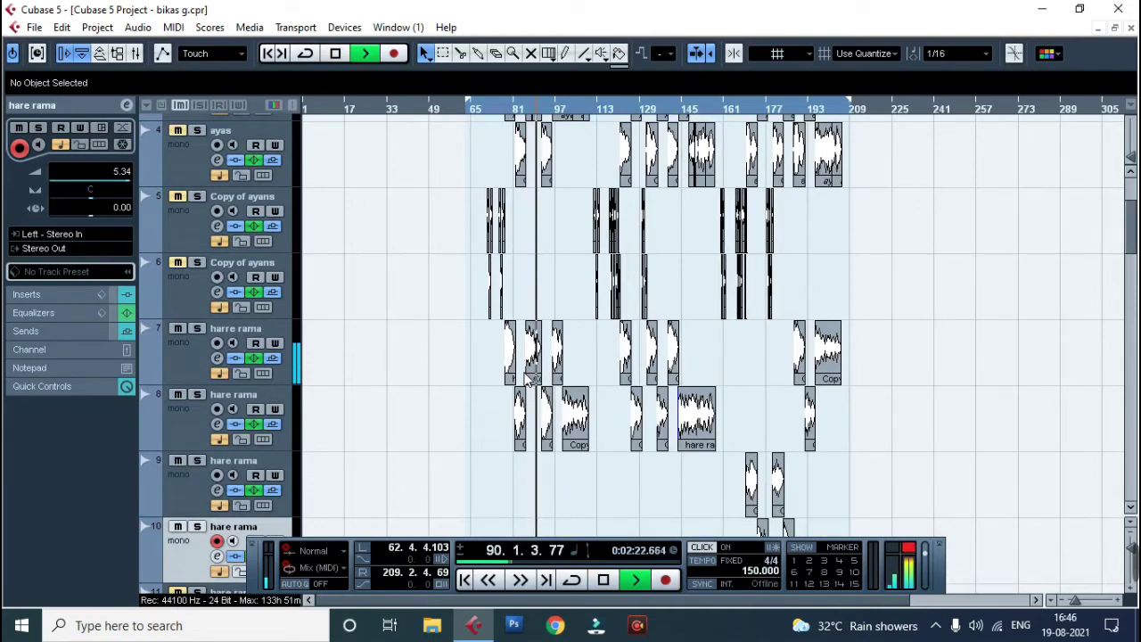
pyautogui.press('h')
pyautogui.press('h')
pyautogui.press('h')
pyautogui.press('h')
pyautogui.press('h')
pyautogui.press('h')
pyautogui.press('h')
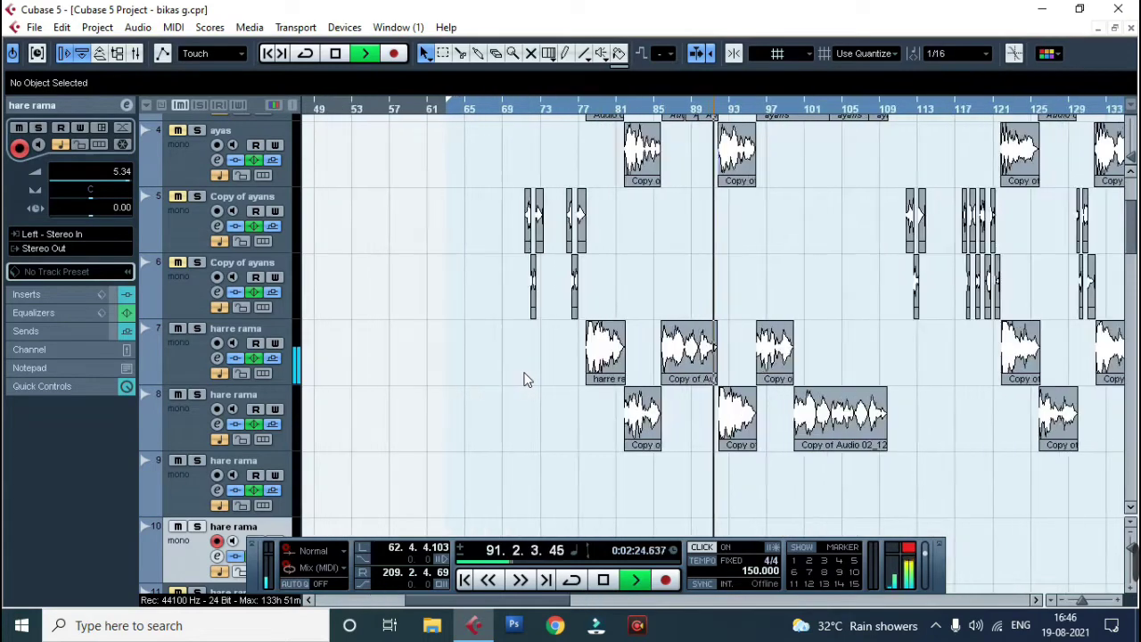
pyautogui.press('h')
pyautogui.press('h')
pyautogui.press('h')
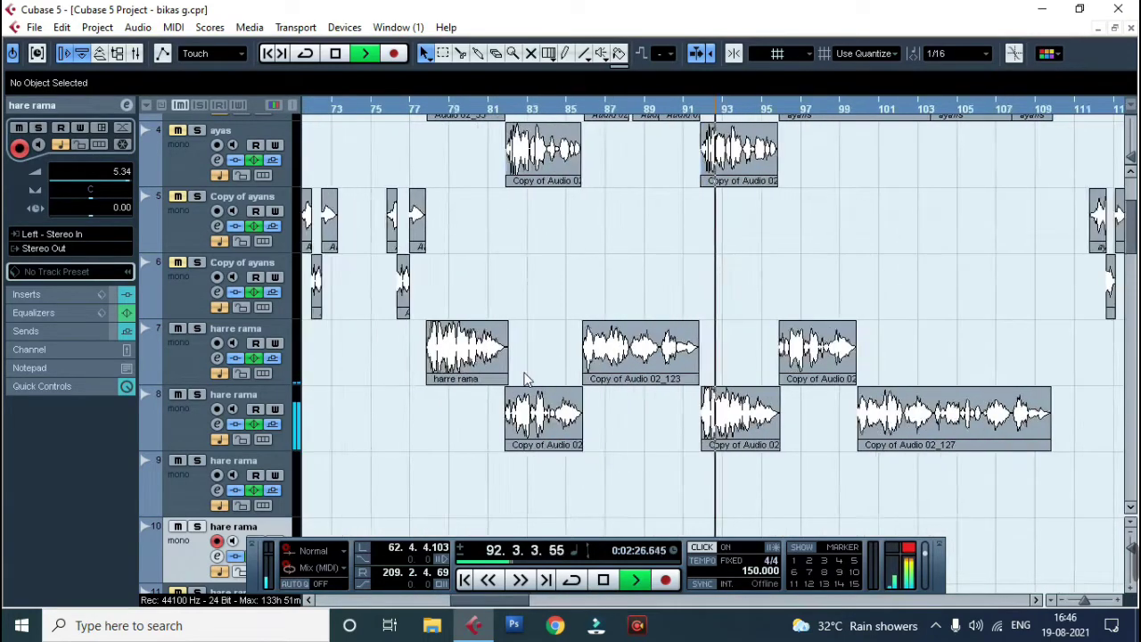
pyautogui.press('h')
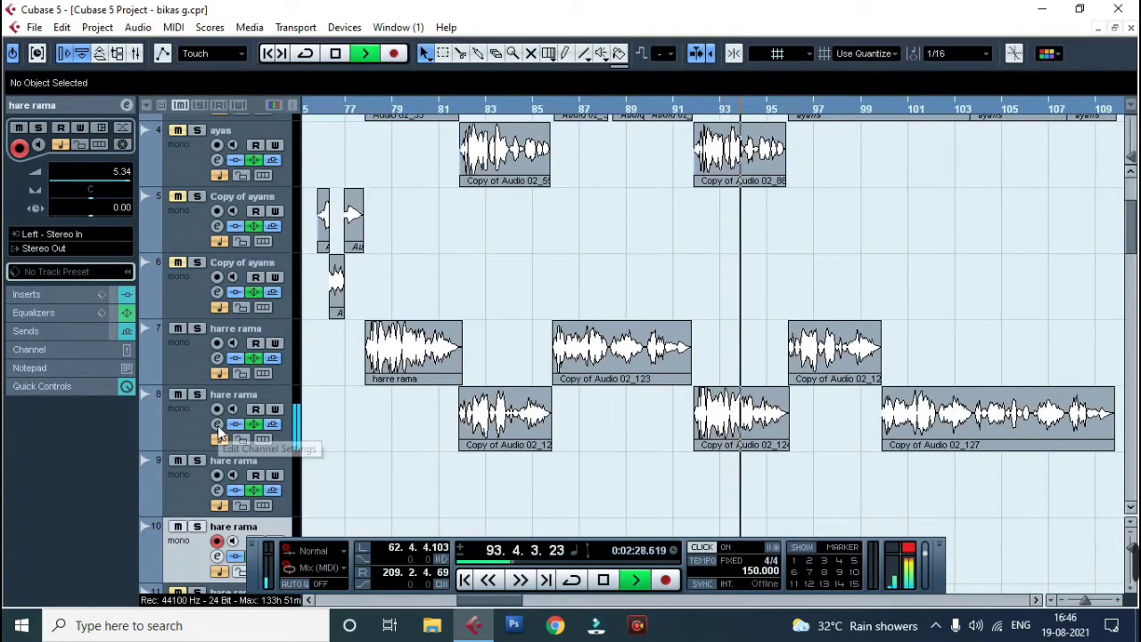
pyautogui.press('space')
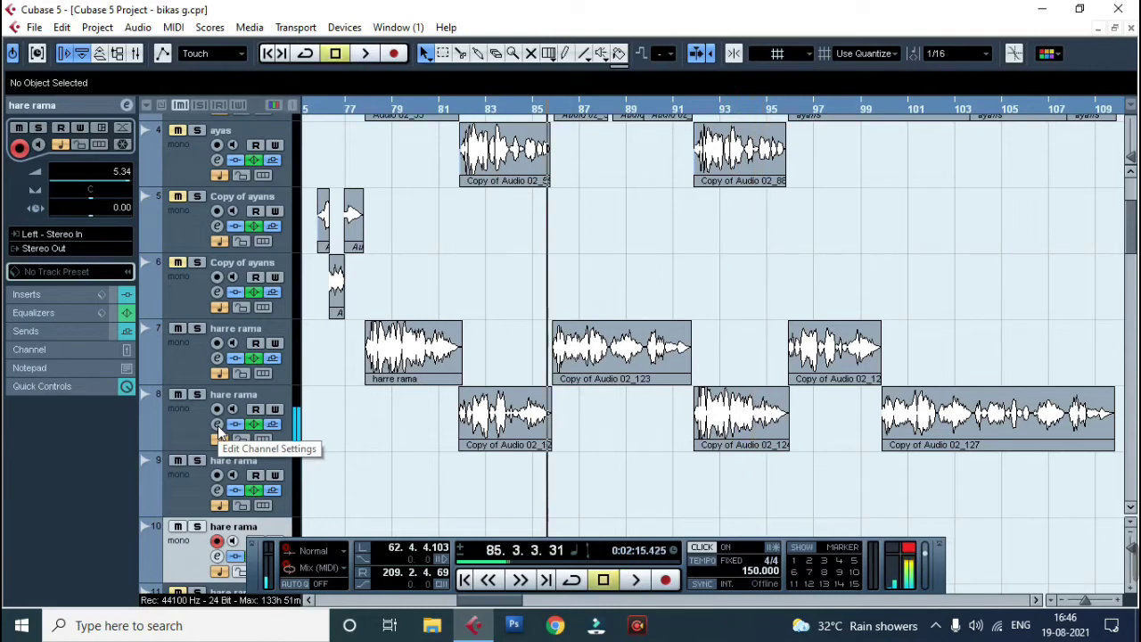
# Step: Open the PuigChild 660 Mono insert of hare rama track 8 and load its PuigChild Default preset
pyautogui.press('KP_Add')
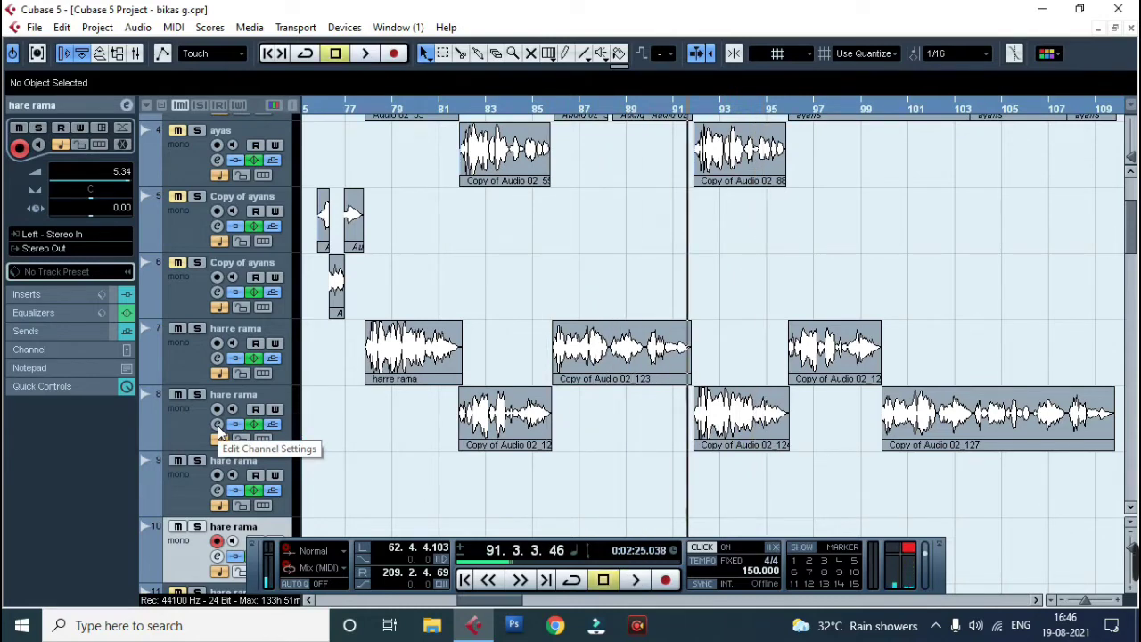
pyautogui.click(218, 426)
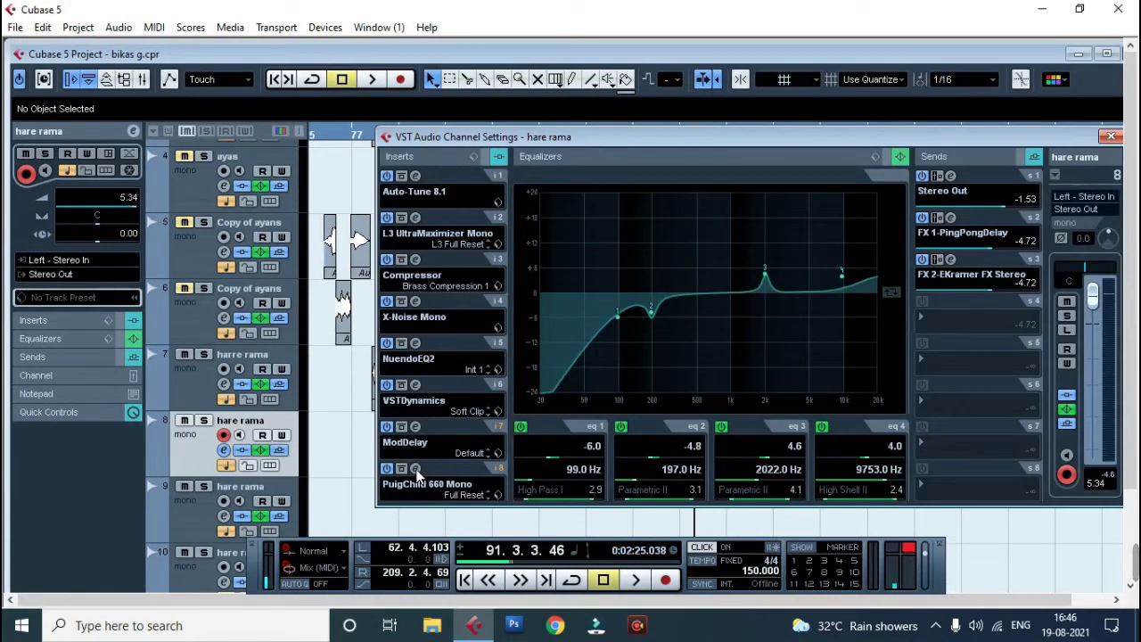
pyautogui.click(415, 470)
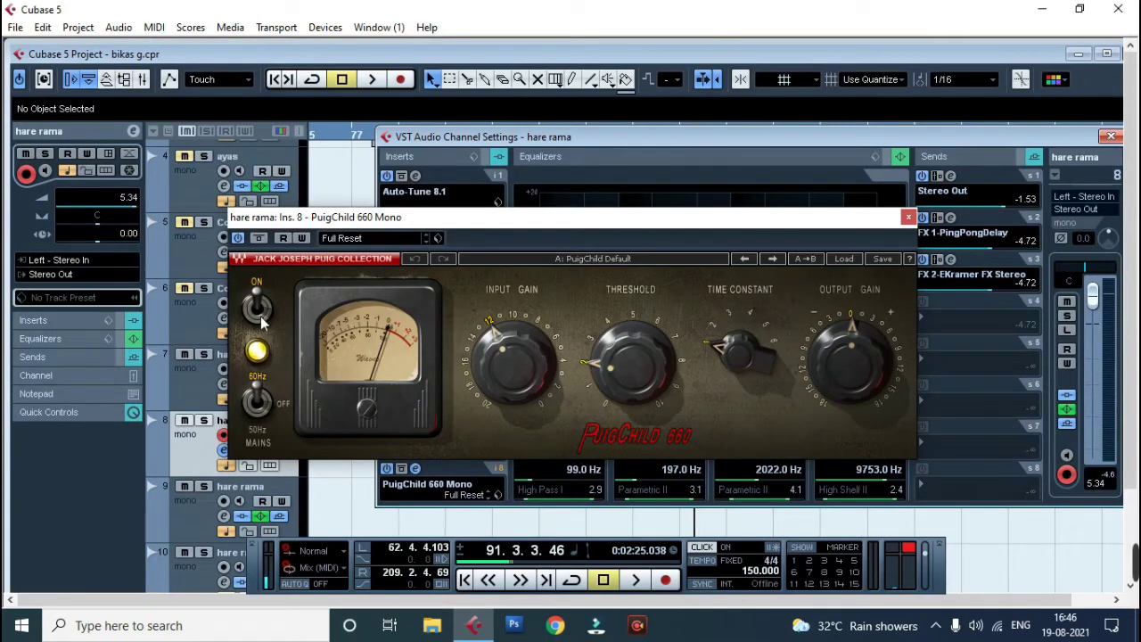
pyautogui.click(419, 237)
pyautogui.click(437, 295)
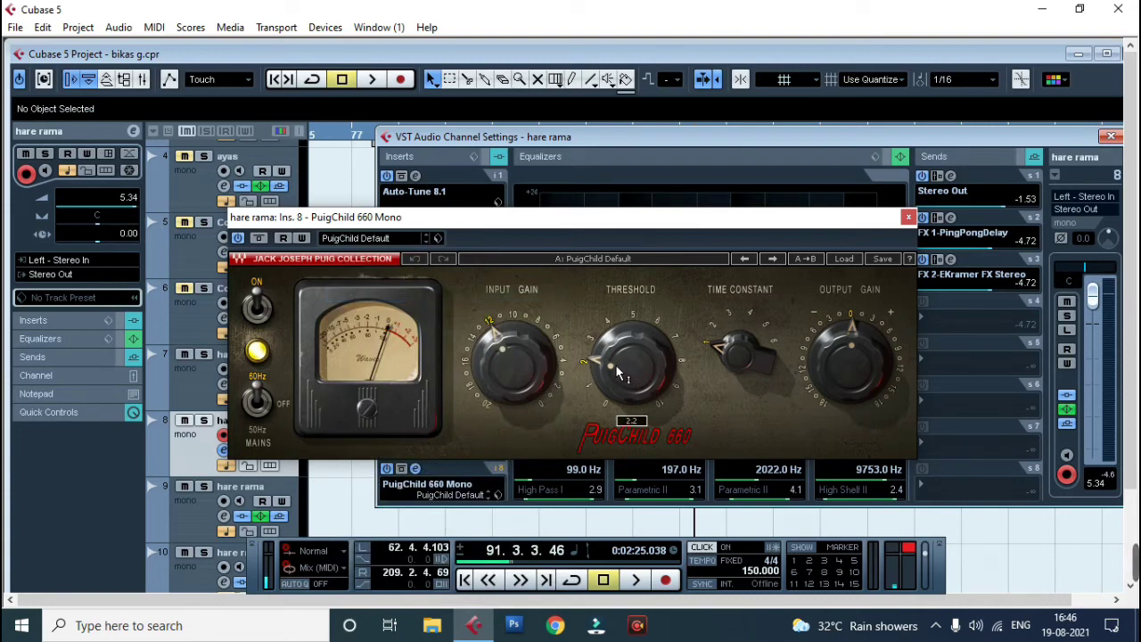
# Step: Fine-tune the PuigChild 660 Threshold, set Time Constant to 2 and Output Gain to -2.9 dB, and close the plug-in
pyautogui.moveTo(616, 370); pyautogui.dragTo(616, 378)
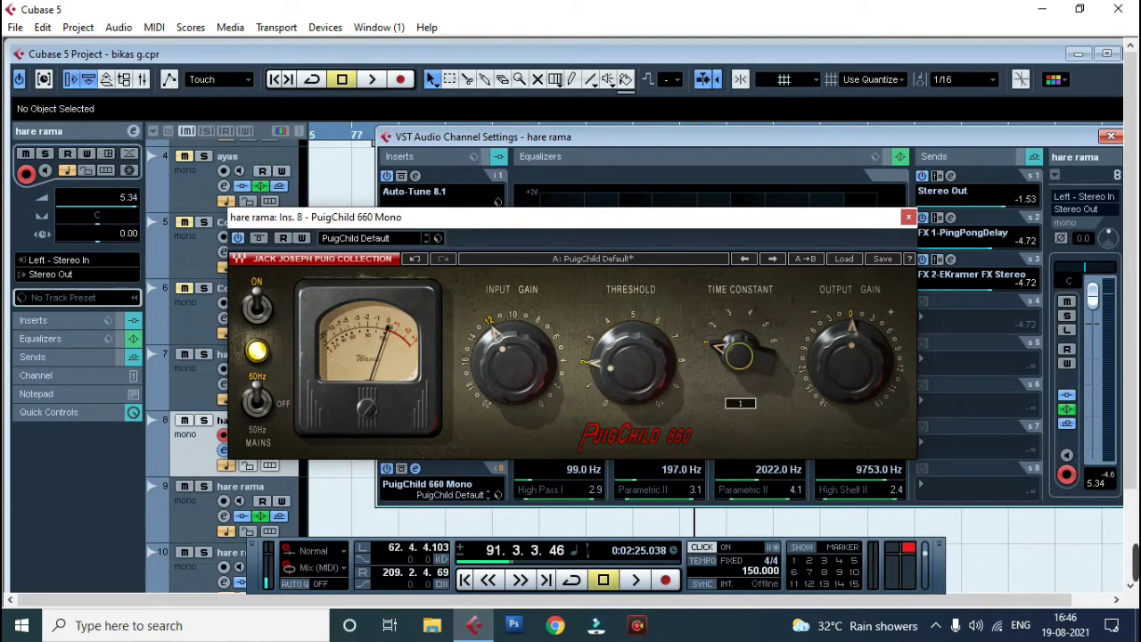
pyautogui.moveTo(739, 356); pyautogui.dragTo(739, 349)
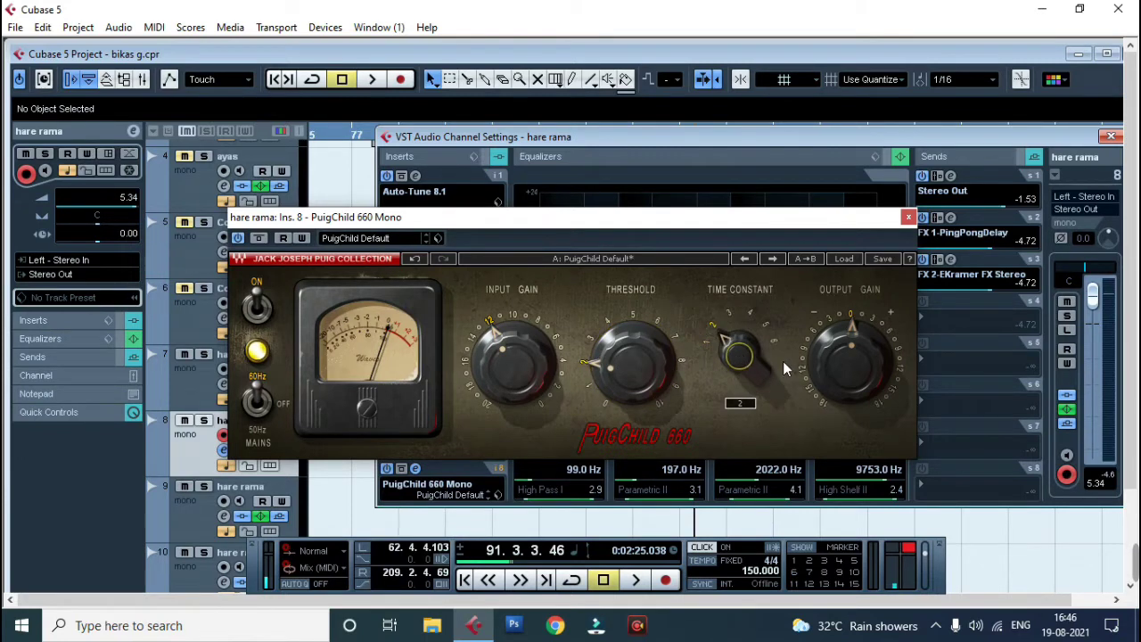
pyautogui.moveTo(854, 361); pyautogui.dragTo(854, 376)
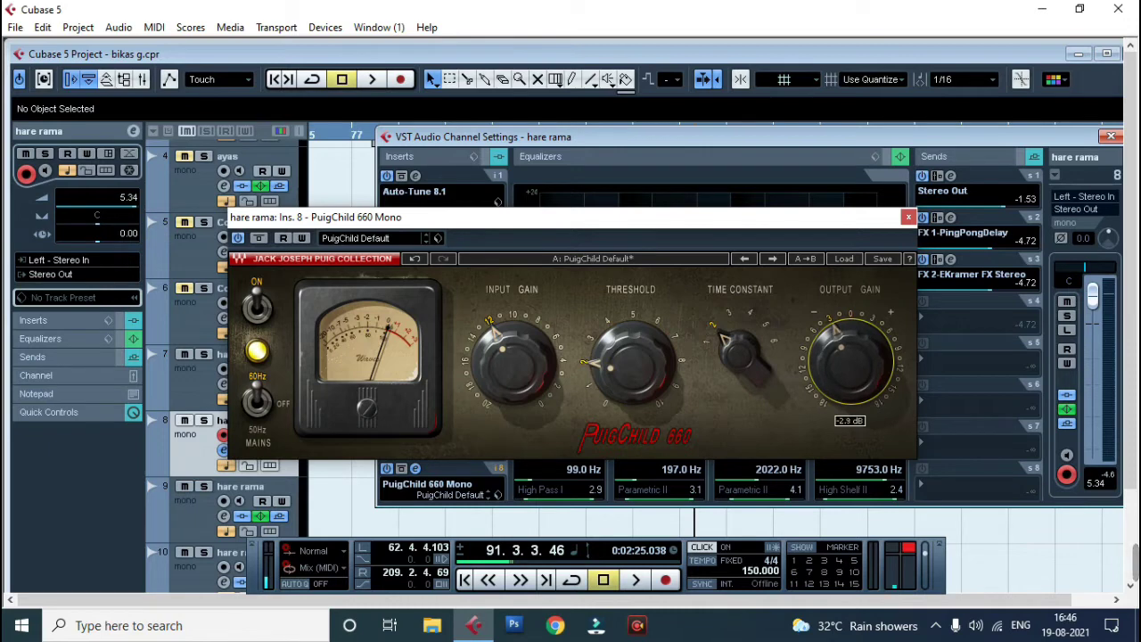
pyautogui.click(907, 216)
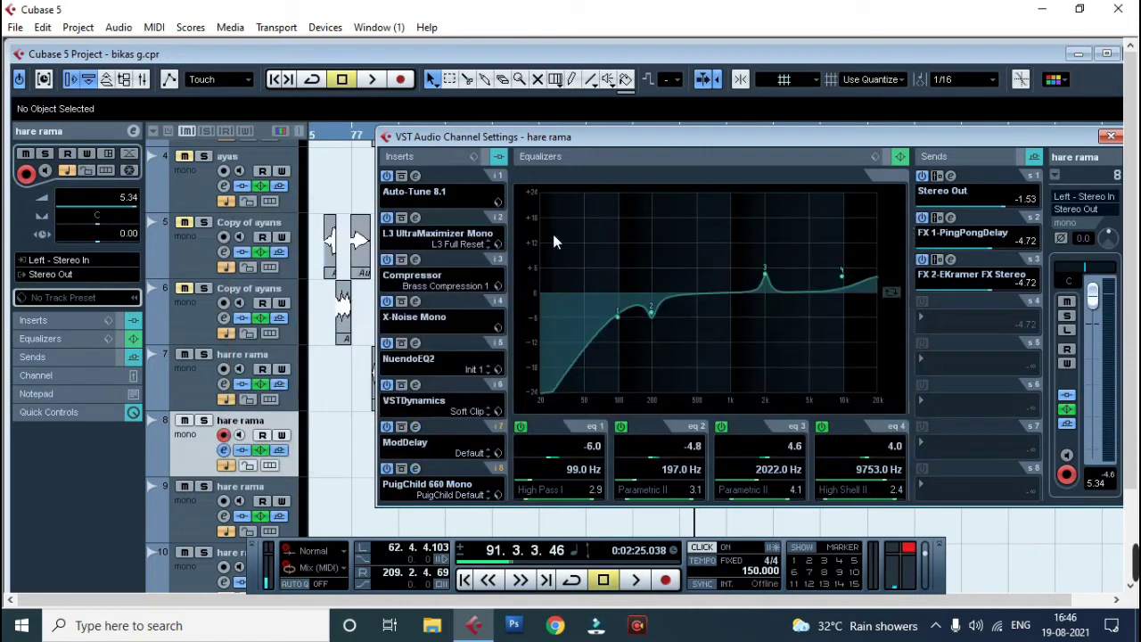
# Step: Save track 8's insert chain as a preset named "hare rama", close its channel settings and maximize the project window
pyautogui.click(474, 158)
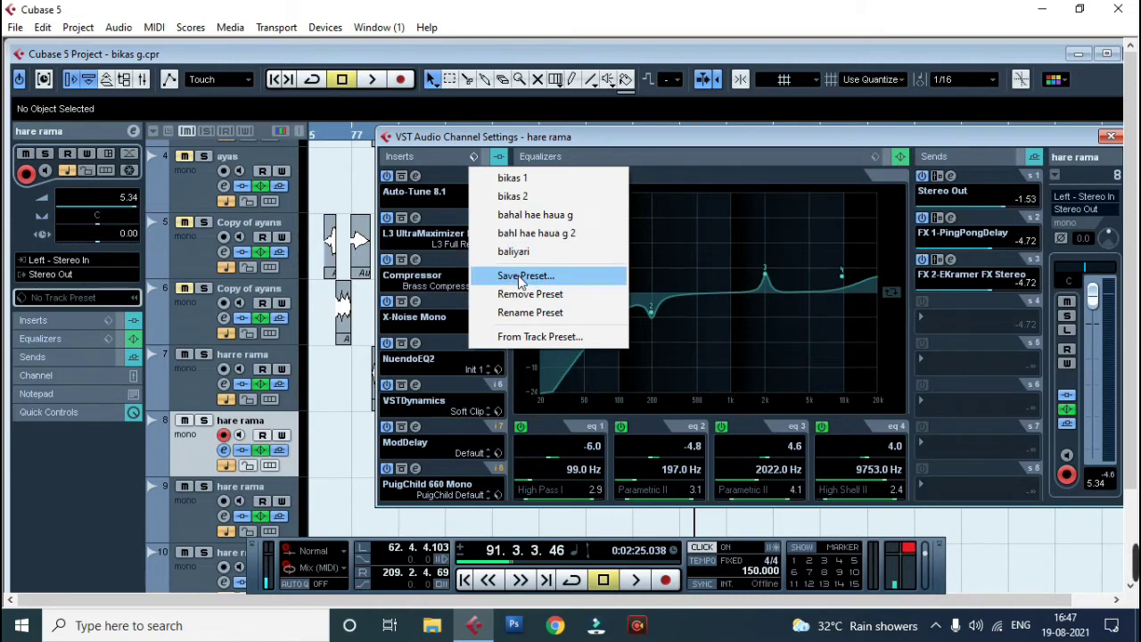
pyautogui.click(522, 278)
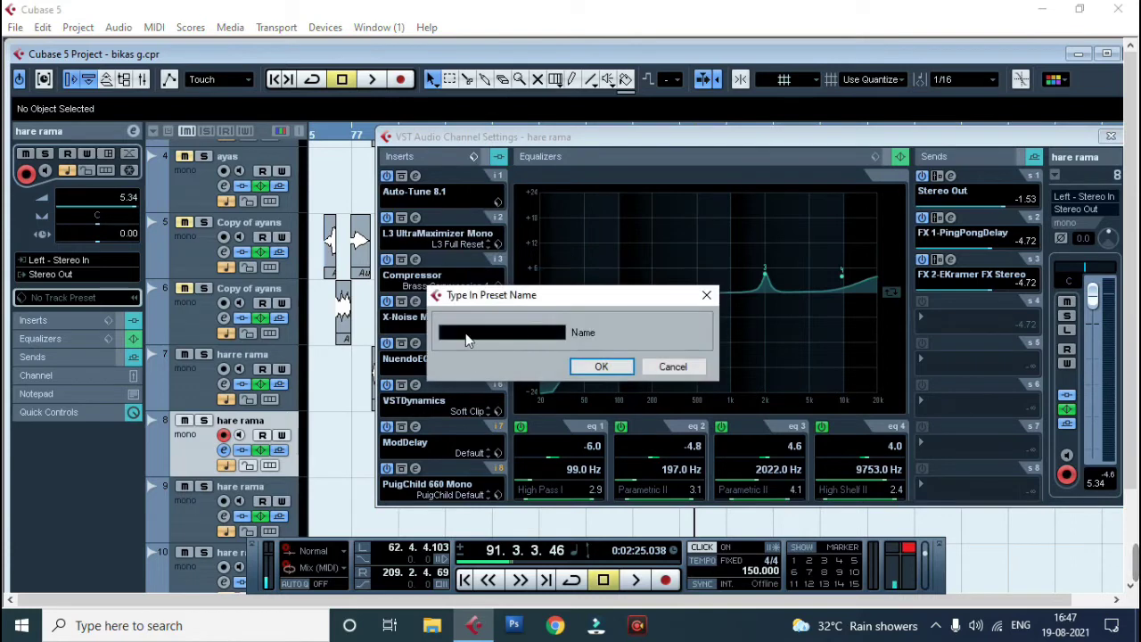
pyautogui.click(463, 337)
pyautogui.write('hare rama')
pyautogui.press('Return')
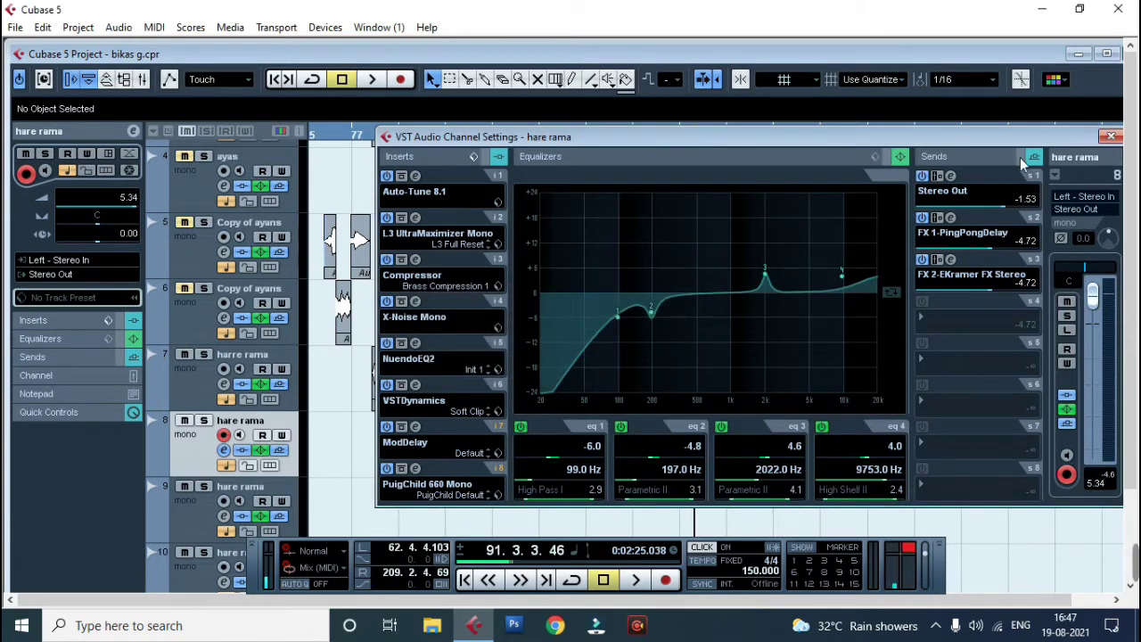
pyautogui.click(1111, 136)
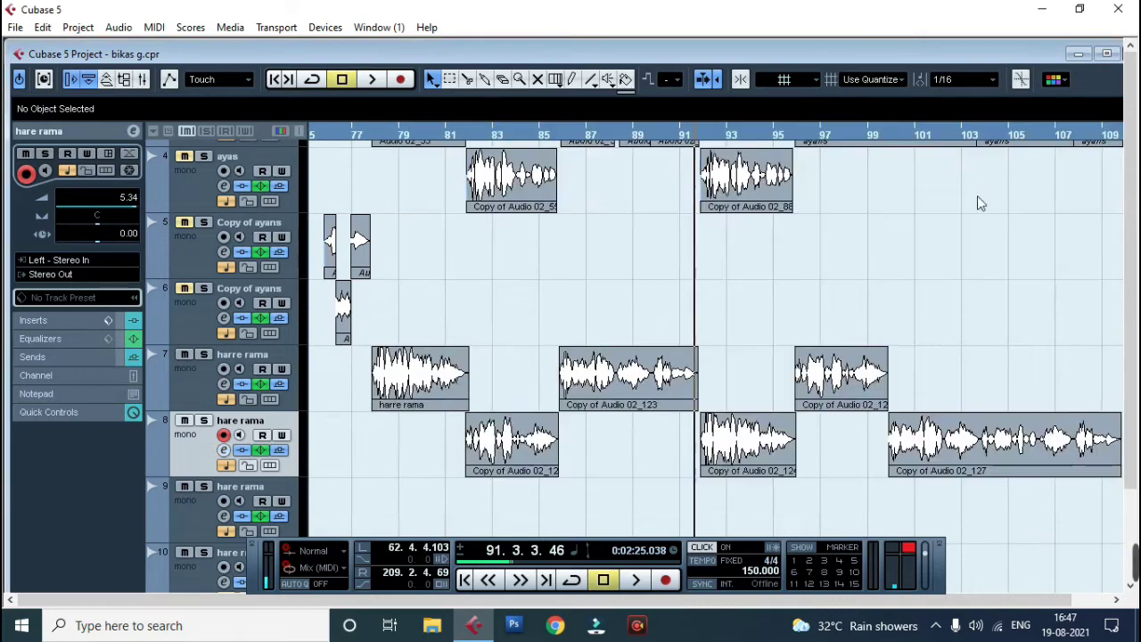
pyautogui.click(1107, 54)
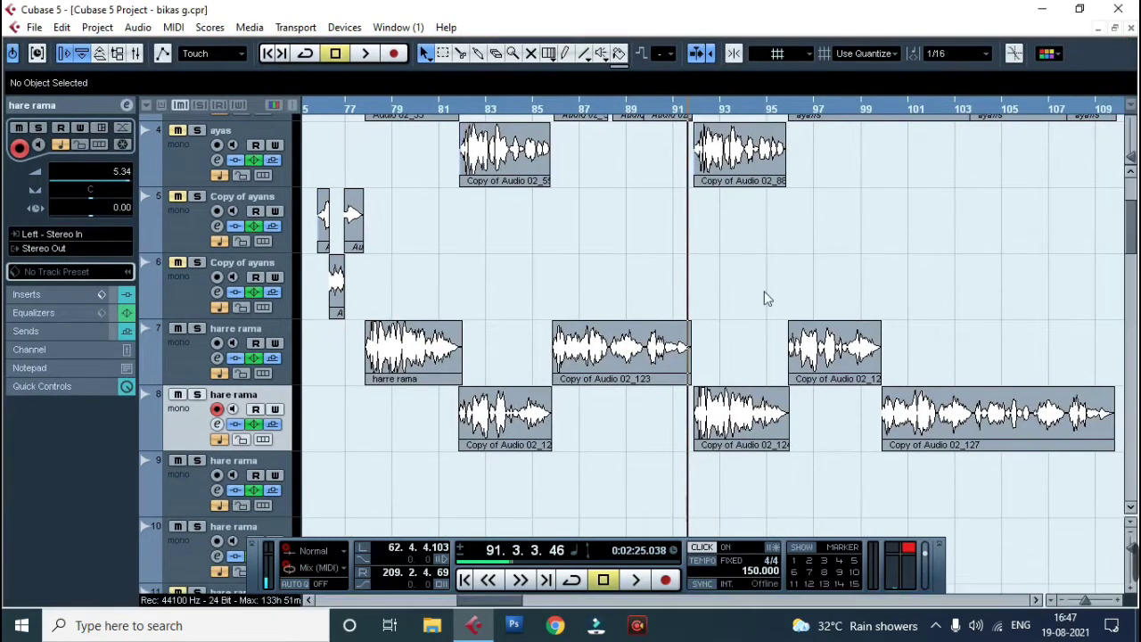
# Step: Load the hare rama inserts preset on track 9, close its channel settings and maximize the project window
pyautogui.click(217, 491)
pyautogui.click(471, 157)
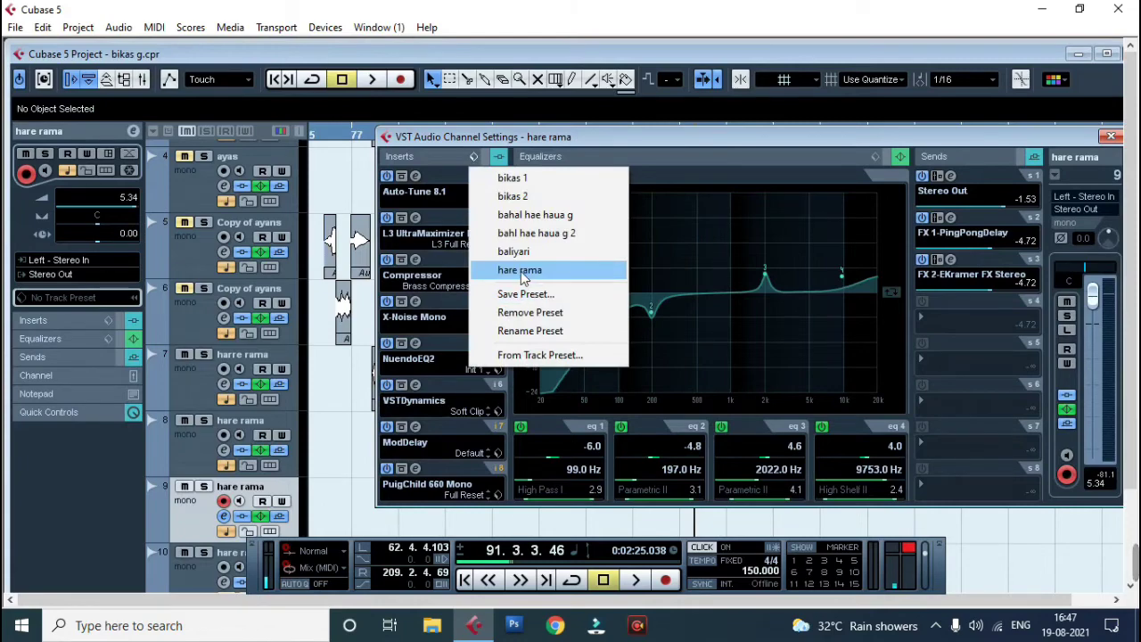
pyautogui.click(522, 270)
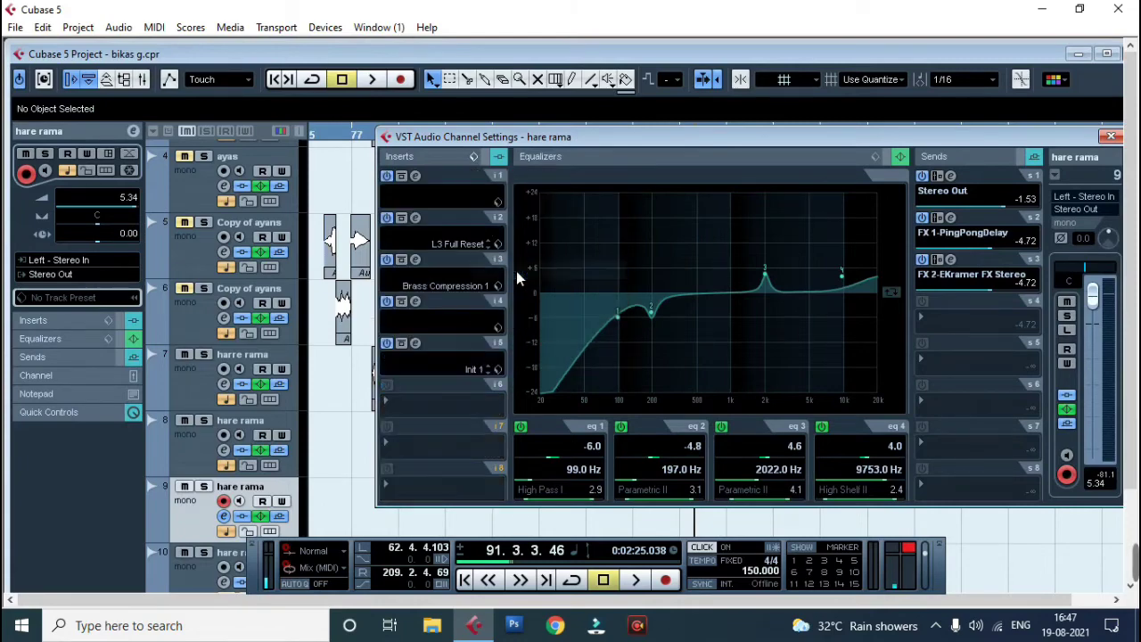
pyautogui.click(1110, 137)
pyautogui.click(1106, 53)
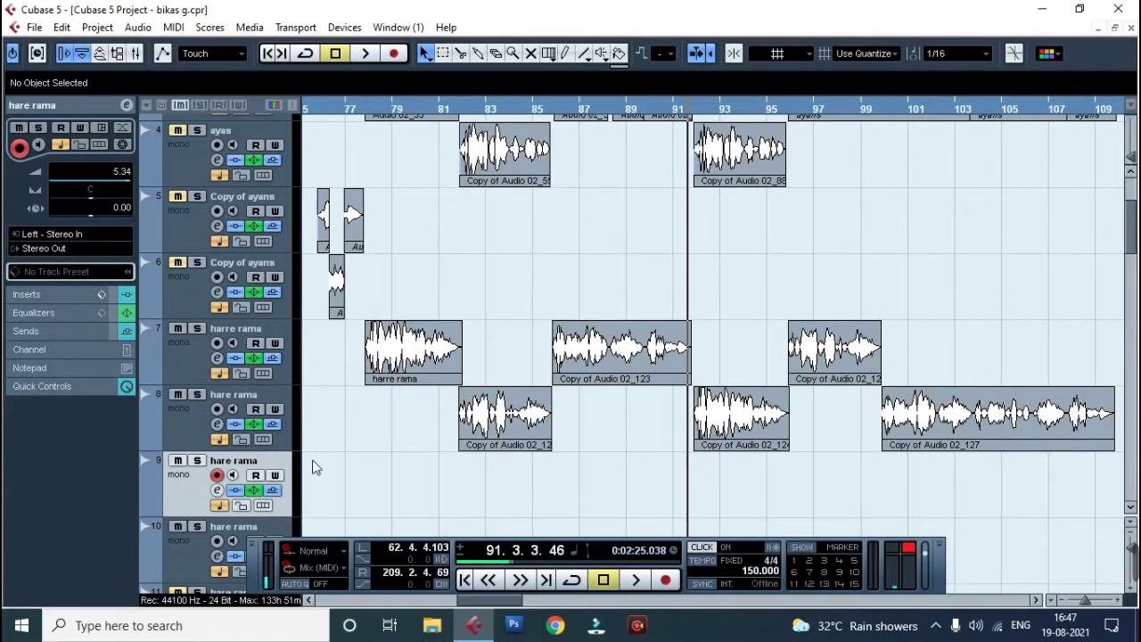
# Step: Load the hare rama inserts preset on track 10, close its channel settings and maximize the project window
pyautogui.scroll(-3, 317, 463)
pyautogui.click(216, 365)
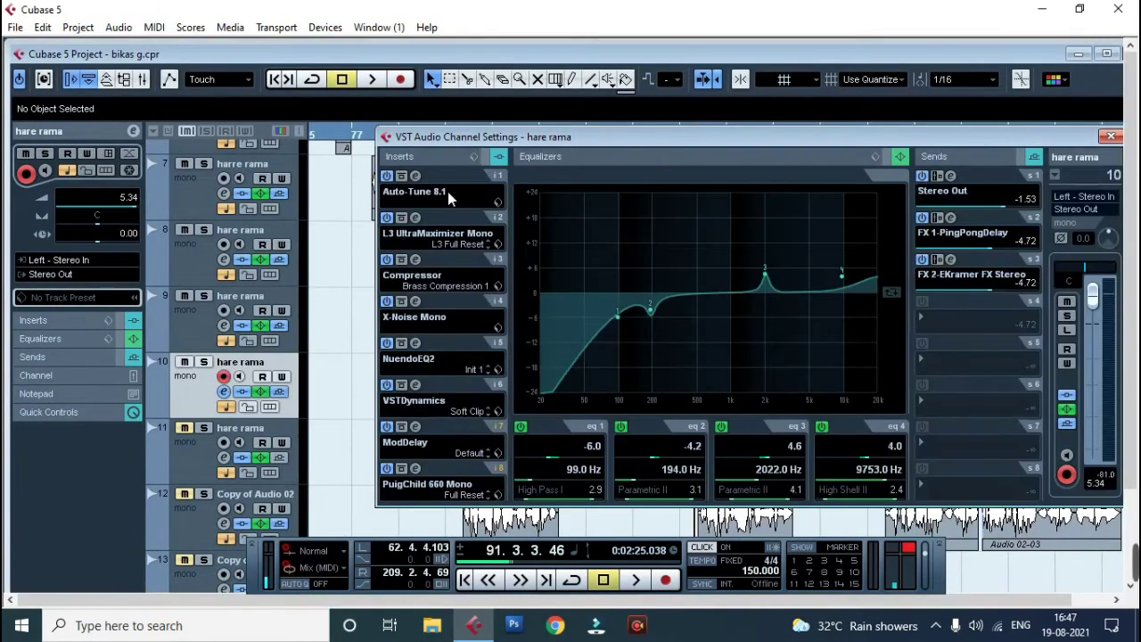
pyautogui.click(471, 158)
pyautogui.click(522, 269)
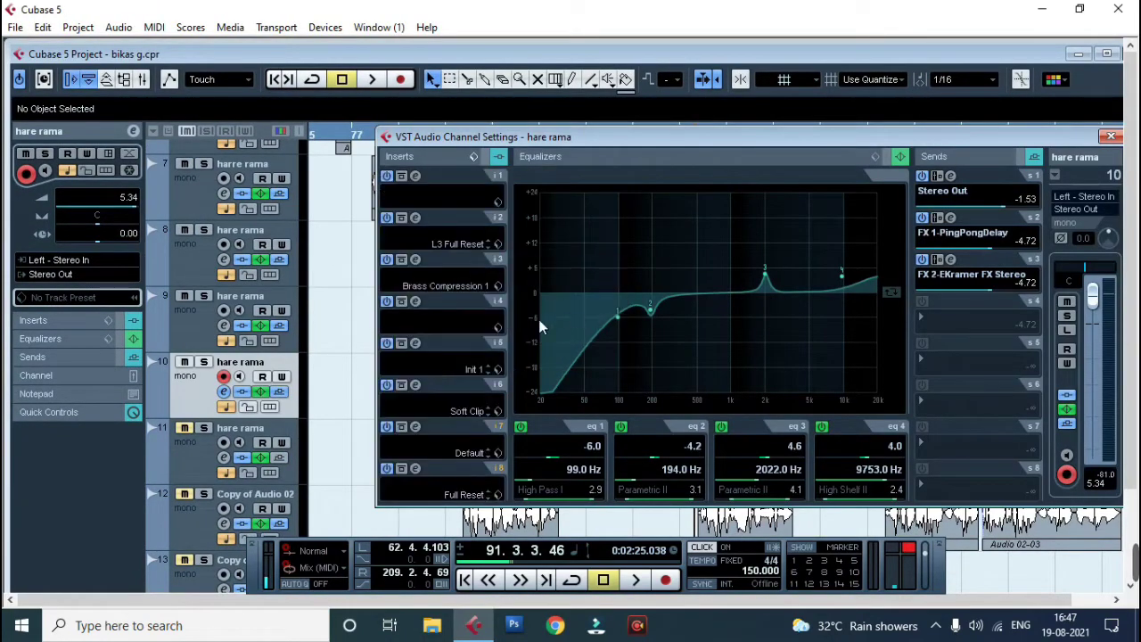
pyautogui.click(1111, 137)
pyautogui.click(1106, 53)
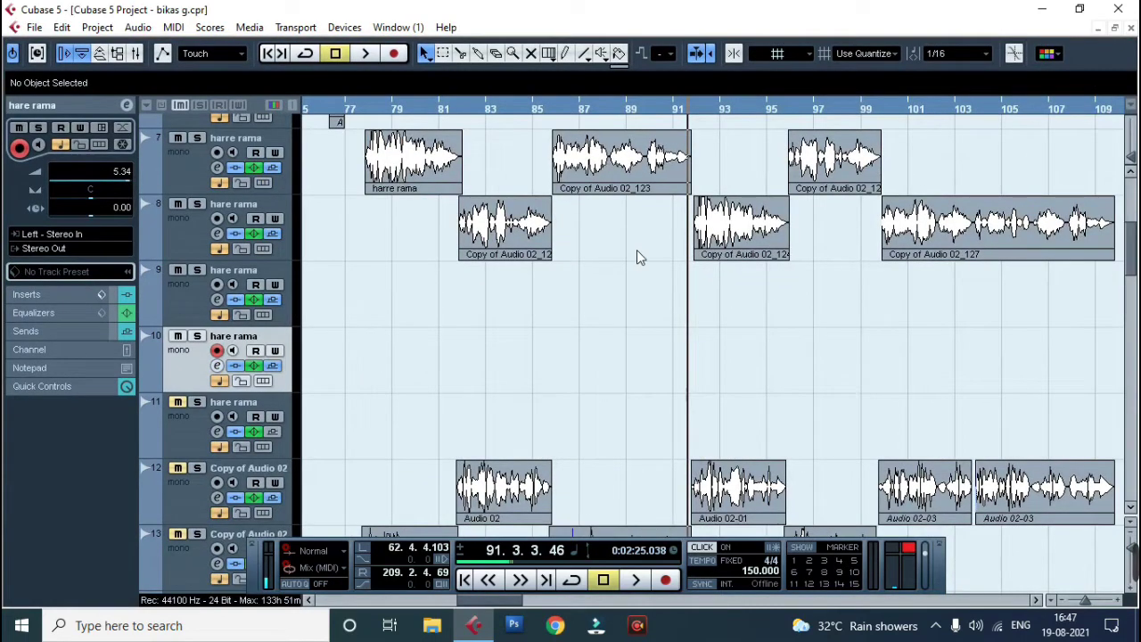
# Step: Play the mix from bar 89 to hear the vocals on tracks 7 and 8, and stop playback
pyautogui.press('KP_Subtract')
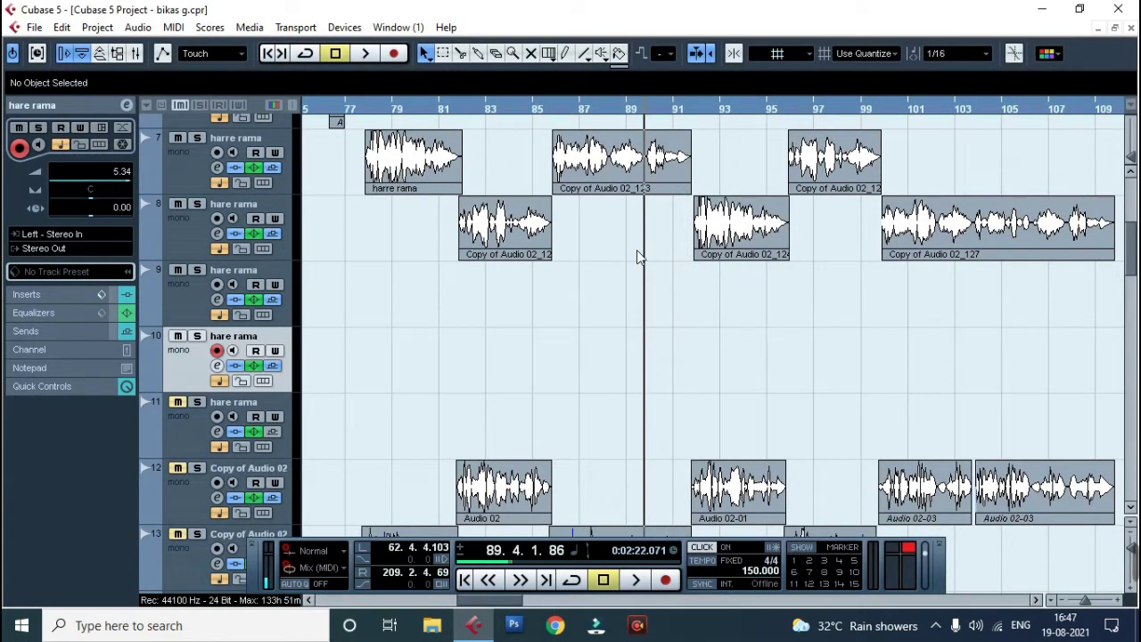
pyautogui.press('space')
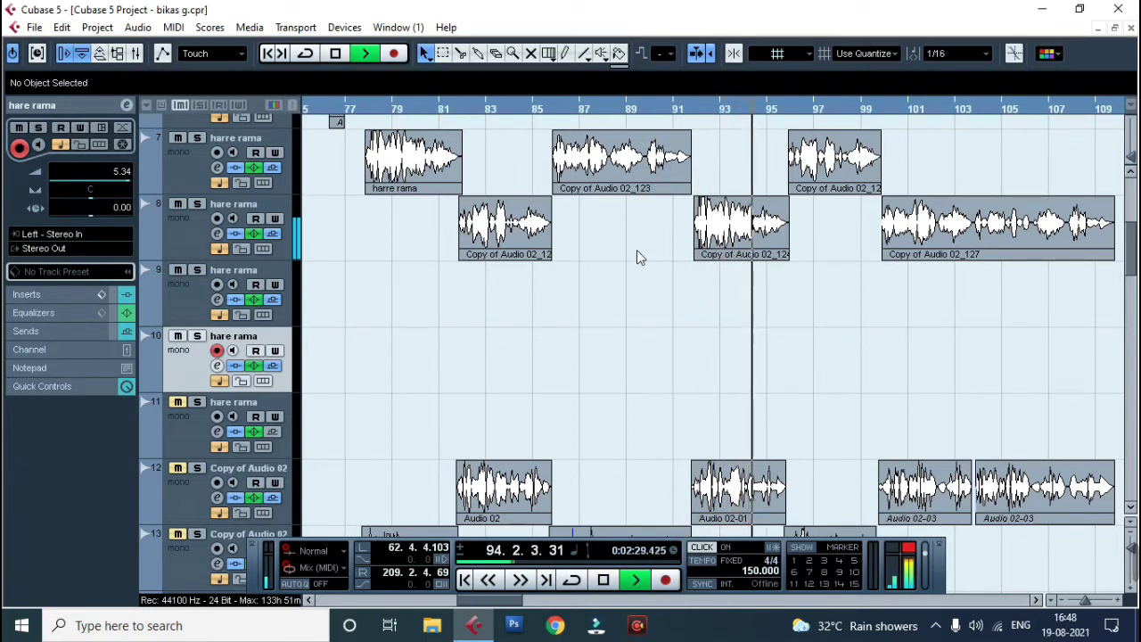
pyautogui.press('space')
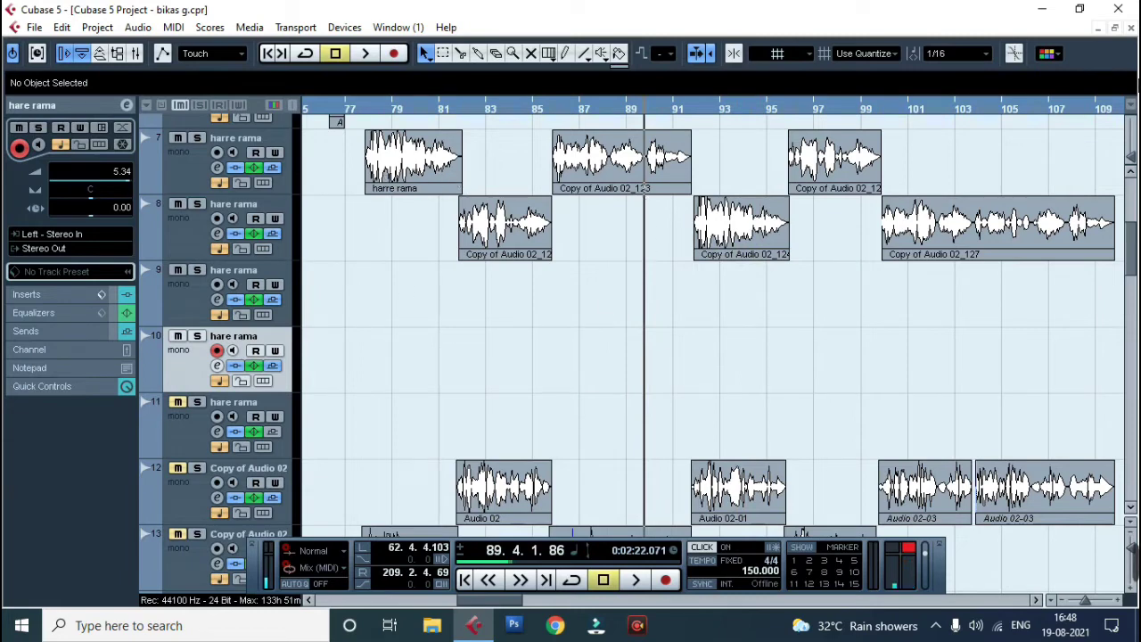
# Step: Select hare rama track 7 and play the mix from bar 91 to hear the vocals on tracks 7 and 8
pyautogui.click(180, 176)
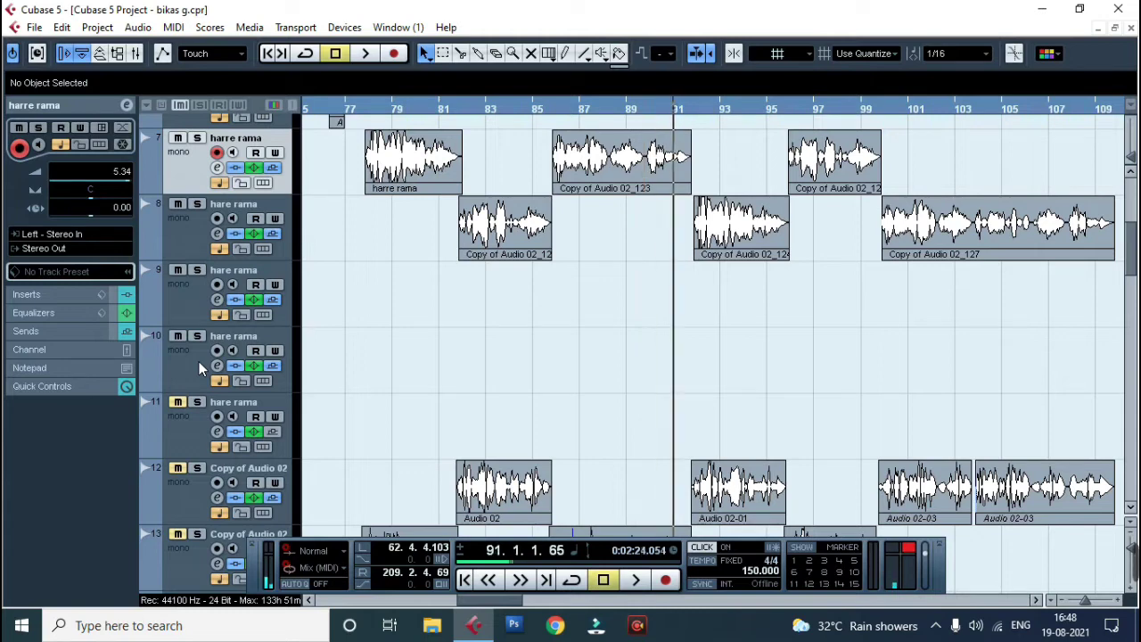
pyautogui.press('space')
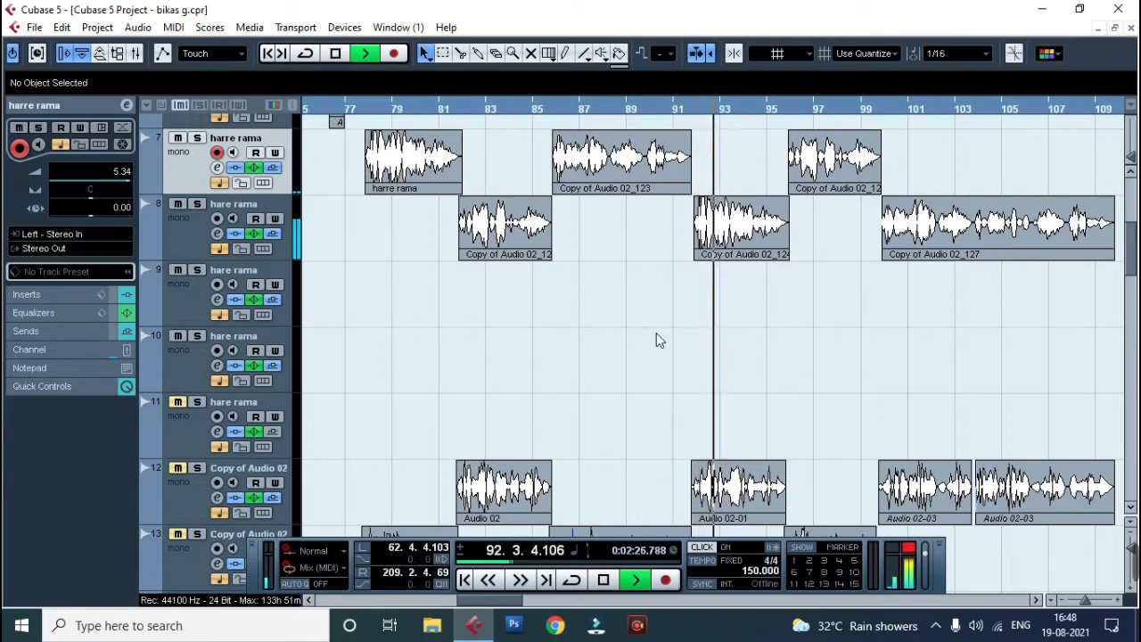
pyautogui.press('g')
pyautogui.press('g')
pyautogui.press('g')
pyautogui.press('g')
pyautogui.press('g')
pyautogui.press('g')
pyautogui.press('g')
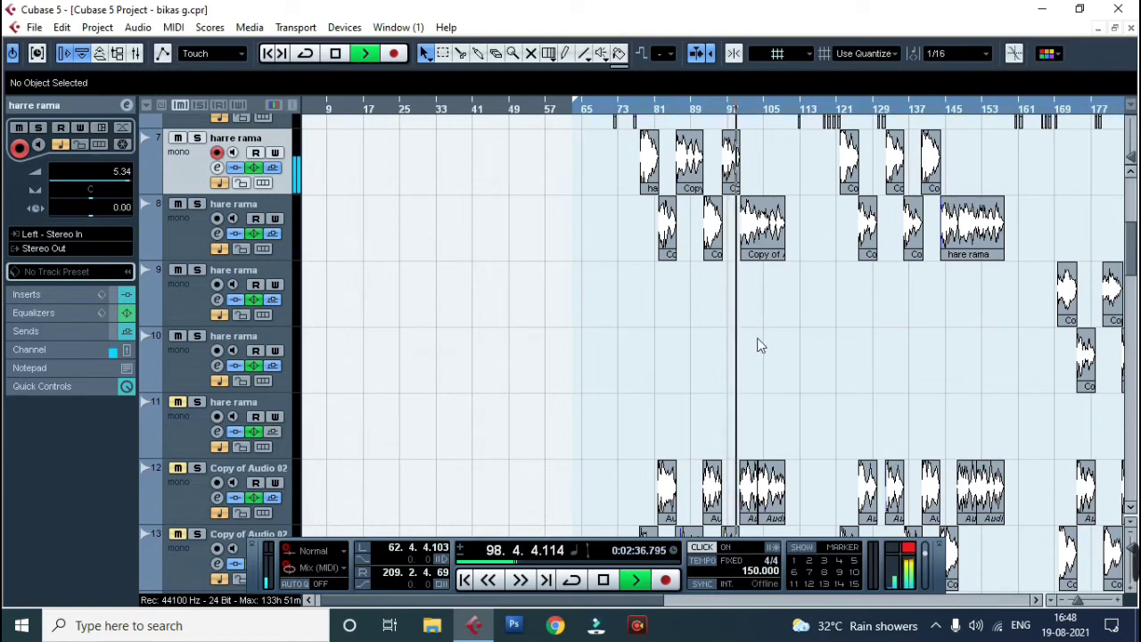
pyautogui.click(637, 626)
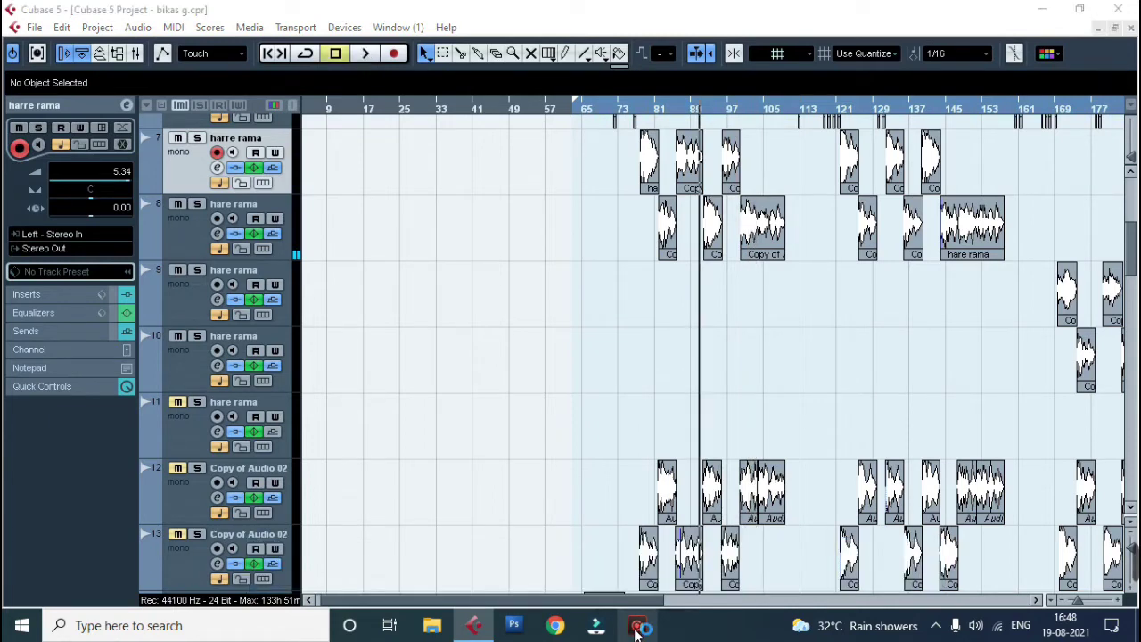
pyautogui.click(637, 628)
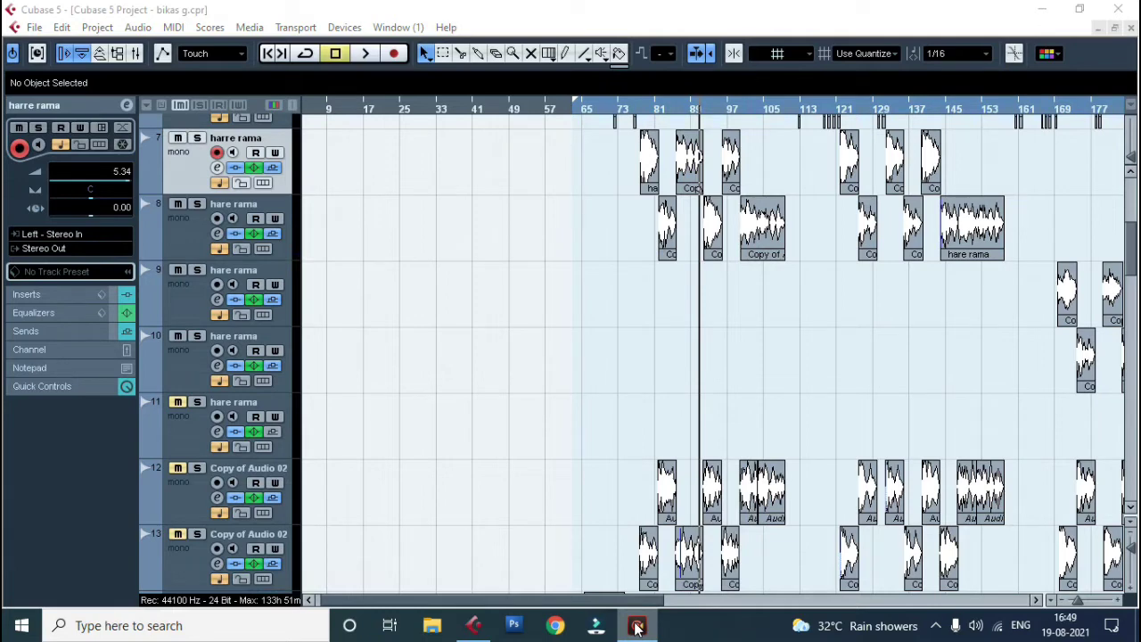
pyautogui.click(636, 628)
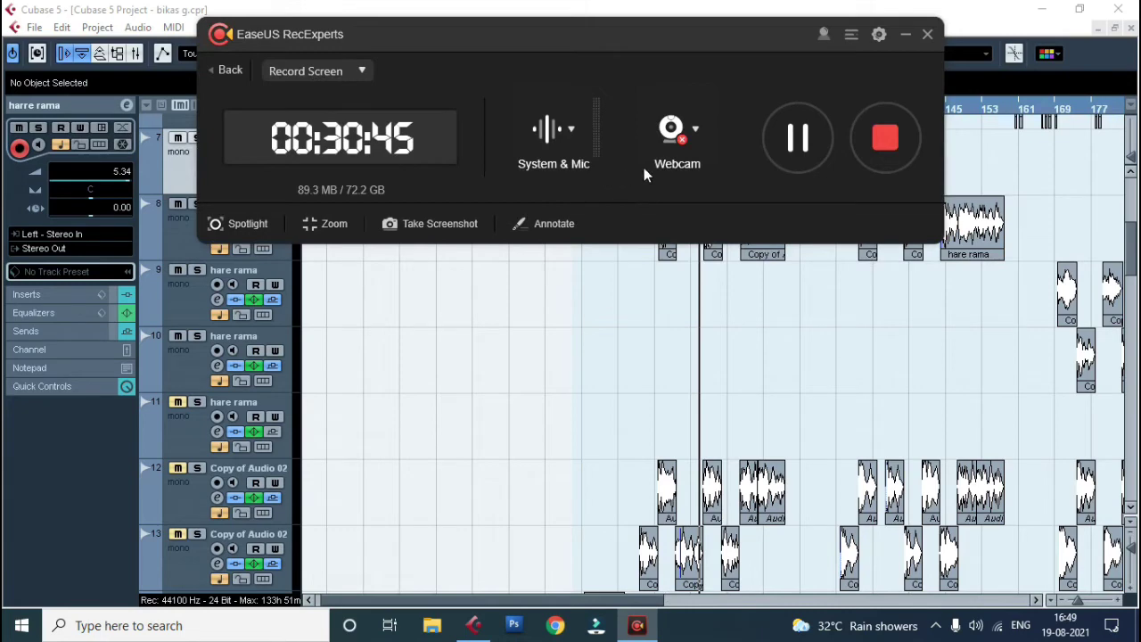
pyautogui.click(906, 34)
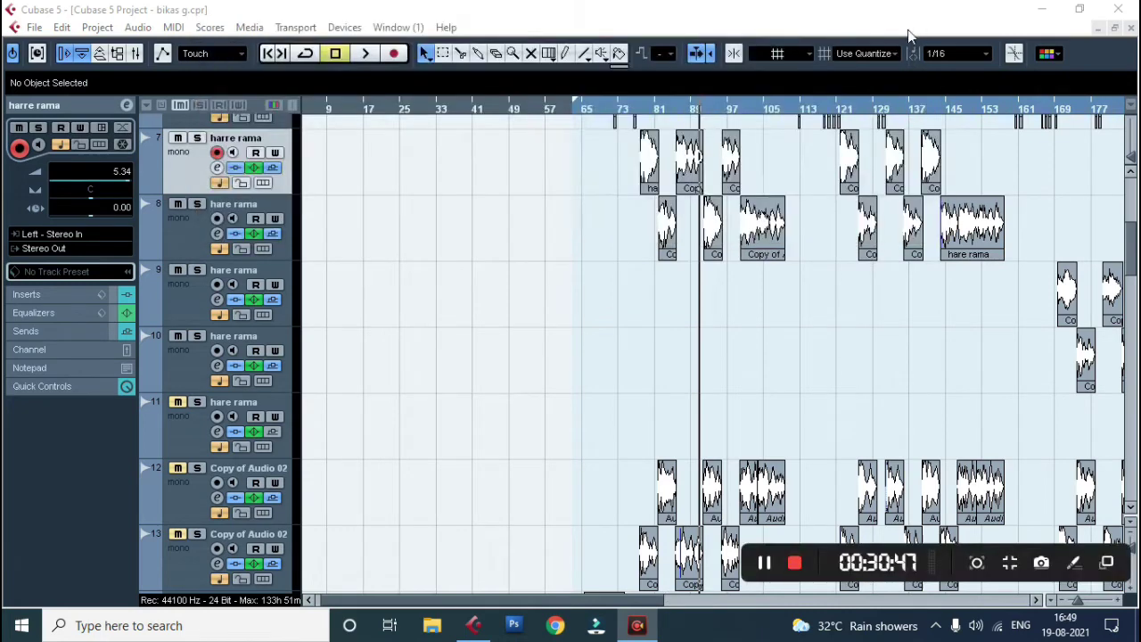
# Step: Show the transport controls, replay the vocals from bar 91, and stop playback
pyautogui.press('F2')
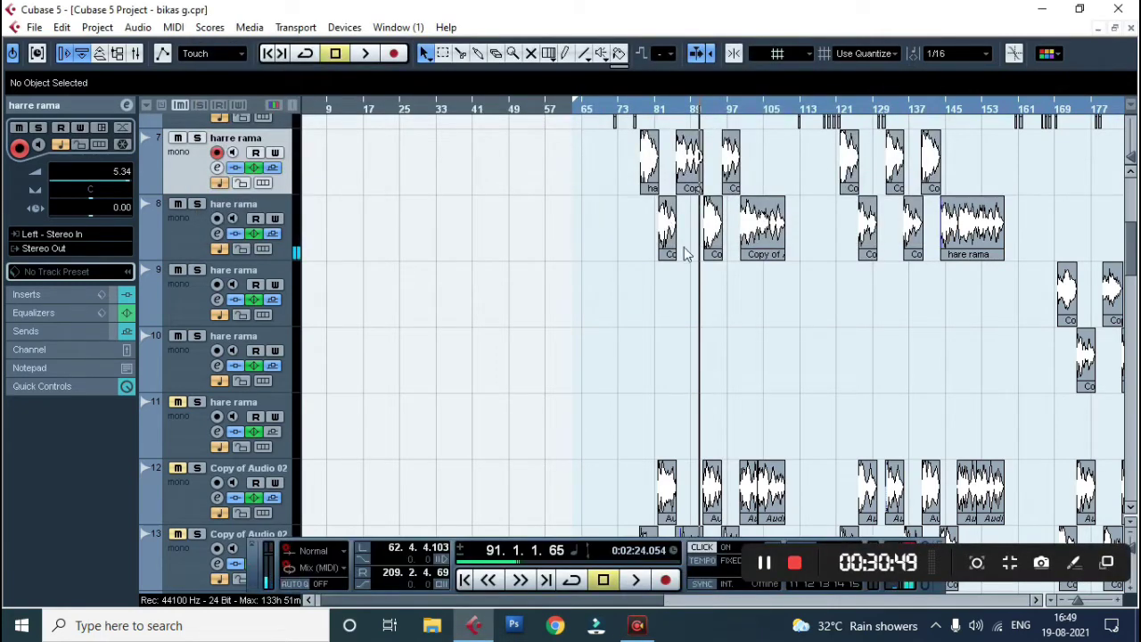
pyautogui.press('space')
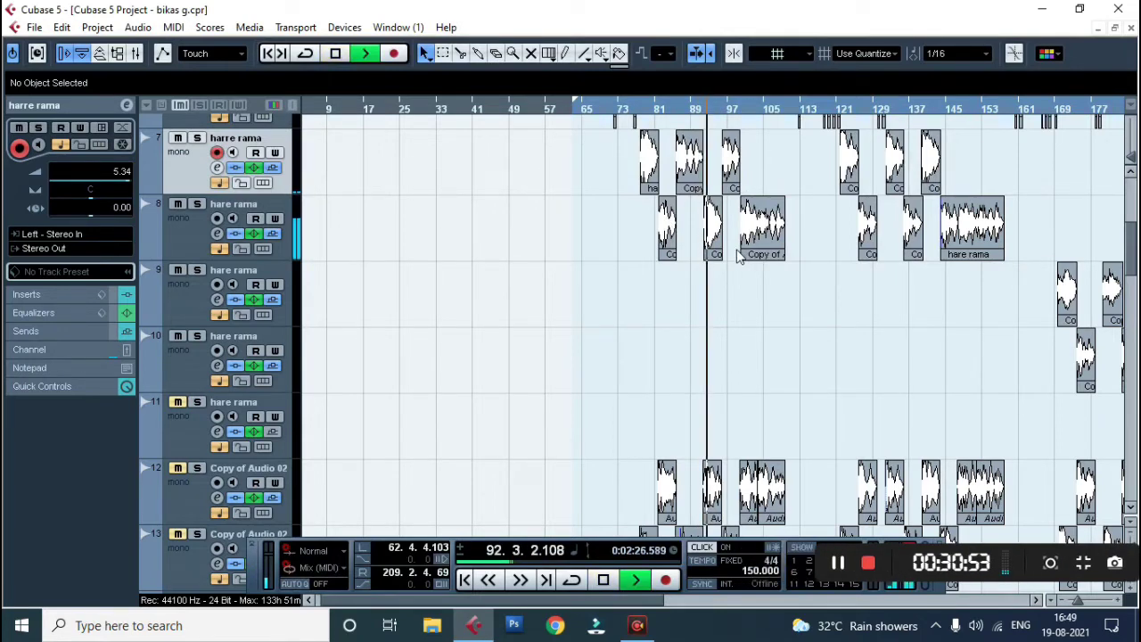
pyautogui.press('g')
pyautogui.press('g')
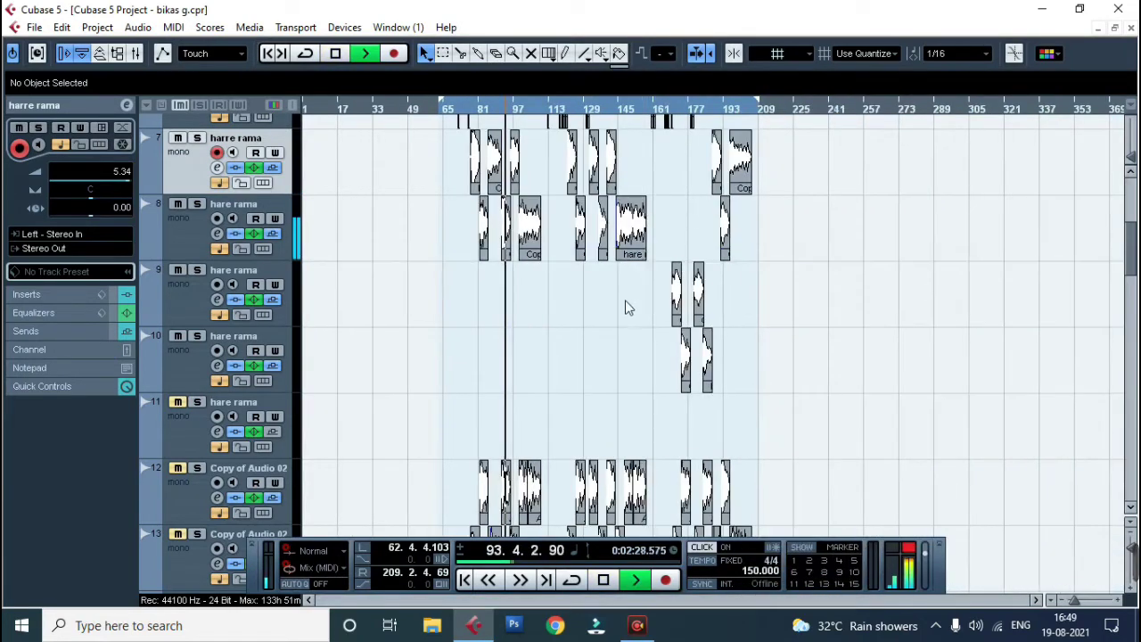
pyautogui.press('space')
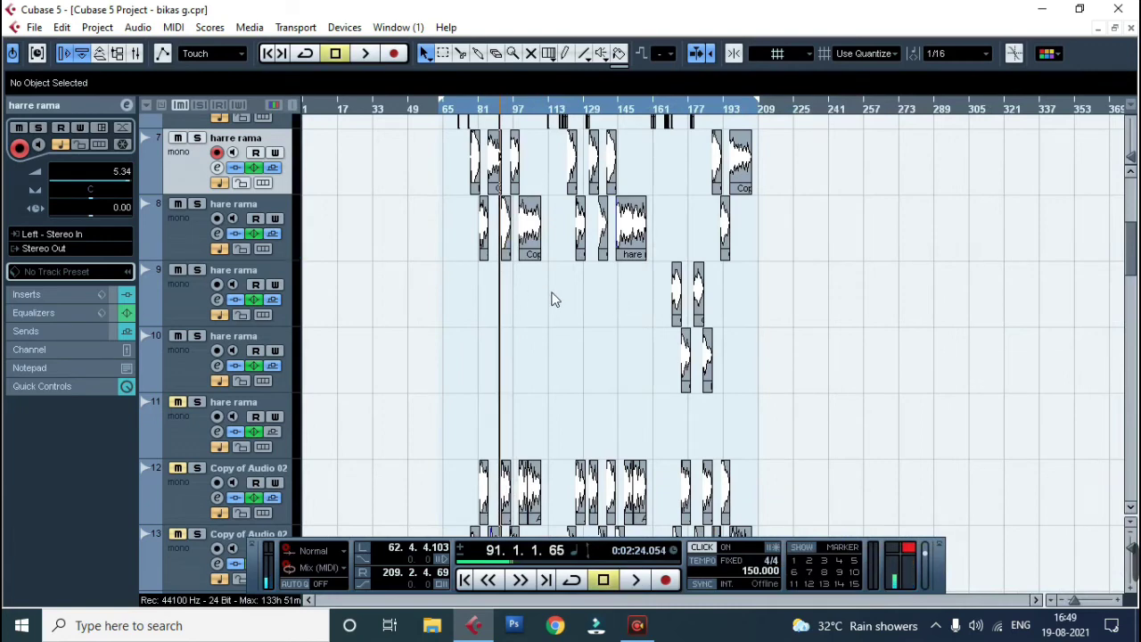
# Step: Advance the playback position past bar 118, listen to the second group of hare rama vocals on tracks 7 and 8, and stop playback
pyautogui.scroll(2, 571, 321)
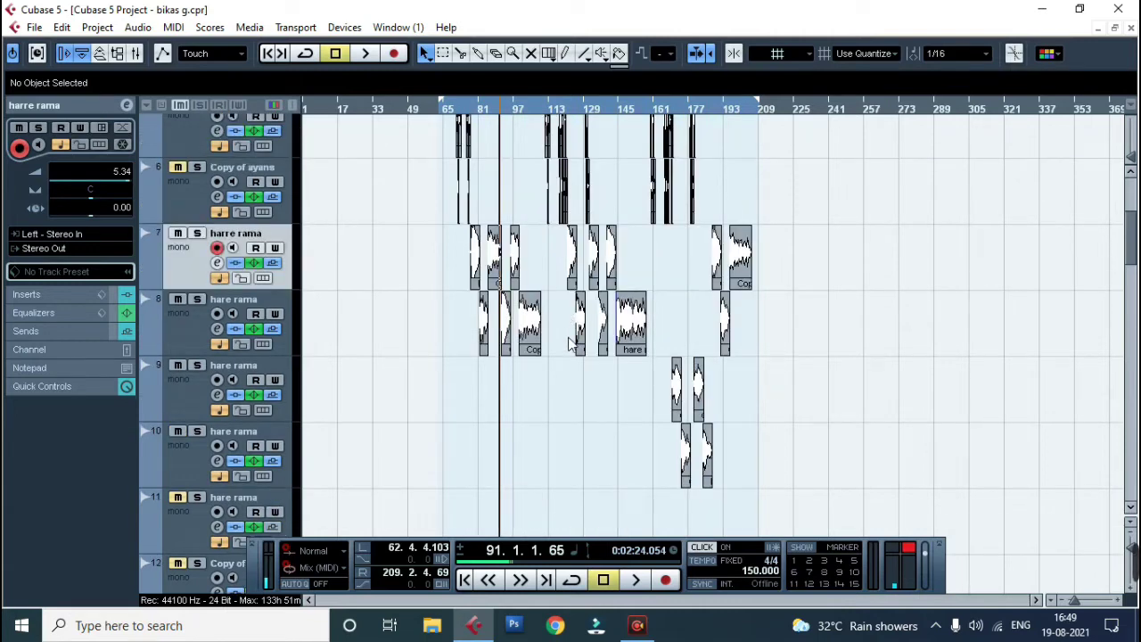
pyautogui.press('KP_Add')
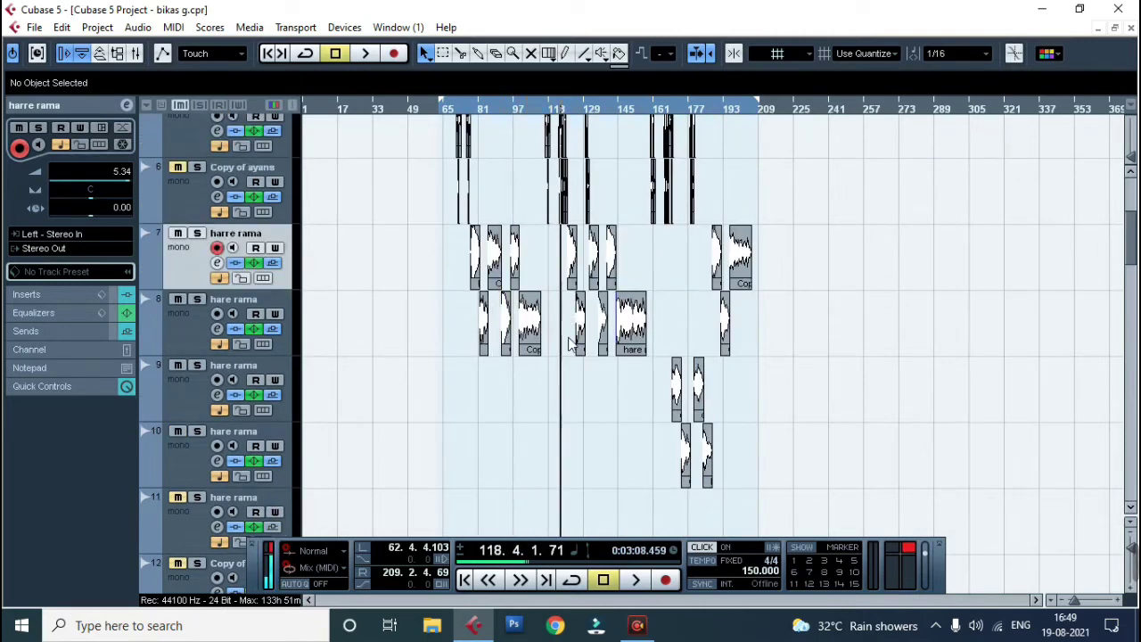
pyautogui.press('space')
pyautogui.press('h')
pyautogui.press('h')
pyautogui.press('h')
pyautogui.press('h')
pyautogui.press('h')
pyautogui.press('h')
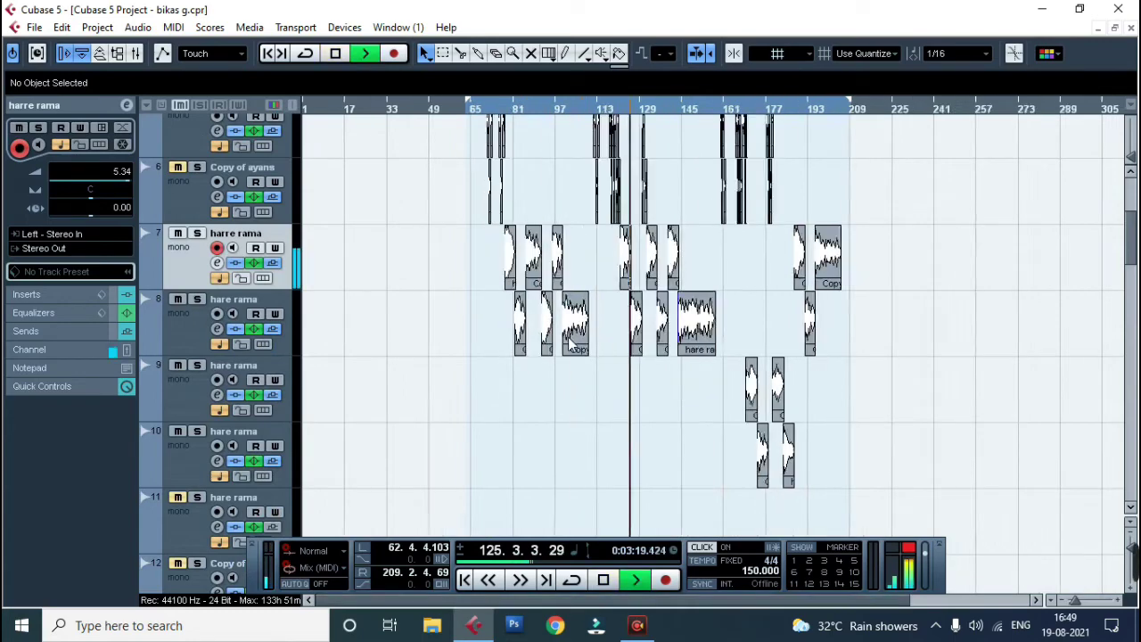
pyautogui.press('h')
pyautogui.press('h')
pyautogui.press('h')
pyautogui.press('h')
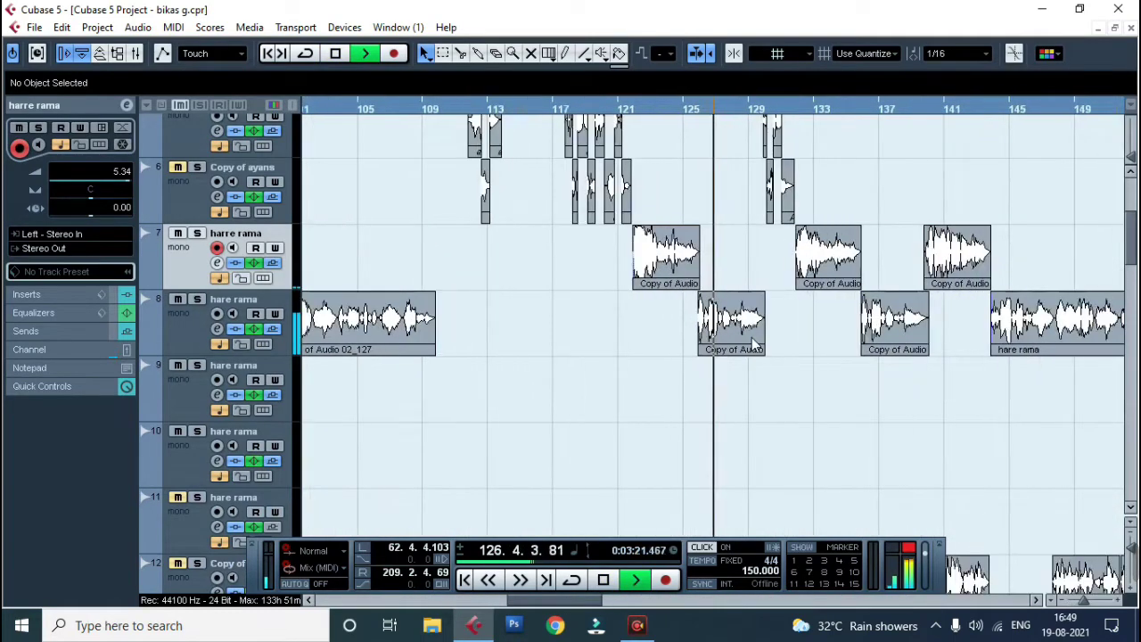
pyautogui.press('h')
pyautogui.press('h')
pyautogui.press('h')
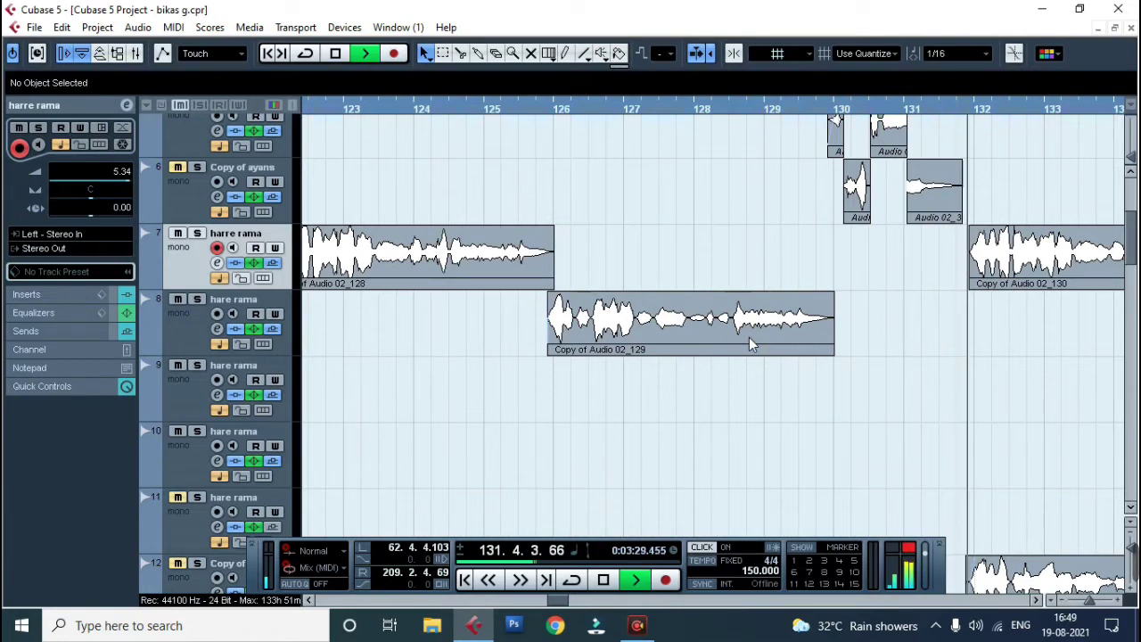
pyautogui.press('space')
# Step: Select hare rama track 8 and bring up its track commands
pyautogui.click(184, 326)
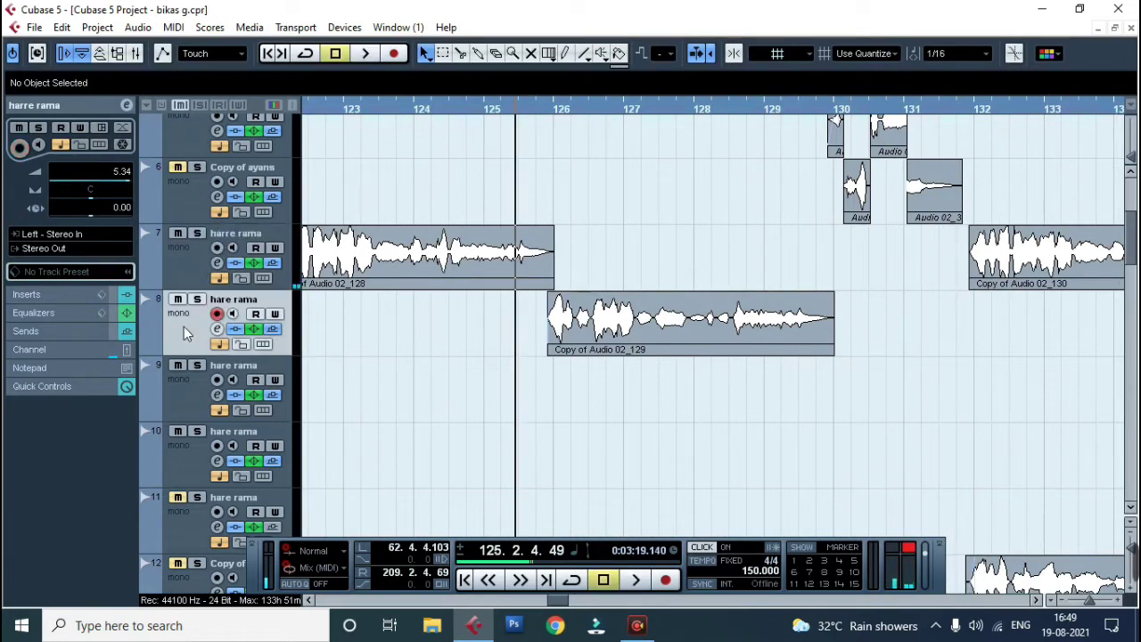
pyautogui.rightClick(183, 326)
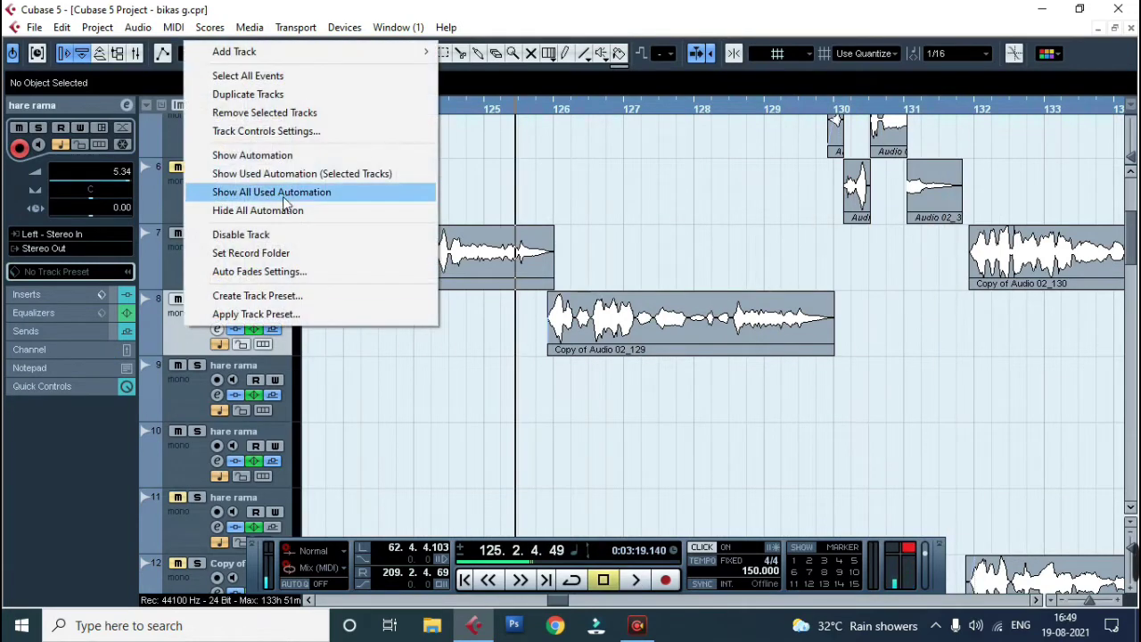
# Step: Duplicate the hare rama track 8 and trim the copied clip by splitting just before bar 128 and deleting its first part
pyautogui.click(247, 94)
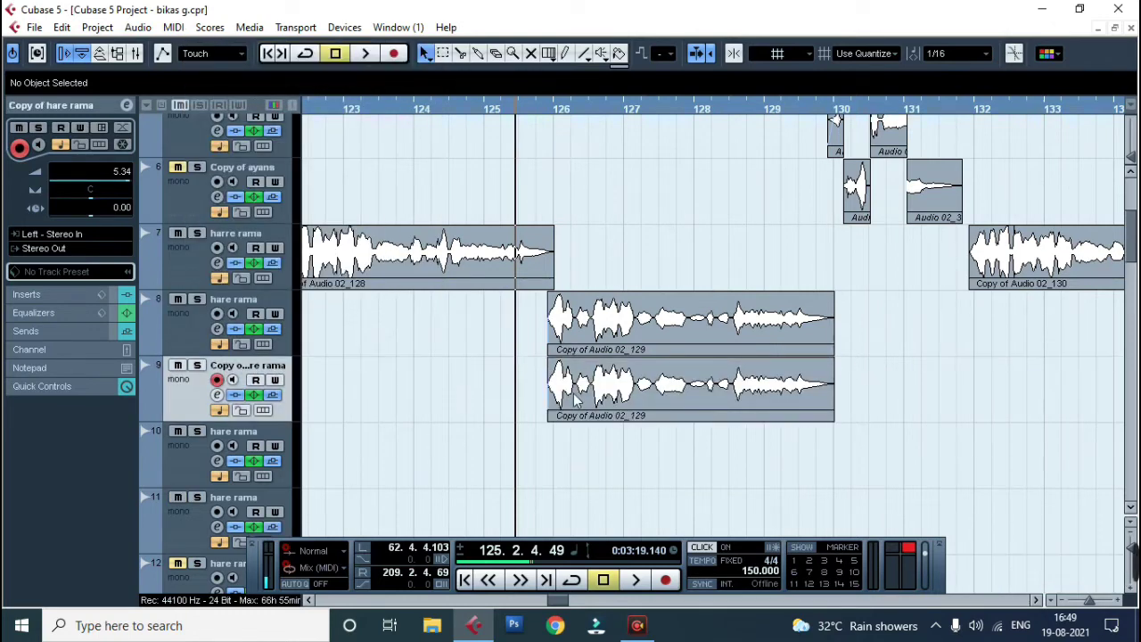
pyautogui.keyDown('alt'); pyautogui.click(692, 388); pyautogui.keyUp('alt')
pyautogui.click(654, 392)
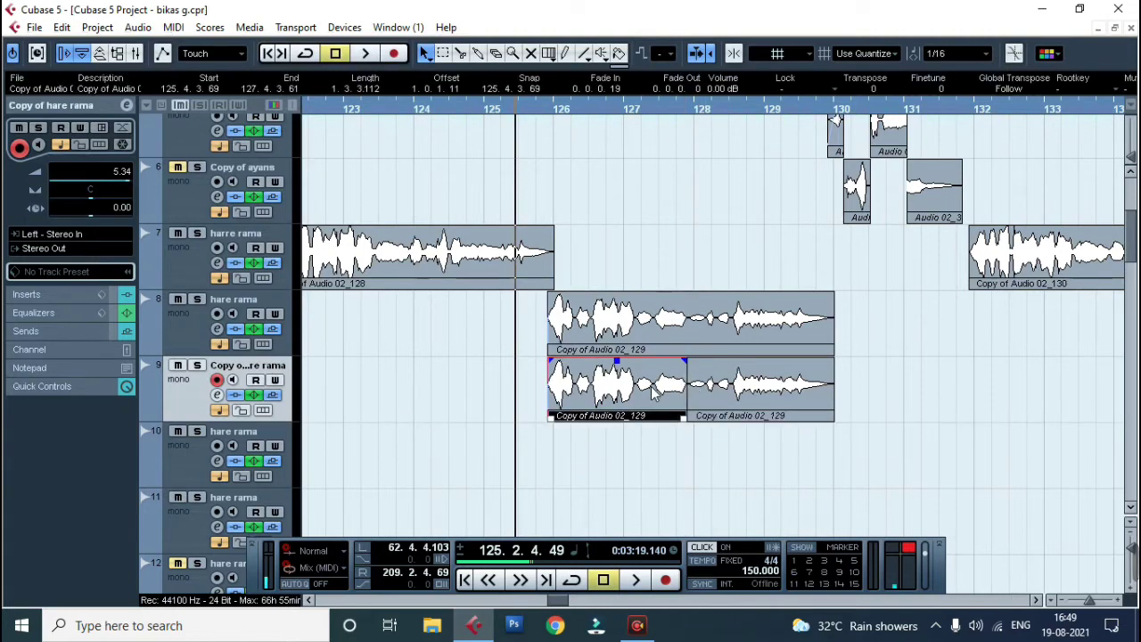
pyautogui.press('Delete')
# Step: Move the remaining clip on the duplicated track to start at 130.1.4.0 and play it back
pyautogui.moveTo(727, 392); pyautogui.dragTo(880, 390)
pyautogui.press('space')
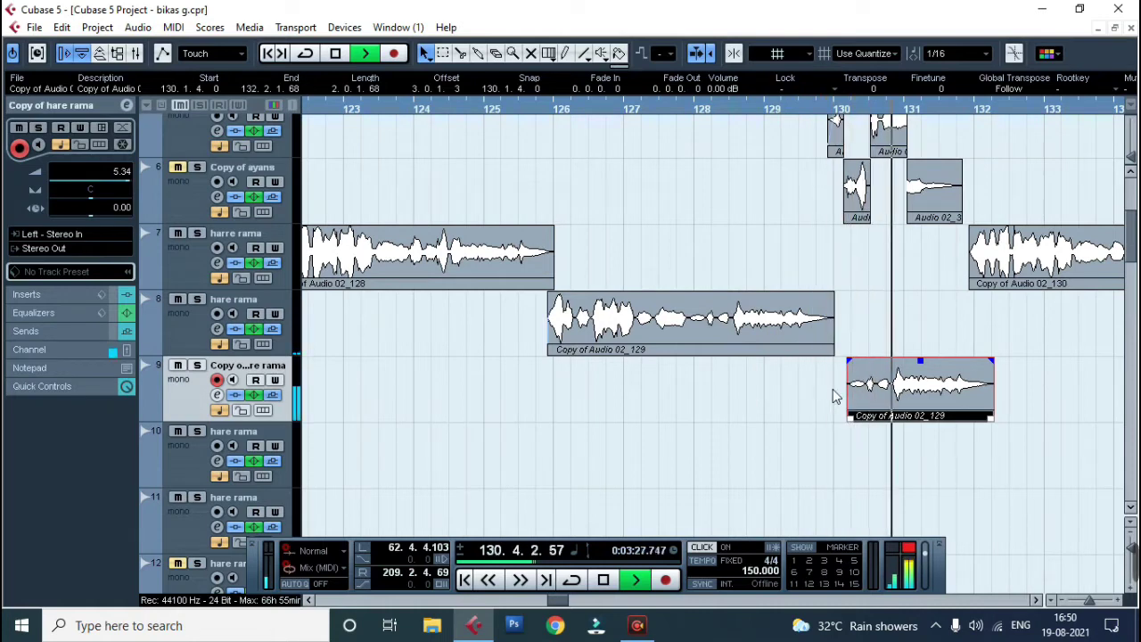
pyautogui.press('h')
pyautogui.press('h')
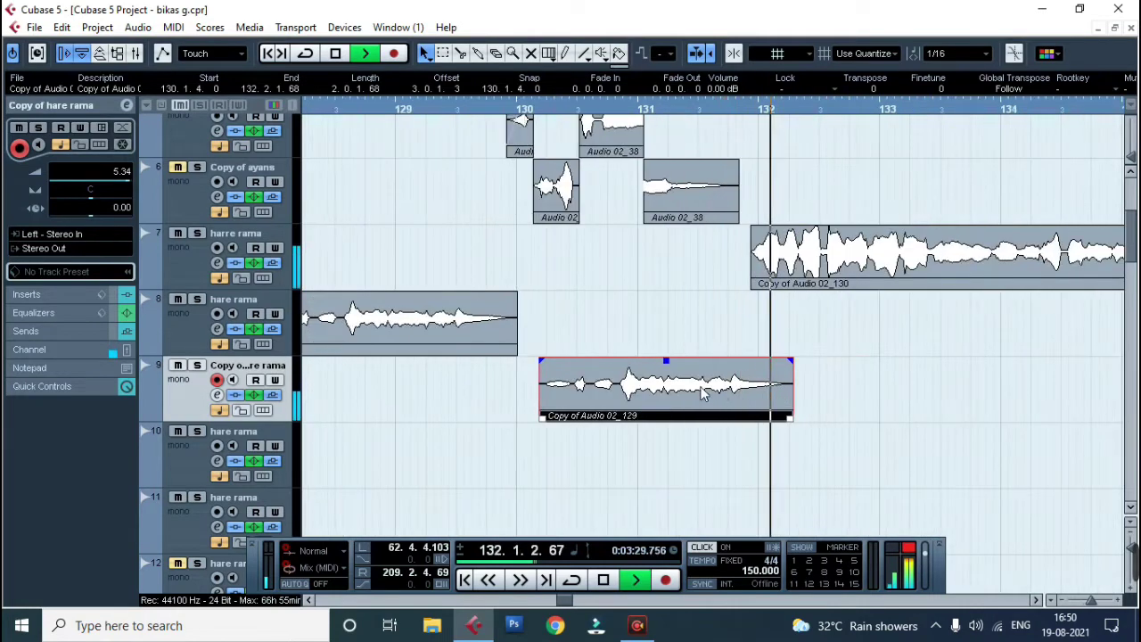
pyautogui.press('space')
pyautogui.press('space')
pyautogui.press('space')
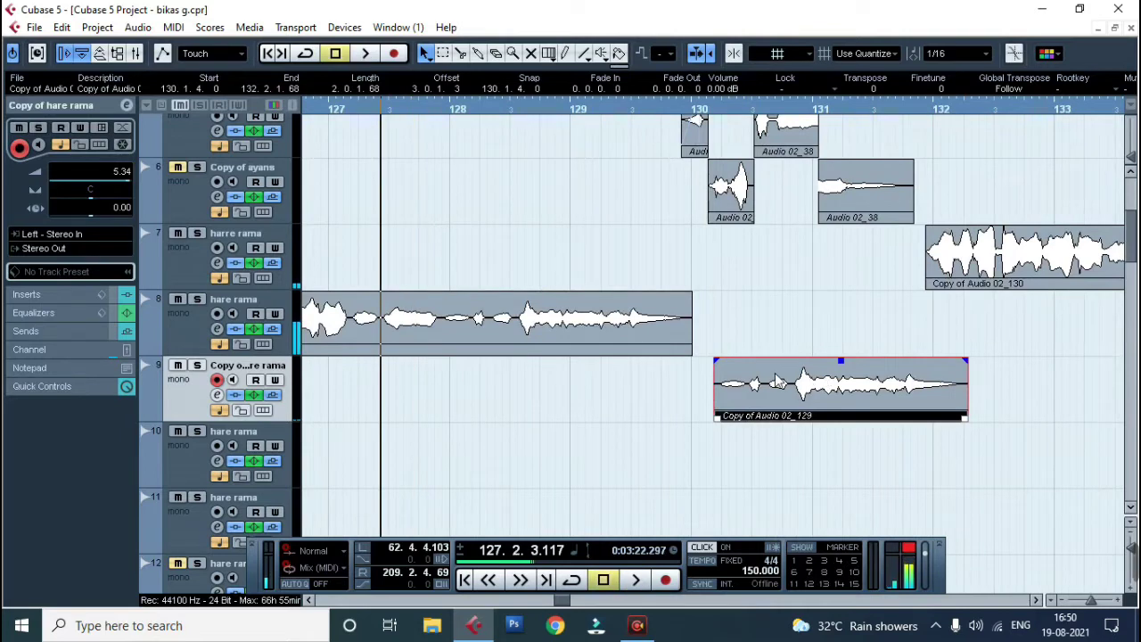
# Step: Shift the duplicated clip earlier in stages to start at 129.4.1.28, checking its timing by playback
pyautogui.moveTo(763, 389); pyautogui.dragTo(744, 388)
pyautogui.press('space')
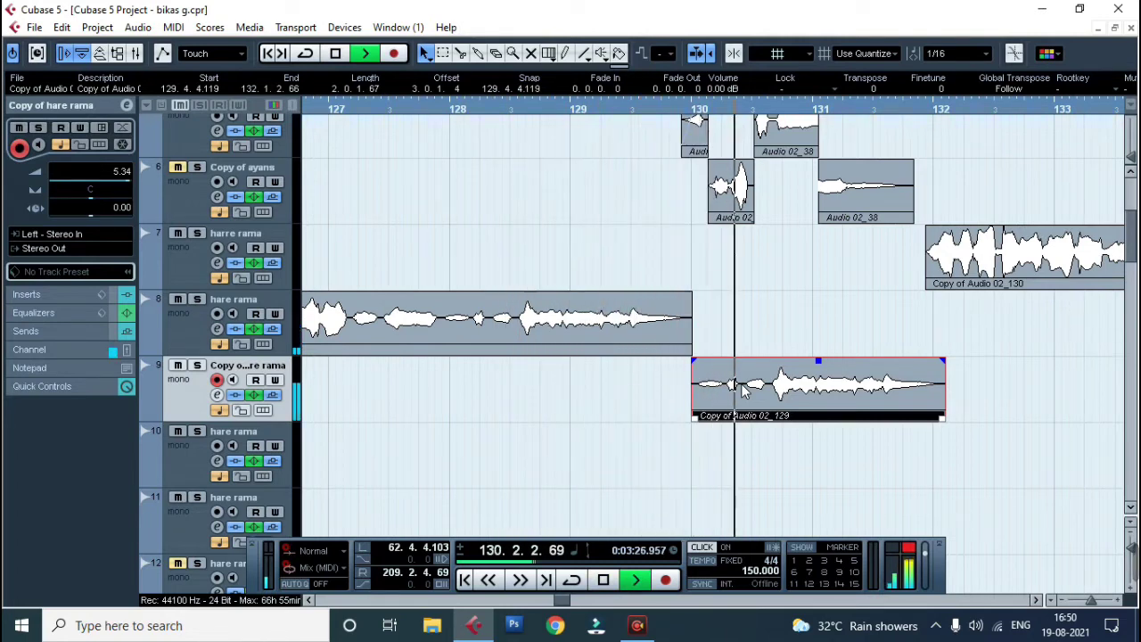
pyautogui.press('space')
pyautogui.moveTo(729, 388); pyautogui.dragTo(703, 390)
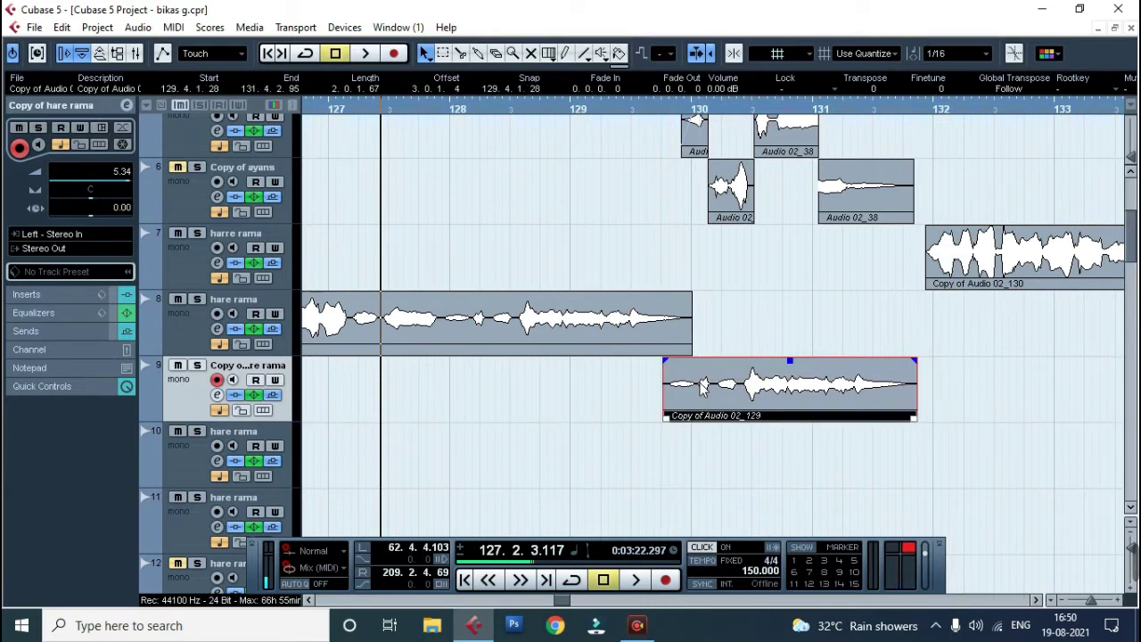
pyautogui.press('space')
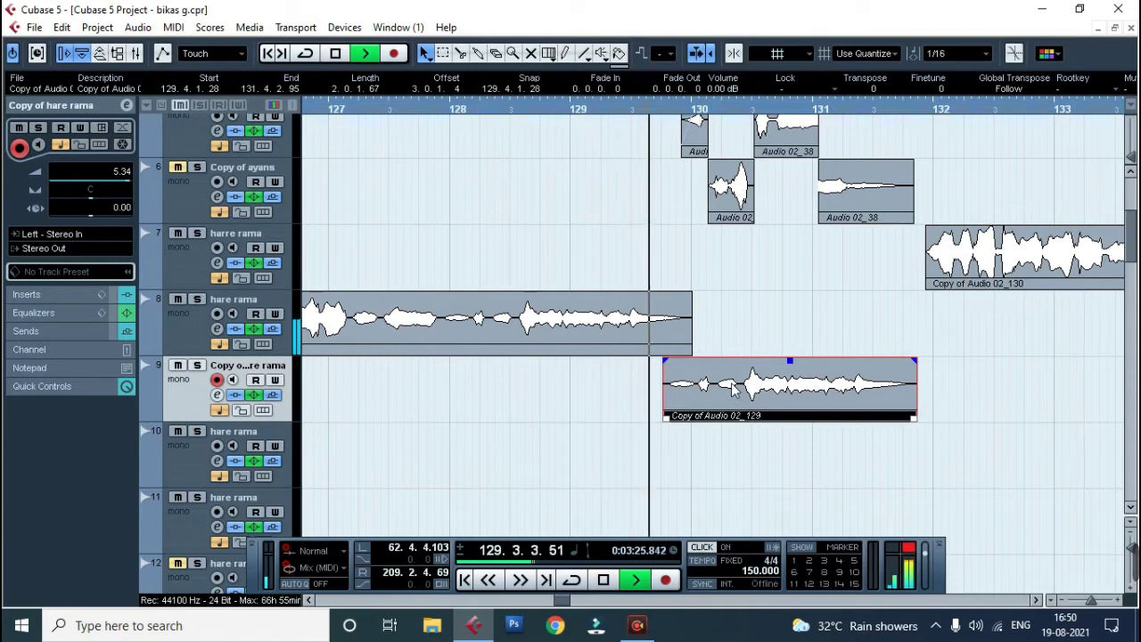
pyautogui.press('space')
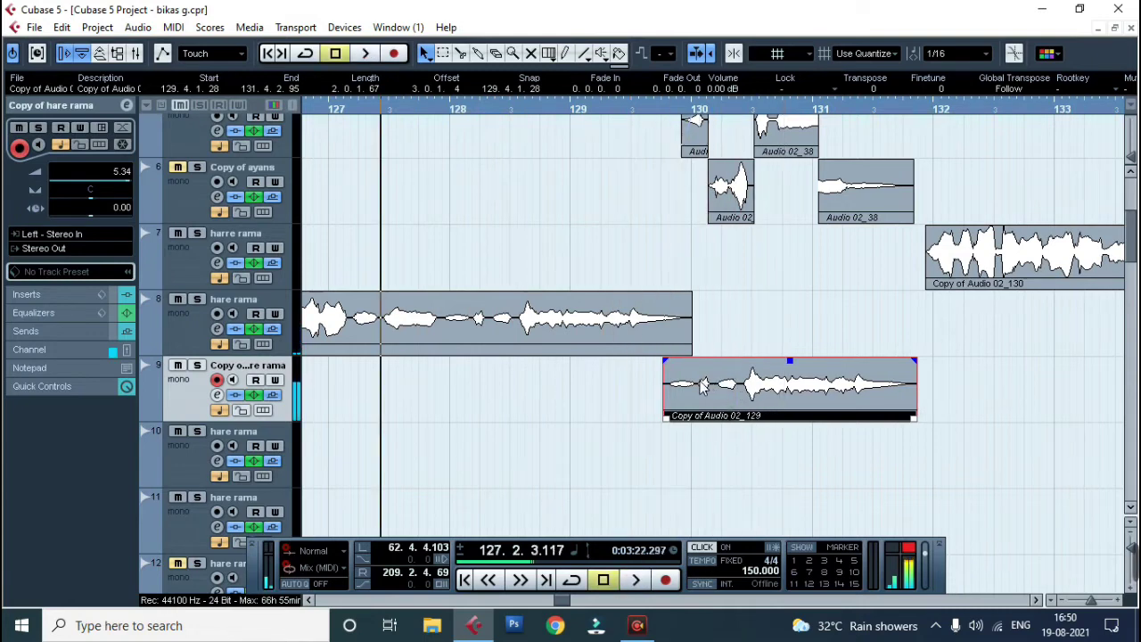
# Step: Move the duplicated clip earlier to start at 129.3.3.16 and play it against the original vocal
pyautogui.moveTo(690, 398); pyautogui.dragTo(675, 396)
pyautogui.press('space')
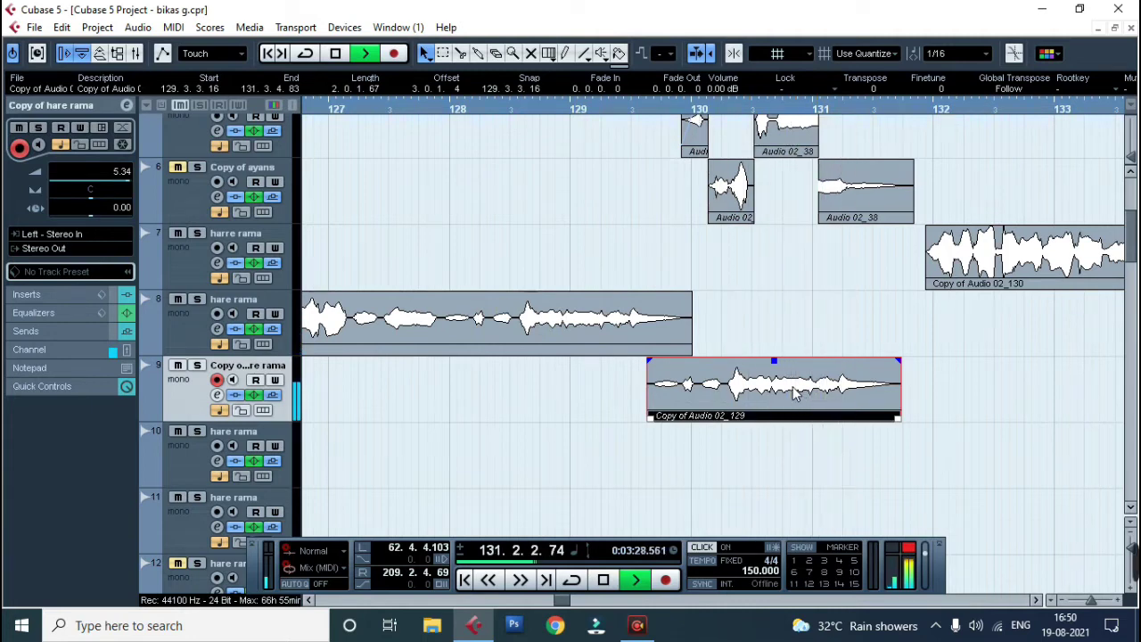
pyautogui.press('space')
# Step: Try nudging the duplicated clip slightly earlier to start at 129.3.2.92
pyautogui.press('h')
pyautogui.press('h')
pyautogui.press('h')
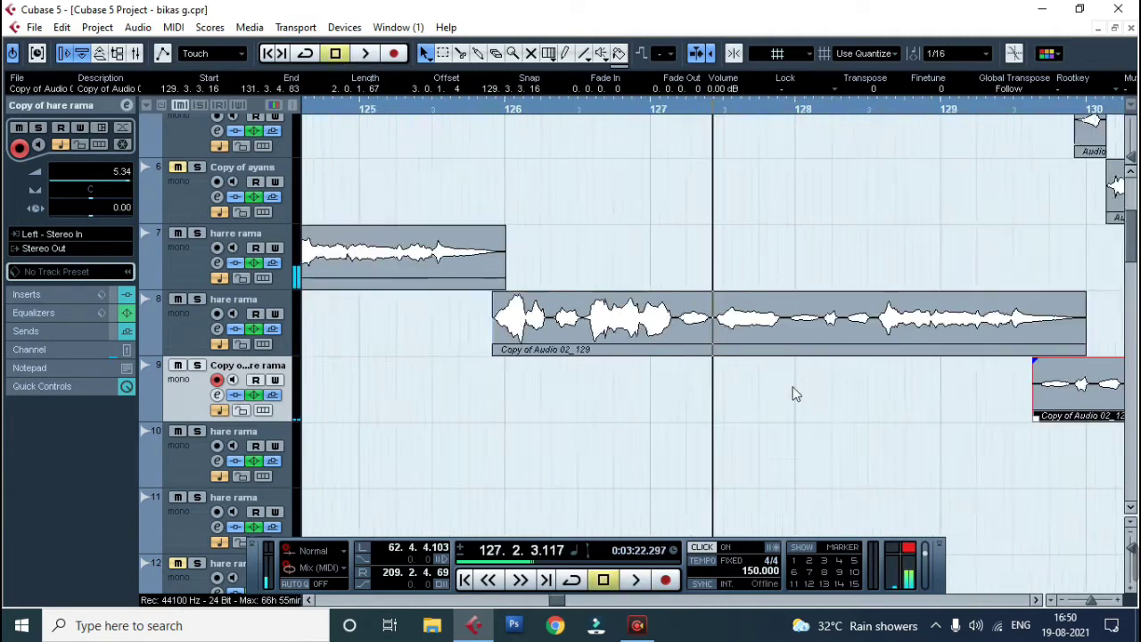
pyautogui.press('g')
pyautogui.press('g')
pyautogui.press('g')
pyautogui.press('g')
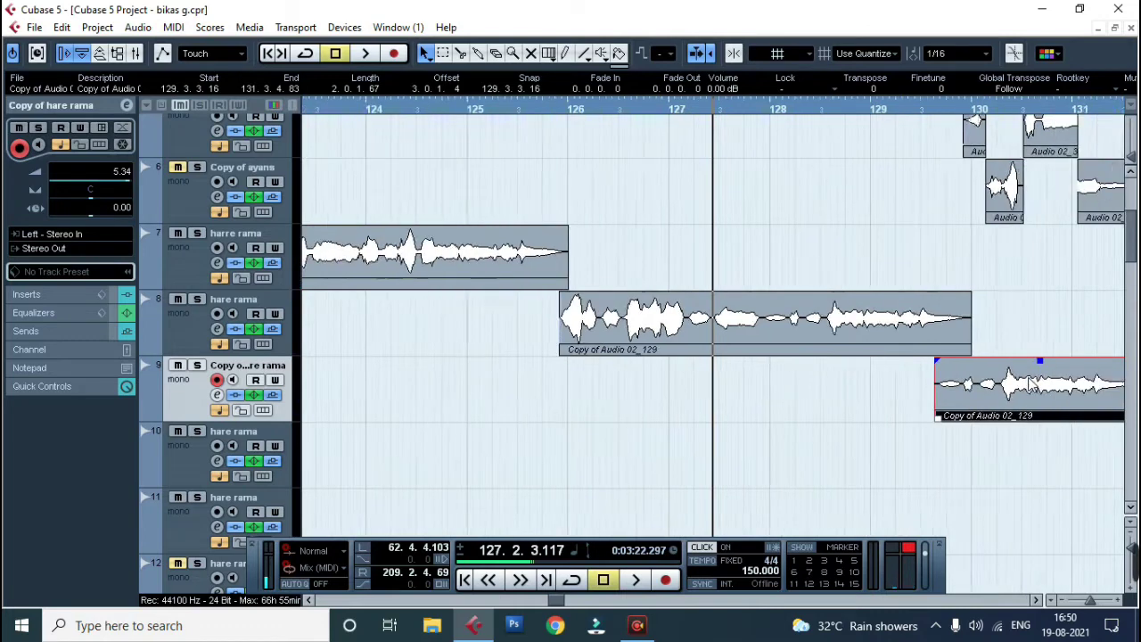
pyautogui.press('h')
pyautogui.press('h')
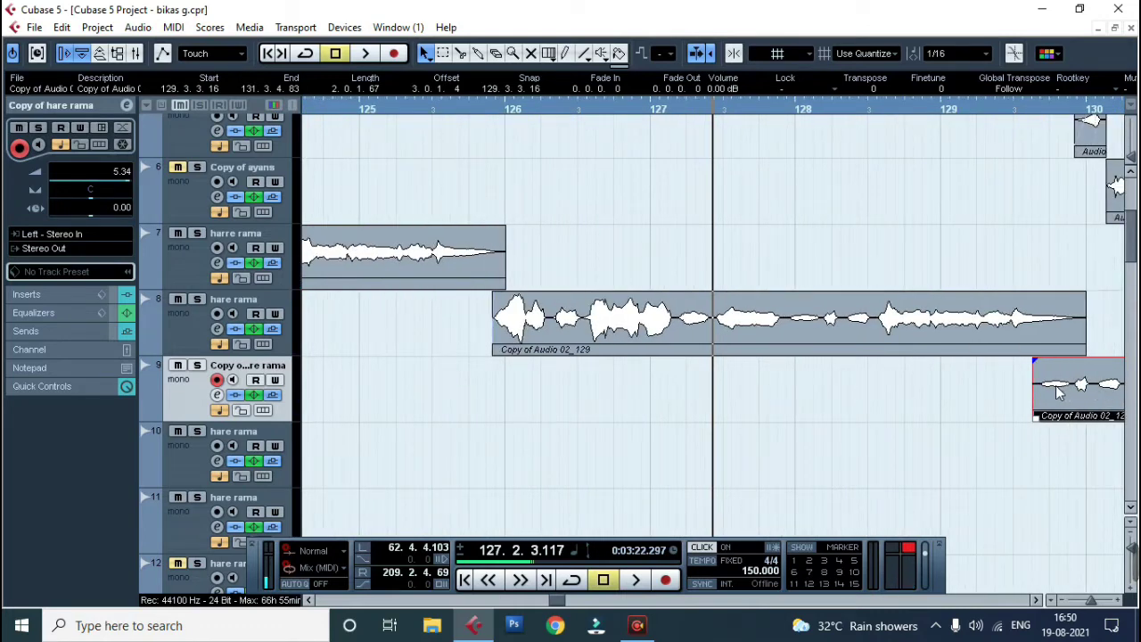
pyautogui.moveTo(1058, 392); pyautogui.dragTo(1057, 393)
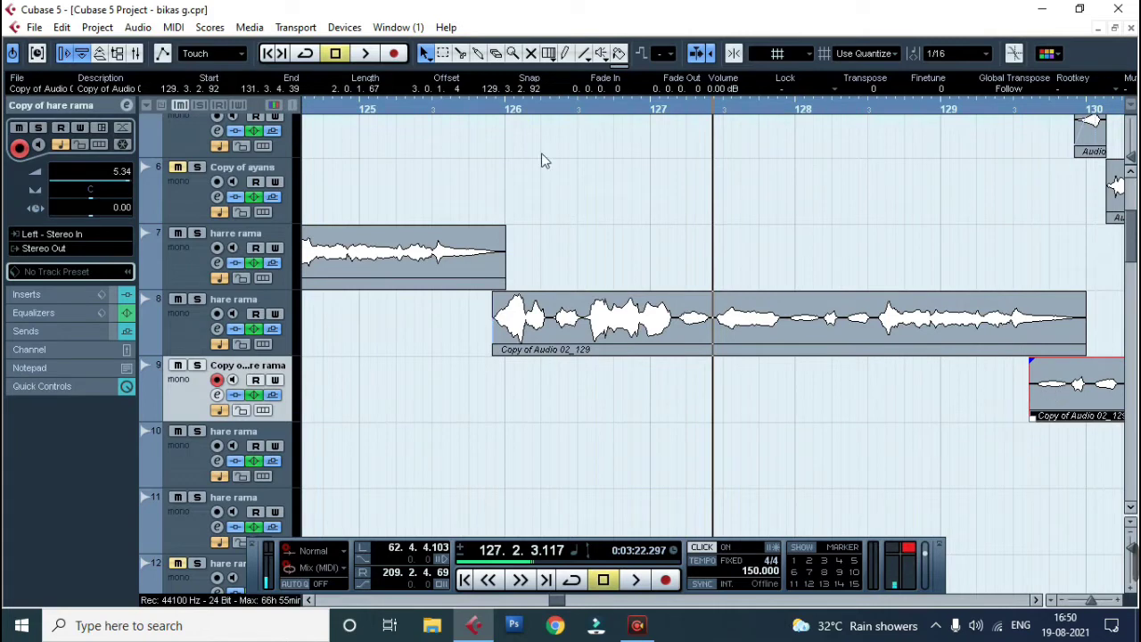
# Step: Try the duplicated clip snapped to the grid at 129.3.1.0 and listen to its timing
pyautogui.click(733, 55)
pyautogui.click(733, 54)
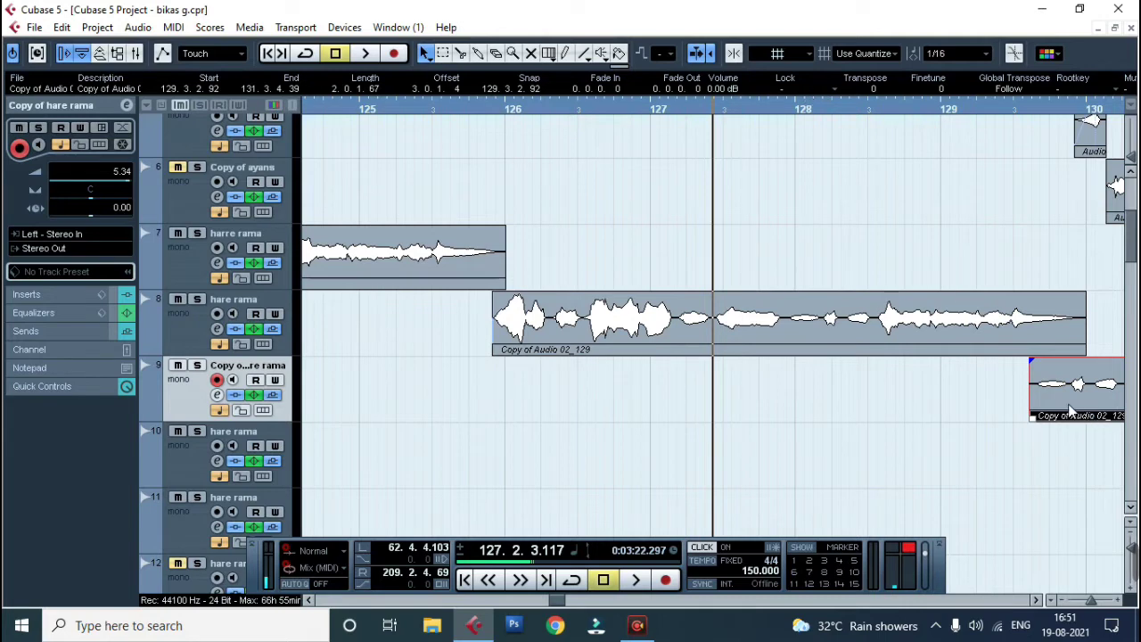
pyautogui.press('j')
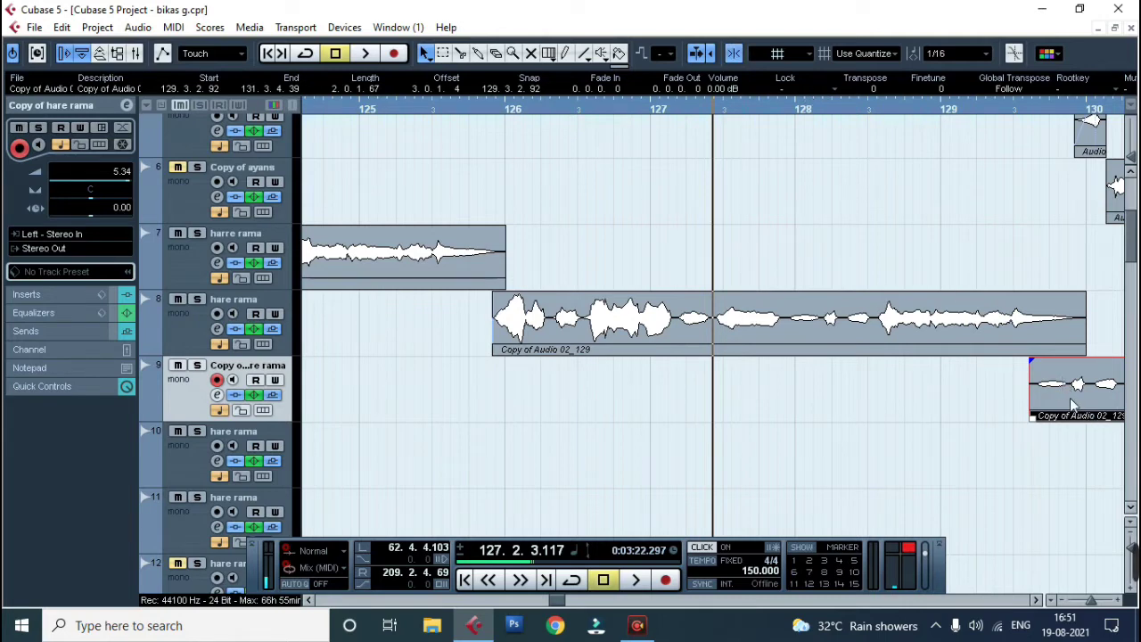
pyautogui.moveTo(1058, 401); pyautogui.dragTo(1034, 403)
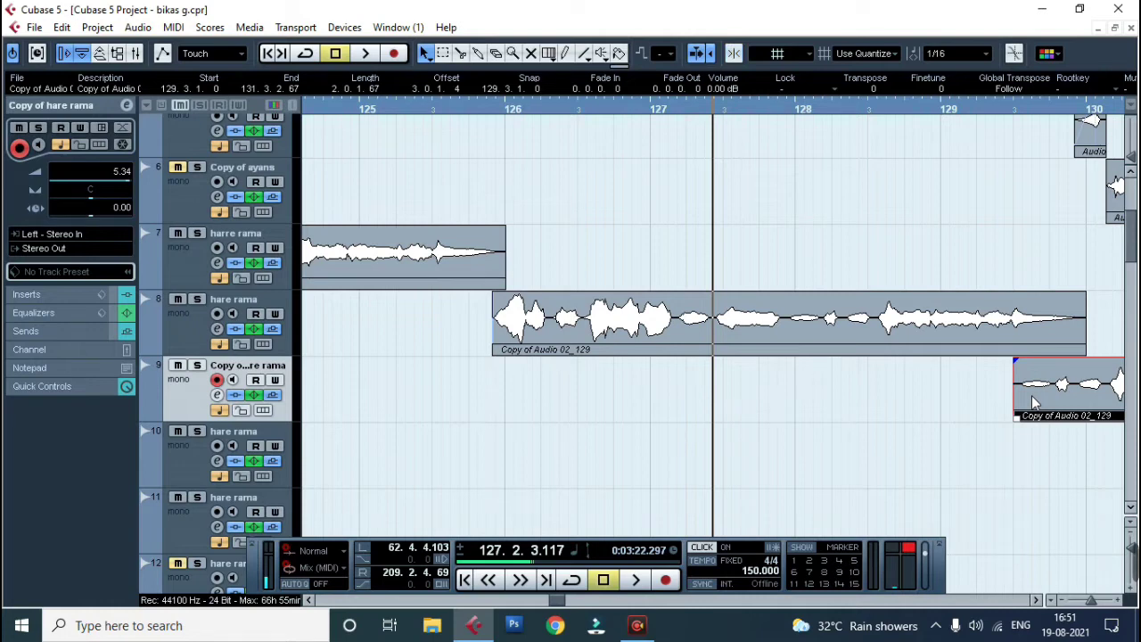
pyautogui.press('space')
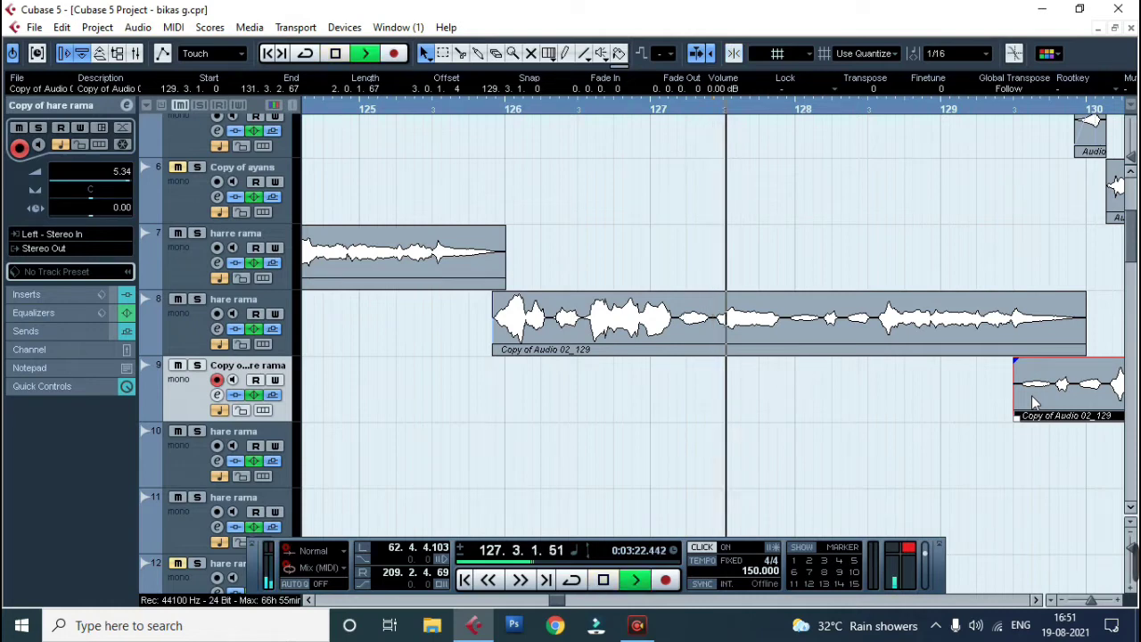
pyautogui.press('g')
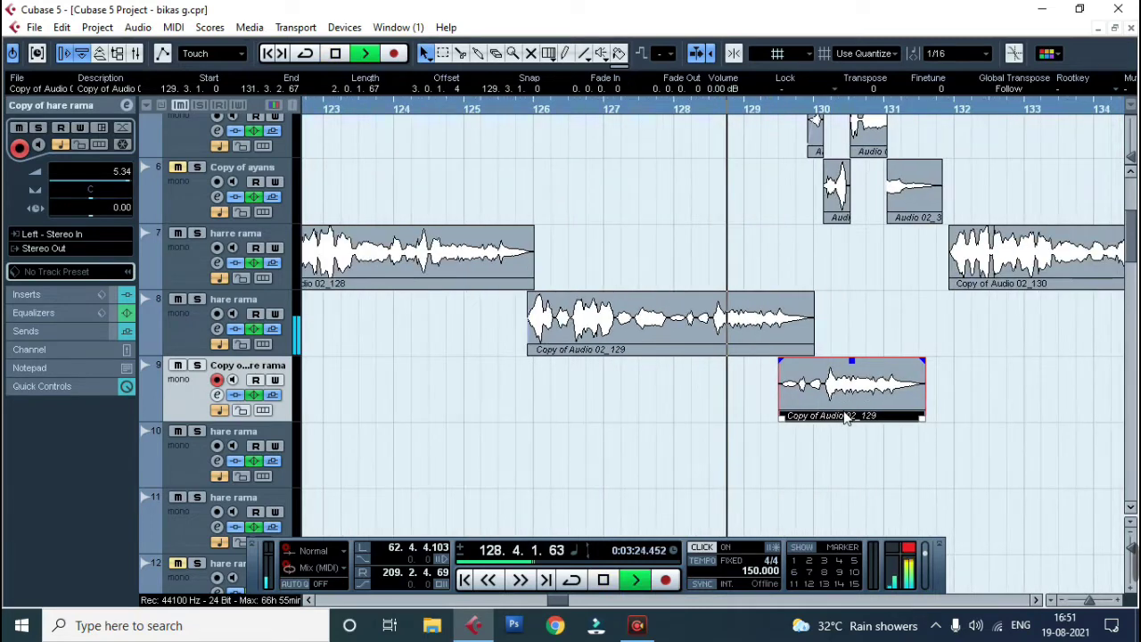
pyautogui.press('h')
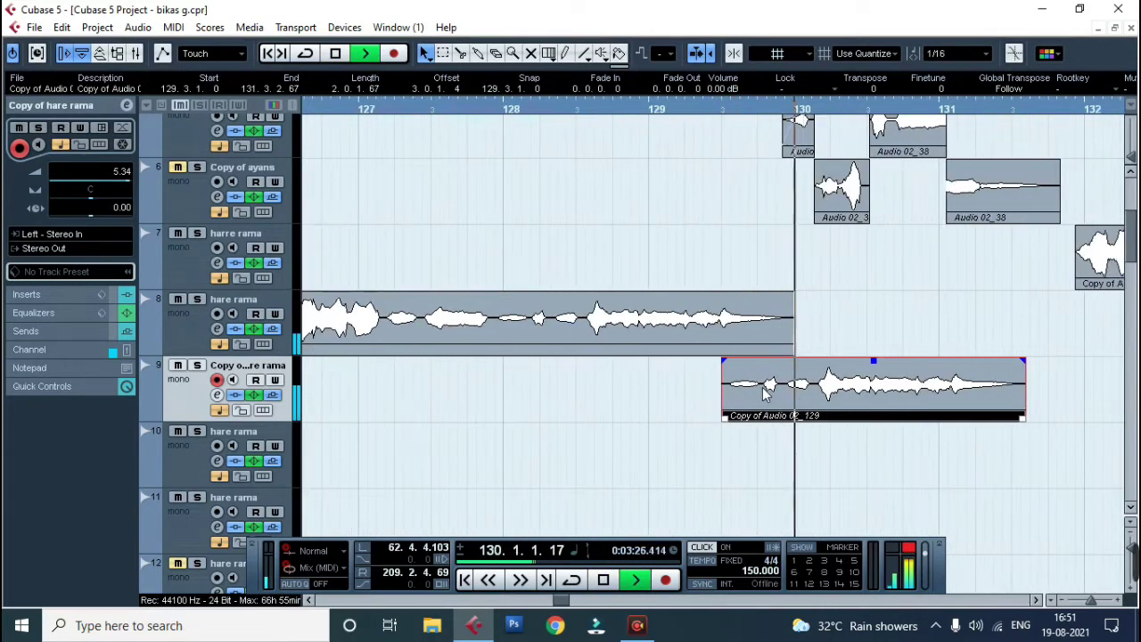
pyautogui.press('space')
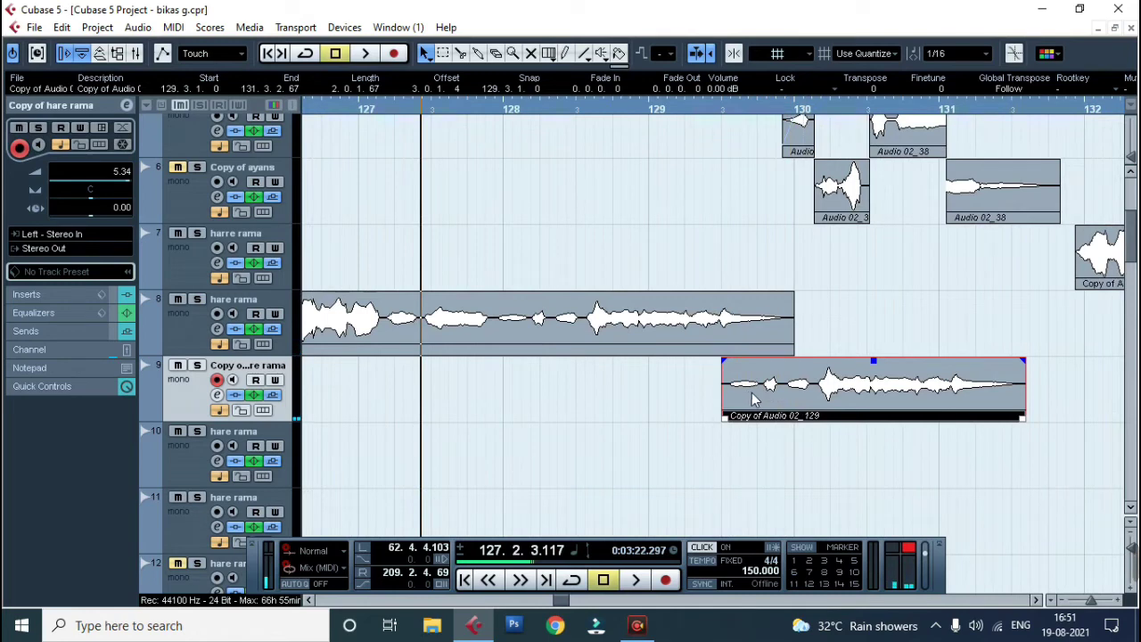
# Step: Reposition the duplicated clip to start at 129.3.3.16 and play the section
pyautogui.moveTo(753, 399); pyautogui.dragTo(769, 397)
pyautogui.press('space')
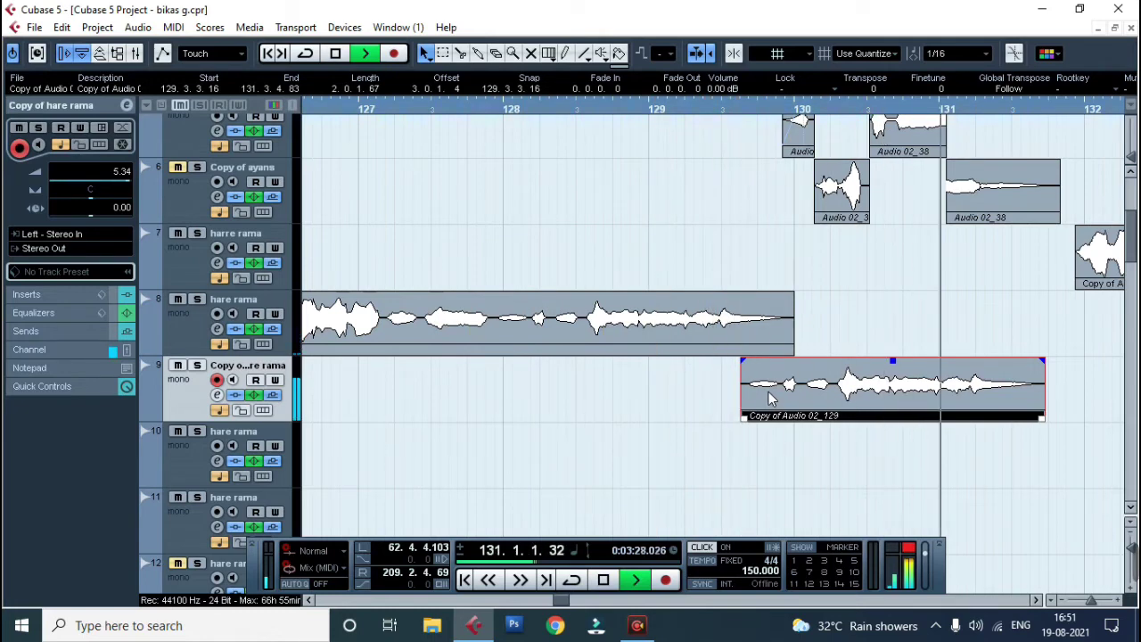
pyautogui.press('space')
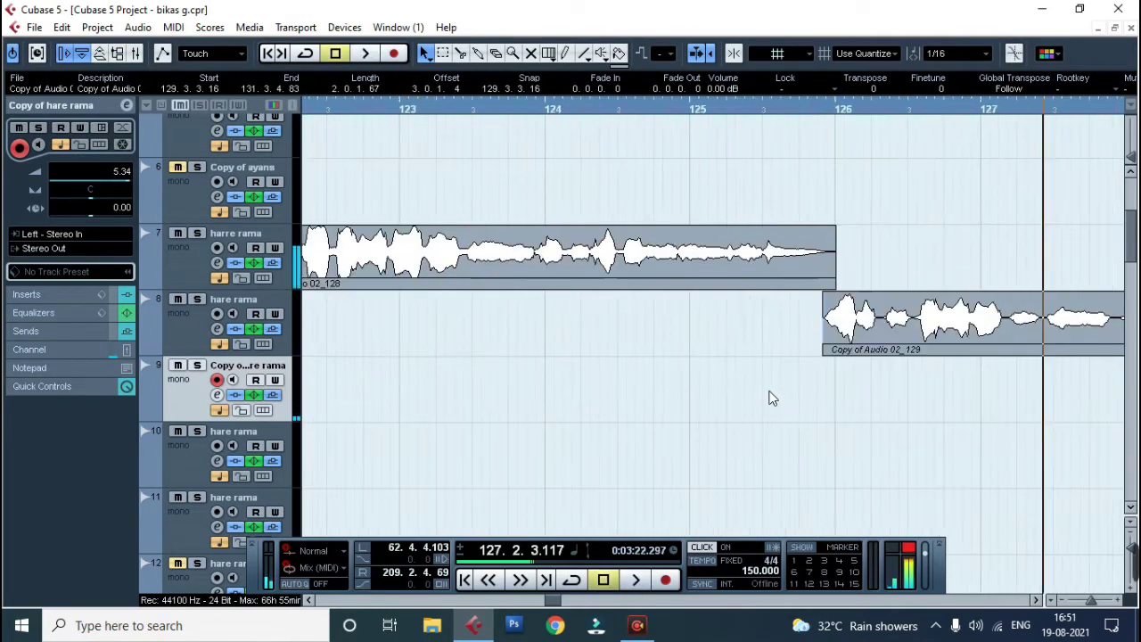
# Step: Open the channel settings of the duplicated track 9 and apply the kk3 equalizer preset
pyautogui.press('g')
pyautogui.press('g')
pyautogui.press('g')
pyautogui.press('g')
pyautogui.press('g')
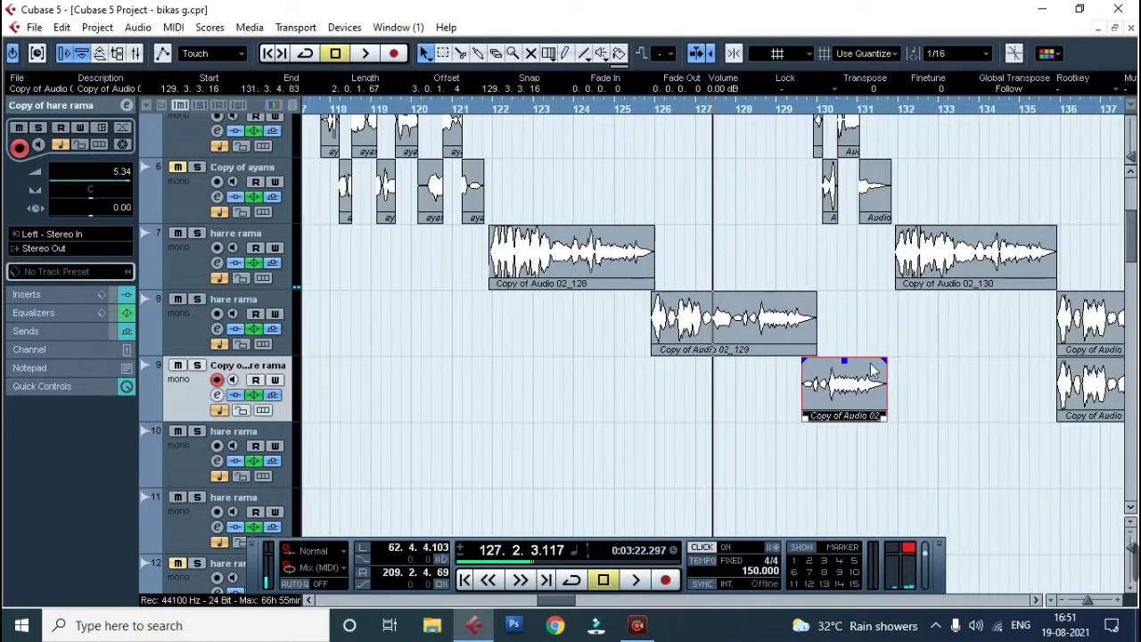
pyautogui.press('g')
pyautogui.press('g')
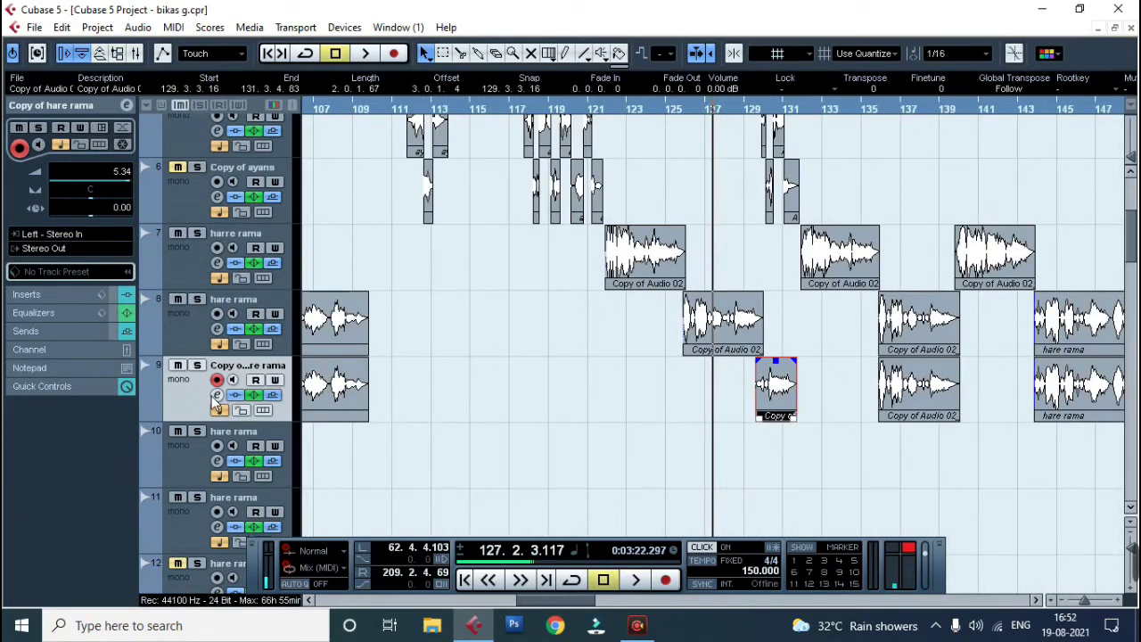
pyautogui.click(216, 395)
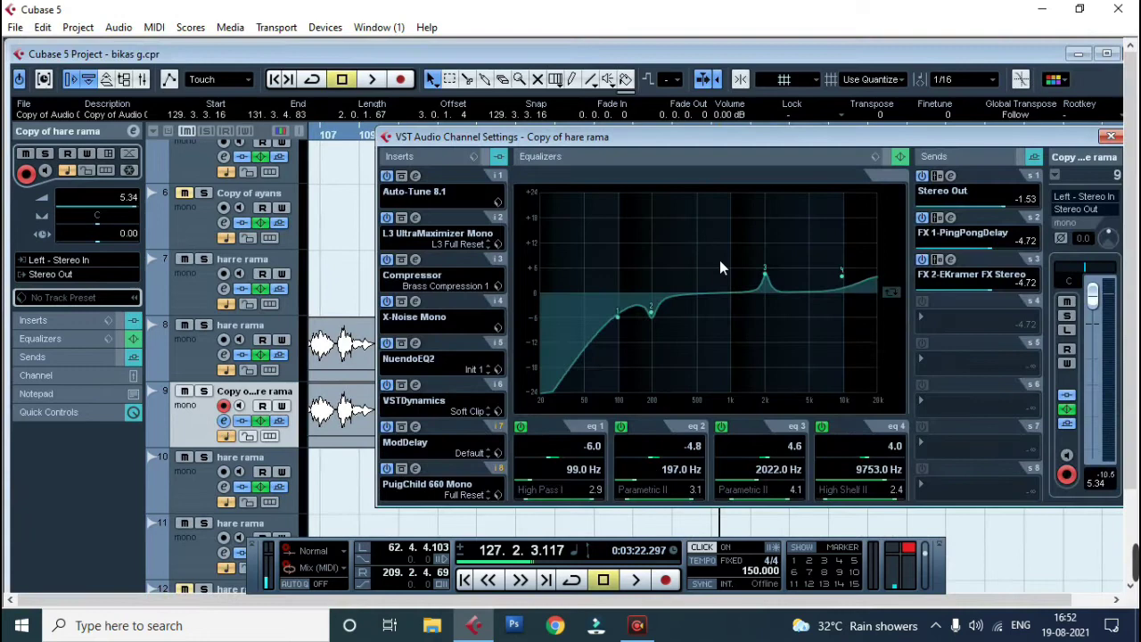
pyautogui.click(874, 159)
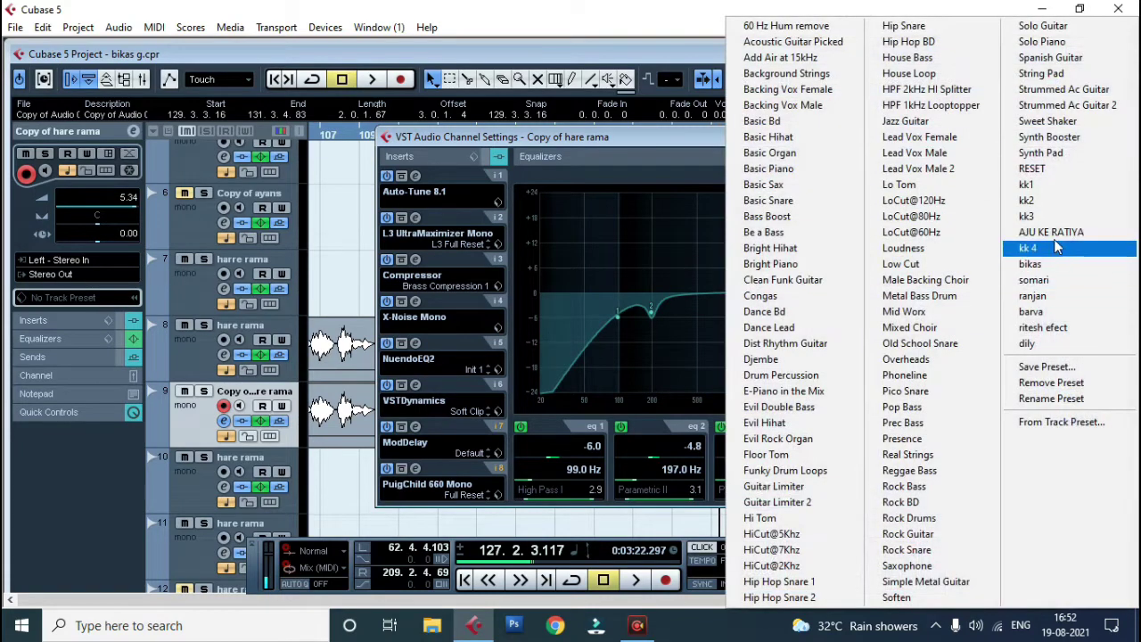
pyautogui.click(1030, 217)
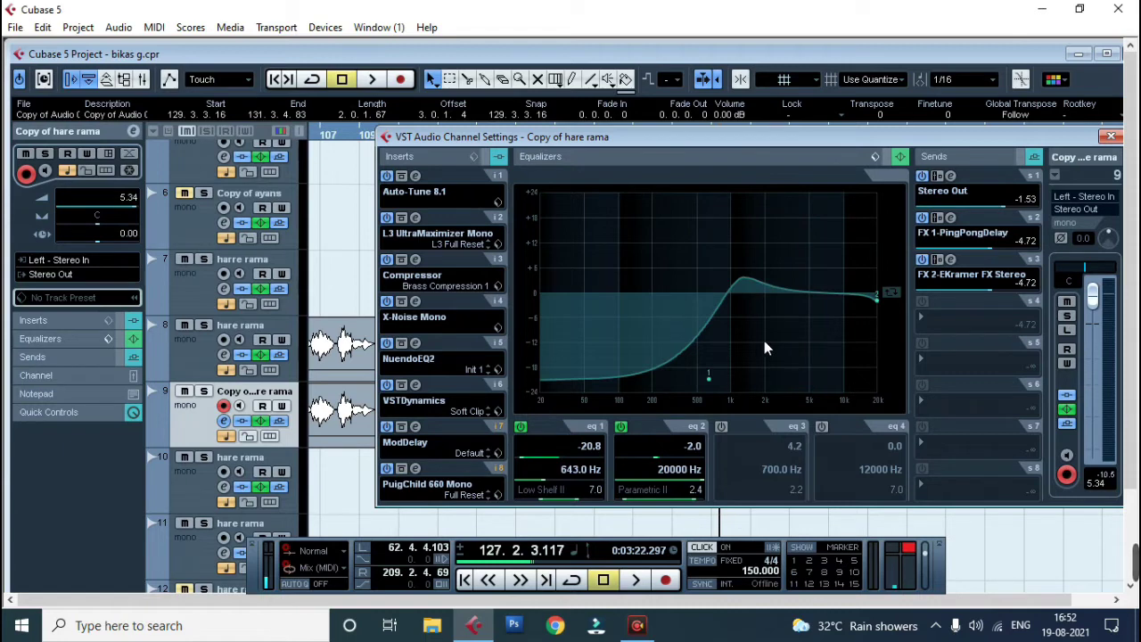
# Step: Audition the equalized vocal, adjust EQ band 1 to -17.4 at 481 Hz, recheck it, and return to the full project window
pyautogui.press('space')
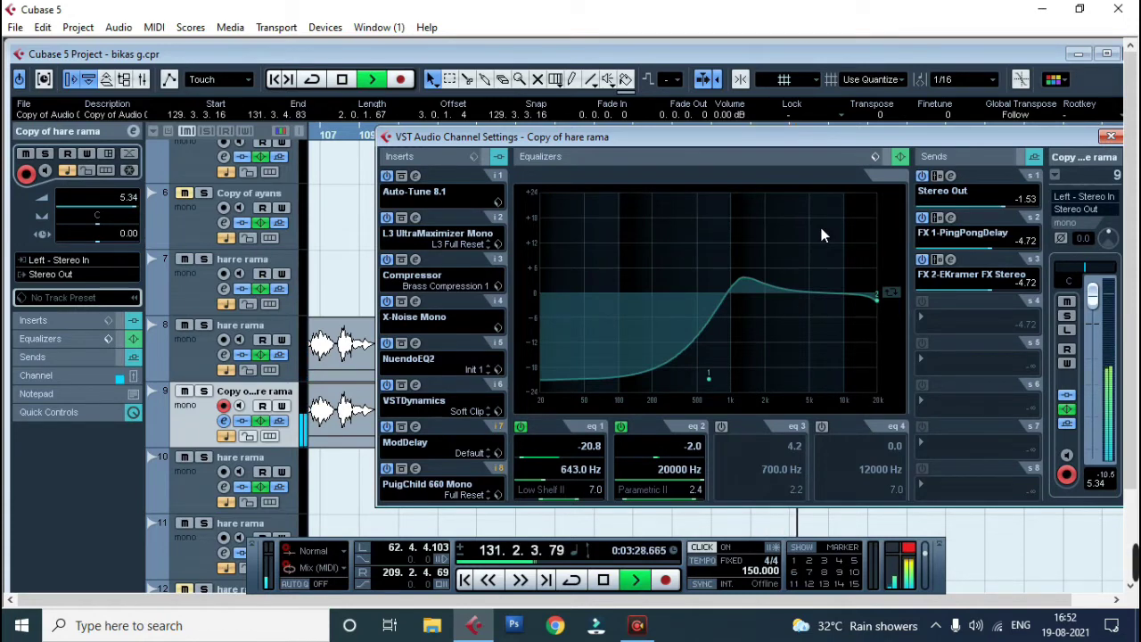
pyautogui.press('space')
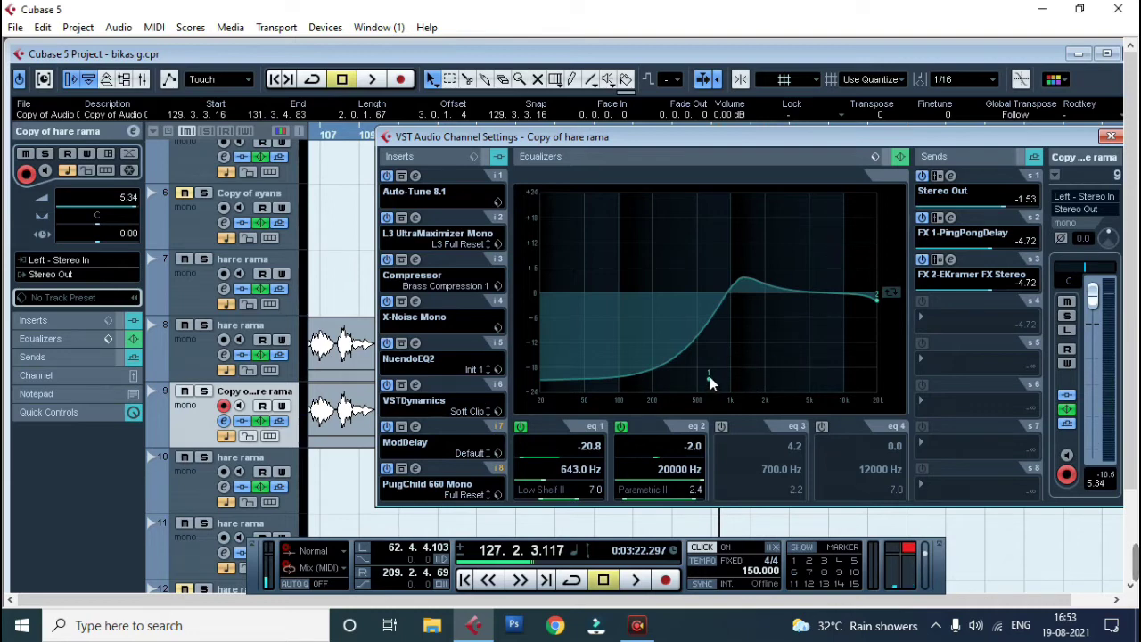
pyautogui.moveTo(709, 379); pyautogui.dragTo(695, 364)
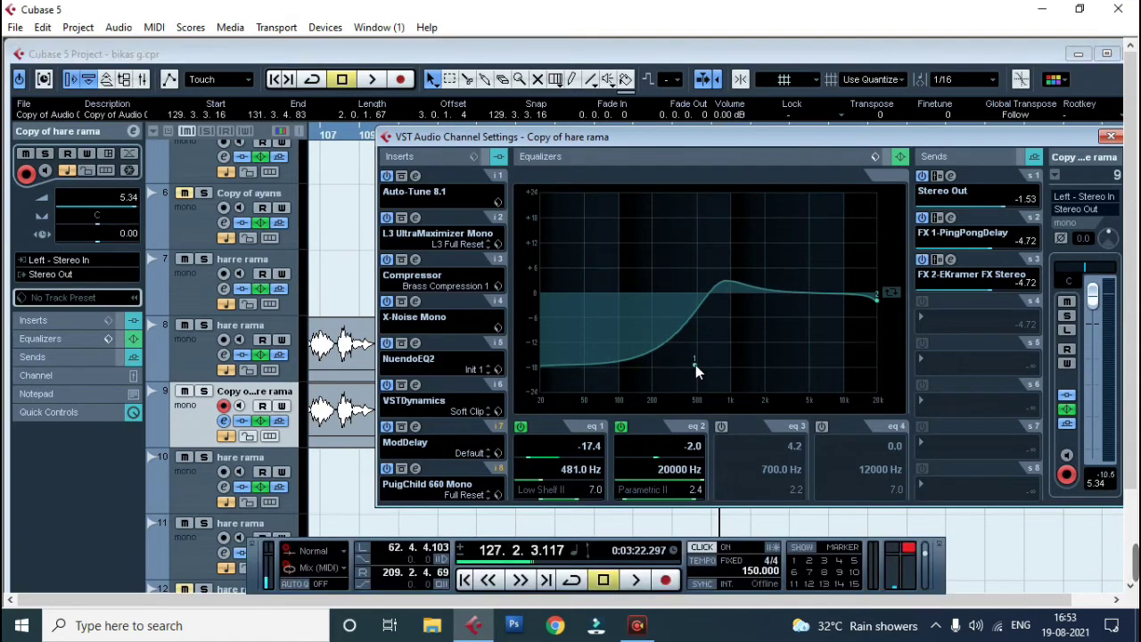
pyautogui.press('space')
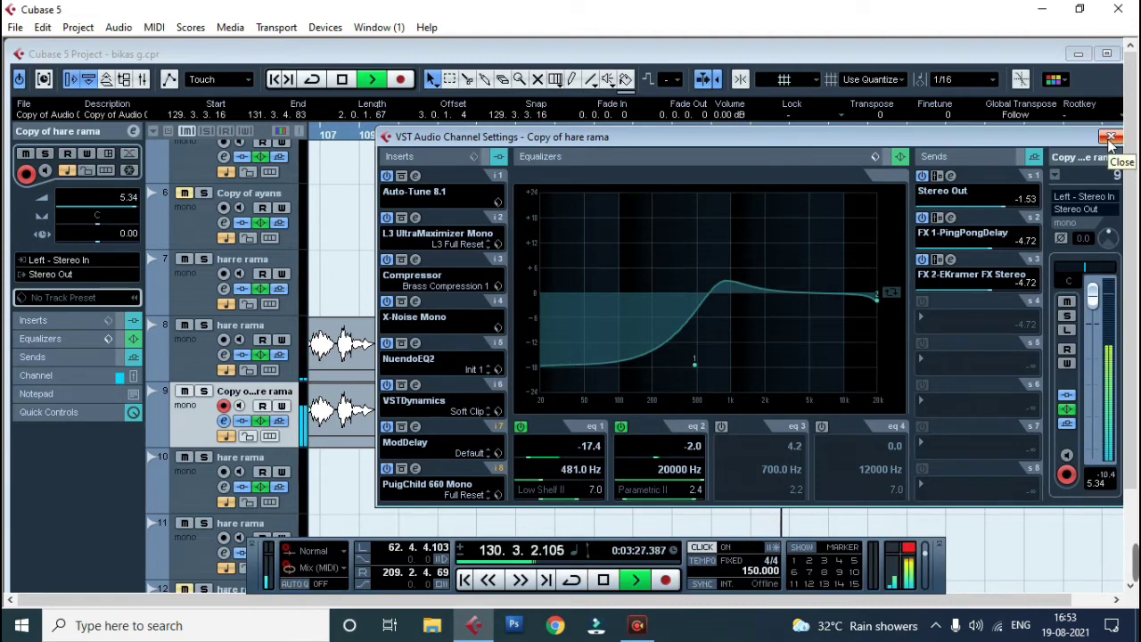
pyautogui.press('space')
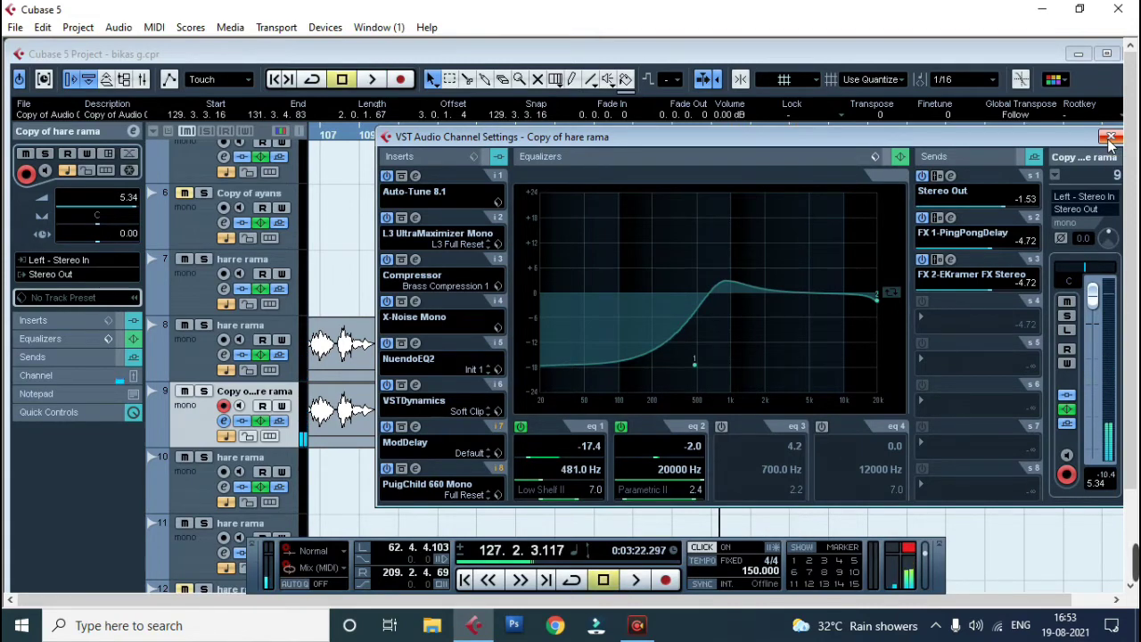
pyautogui.click(1109, 137)
pyautogui.click(1106, 54)
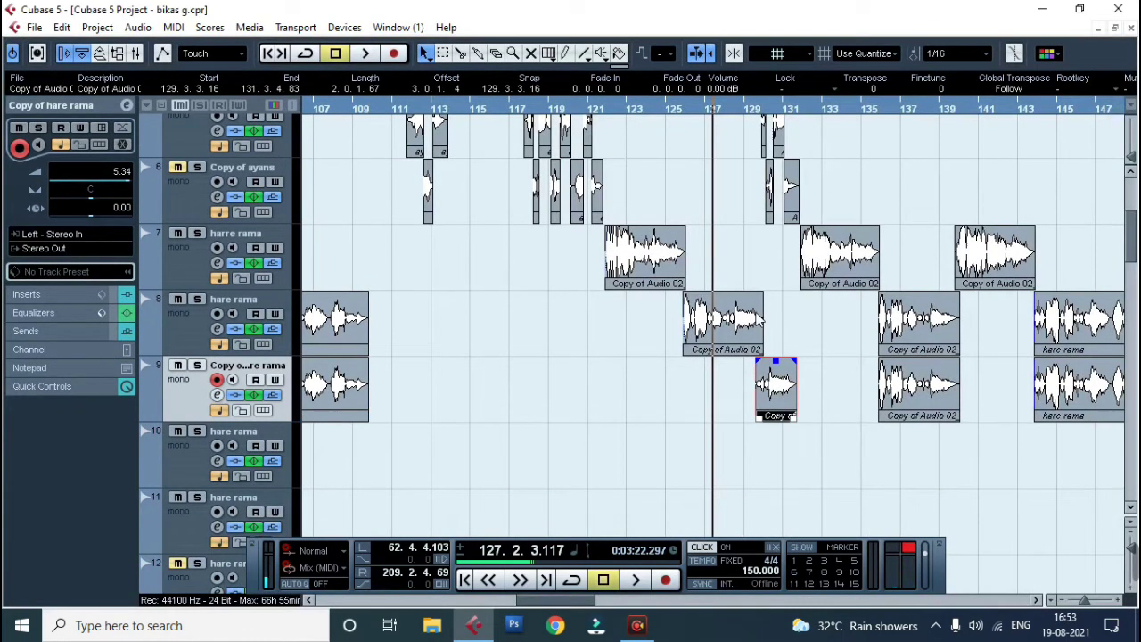
pyautogui.press('g')
pyautogui.press('g')
pyautogui.press('g')
pyautogui.press('g')
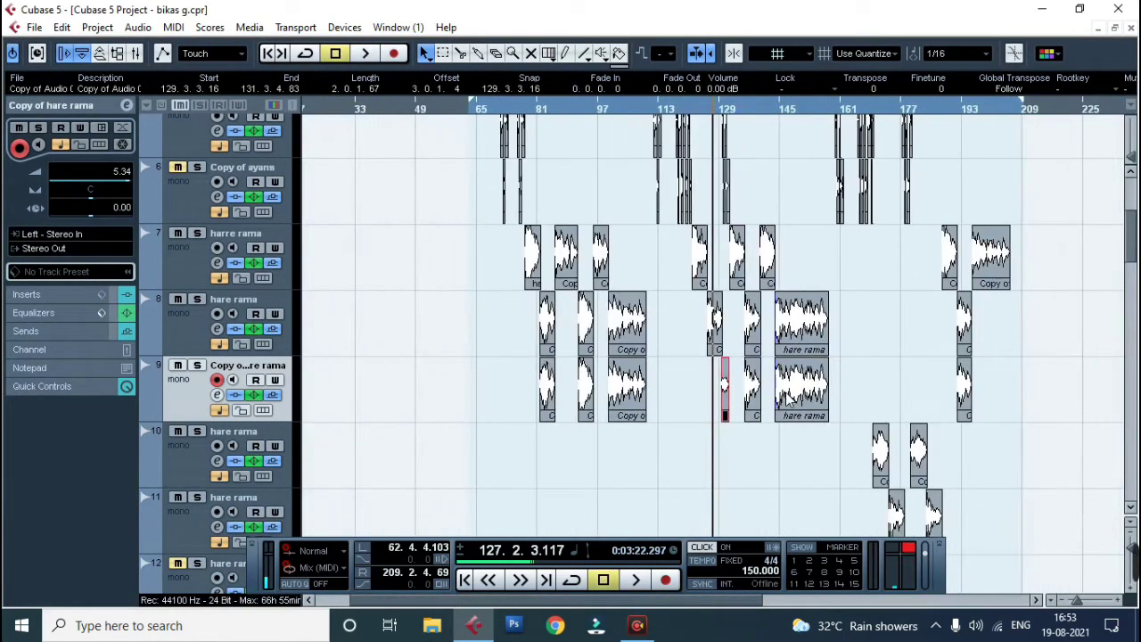
# Step: Play the hare rama phrases on tracks 10 and 11 starting from bar 169
pyautogui.press('KP_Add')
pyautogui.press('KP_Add')
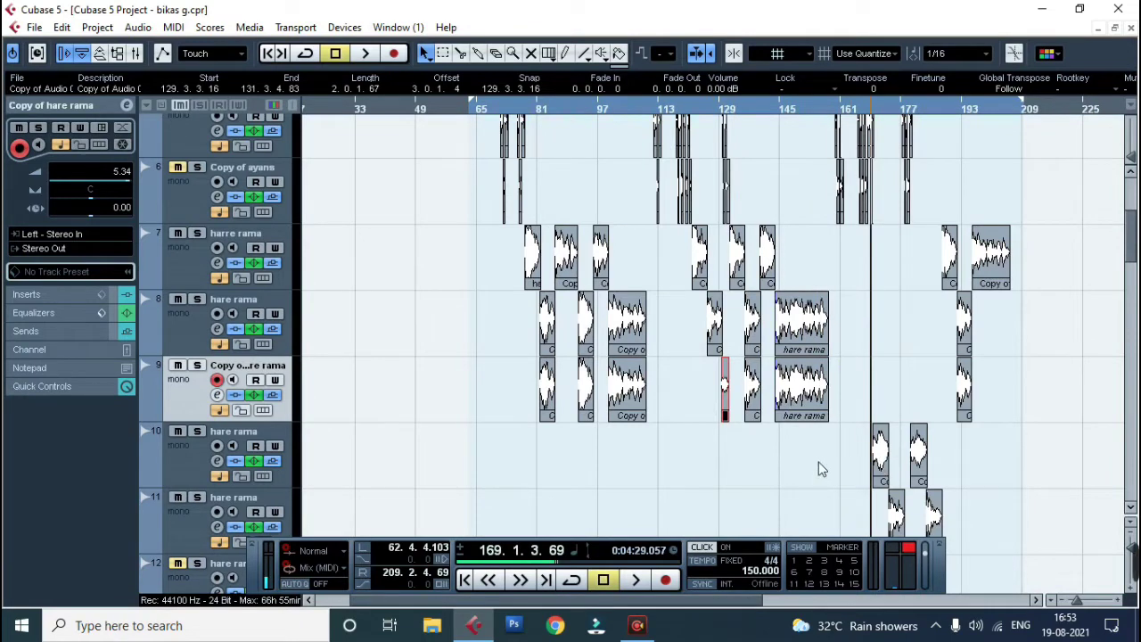
pyautogui.scroll(-2, 805, 437)
pyautogui.press('space')
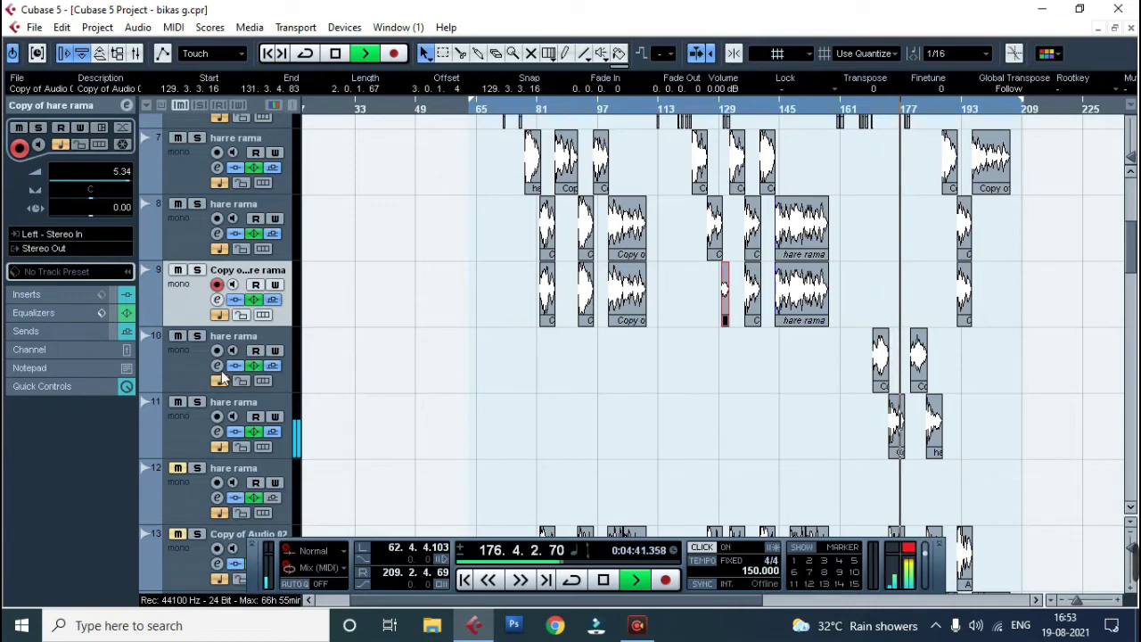
pyautogui.press('space')
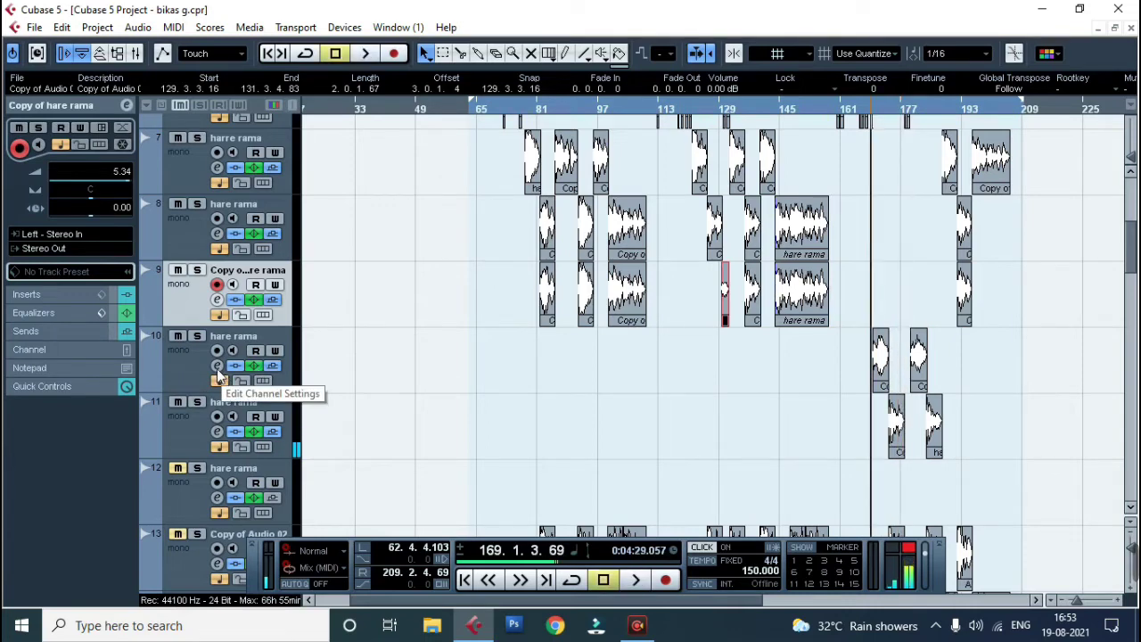
# Step: Set the Auto-Tune key of track 10 to Eb and return to the full project window
pyautogui.click(221, 378)
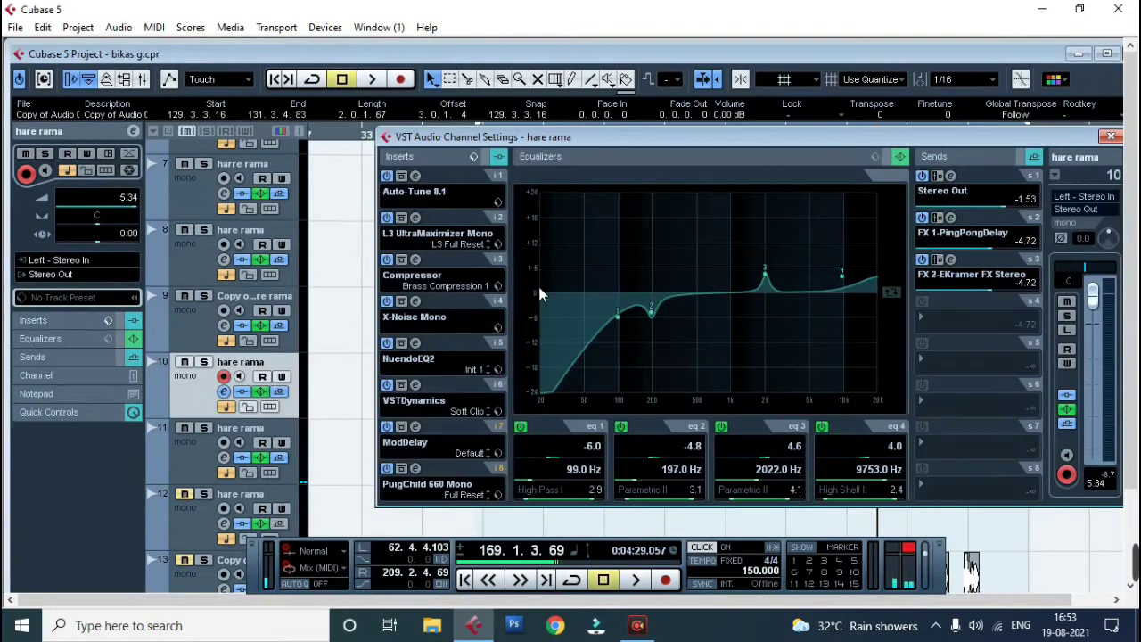
pyautogui.click(416, 178)
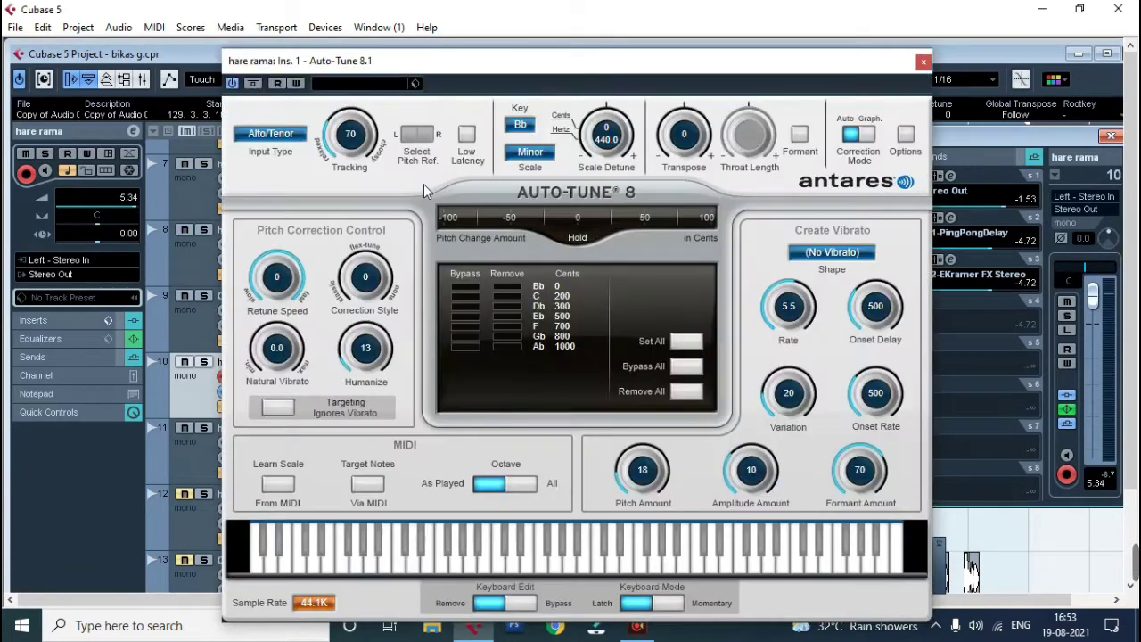
pyautogui.click(520, 125)
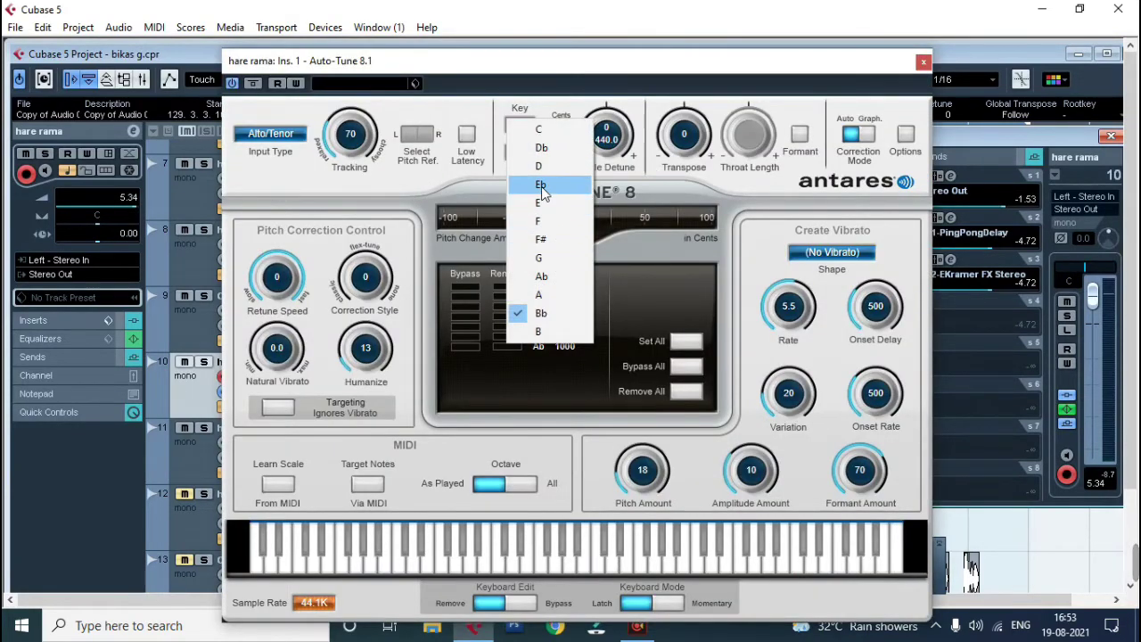
pyautogui.click(541, 185)
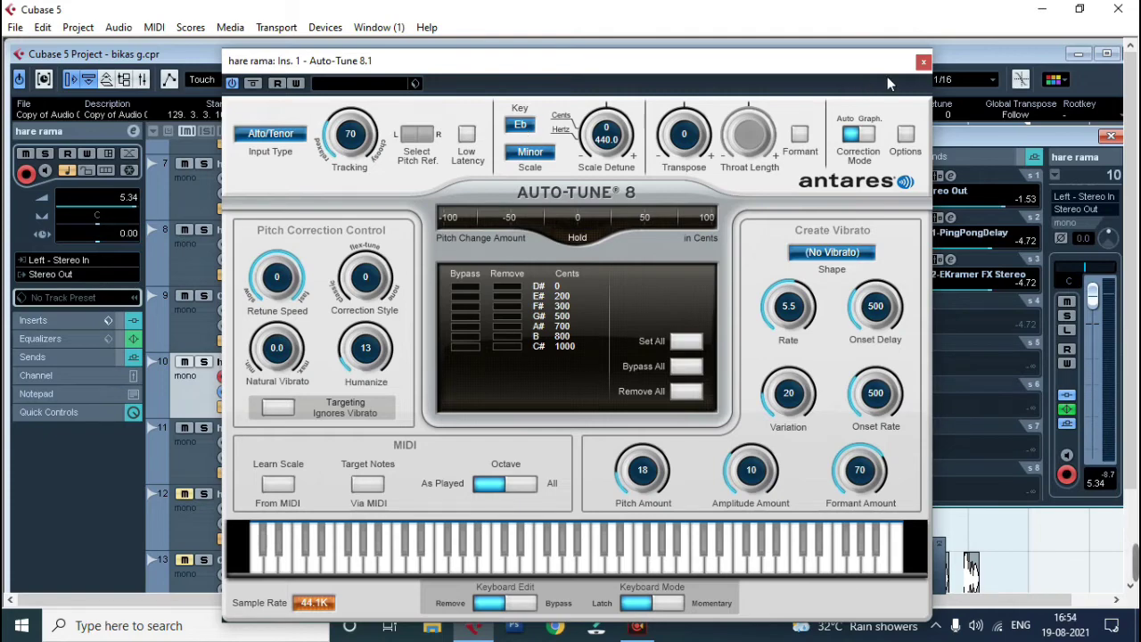
pyautogui.click(923, 63)
pyautogui.click(1109, 135)
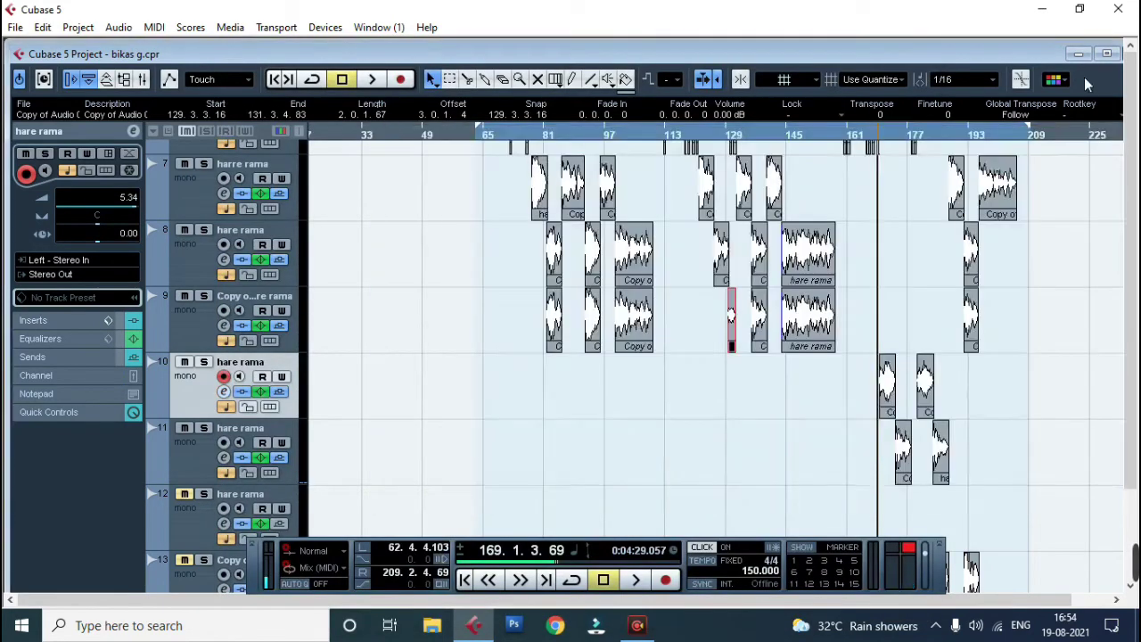
pyautogui.click(1105, 56)
# Step: Check the Auto-Tune key and scale used on track 8, leaving the plug-in unedited, and return to the full project window
pyautogui.scroll(5, 540, 339)
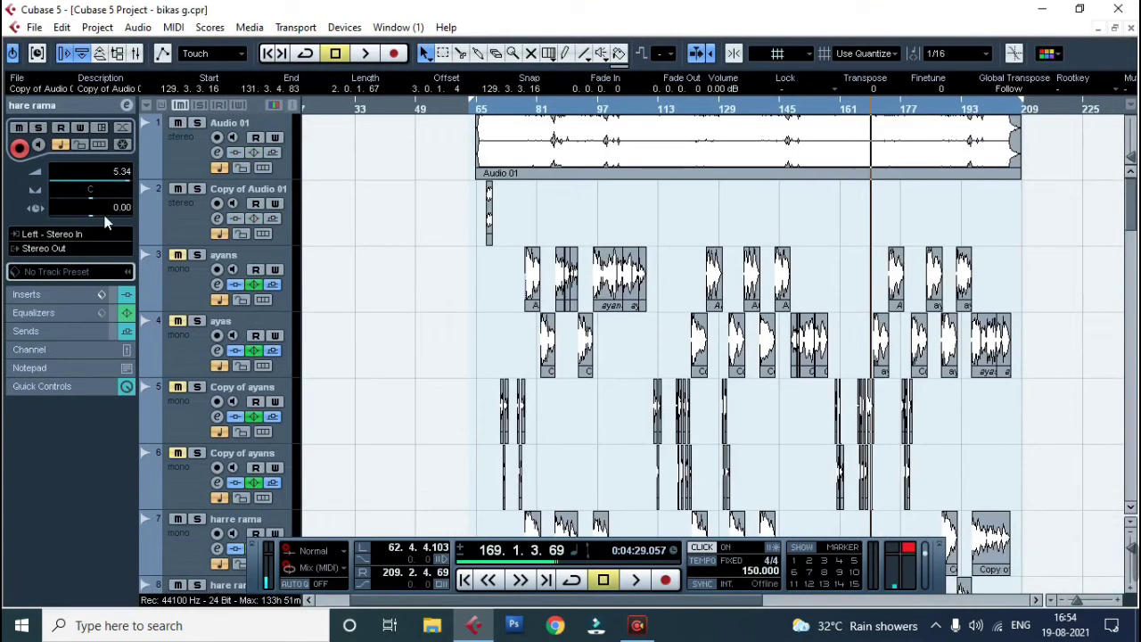
pyautogui.scroll(-3, 560, 316)
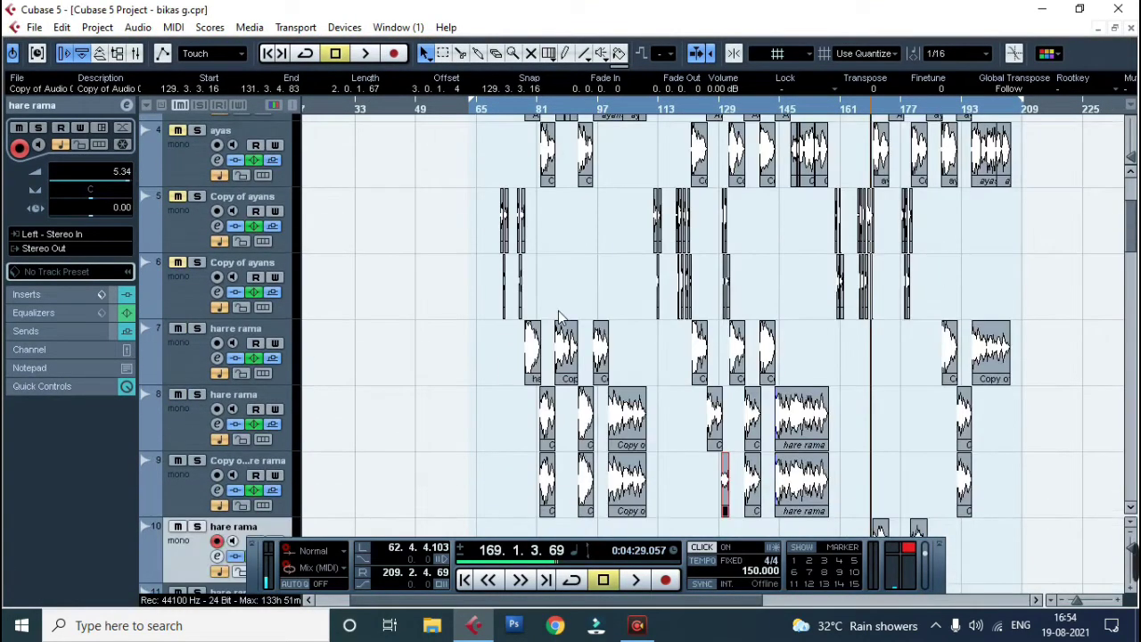
pyautogui.scroll(-3, 563, 317)
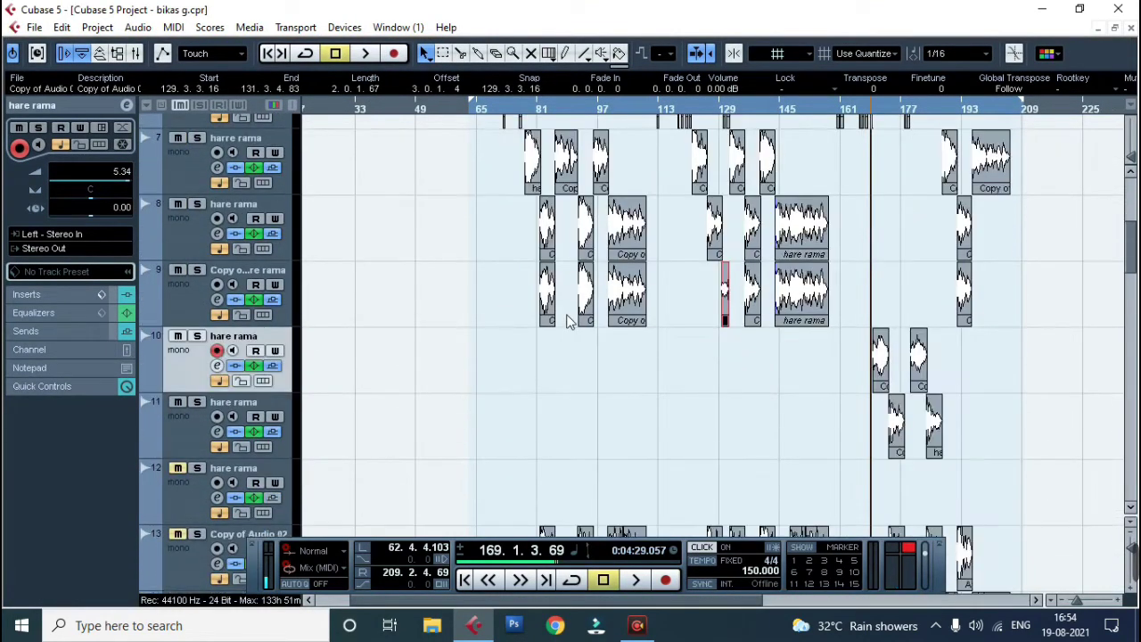
pyautogui.click(838, 374)
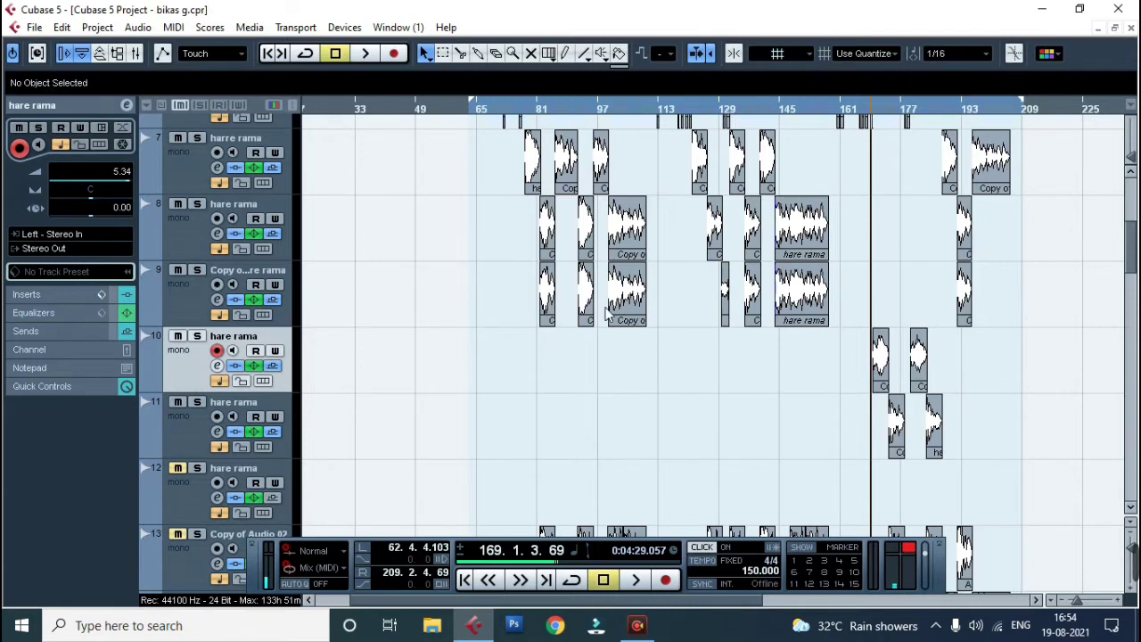
pyautogui.click(217, 234)
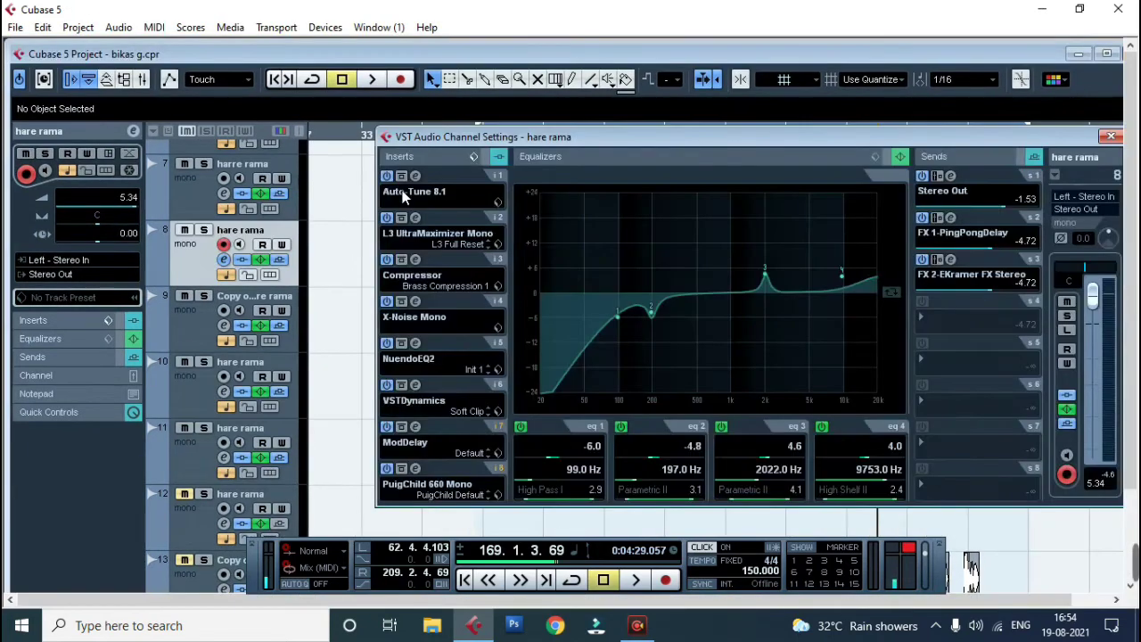
pyautogui.click(414, 178)
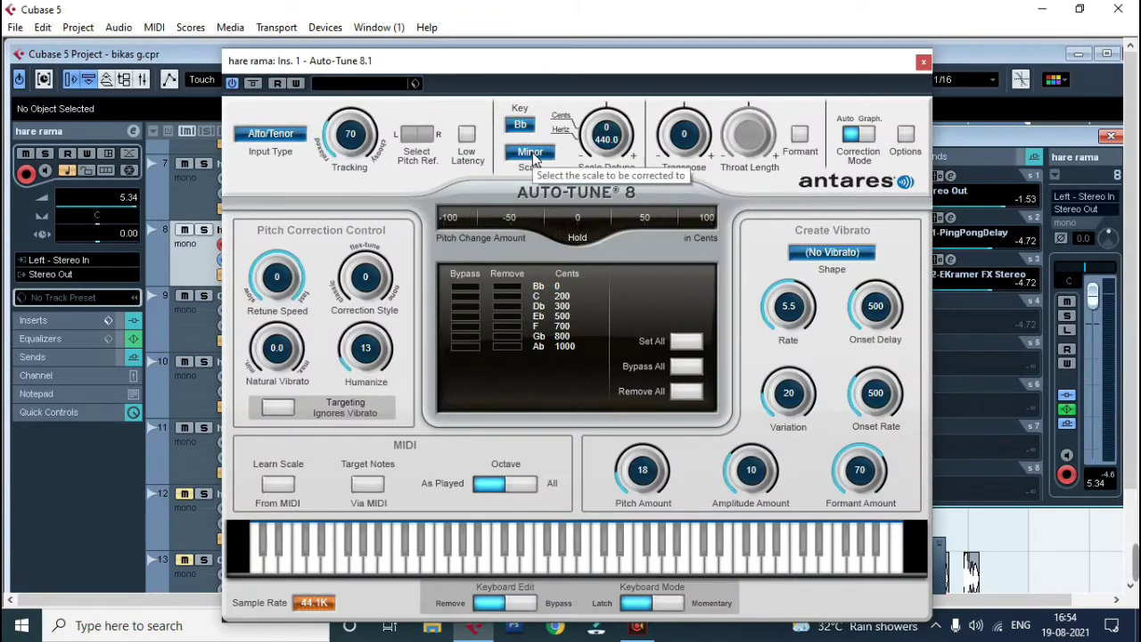
pyautogui.click(924, 62)
pyautogui.click(1111, 137)
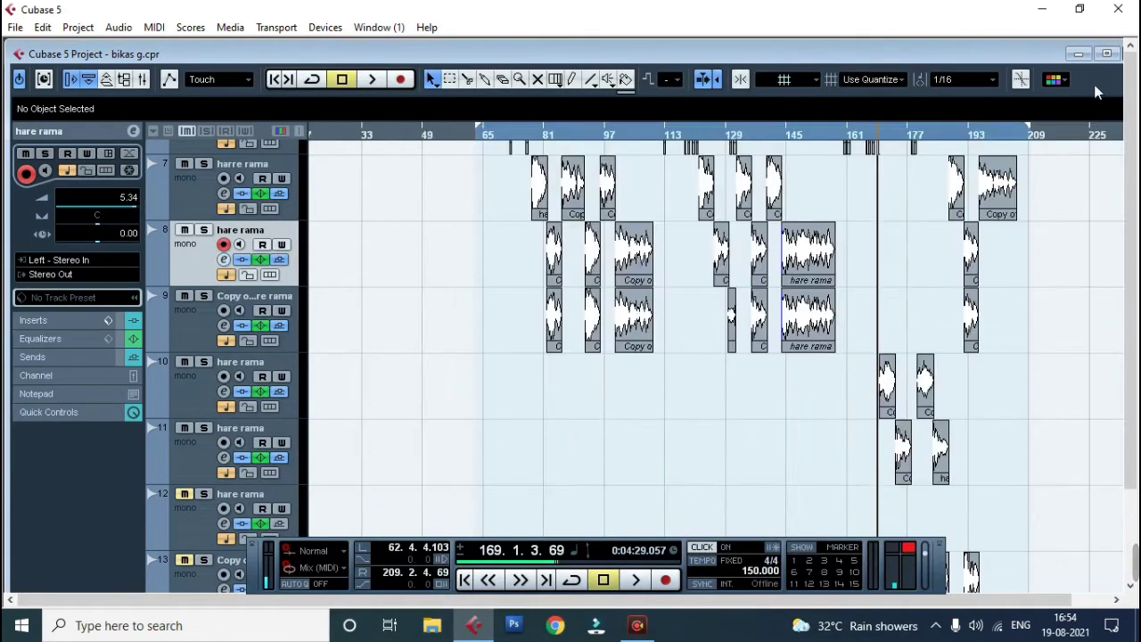
pyautogui.click(1106, 54)
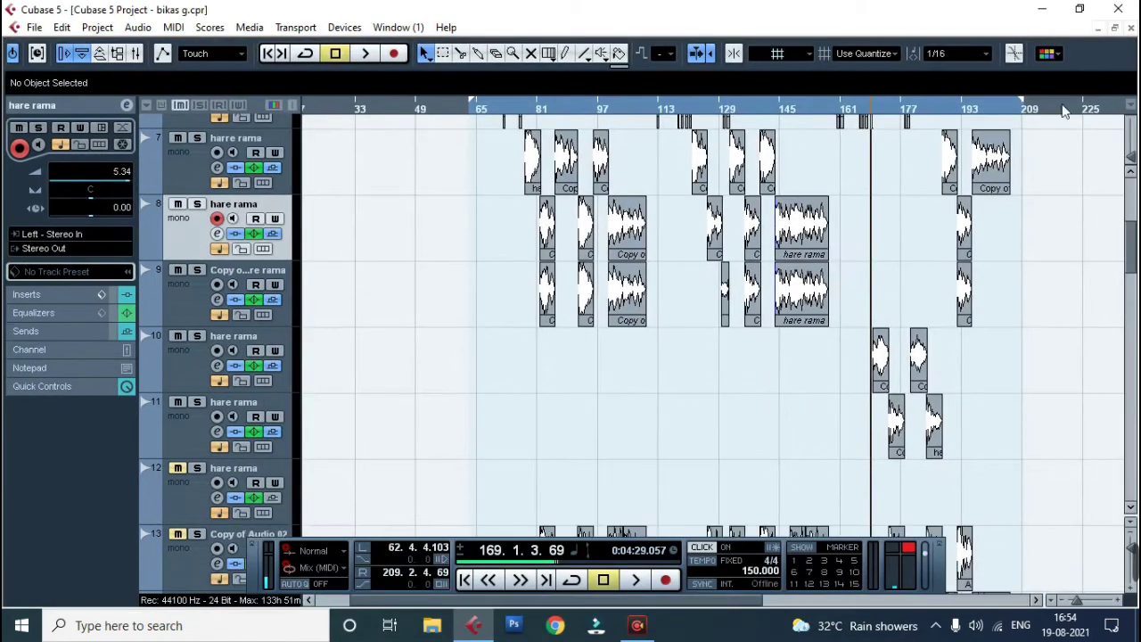
# Step: Play the track 10 phrase from bar 169 and set the Auto-Tune key of track 11 to Eb
pyautogui.click(195, 372)
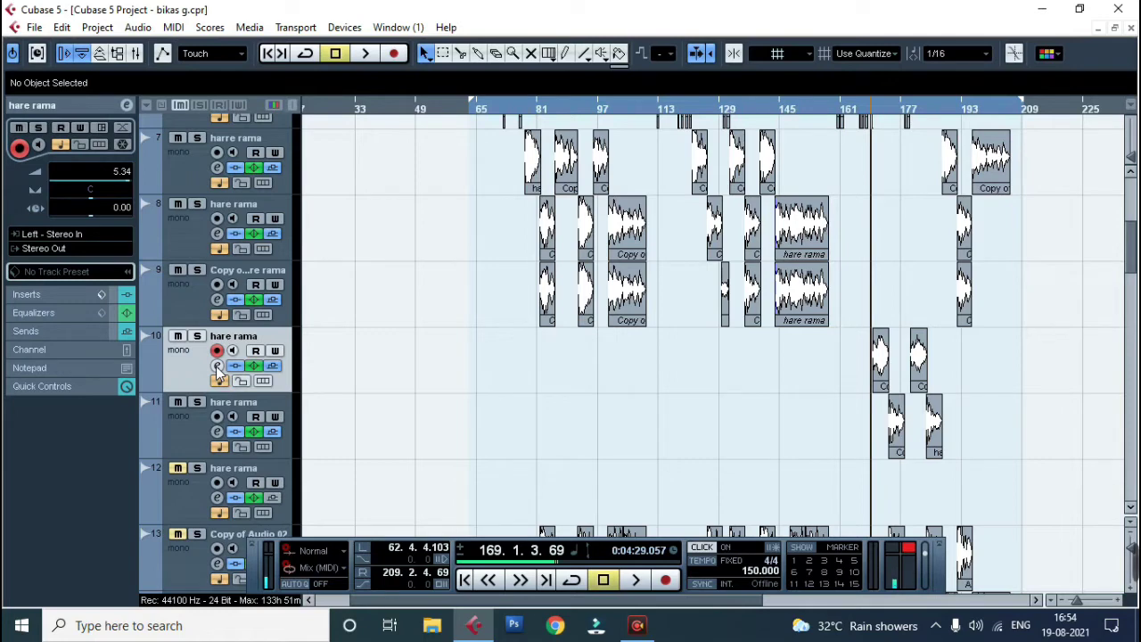
pyautogui.press('space')
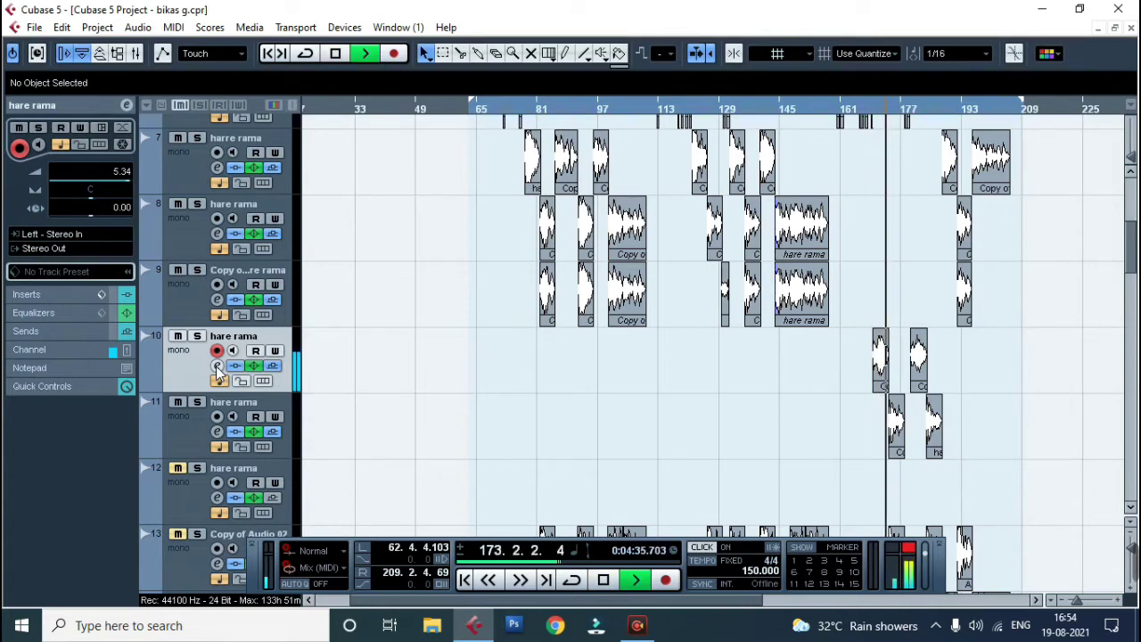
pyautogui.click(216, 432)
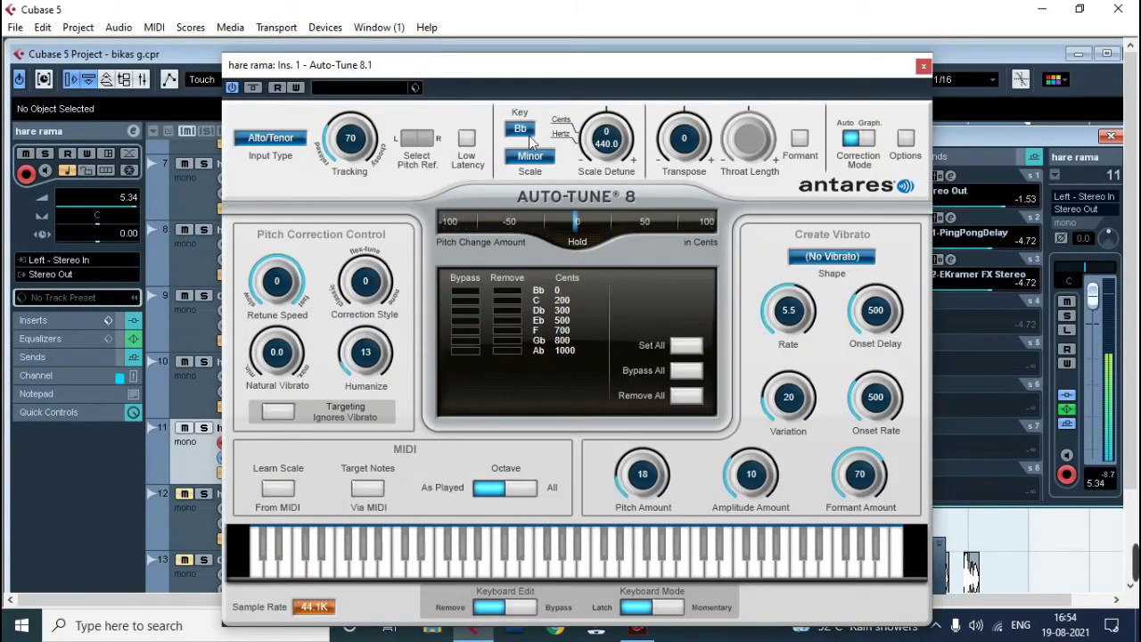
pyautogui.click(521, 131)
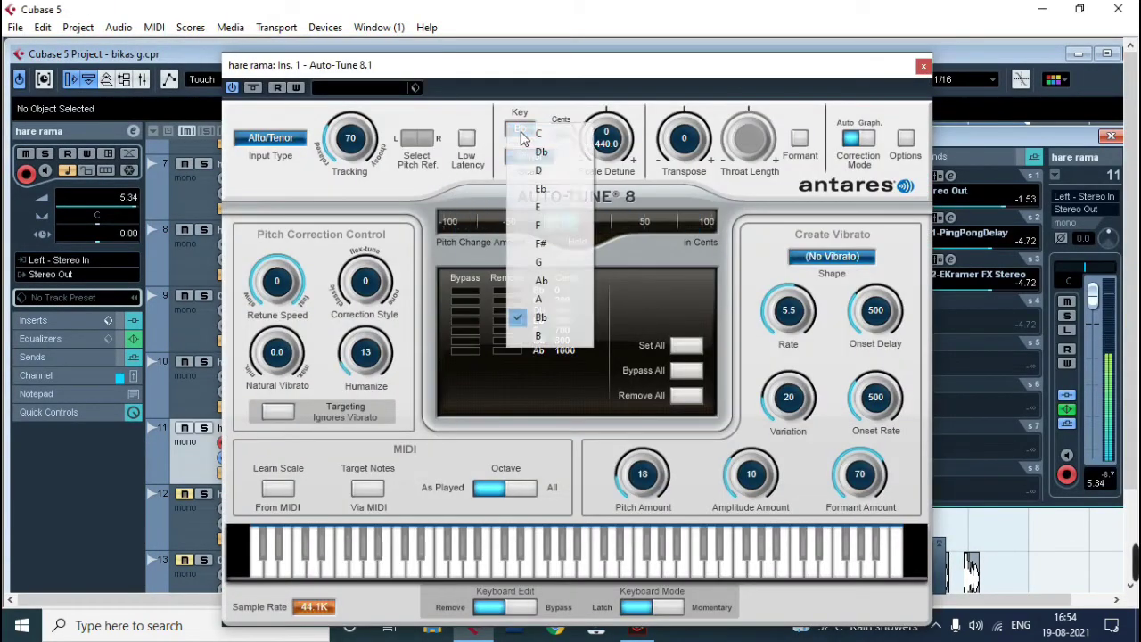
pyautogui.click(542, 188)
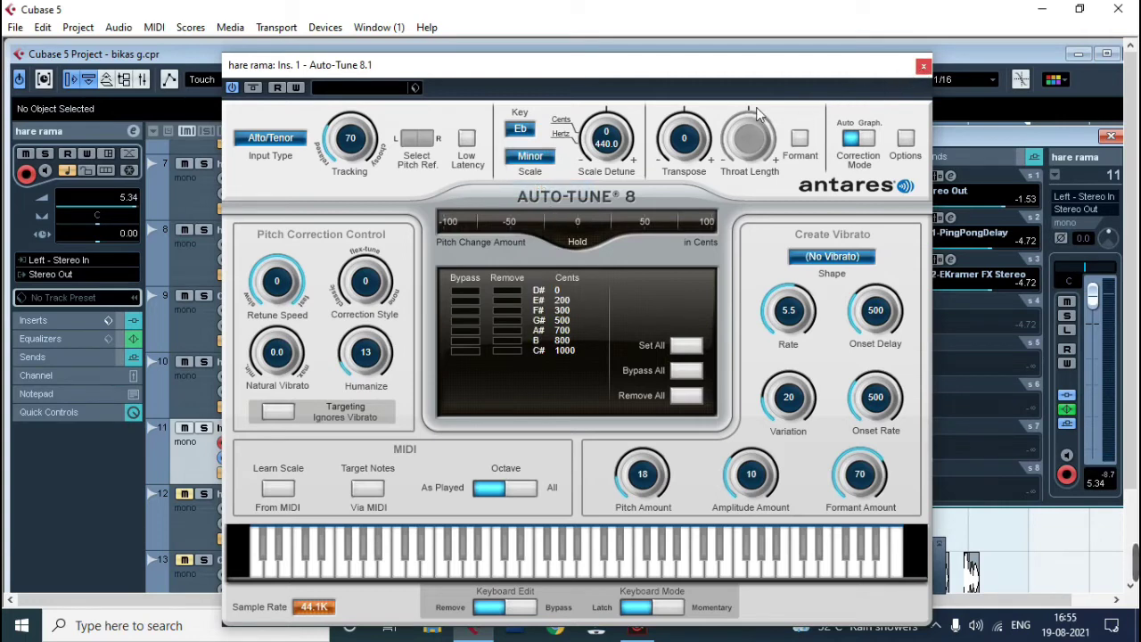
# Step: Try Auto-Tune key B on track 11, listen to it, and switch the key back to Eb
pyautogui.click(528, 133)
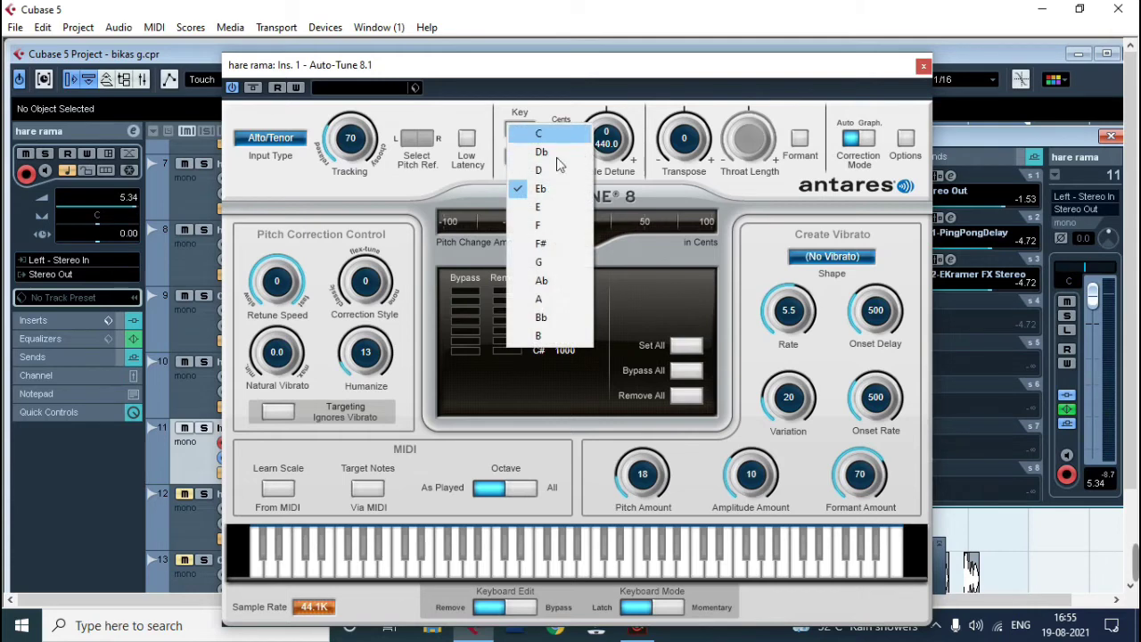
pyautogui.click(540, 335)
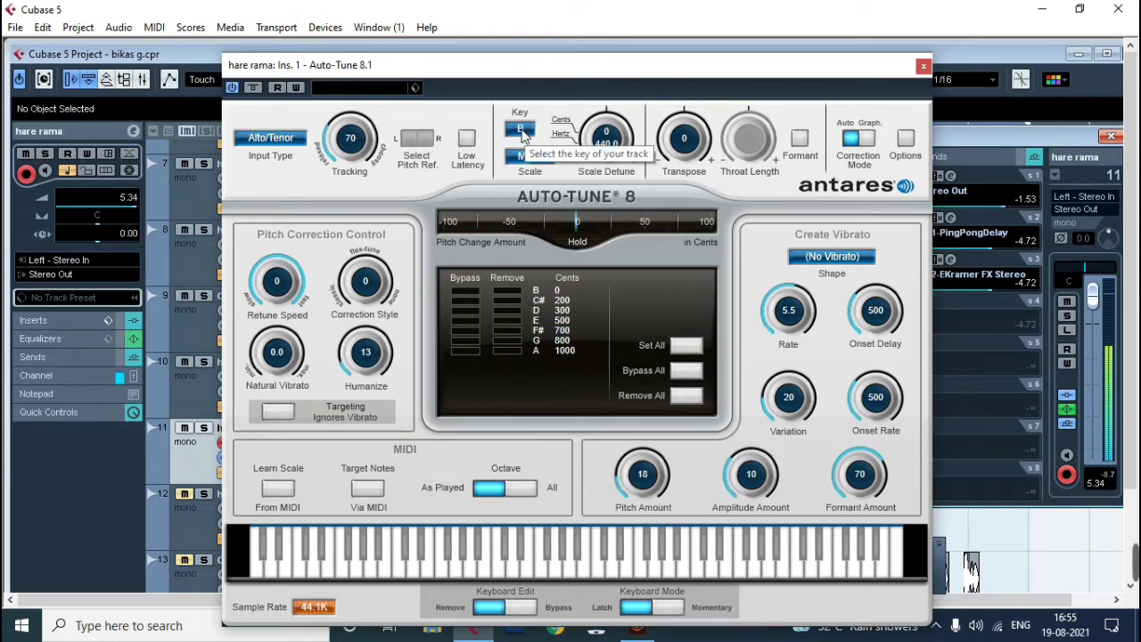
pyautogui.click(522, 130)
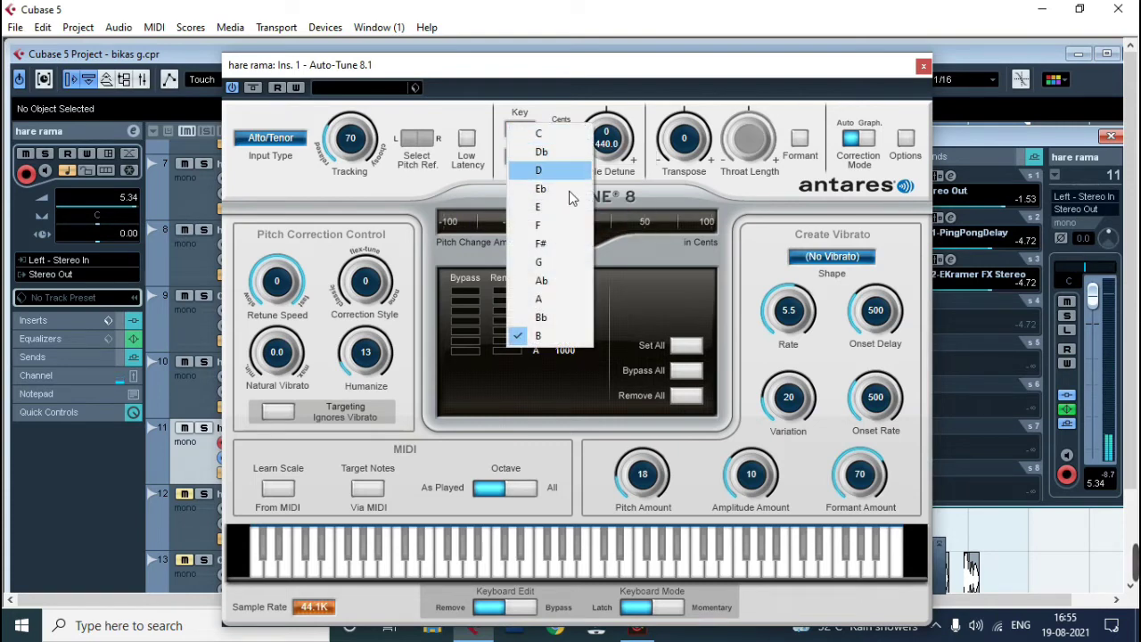
pyautogui.click(544, 189)
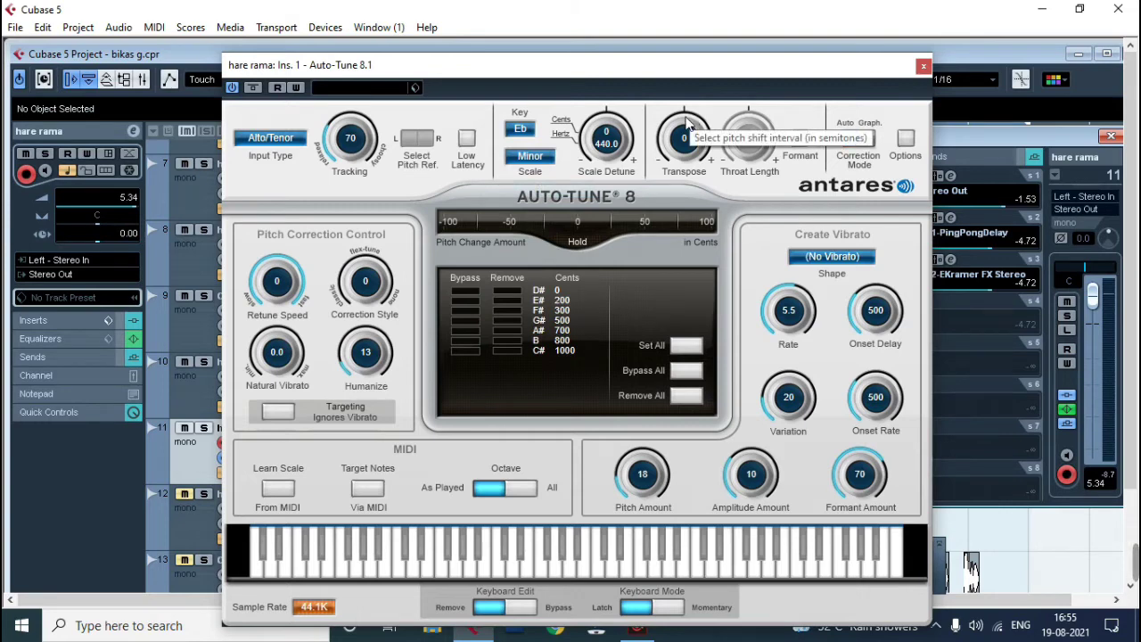
# Step: Close track 11's Auto-Tune and channel settings and restore the full project window
pyautogui.click(923, 66)
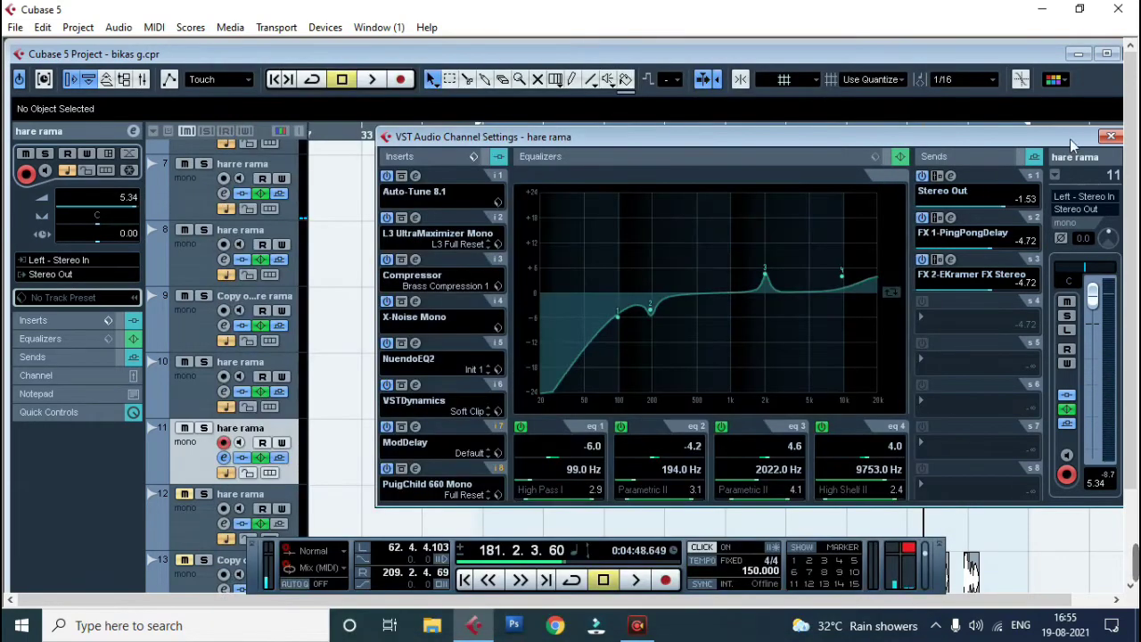
pyautogui.click(1111, 136)
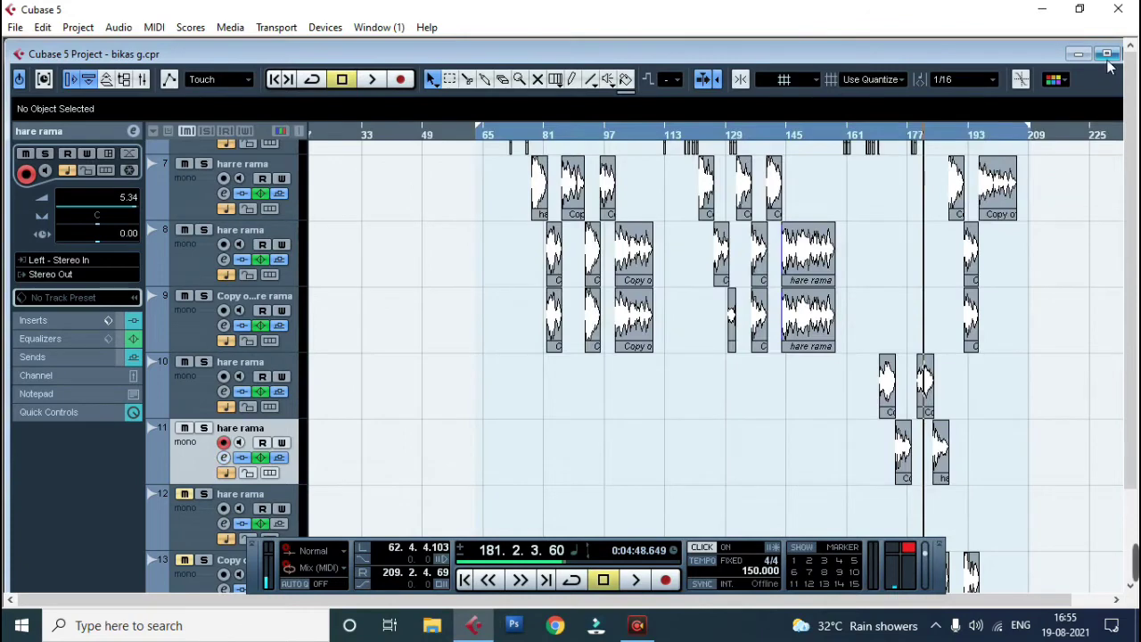
pyautogui.click(1106, 55)
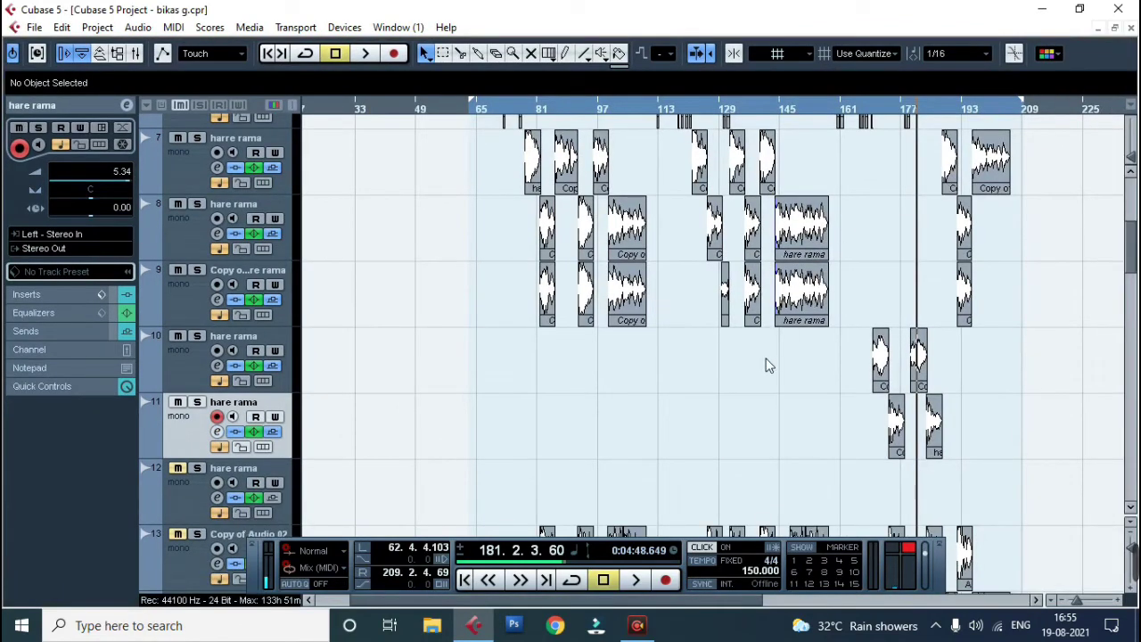
# Step: Rewind to around bar 171 and briefly play the retuned phrase on track 10
pyautogui.press('KP_Subtract')
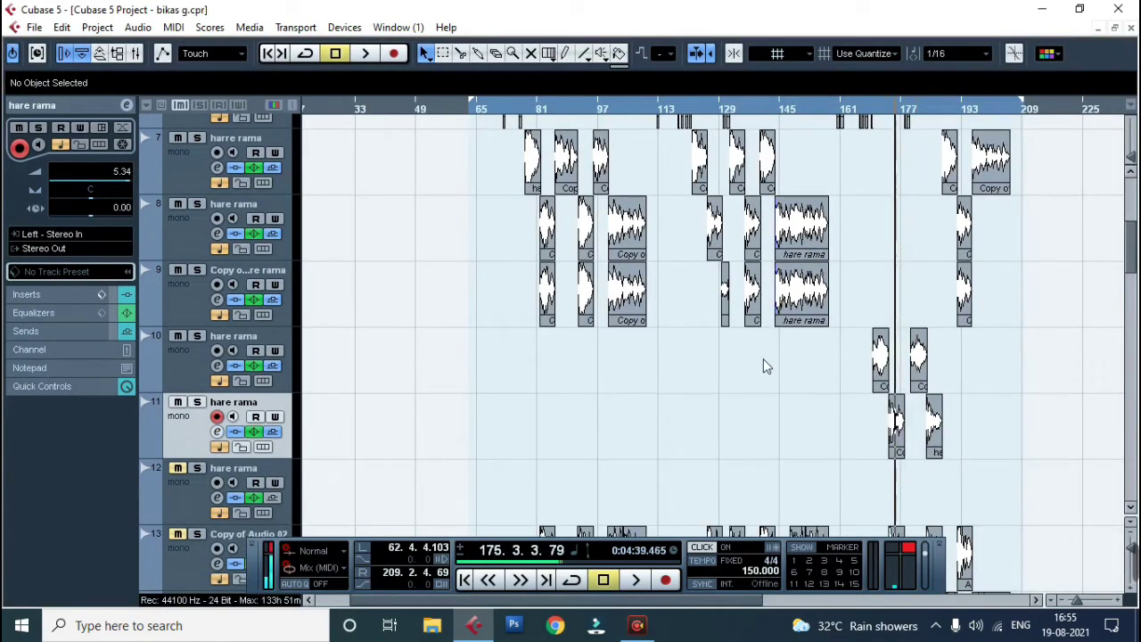
pyautogui.press('space')
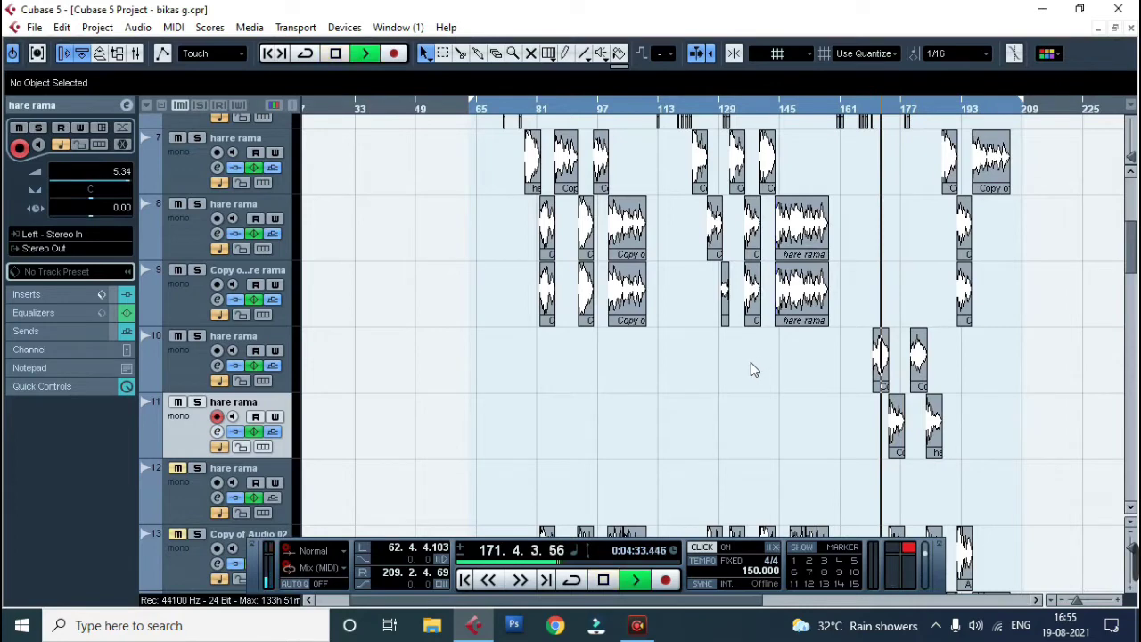
pyautogui.press('space')
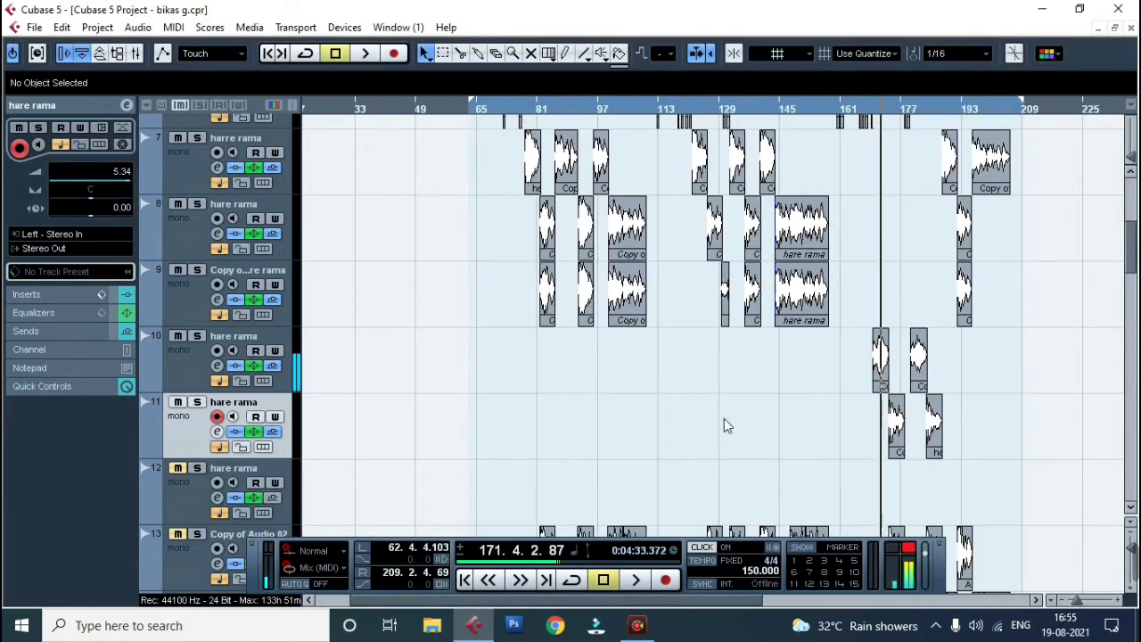
pyautogui.scroll(6, 724, 418)
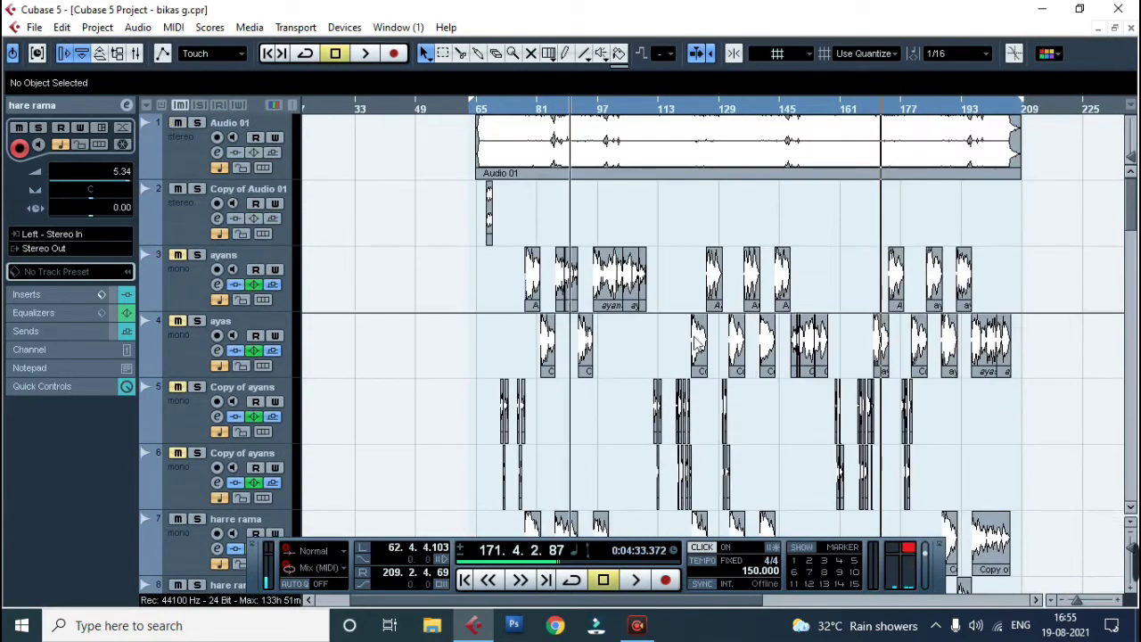
pyautogui.scroll(-4, 704, 347)
pyautogui.scroll(-1, 704, 349)
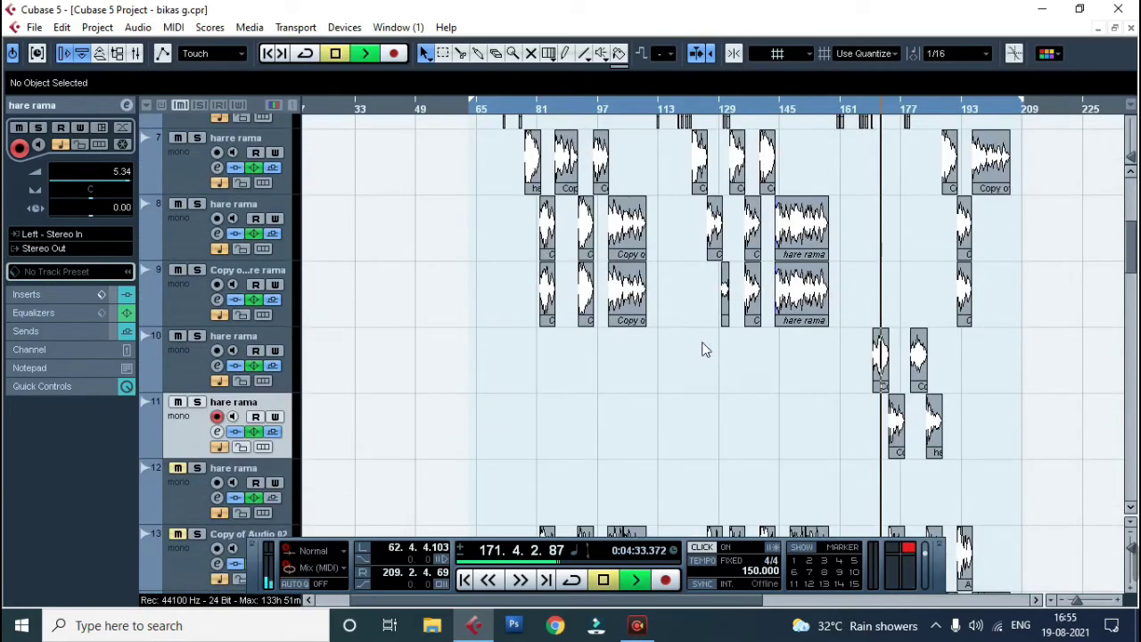
# Step: Examine the track 10 and 11 clips around bars 169 to 187 up close while listening to the key change
pyautogui.press('h')
pyautogui.press('h')
pyautogui.press('h')
pyautogui.press('h')
pyautogui.press('h')
pyautogui.press('h')
pyautogui.press('h')
pyautogui.press('h')
pyautogui.press('h')
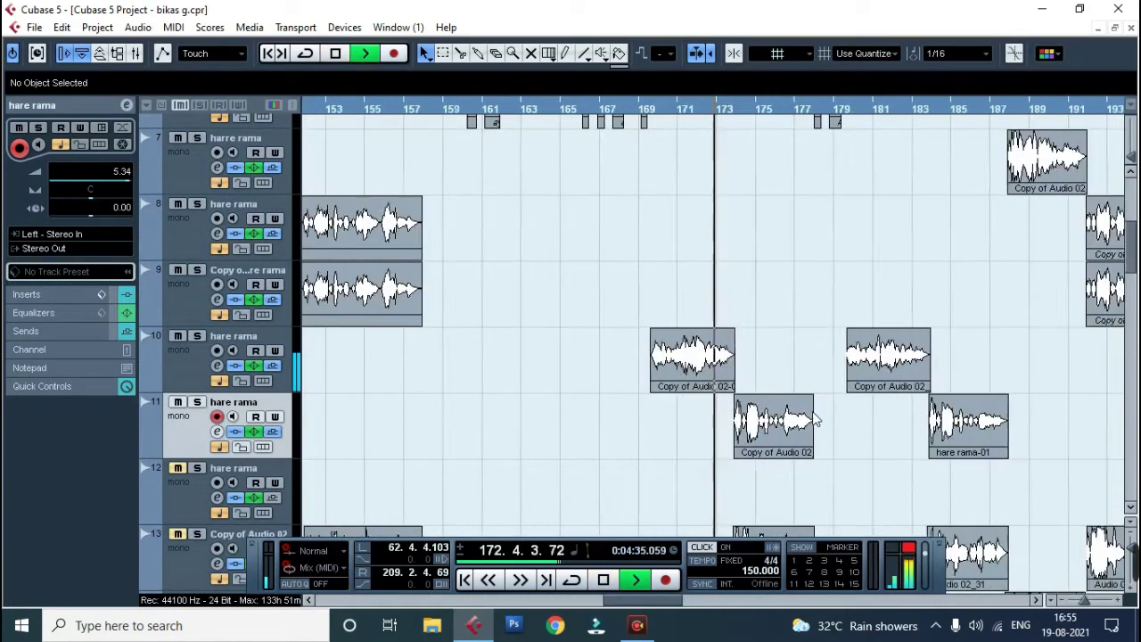
pyautogui.press('h')
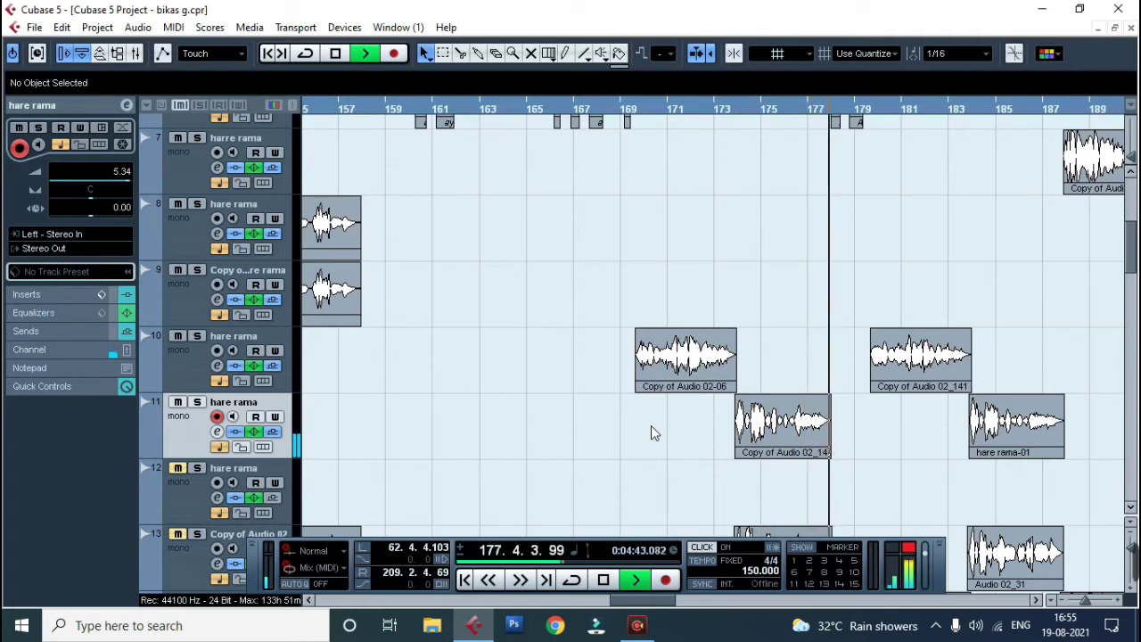
# Step: Stop playback, duplicate track 11 with its clips, and move the playhead forward to around bar 174
pyautogui.press('space')
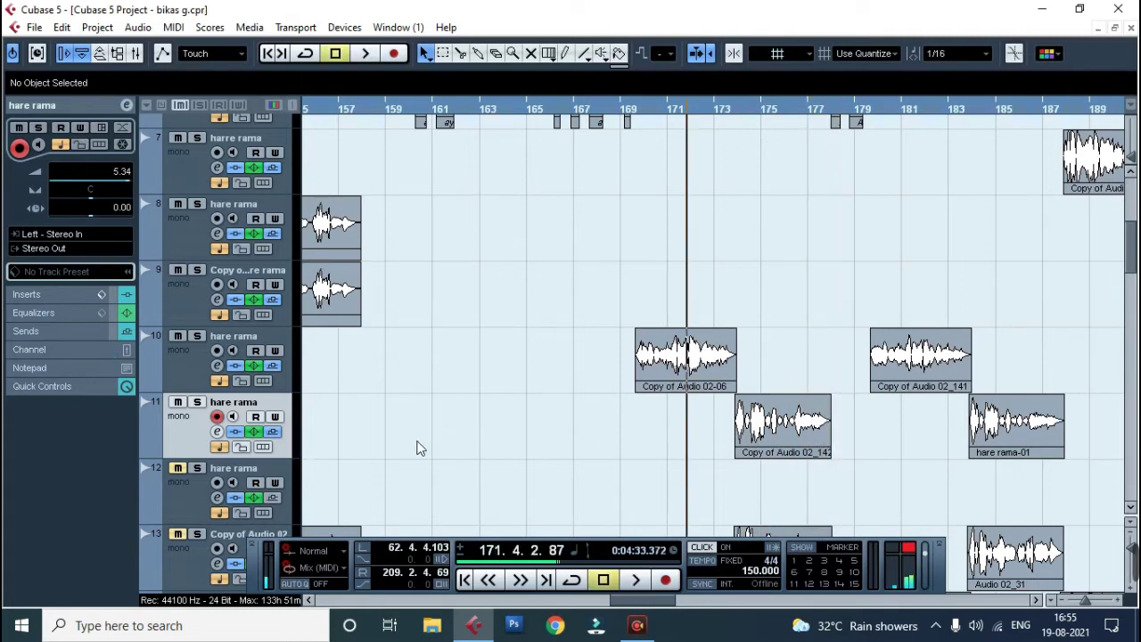
pyautogui.rightClick(192, 431)
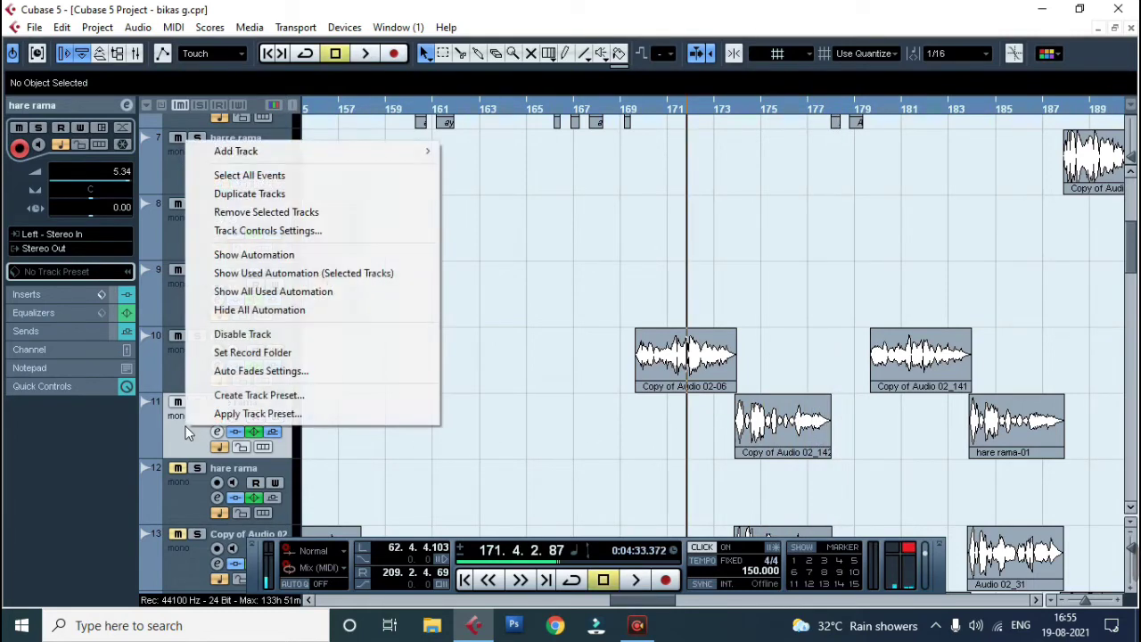
pyautogui.click(250, 194)
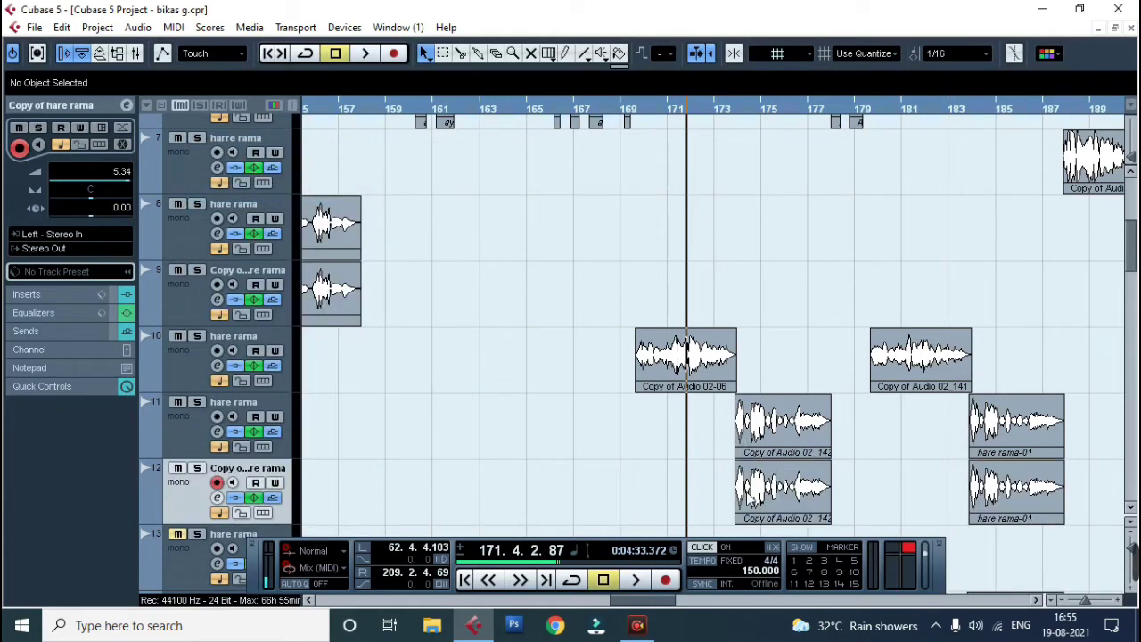
pyautogui.press('KP_Add')
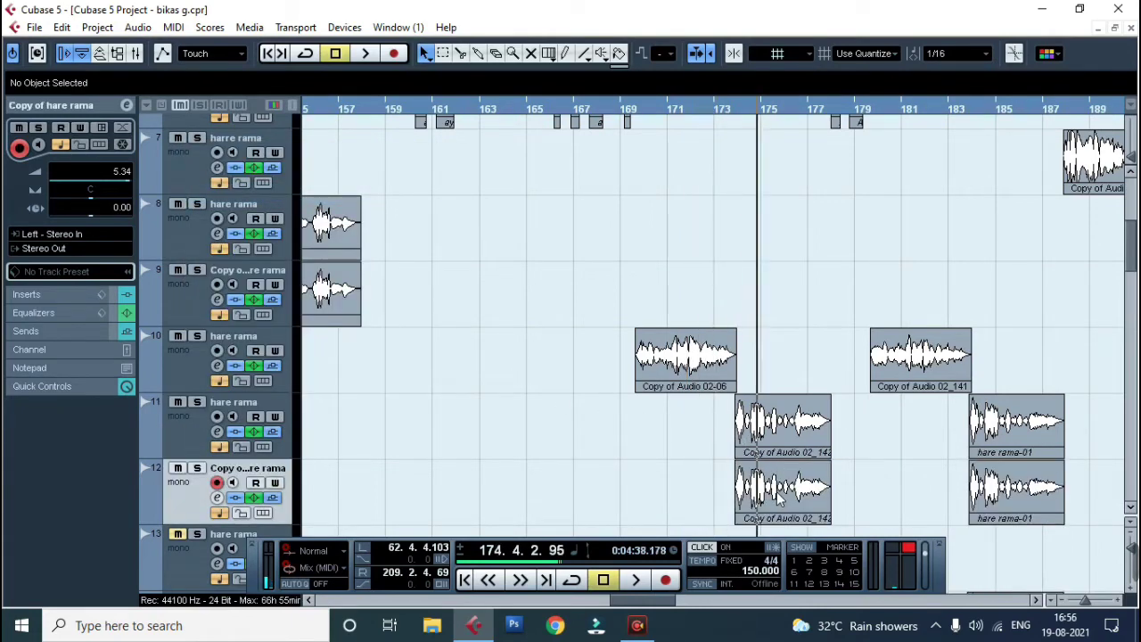
# Step: Load the kk3 EQ preset on the track 12 copy and set its low shelf band to -17.2 dB at 481 Hz
pyautogui.click(217, 499)
pyautogui.click(875, 158)
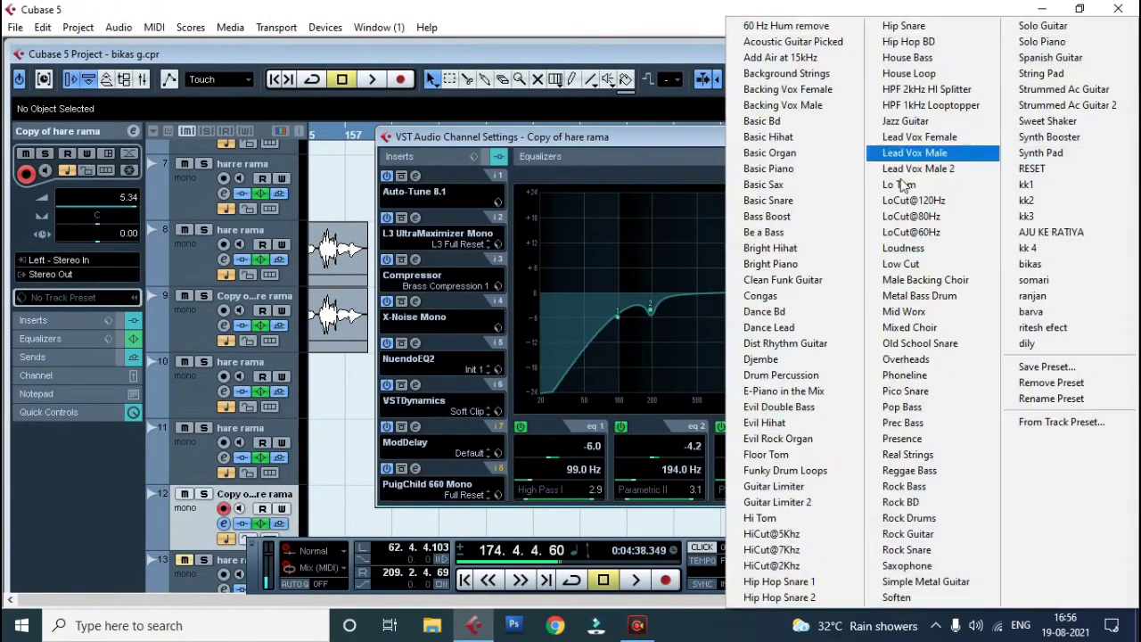
pyautogui.click(1052, 216)
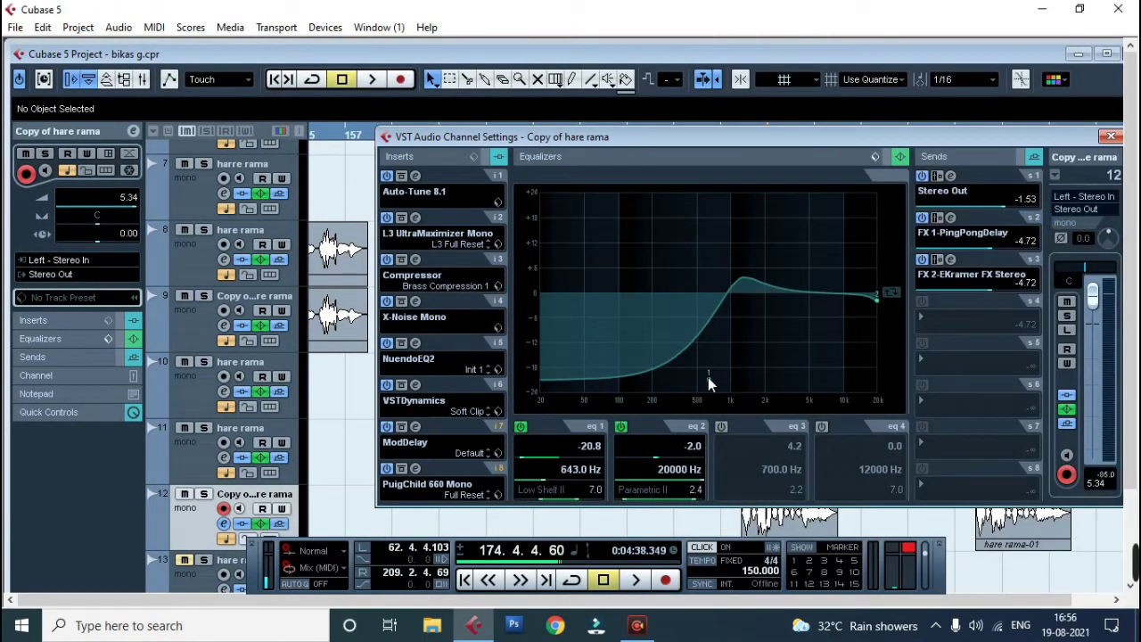
pyautogui.moveTo(707, 377); pyautogui.dragTo(695, 364)
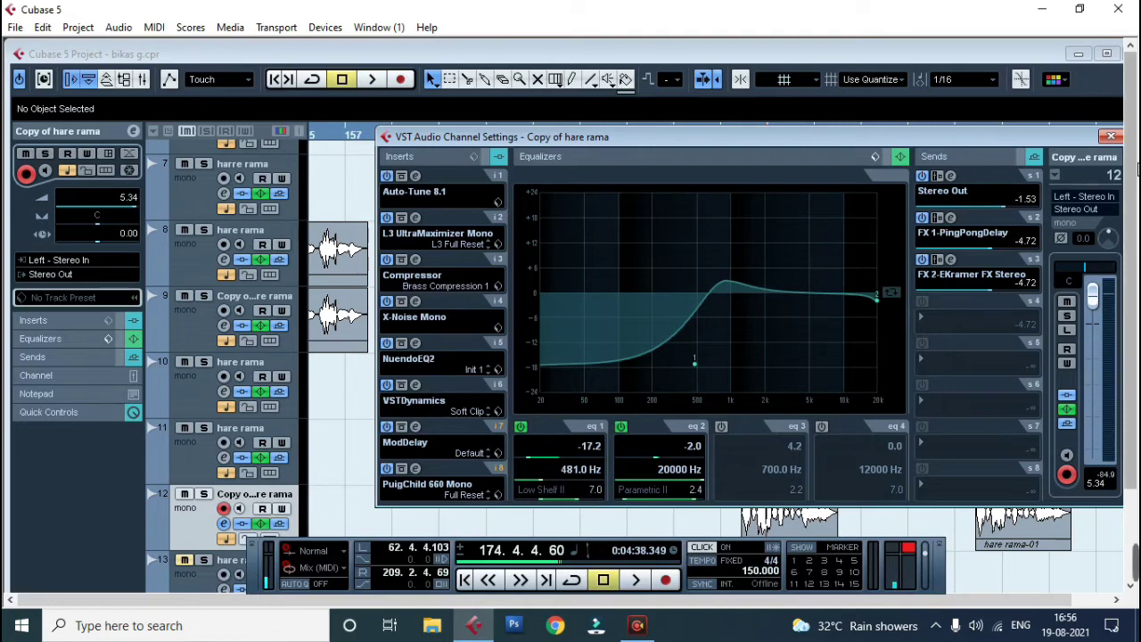
pyautogui.click(1109, 137)
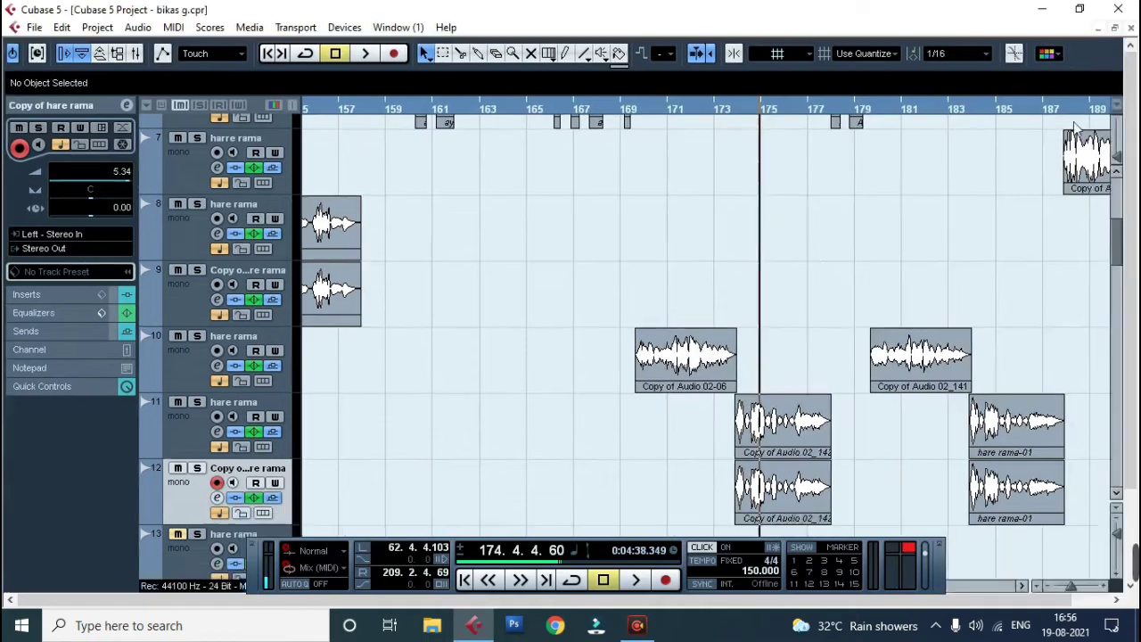
pyautogui.click(1106, 54)
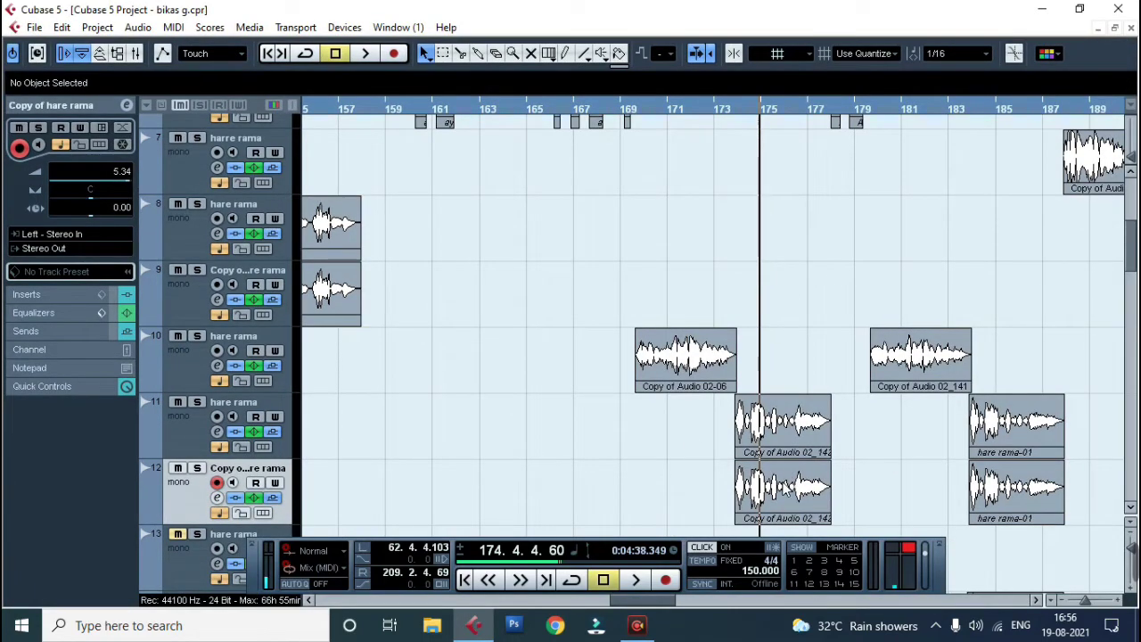
# Step: Shift the first clip on track 12 to about bar 177 and cut away everything before 178.3.3.85
pyautogui.moveTo(786, 492); pyautogui.dragTo(851, 507)
pyautogui.keyDown('alt'); pyautogui.click(849, 508); pyautogui.keyUp('alt')
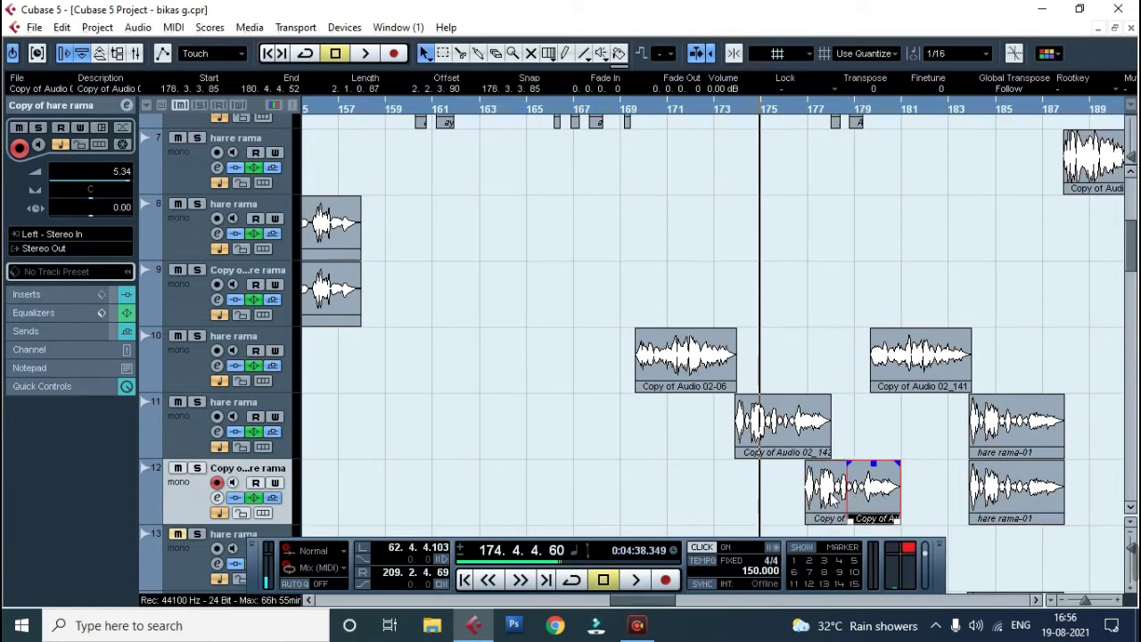
pyautogui.press('Delete')
# Step: Move the trimmed echo clip on track 12 earlier while listening, until it starts at 177.3.2.97
pyautogui.press('space')
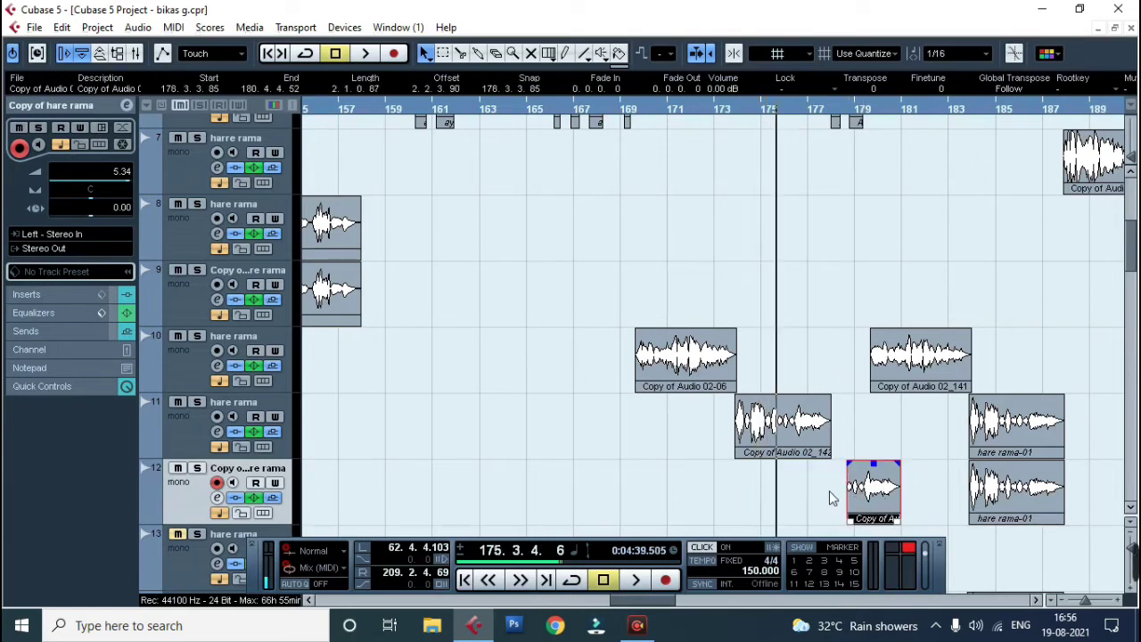
pyautogui.press('h')
pyautogui.press('h')
pyautogui.press('h')
pyautogui.press('h')
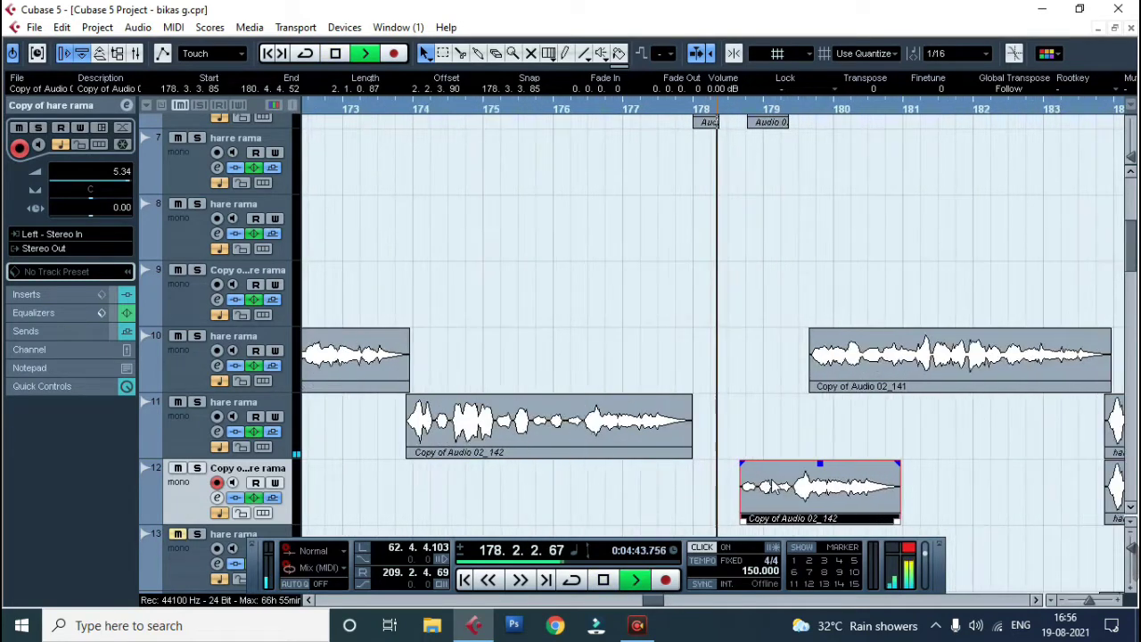
pyautogui.press('space')
pyautogui.moveTo(755, 497); pyautogui.dragTo(693, 501)
pyautogui.press('space')
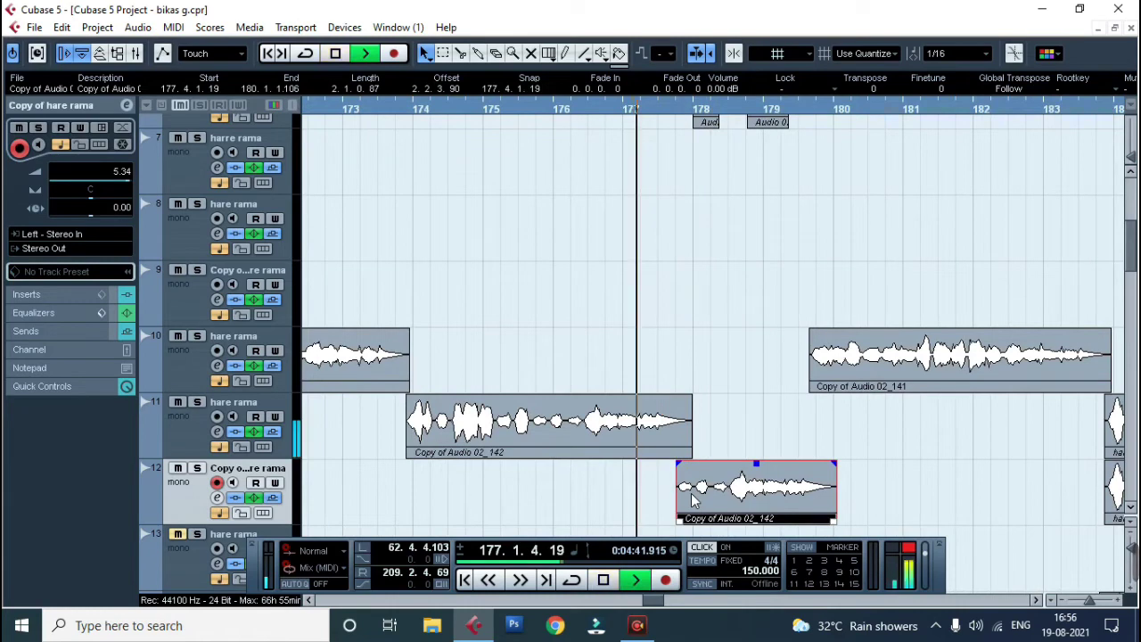
pyautogui.press('h')
pyautogui.press('h')
pyautogui.press('space')
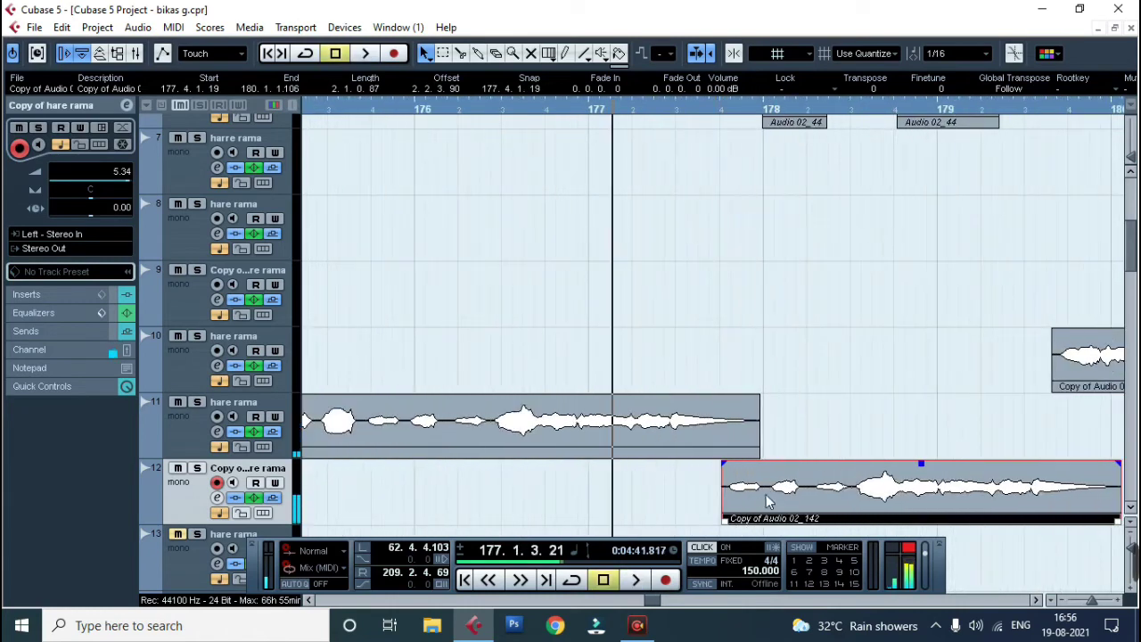
pyautogui.moveTo(751, 497); pyautogui.dragTo(725, 499)
pyautogui.press('space')
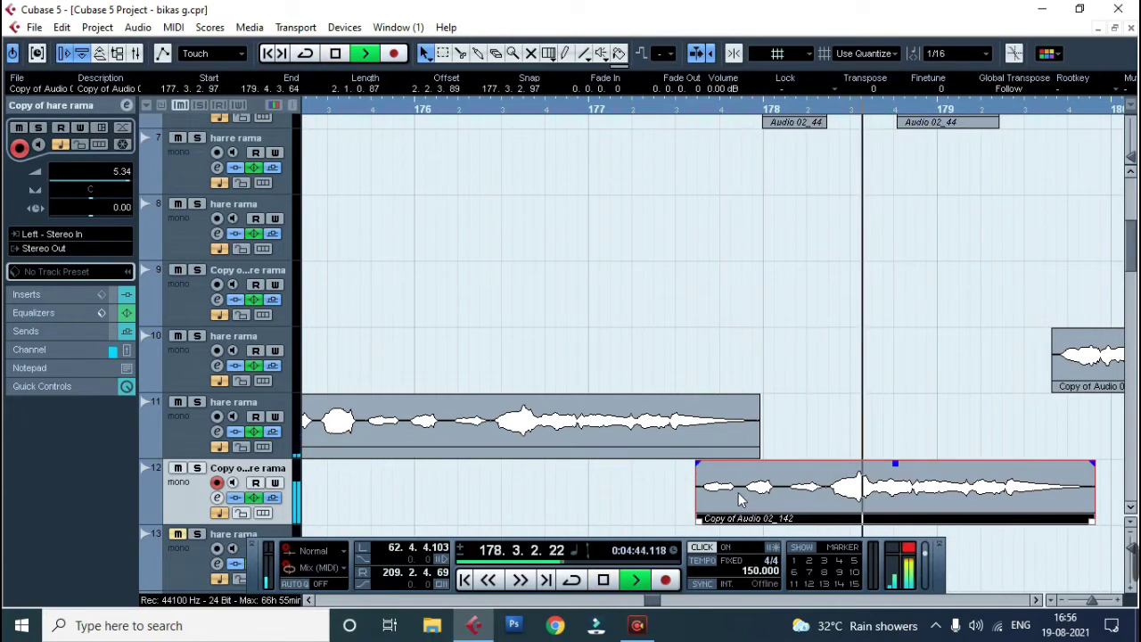
# Step: Replay the echo against the end of the track 11 phrase and fine-tune the echo clip's start to 177.3.3.7
pyautogui.press('space')
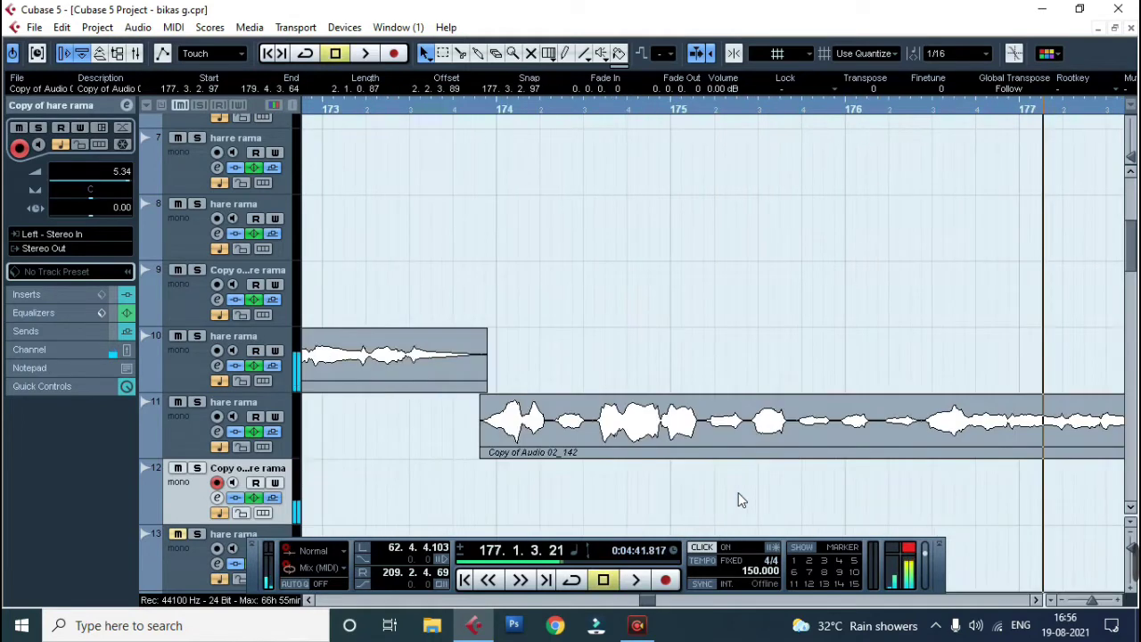
pyautogui.press('space')
pyautogui.press('space')
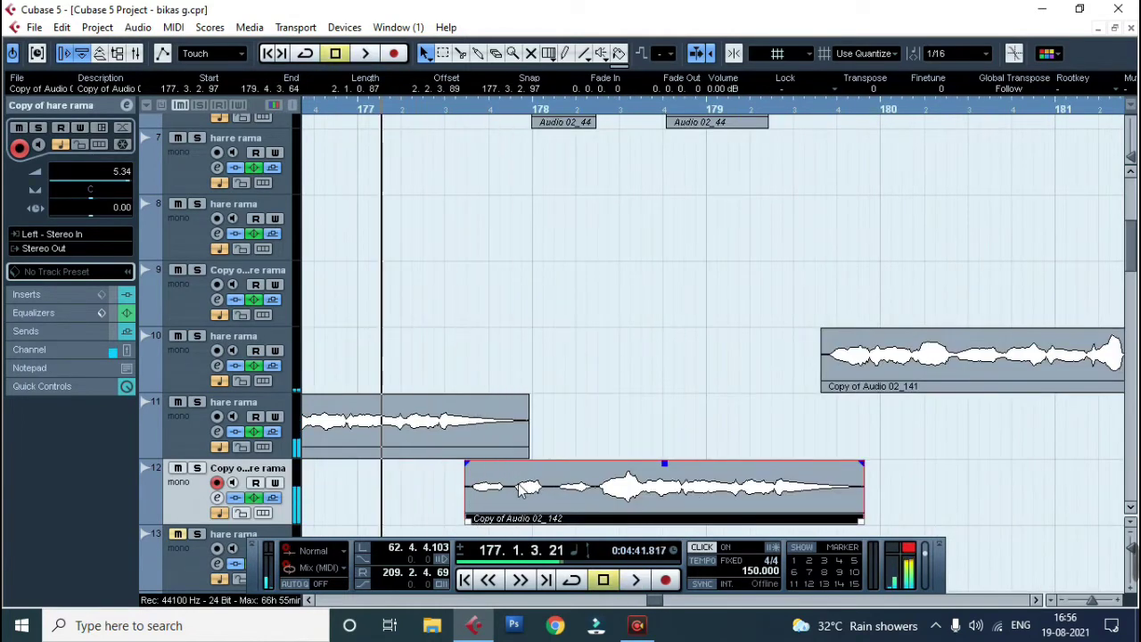
pyautogui.press('h')
pyautogui.press('space')
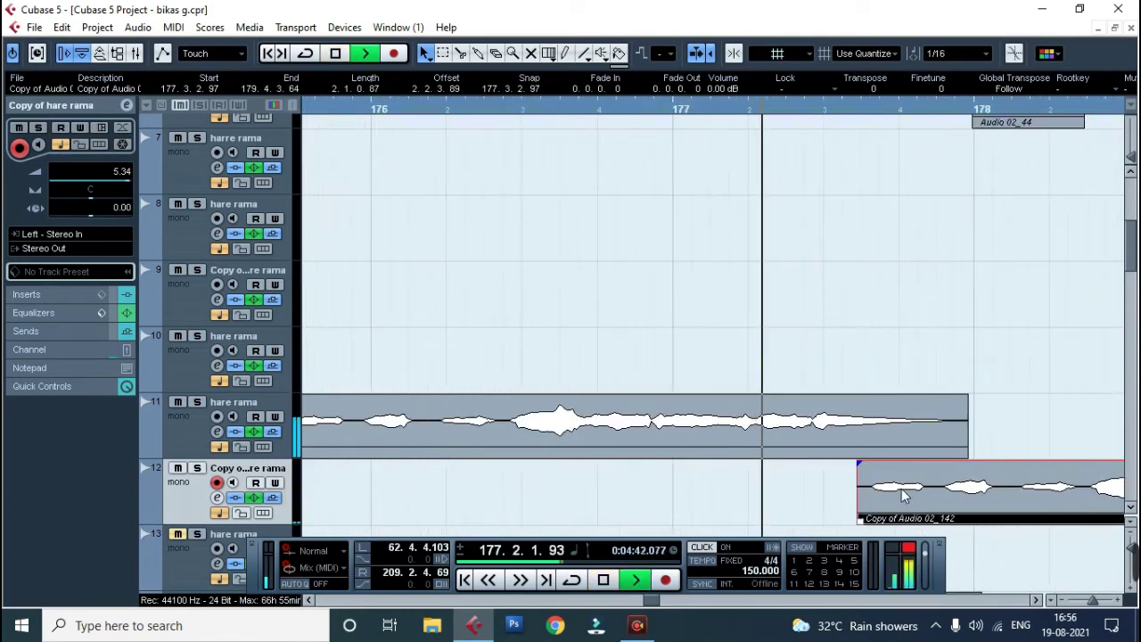
pyautogui.press('space')
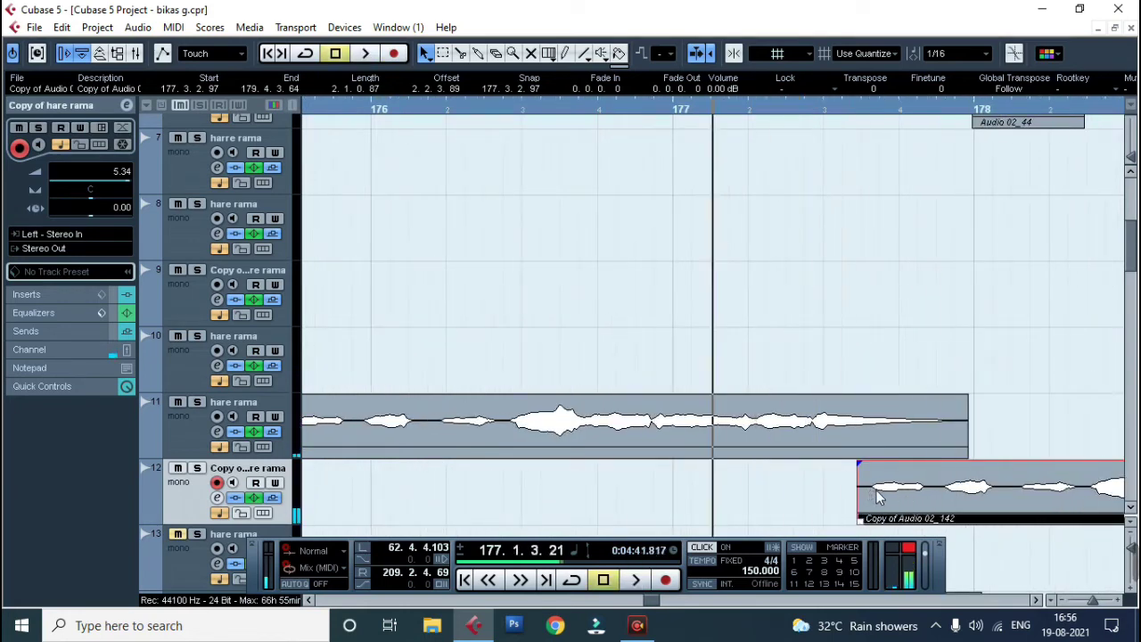
pyautogui.moveTo(877, 491); pyautogui.dragTo(872, 492)
pyautogui.press('space')
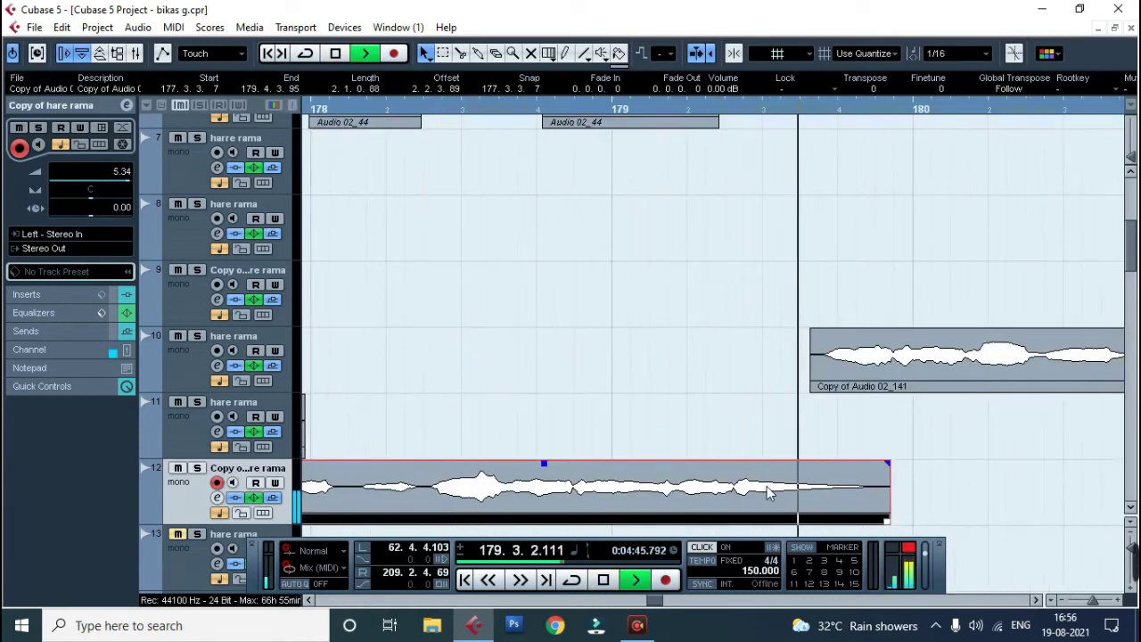
pyautogui.press('space')
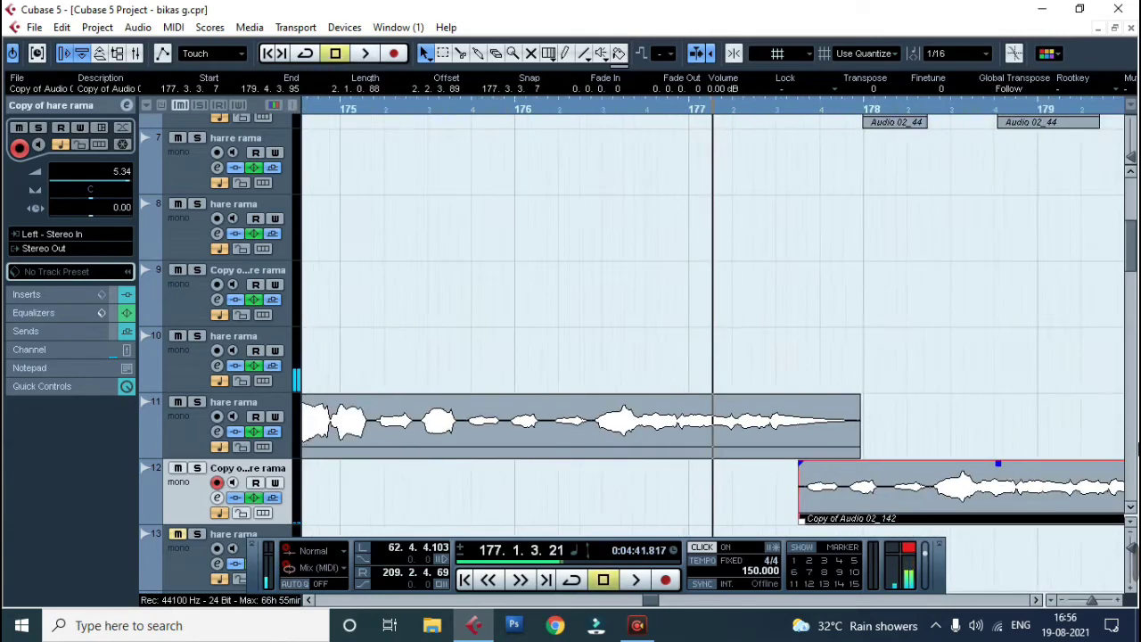
# Step: Look over the arrangement of hare rama clips on tracks 7 to 12 across the whole song
pyautogui.press('g')
pyautogui.press('g')
pyautogui.press('g')
pyautogui.press('g')
pyautogui.press('g')
pyautogui.press('g')
pyautogui.press('g')
pyautogui.press('g')
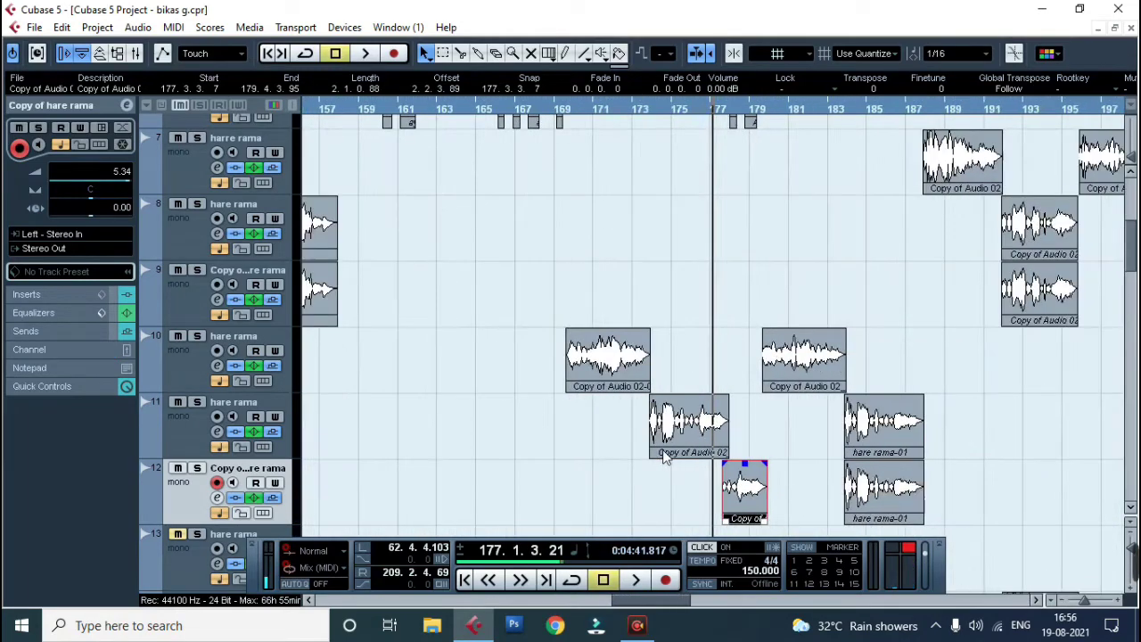
pyautogui.press('g')
pyautogui.press('g')
pyautogui.press('g')
pyautogui.press('g')
pyautogui.press('g')
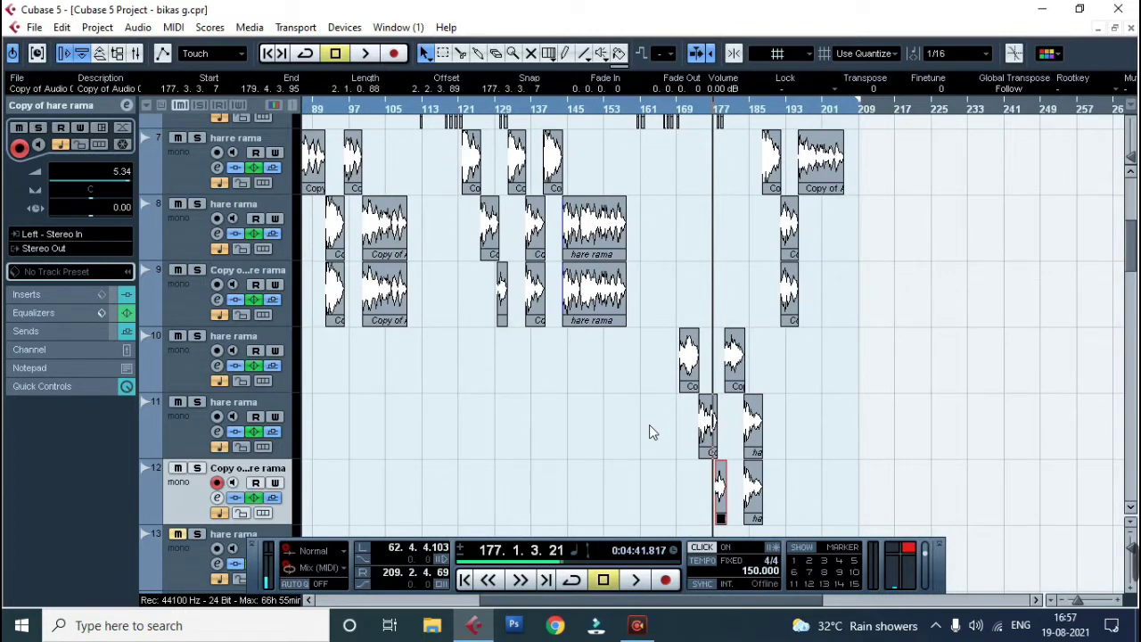
pyautogui.press('g')
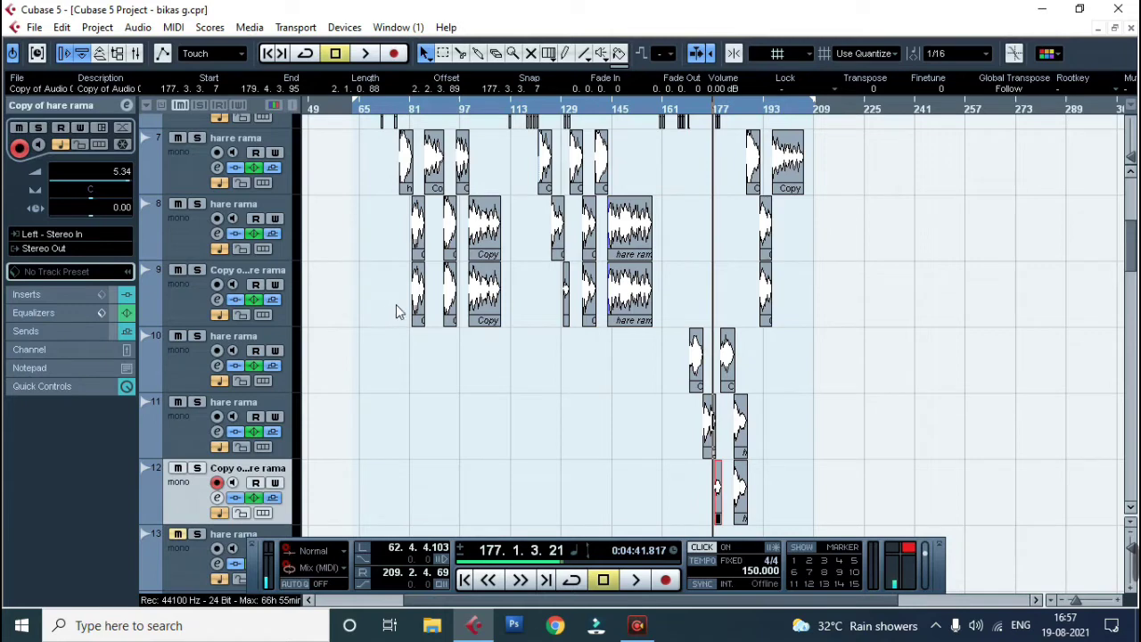
# Step: Select the three clips on track 9 between bars 81 and 110 and listen to the passage from around bar 110
pyautogui.moveTo(390, 308); pyautogui.dragTo(510, 294)
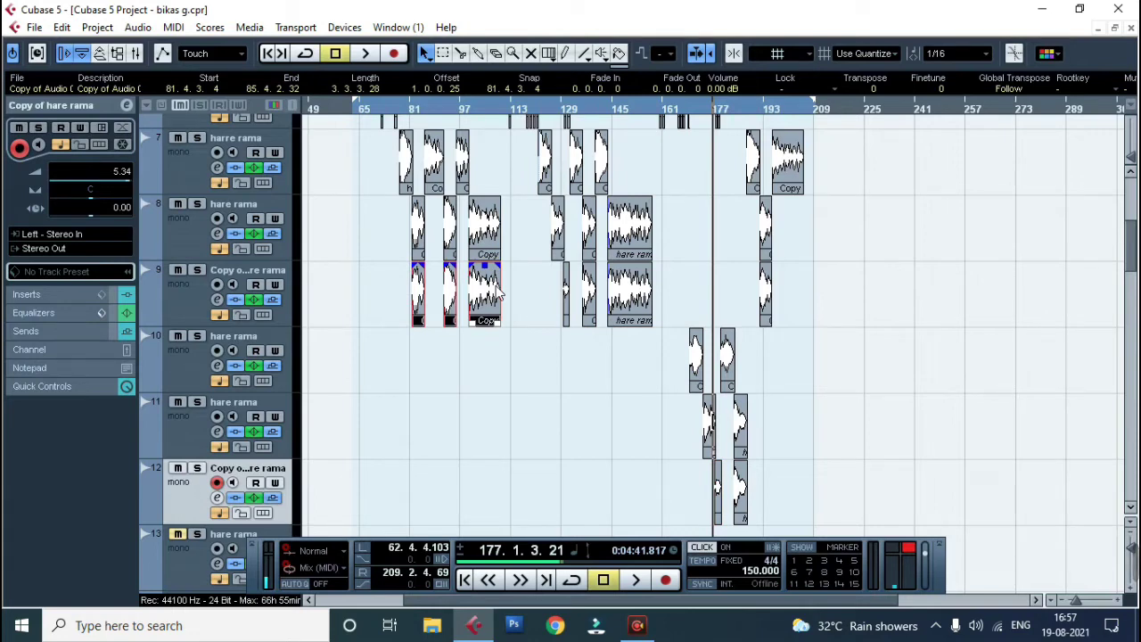
pyautogui.press('KP_Subtract')
pyautogui.press('KP_Subtract')
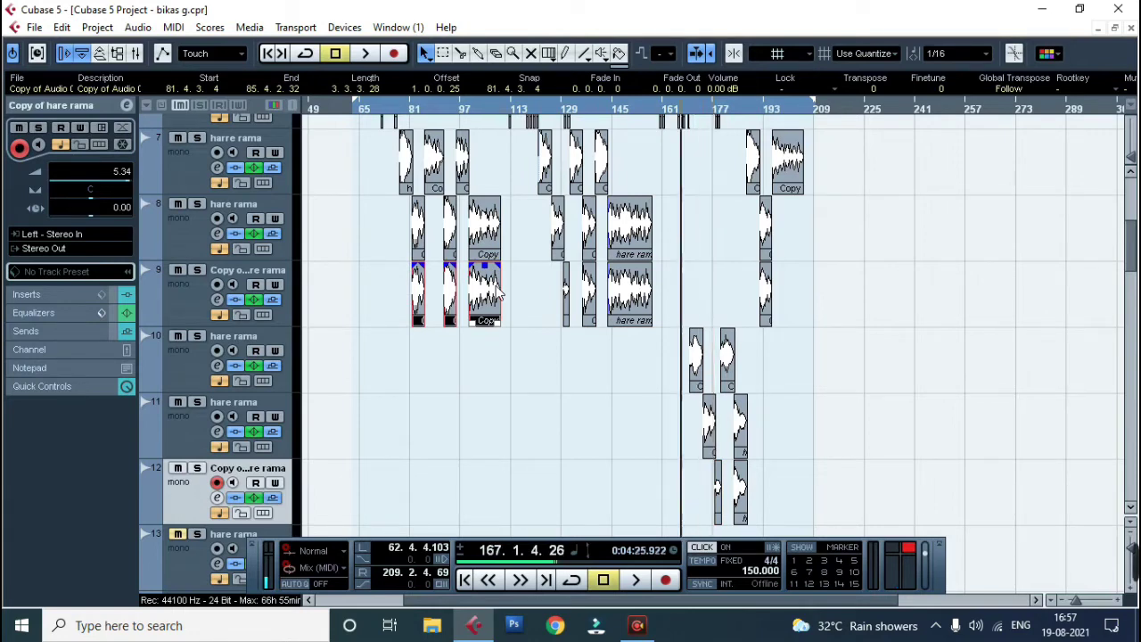
pyautogui.press('KP_Subtract')
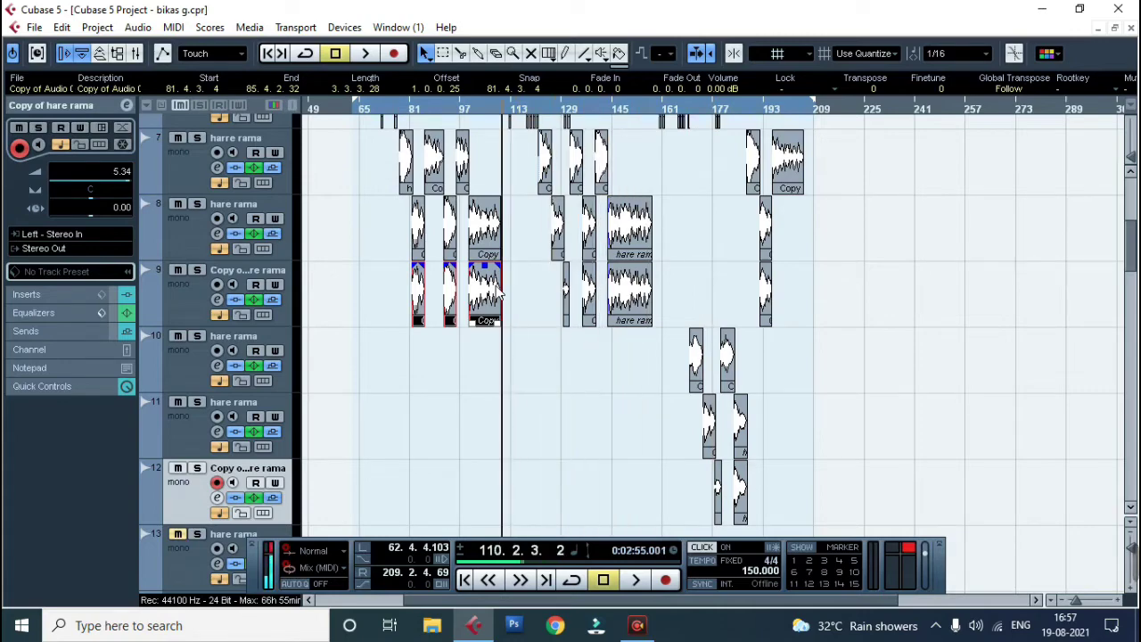
pyautogui.press('h')
pyautogui.press('h')
pyautogui.press('h')
pyautogui.press('h')
pyautogui.press('h')
pyautogui.press('h')
pyautogui.press('h')
pyautogui.press('h')
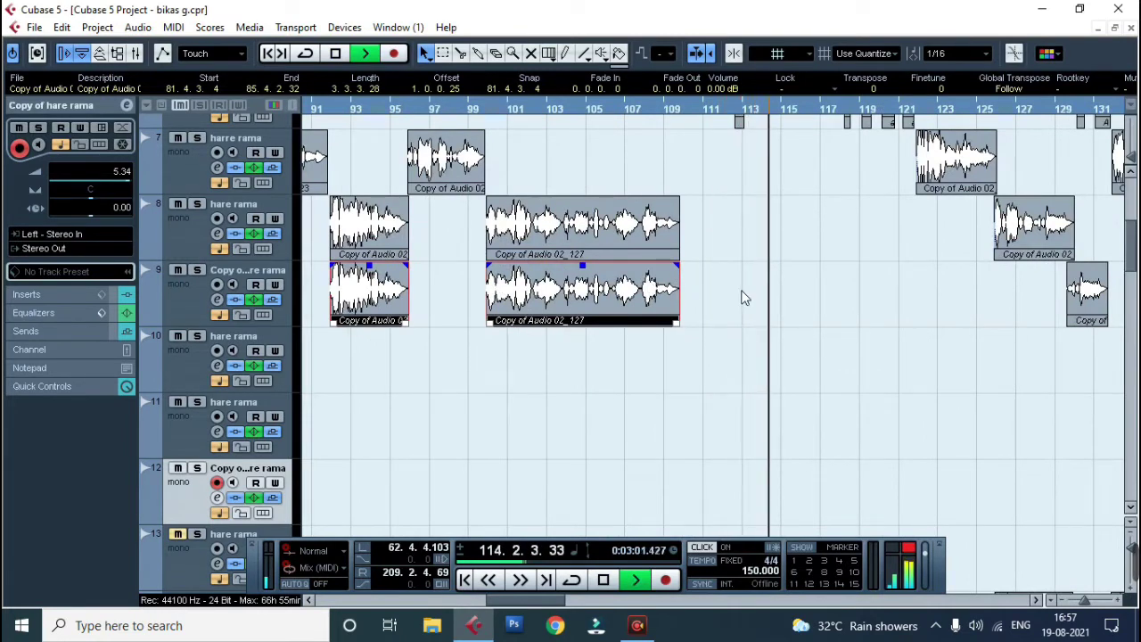
pyautogui.press('space')
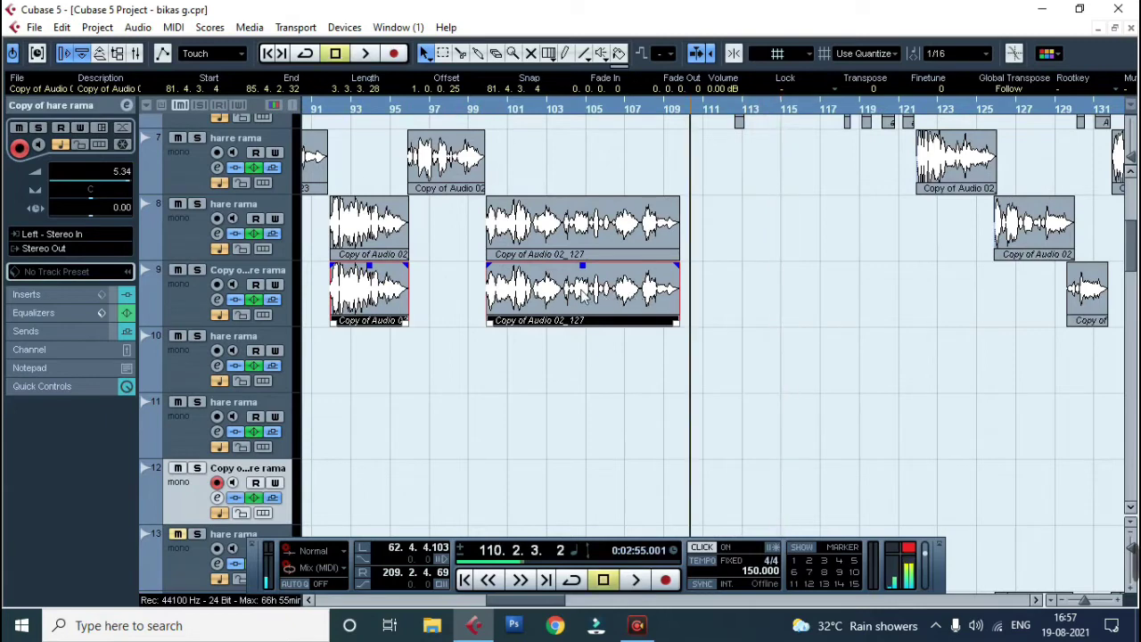
# Step: Undo a joint move of the selected track 9 clips, shift only the long clip to start at 110.3.4.31, and listen to it
pyautogui.moveTo(579, 294); pyautogui.dragTo(700, 308)
pyautogui.hotkey('ctrl', 'z')
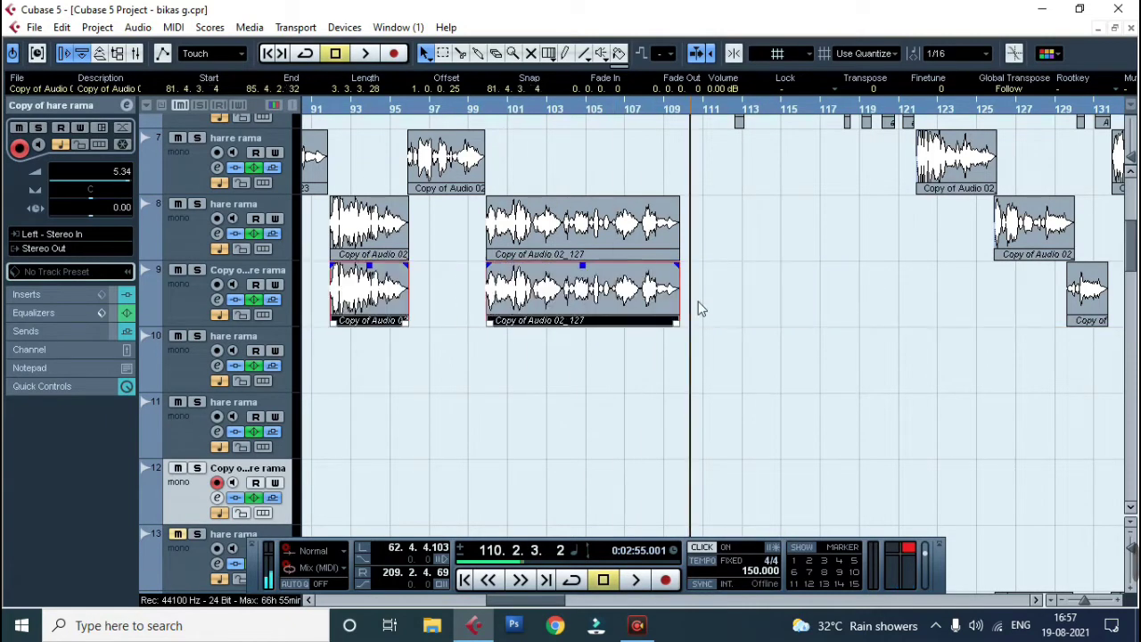
pyautogui.moveTo(602, 296); pyautogui.dragTo(814, 297)
pyautogui.press('KP_Add')
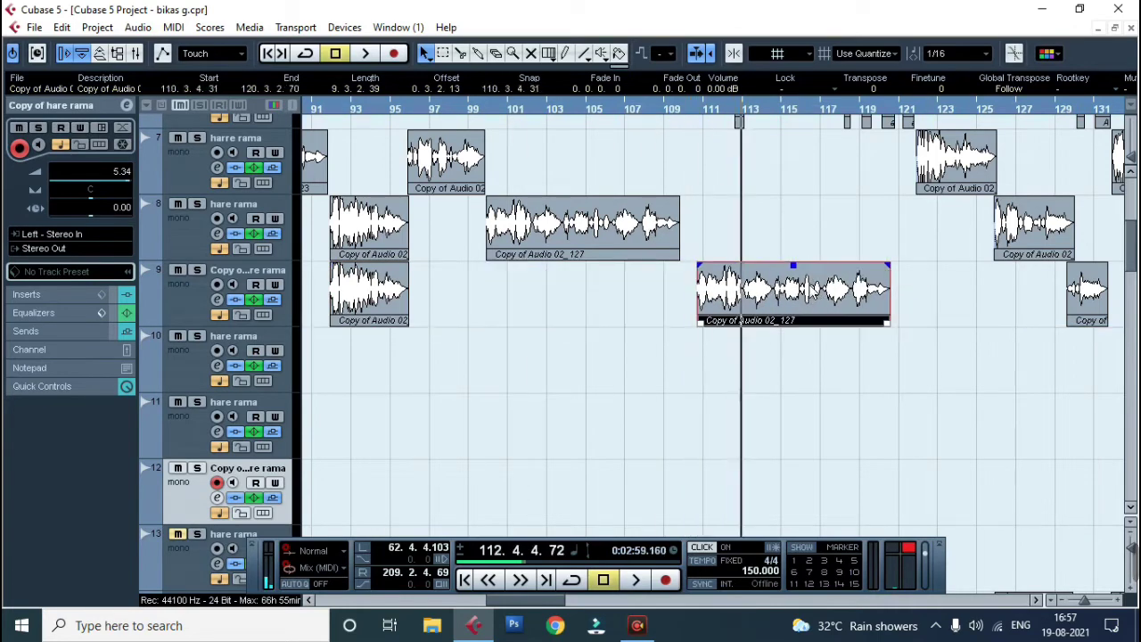
pyautogui.press('h')
pyautogui.press('h')
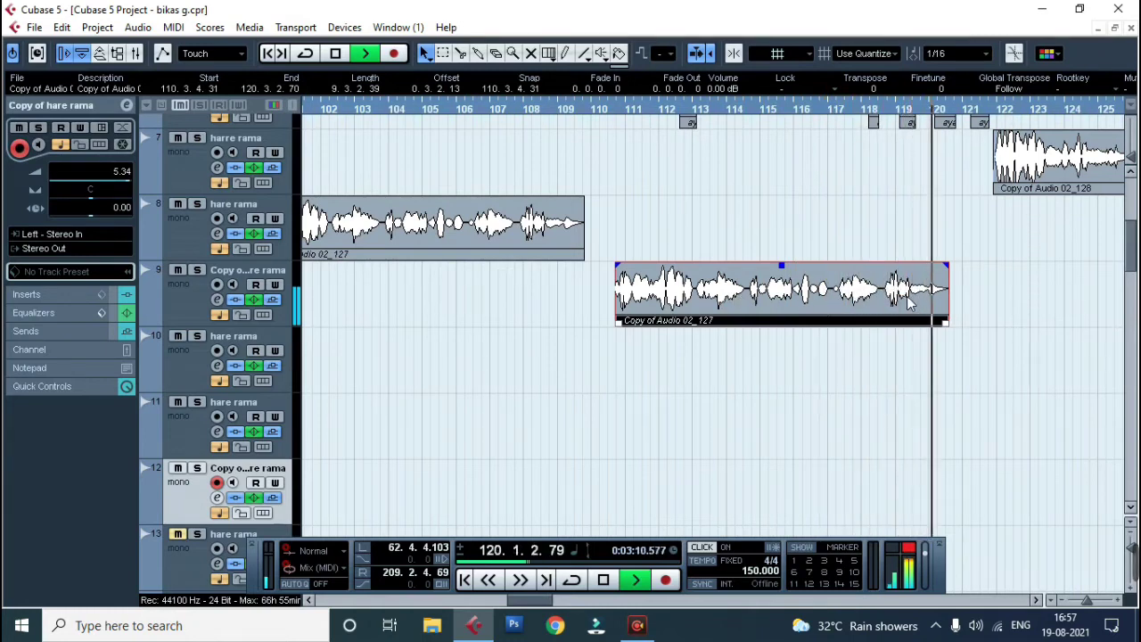
pyautogui.press('space')
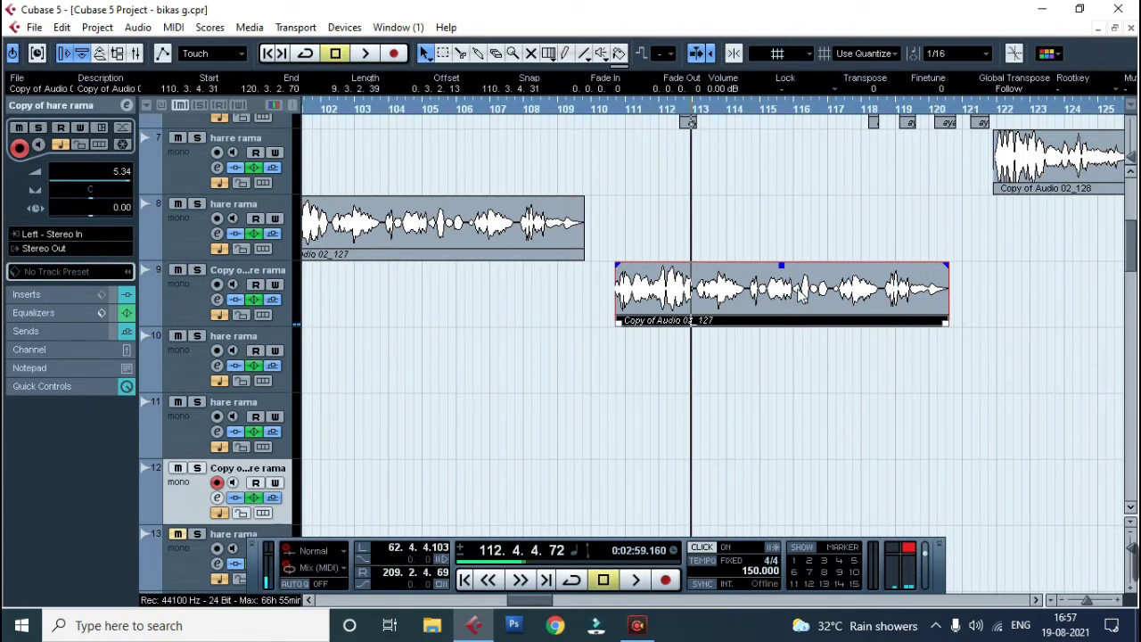
# Step: Split the long track 9 clip at 114.3.3.49 and 117.1.1.101, and move its first piece to track 10 near bar 108
pyautogui.keyDown('alt'); pyautogui.click(753, 297); pyautogui.keyUp('alt')
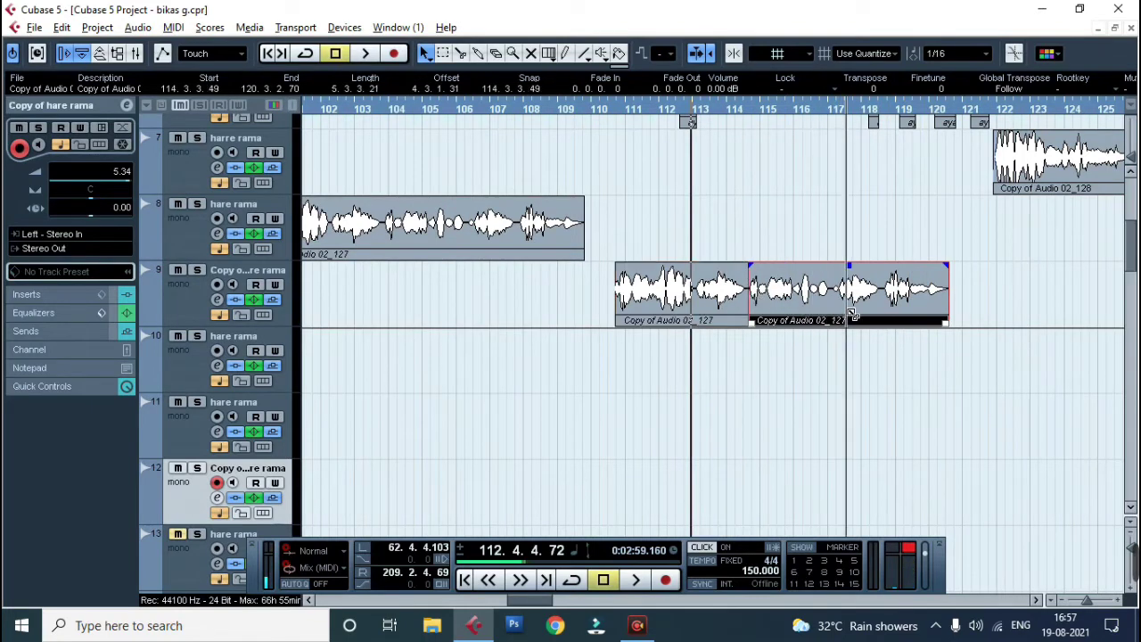
pyautogui.keyDown('alt'); pyautogui.click(830, 304); pyautogui.keyUp('alt')
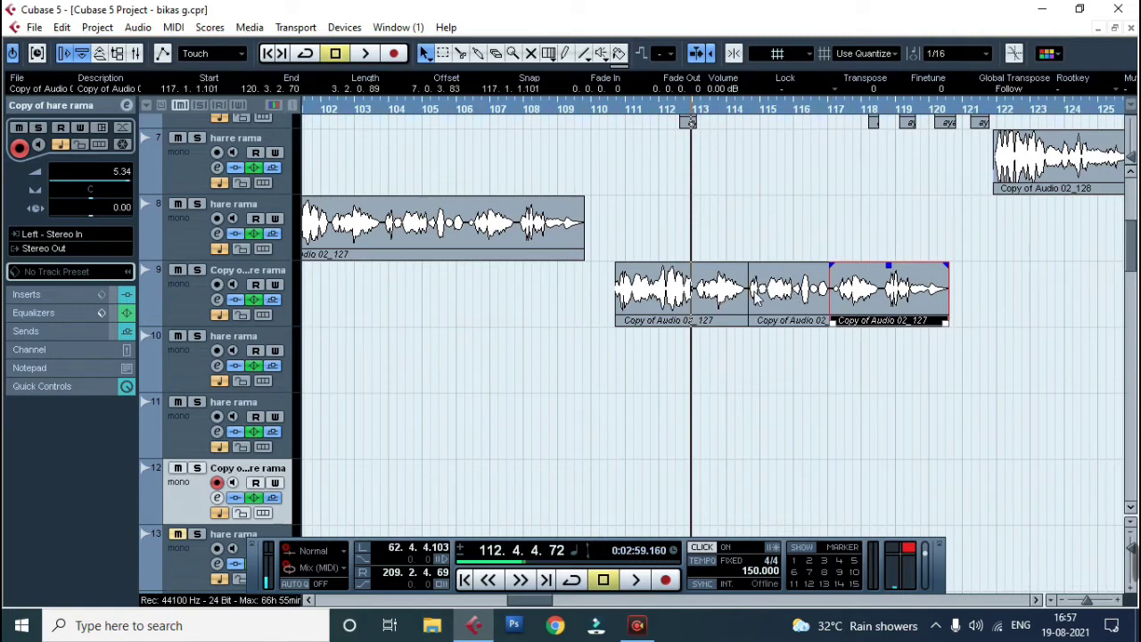
pyautogui.moveTo(704, 292); pyautogui.dragTo(615, 355)
# Step: Move the middle piece on track 9 to start at 112.1.1.50 and mute track 10
pyautogui.moveTo(781, 299); pyautogui.dragTo(695, 303)
pyautogui.press('KP_Subtract')
pyautogui.press('space')
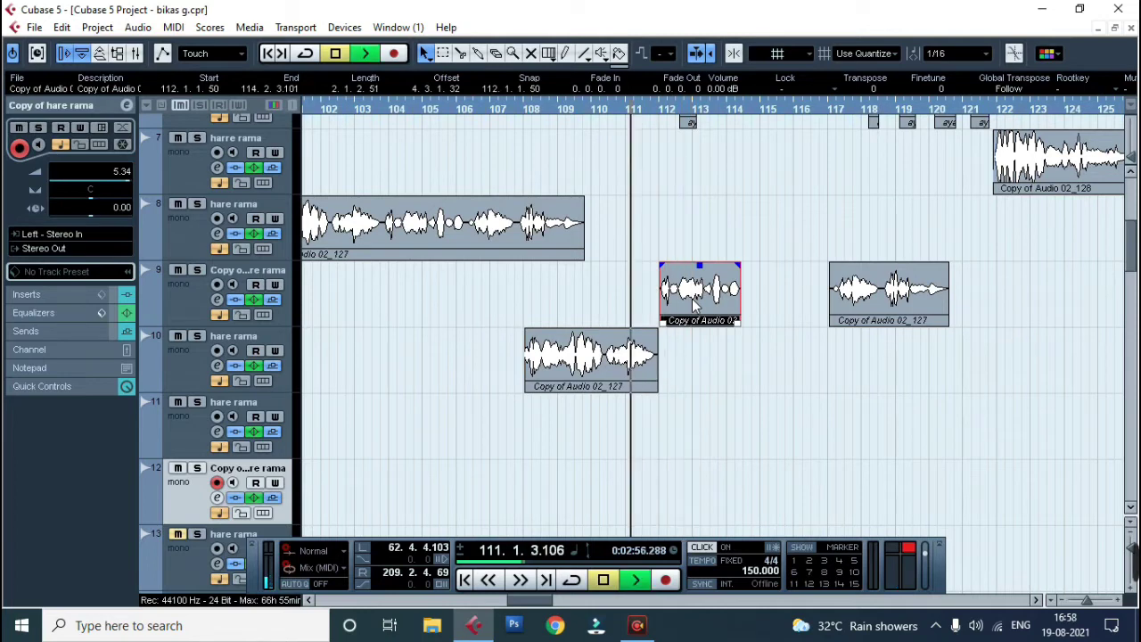
pyautogui.press('space')
pyautogui.click(174, 339)
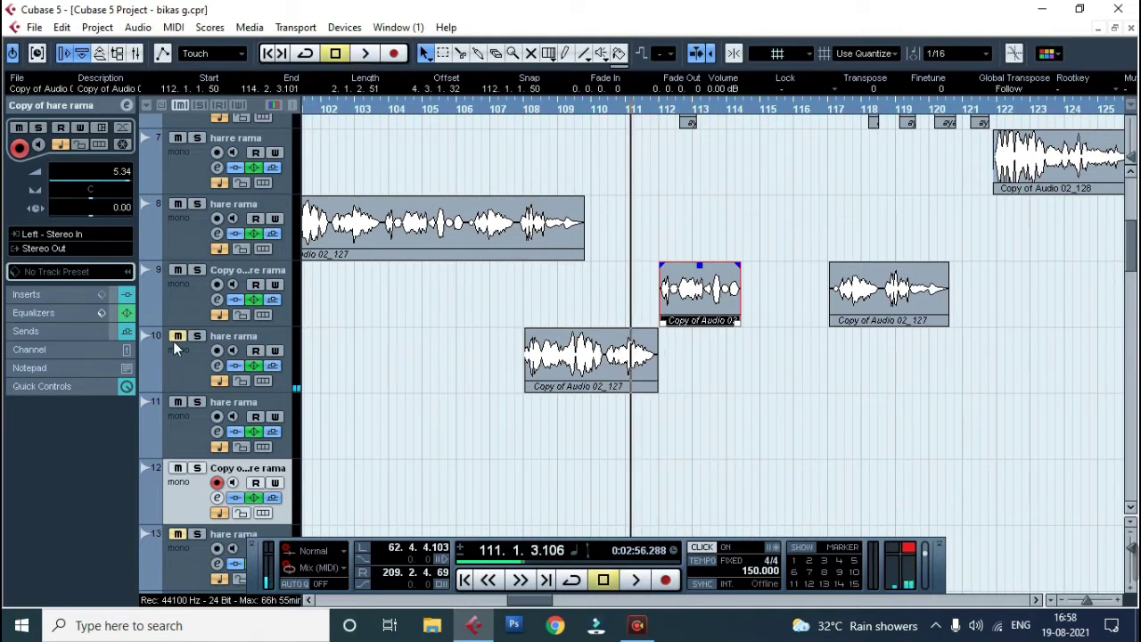
# Step: Listen to the passage before bar 113 and shift the middle track 9 piece to start at 112.3.1.91
pyautogui.press('KP_Subtract')
pyautogui.press('space')
pyautogui.press('h')
pyautogui.press('h')
pyautogui.press('h')
pyautogui.press('h')
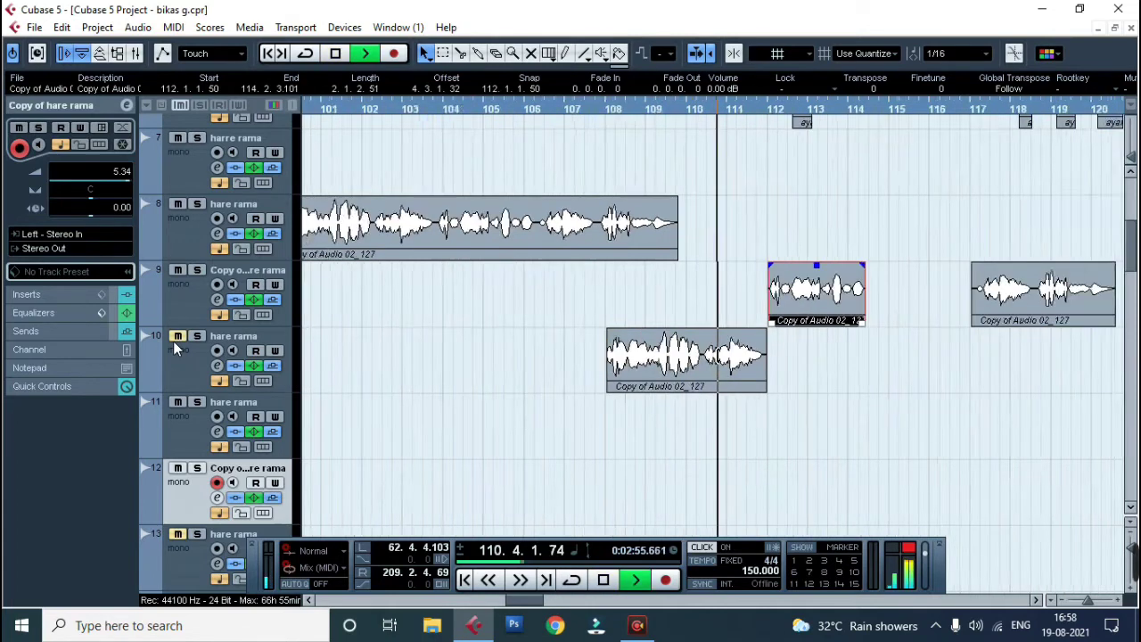
pyautogui.press('h')
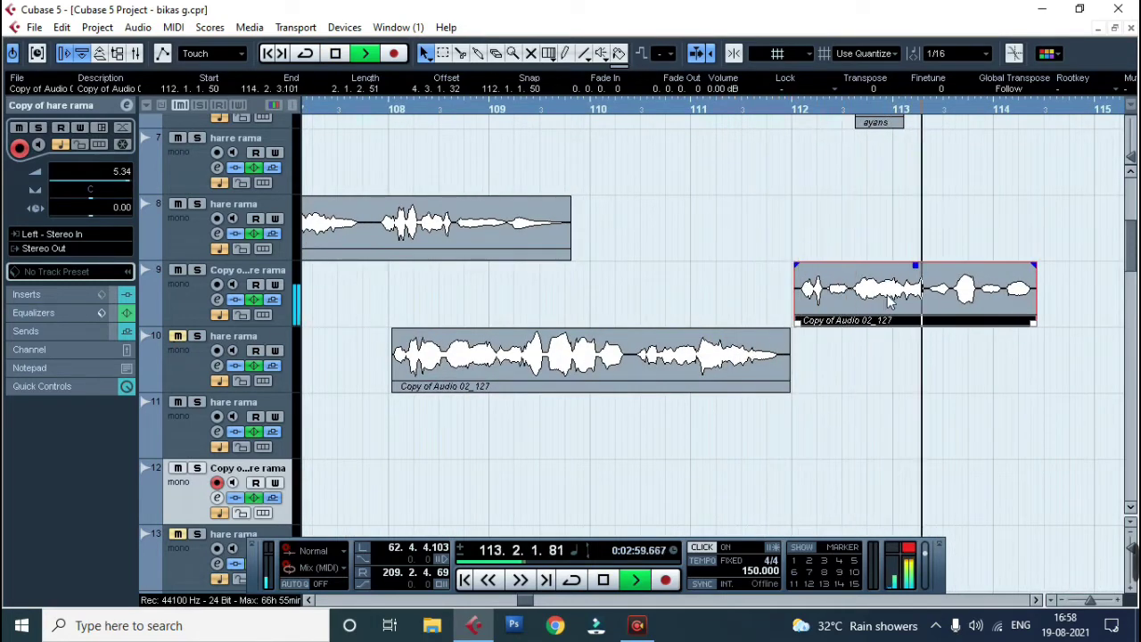
pyautogui.press('space')
pyautogui.moveTo(858, 301); pyautogui.dragTo(906, 291)
pyautogui.press('space')
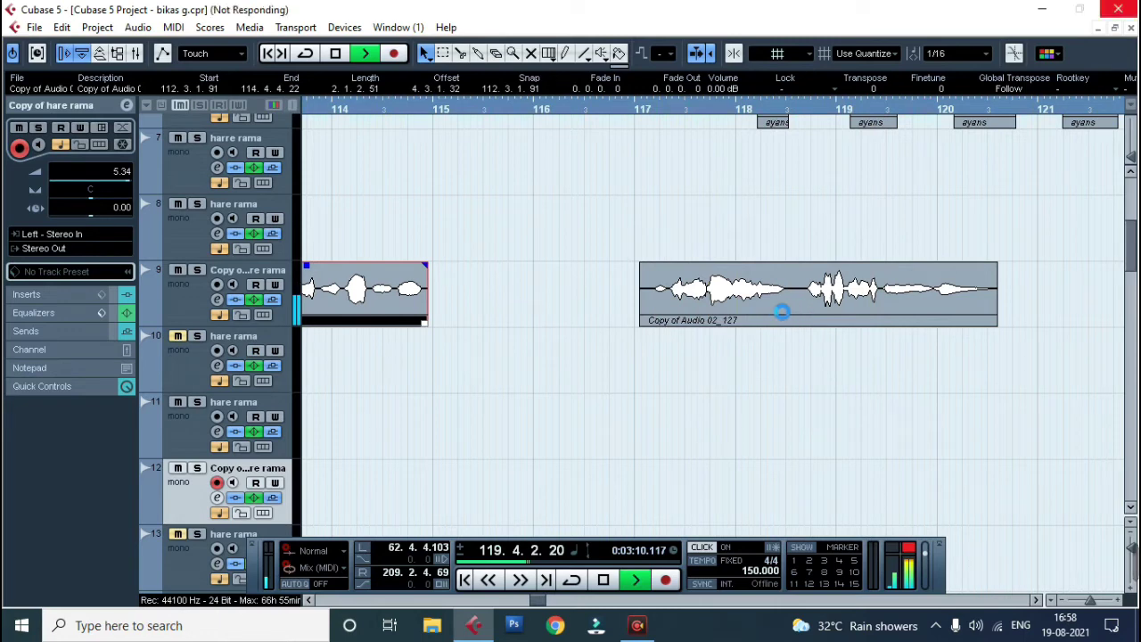
# Step: Extend the end of the middle track 9 piece to 116.2.4.115
pyautogui.press('g')
pyautogui.press('g')
pyautogui.press('g')
pyautogui.press('g')
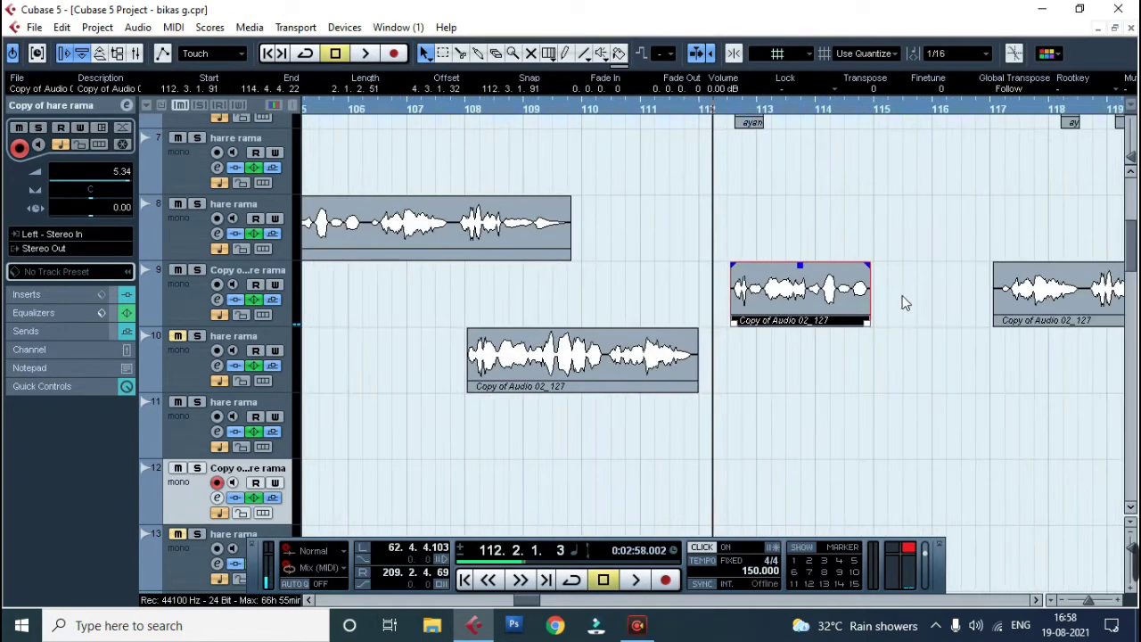
pyautogui.moveTo(842, 326); pyautogui.dragTo(922, 329)
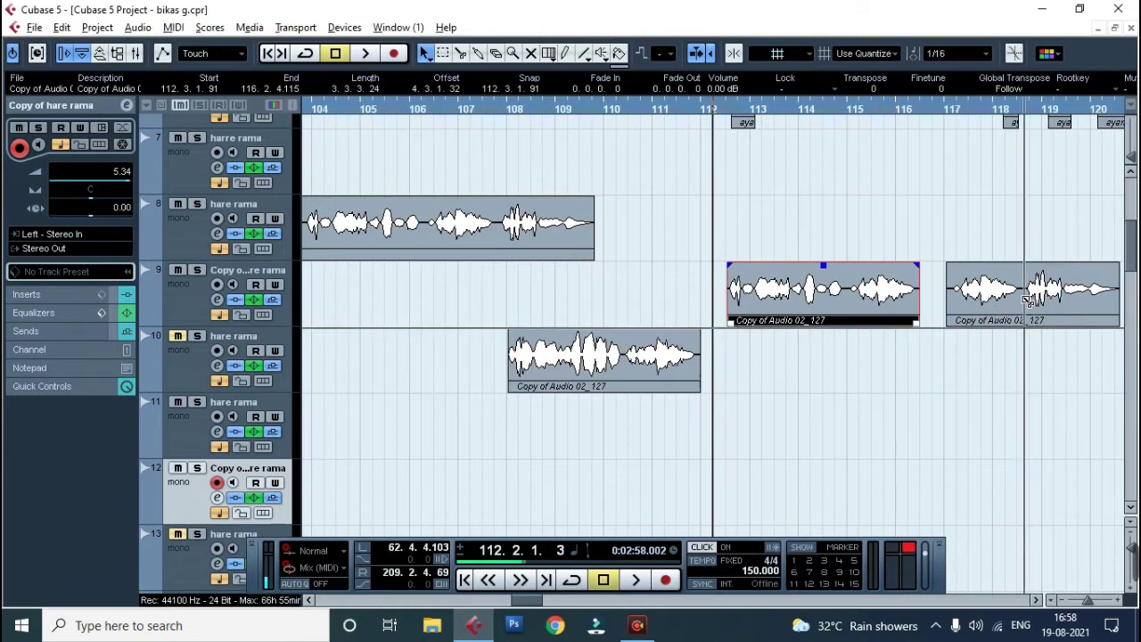
# Step: Split the last track 9 piece at 118.3.2.30 and delete its front part
pyautogui.keyDown('alt'); pyautogui.click(1020, 296); pyautogui.keyUp('alt')
pyautogui.click(1005, 295)
pyautogui.press('Delete')
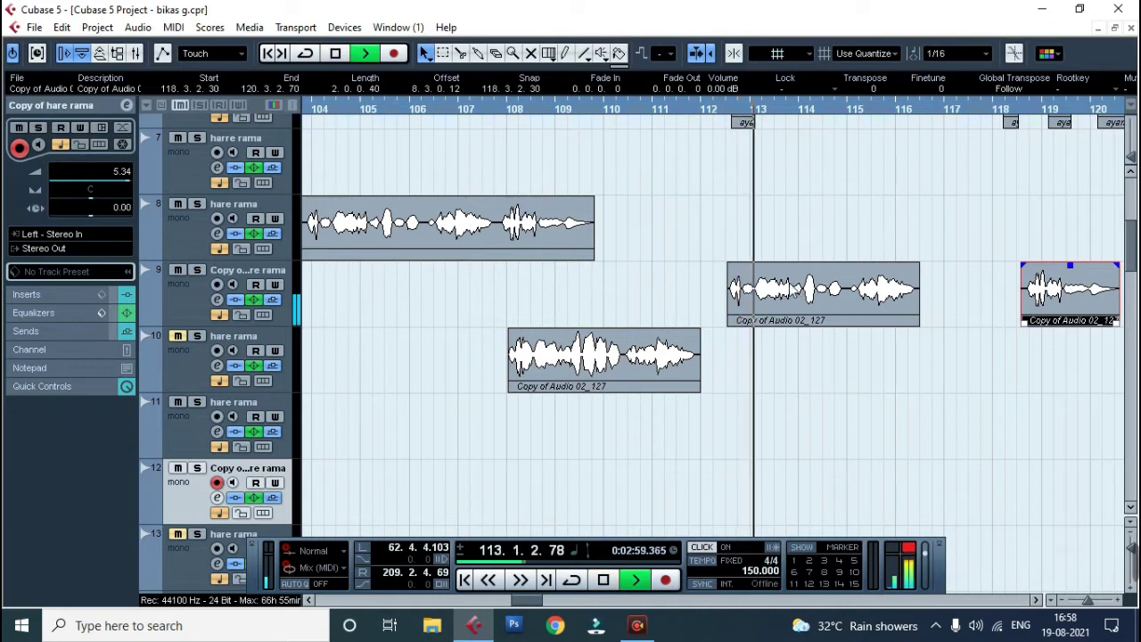
# Step: Nudge the extended track 9 clip to start at 112.3.2.24 and listen to it
pyautogui.press('h')
pyautogui.press('space')
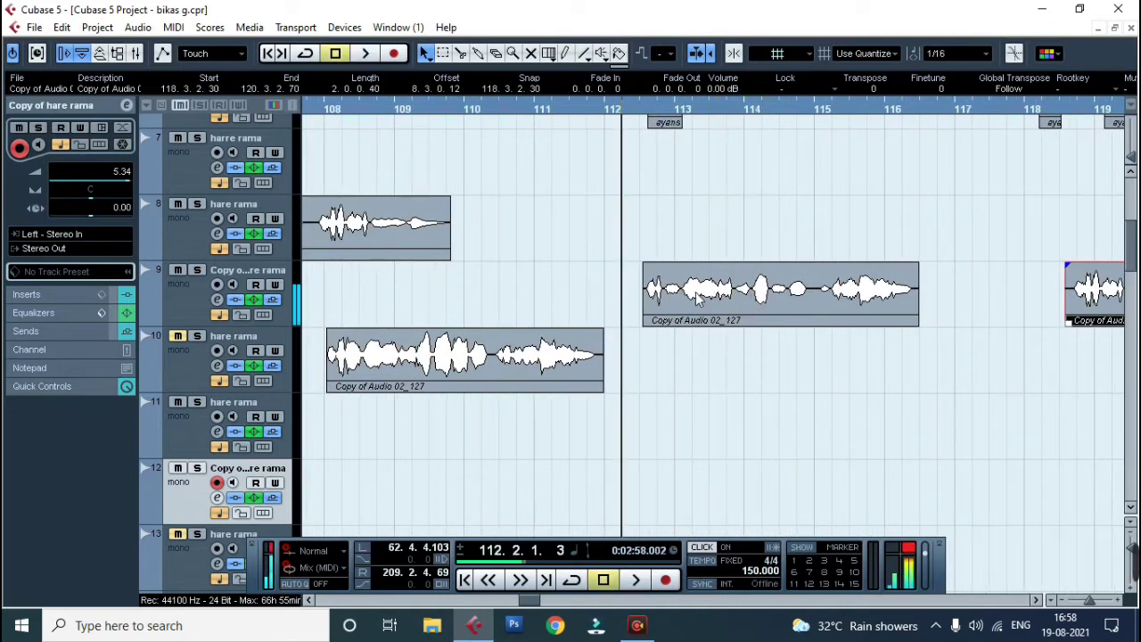
pyautogui.click(673, 303)
pyautogui.moveTo(676, 301); pyautogui.dragTo(678, 302)
pyautogui.press('space')
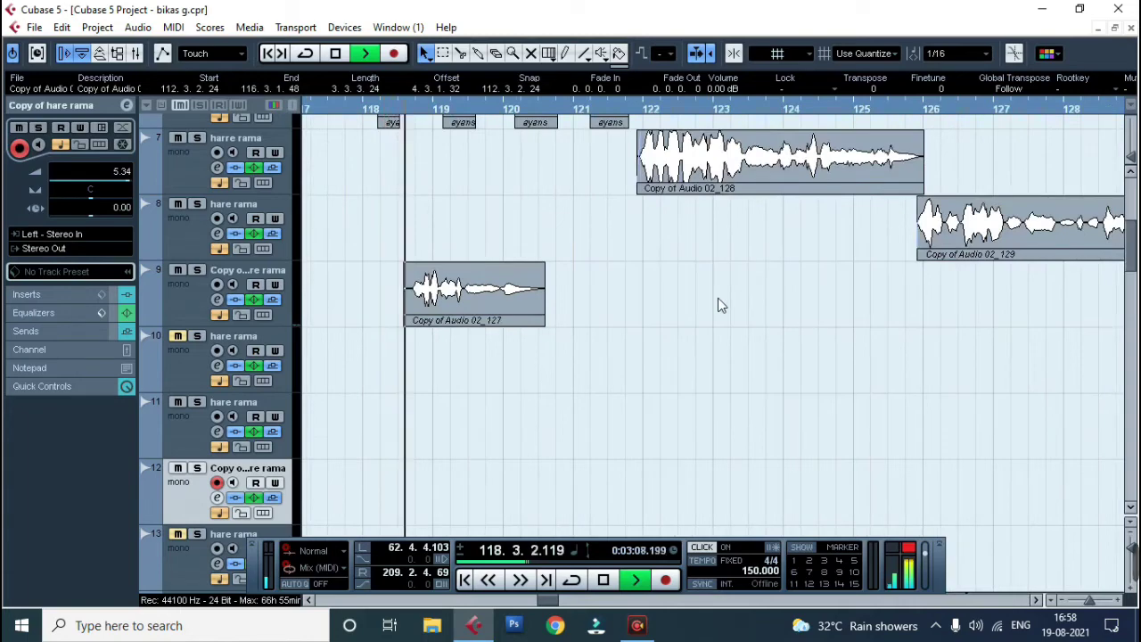
# Step: Move the short end clip on track 9 to start at 110.1.1.4 and delete the clip on track 10
pyautogui.press('g')
pyautogui.press('g')
pyautogui.press('g')
pyautogui.press('g')
pyautogui.press('g')
pyautogui.press('g')
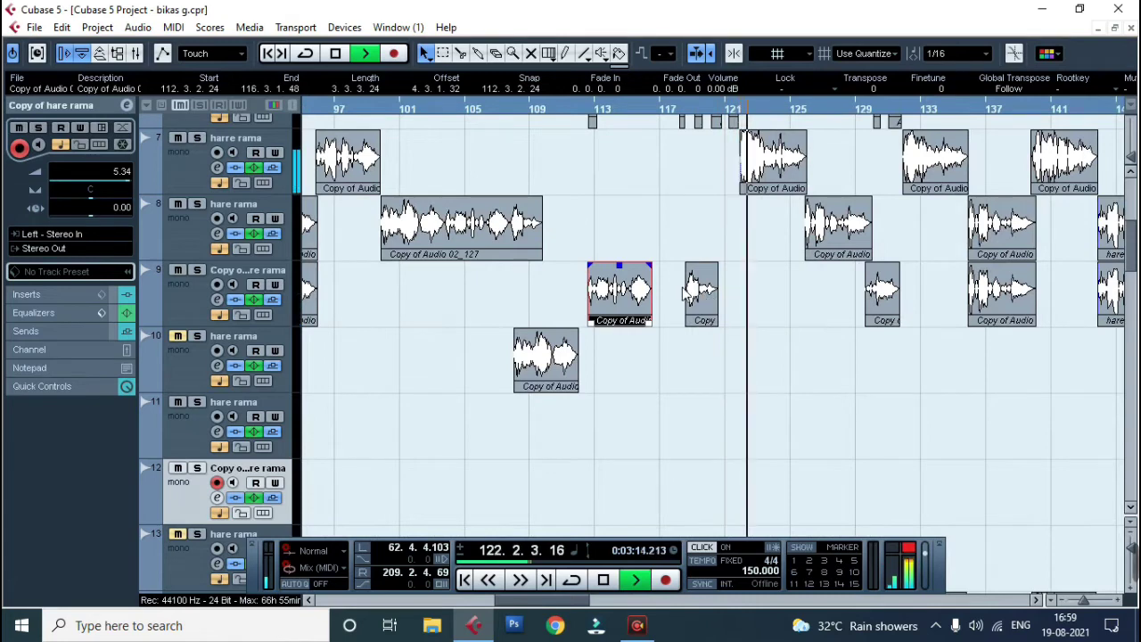
pyautogui.press('space')
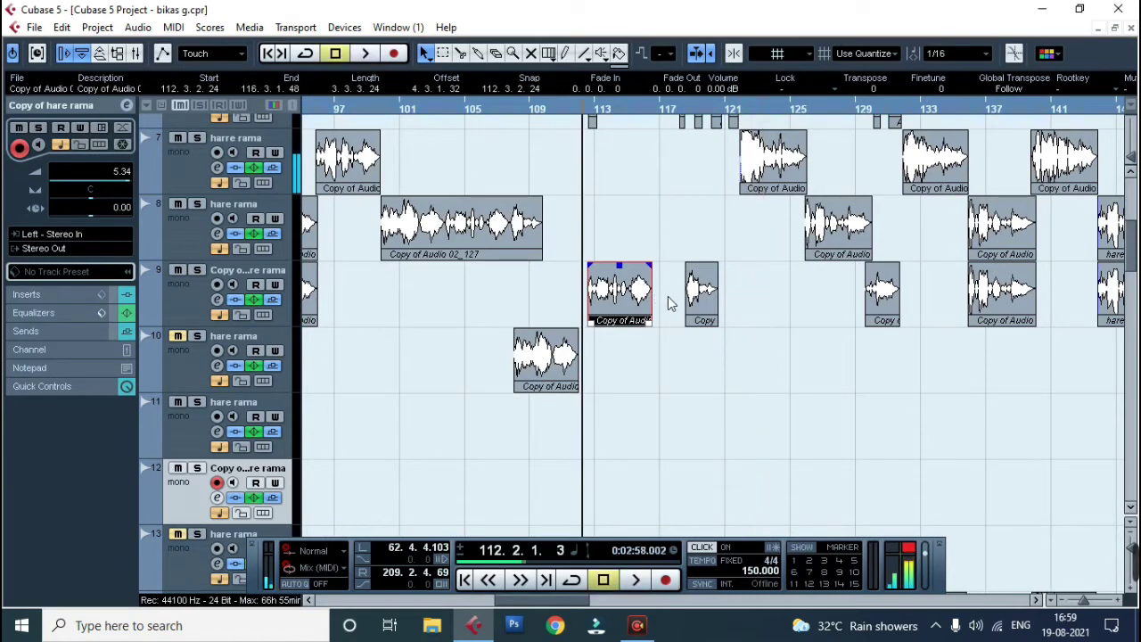
pyautogui.moveTo(700, 303); pyautogui.dragTo(561, 303)
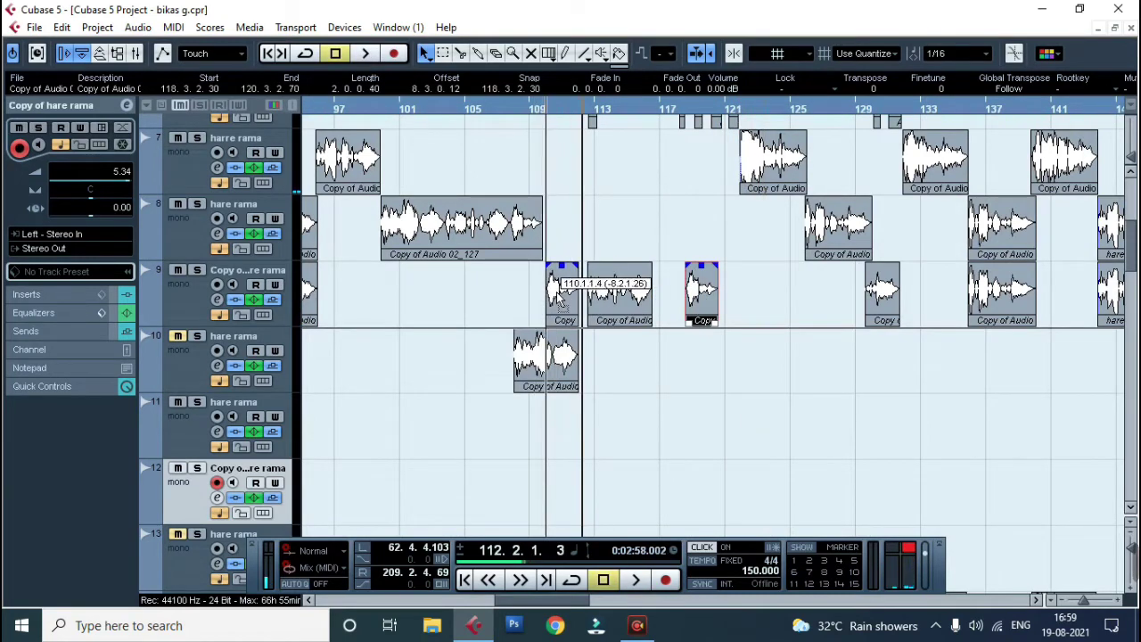
pyautogui.click(533, 366)
pyautogui.press('Delete')
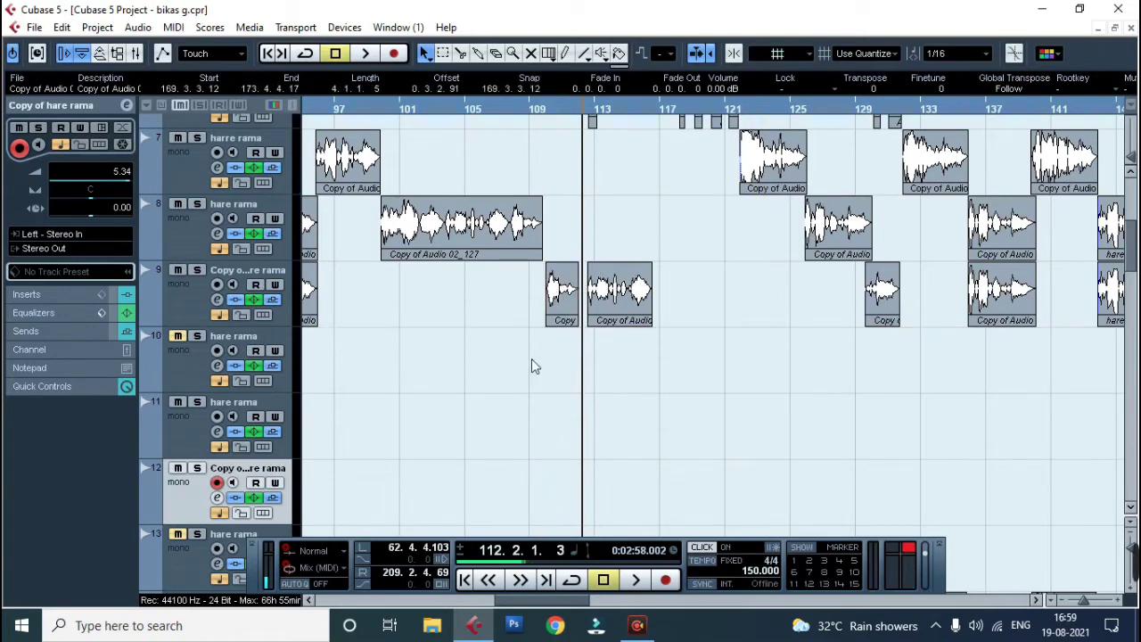
# Step: Listen to the longer track 9 clip from around bar 112
pyautogui.click(532, 361)
pyautogui.press('space')
pyautogui.scroll(5, 531, 365)
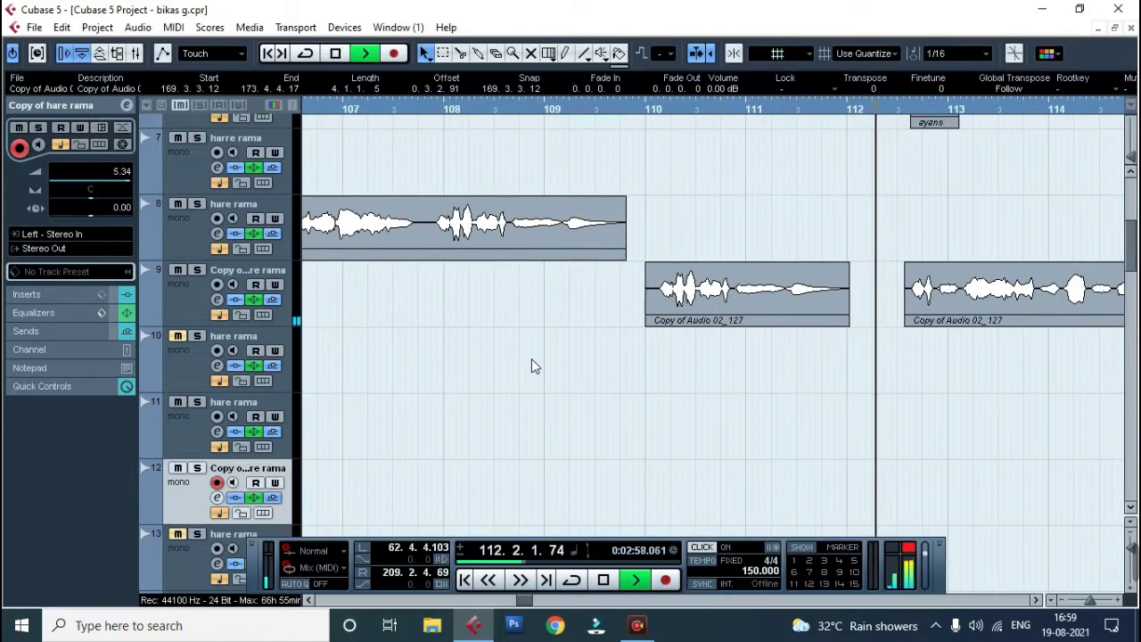
pyautogui.press('g')
pyautogui.press('g')
pyautogui.press('g')
pyautogui.press('g')
pyautogui.press('g')
pyautogui.press('g')
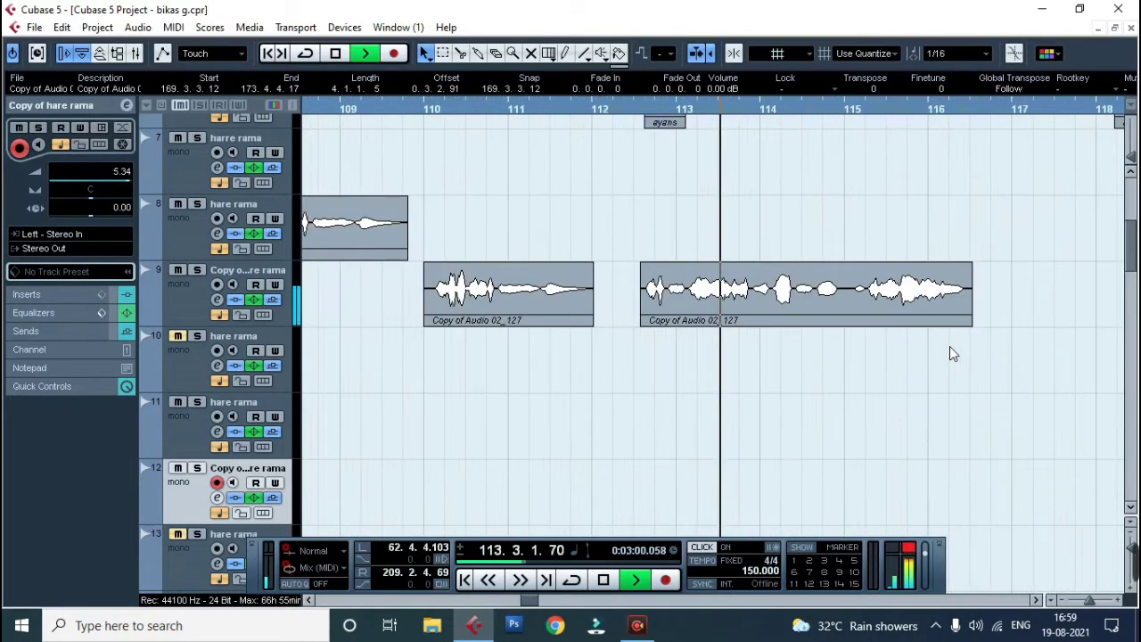
pyautogui.press('g')
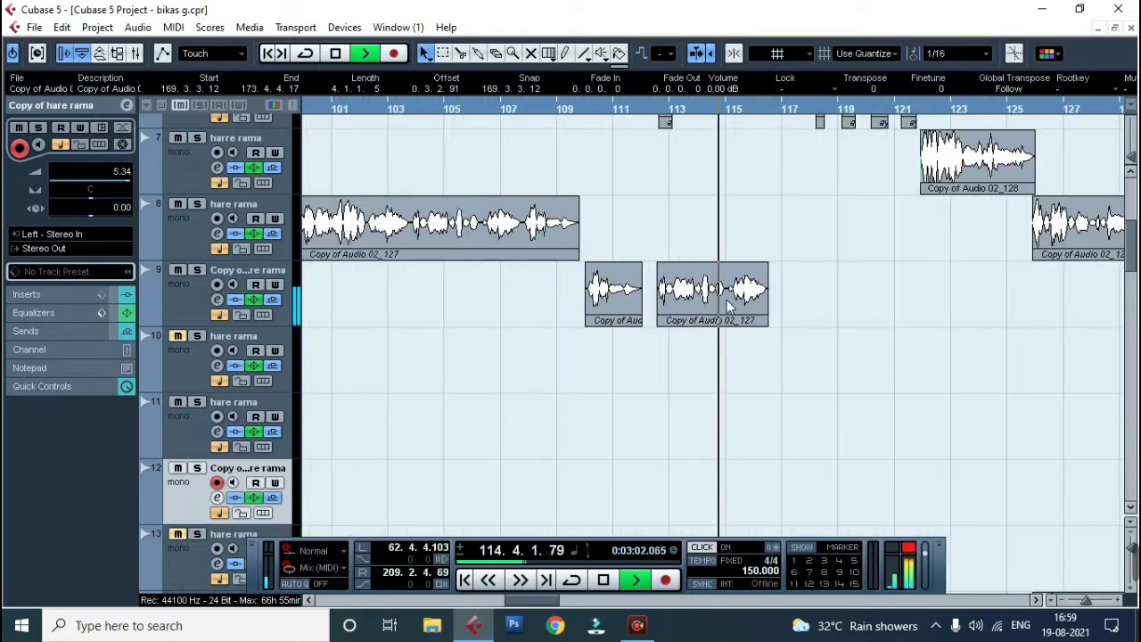
# Step: Reposition the longer track 9 clip to start at 116.4.4.107 and listen to it
pyautogui.press('space')
pyautogui.moveTo(740, 309); pyautogui.dragTo(896, 318)
pyautogui.press('space')
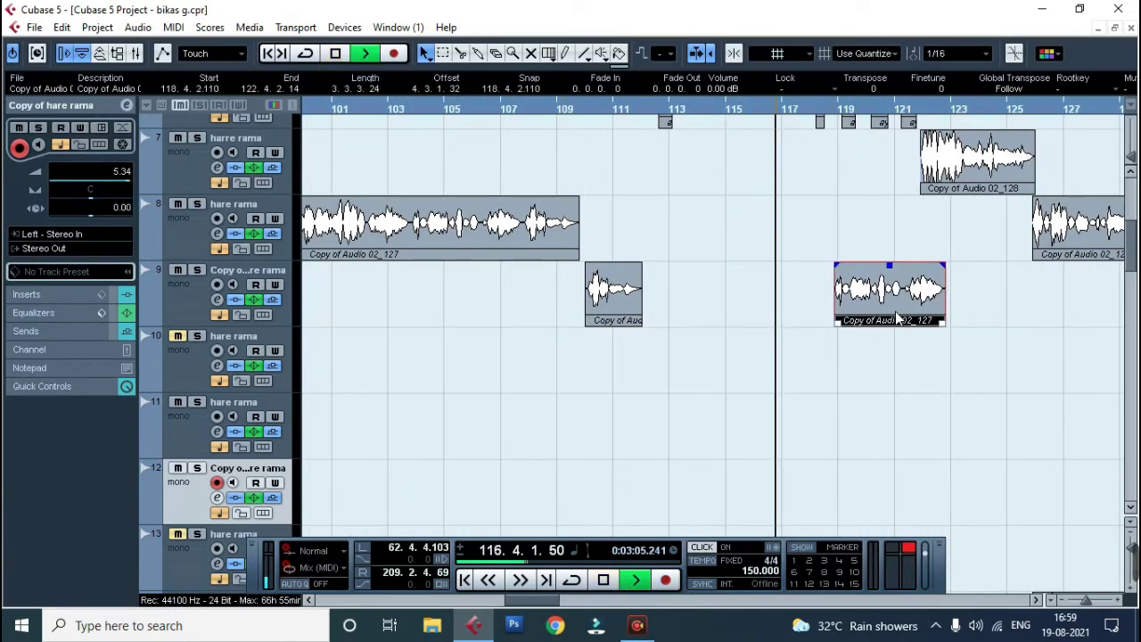
pyautogui.press('h')
pyautogui.press('h')
pyautogui.press('space')
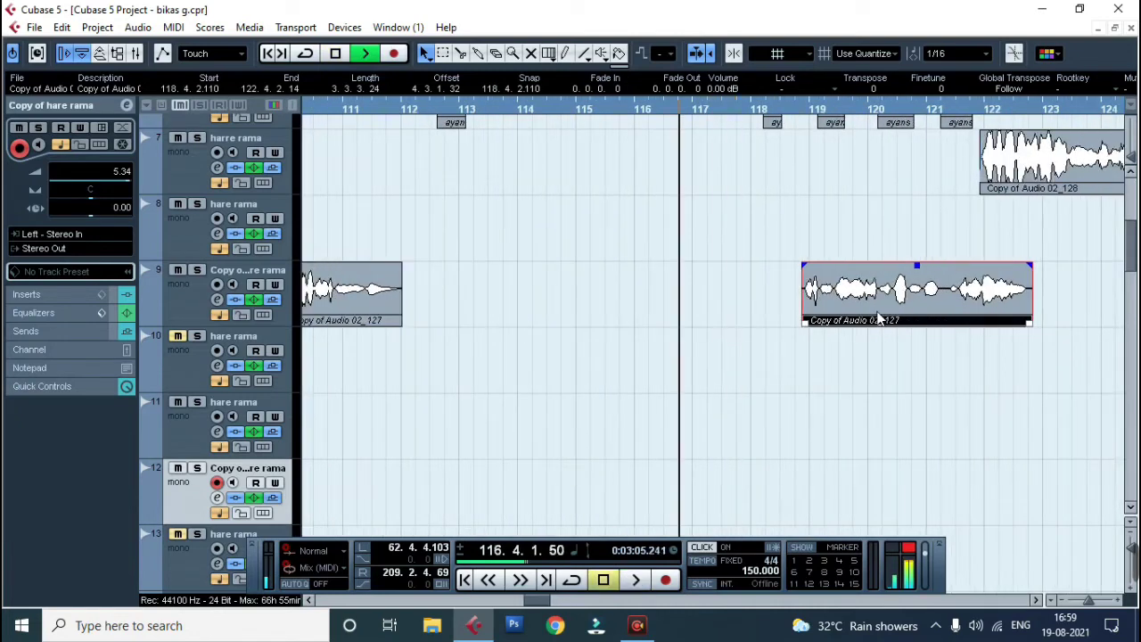
pyautogui.moveTo(834, 304); pyautogui.dragTo(724, 299)
pyautogui.press('space')
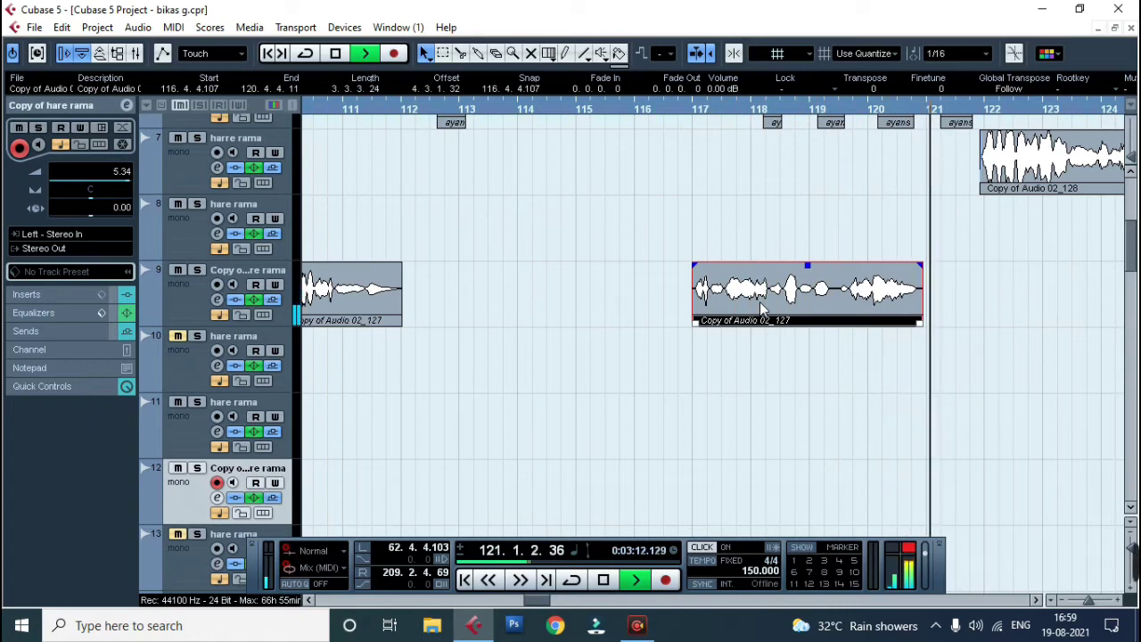
# Step: Shift the longer track 9 clip to start at 117.3.1.107 and replay it against the music
pyautogui.press('space')
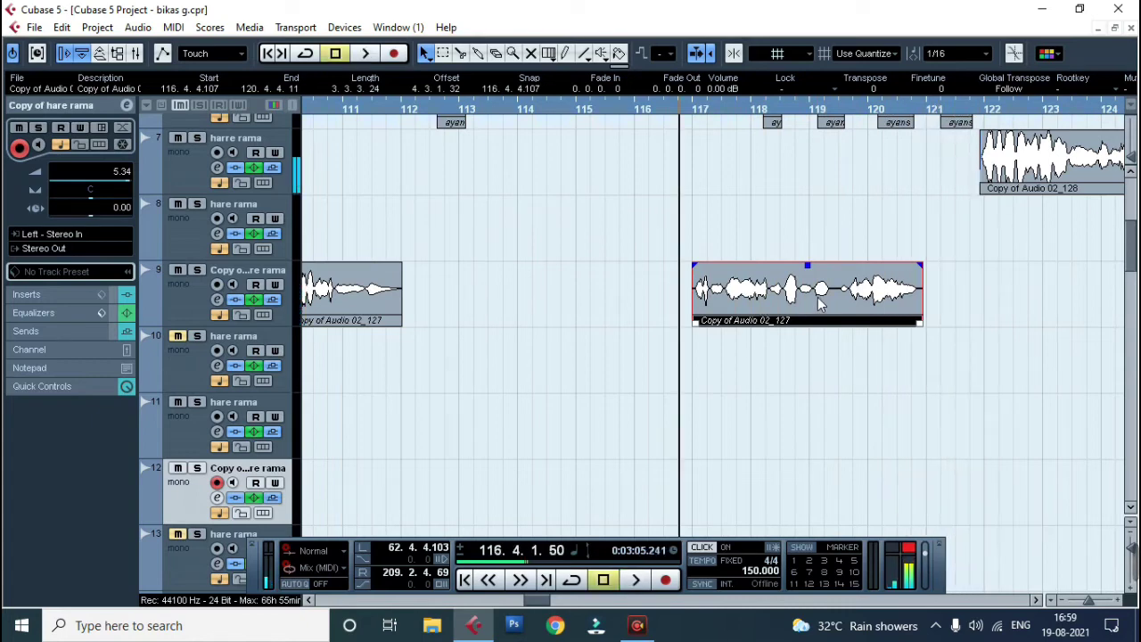
pyautogui.moveTo(818, 304); pyautogui.dragTo(850, 305)
pyautogui.press('space')
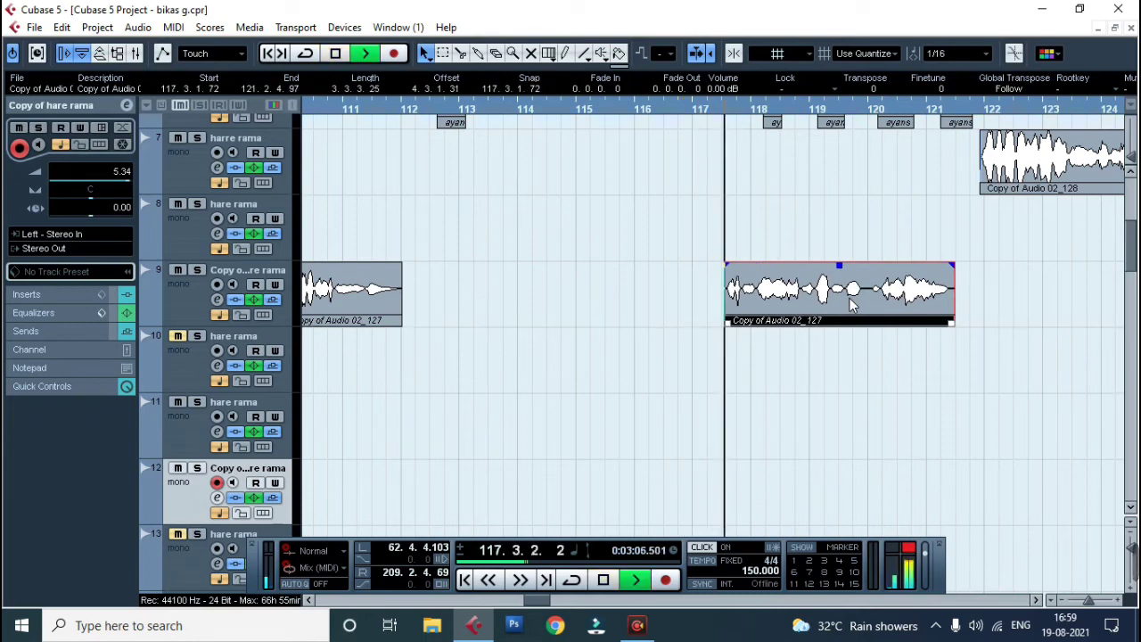
pyautogui.press('space')
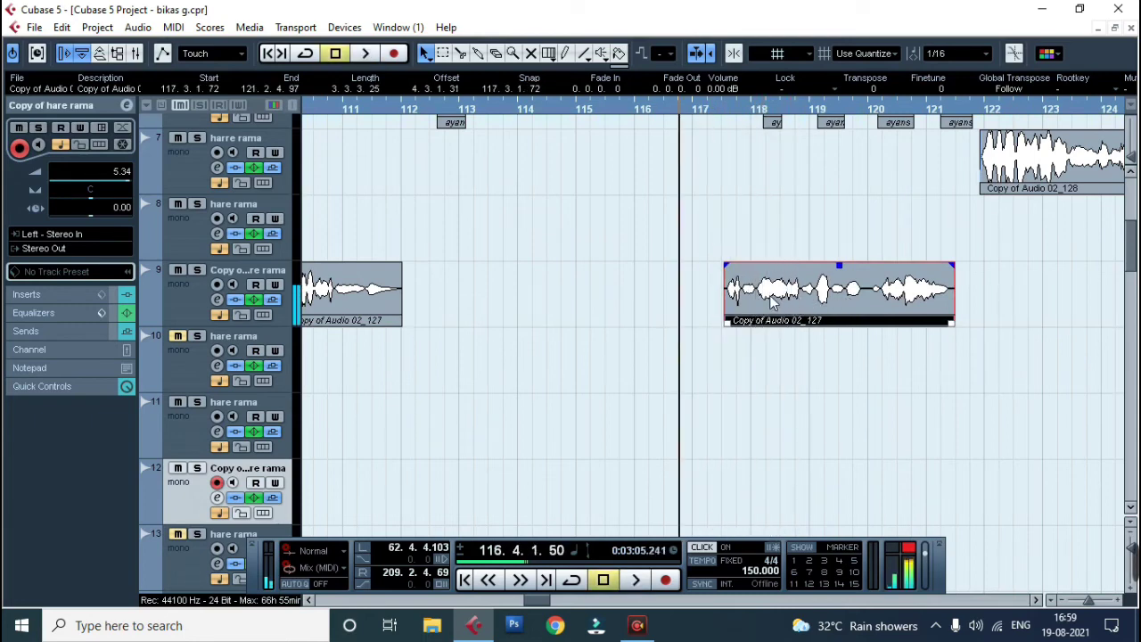
pyautogui.press('h')
pyautogui.press('h')
pyautogui.press('h')
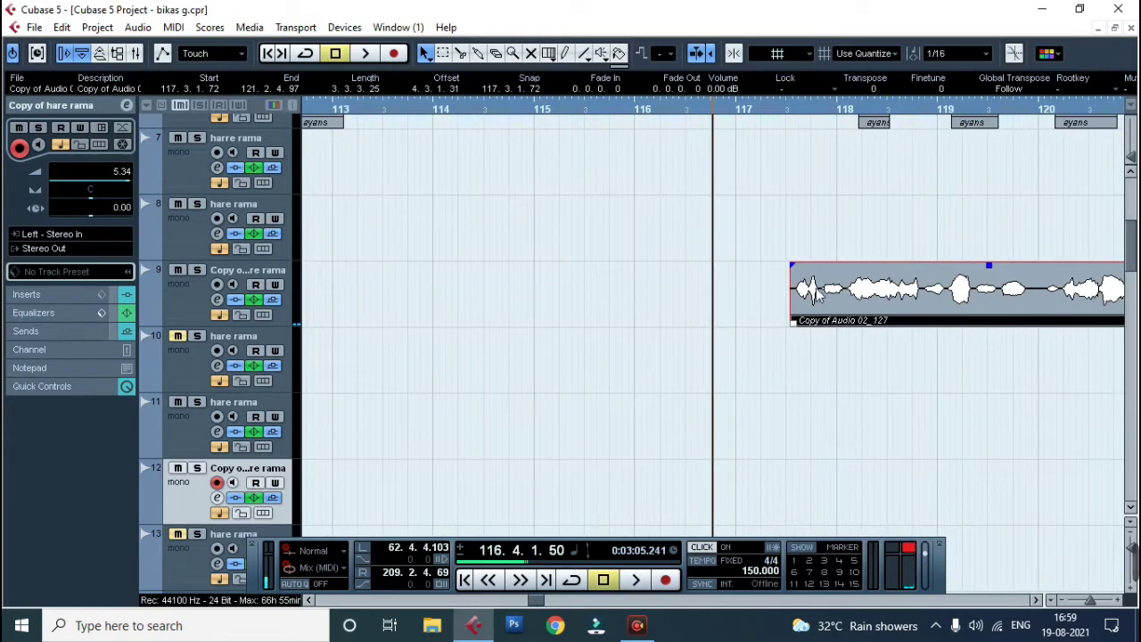
pyautogui.moveTo(814, 296); pyautogui.dragTo(817, 297)
pyautogui.press('space')
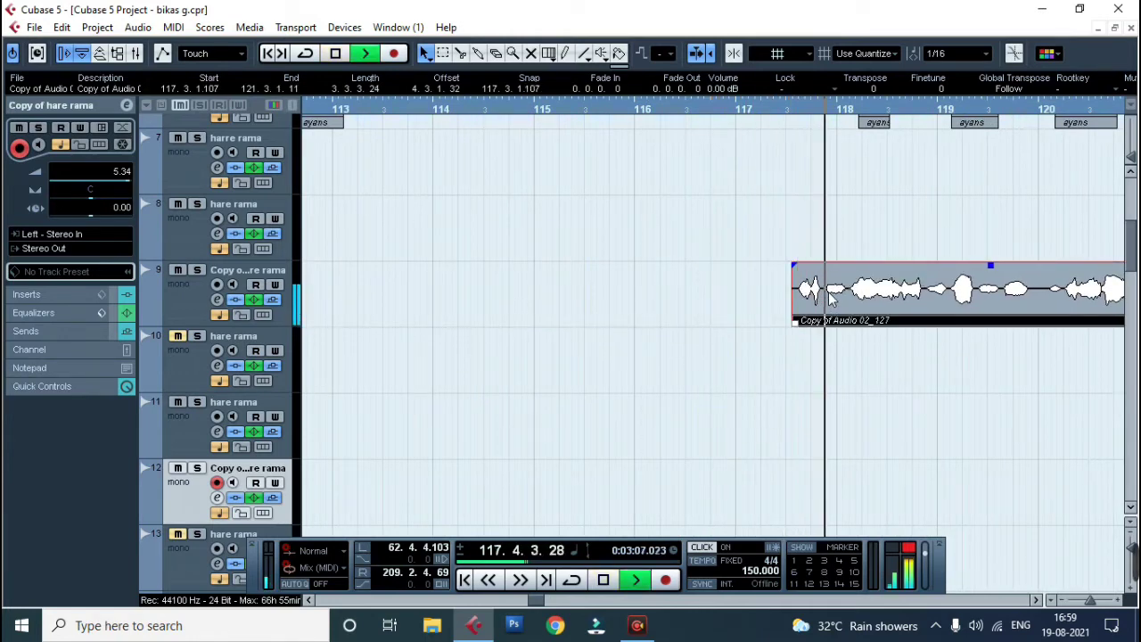
# Step: Fine-tune the longer track 9 clip to start at 117.2.3.28 and listen through to its end
pyautogui.press('space')
pyautogui.moveTo(829, 298); pyautogui.dragTo(811, 299)
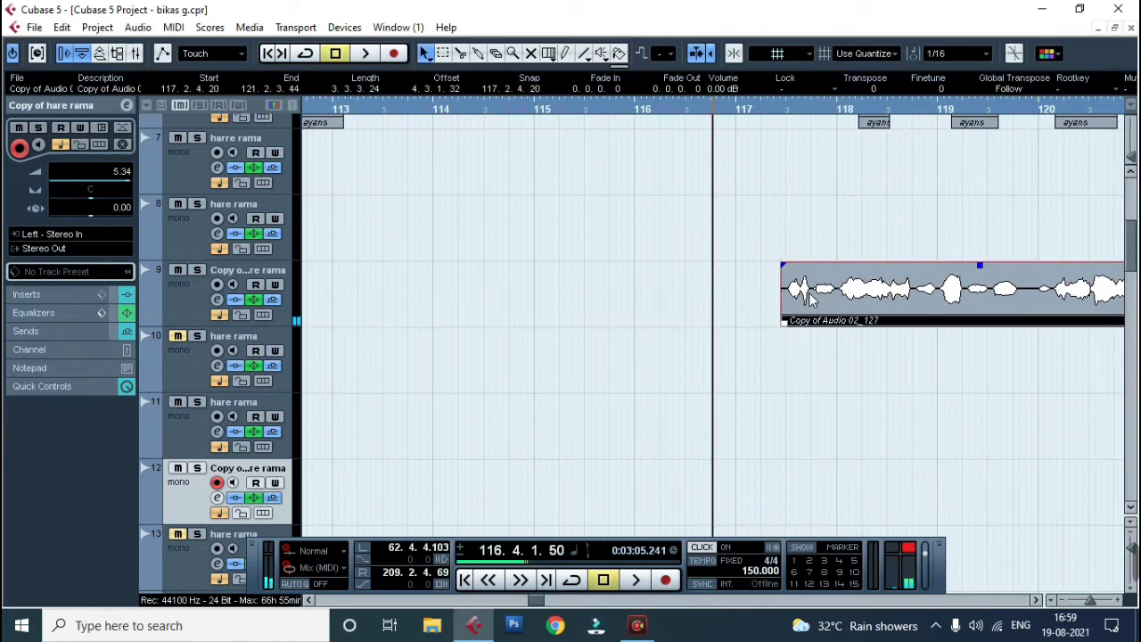
pyautogui.press('space')
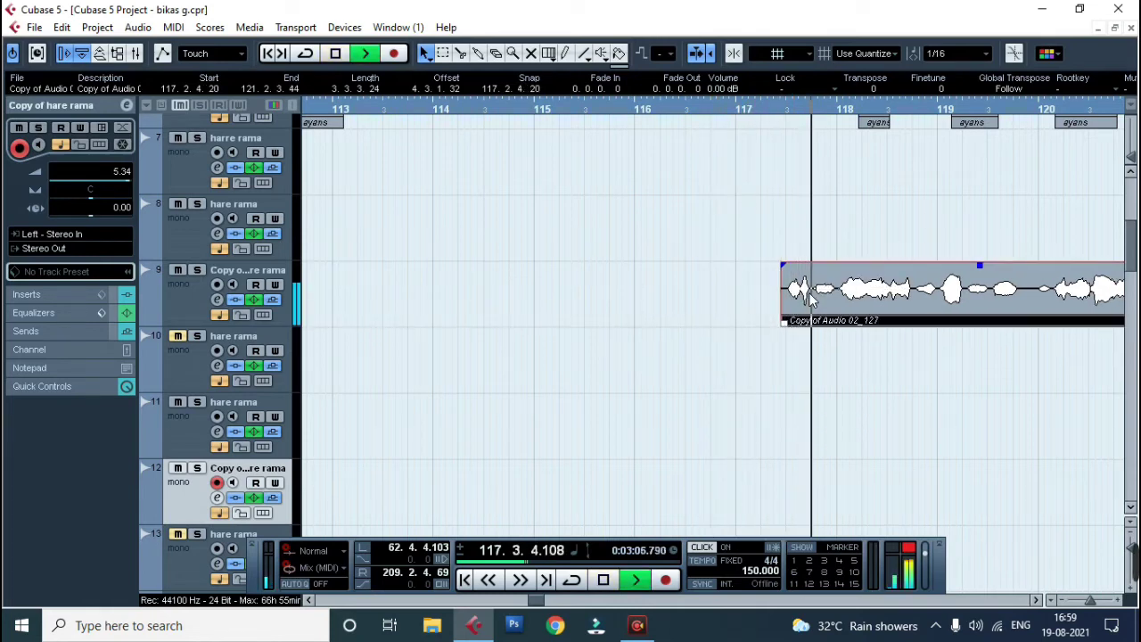
pyautogui.press('space')
pyautogui.moveTo(806, 298); pyautogui.dragTo(801, 299)
pyautogui.press('space')
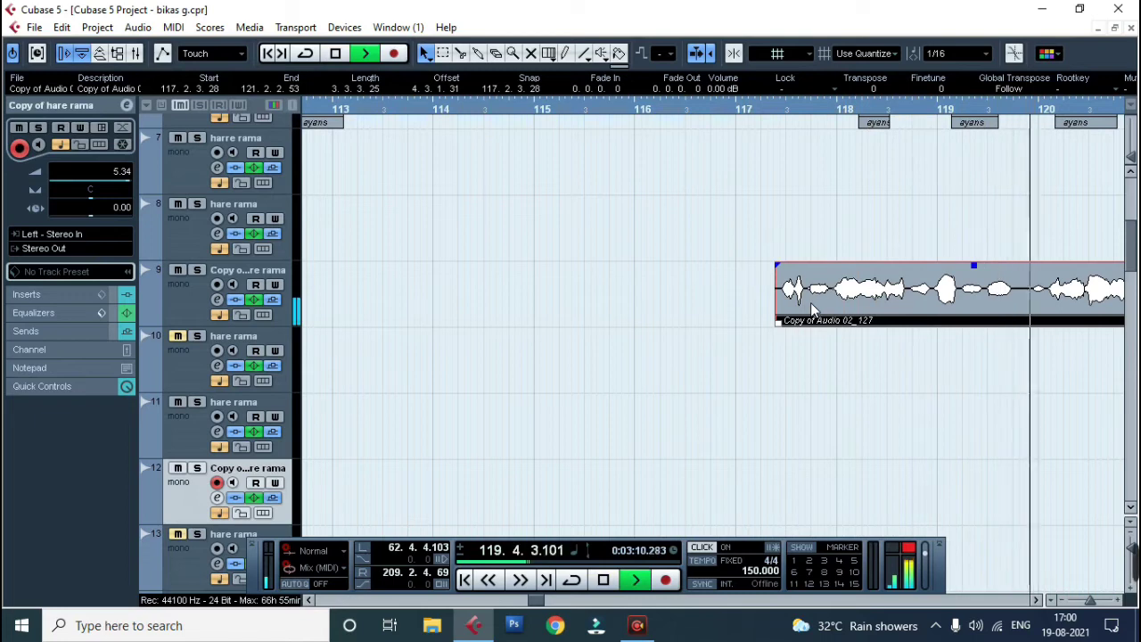
pyautogui.press('g')
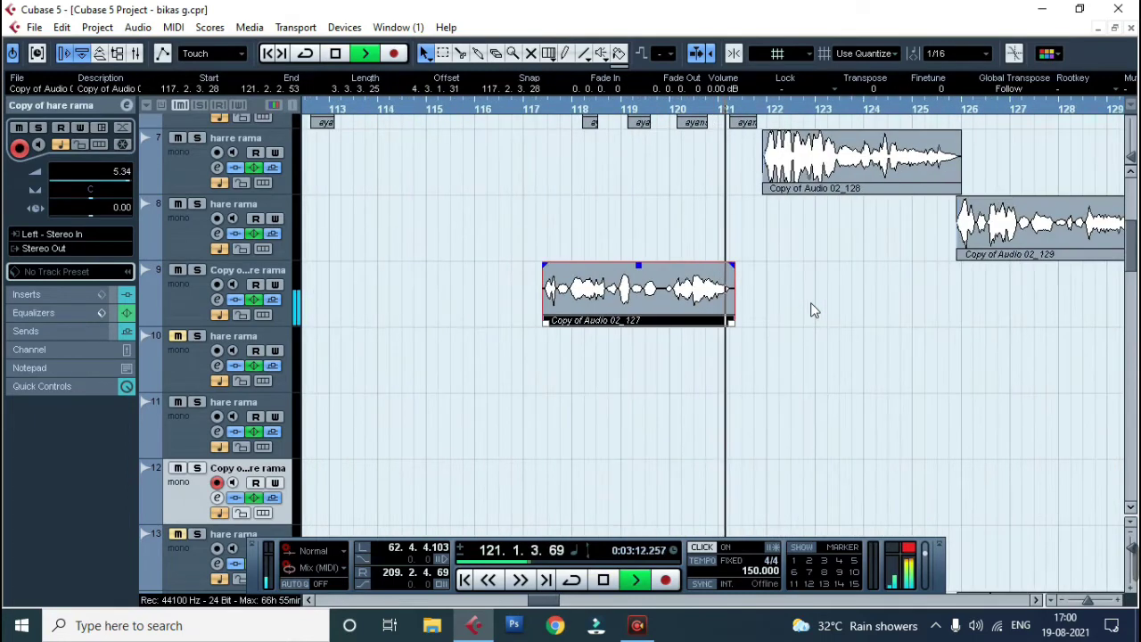
pyautogui.press('space')
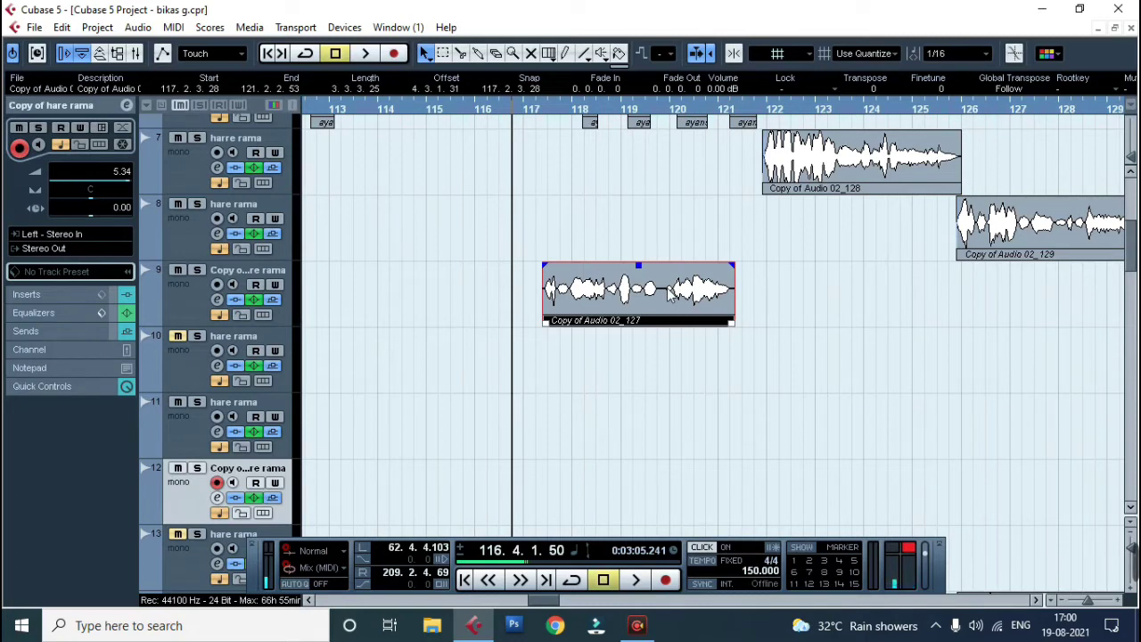
# Step: Play the passage from 109.3.1.56 to check the placement of the two track 9 echo clips
pyautogui.press('g')
pyautogui.press('g')
pyautogui.press('g')
pyautogui.press('g')
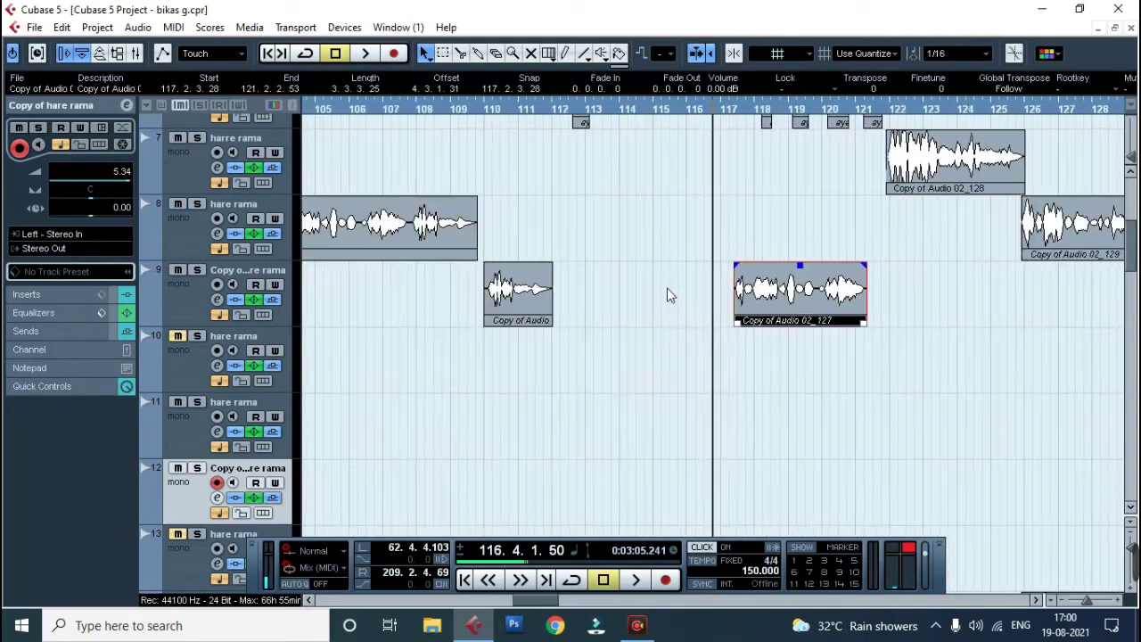
pyautogui.press('KP_Subtract')
pyautogui.press('KP_Subtract')
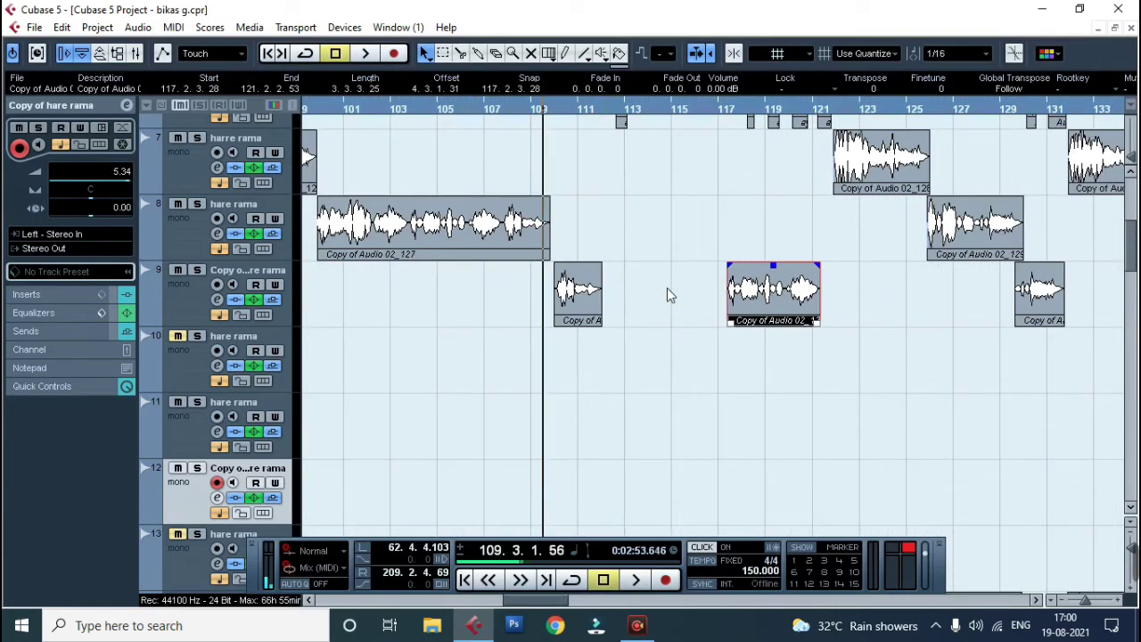
pyautogui.press('space')
pyautogui.press('h')
pyautogui.press('h')
pyautogui.press('h')
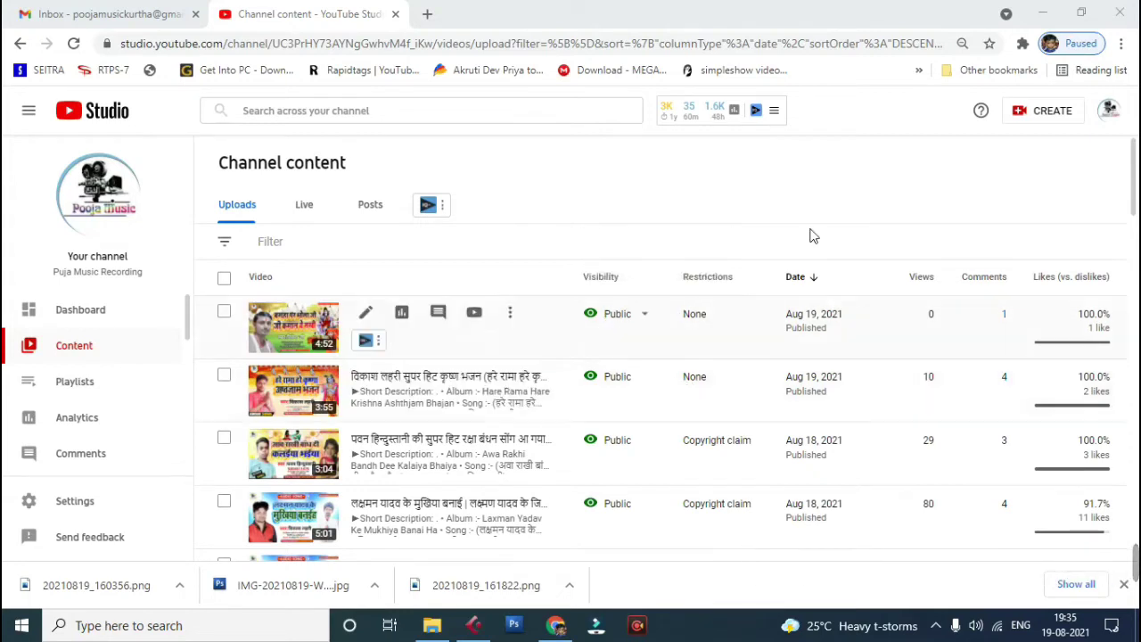
# Step: Switch from the browser to the bikas g.cpr project in Cubase and look over its vocal tracks
pyautogui.click(1044, 13)
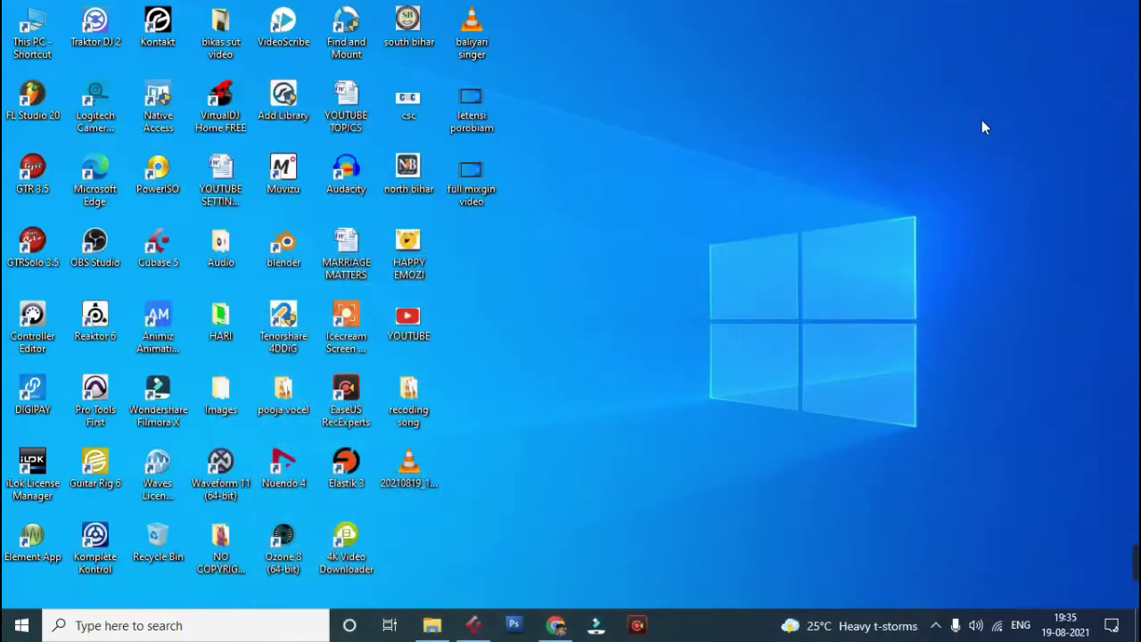
pyautogui.rightClick(715, 164)
pyautogui.click(762, 215)
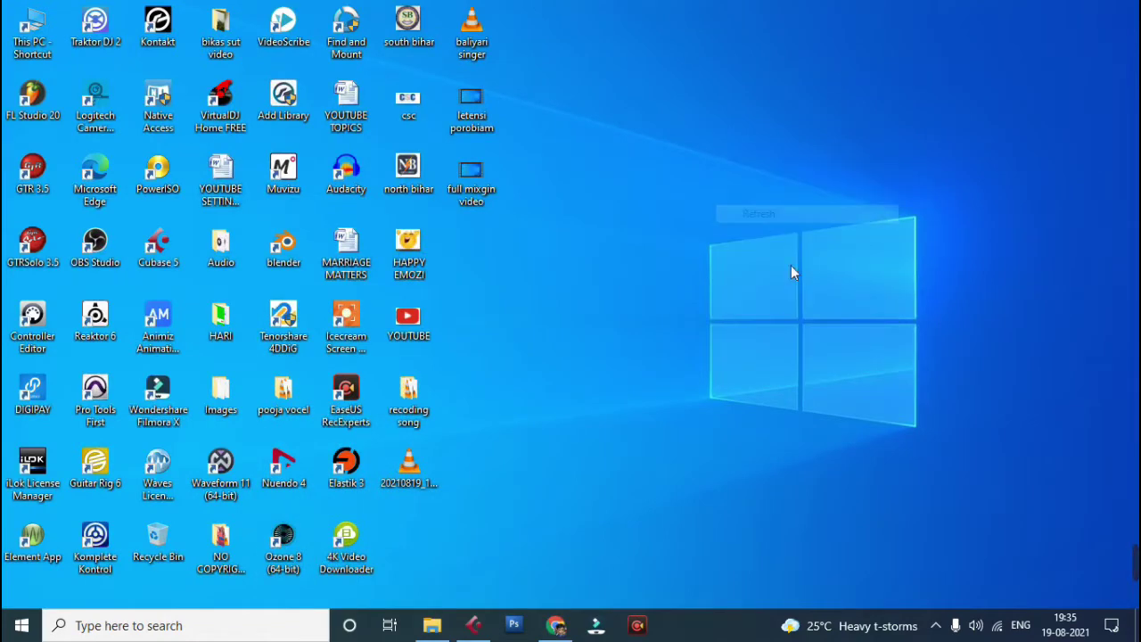
pyautogui.click(473, 625)
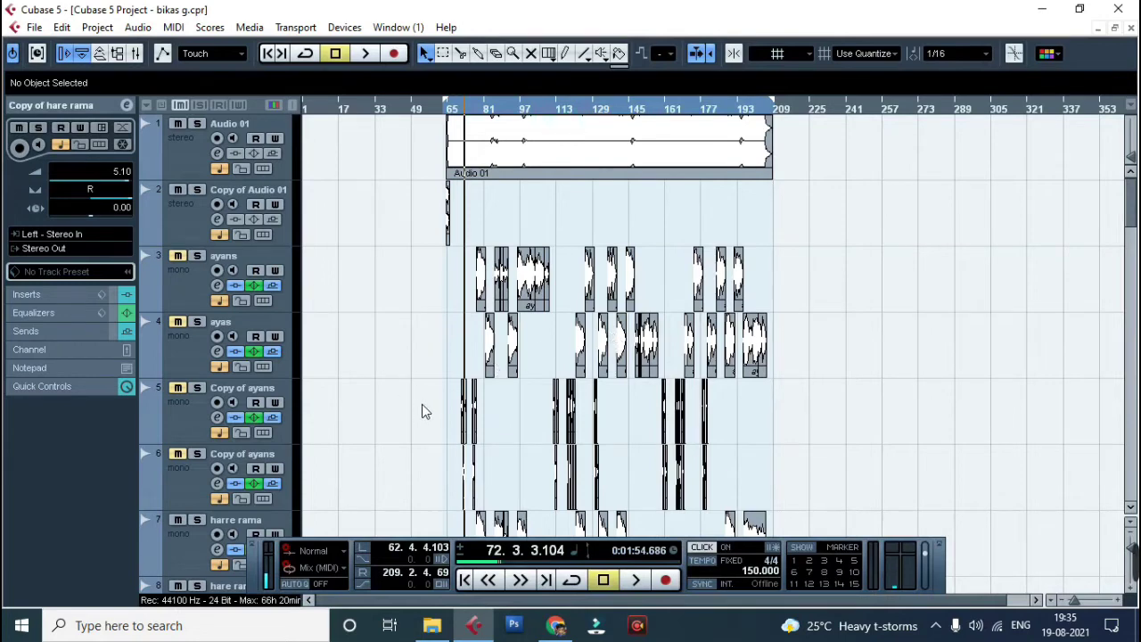
pyautogui.scroll(-2, 435, 398)
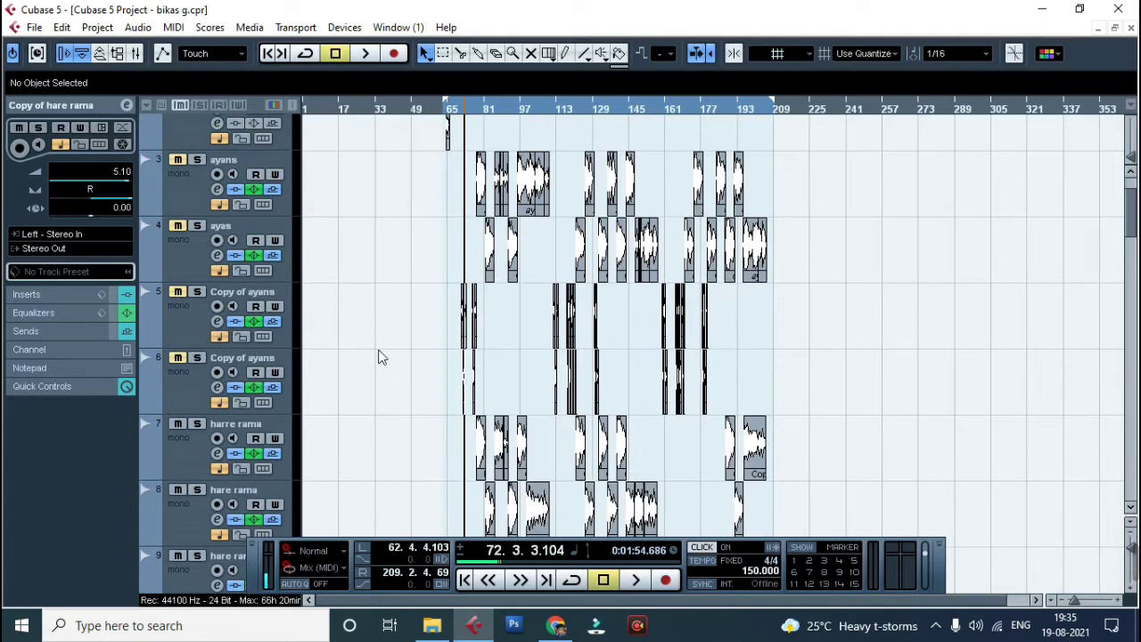
pyautogui.scroll(-2, 382, 358)
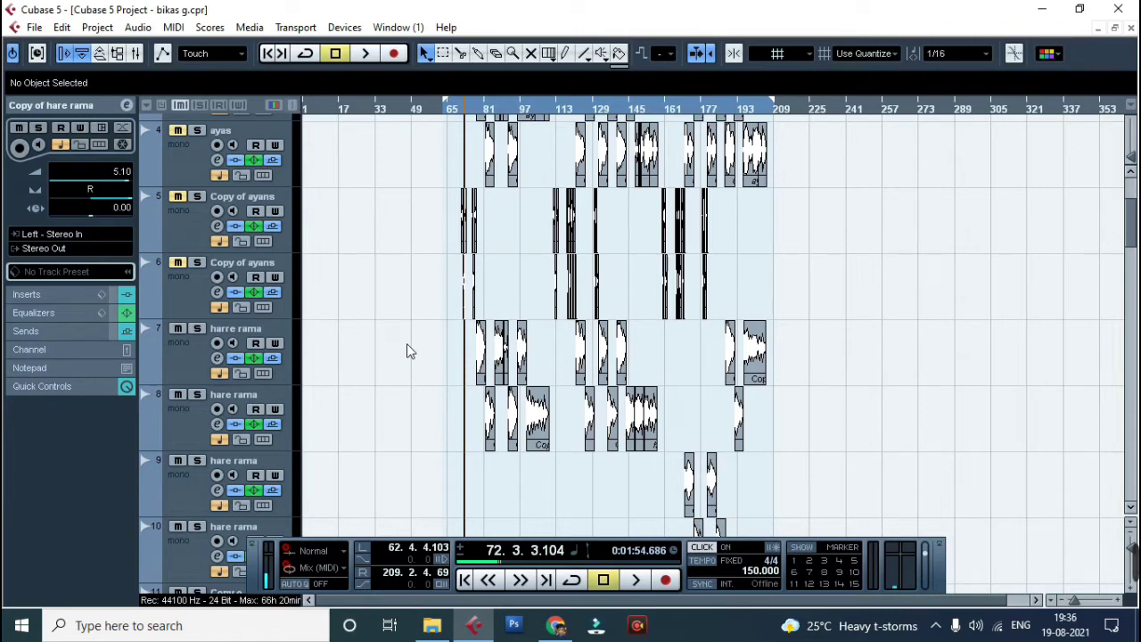
pyautogui.scroll(-3, 433, 362)
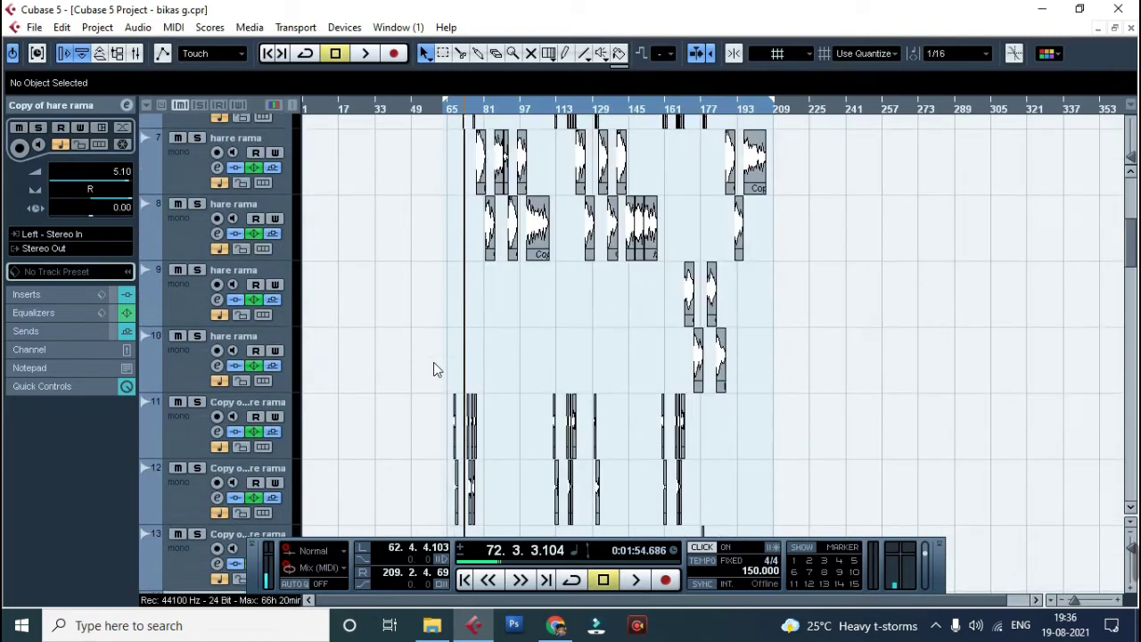
pyautogui.scroll(2, 451, 333)
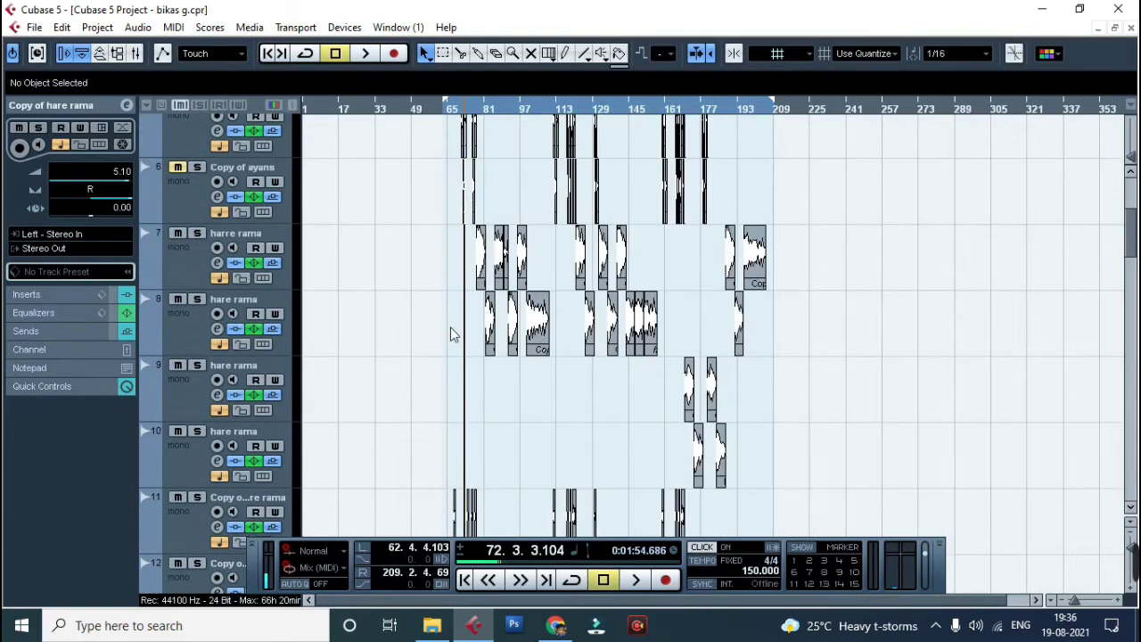
pyautogui.scroll(-3, 450, 334)
pyautogui.scroll(1, 450, 333)
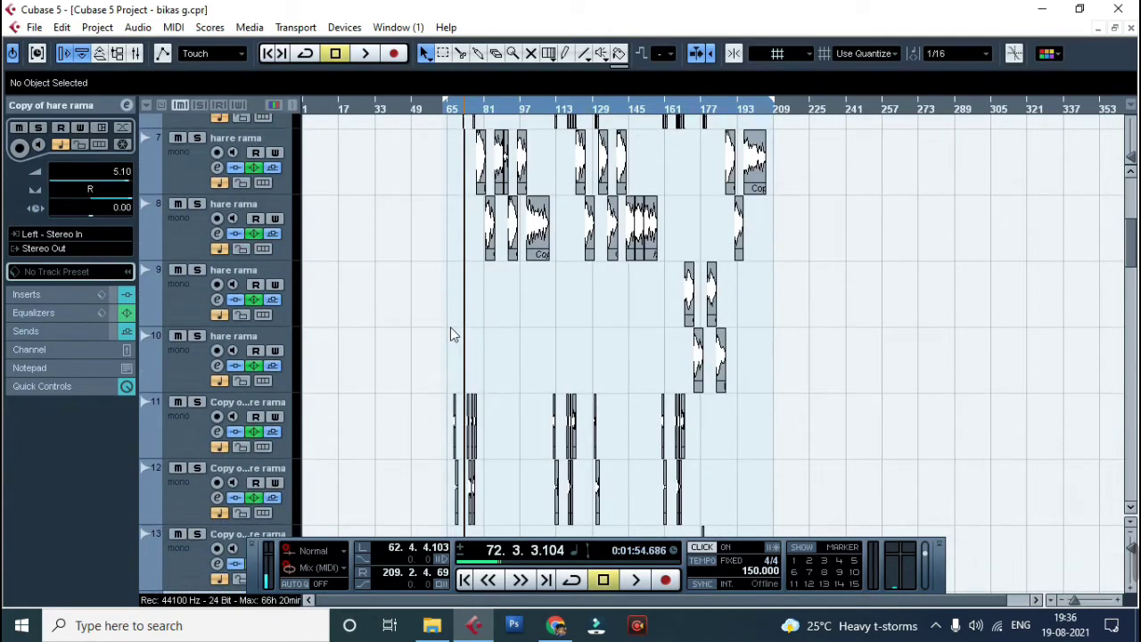
# Step: Play the song from 65.2.1.80 to check the first group of echo clips on tracks 11 and 12
pyautogui.press('KP_Subtract')
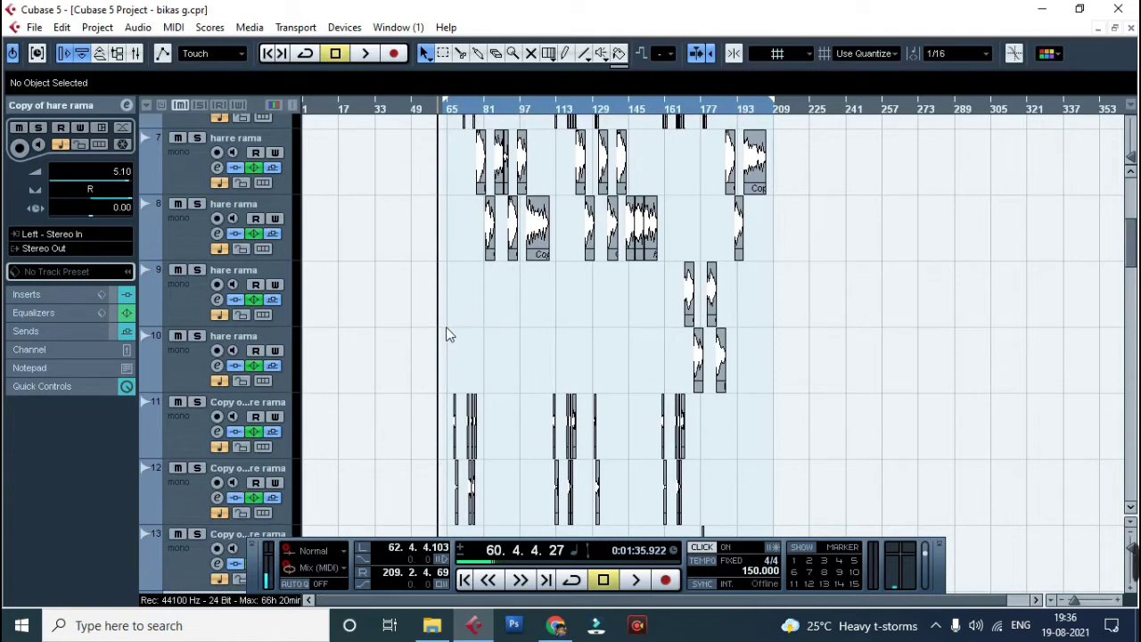
pyautogui.press('KP_Add')
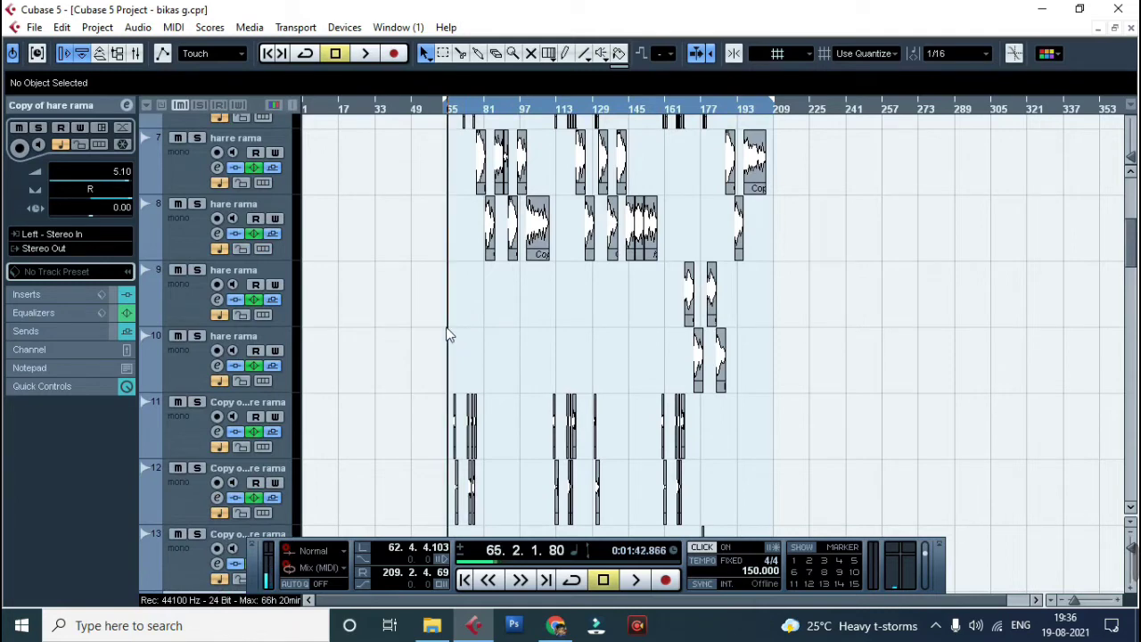
pyautogui.press('space')
pyautogui.press('h')
pyautogui.press('h')
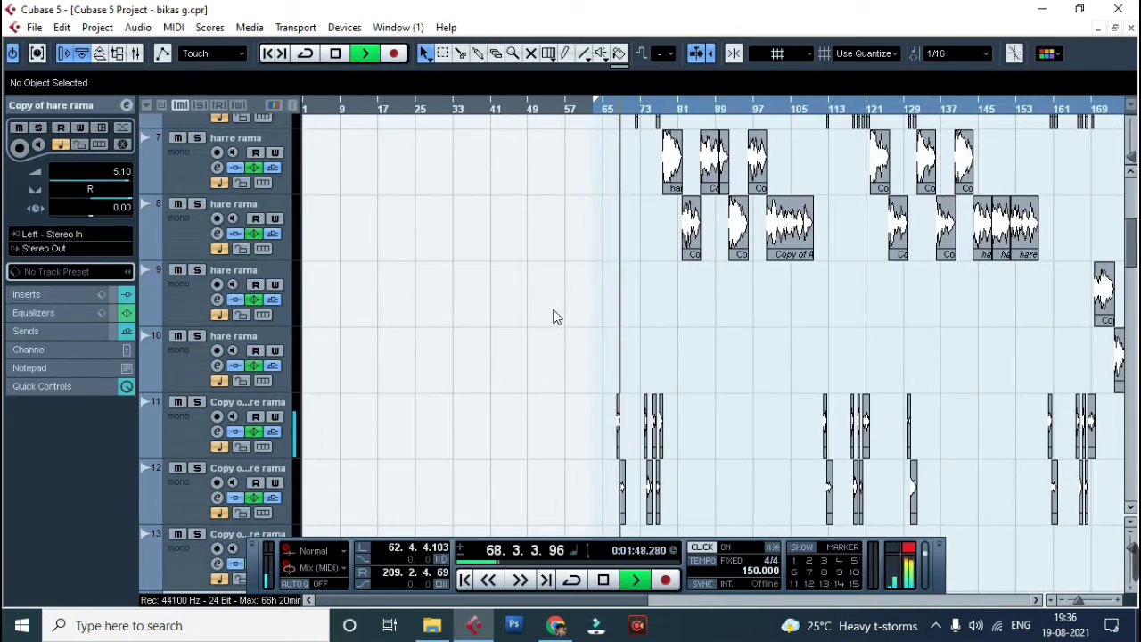
pyautogui.press('h')
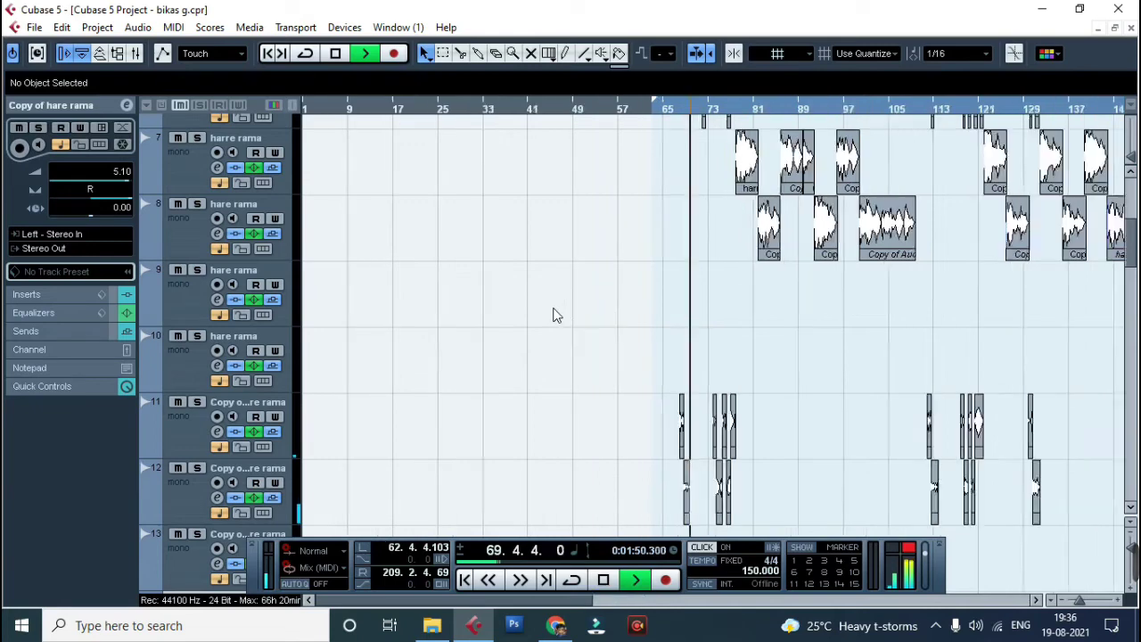
pyautogui.press('h')
pyautogui.press('h')
pyautogui.press('h')
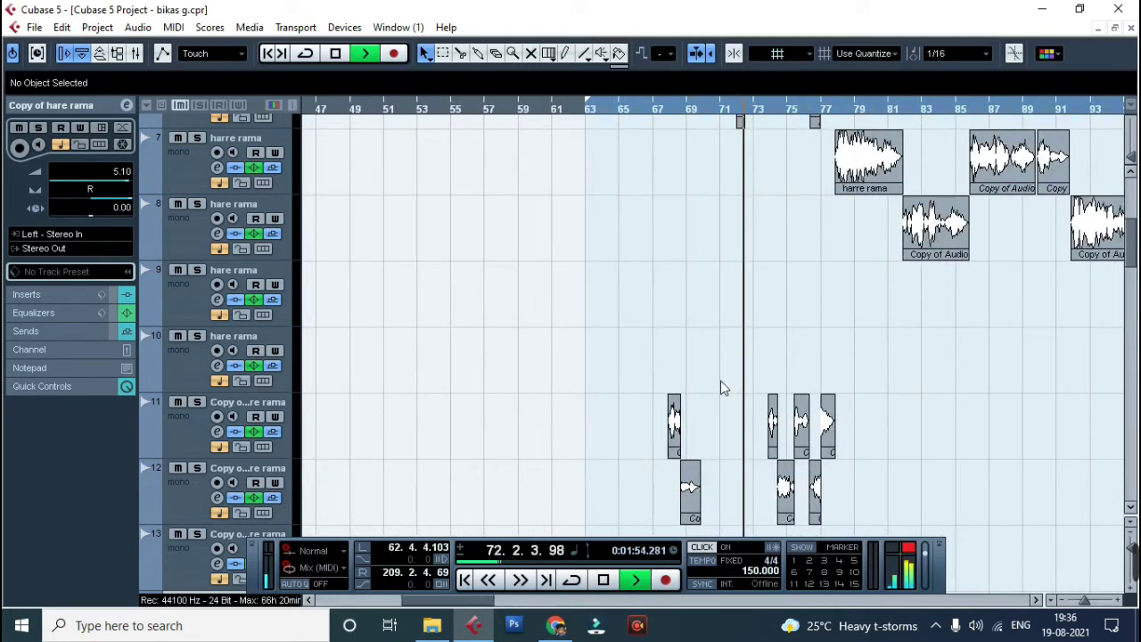
pyautogui.press('g')
pyautogui.press('g')
pyautogui.press('g')
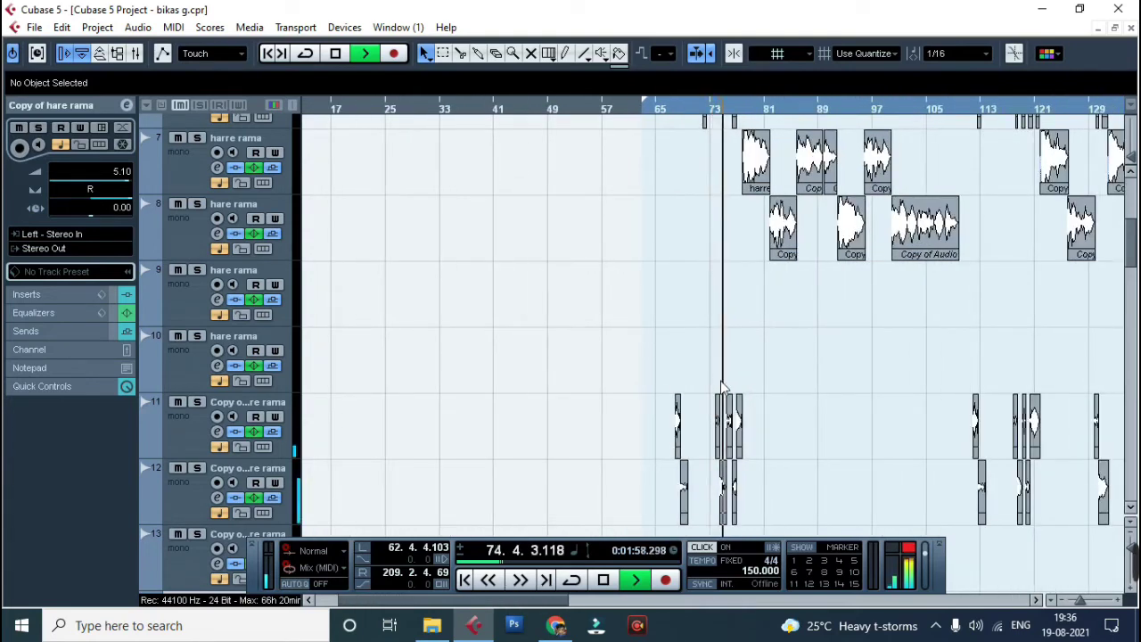
pyautogui.press('g')
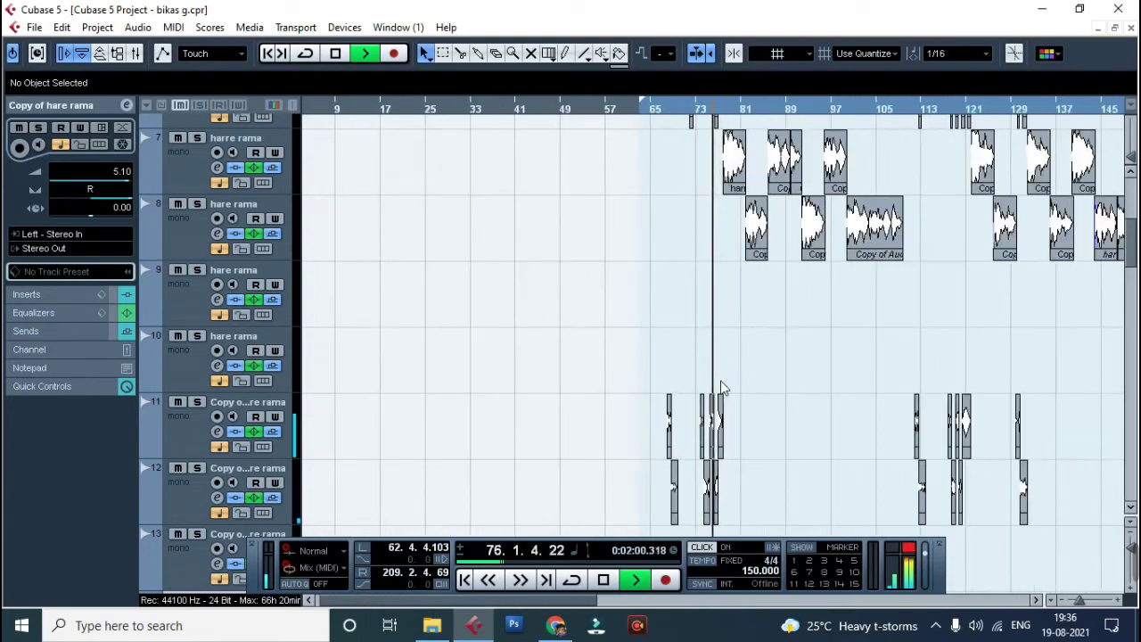
pyautogui.press('g')
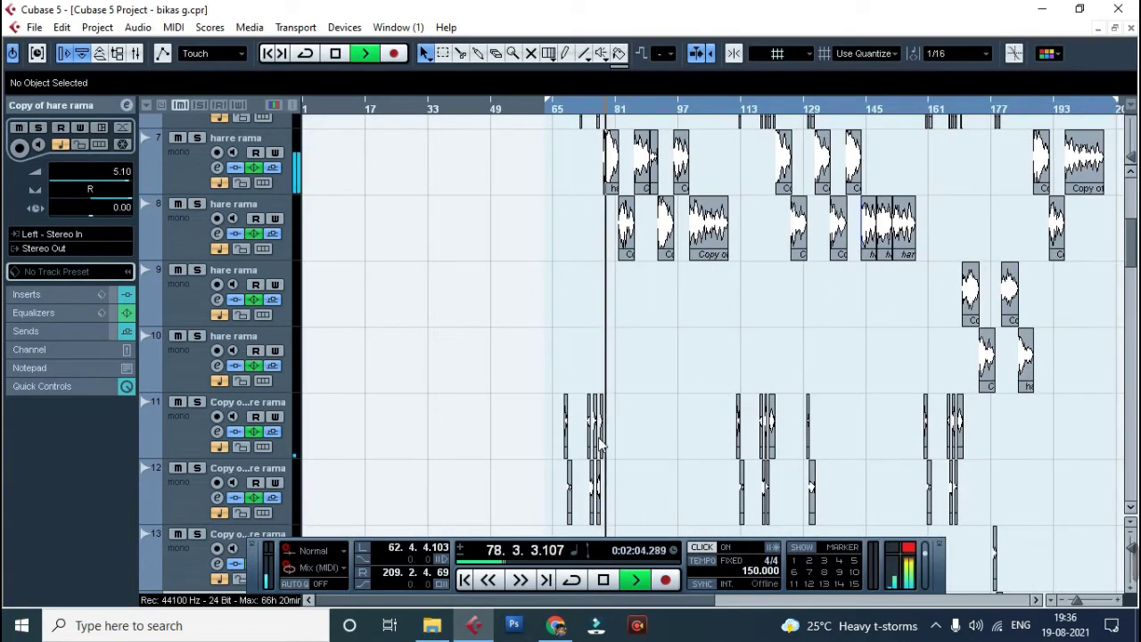
pyautogui.press('space')
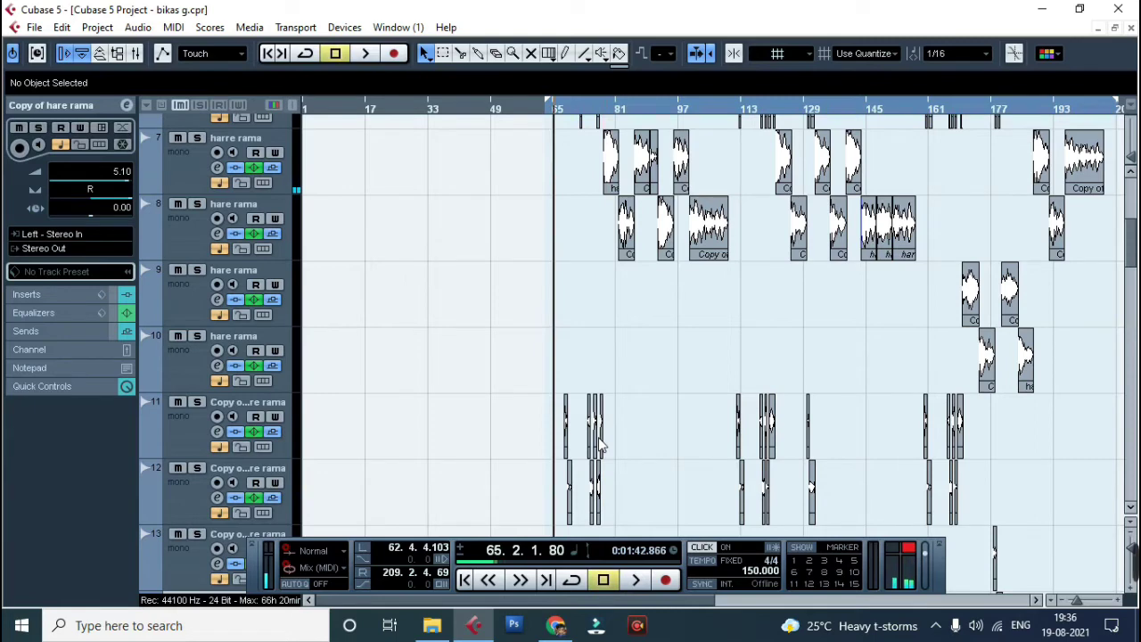
# Step: Shift the first group of track 11 and 12 clips together to start at 68.2.1.76 and listen from 72.4.1.45
pyautogui.moveTo(624, 481); pyautogui.dragTo(541, 412)
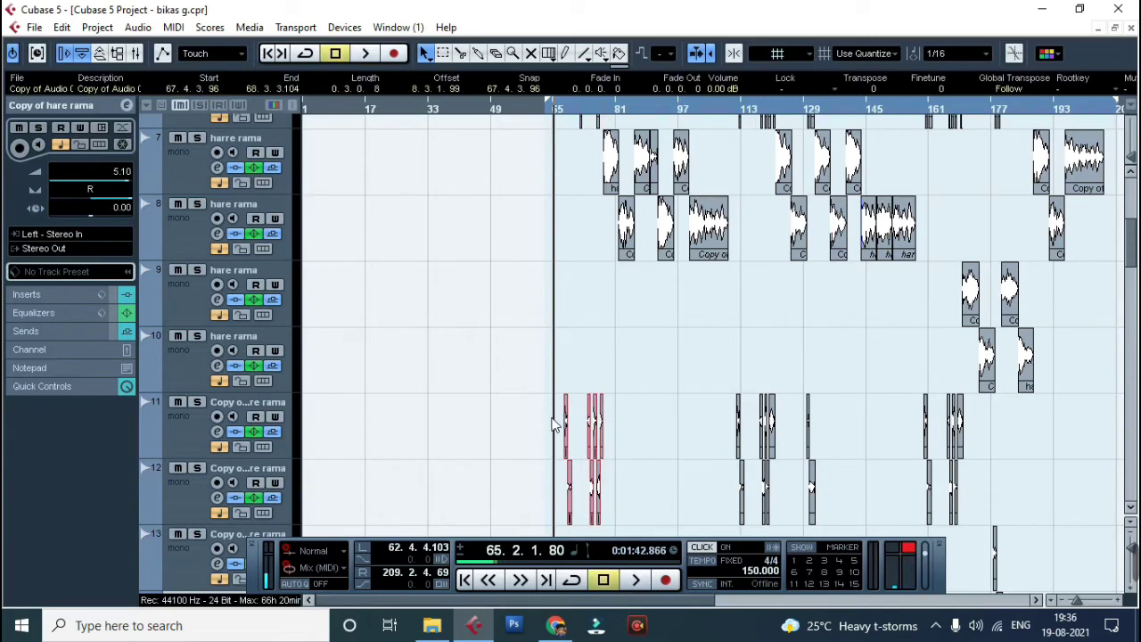
pyautogui.press('KP_Add')
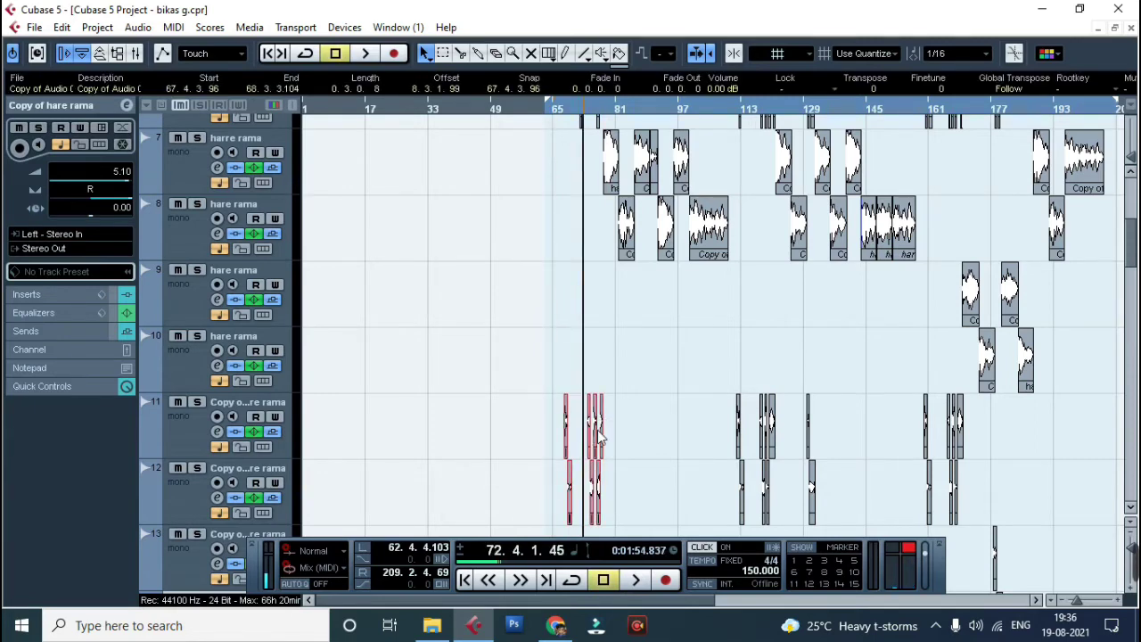
pyautogui.press('h')
pyautogui.press('h')
pyautogui.press('h')
pyautogui.press('h')
pyautogui.press('h')
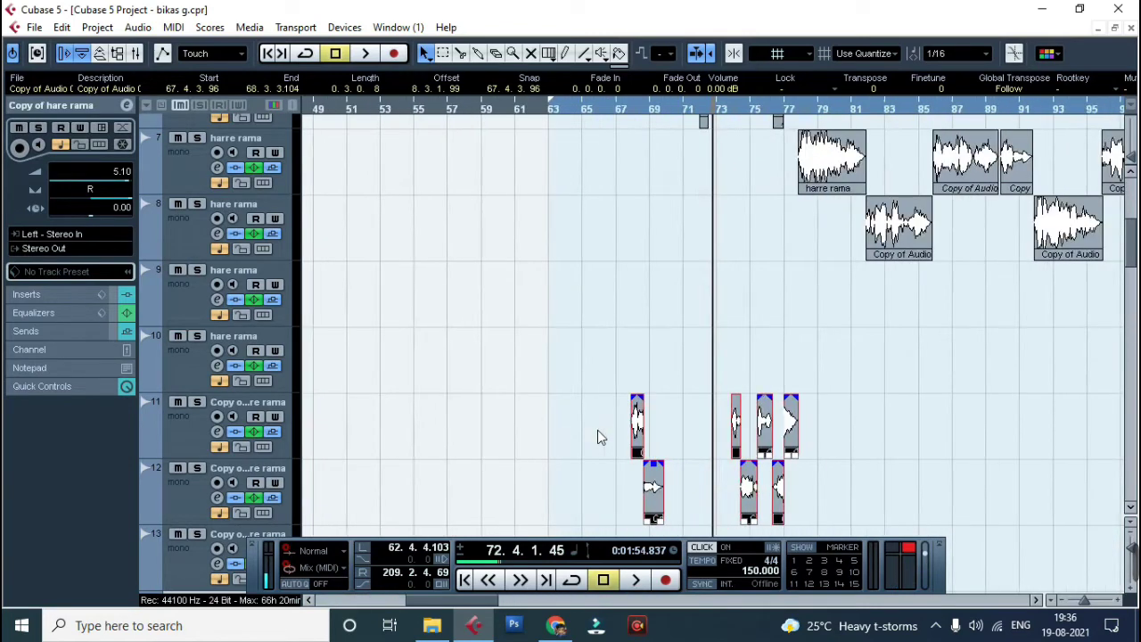
pyautogui.press('h')
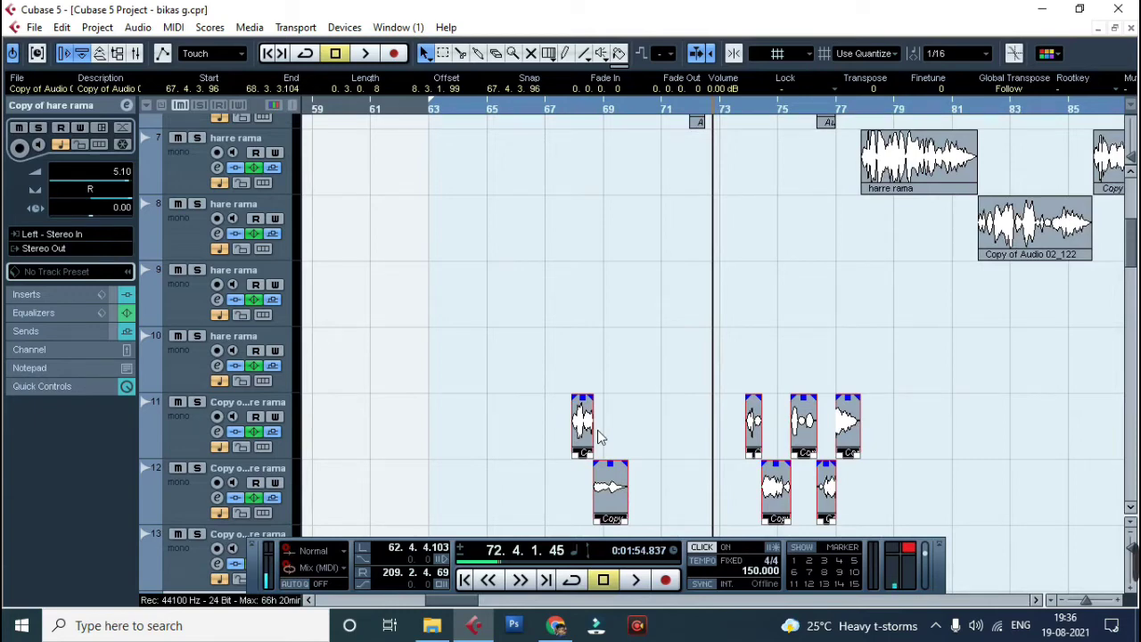
pyautogui.press('h')
pyautogui.press('h')
pyautogui.press('h')
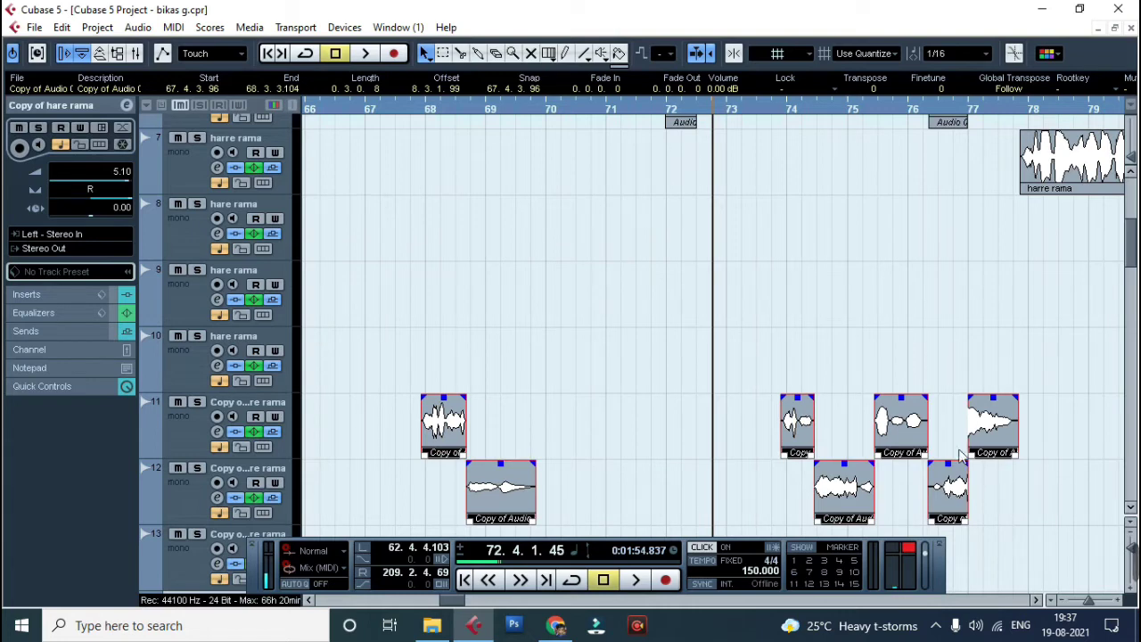
pyautogui.moveTo(906, 437); pyautogui.dragTo(928, 437)
pyautogui.press('space')
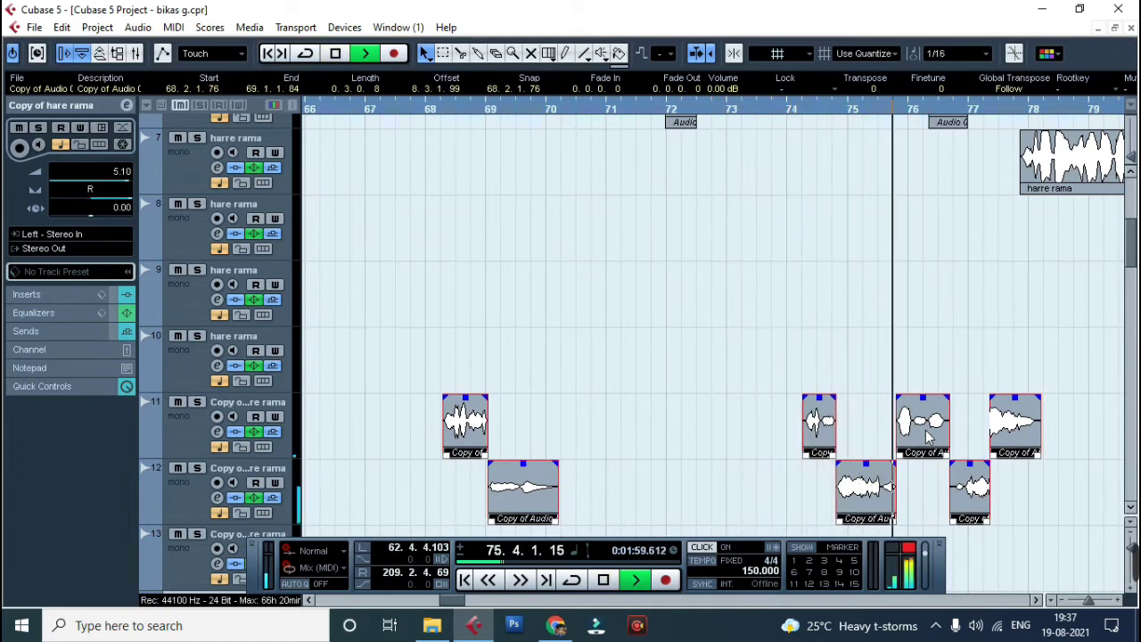
pyautogui.press('space')
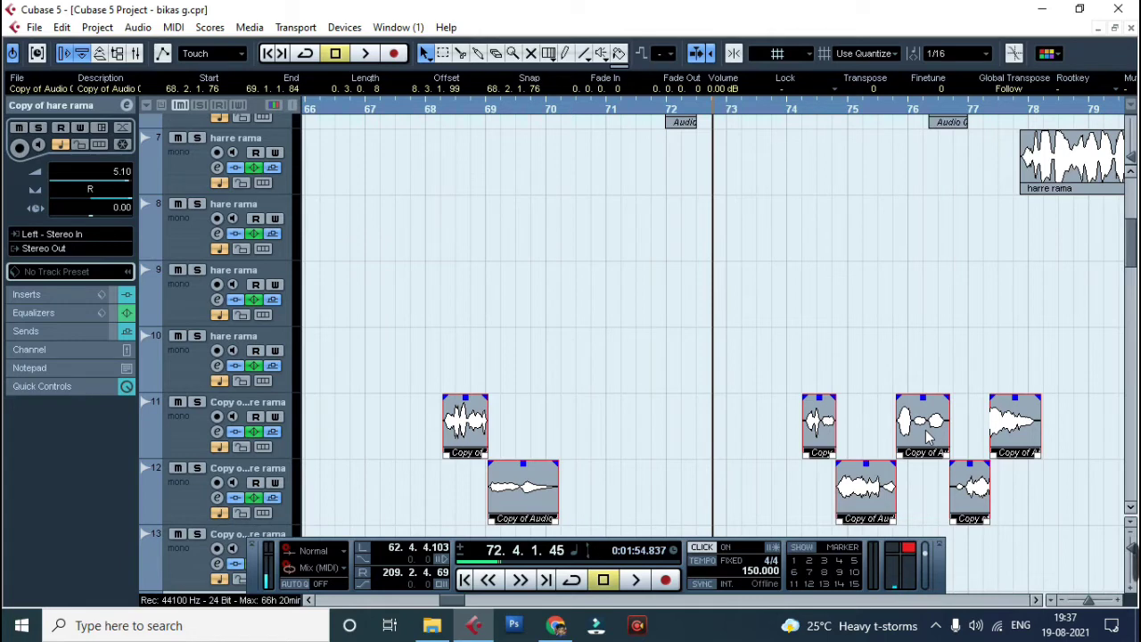
# Step: Undo the shift of the track 11 and 12 clips and replay the passage from 72.4.1.45
pyautogui.hotkey('ctrl', 'Left')
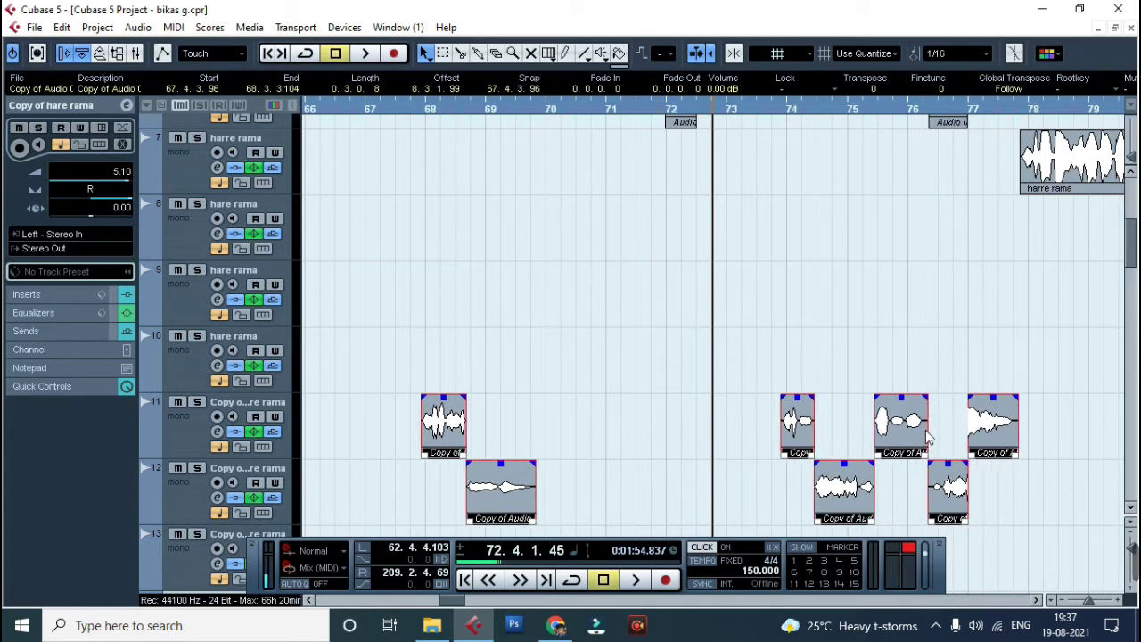
pyautogui.press('space')
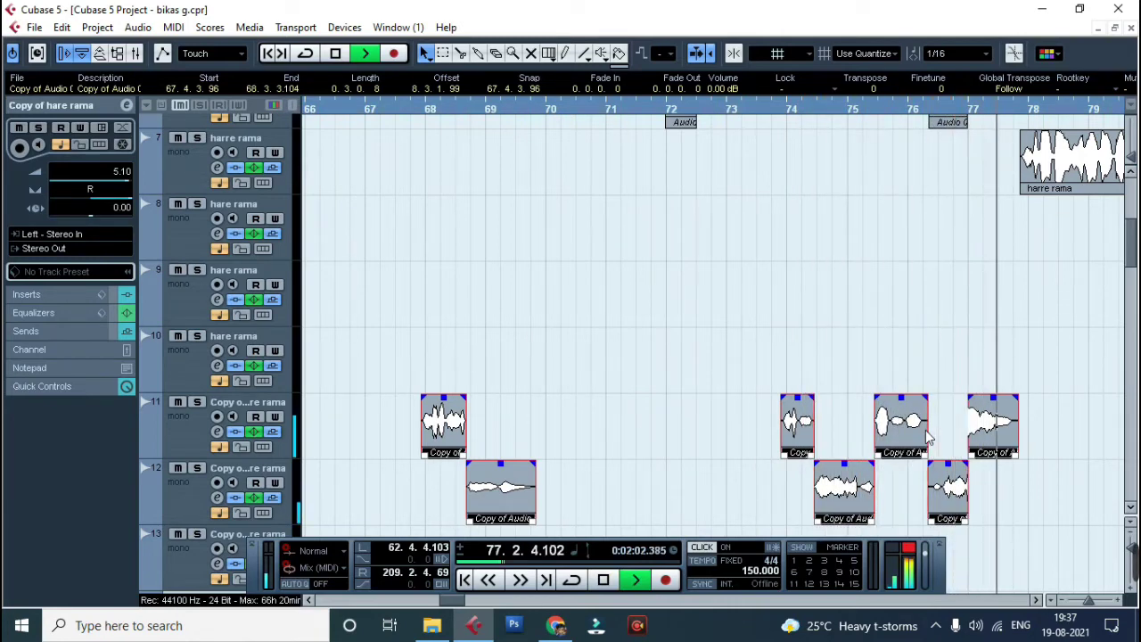
pyautogui.press('space')
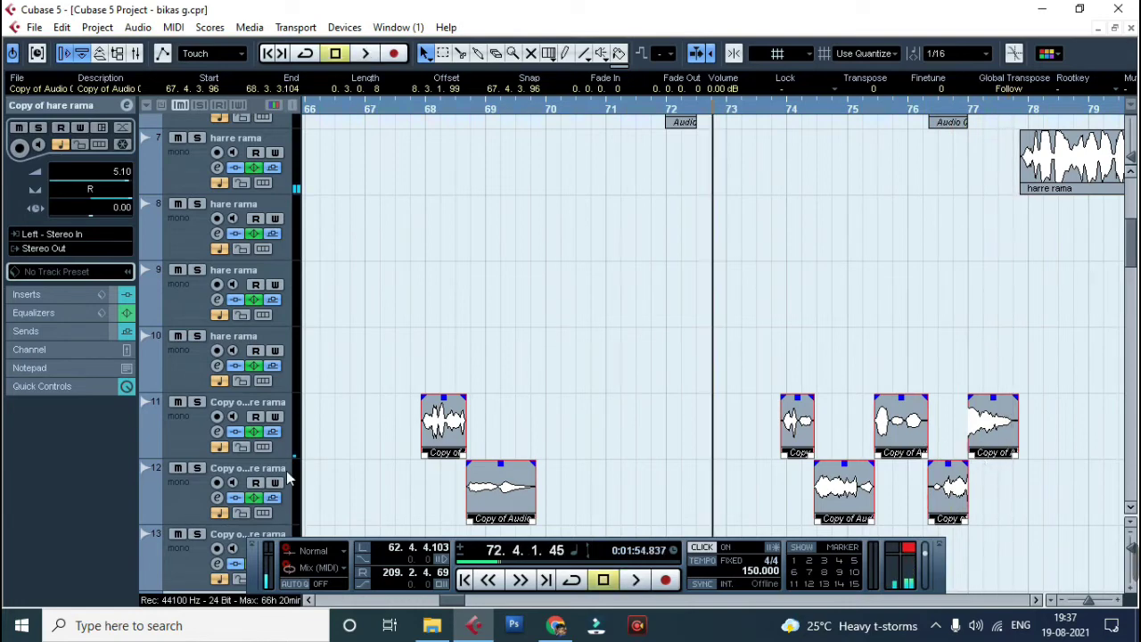
# Step: Select track 12 and place the playback position at 74.4.4.21, zoomed in on the echo clips of tracks 11 and 12
pyautogui.click(182, 432)
pyautogui.click(198, 477)
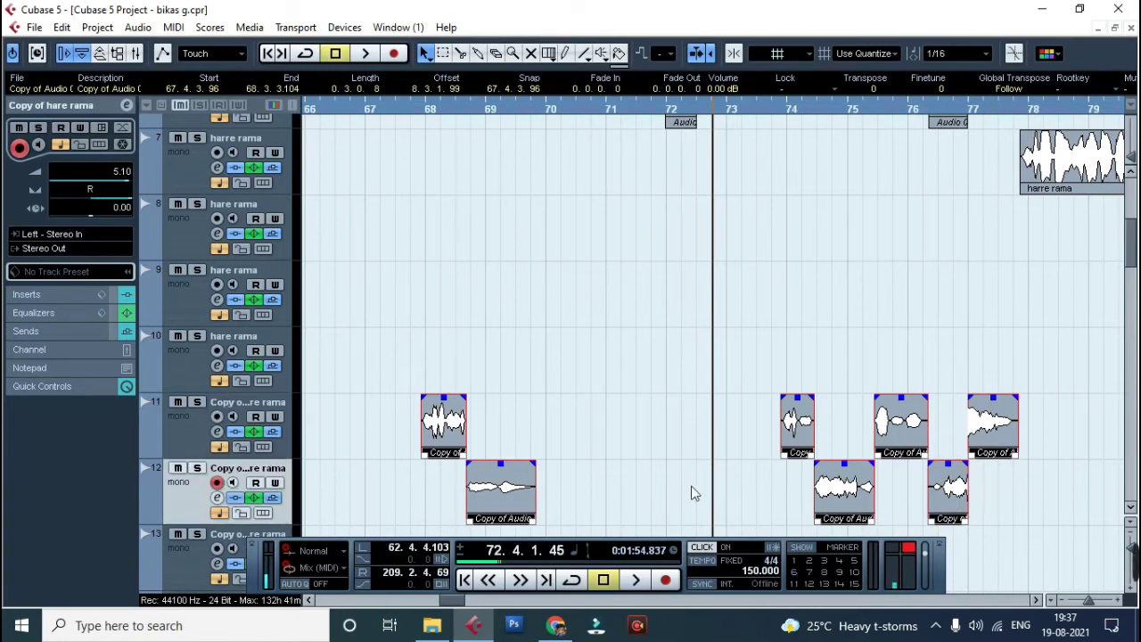
pyautogui.press('g')
pyautogui.press('g')
pyautogui.press('g')
pyautogui.press('g')
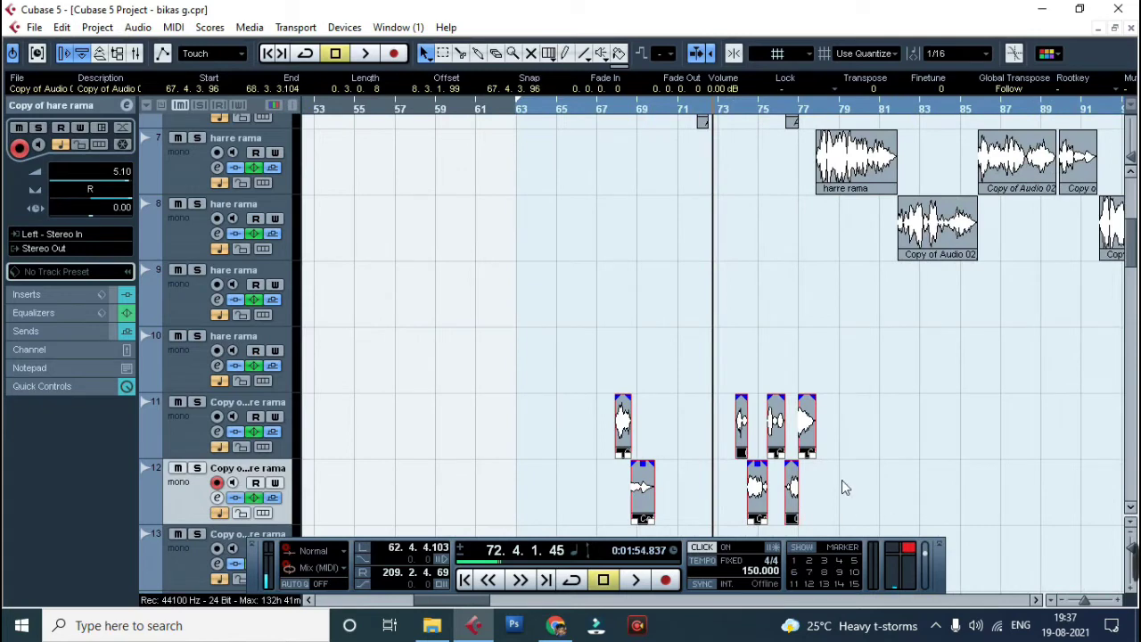
pyautogui.press('KP_Add')
pyautogui.press('h')
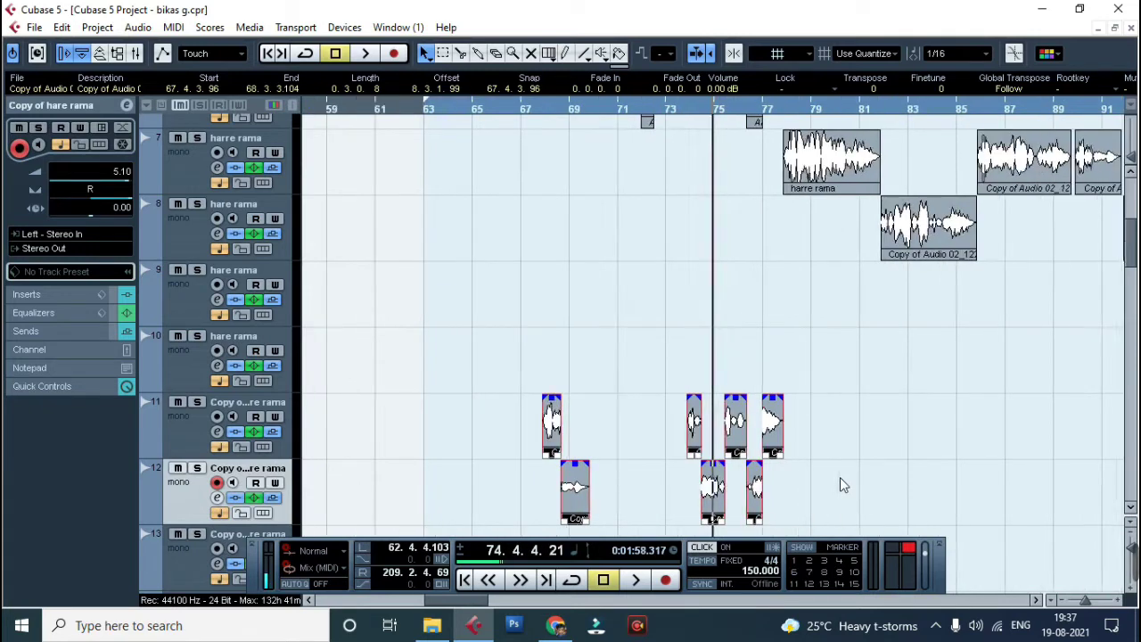
pyautogui.press('h')
pyautogui.press('h')
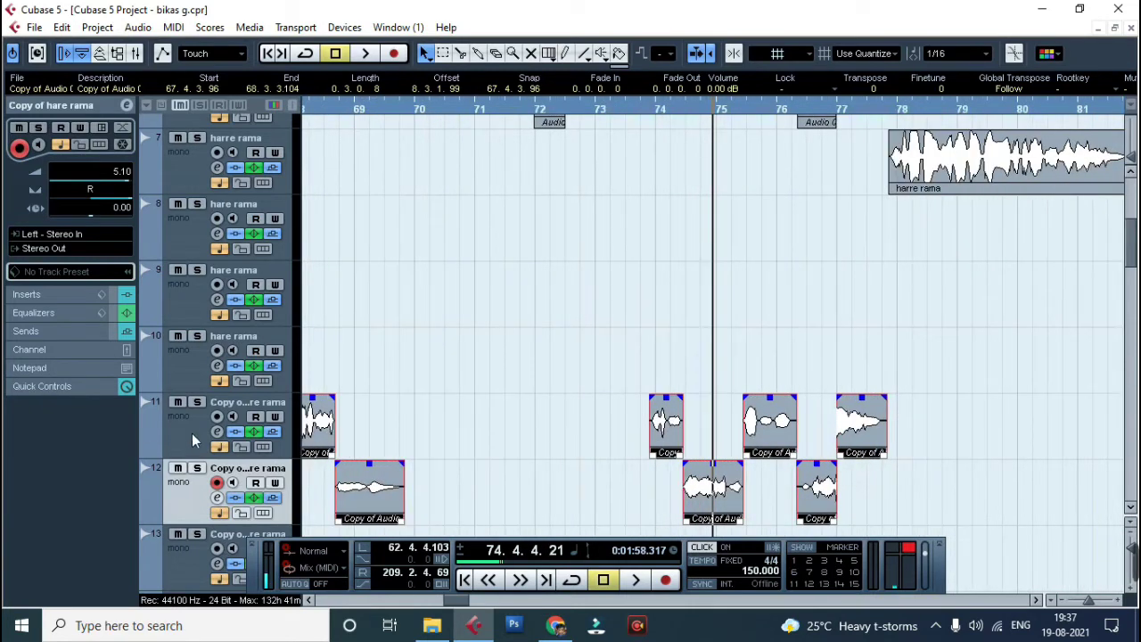
pyautogui.click(192, 433)
pyautogui.click(187, 502)
# Step: Select the five echo clips between bars 73 and 78 on tracks 11 and 12
pyautogui.moveTo(907, 504); pyautogui.dragTo(811, 429)
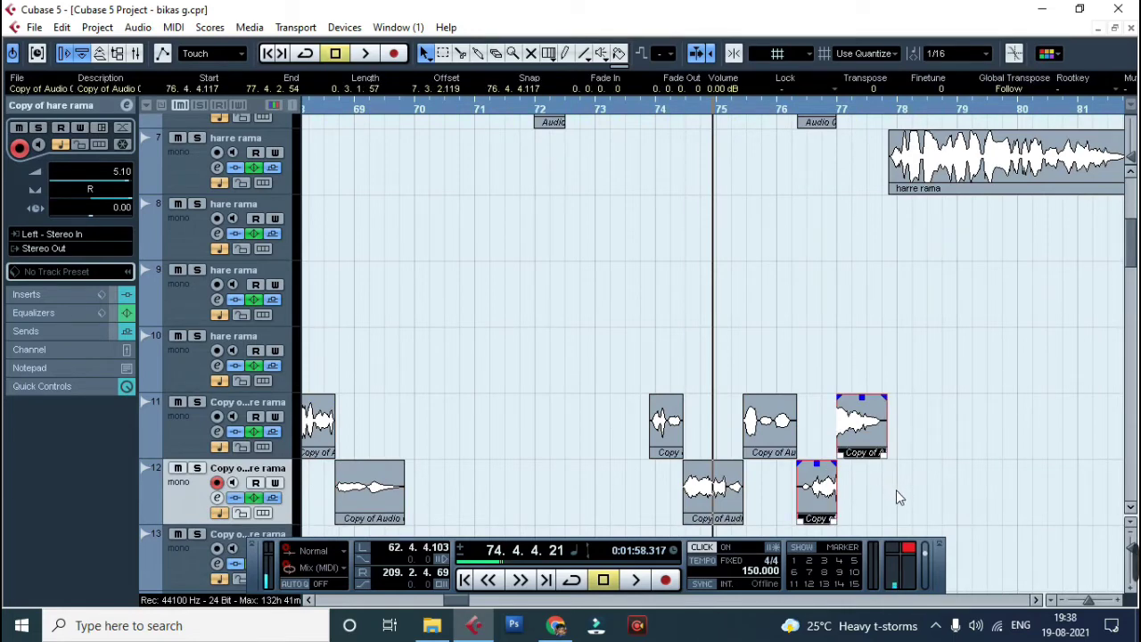
pyautogui.click(907, 498)
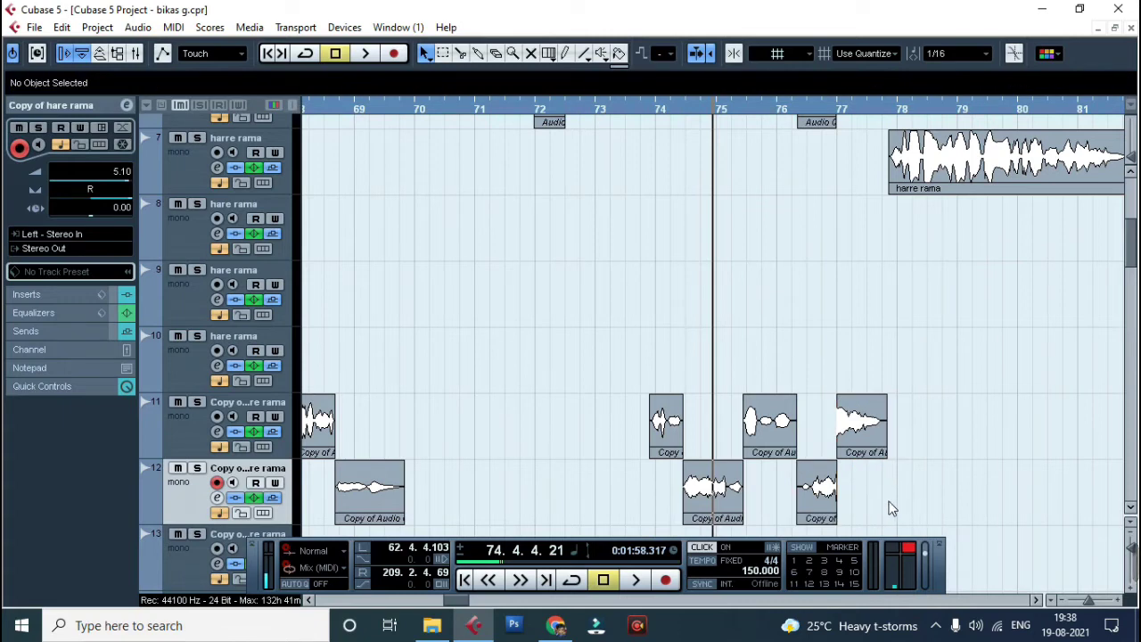
pyautogui.moveTo(890, 498); pyautogui.dragTo(815, 438)
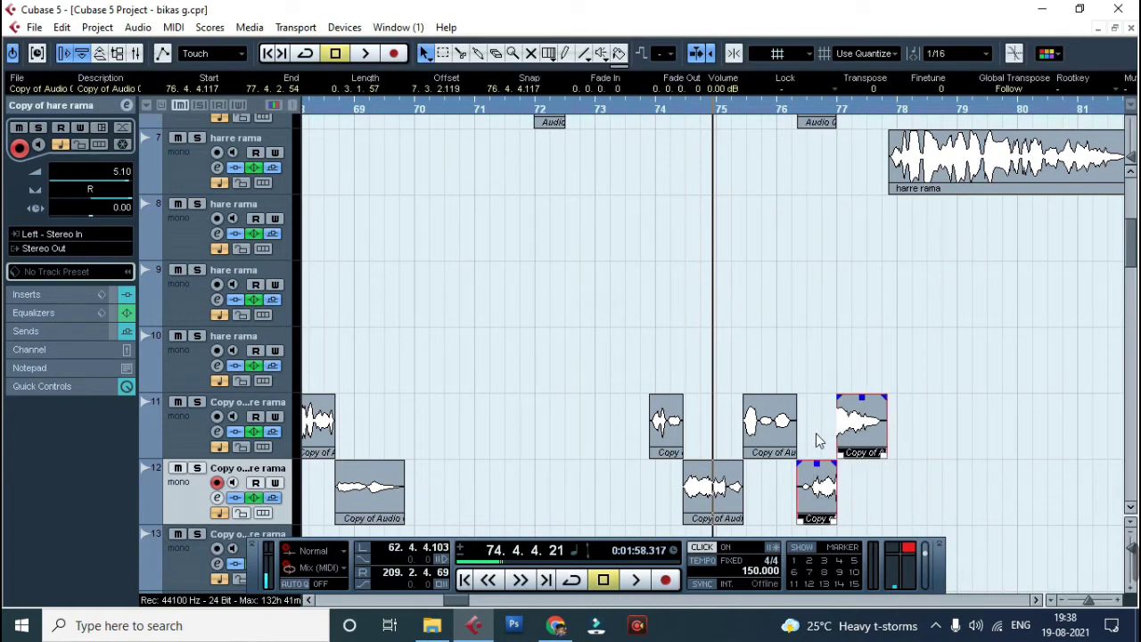
pyautogui.click(895, 495)
pyautogui.moveTo(942, 510); pyautogui.dragTo(866, 445)
pyautogui.moveTo(900, 498); pyautogui.dragTo(640, 423)
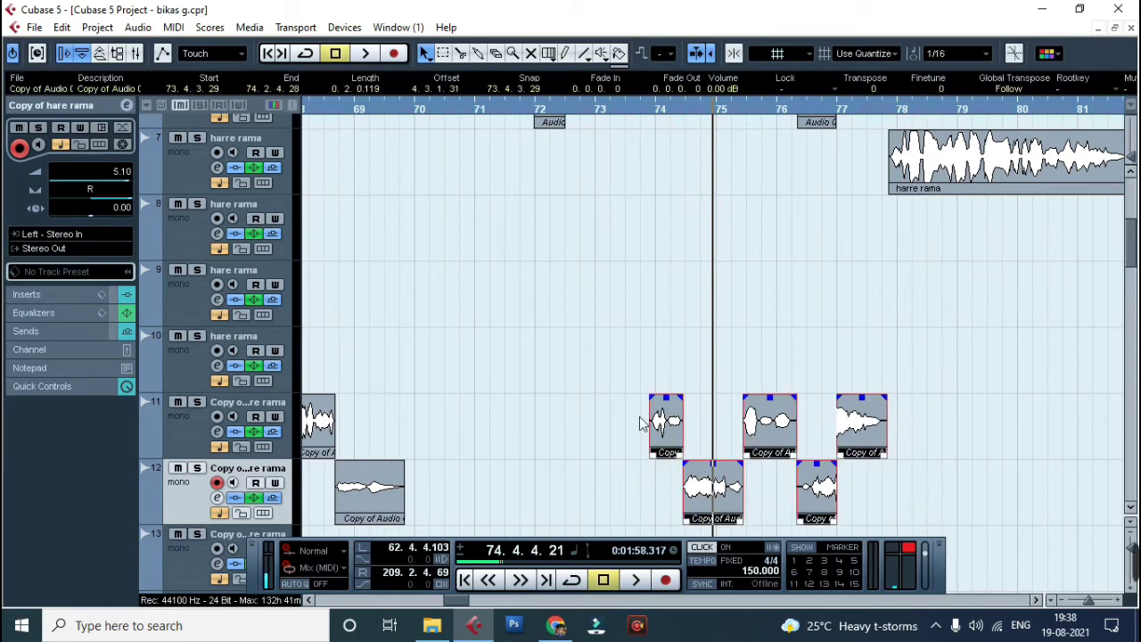
# Step: Select the last two echo clips on tracks 11 and 12 and place the playback position at 76.1.4.16
pyautogui.click(896, 501)
pyautogui.moveTo(897, 494); pyautogui.dragTo(830, 453)
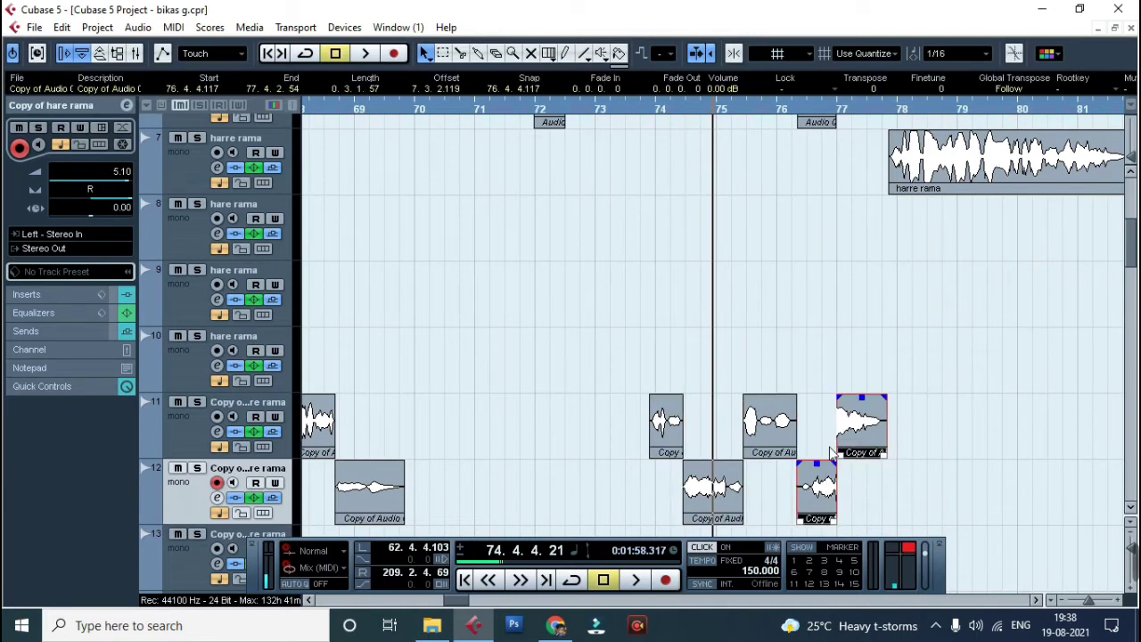
pyautogui.press('h')
pyautogui.press('h')
pyautogui.press('h')
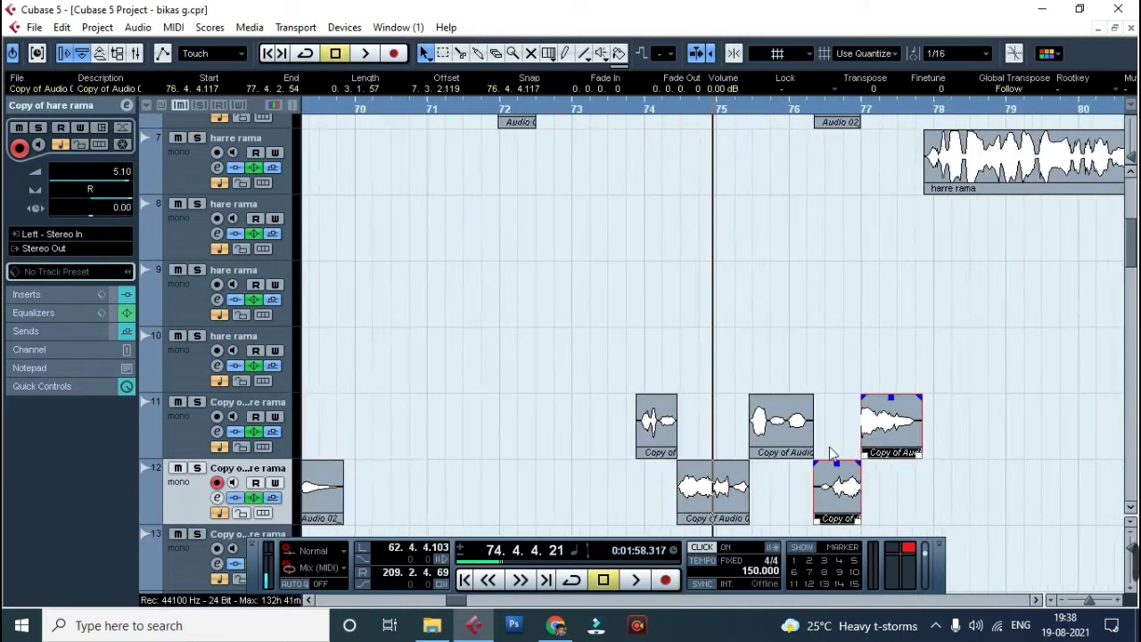
pyautogui.press('g')
pyautogui.press('g')
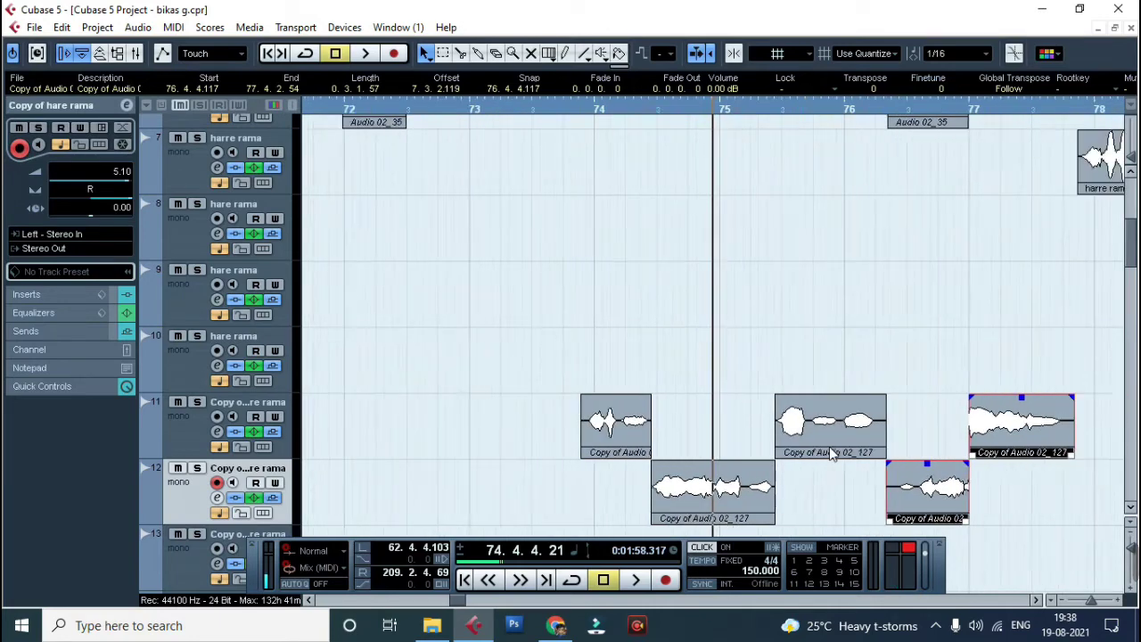
pyautogui.press('space')
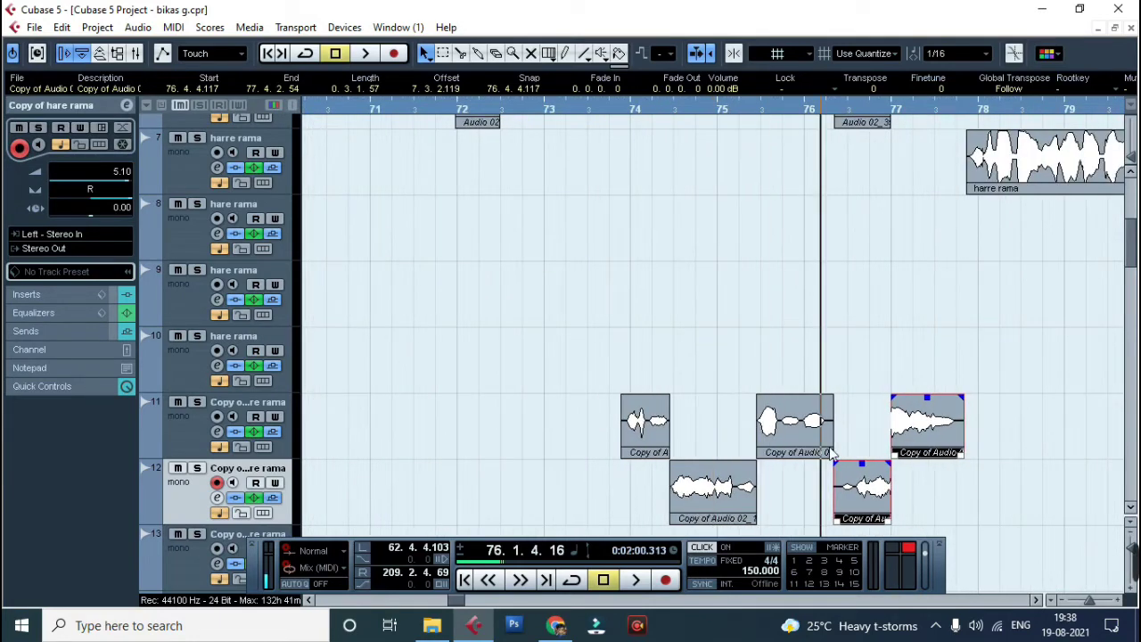
# Step: Try splitting the last track 11 echo clip at 77.2.4.42, and undo the split
pyautogui.press('h')
pyautogui.press('h')
pyautogui.press('h')
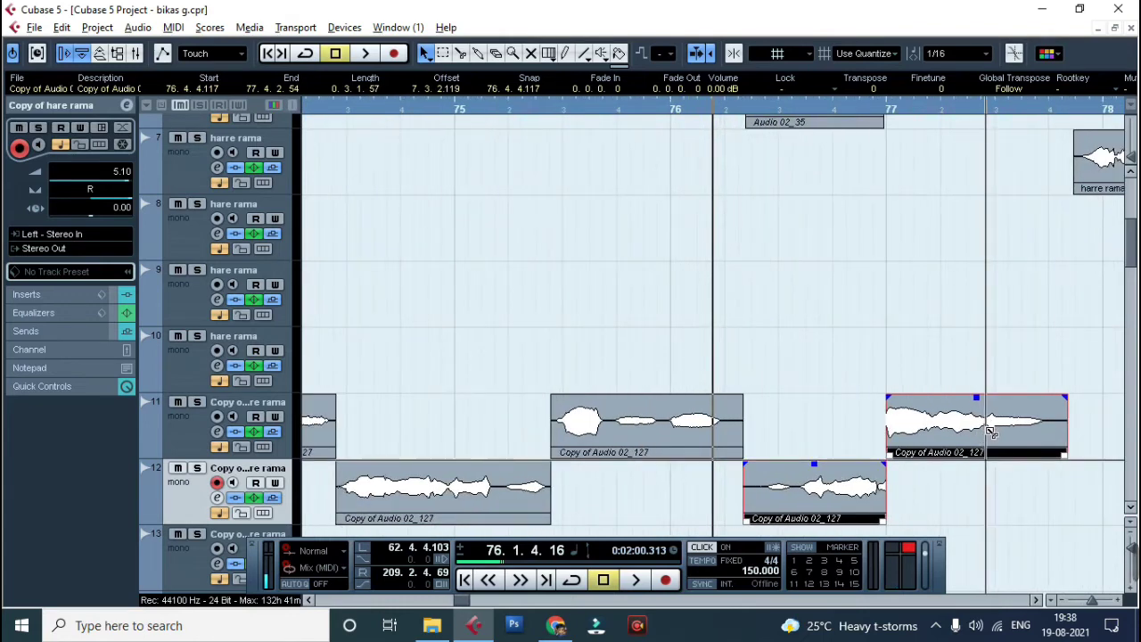
pyautogui.click(987, 432)
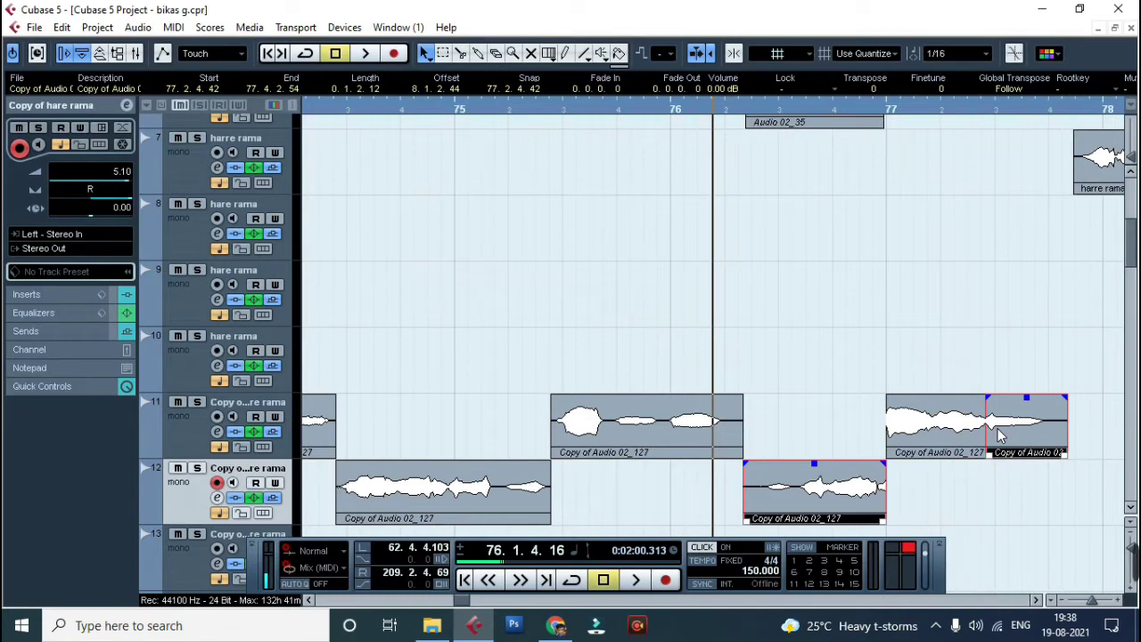
pyautogui.hotkey('ctrl', 'z')
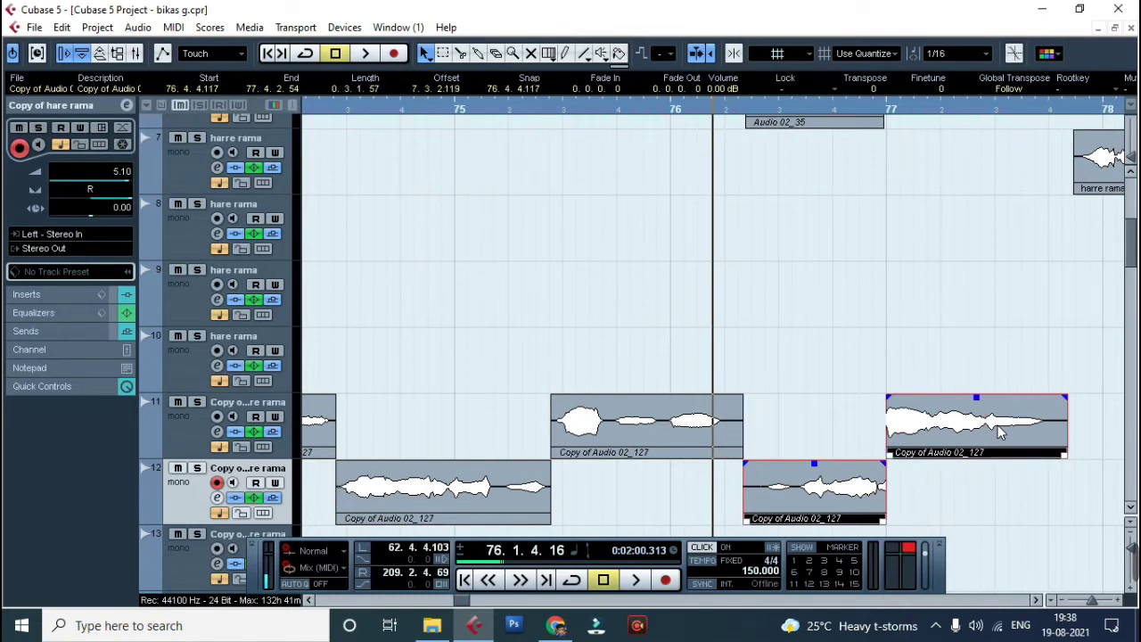
# Step: Copy the track 12 clip at 76.2.2.44 straight up to track 11 and split both copies at 76.3.2.56 and 76.4.1.90
pyautogui.click(809, 485)
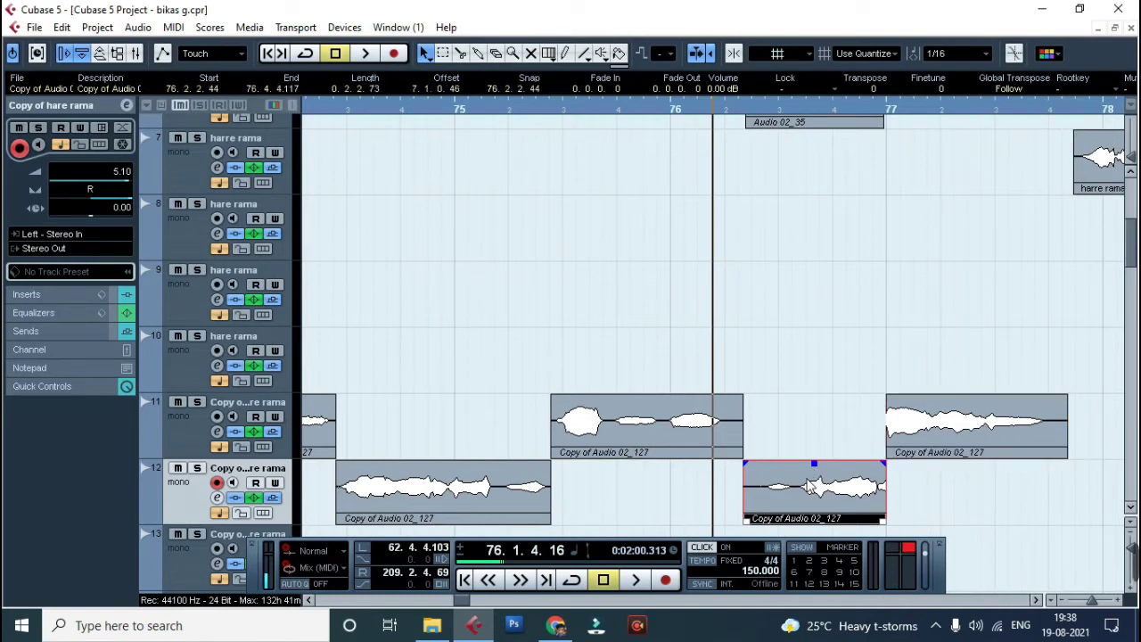
pyautogui.moveTo(810, 486); pyautogui.dragTo(798, 441)
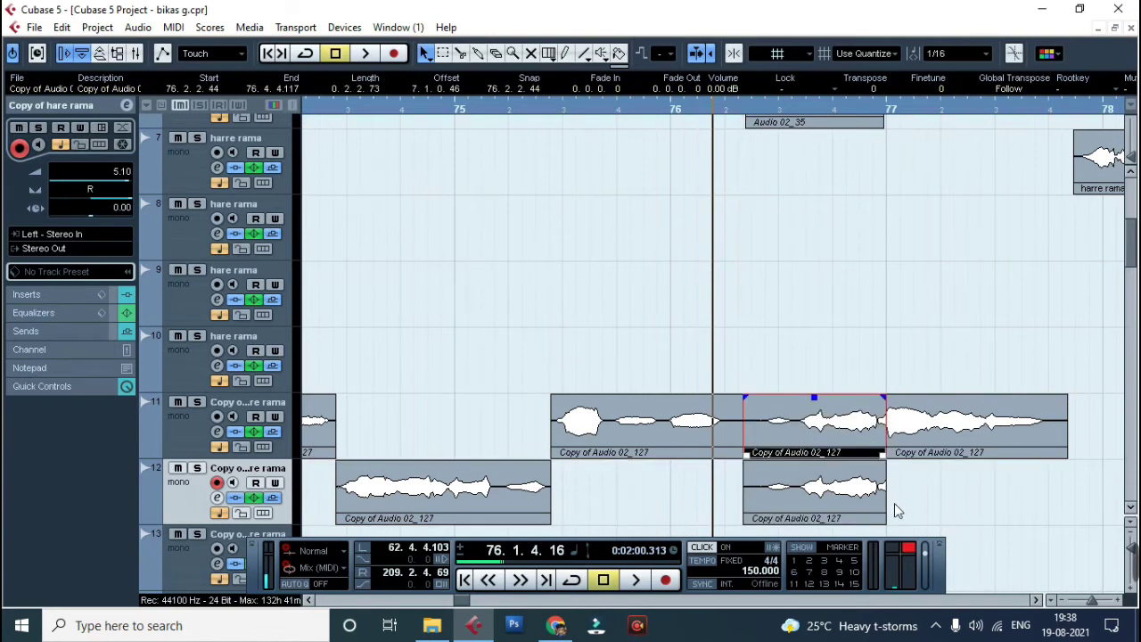
pyautogui.moveTo(737, 516); pyautogui.dragTo(838, 455)
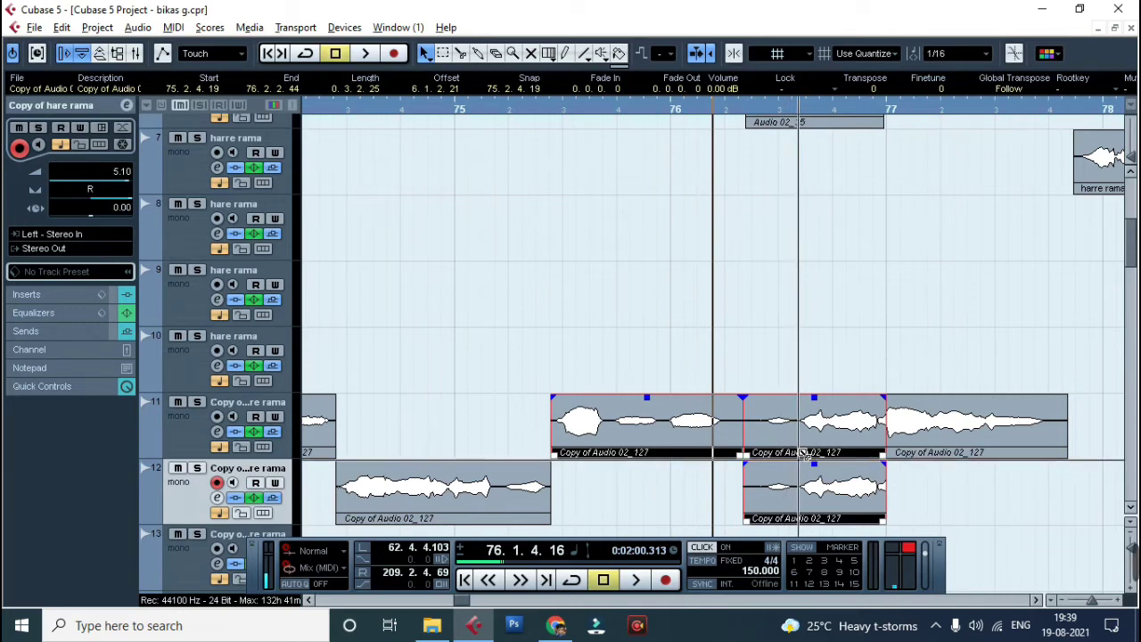
pyautogui.click(799, 453)
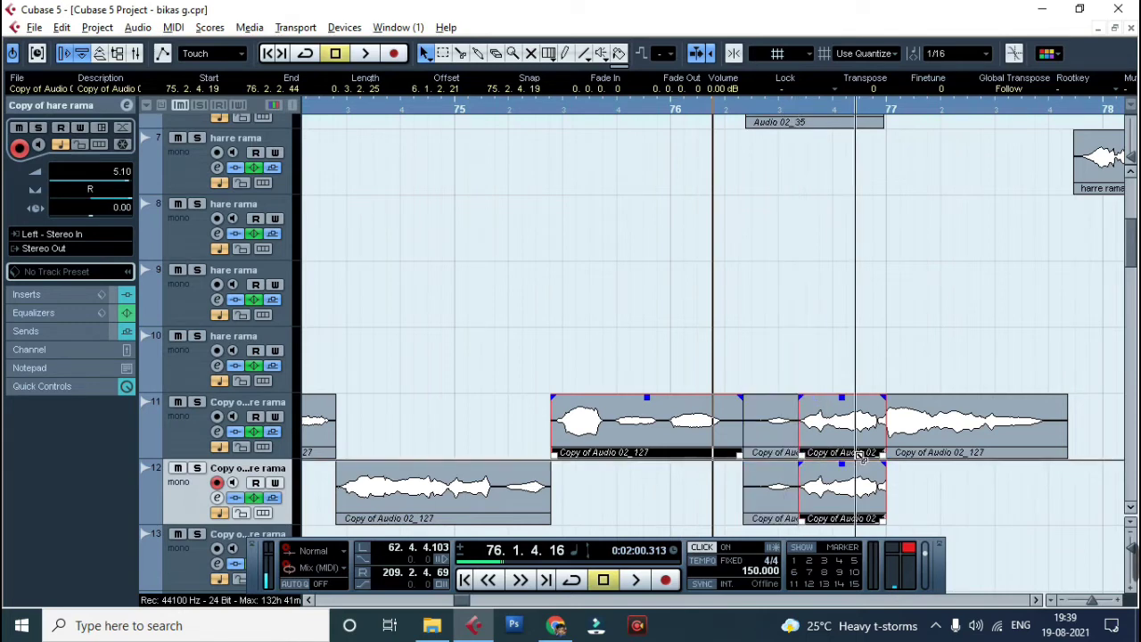
pyautogui.click(843, 454)
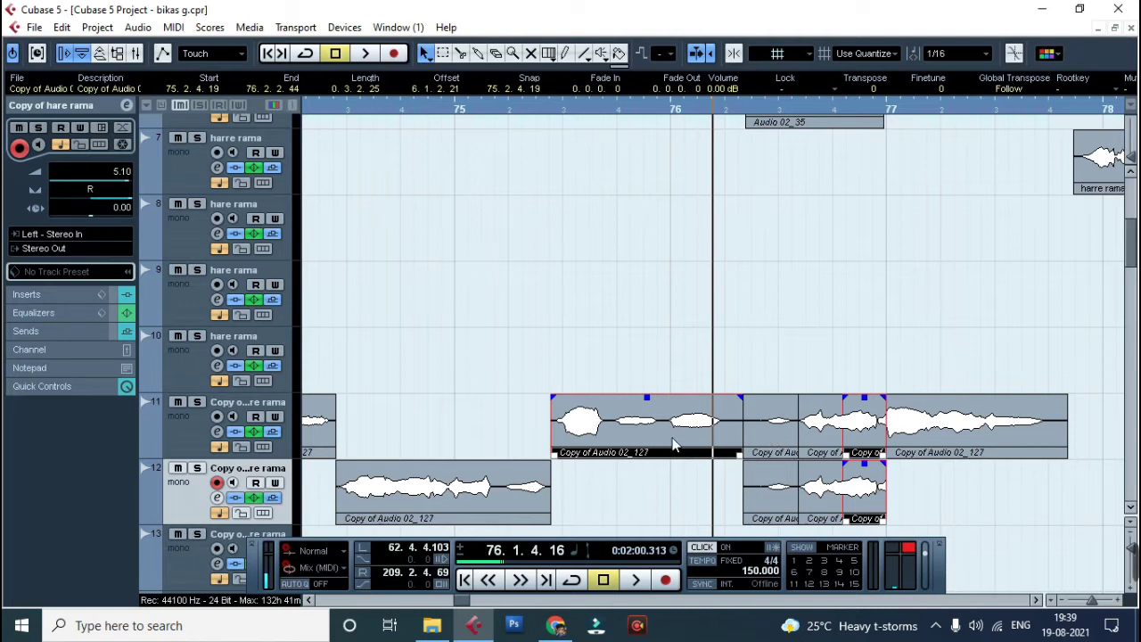
# Step: Delete the first and third pieces on track 11 and the middle piece on track 12, and listen from 76.1.4.16
pyautogui.click(185, 421)
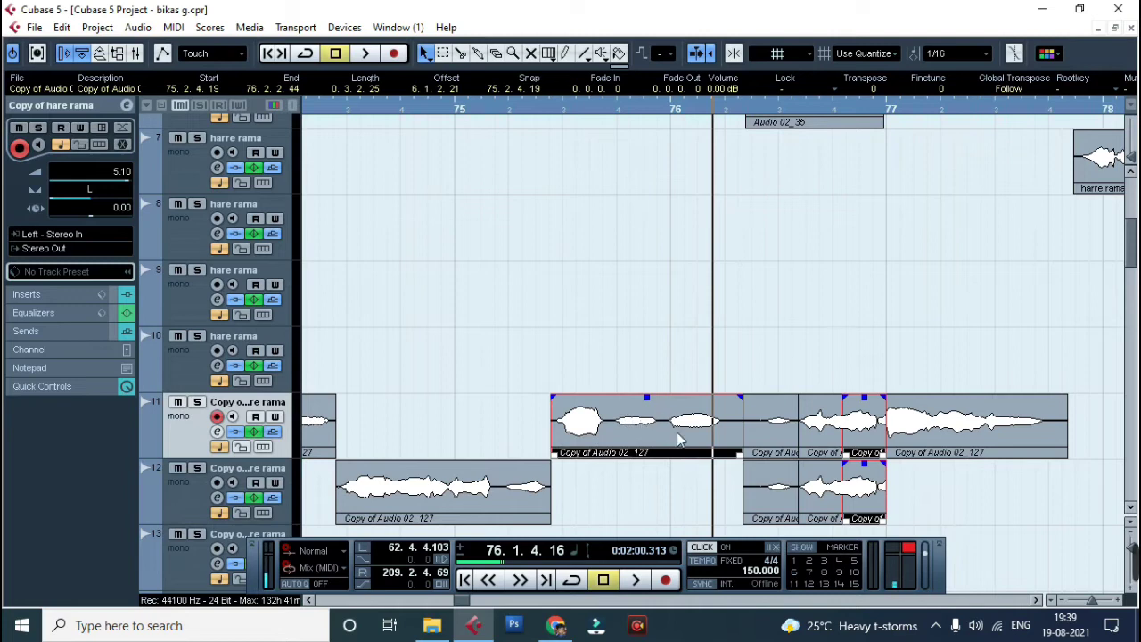
pyautogui.click(772, 427)
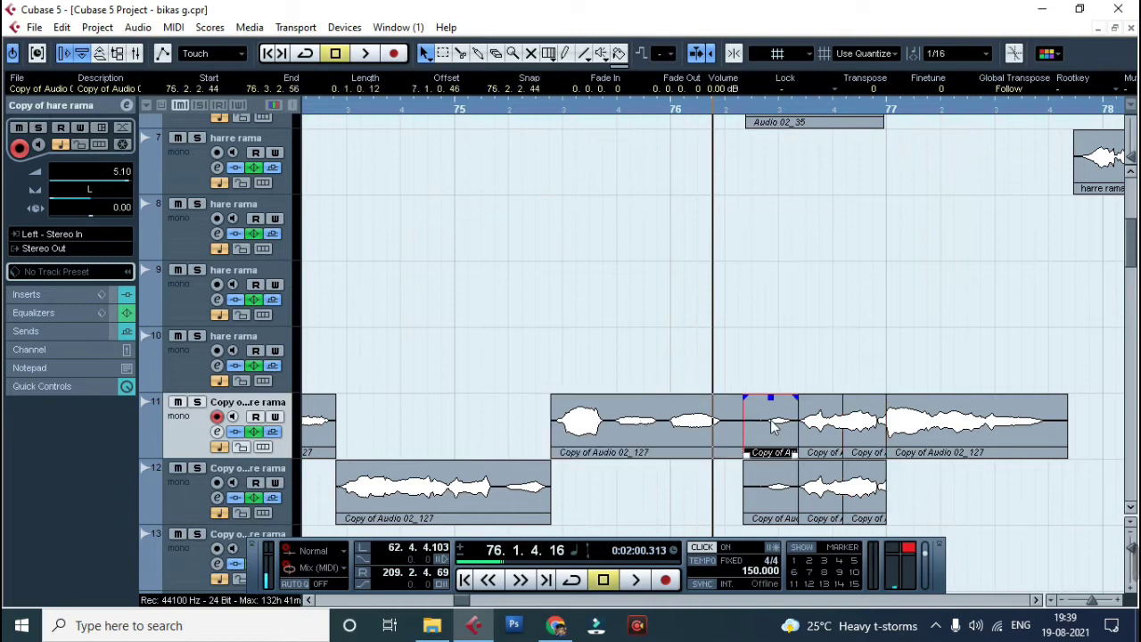
pyautogui.press('Delete')
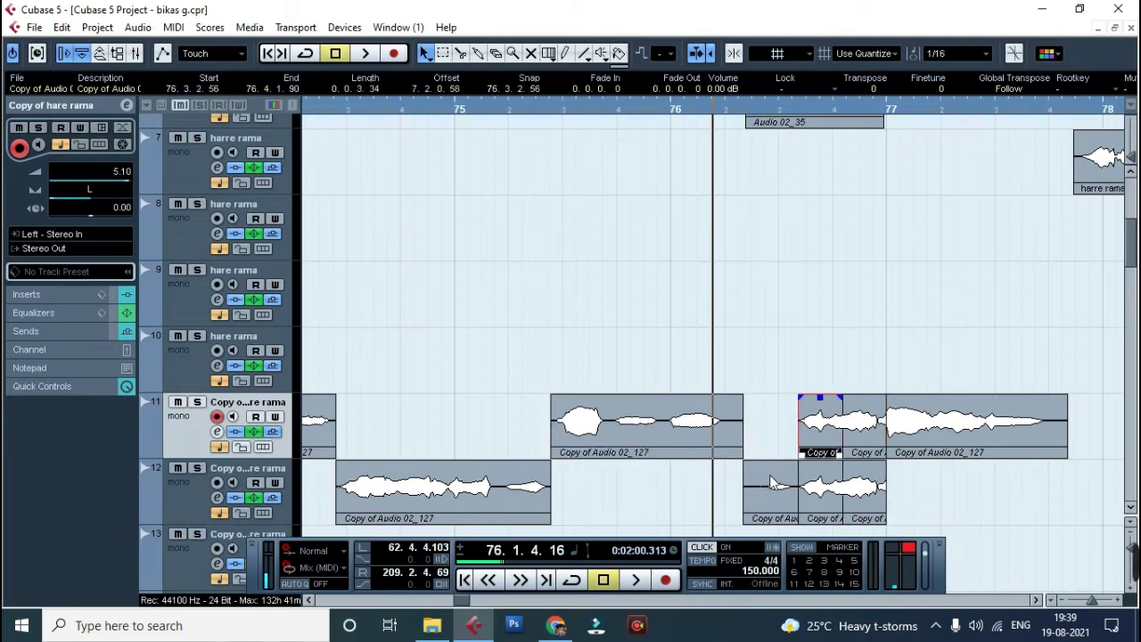
pyautogui.click(827, 504)
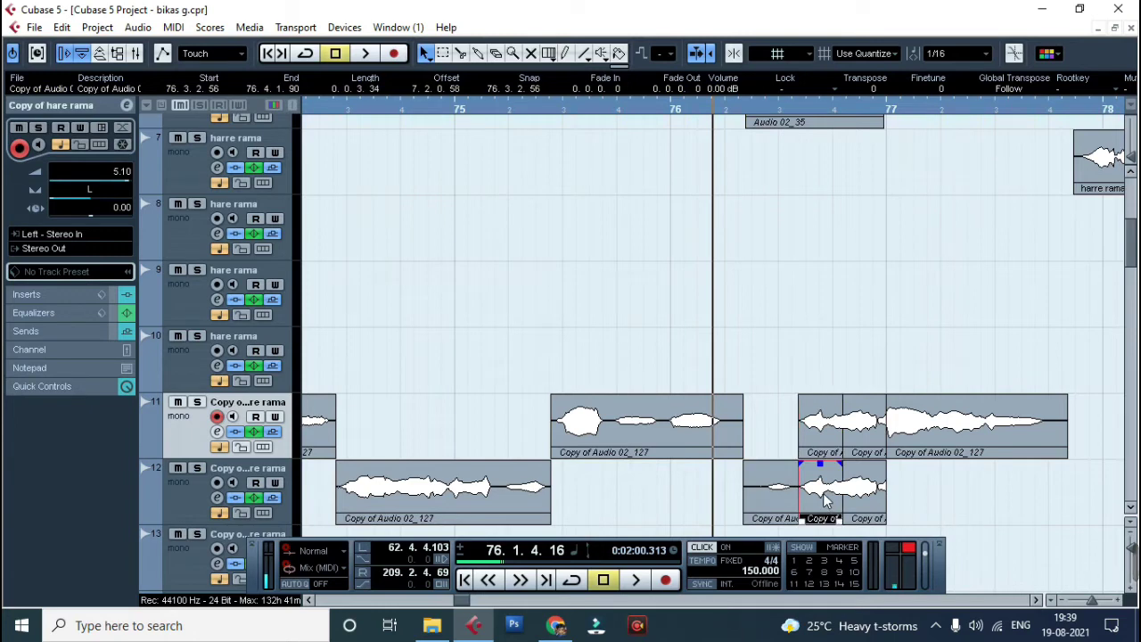
pyautogui.press('Delete')
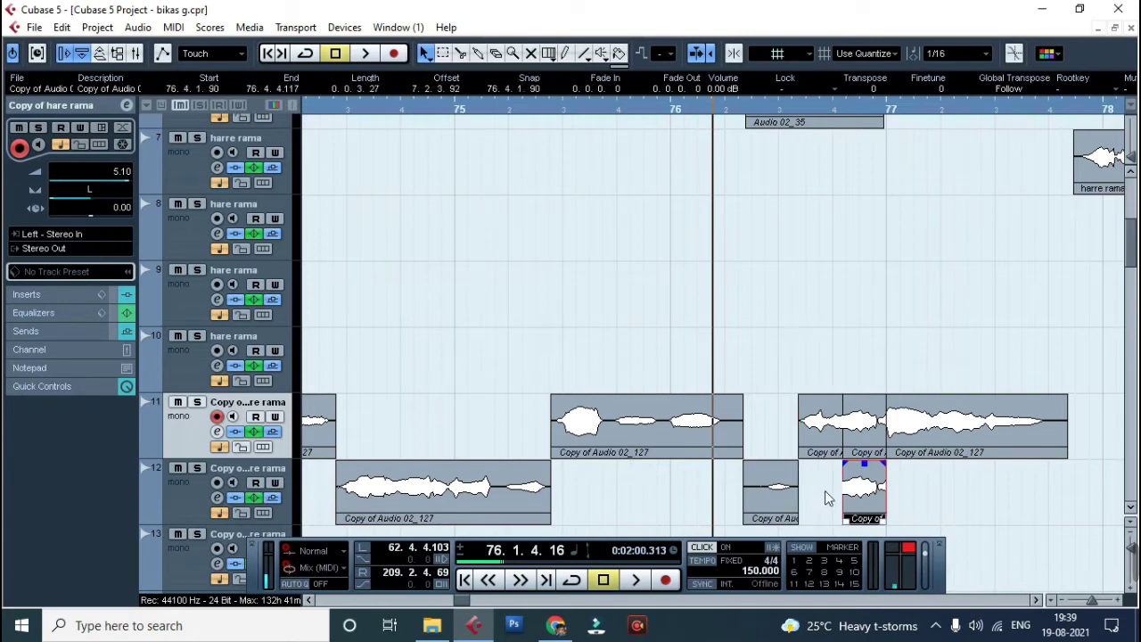
pyautogui.click(860, 430)
pyautogui.press('Delete')
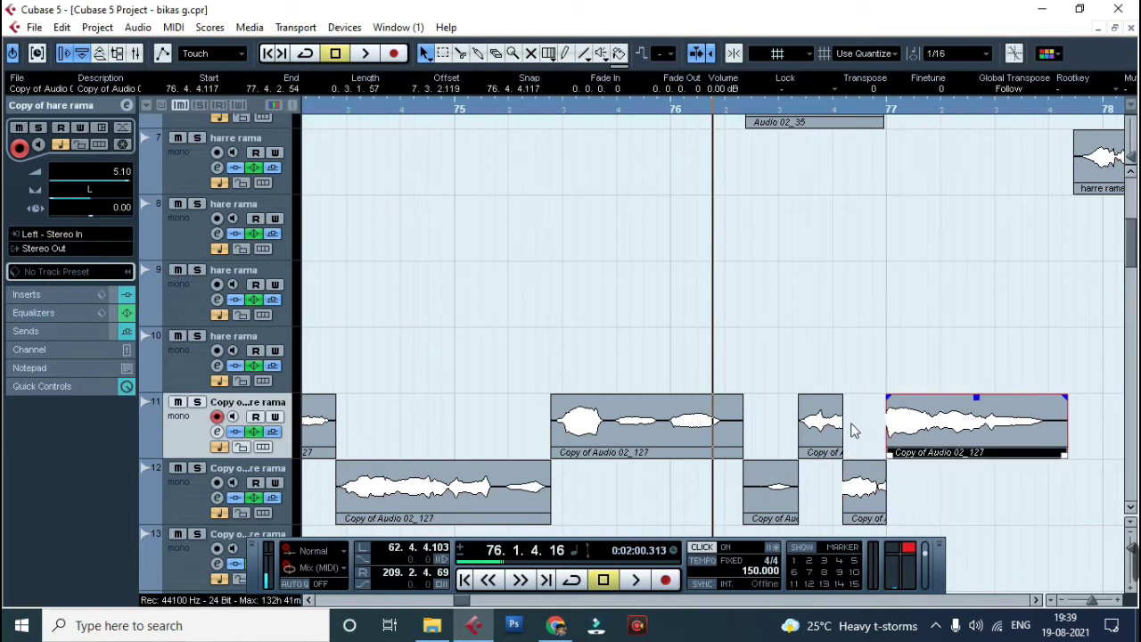
pyautogui.press('space')
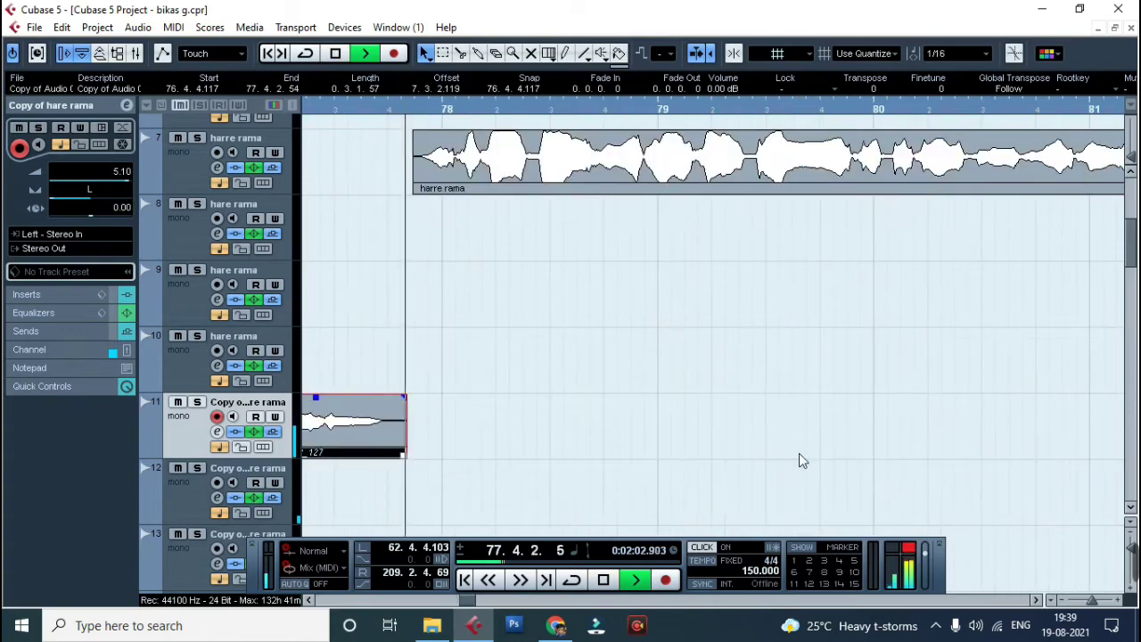
pyautogui.press('space')
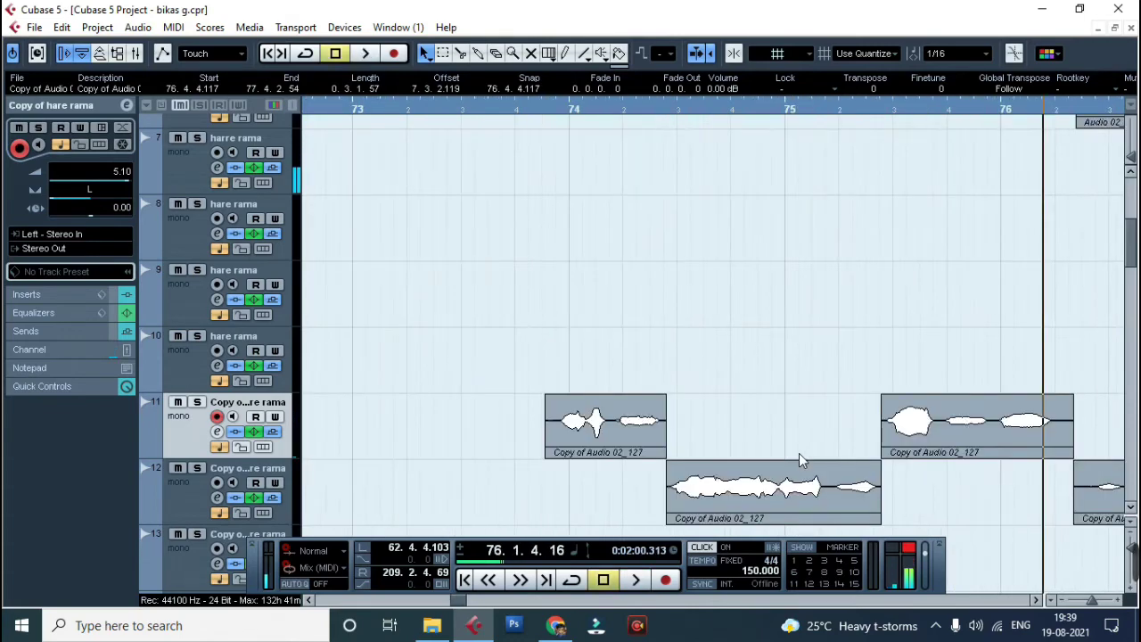
# Step: Place the playback position at 110.2.2.11, ahead of the second group of echo clips on tracks 11 and 12
pyautogui.press('g')
pyautogui.press('g')
pyautogui.press('g')
pyautogui.press('g')
pyautogui.press('g')
pyautogui.press('g')
pyautogui.press('g')
pyautogui.press('g')
pyautogui.press('g')
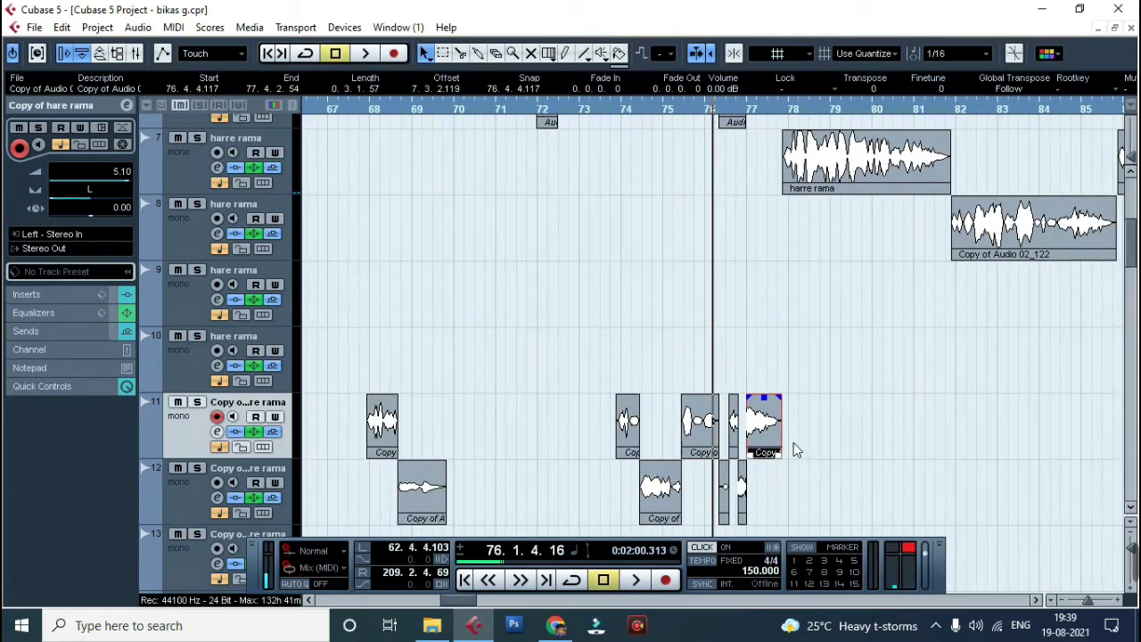
pyautogui.press('g')
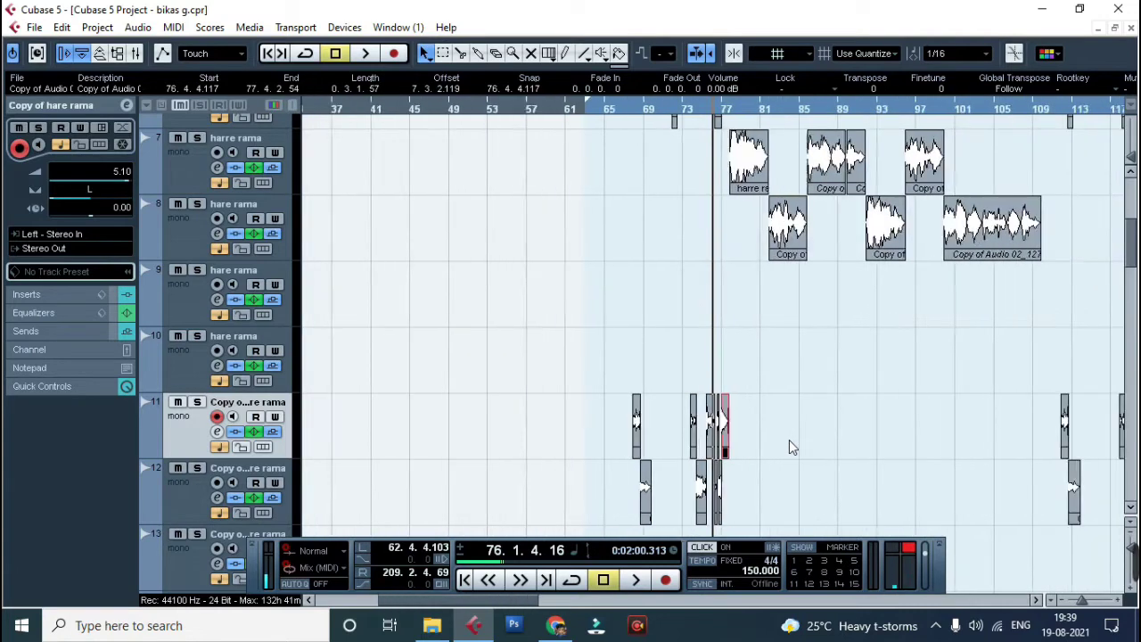
pyautogui.press('g')
pyautogui.press('space')
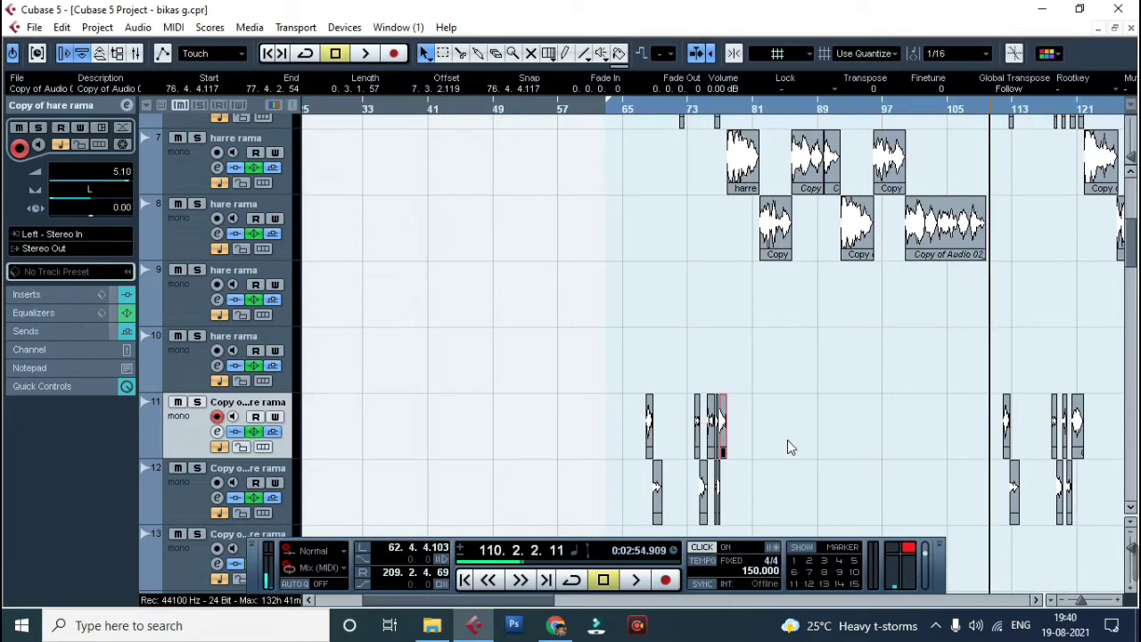
# Step: Play from 110.2.2.11 and examine the echo clips at bars 112 and 113 on tracks 11 and 12 up close
pyautogui.press('space')
pyautogui.press('h')
pyautogui.press('h')
pyautogui.press('h')
pyautogui.press('h')
pyautogui.press('h')
pyautogui.press('h')
pyautogui.press('h')
pyautogui.press('h')
pyautogui.press('h')
pyautogui.press('h')
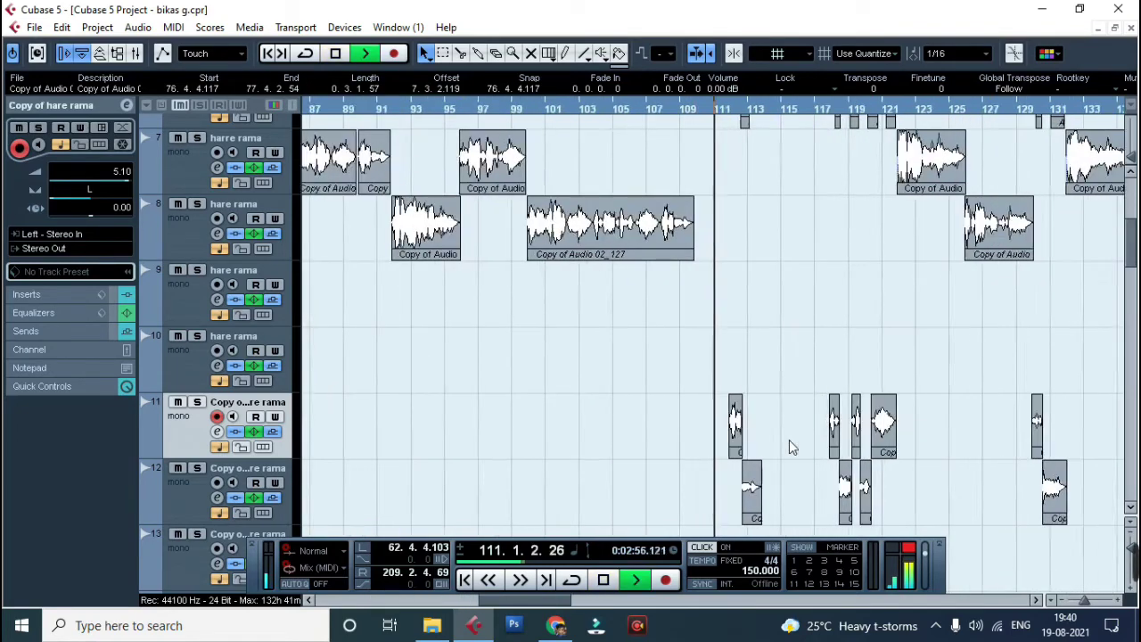
pyautogui.press('h')
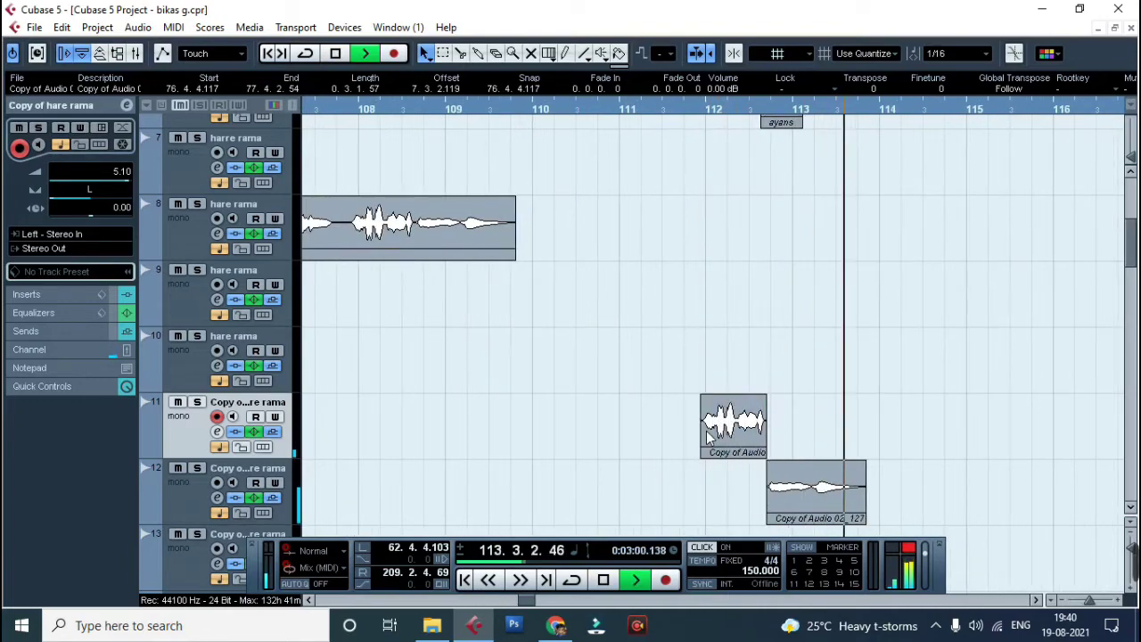
# Step: Continue listening through the track 11 and 12 echo clips between bars 117 and 122 in an overview, with the clip selection cleared
pyautogui.press('g')
pyautogui.press('g')
pyautogui.press('g')
pyautogui.press('g')
pyautogui.press('g')
pyautogui.press('g')
pyautogui.press('g')
pyautogui.press('g')
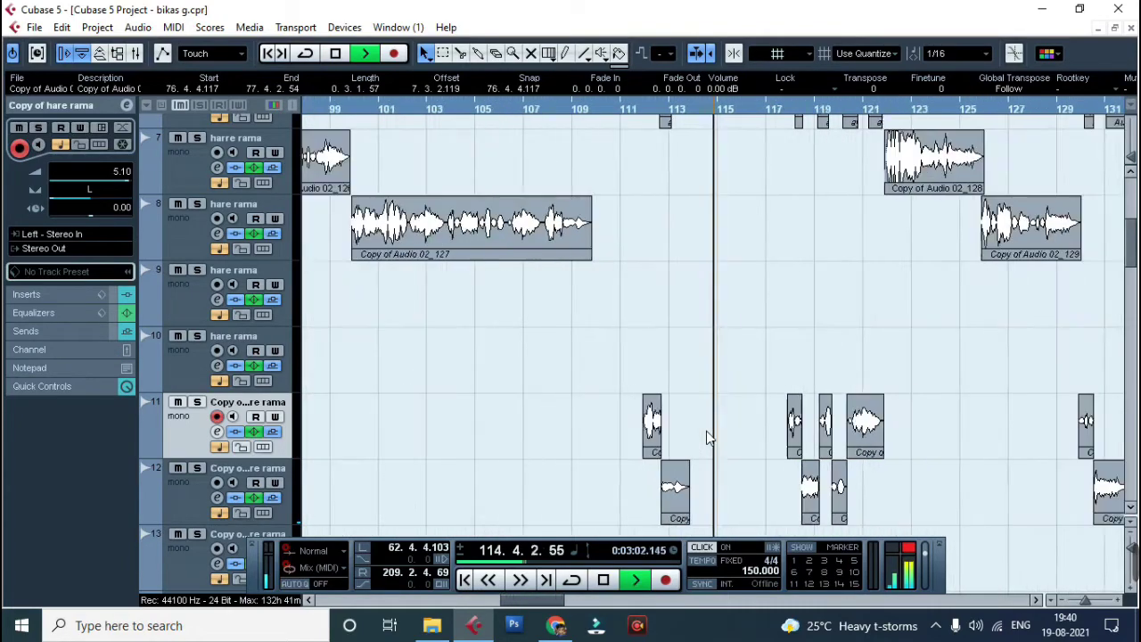
pyautogui.press('g')
pyautogui.press('g')
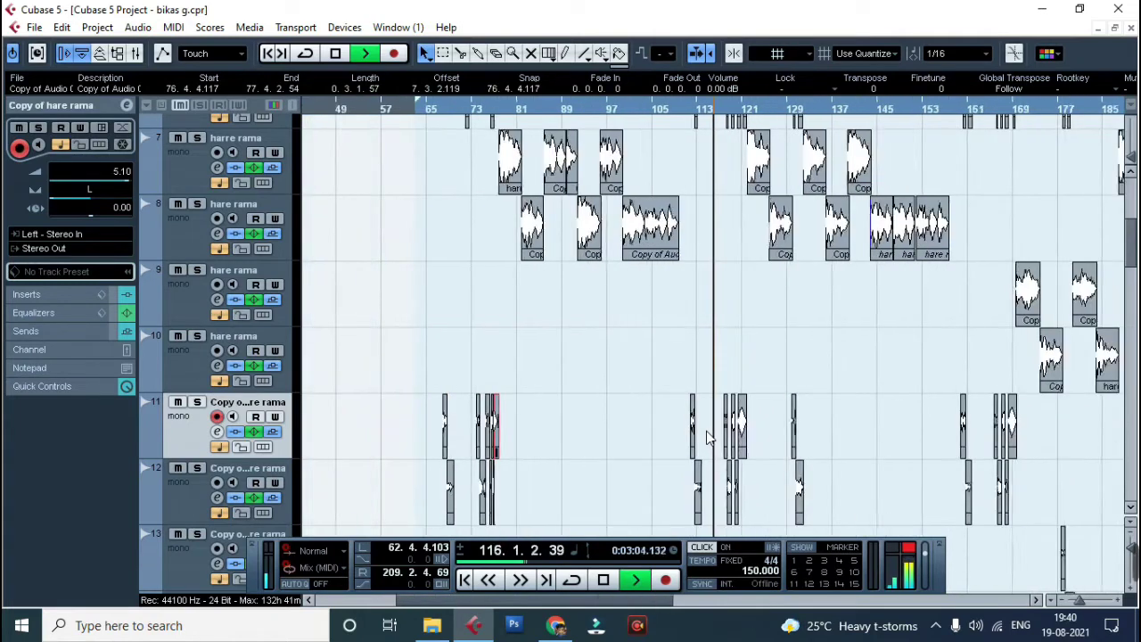
pyautogui.click(637, 436)
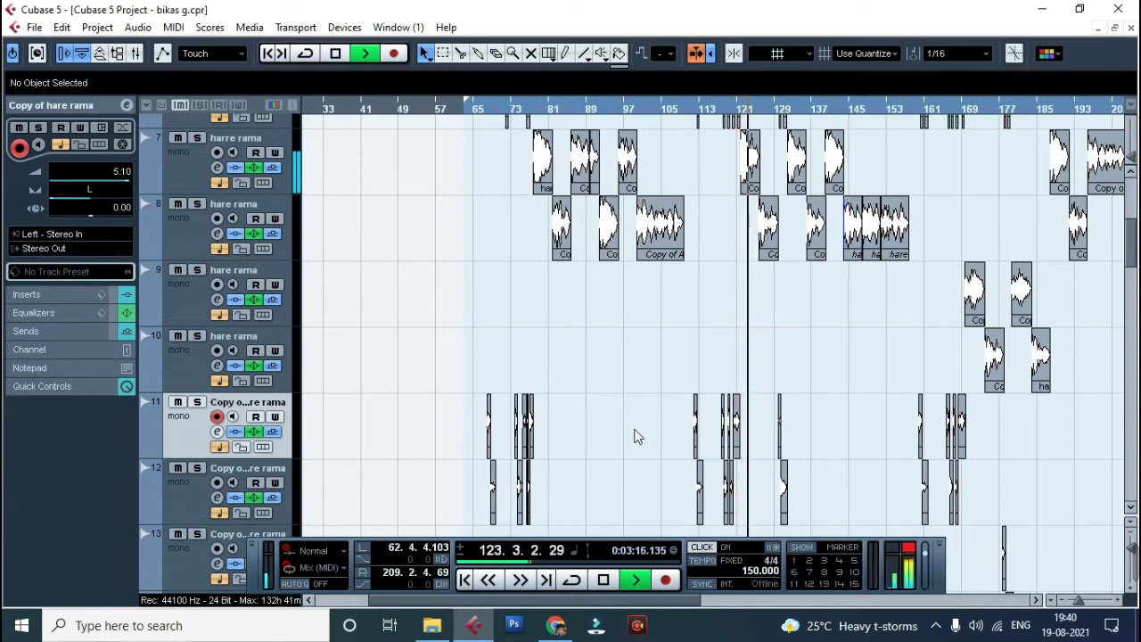
# Step: Play from 128.2.3.117 and check the pair of echo clips at bars 130 and 131 on tracks 11 and 12
pyautogui.press('space')
pyautogui.press('space')
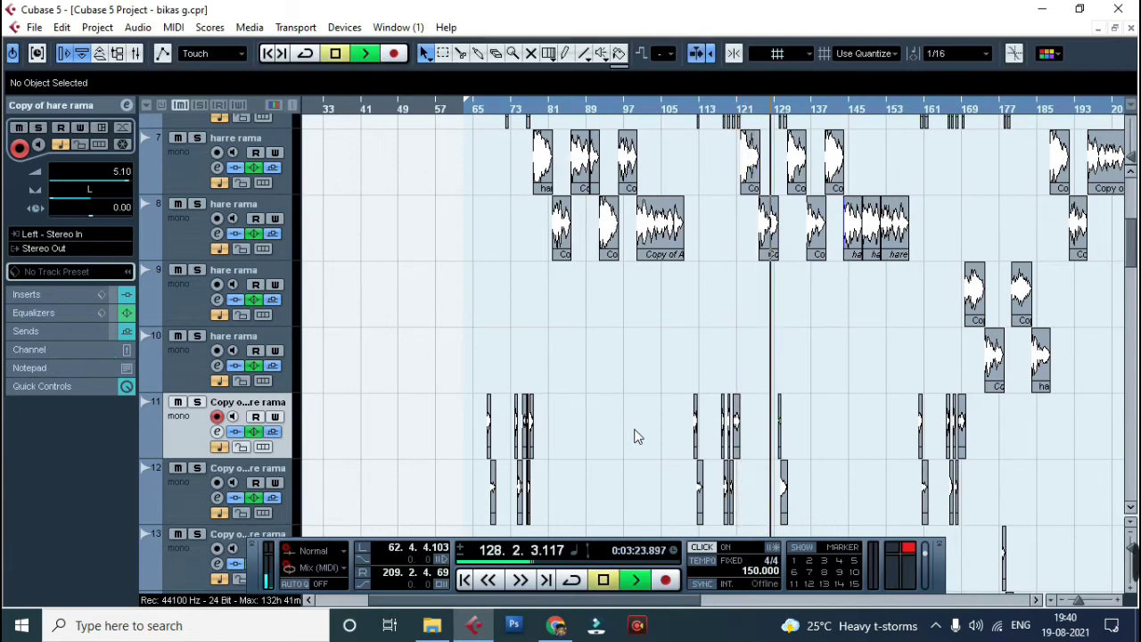
pyautogui.press('h')
pyautogui.press('h')
pyautogui.press('h')
pyautogui.press('h')
pyautogui.press('h')
pyautogui.press('h')
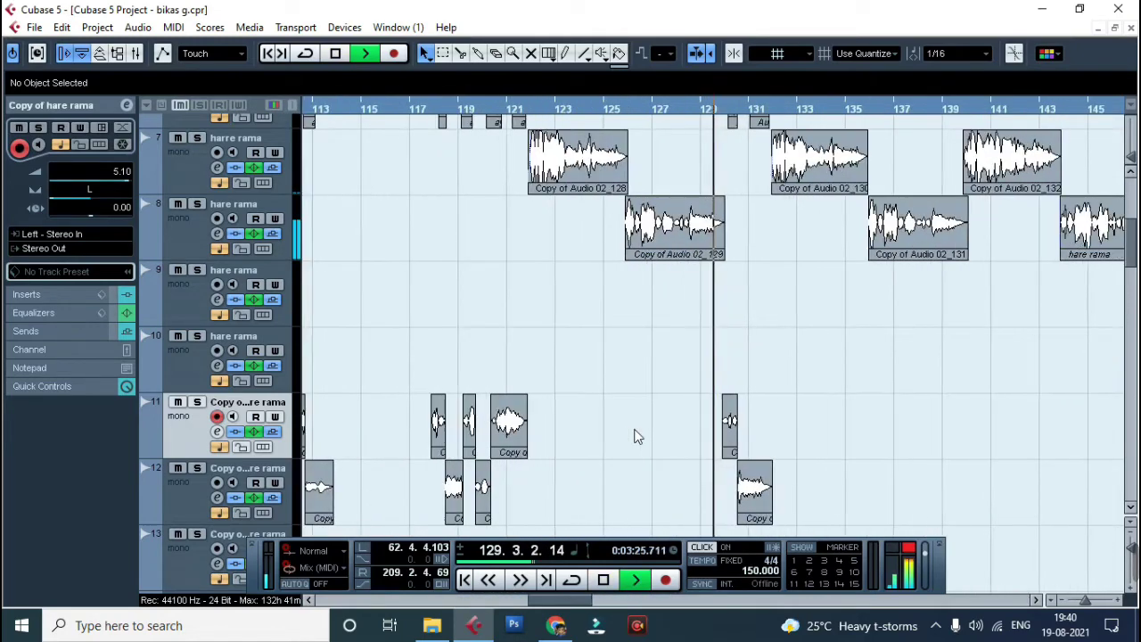
pyautogui.press('h')
pyautogui.press('h')
pyautogui.press('h')
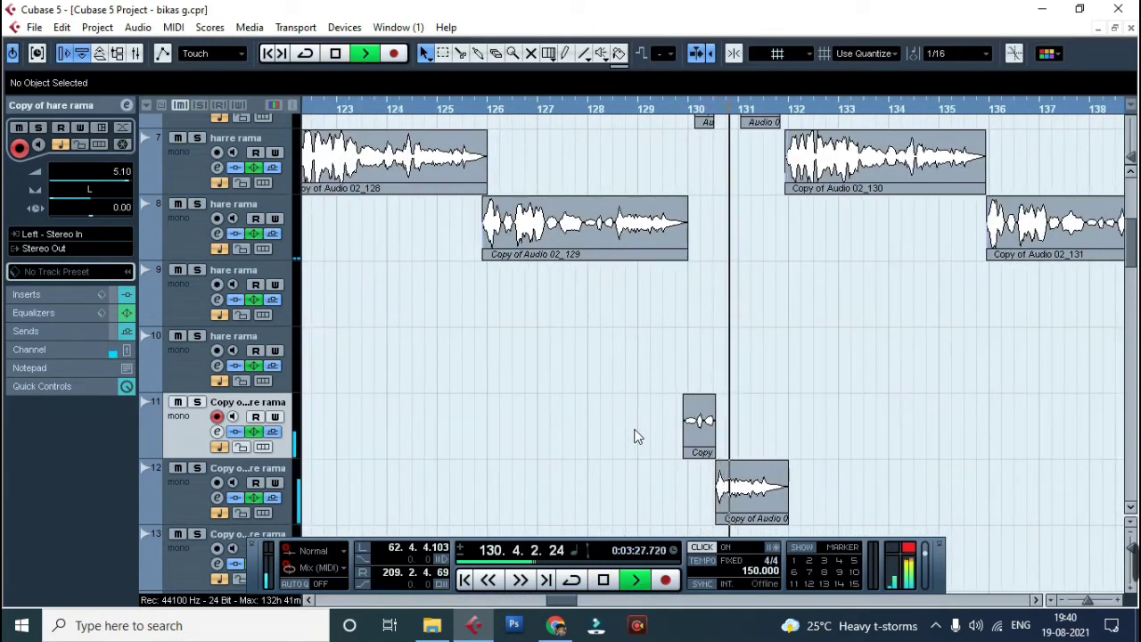
pyautogui.press('space')
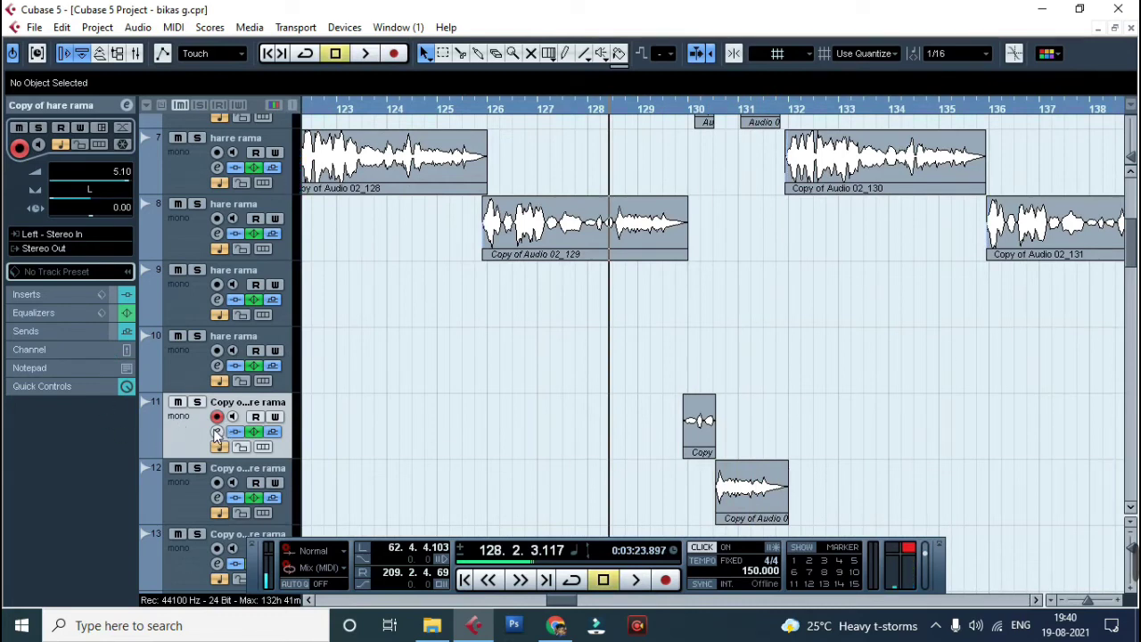
# Step: Review the inserts, equalizer and sends in track 11's channel settings, and return to the maximized project window
pyautogui.click(249, 445)
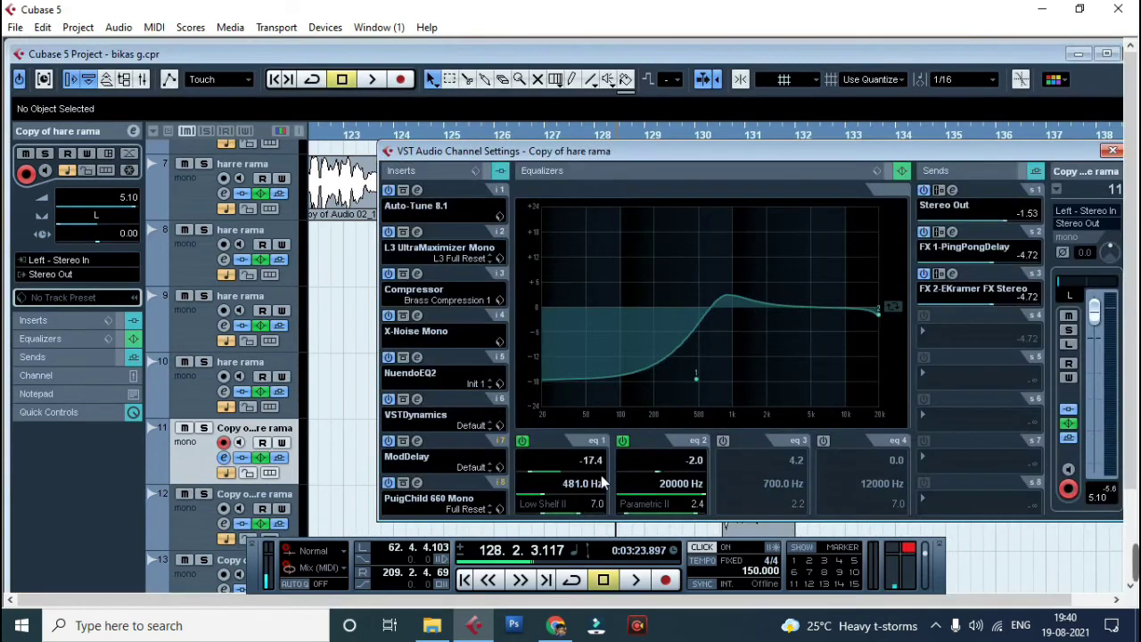
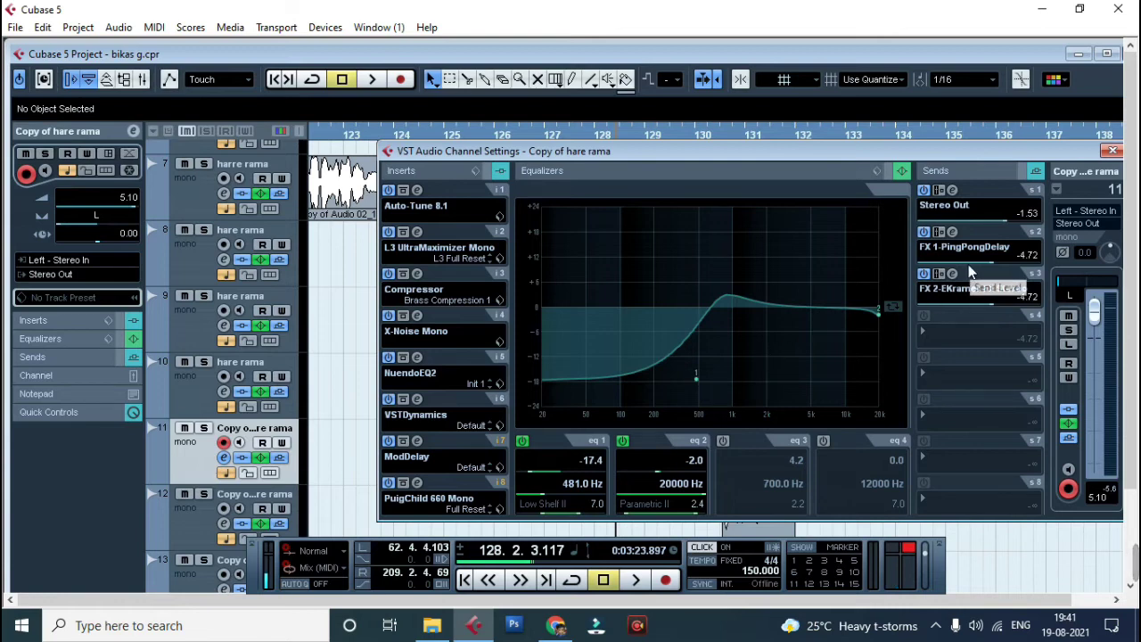
pyautogui.click(1112, 150)
pyautogui.click(1106, 54)
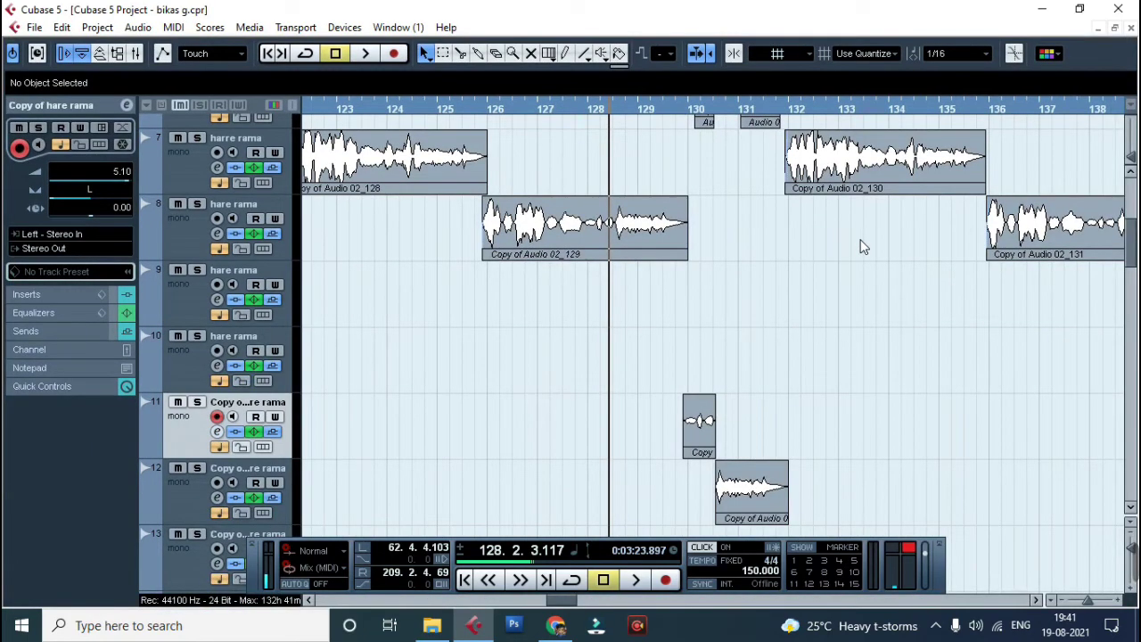
# Step: Play from 159.1.1.101 and check the echo clips at bars 160 and 161 on tracks 11 and 12, up close and in overview
pyautogui.keyDown('ctrl'); pyautogui.scroll(-4, 805, 252); pyautogui.keyUp('ctrl')
pyautogui.keyDown('ctrl'); pyautogui.scroll(-3, 701, 367); pyautogui.keyUp('ctrl')
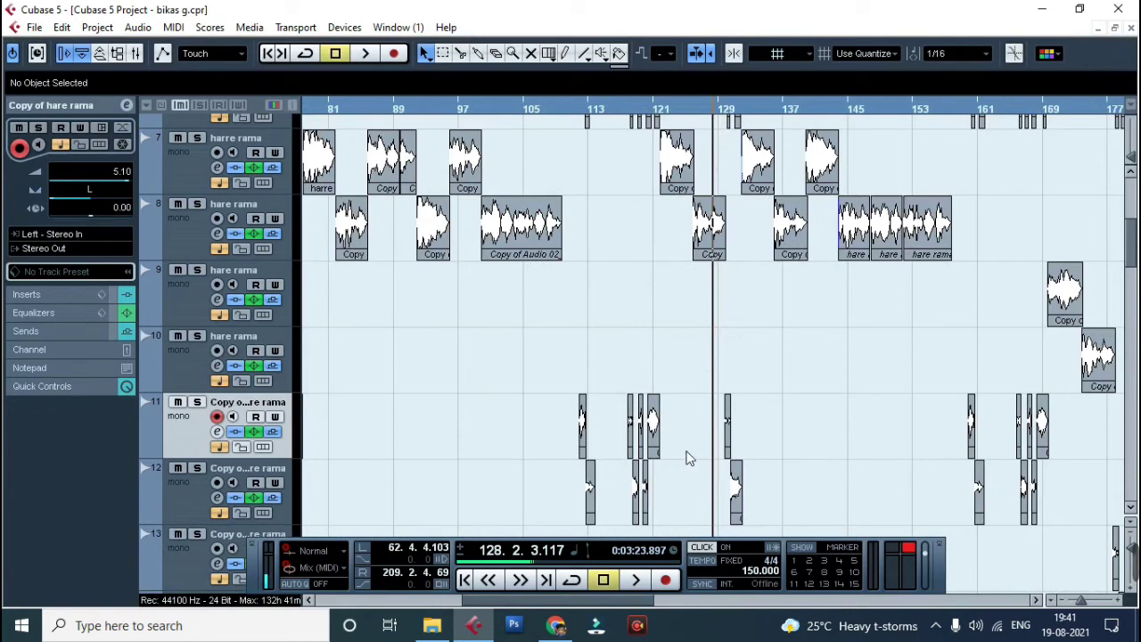
pyautogui.press('KP_Add')
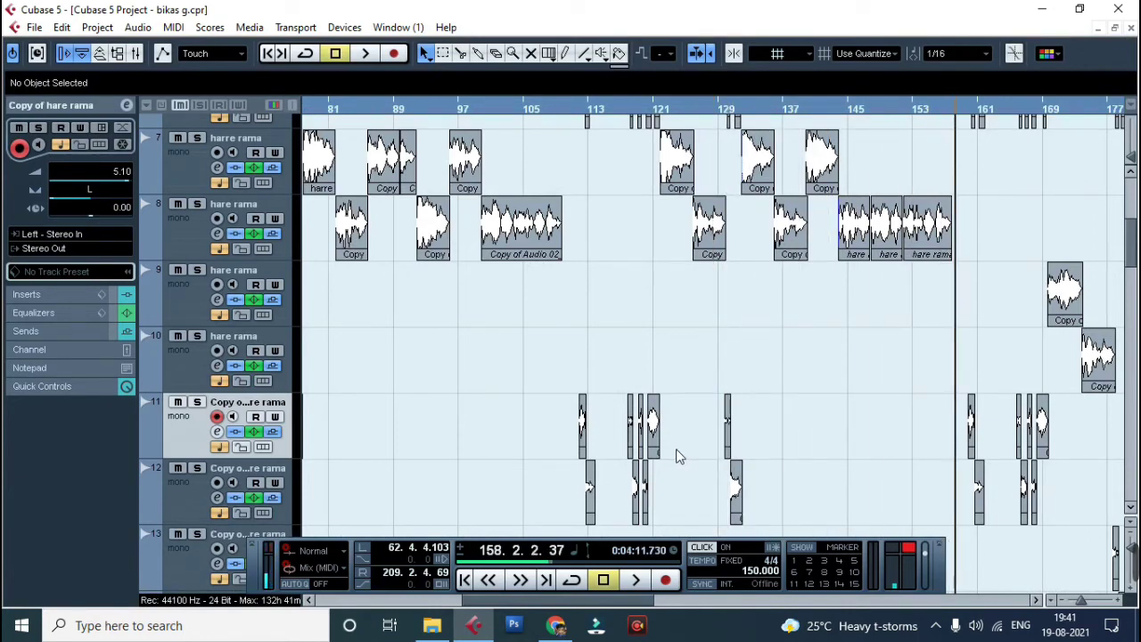
pyautogui.press('h')
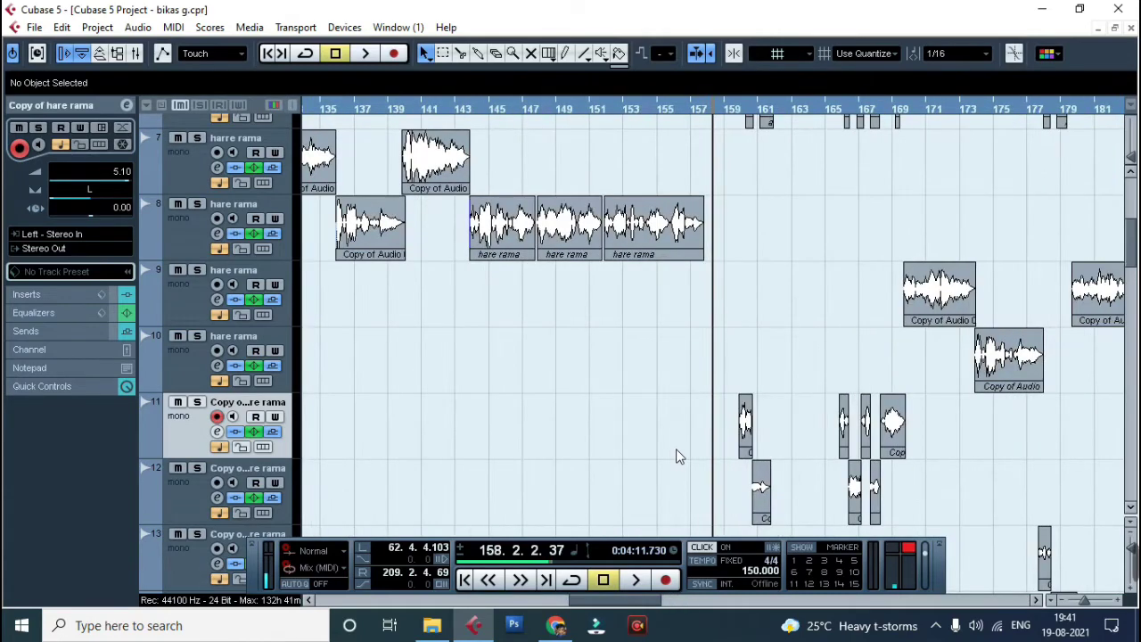
pyautogui.press('h')
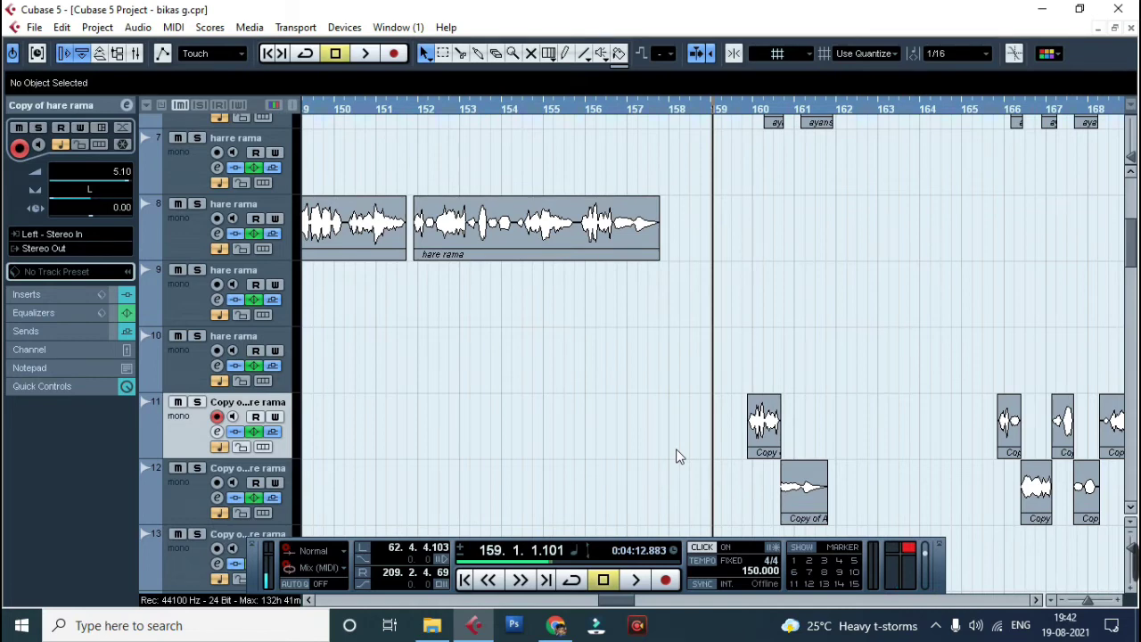
pyautogui.press('space')
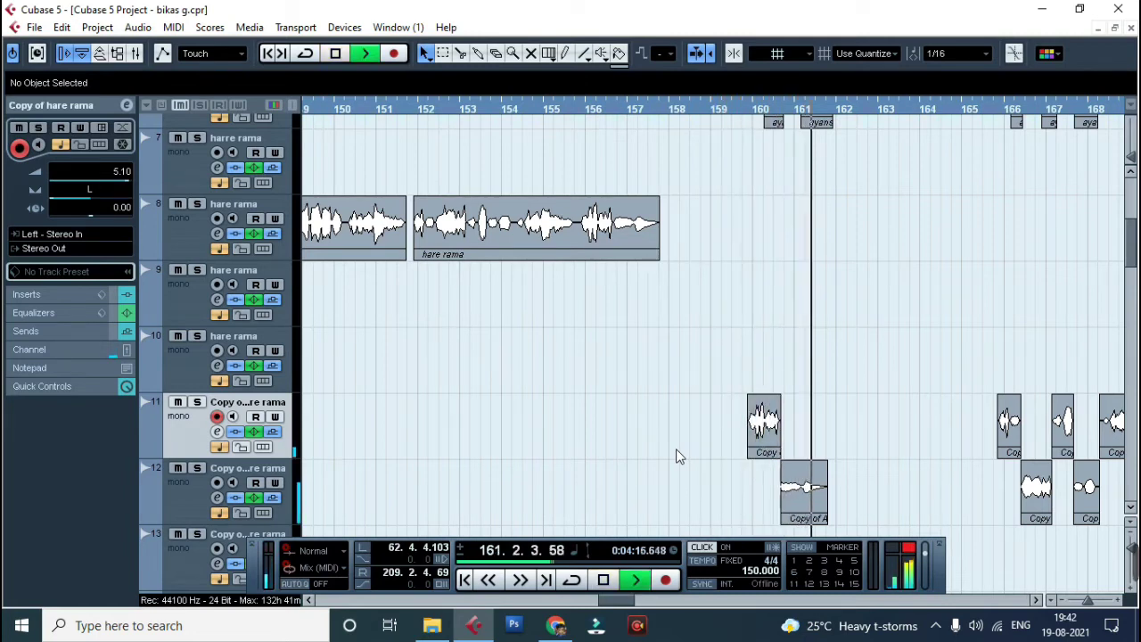
pyautogui.press('g')
pyautogui.press('g')
pyautogui.press('g')
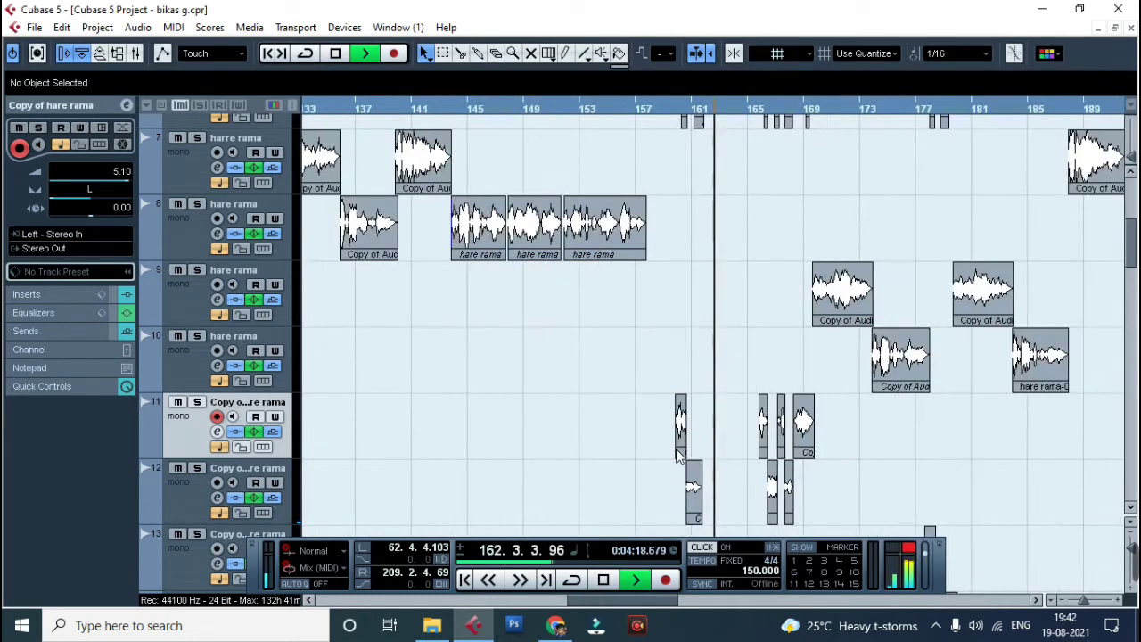
pyautogui.press('g')
pyautogui.press('g')
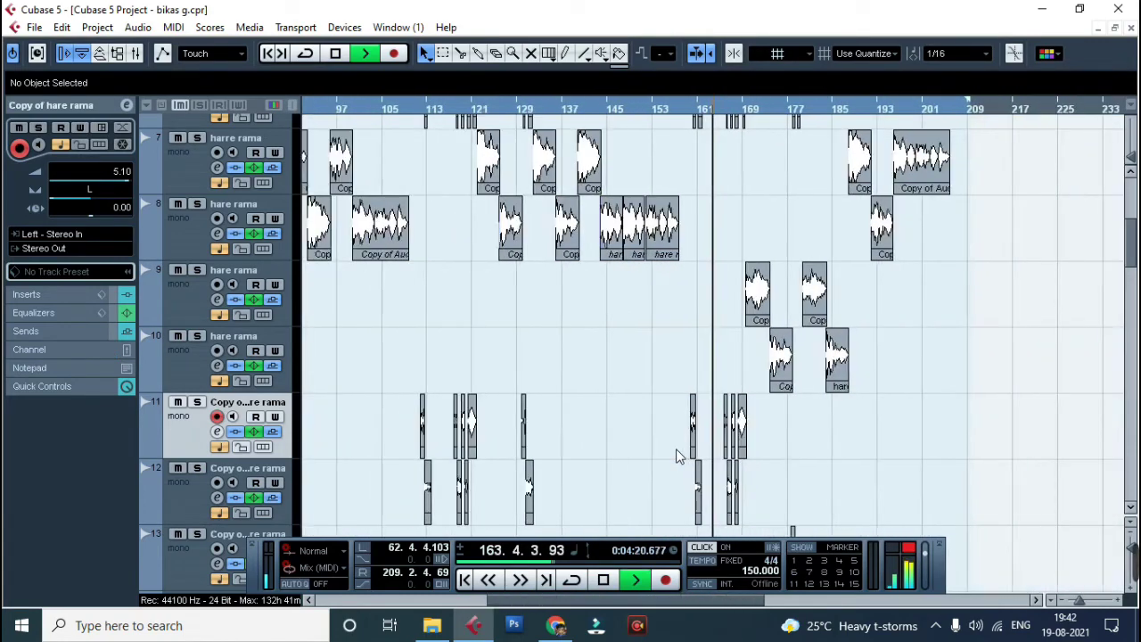
pyautogui.press('space')
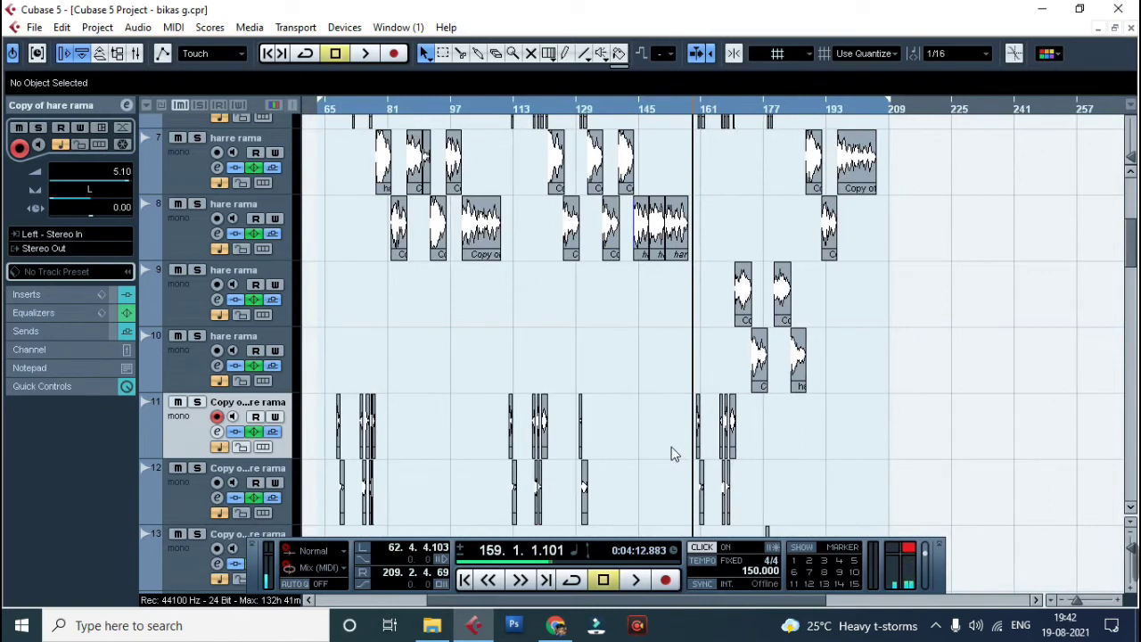
# Step: Move the playhead back to about bar 108 and listen to the end of the long vocal clip on track 8
pyautogui.press('KP_Subtract')
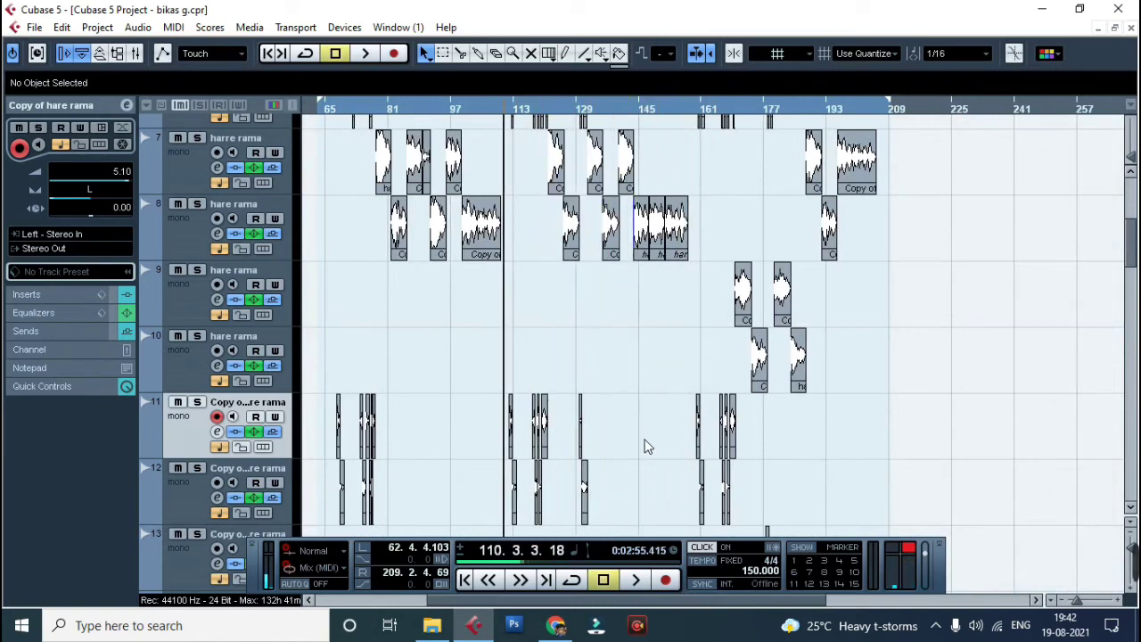
pyautogui.press('KP_Subtract')
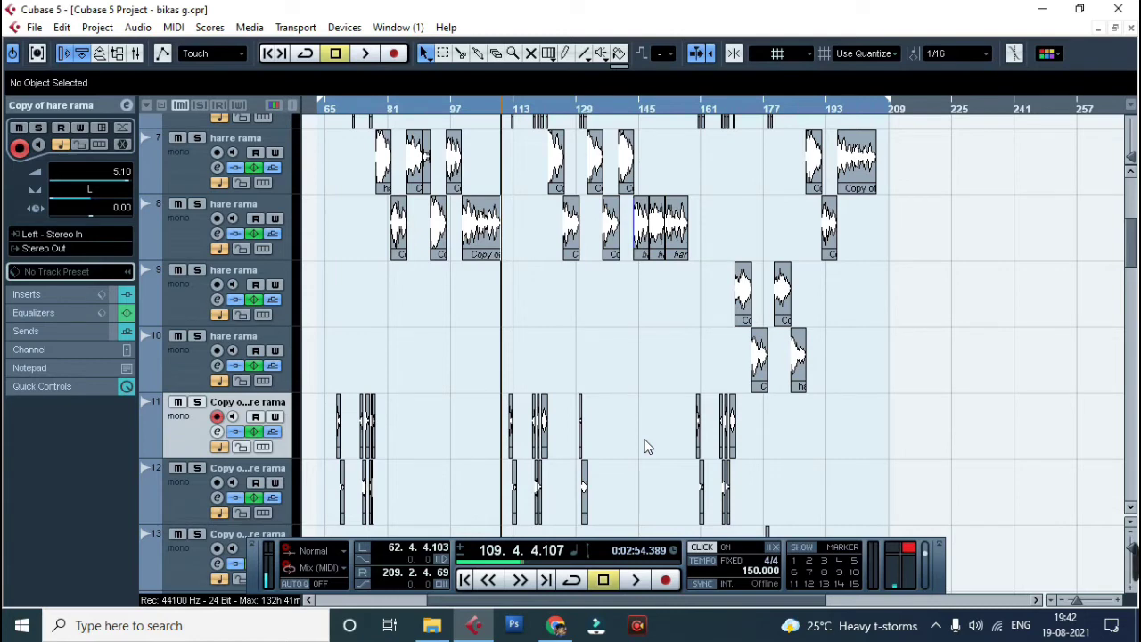
pyautogui.press('KP_Subtract')
pyautogui.press('space')
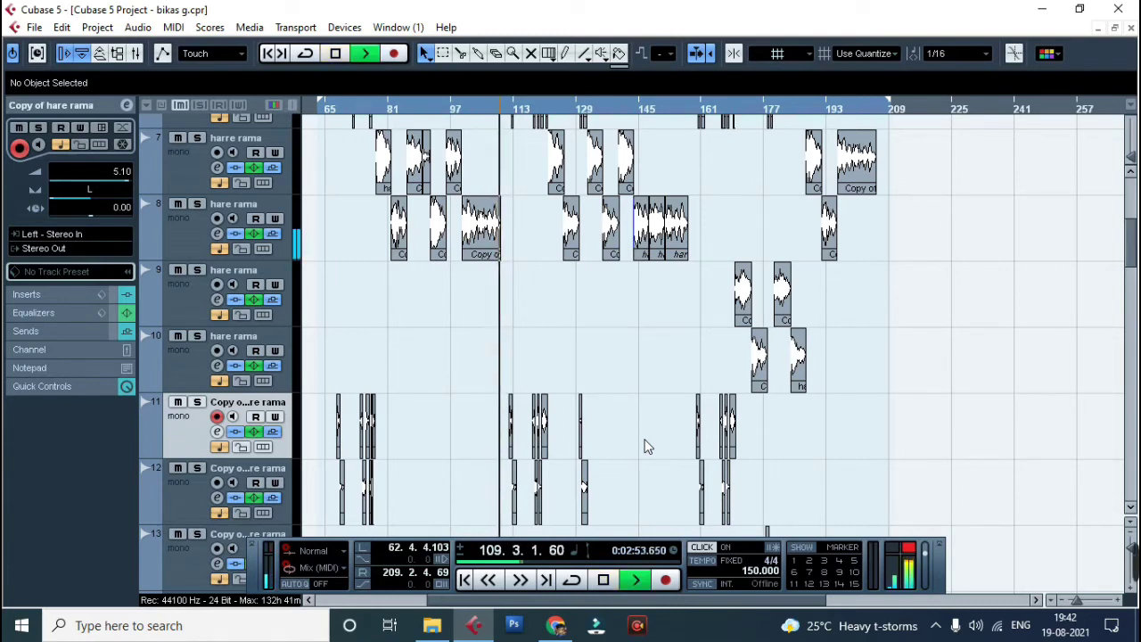
pyautogui.press('space')
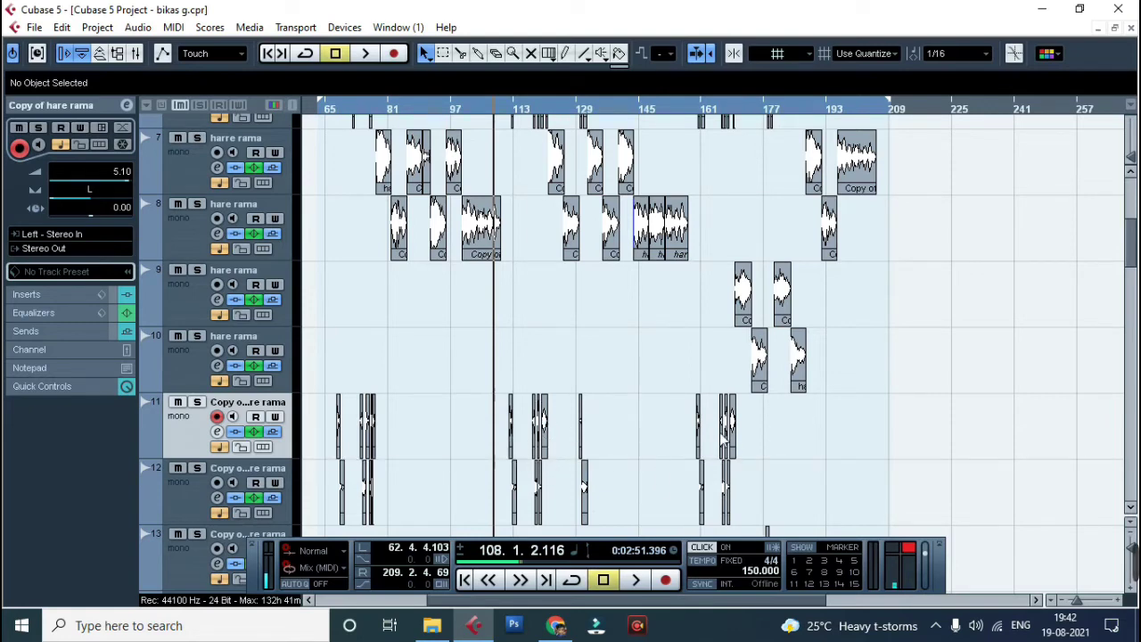
# Step: Play from 156.2.4.96 to hear the end of the last of the three adjoining track 8 clips
pyautogui.press('KP_Add')
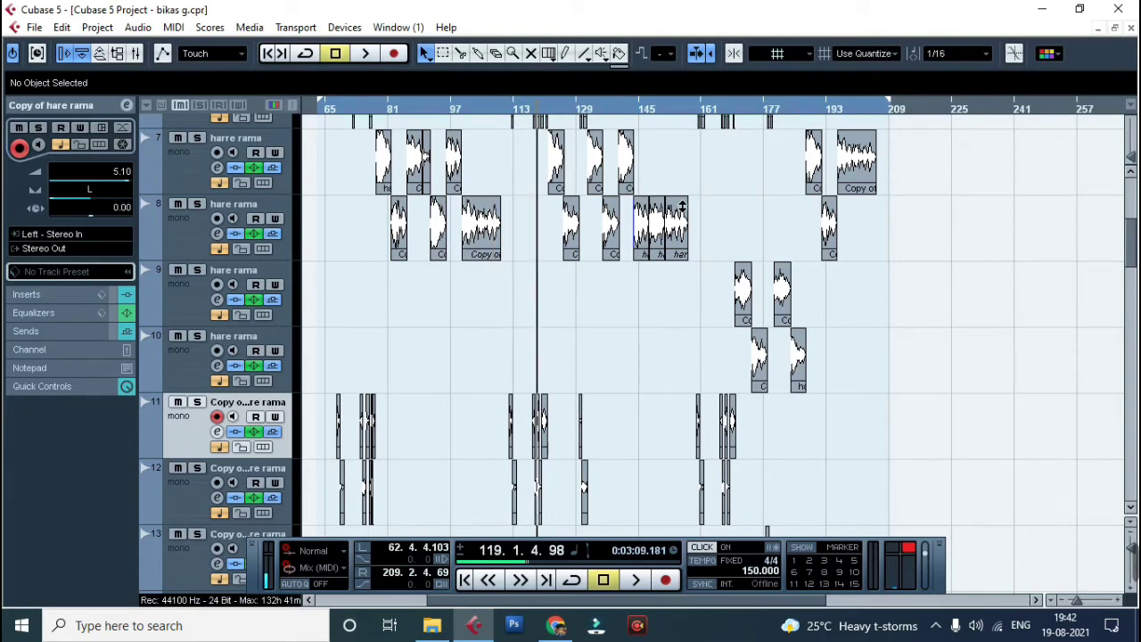
pyautogui.press('space')
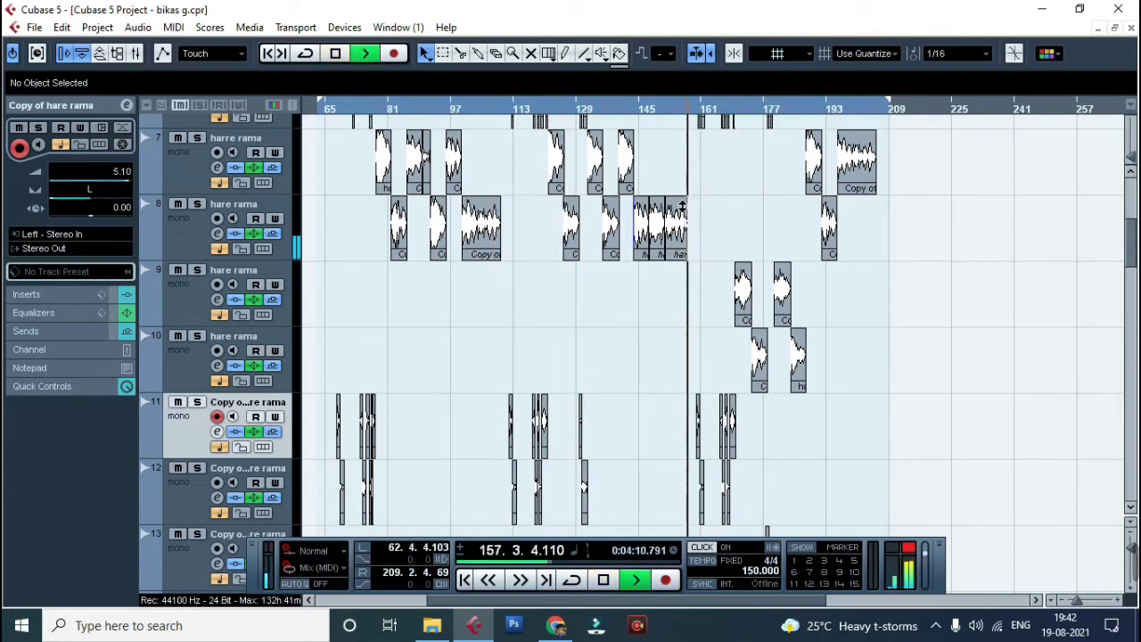
pyautogui.press('space')
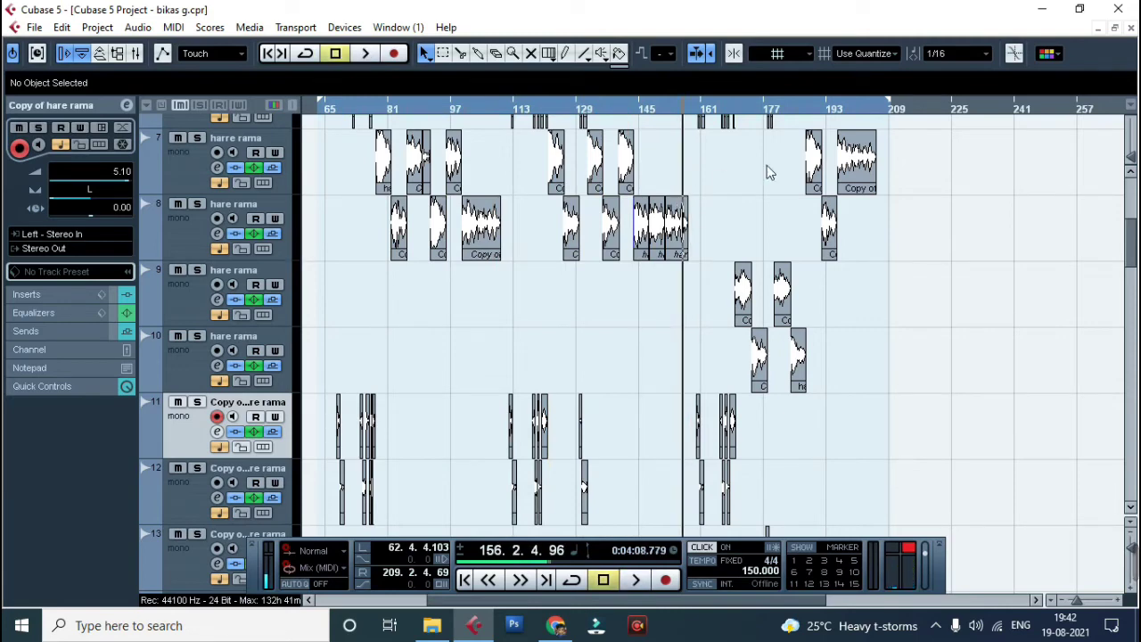
# Step: Try a copy of the echo clip group on tracks 11 and 12 at bar 144, move it to bar 185, and delete it
pyautogui.moveTo(559, 489); pyautogui.dragTo(640, 439)
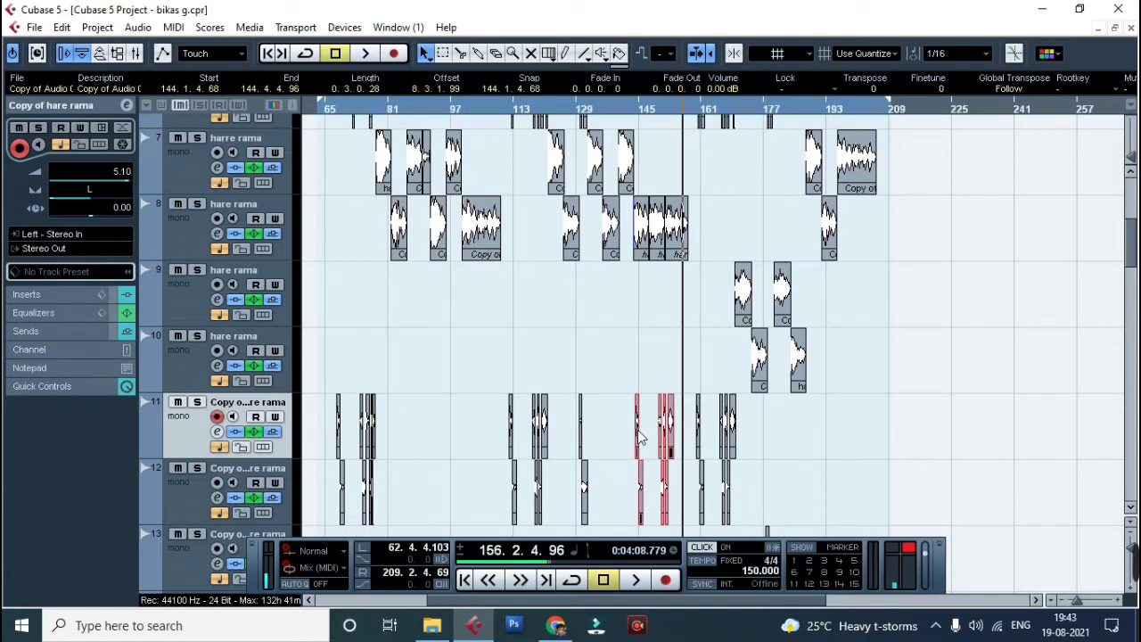
pyautogui.moveTo(637, 437); pyautogui.dragTo(802, 445)
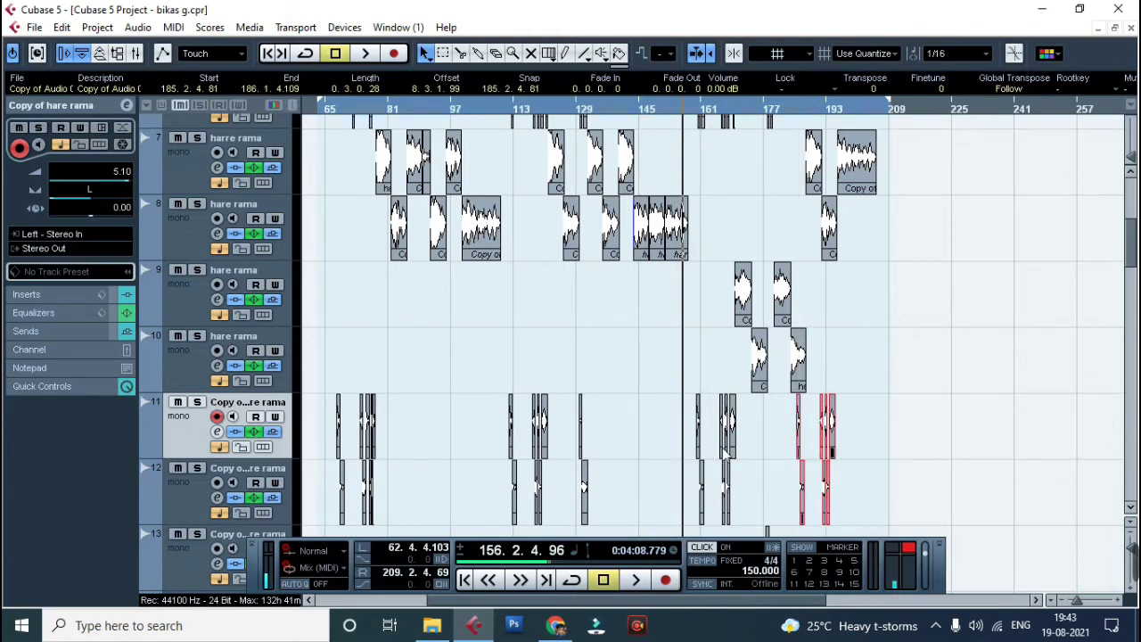
pyautogui.press('Delete')
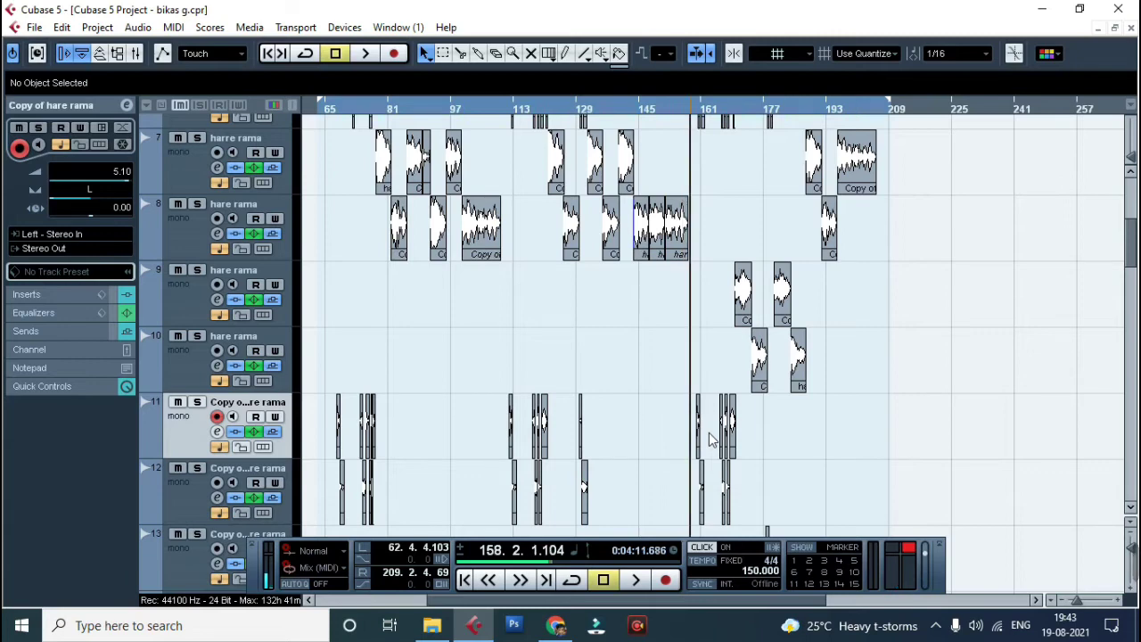
# Step: Inspect the insert chain on track 11 in its channel settings, and restore the project window to full size
pyautogui.click(216, 433)
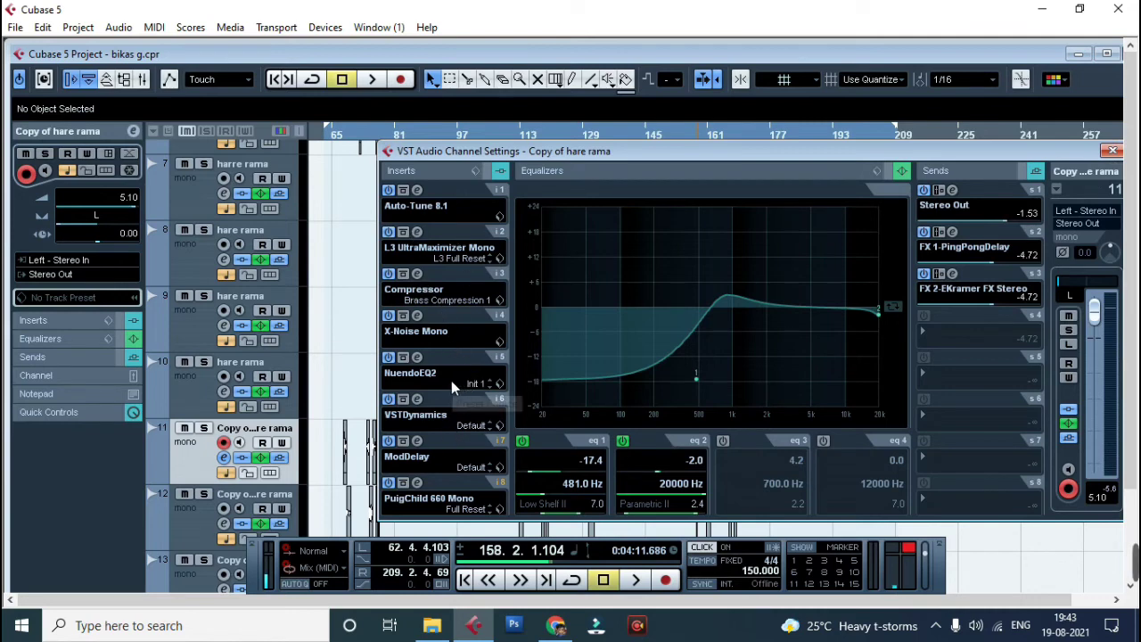
pyautogui.click(1112, 150)
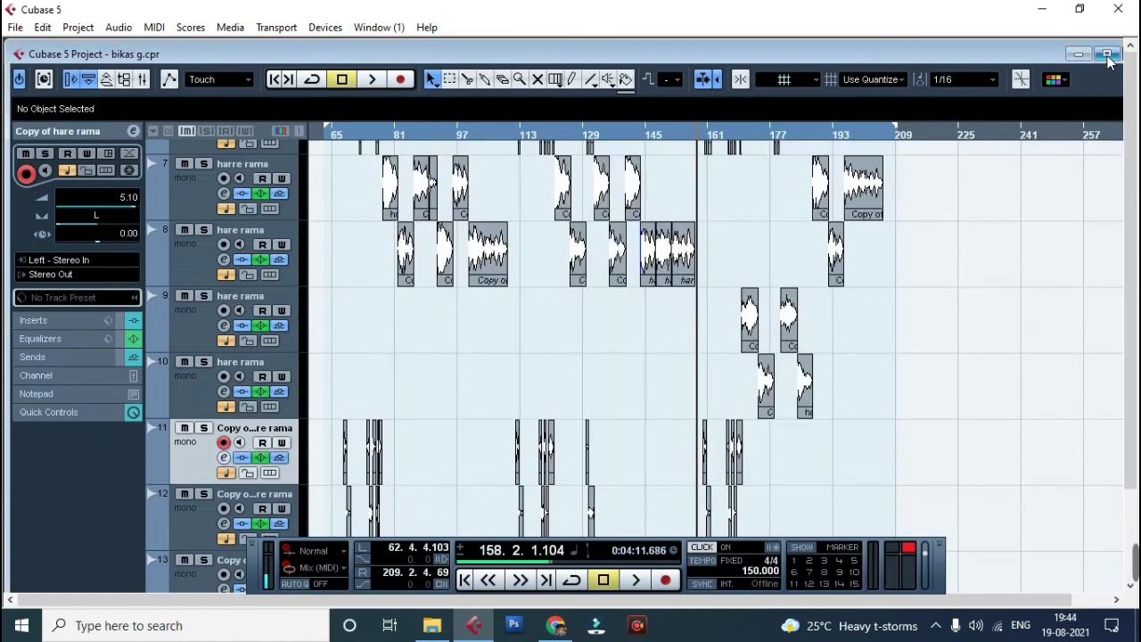
pyautogui.click(1106, 54)
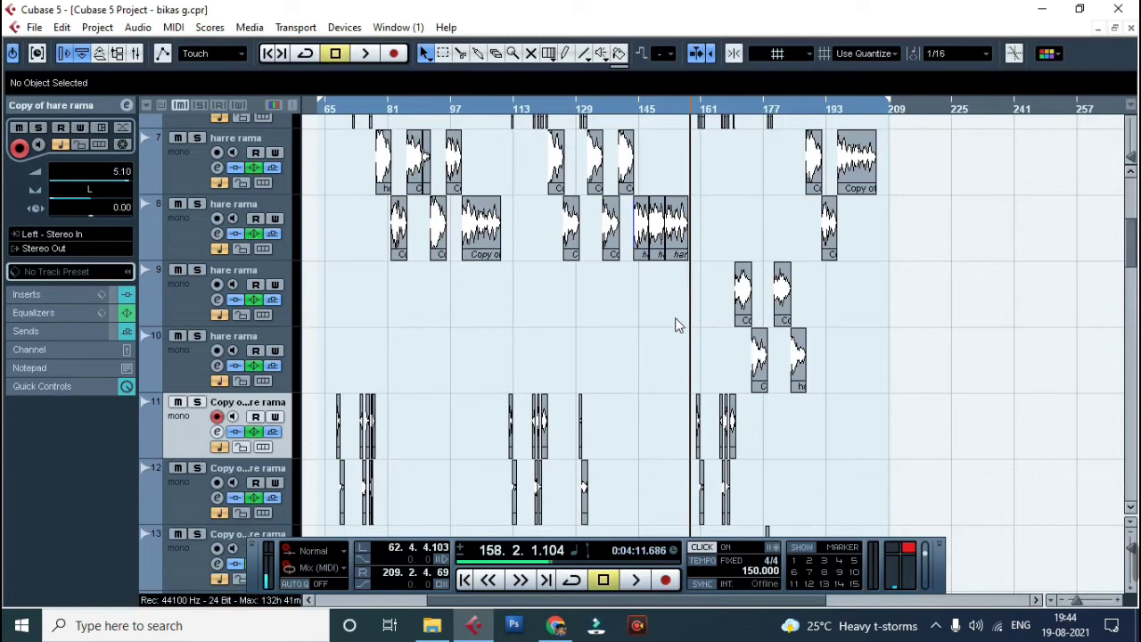
# Step: Play from 158.2.1.104 and review the vocal and echo clip arrangement across tracks 7 to 18 in a full-song overview
pyautogui.press('space')
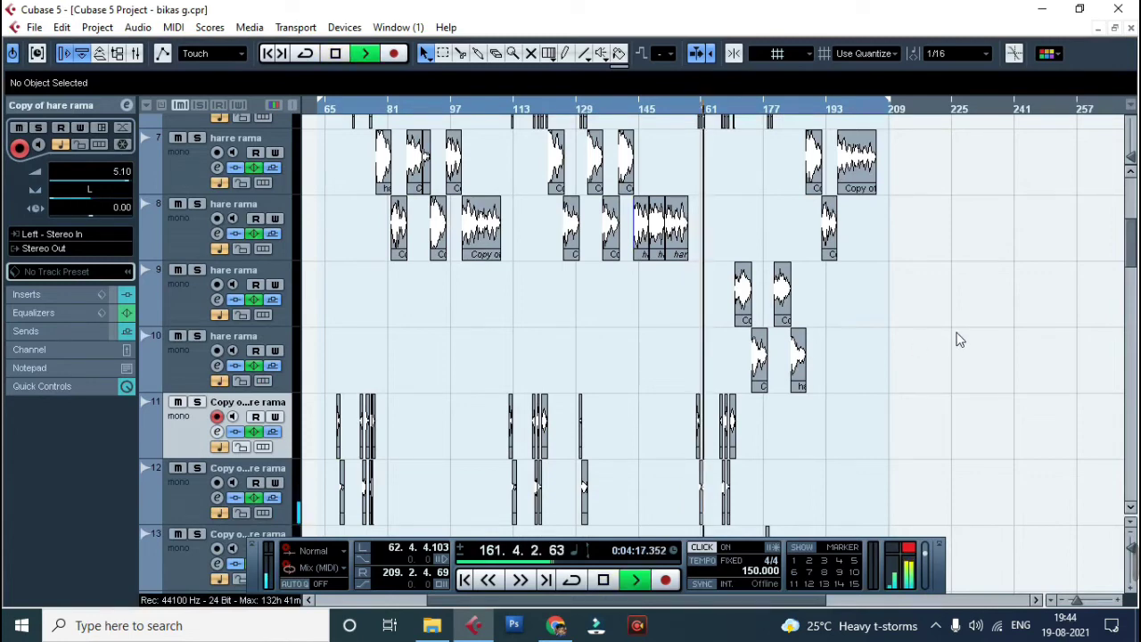
pyautogui.press('g')
pyautogui.press('g')
pyautogui.press('g')
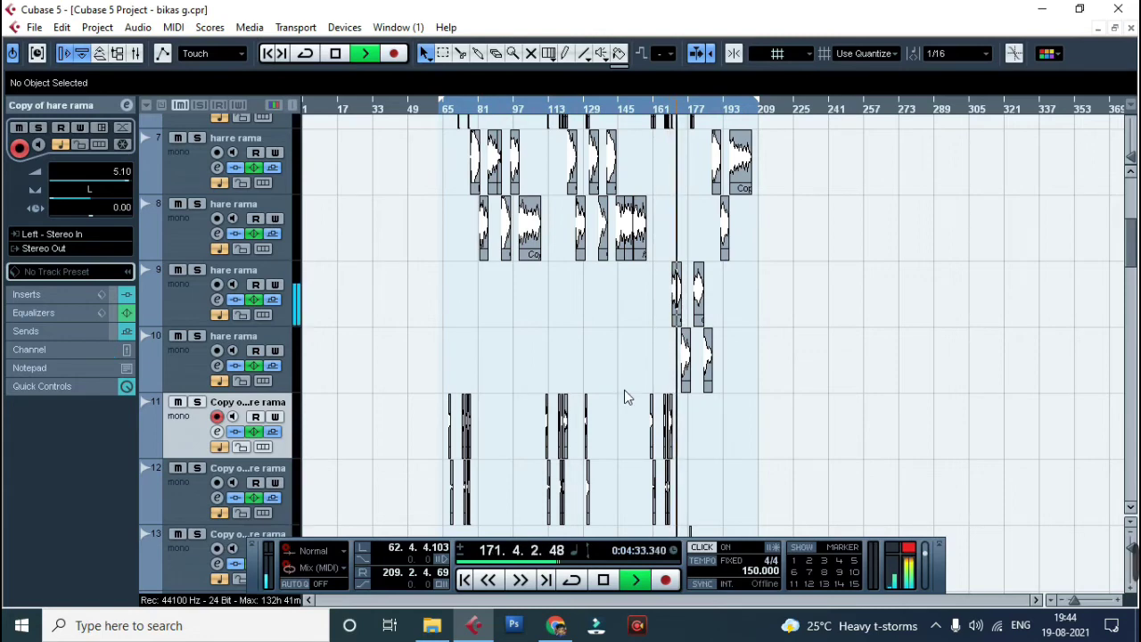
pyautogui.scroll(-3, 624, 389)
pyautogui.scroll(-3, 625, 392)
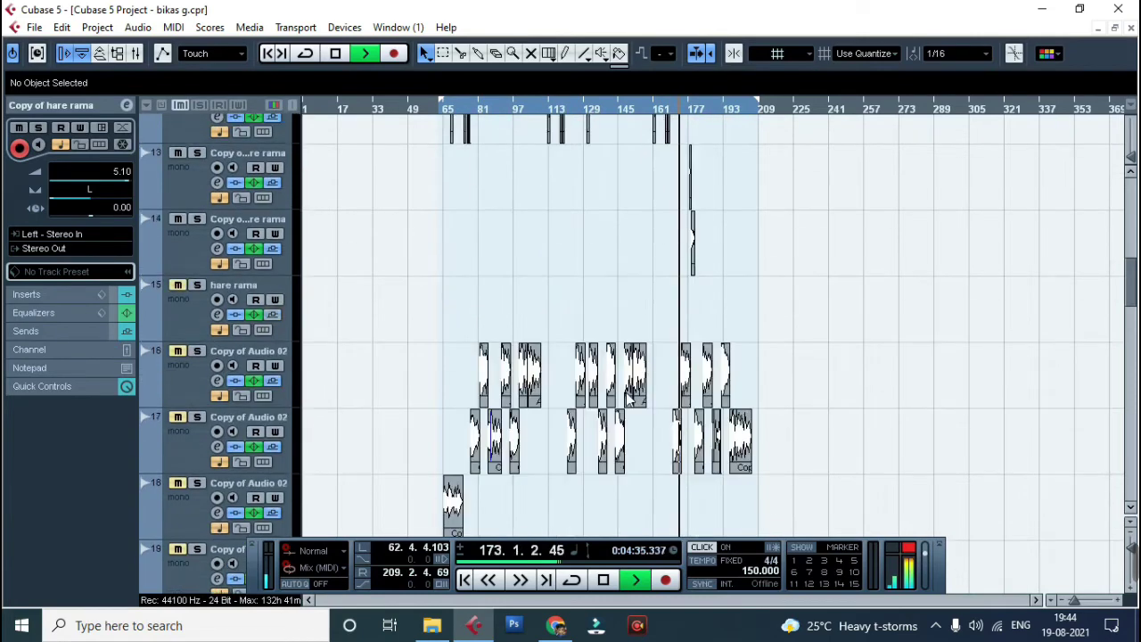
pyautogui.scroll(6, 627, 398)
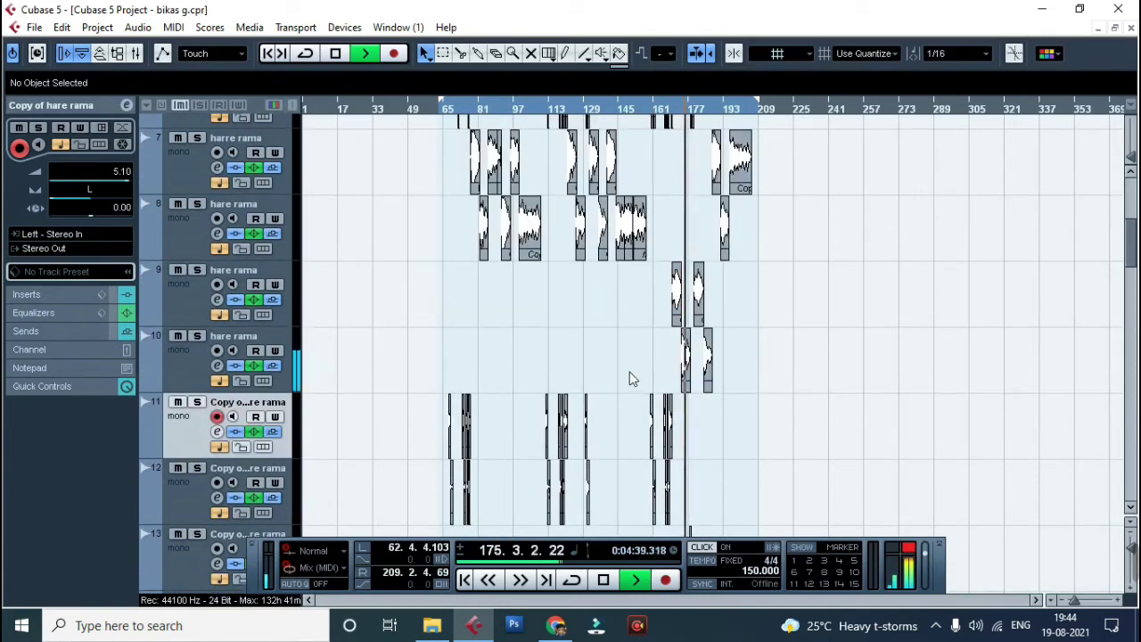
pyautogui.scroll(3, 629, 376)
pyautogui.scroll(-3, 628, 376)
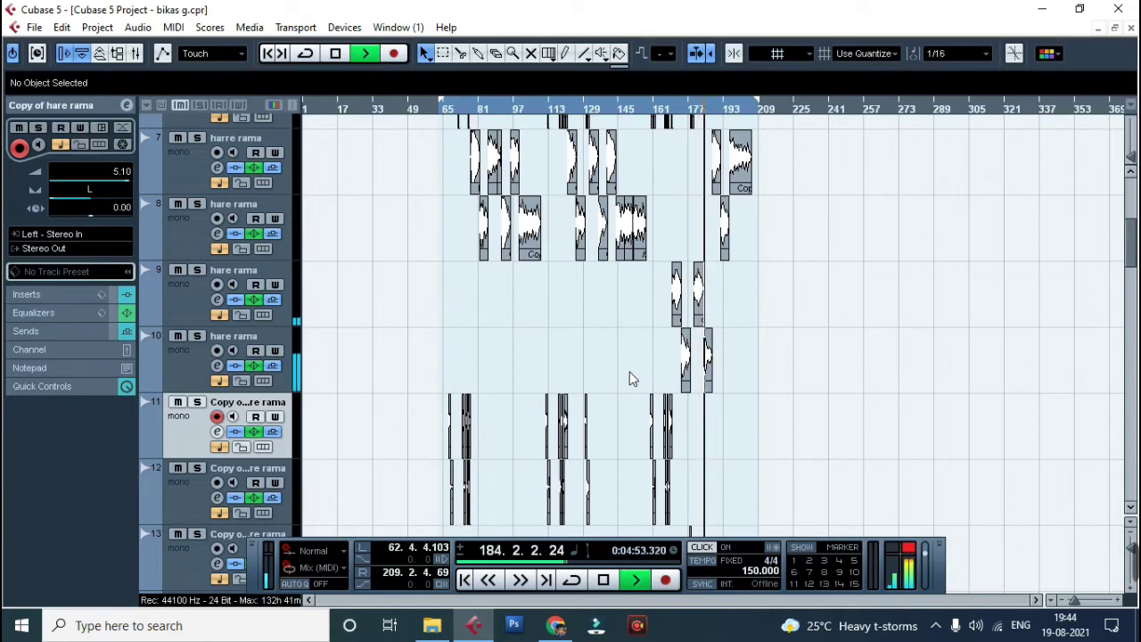
pyautogui.press('space')
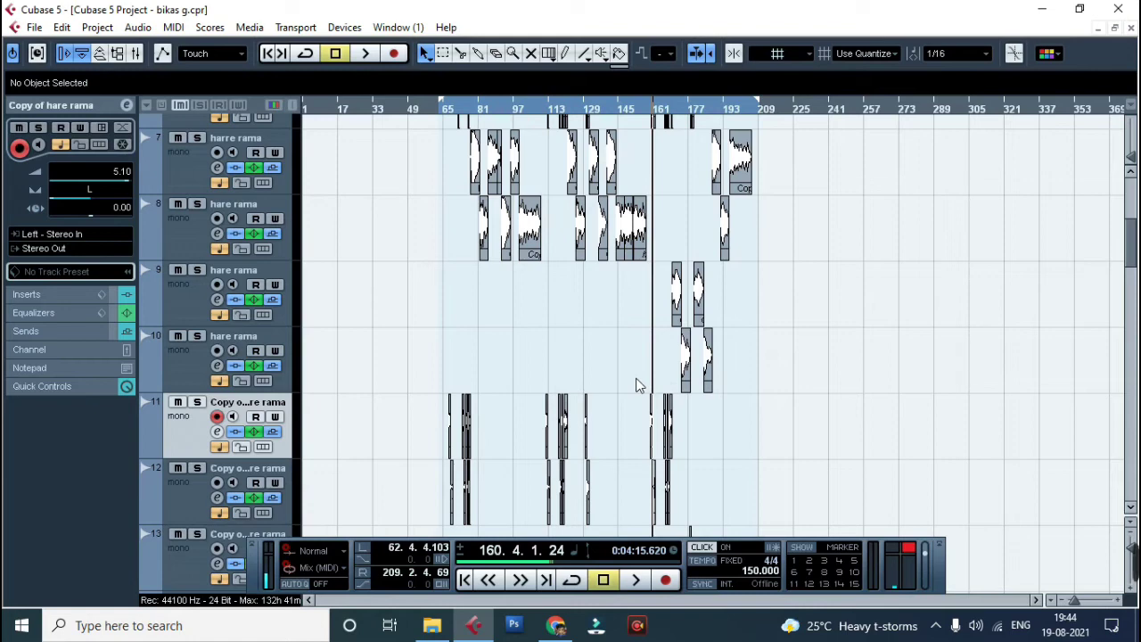
# Step: Load the Factory Default preset in the J37 Stereo insert on the Stereo Out channel
pyautogui.press('F3')
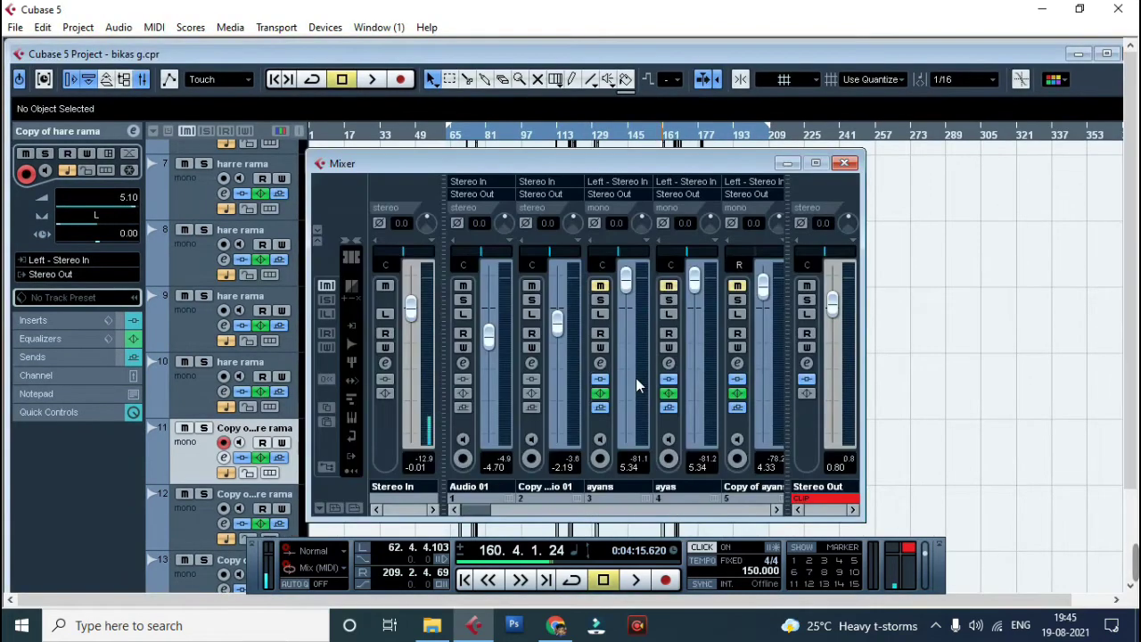
pyautogui.click(806, 364)
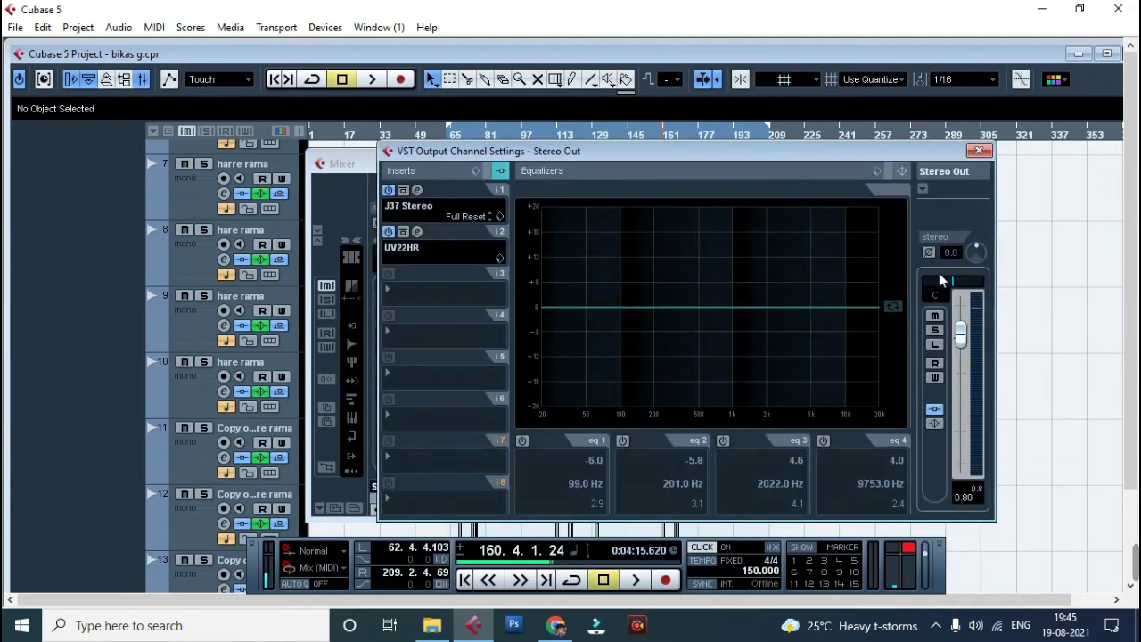
pyautogui.click(419, 193)
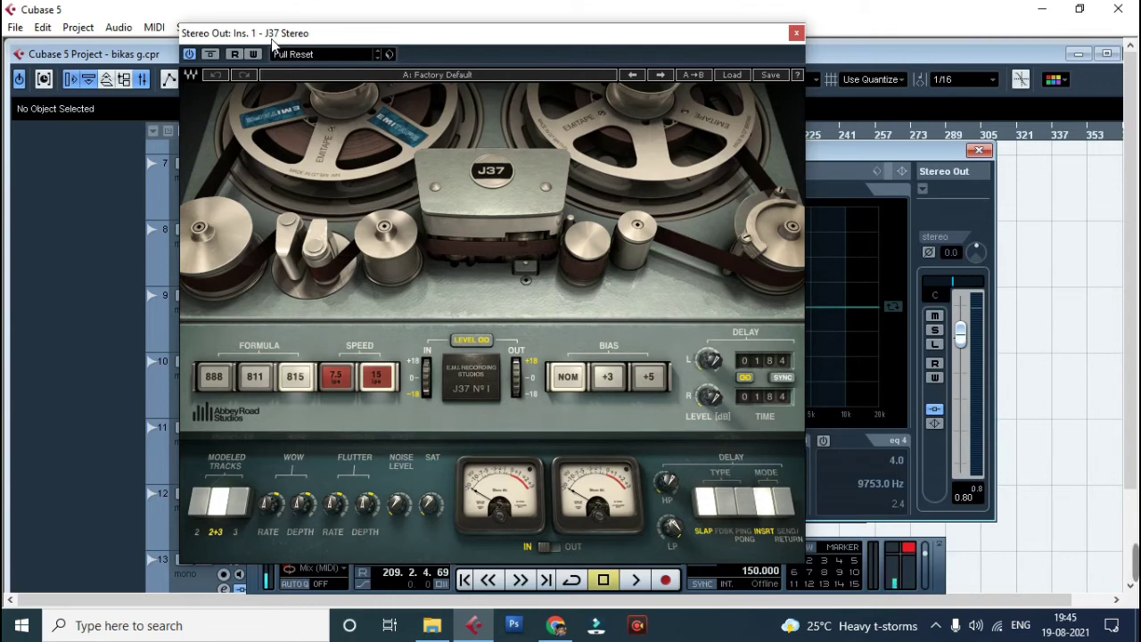
pyautogui.click(370, 54)
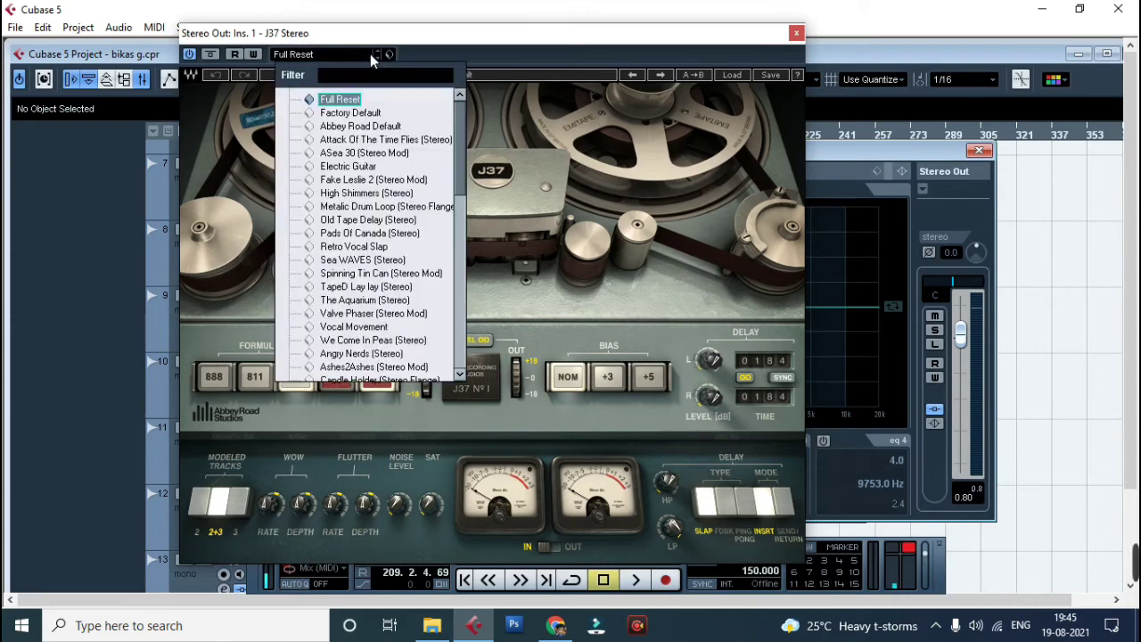
pyautogui.click(350, 113)
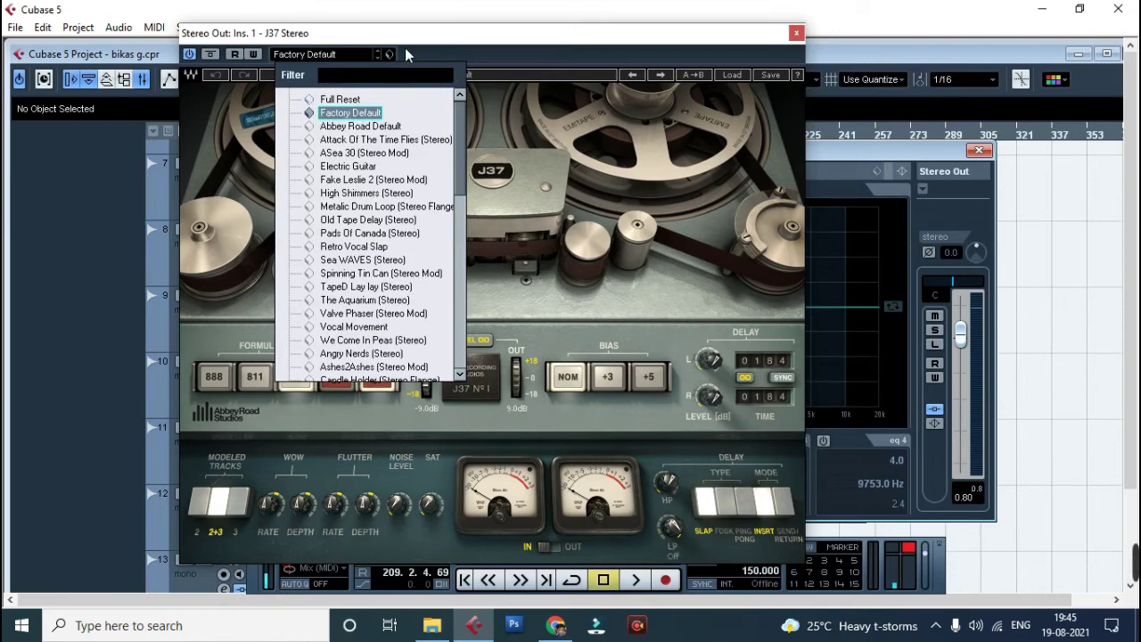
pyautogui.click(402, 46)
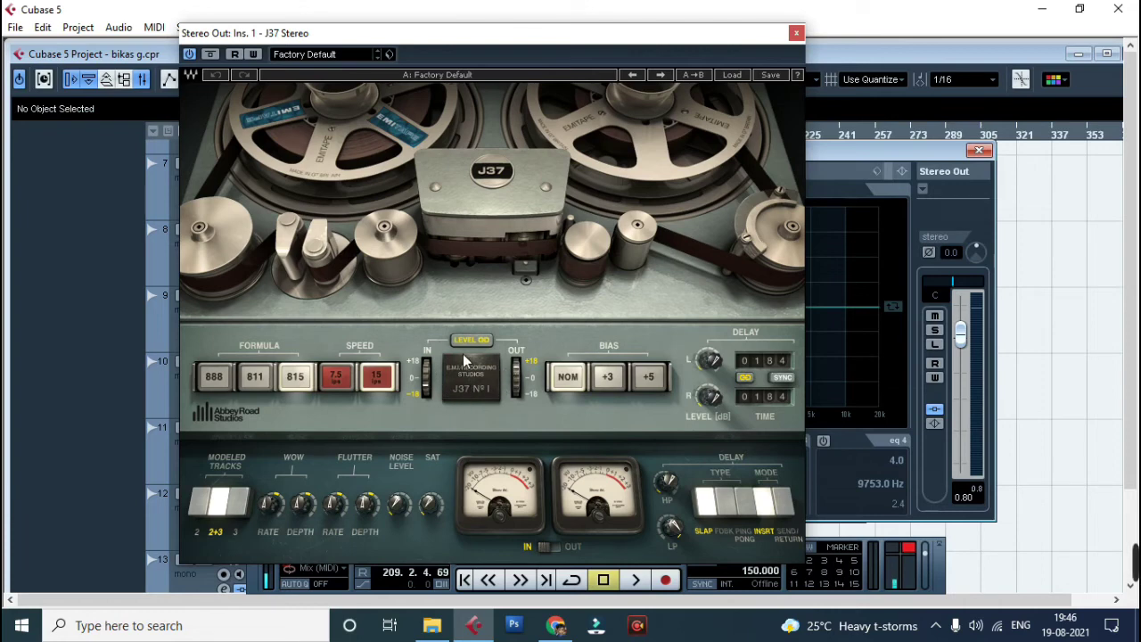
# Step: Lower the J37 Stereo insert's input level on the Stereo Out channel, trying the adjustment with the level link off and on
pyautogui.click(431, 390)
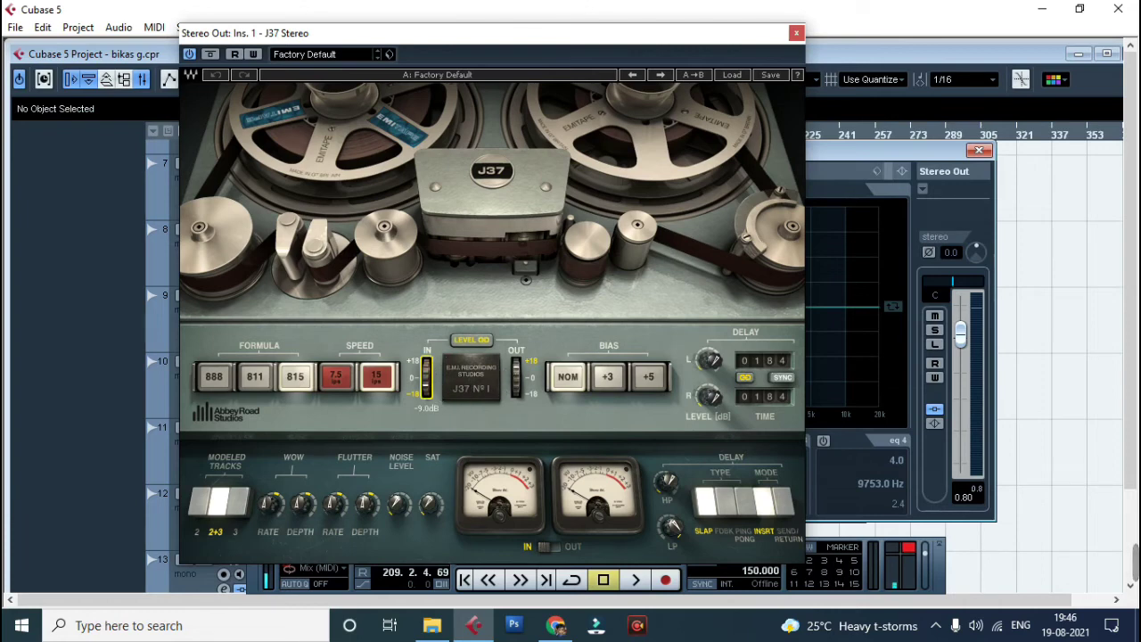
pyautogui.moveTo(426, 387); pyautogui.dragTo(426, 391)
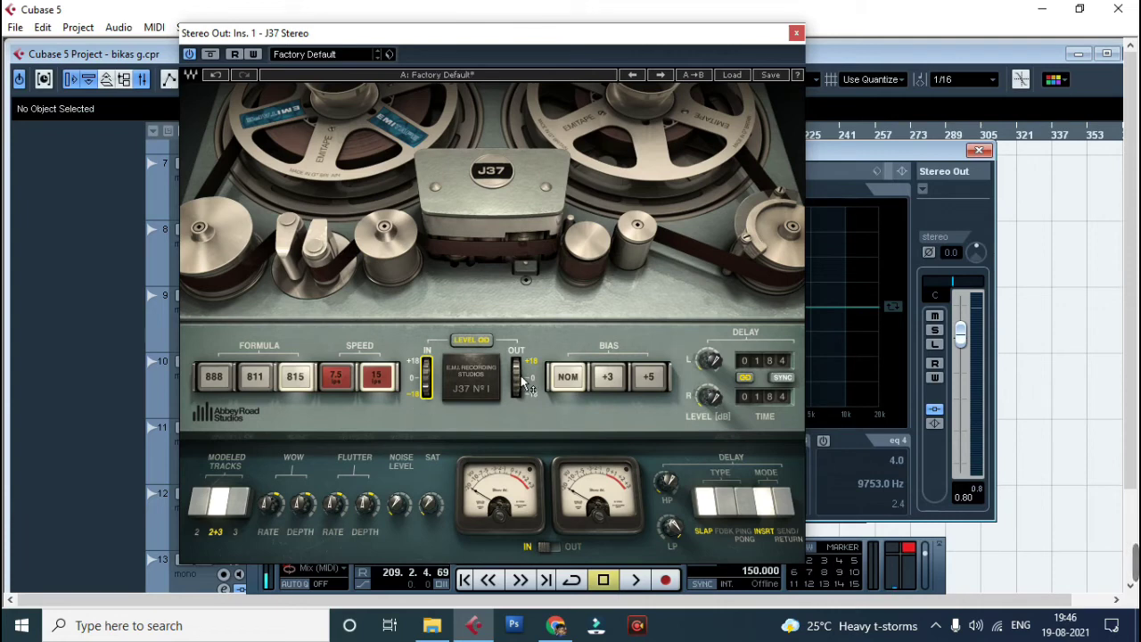
pyautogui.moveTo(524, 378)
pyautogui.click(474, 344)
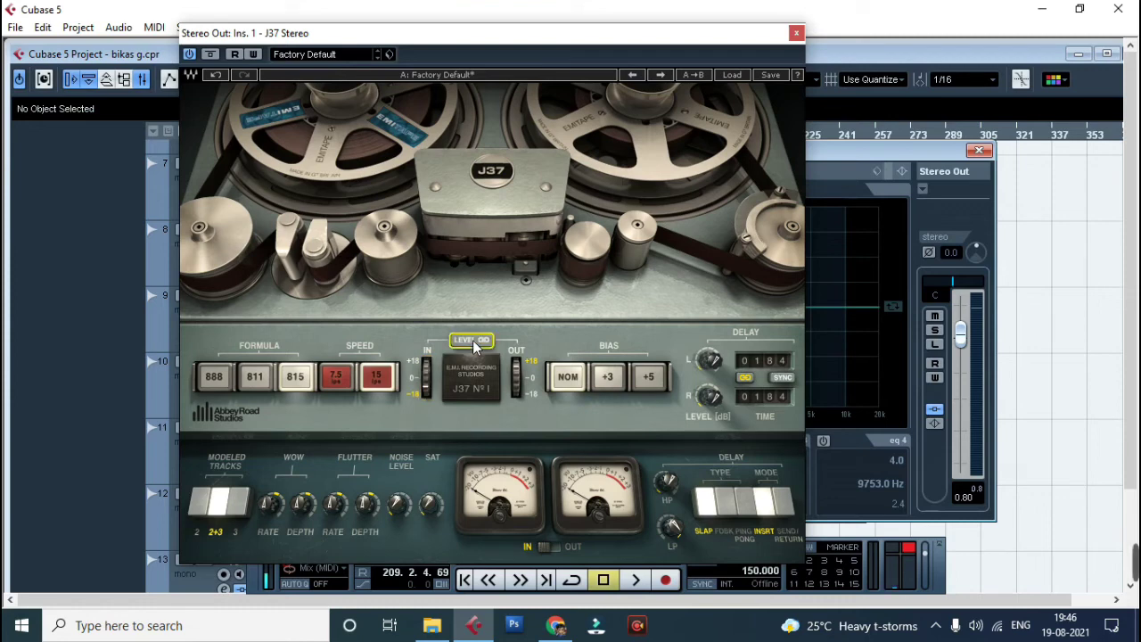
pyautogui.click(515, 337)
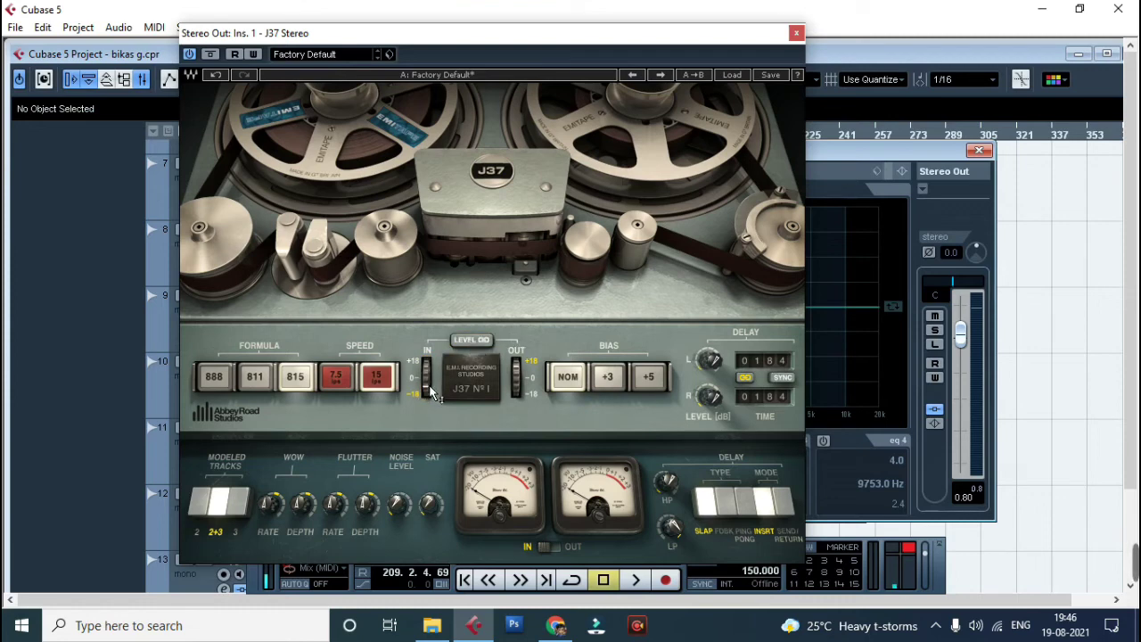
pyautogui.moveTo(428, 389); pyautogui.dragTo(428, 402)
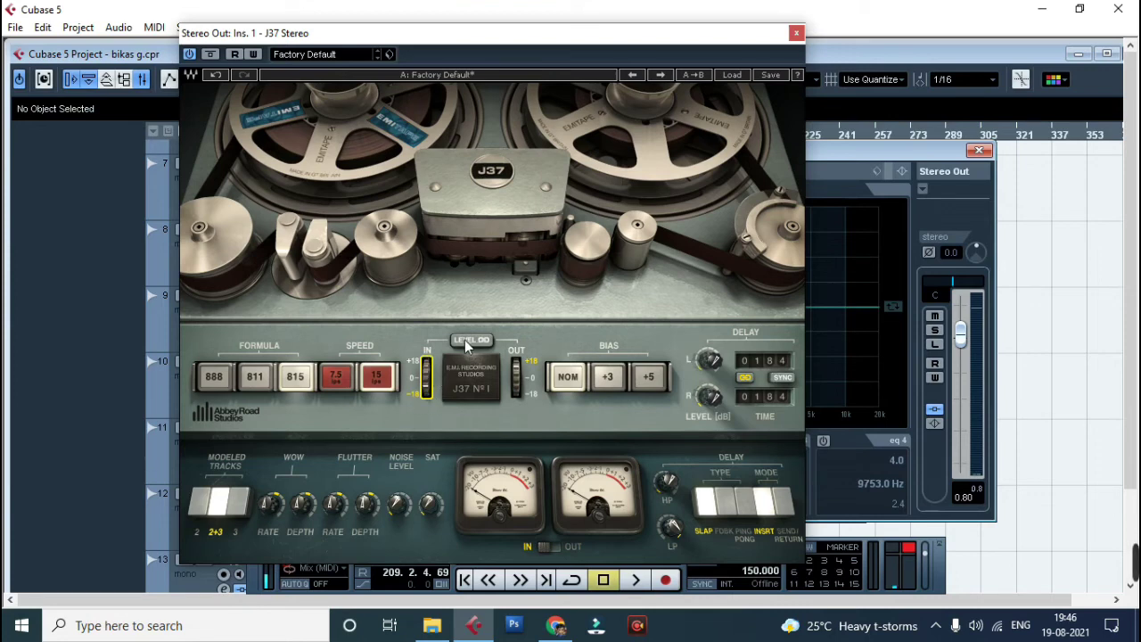
pyautogui.click(468, 341)
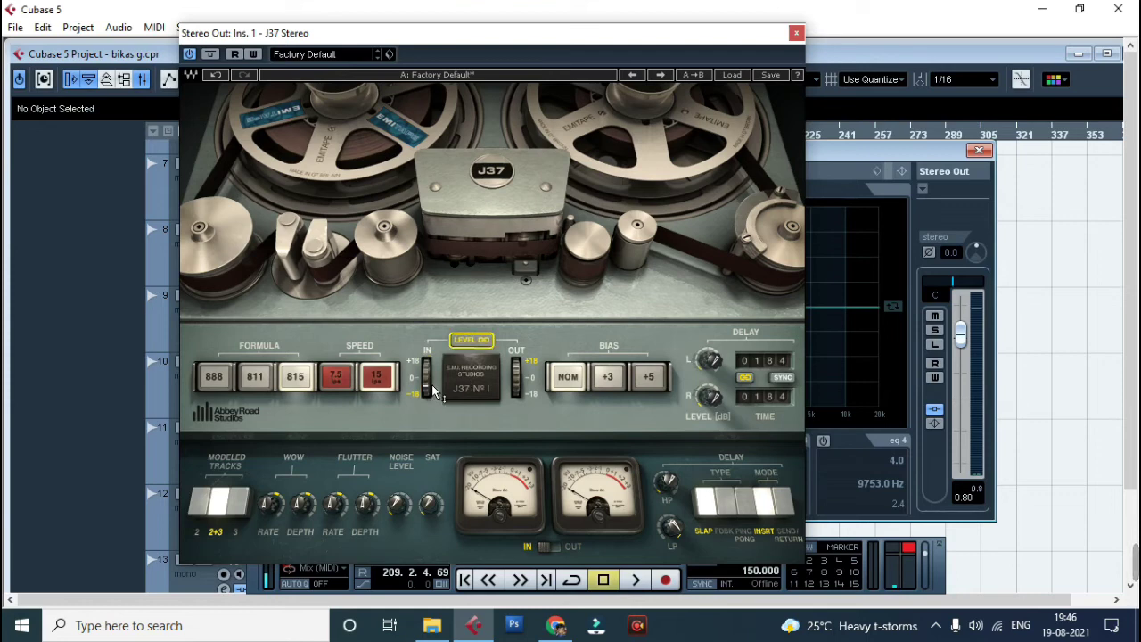
pyautogui.moveTo(427, 389); pyautogui.dragTo(427, 397)
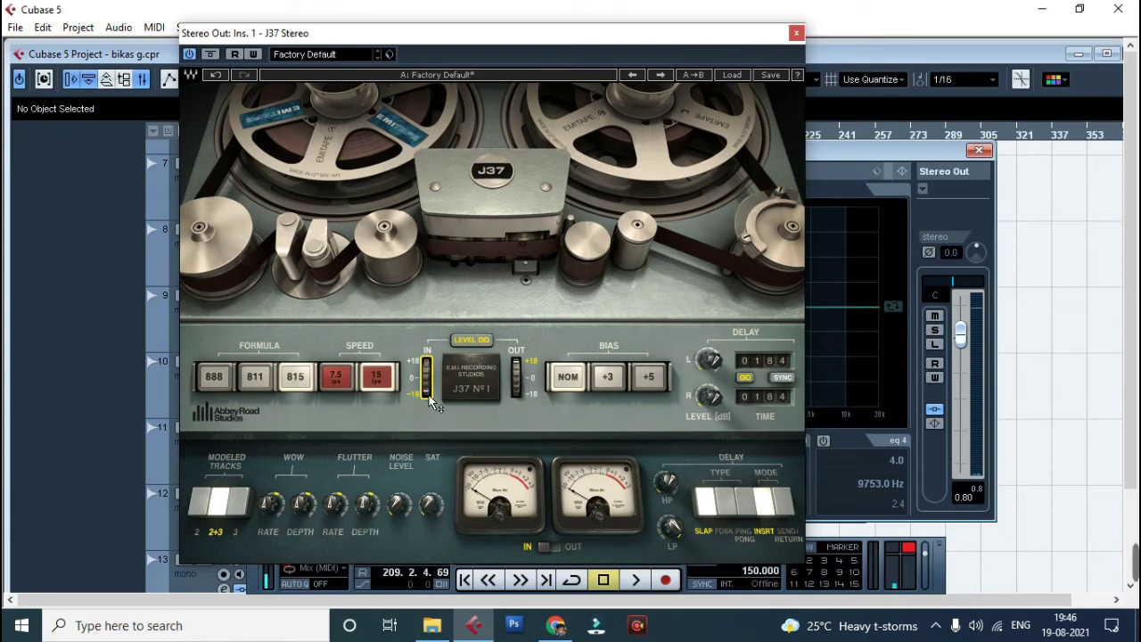
pyautogui.moveTo(428, 391)
# Step: Switch off the J37 Stereo and UV22HR inserts on Stereo Out and play the mix without them
pyautogui.click(191, 54)
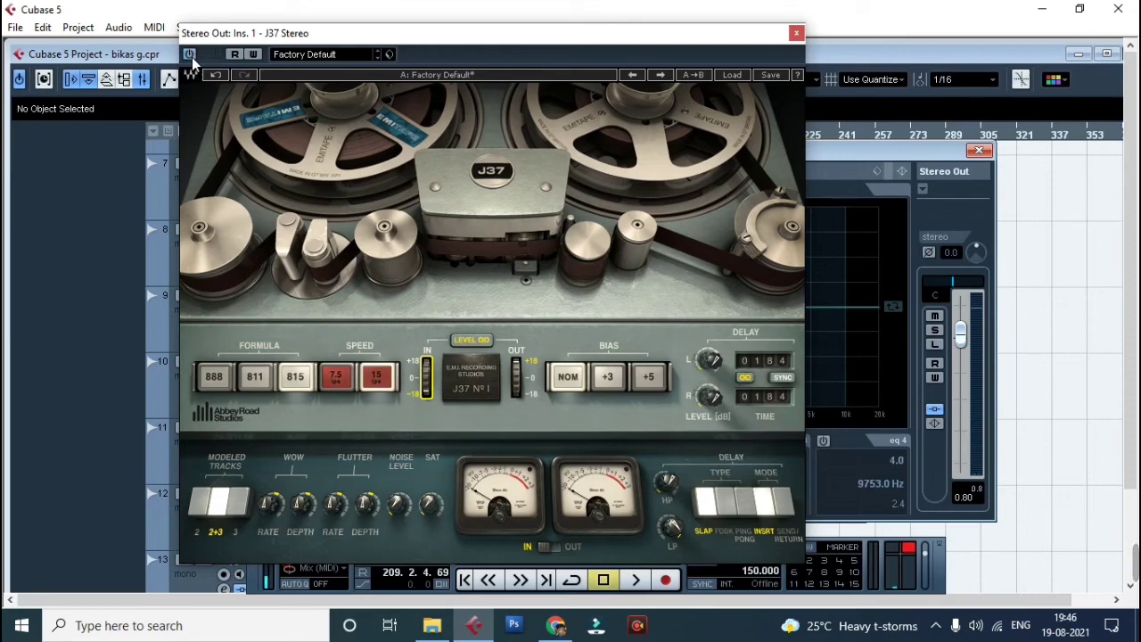
pyautogui.click(796, 33)
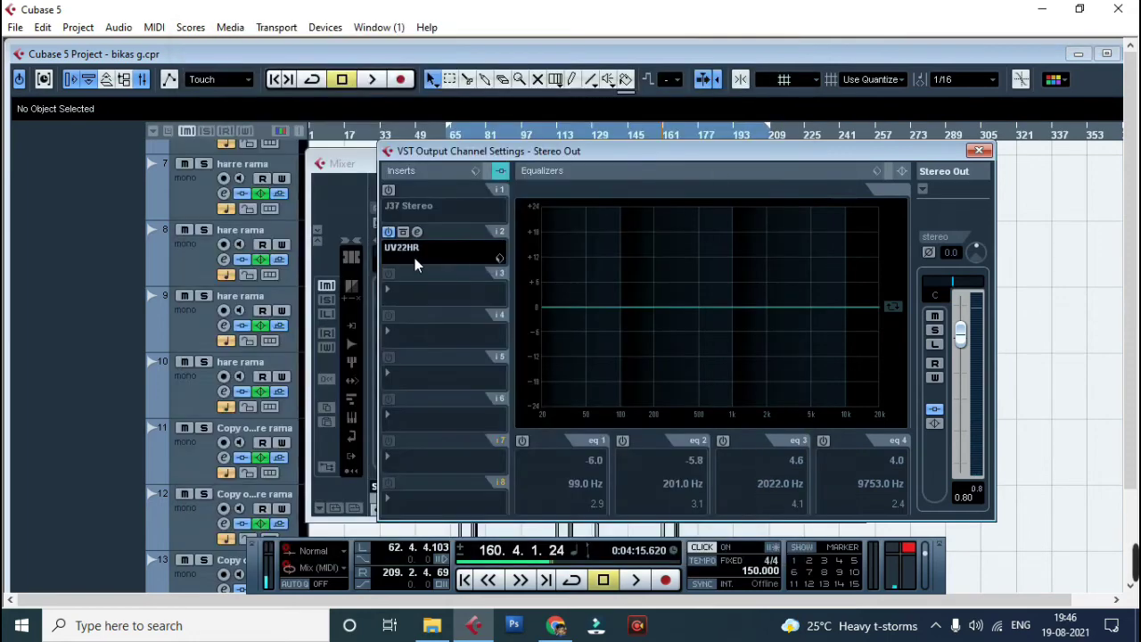
pyautogui.click(389, 232)
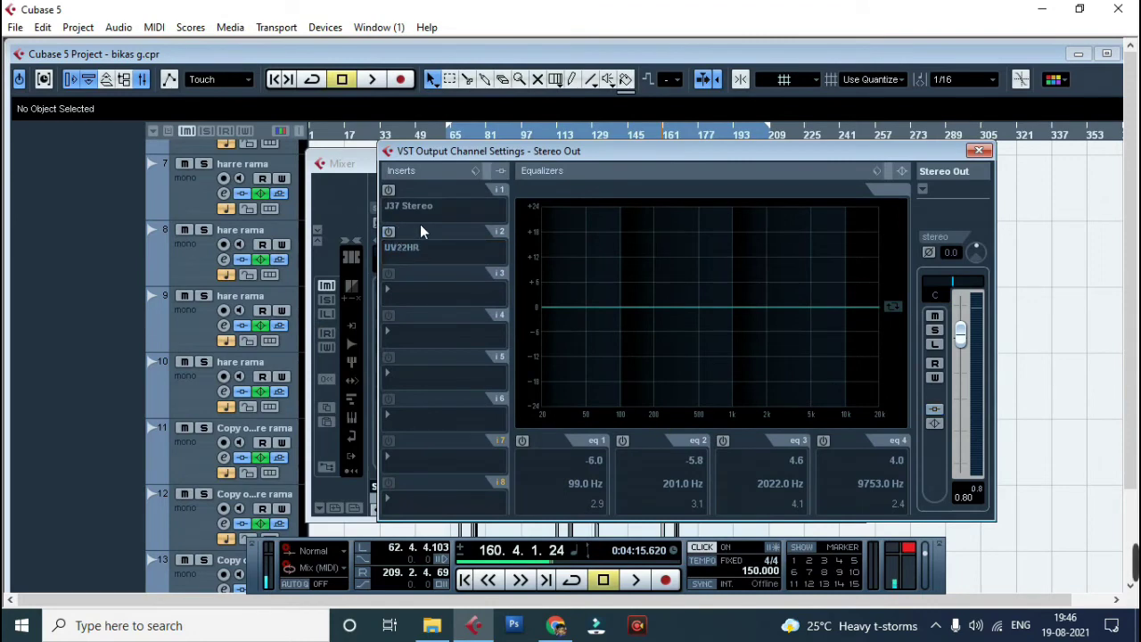
pyautogui.press('space')
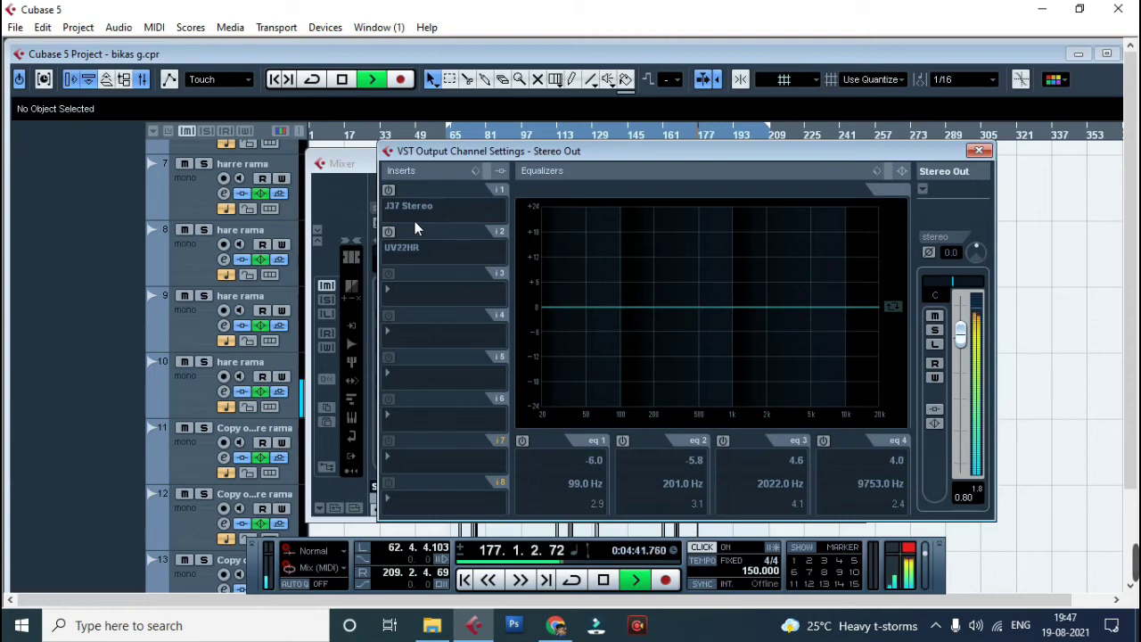
pyautogui.press('space')
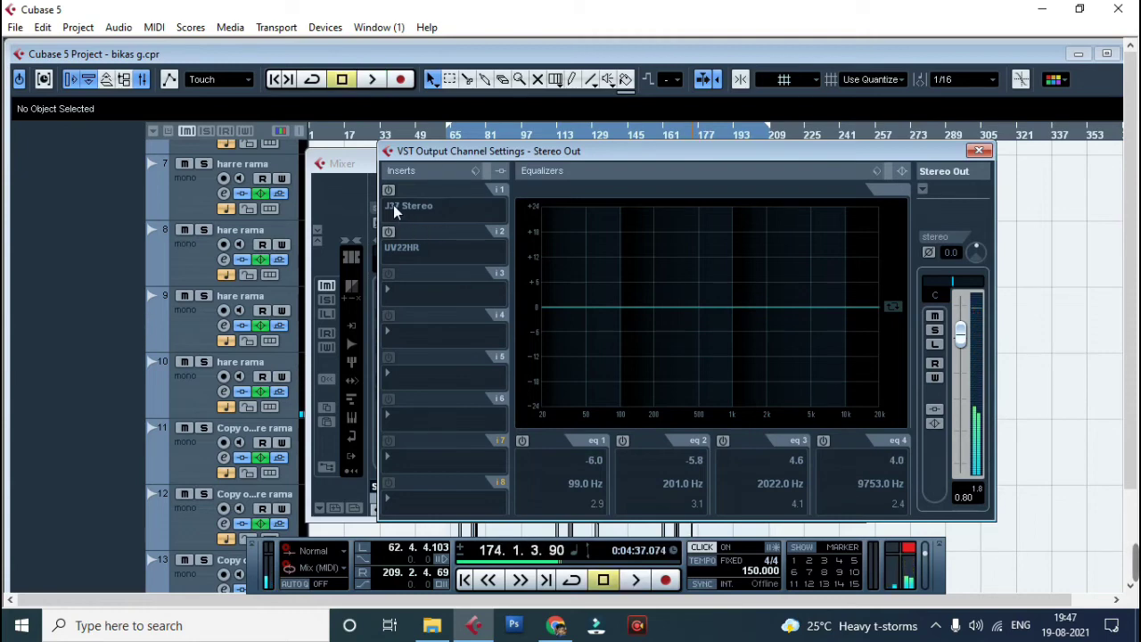
# Step: Switch the J37 Stereo insert back on and play the mix from 174.1.3.90 with only that effect active
pyautogui.click(390, 192)
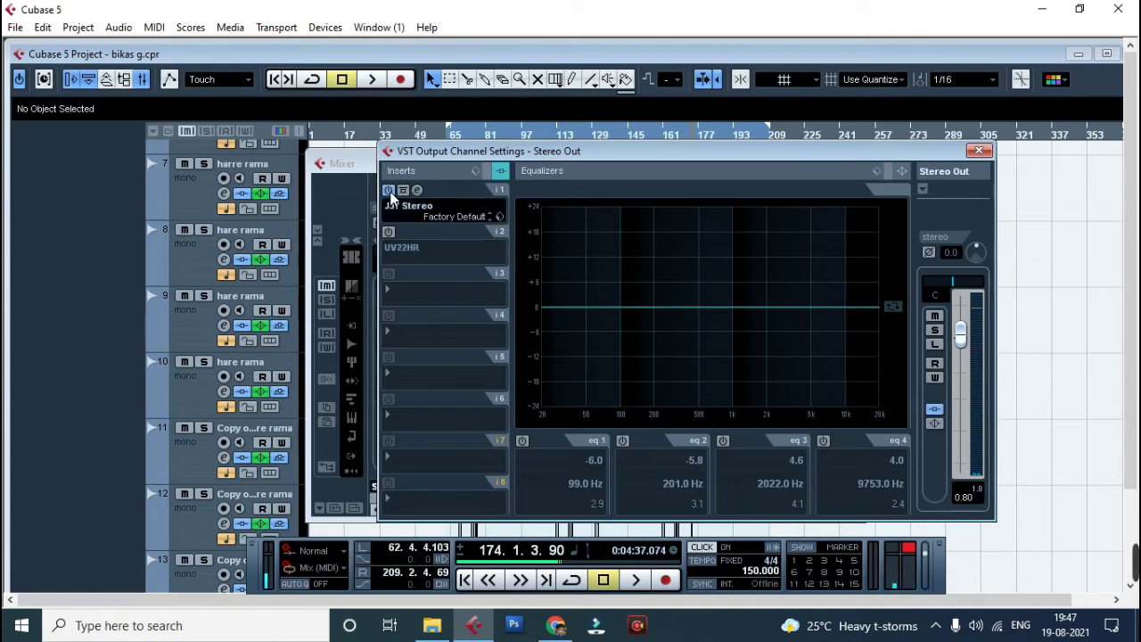
pyautogui.press('space')
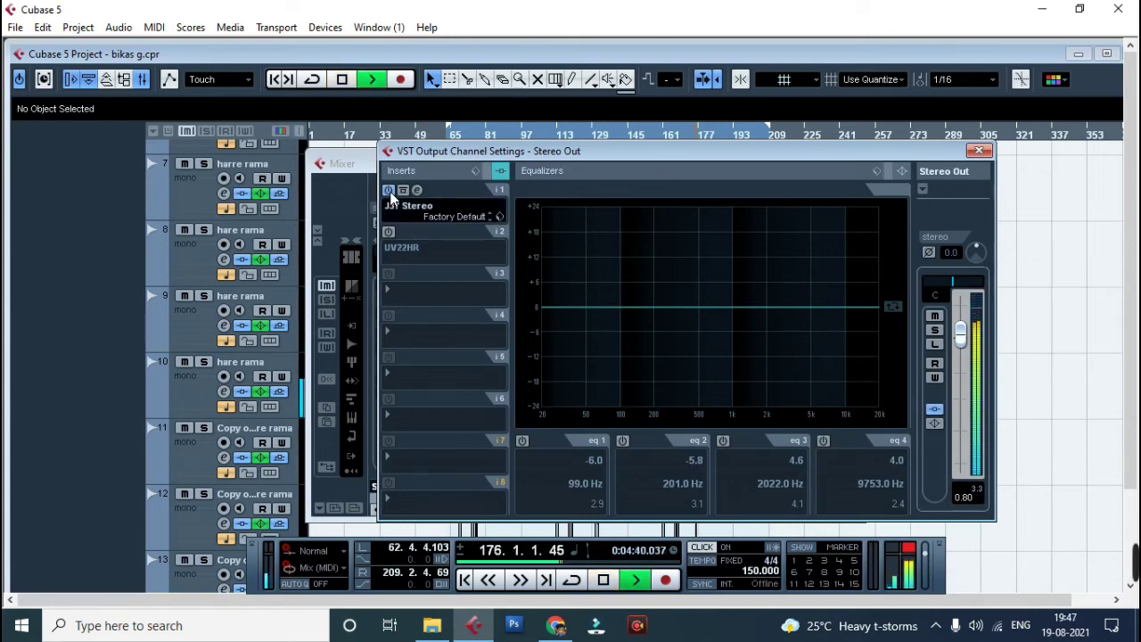
pyautogui.press('space')
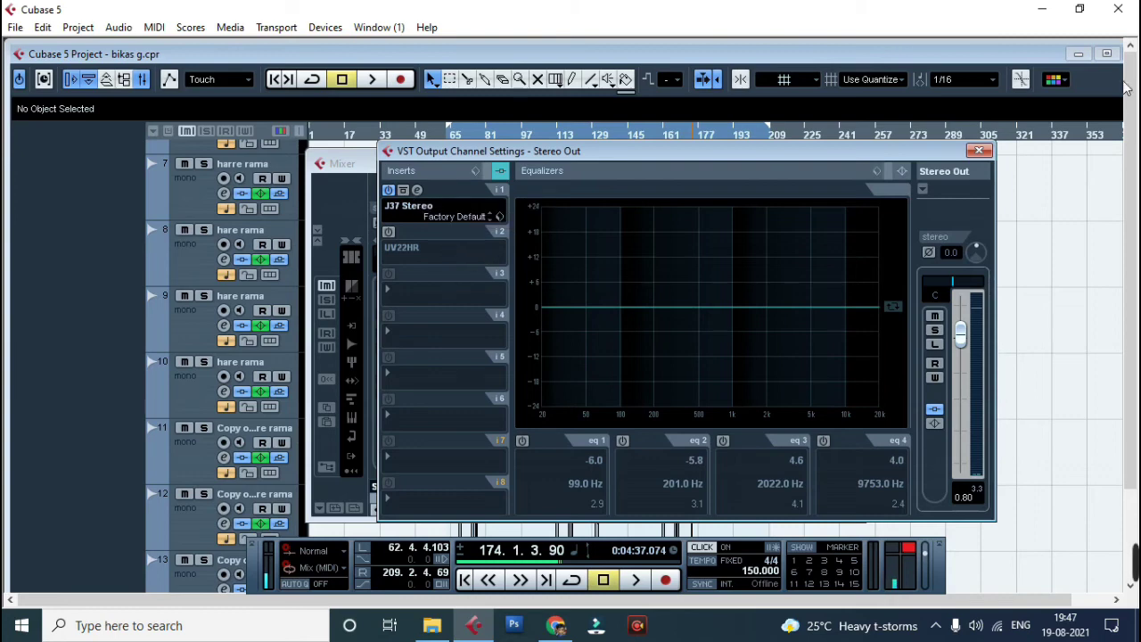
# Step: Switch the UV22HR insert on Stereo Out back on and check its preset browser
pyautogui.click(389, 234)
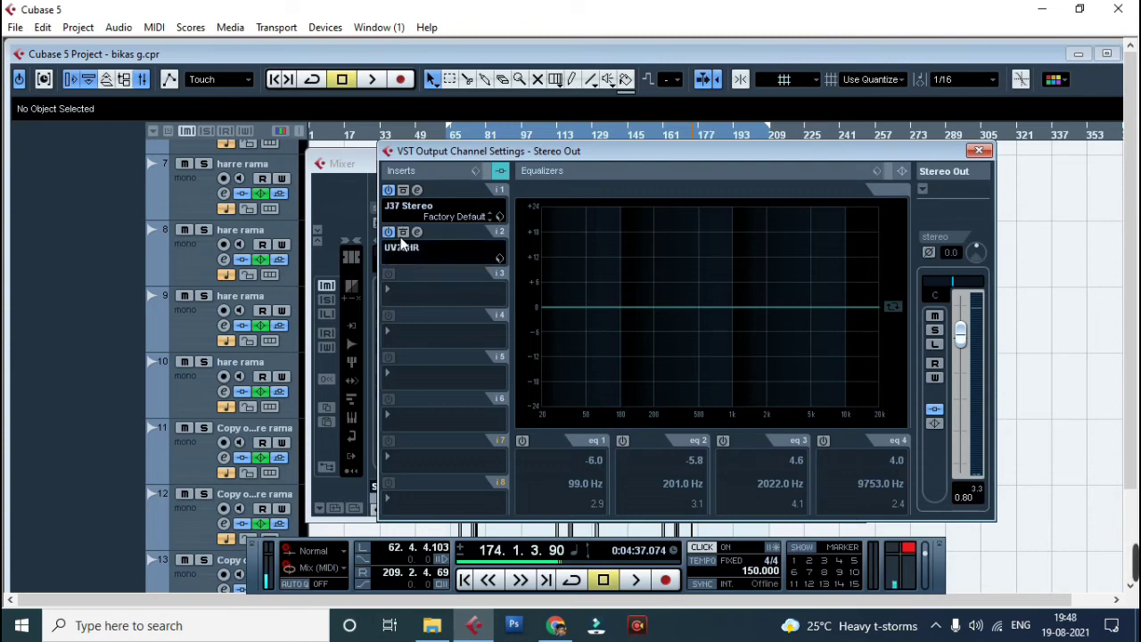
pyautogui.click(418, 233)
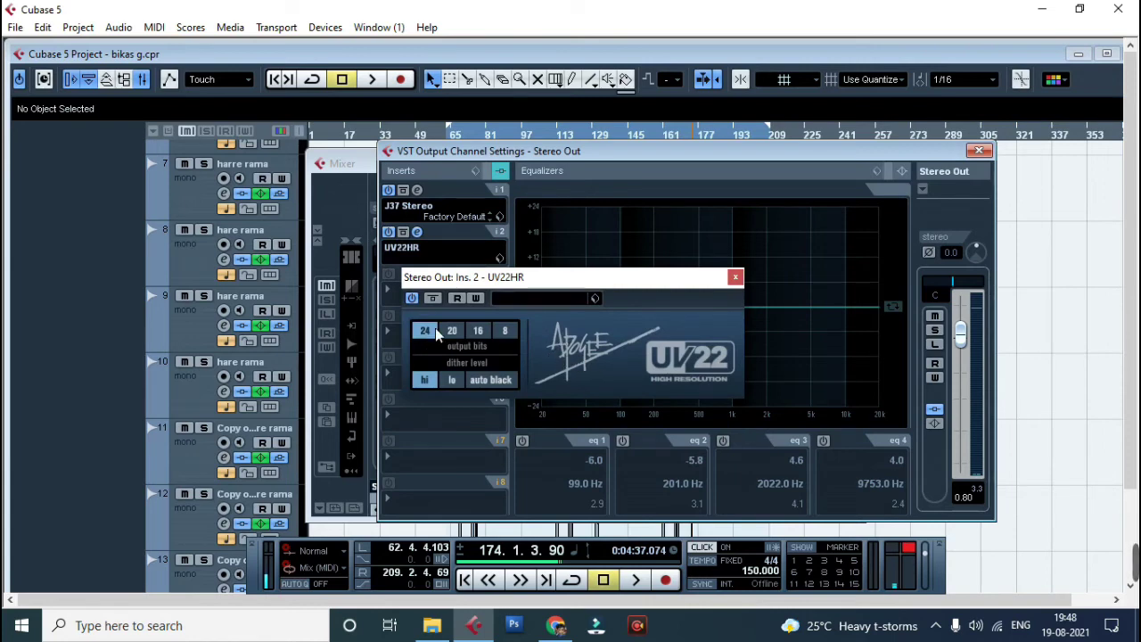
pyautogui.click(588, 297)
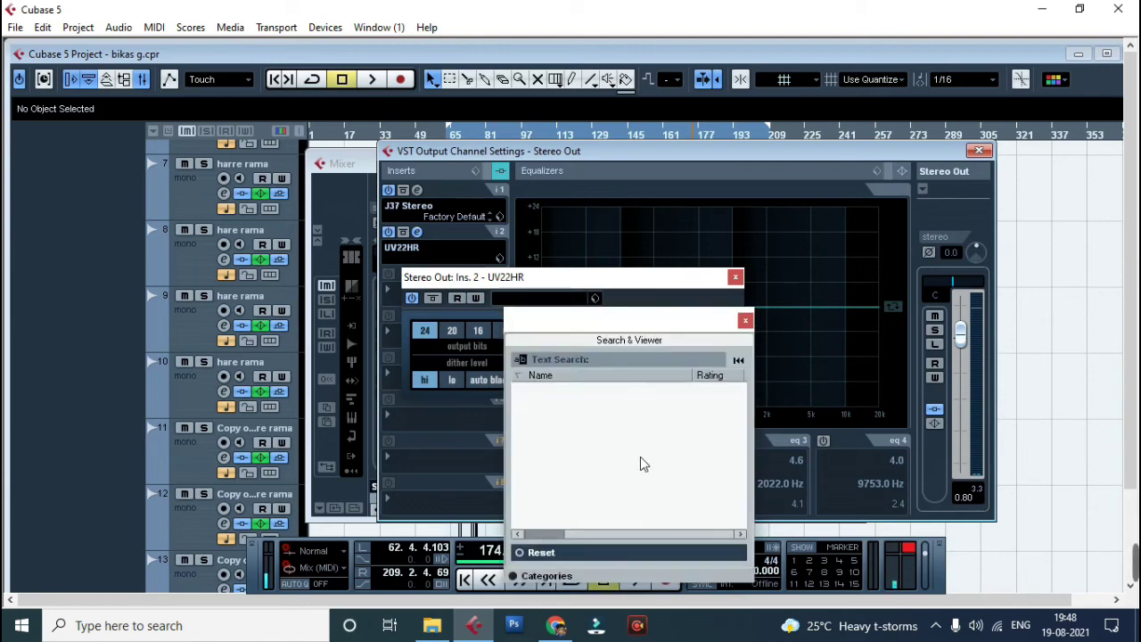
pyautogui.click(745, 320)
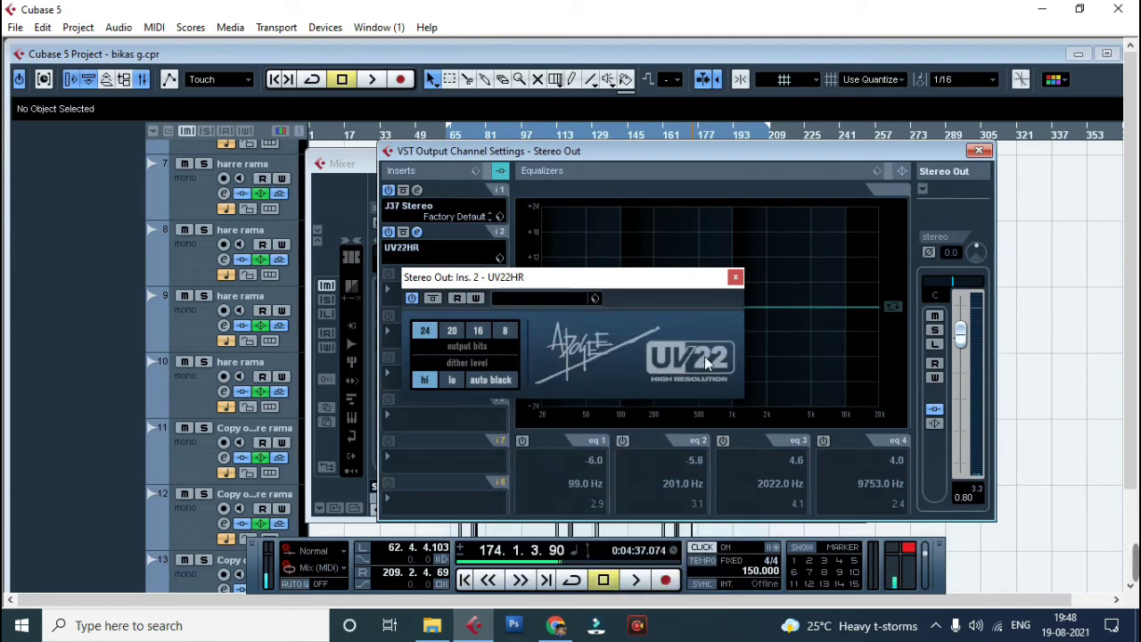
# Step: Compare the mix with UV22HR repeatedly switched on and off during playback, leave it on, and close its window
pyautogui.click(412, 298)
pyautogui.press('space')
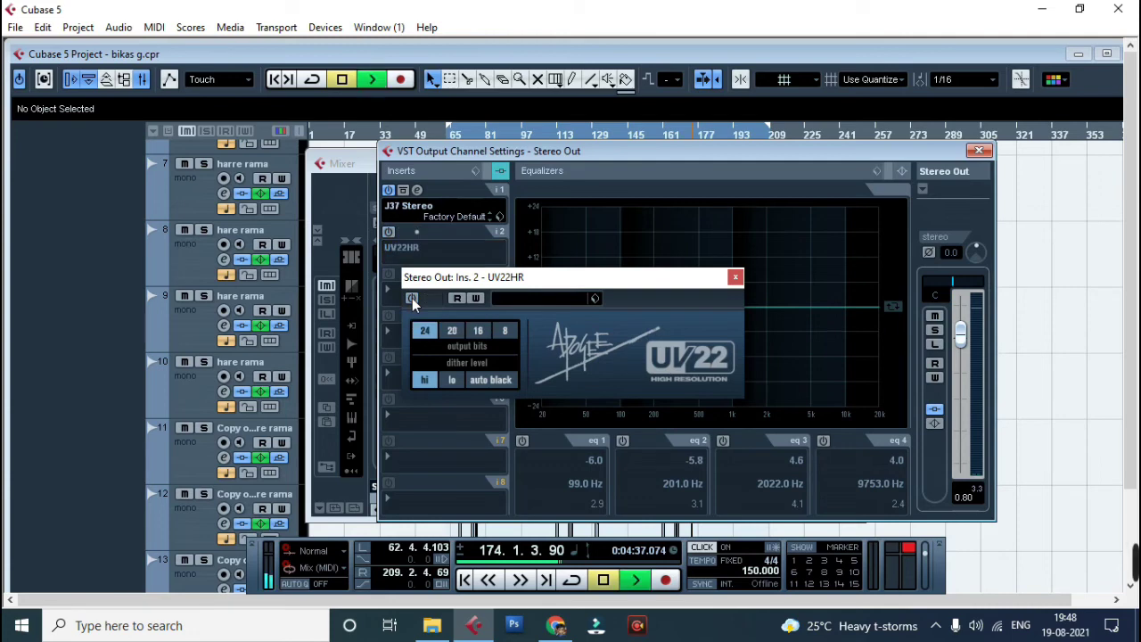
pyautogui.click(411, 297)
pyautogui.click(412, 298)
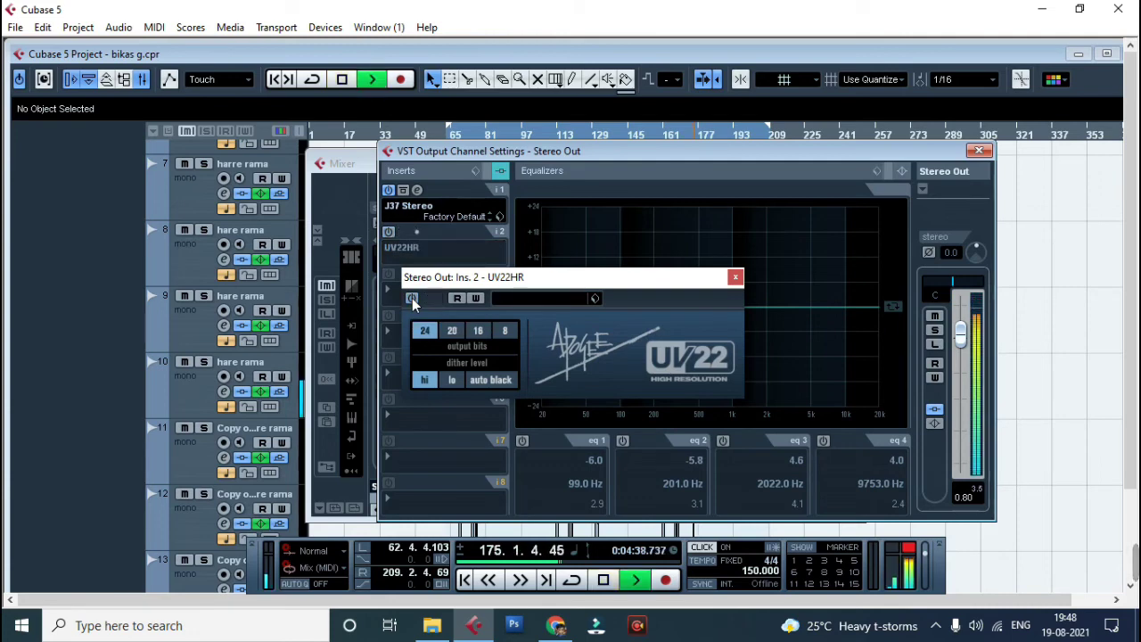
pyautogui.click(412, 298)
pyautogui.click(412, 298)
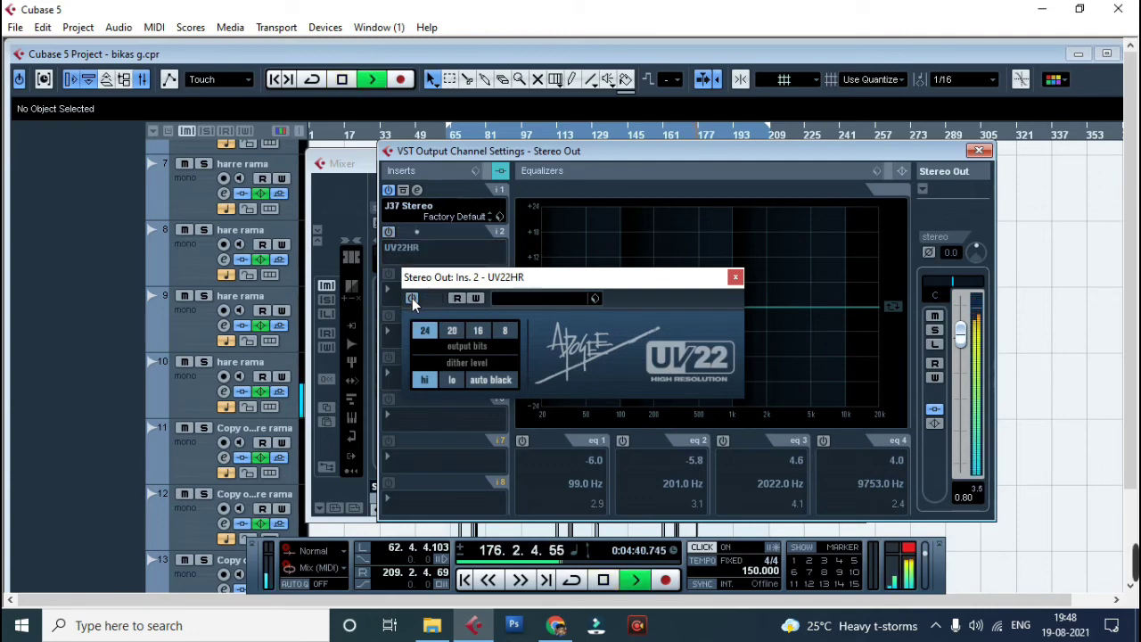
pyautogui.click(411, 298)
pyautogui.click(412, 297)
pyautogui.click(411, 297)
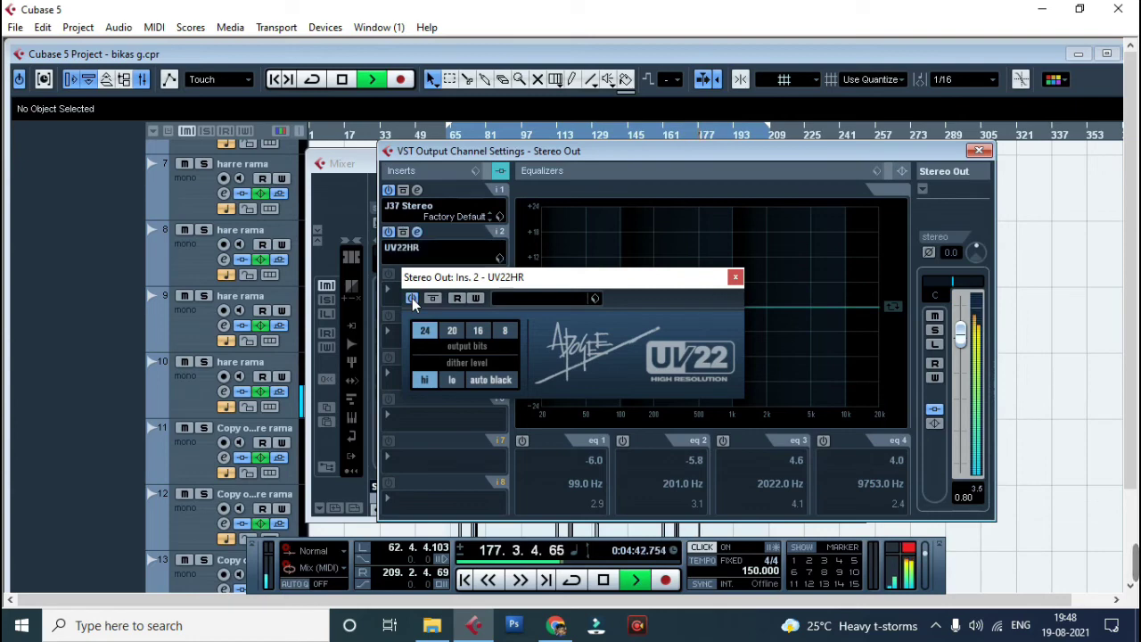
pyautogui.click(411, 297)
pyautogui.click(411, 298)
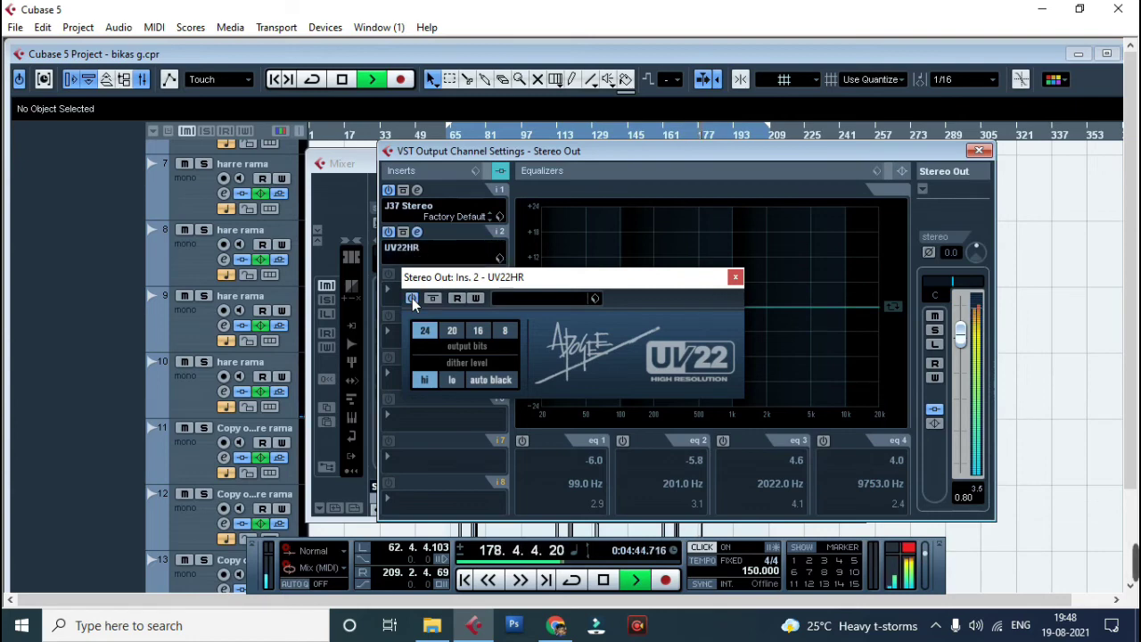
pyautogui.press('space')
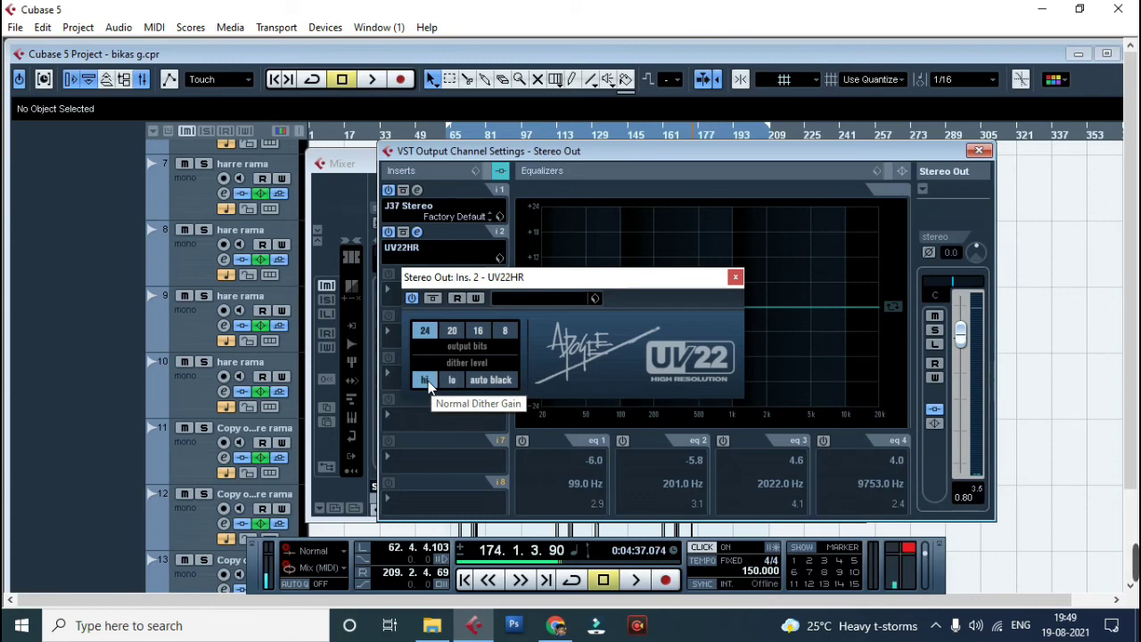
pyautogui.click(735, 278)
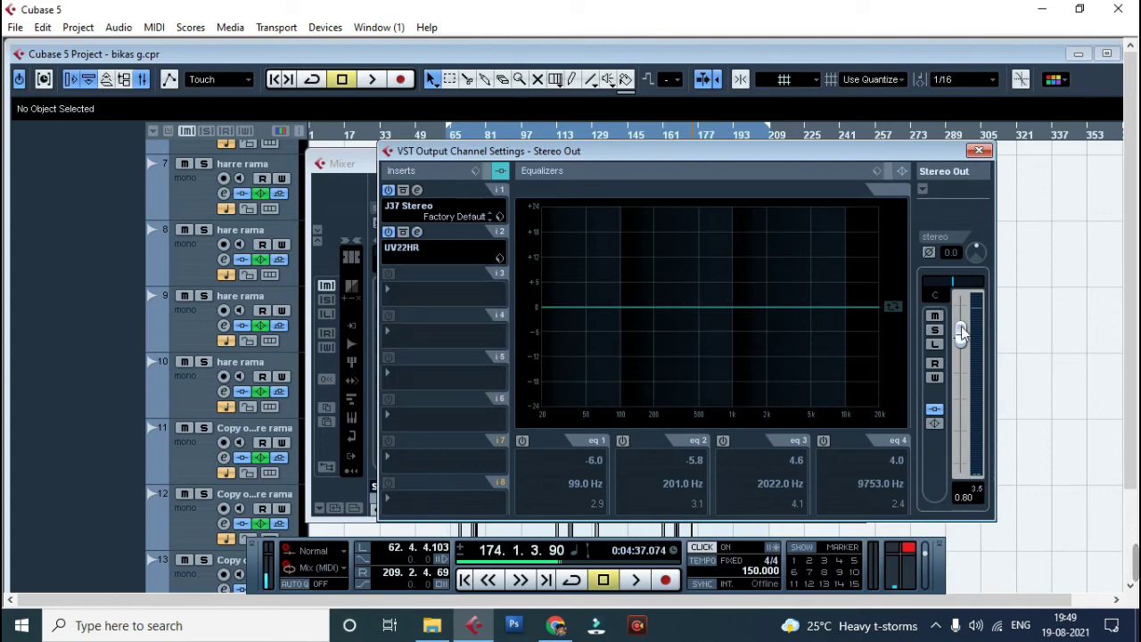
# Step: Try the Stereo Out fader at 0.60, -1.26 and -0.34 while playing the mix
pyautogui.moveTo(959, 346)
pyautogui.mouseDown()
pyautogui.moveTo(962, 365)
pyautogui.moveTo(983, 369)
pyautogui.moveTo(964, 337)
pyautogui.mouseUp()
pyautogui.press('space')
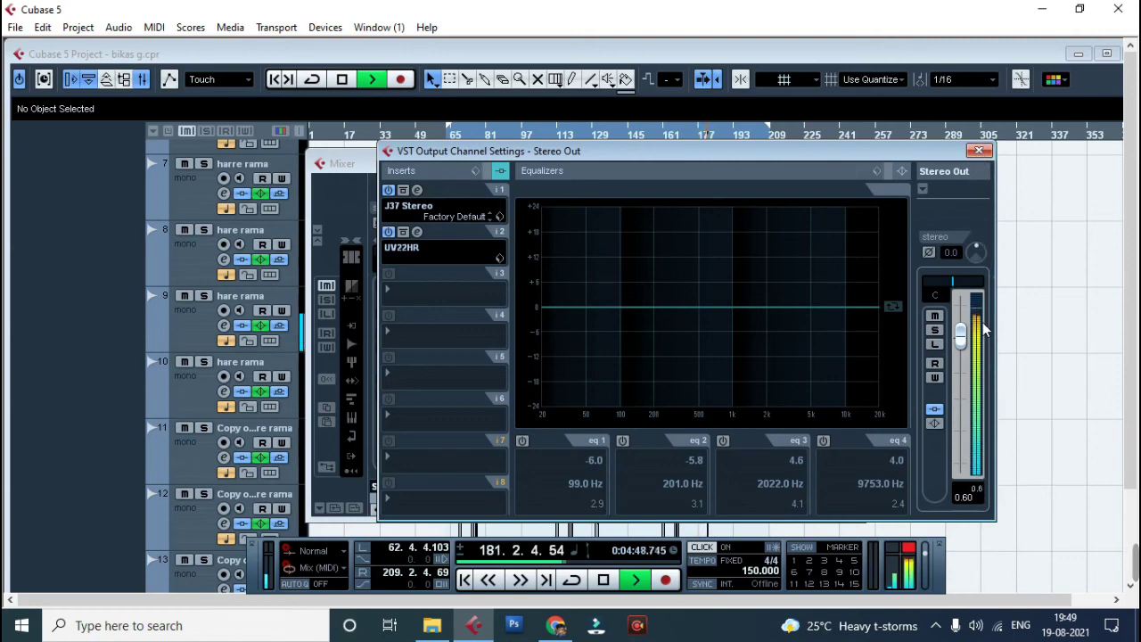
pyautogui.moveTo(961, 337); pyautogui.dragTo(961, 347)
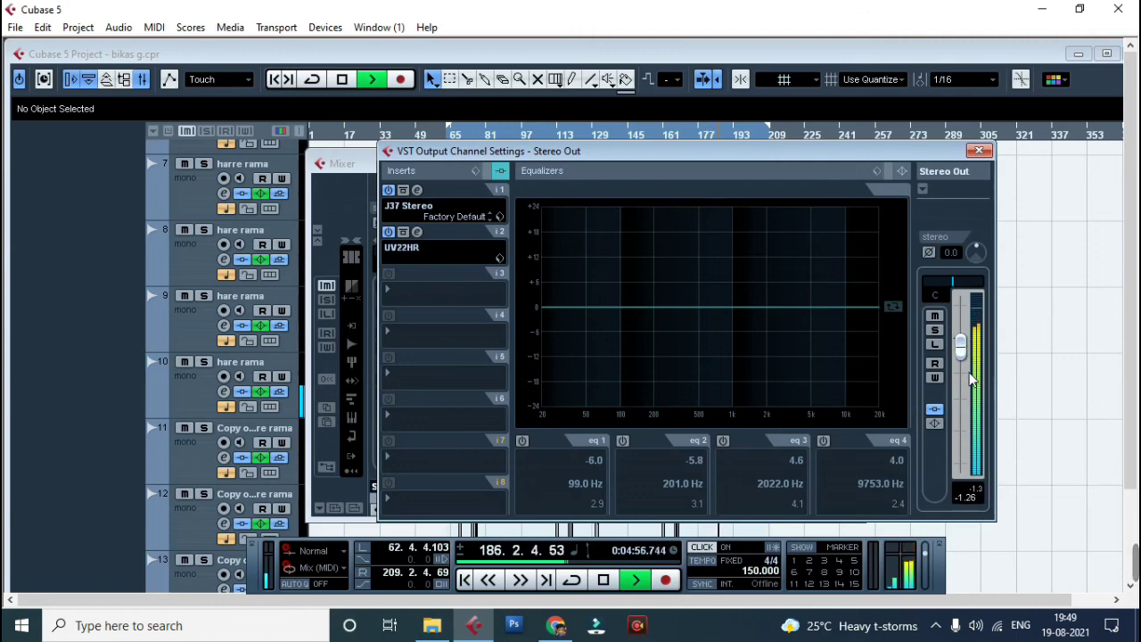
pyautogui.press('space')
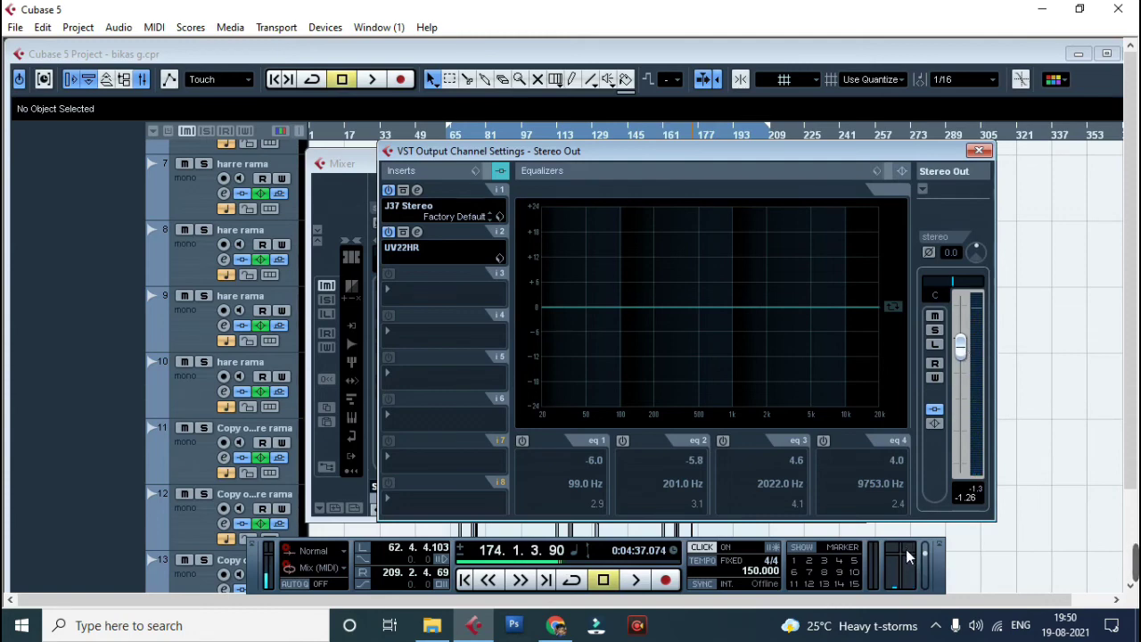
pyautogui.press('space')
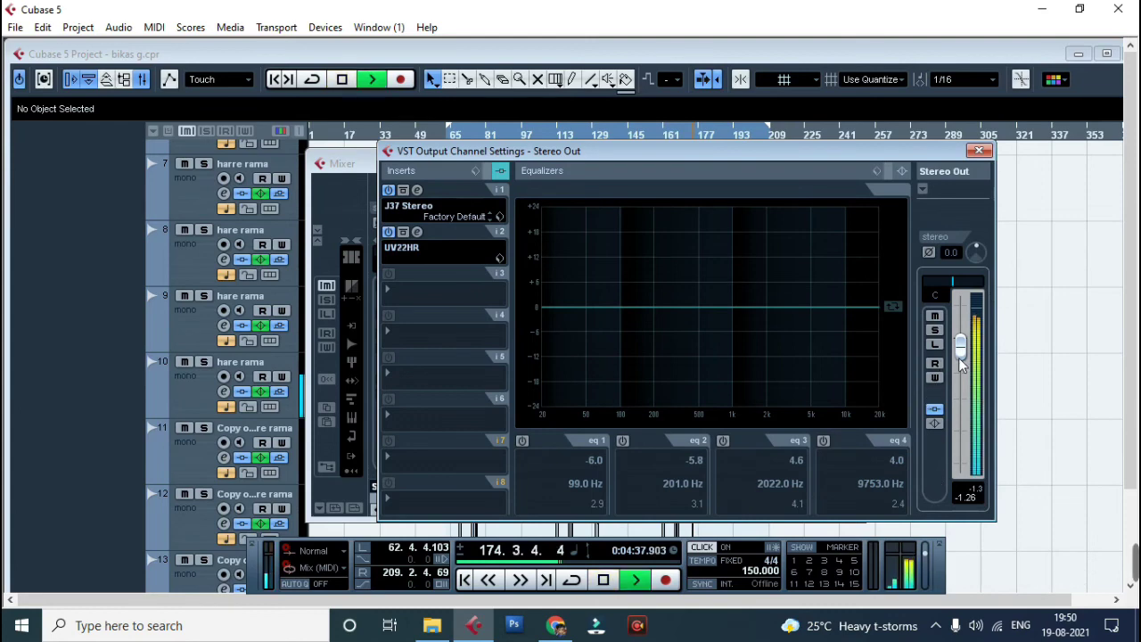
pyautogui.moveTo(961, 361)
pyautogui.mouseDown()
pyautogui.moveTo(961, 337)
pyautogui.moveTo(963, 365)
pyautogui.moveTo(975, 335)
pyautogui.moveTo(964, 361)
pyautogui.moveTo(973, 370)
pyautogui.moveTo(960, 347)
pyautogui.mouseUp()
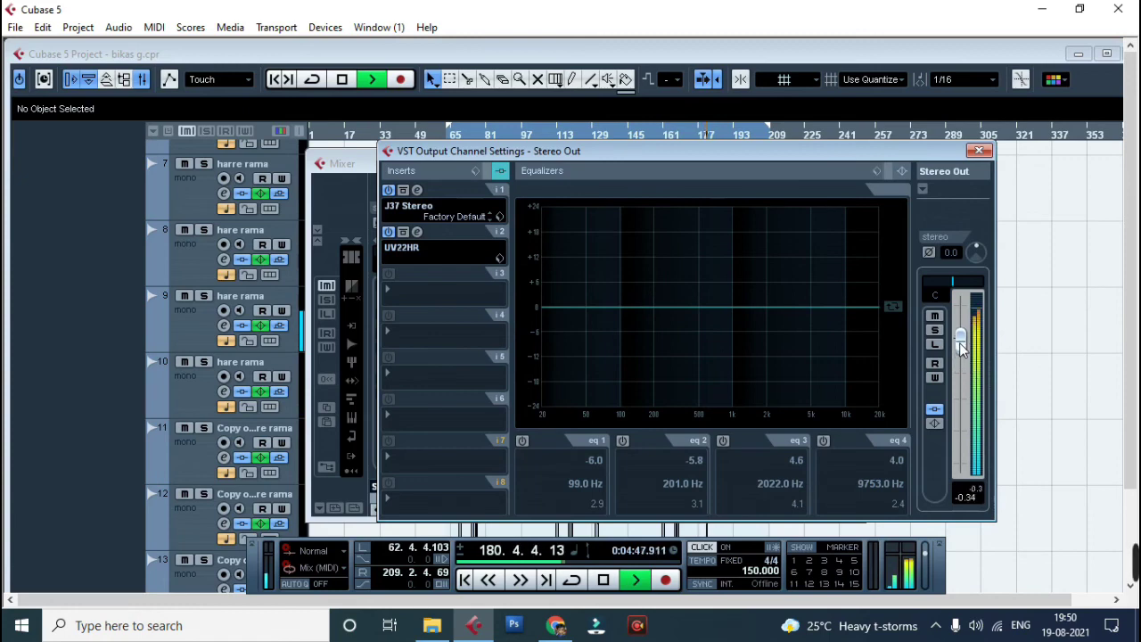
pyautogui.press('space')
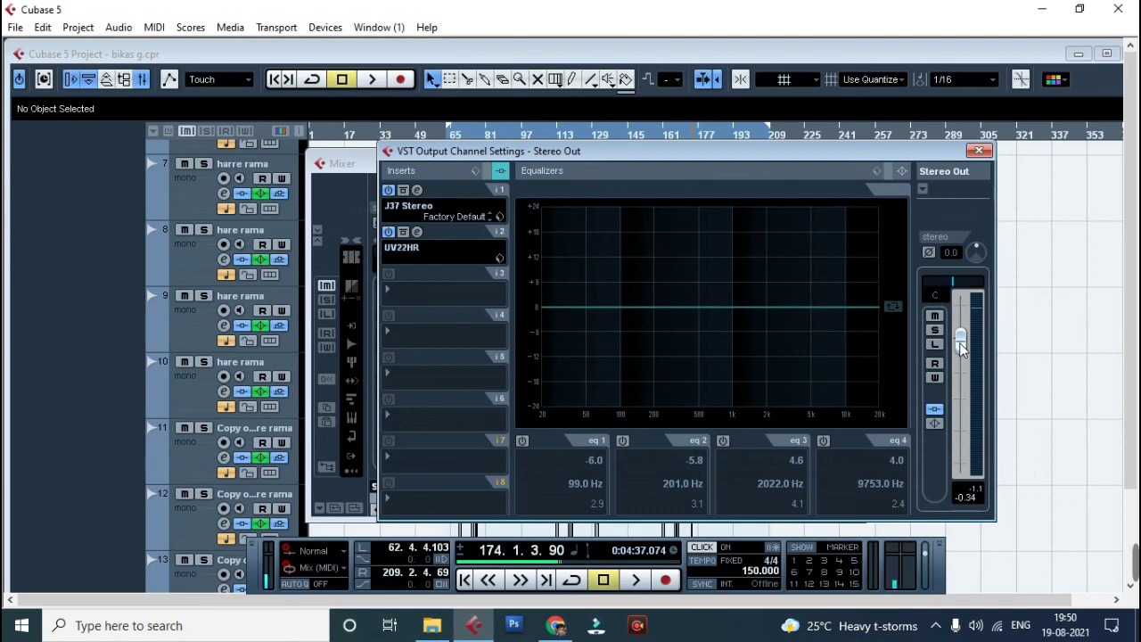
# Step: Set the Stereo Out fader to 1.00 and play the mix briefly from 174.1.3.90
pyautogui.moveTo(961, 347); pyautogui.dragTo(964, 342)
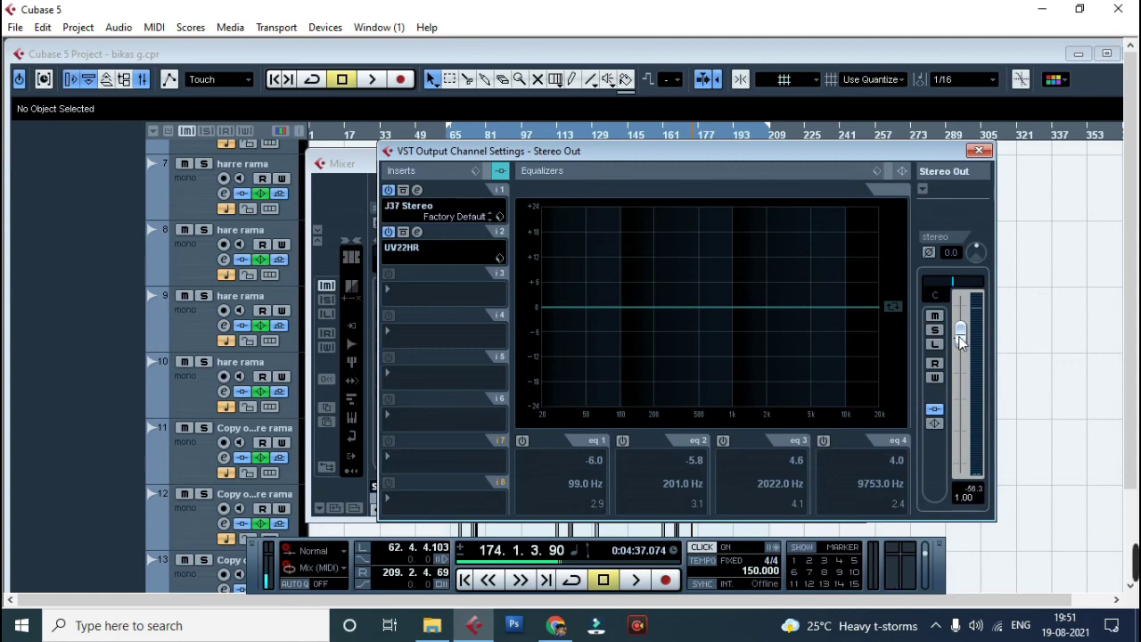
pyautogui.press('space')
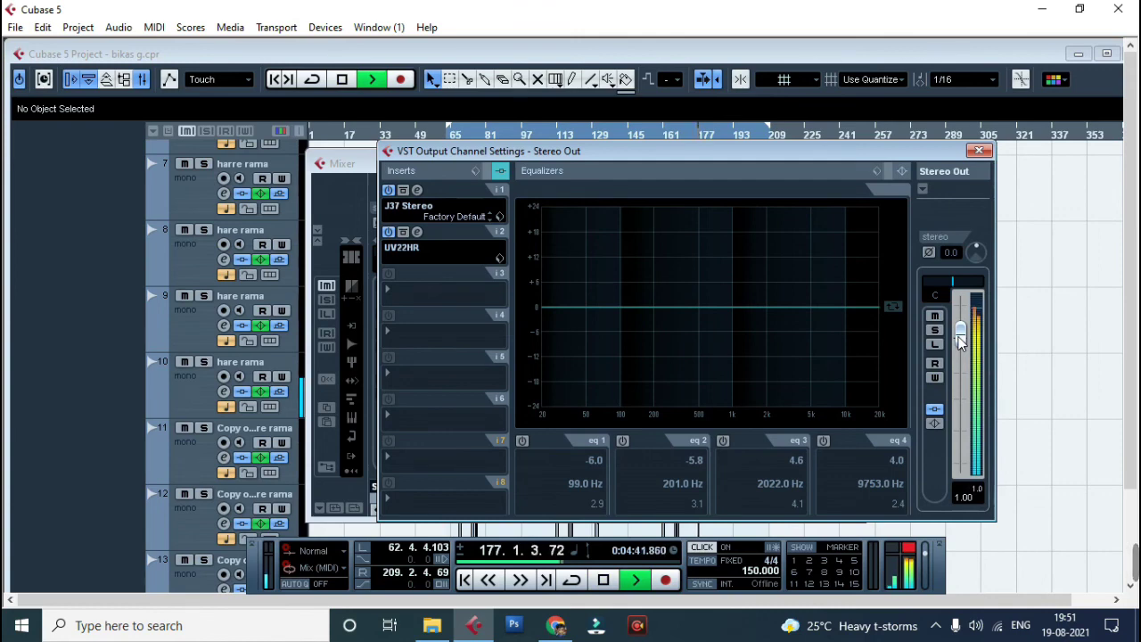
pyautogui.press('space')
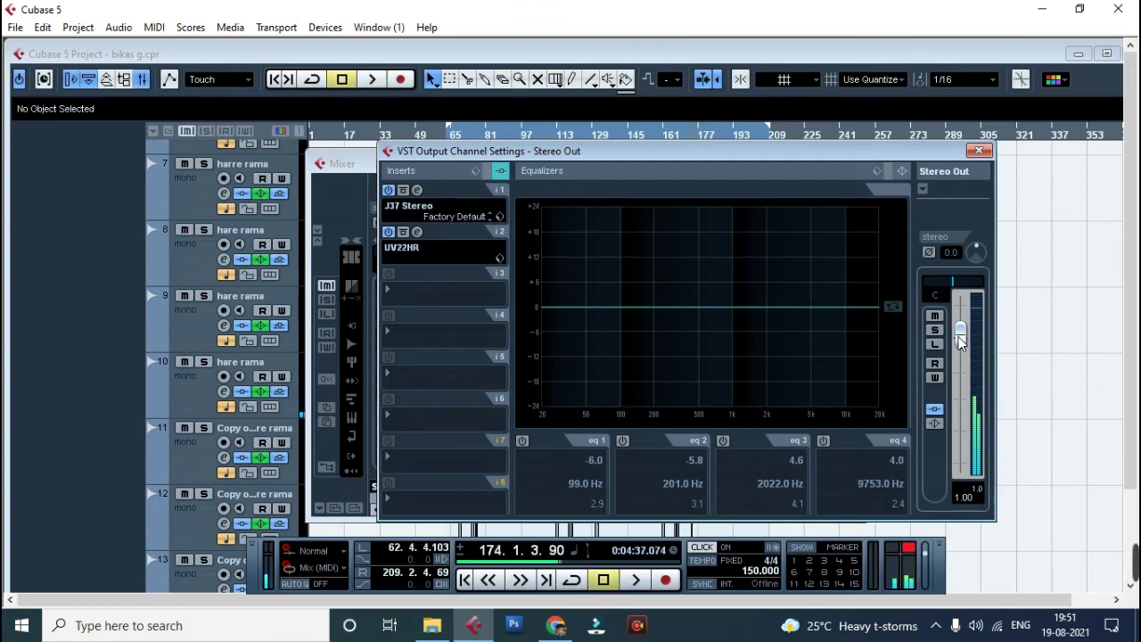
# Step: Try the Stereo Out fader at -0.34 and -8.77 while playing the mix from 174.1.3.90
pyautogui.moveTo(959, 343); pyautogui.dragTo(960, 350)
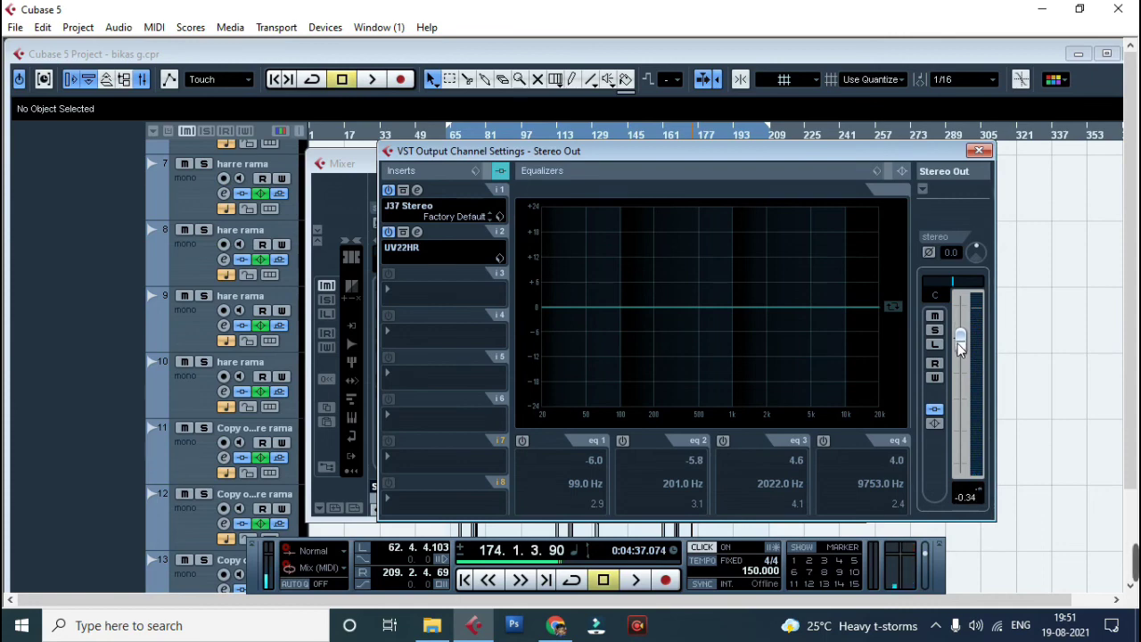
pyautogui.press('space')
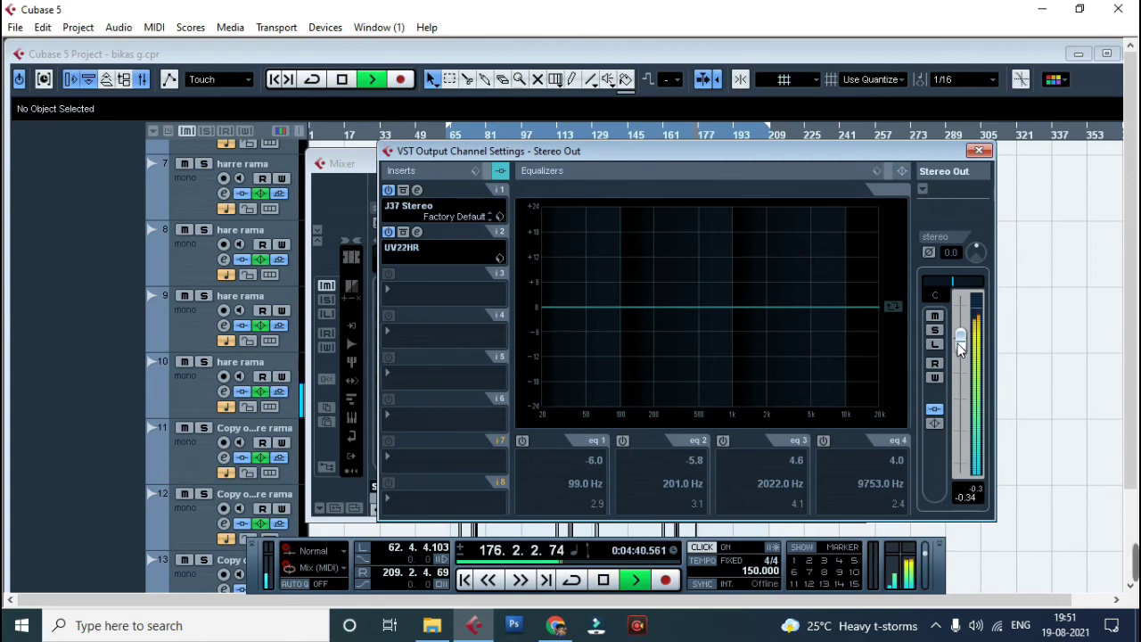
pyautogui.press('space')
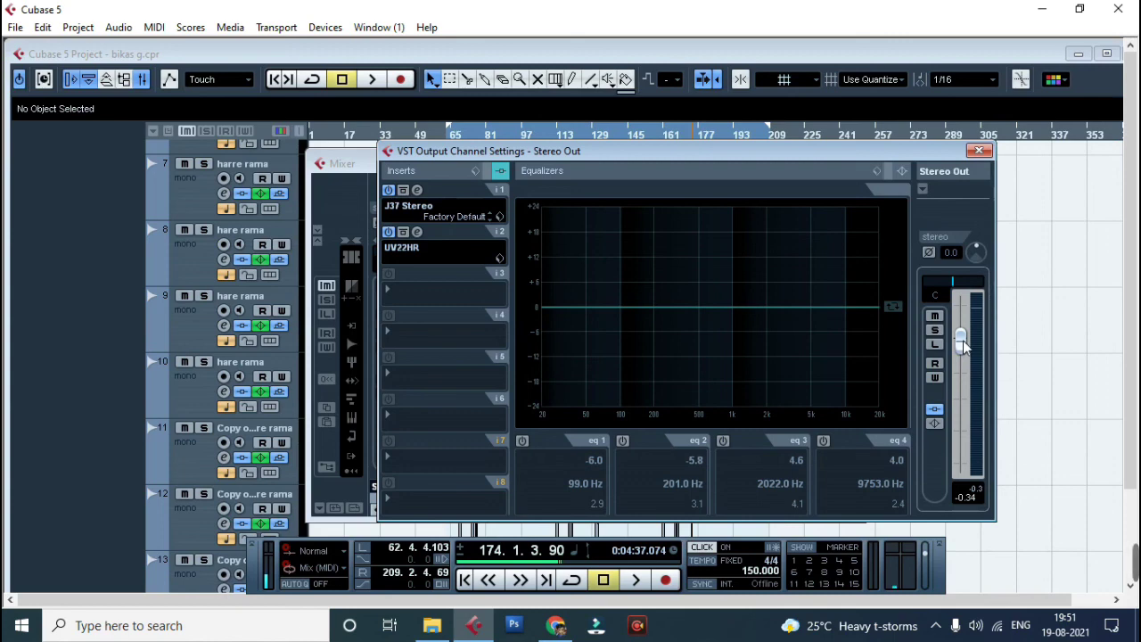
pyautogui.moveTo(962, 347); pyautogui.dragTo(964, 353)
pyautogui.press('space')
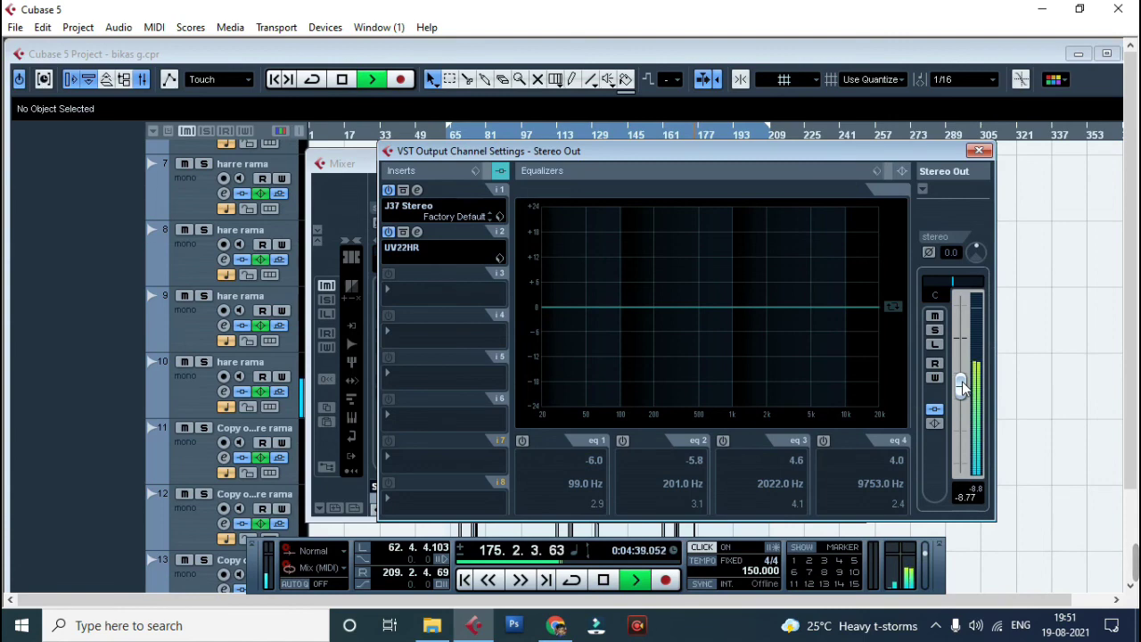
pyautogui.press('space')
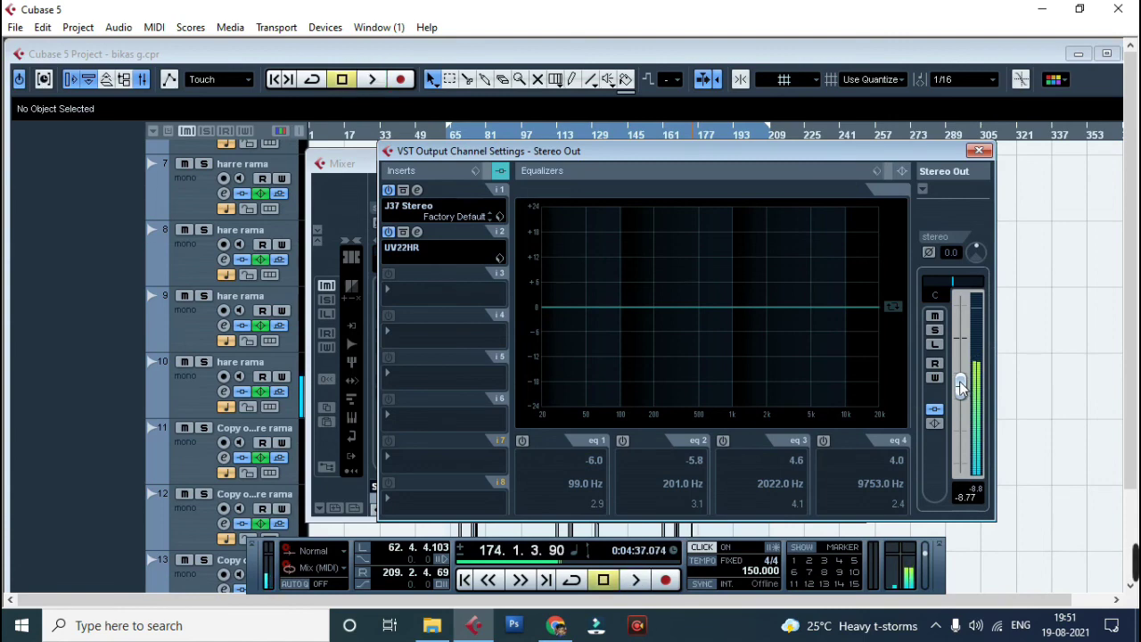
# Step: Set the Stereo Out fader to 0.60 and close its channel settings window
pyautogui.moveTo(961, 383); pyautogui.dragTo(961, 334)
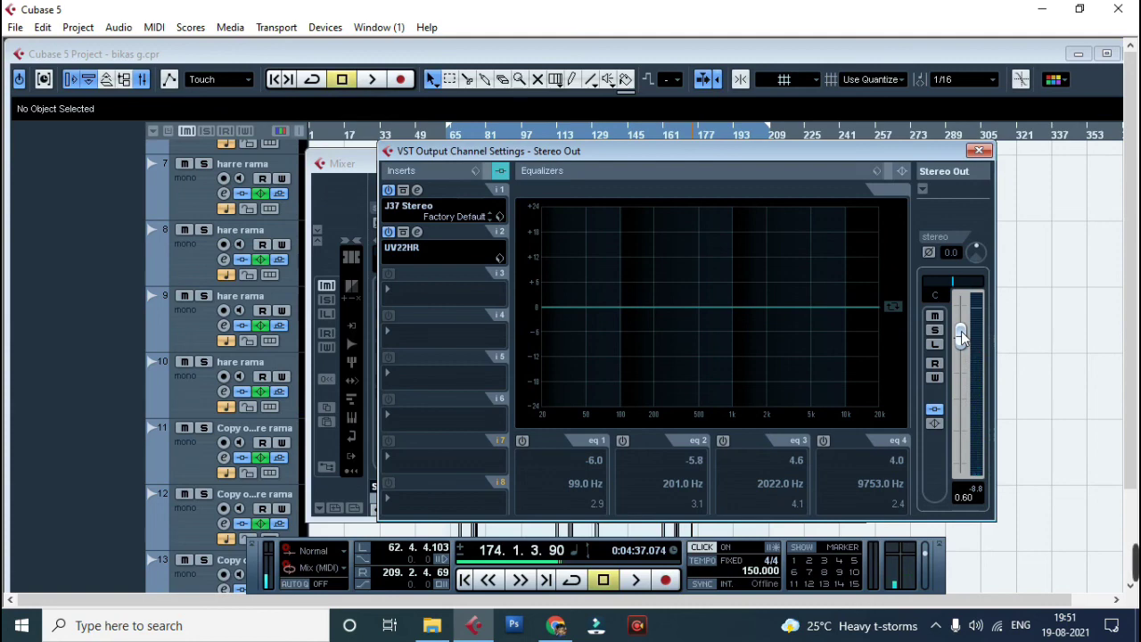
pyautogui.click(977, 153)
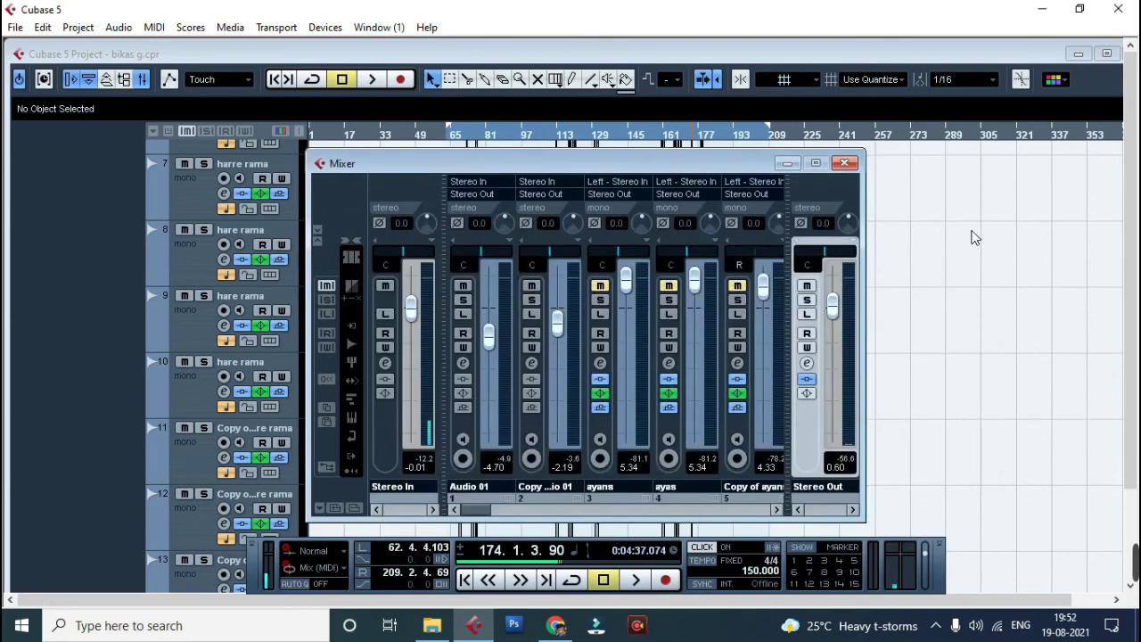
# Step: Close the mixer and maximize the bikas g.cpr project window
pyautogui.click(844, 165)
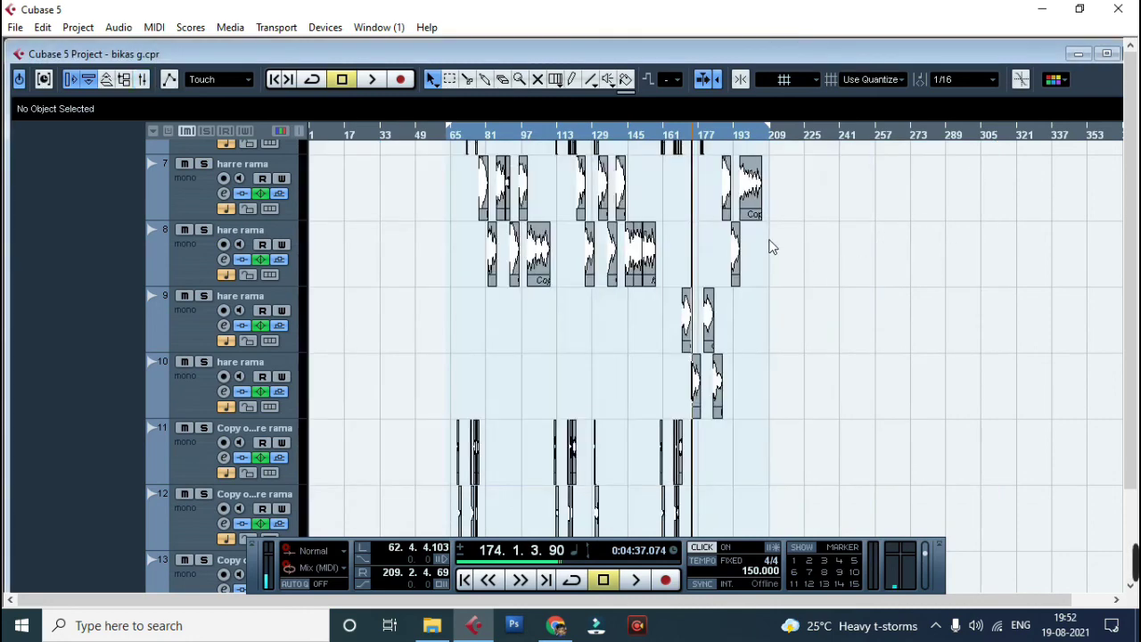
pyautogui.click(1107, 53)
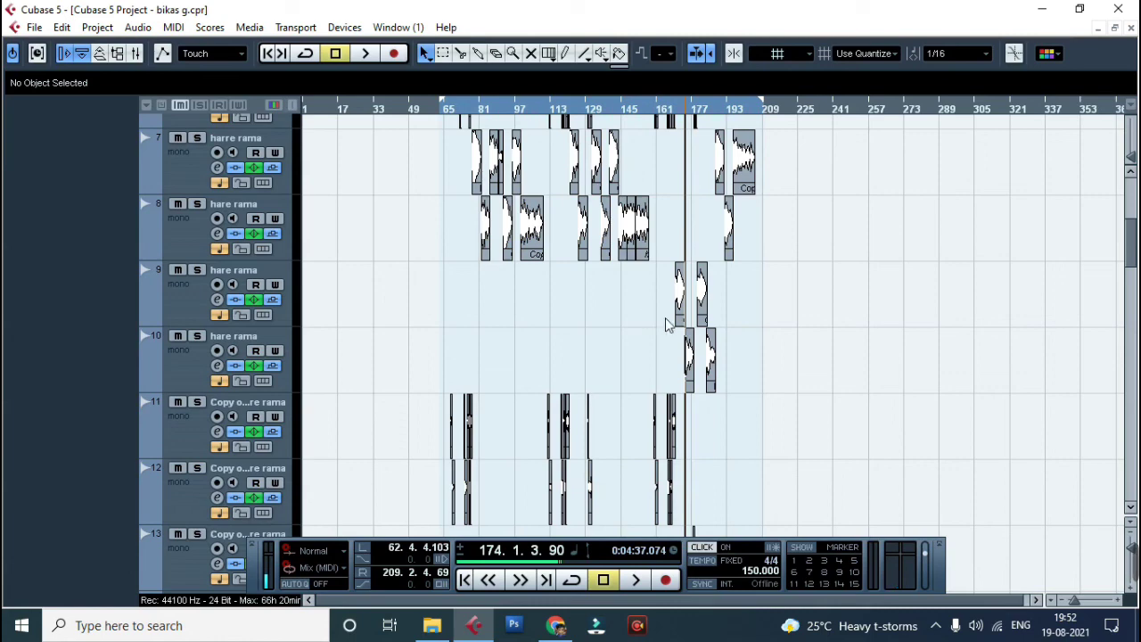
pyautogui.click(637, 625)
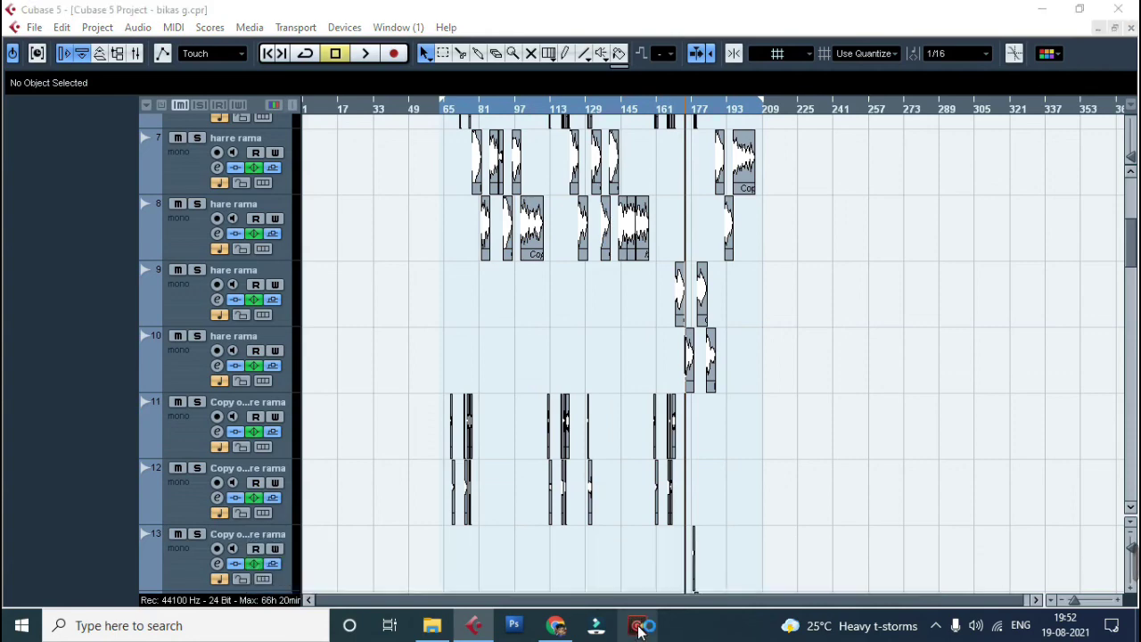